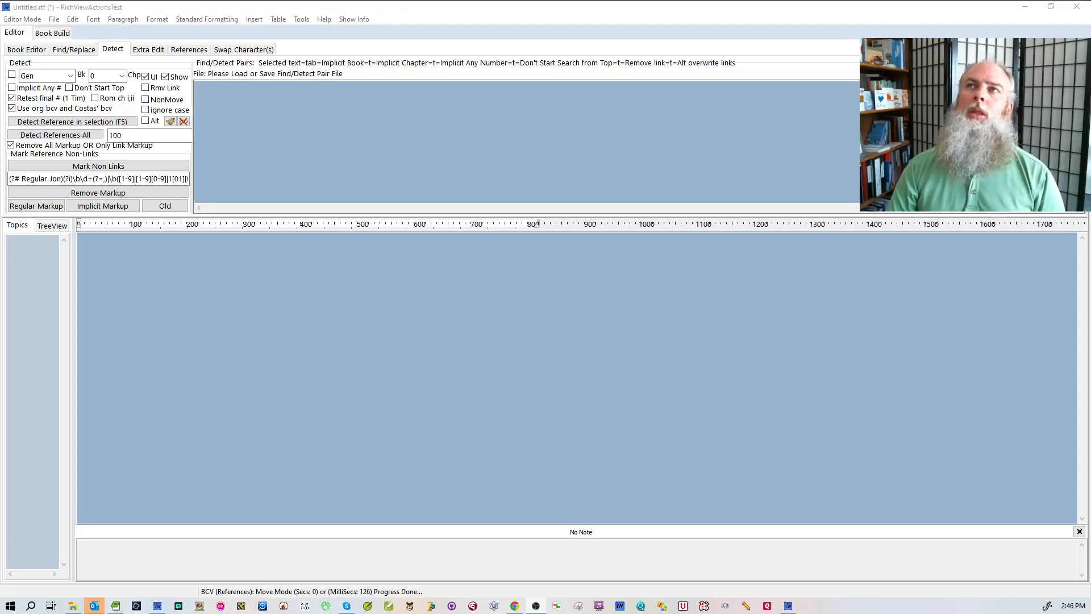
Switch to Chrome and close the duplicate tabs of The Bloody Theatre, leaving one contents page open.
left_click_drag(1090, 85, 864, 43)
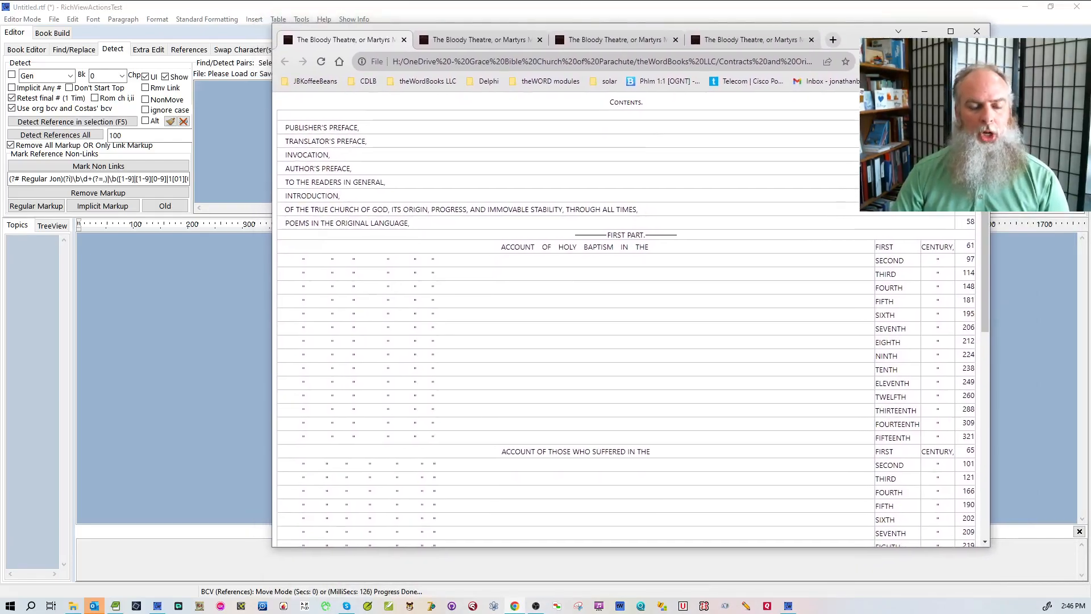
mouse_move(985, 165)
left_mouse_down()
mouse_move(1035, 412)
mouse_move(998, 290)
mouse_move(993, 159)
left_mouse_up()
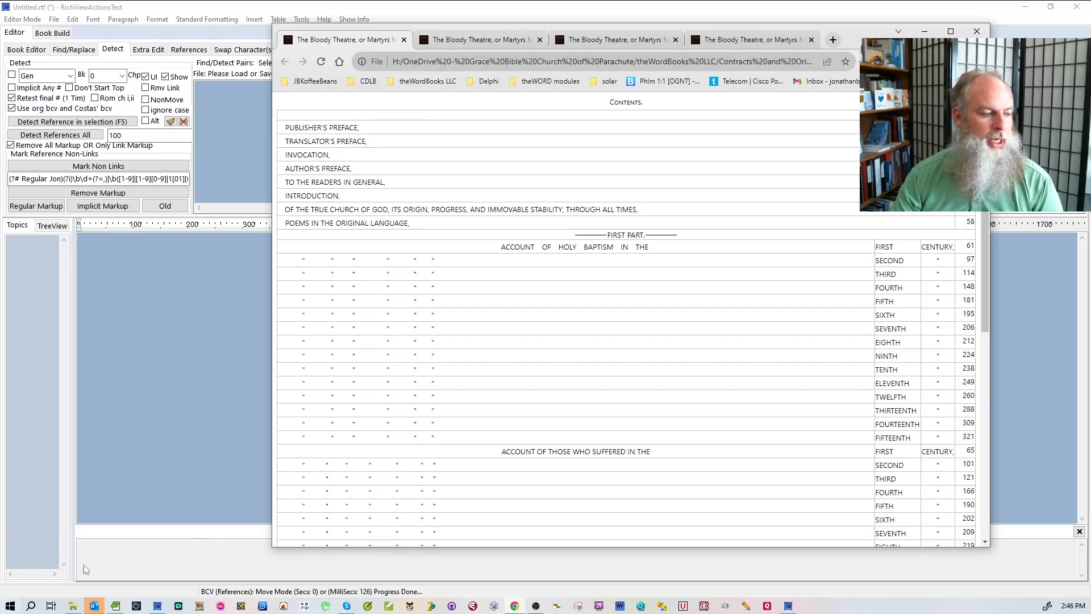
left_click(540, 40)
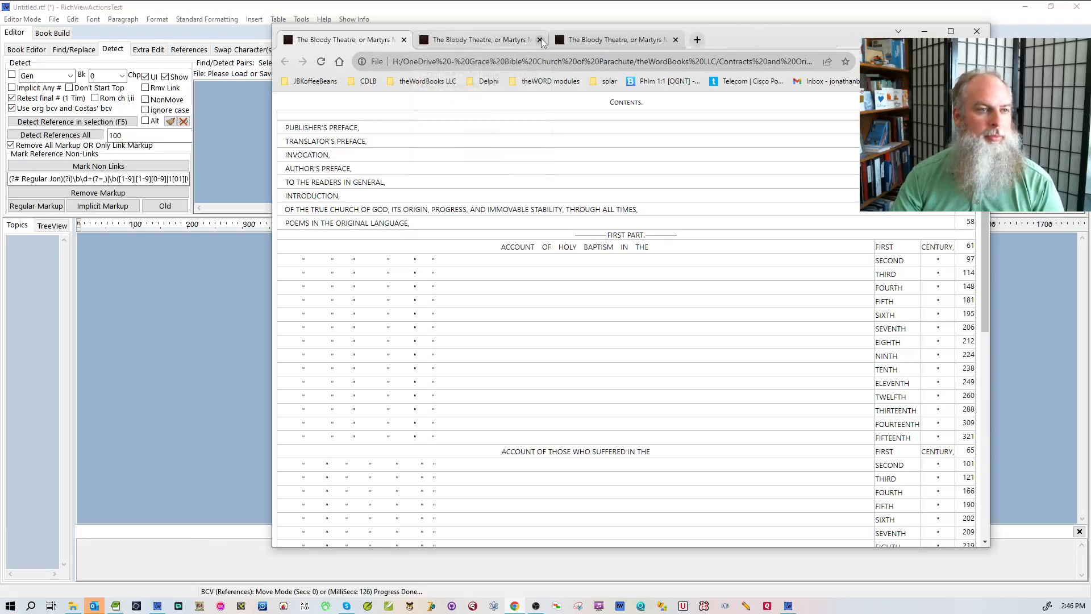
left_click(540, 39)
left_click(540, 40)
Switch to File Explorer, open the Martyrs Mirror OEBPS folder and find its 65855-h HTML files.
left_click(68, 606)
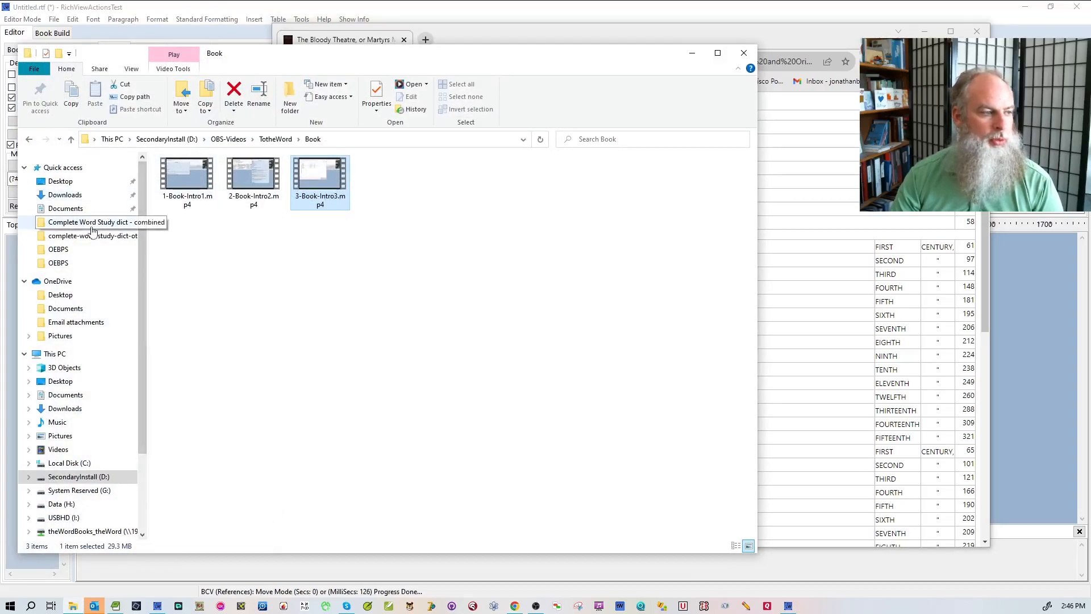
left_click(81, 254)
left_click(58, 262)
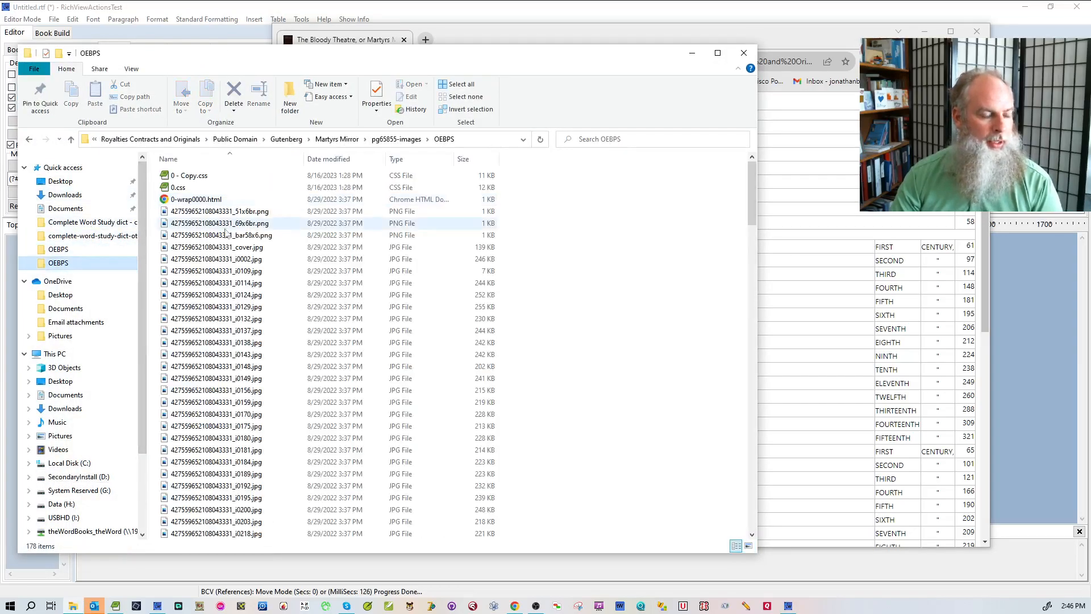
scroll(245, 260, "down", 8)
scroll(244, 260, "down", 7)
scroll(244, 256, "up", 2)
left_click_drag(294, 62, 630, 45)
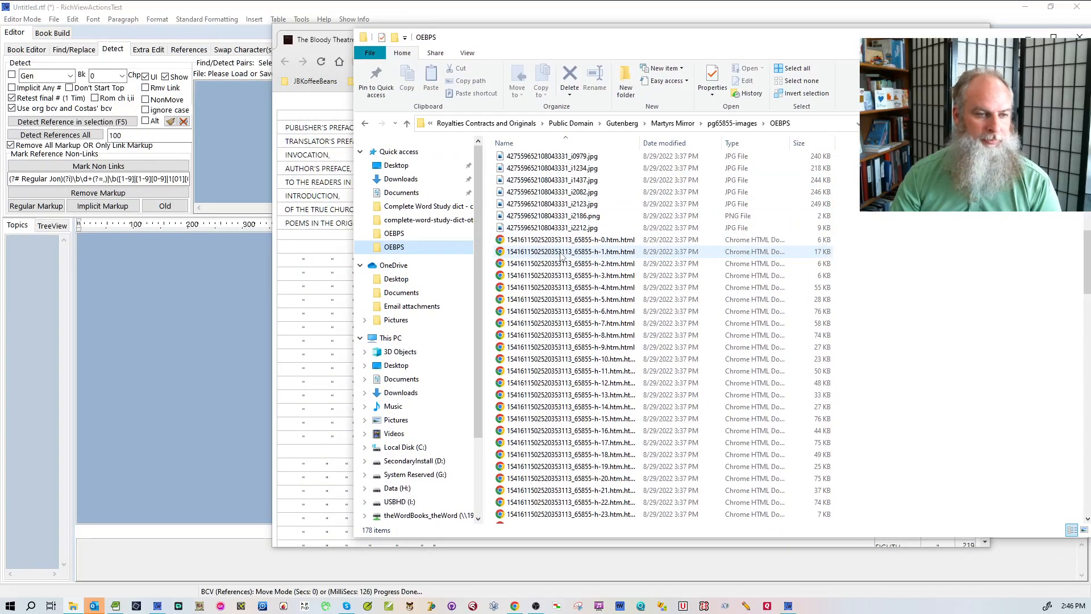
Open the HTML files ending in 65855-h-1.htm.html and 65855-h-2.htm.html in Chrome.
left_click(560, 255)
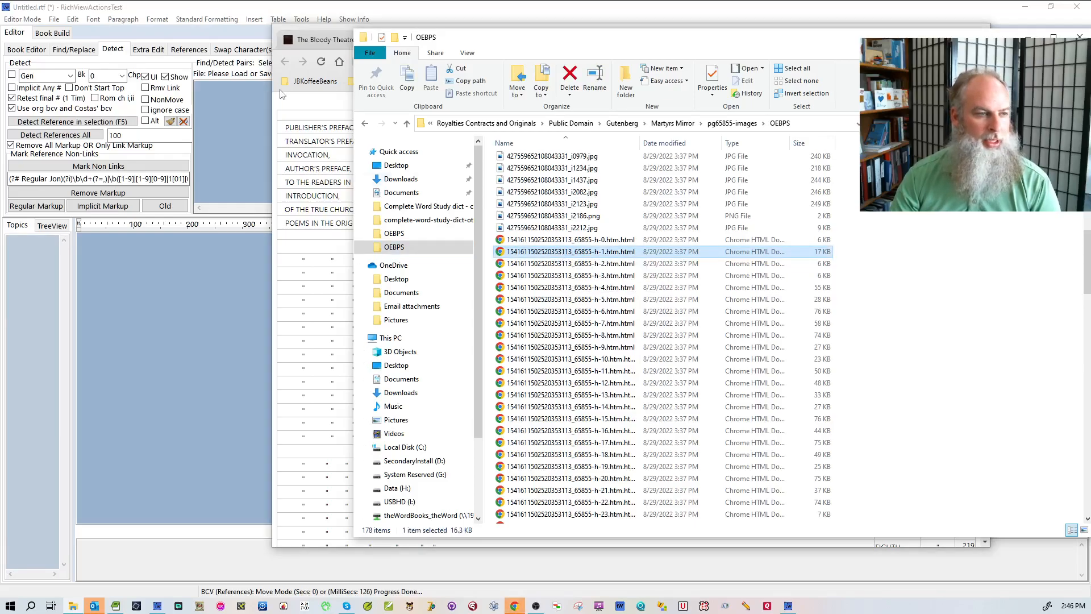
left_click(303, 113)
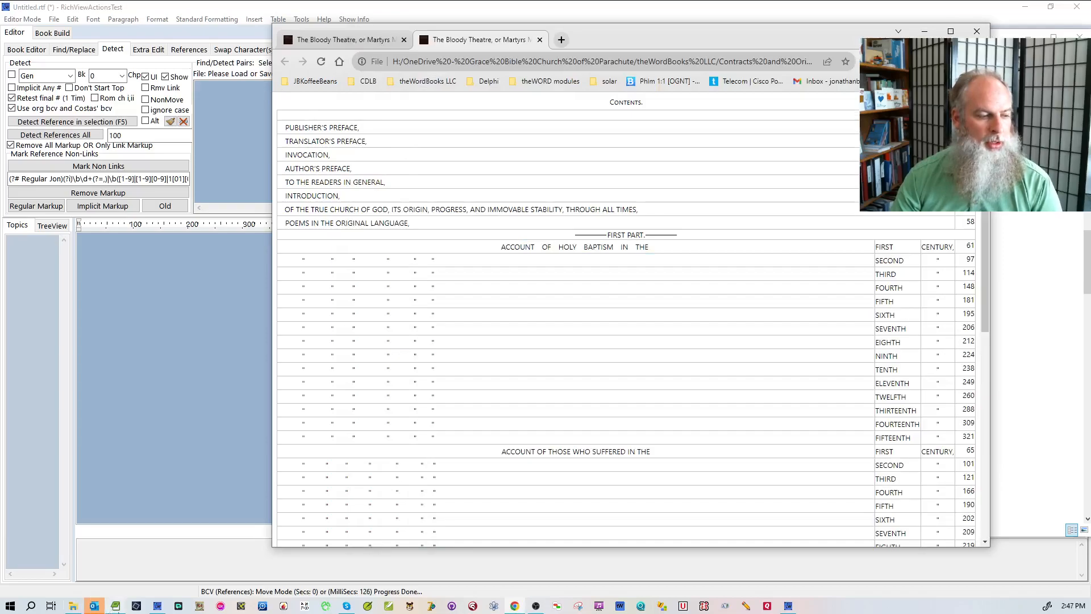
left_click(73, 605)
left_click(592, 264)
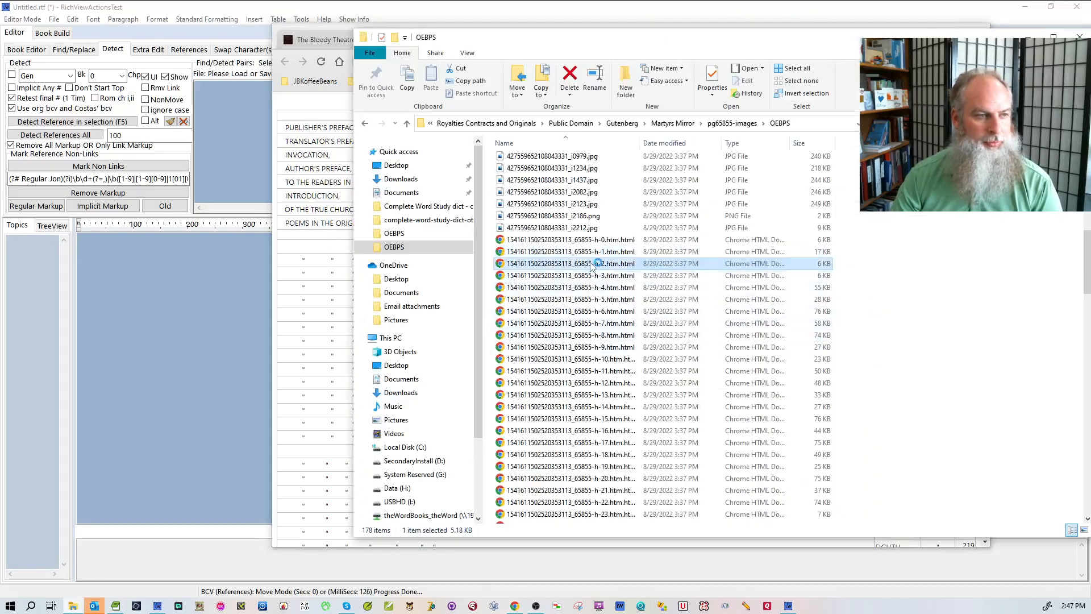
double_click(592, 265)
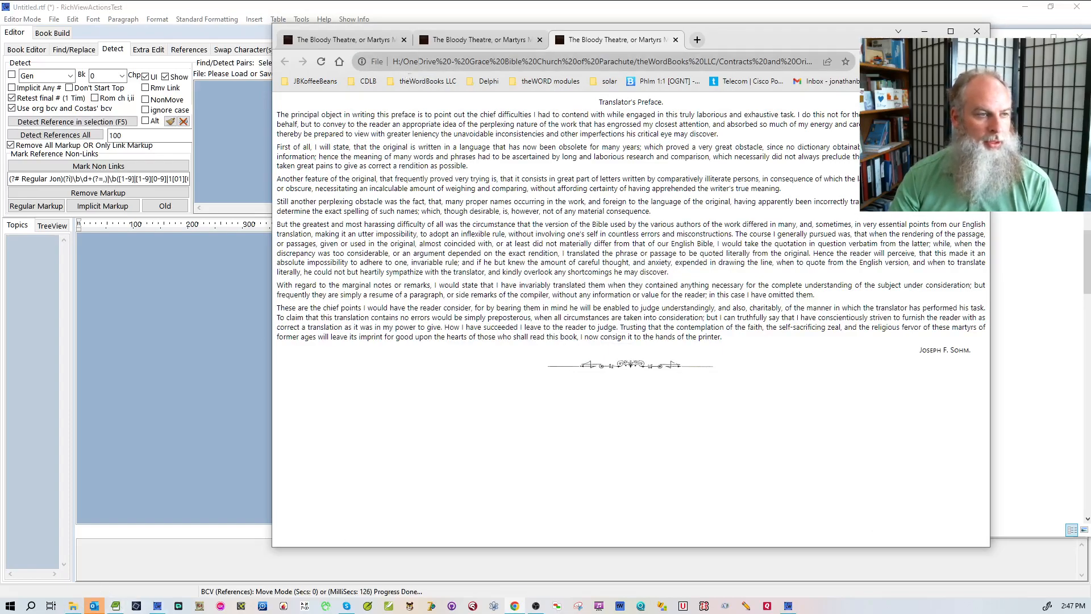
Compare the open book pages, close the duplicate contents tab and return to the start of the contents list.
left_click(341, 39)
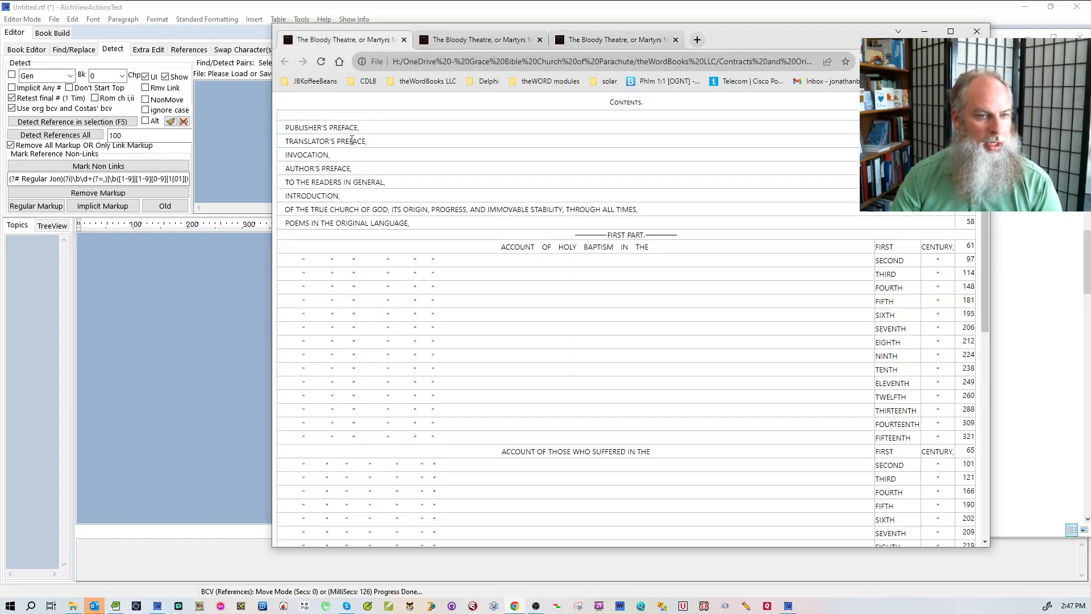
left_click_drag(985, 168, 988, 367)
left_click(493, 37)
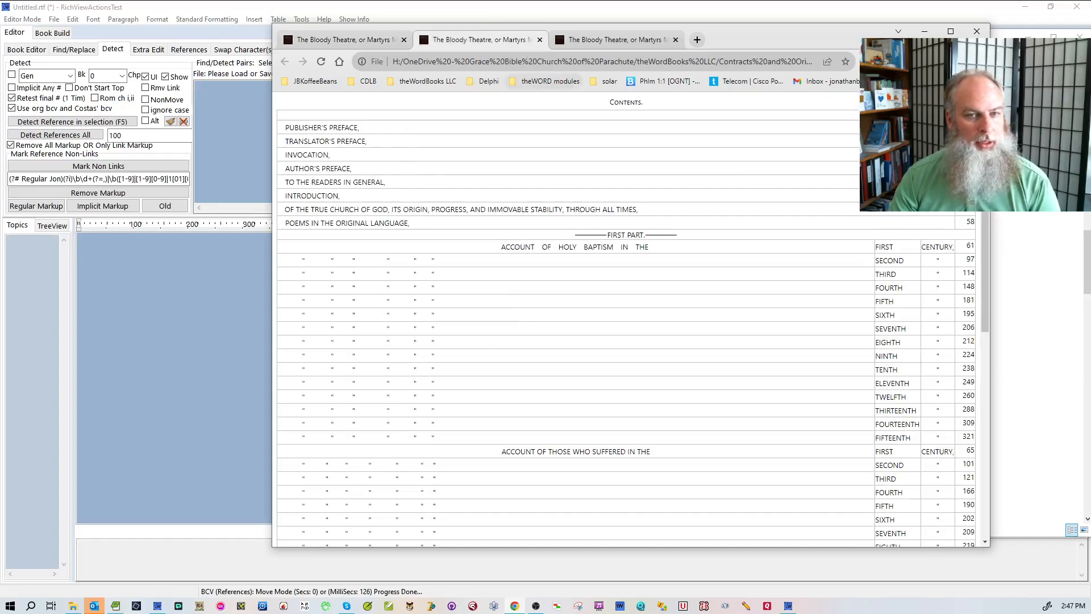
left_click_drag(986, 142, 365, 56)
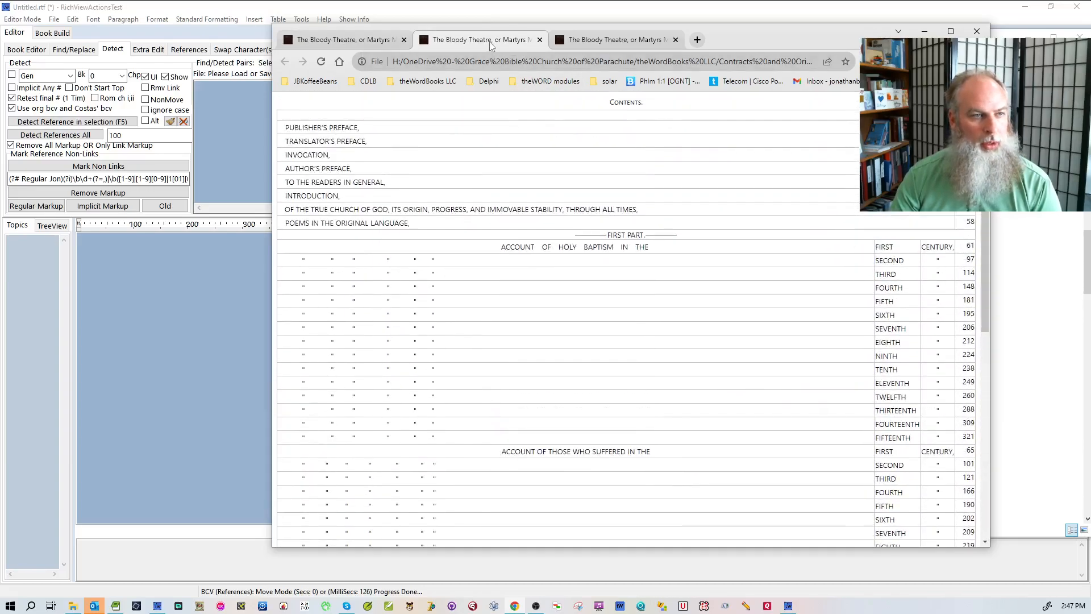
left_click(539, 40)
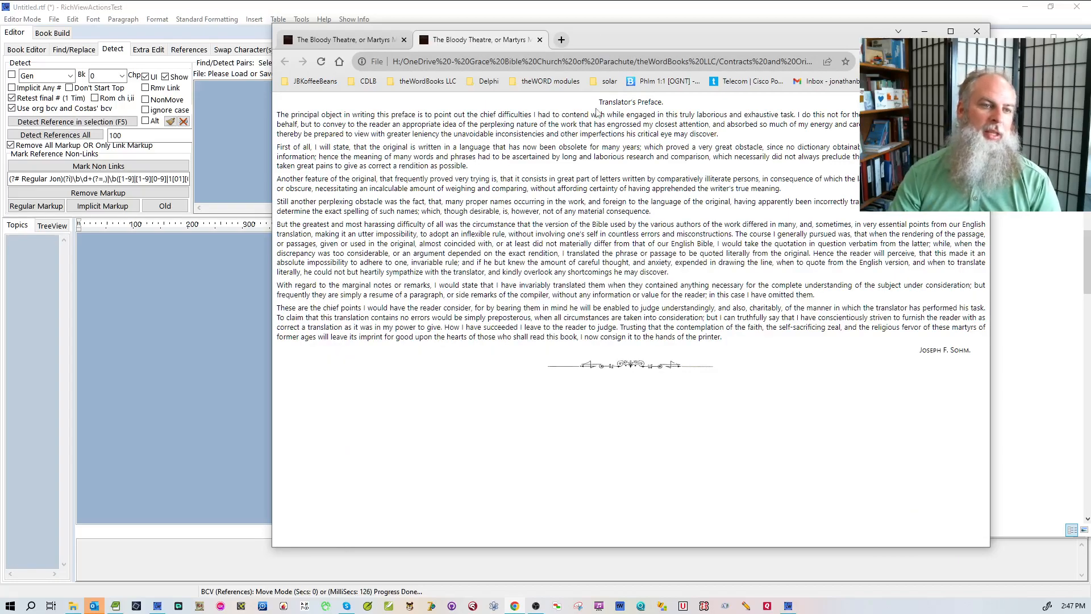
left_click(344, 40)
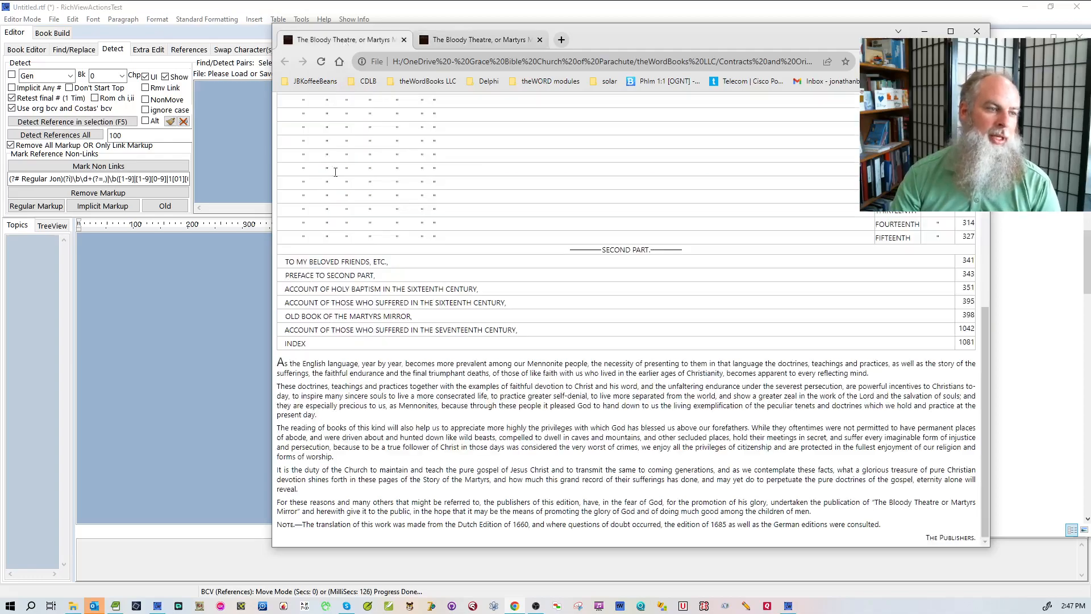
scroll(654, 307, "up", 8)
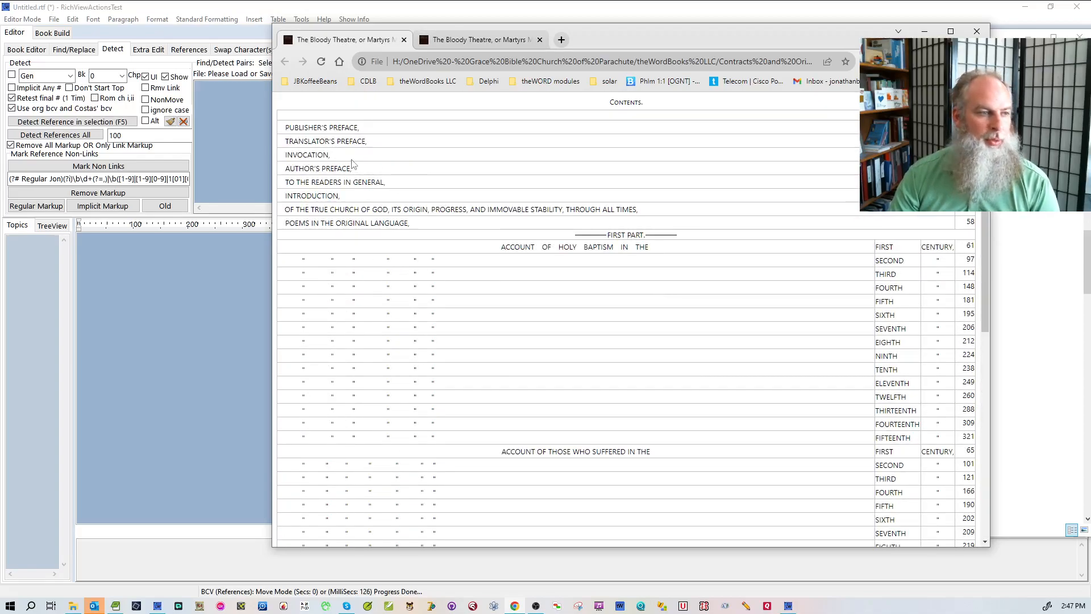
Open the file ending in 65855-h-3.htm.html in Chrome, and return to the Translator's Preface page.
left_click(73, 605)
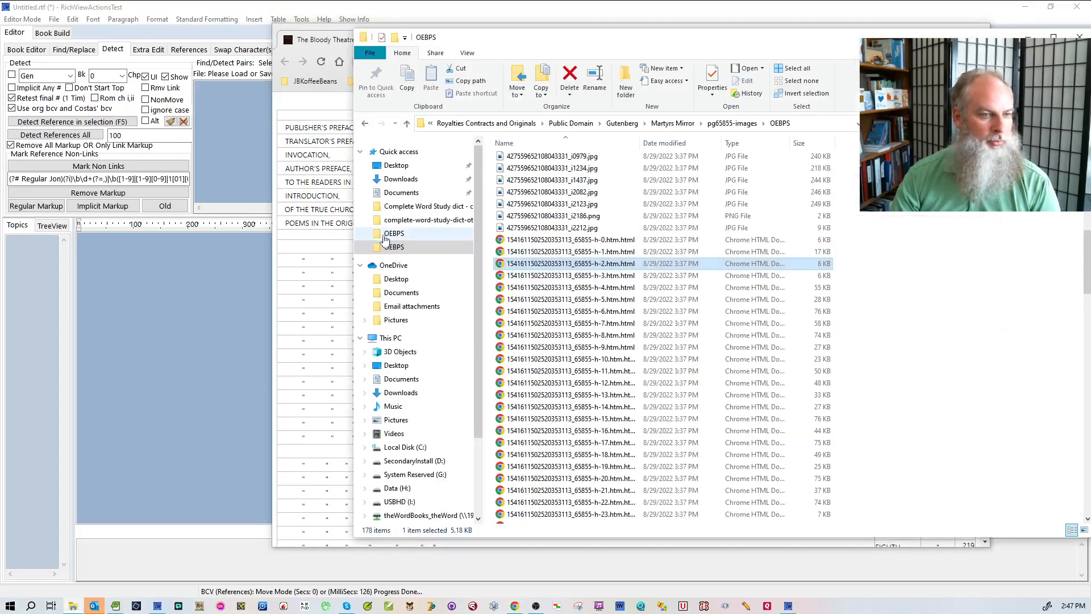
double_click(592, 278)
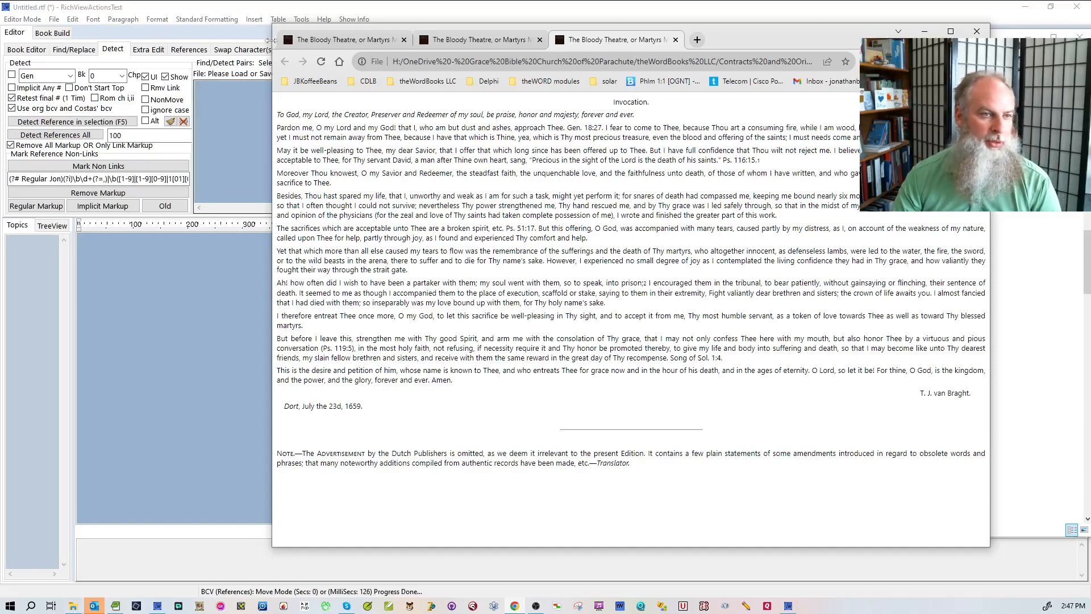
left_click(444, 41)
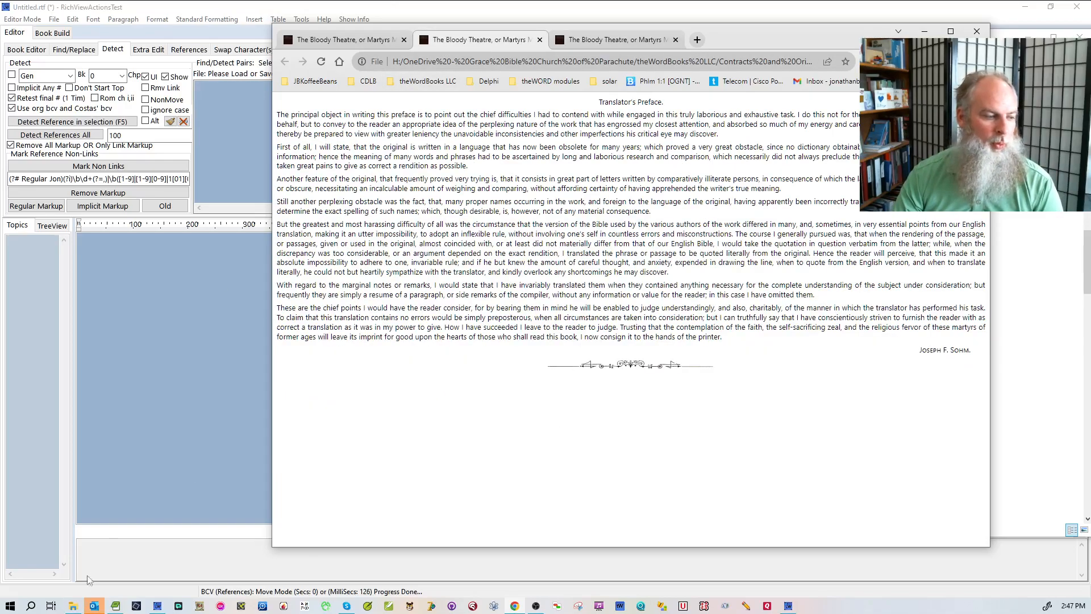
Open the file ending in 65855-h-2.htm.html from the OEBPS folder in EditPad Pro.
left_click(76, 606)
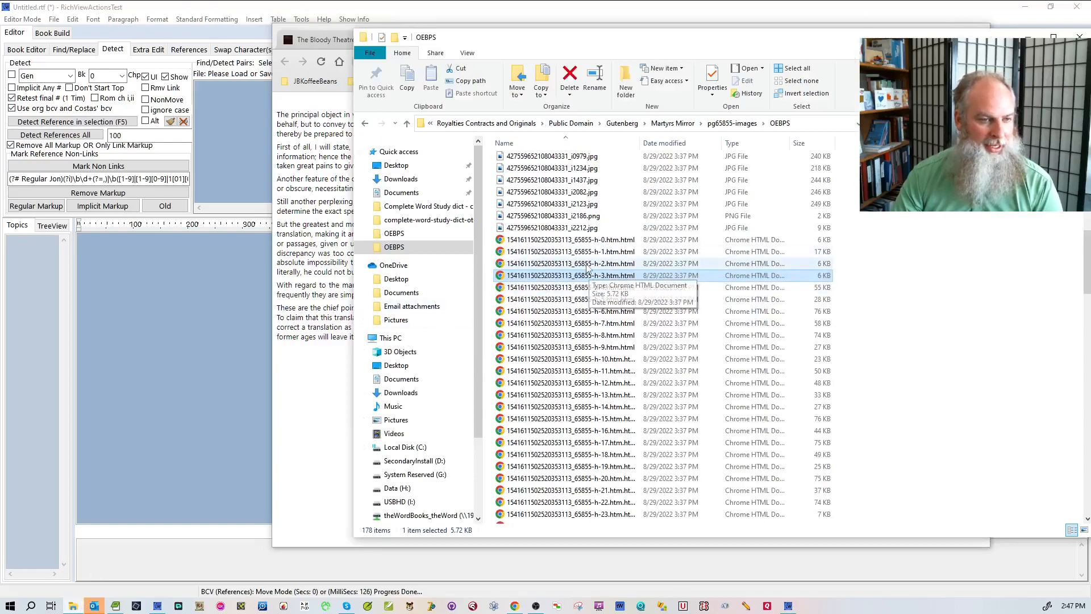
left_click(588, 268)
right_click(589, 267)
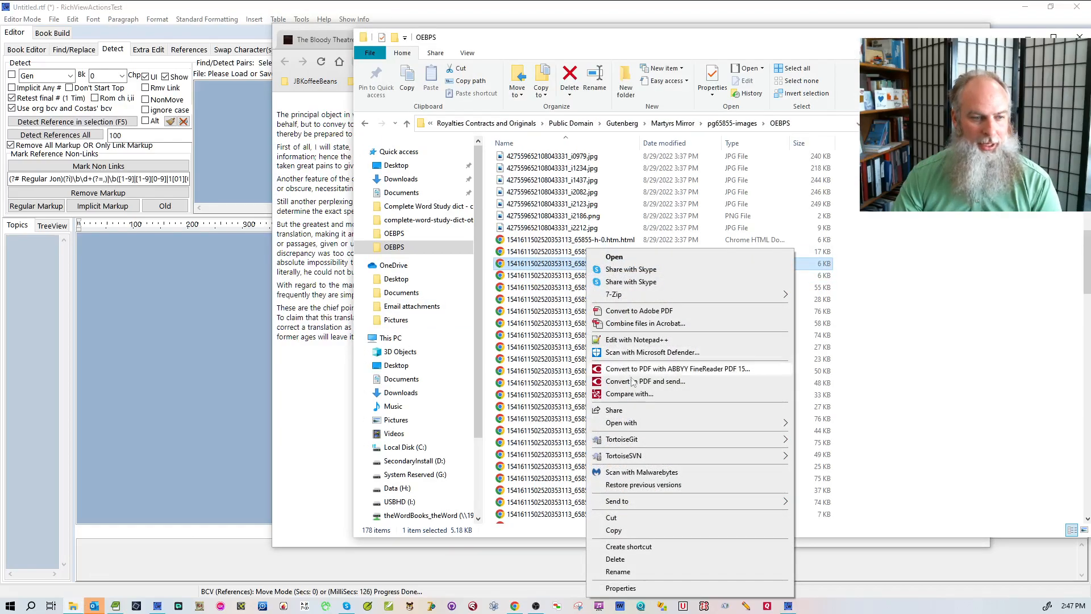
mouse_move(648, 425)
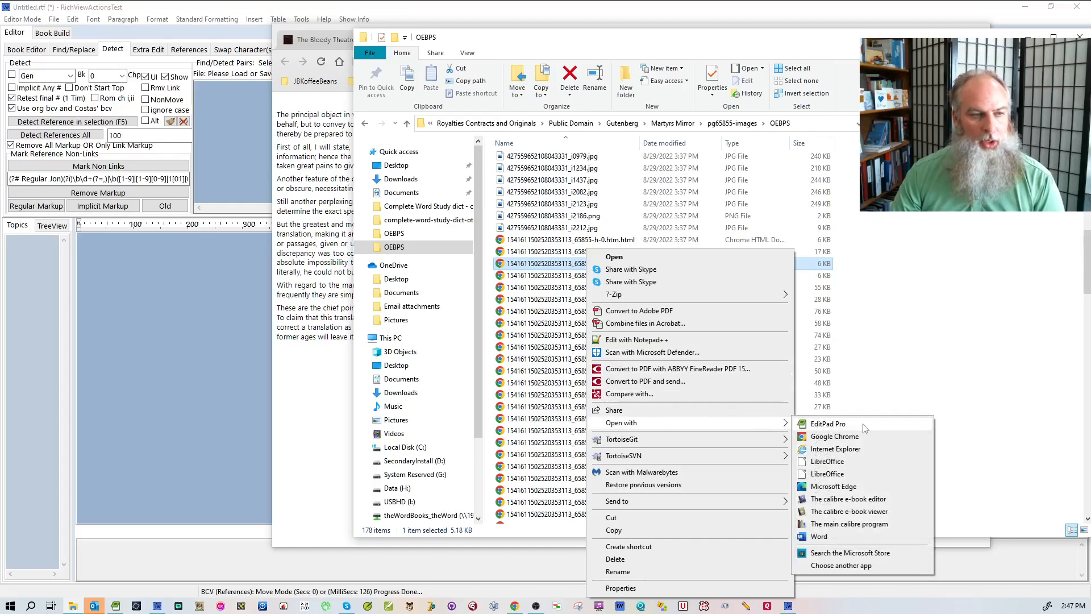
left_click(828, 424)
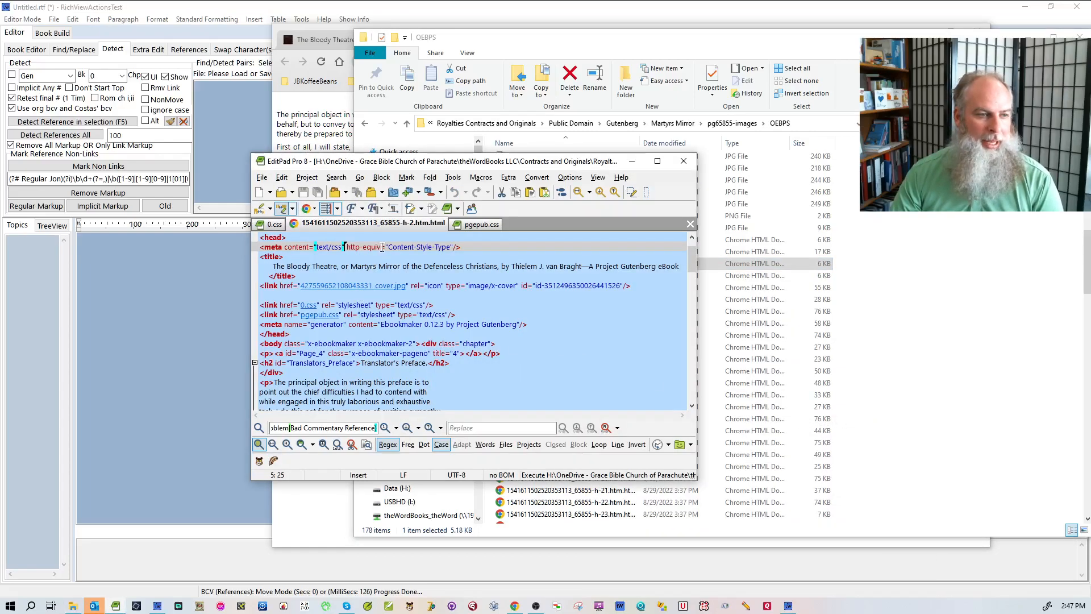
left_click_drag(453, 167, 636, 146)
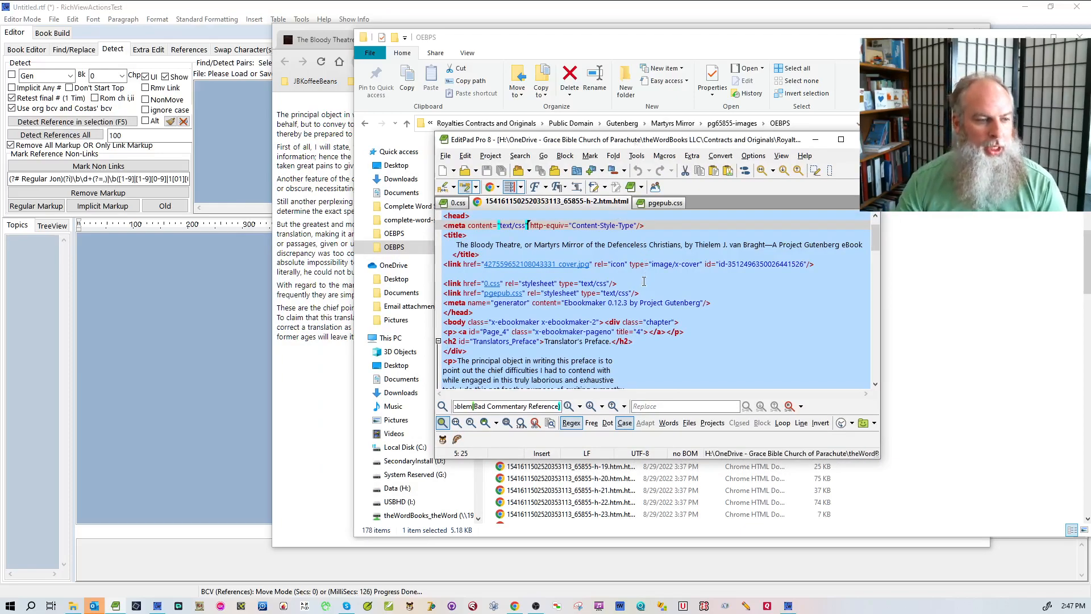
Select the whole h2 line of the Translator's Preface heading in the HTML source.
scroll(644, 282, "down", 2)
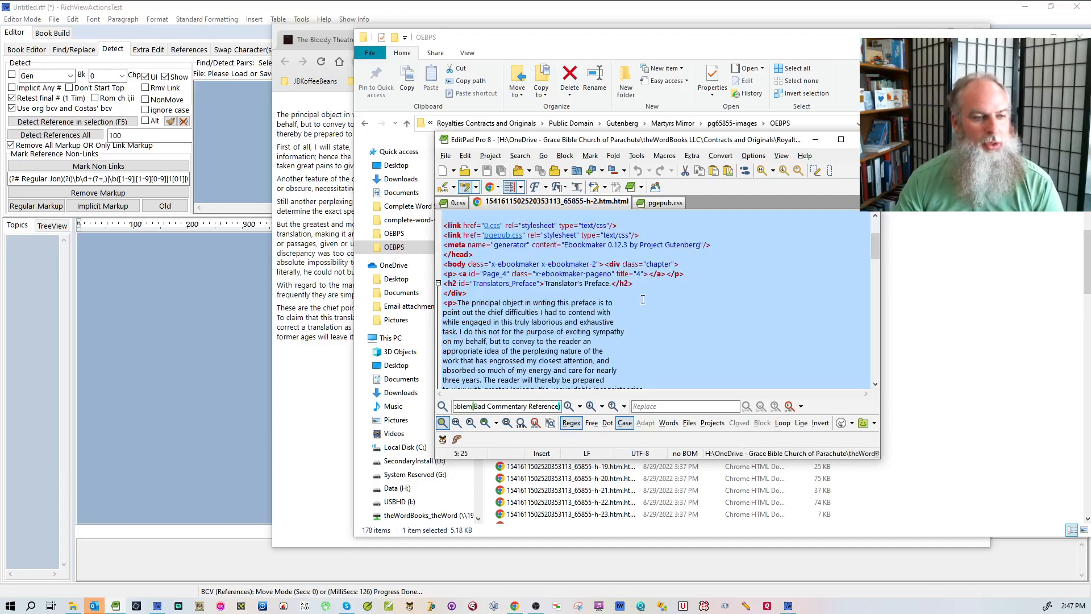
left_click(559, 284)
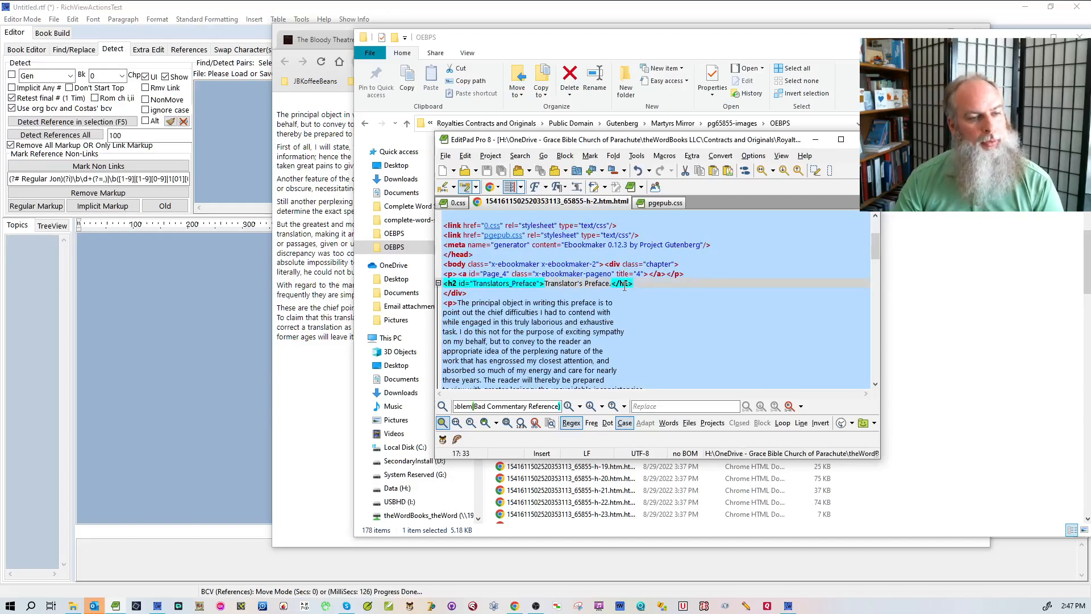
left_click_drag(638, 284, 451, 291)
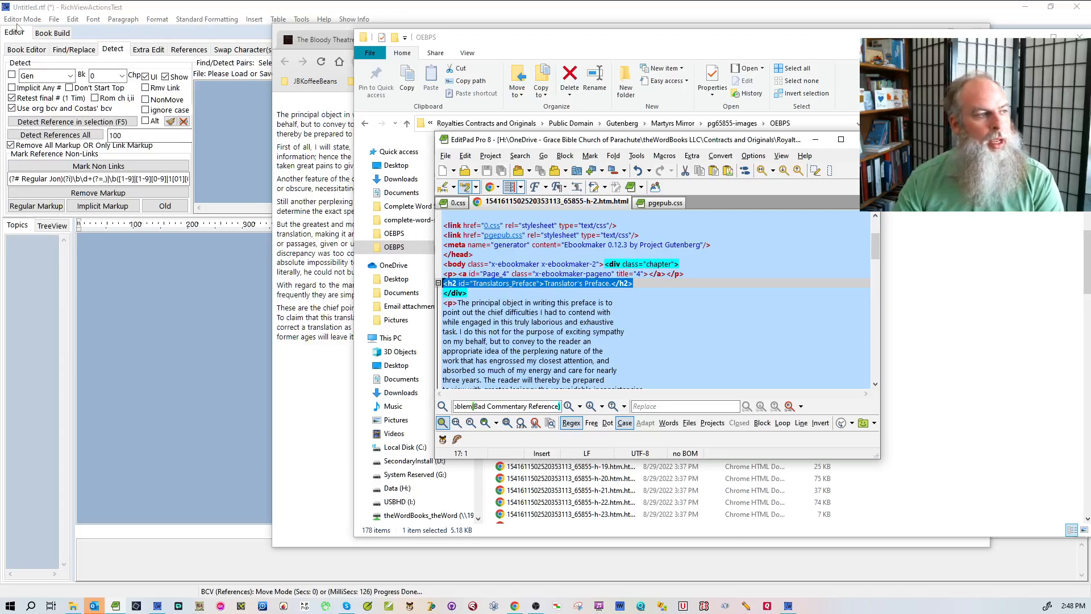
Switch to TotheWord's Regex Editor mode and open Matyr's Mirror.ttwregex from the Martyrs Mirror folder.
left_click(23, 19)
left_click(34, 57)
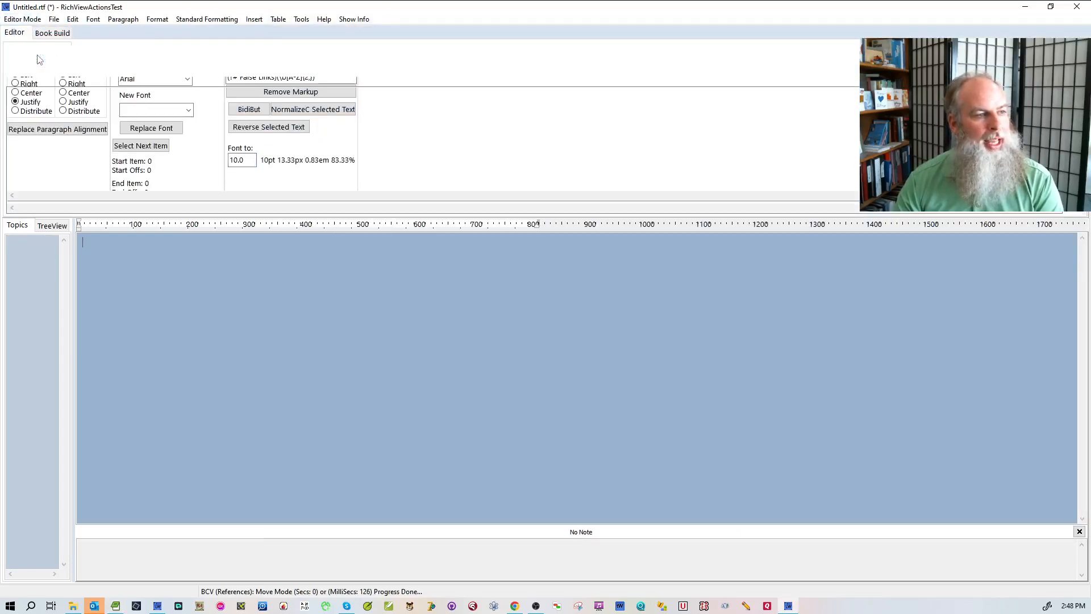
left_click(54, 19)
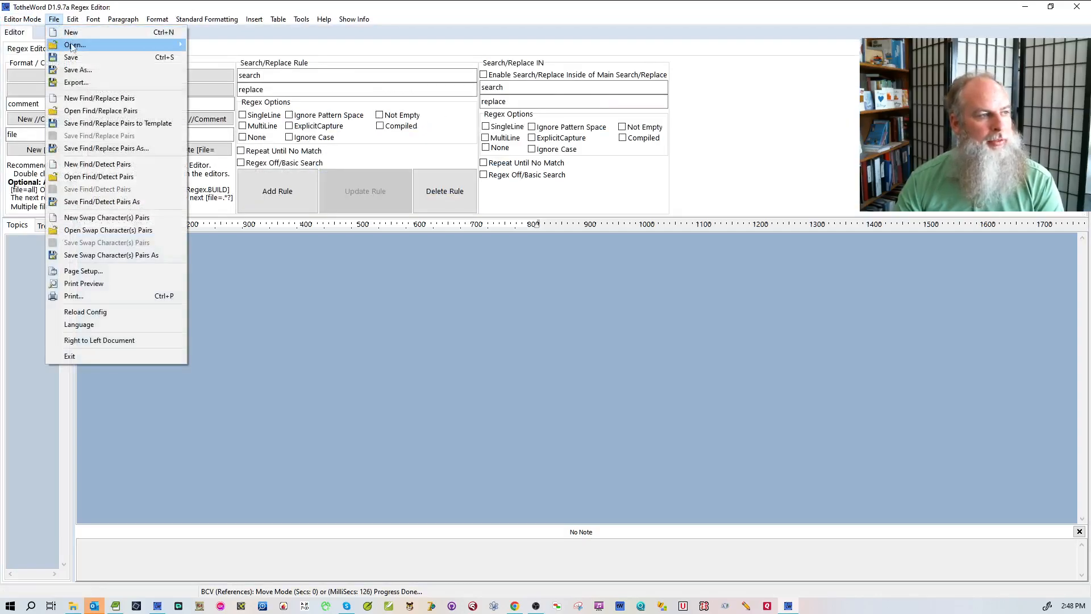
mouse_move(114, 44)
mouse_move(213, 69)
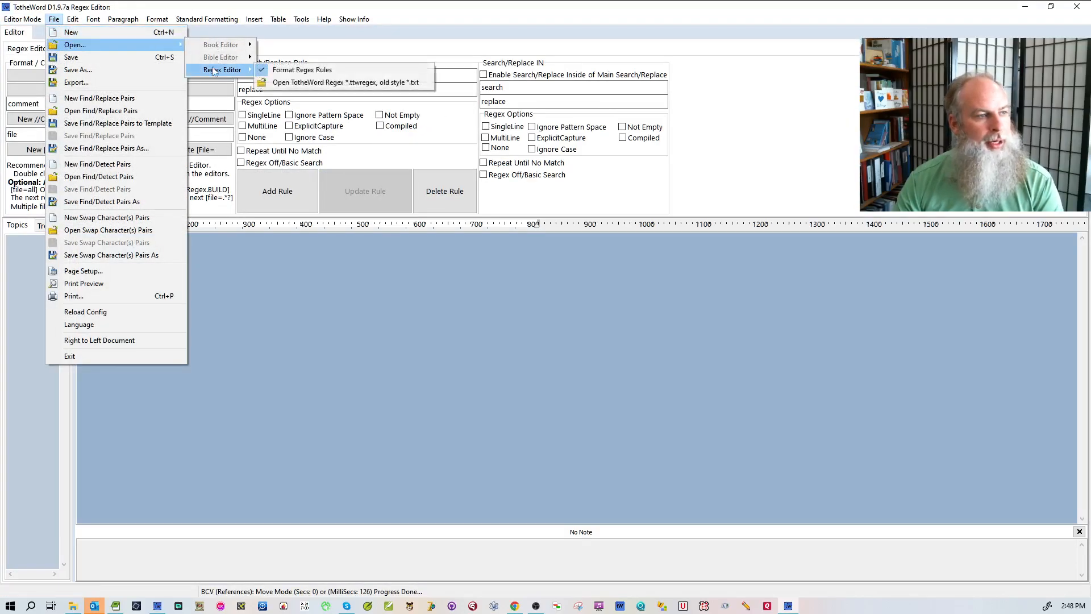
left_click(291, 83)
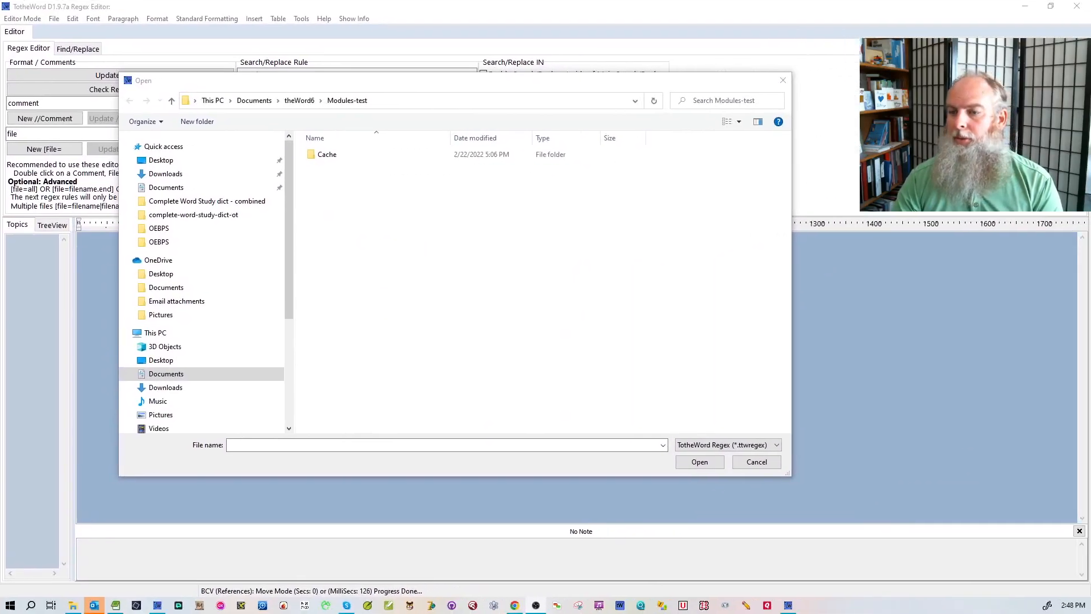
left_click(180, 243)
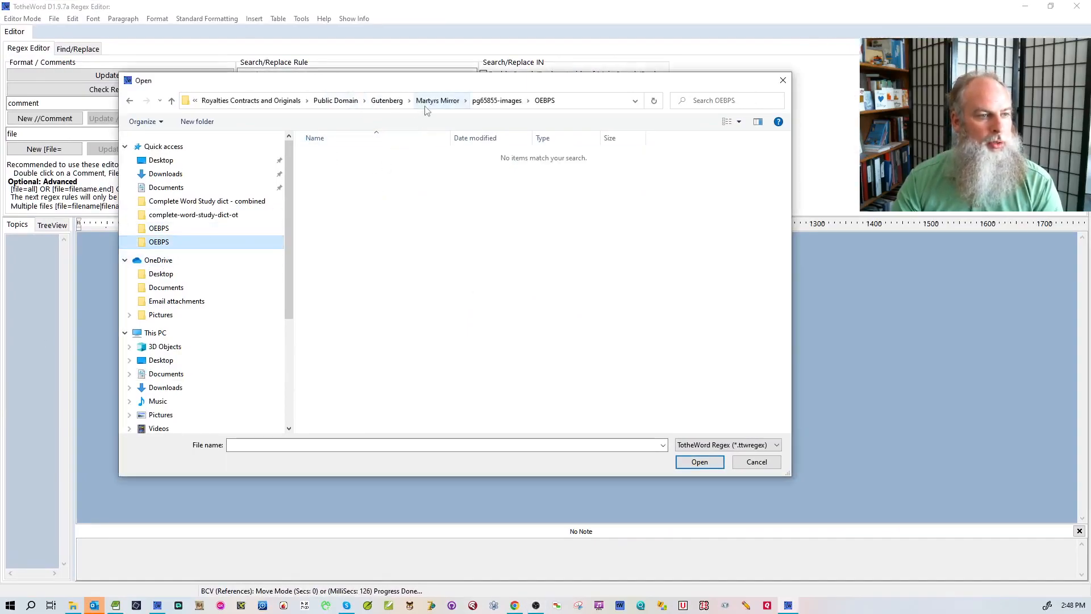
left_click(429, 102)
double_click(335, 163)
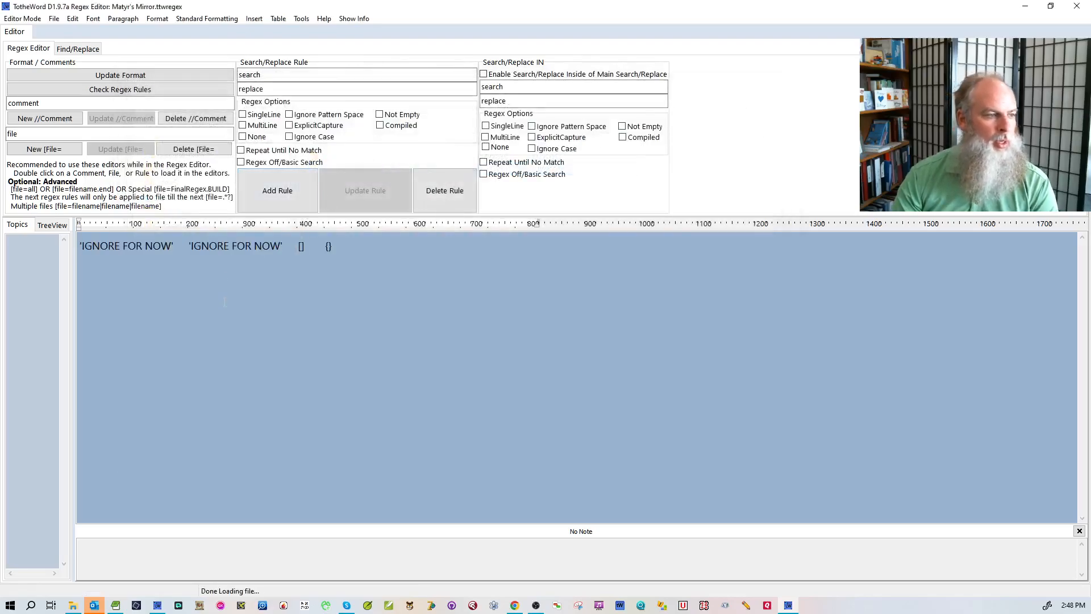
Add the comment line "//Regex rules for Martyr's Mirror" above the existing IGNORE FOR NOW rule.
key("Home")
key("Return")
key("Up")
type("//")
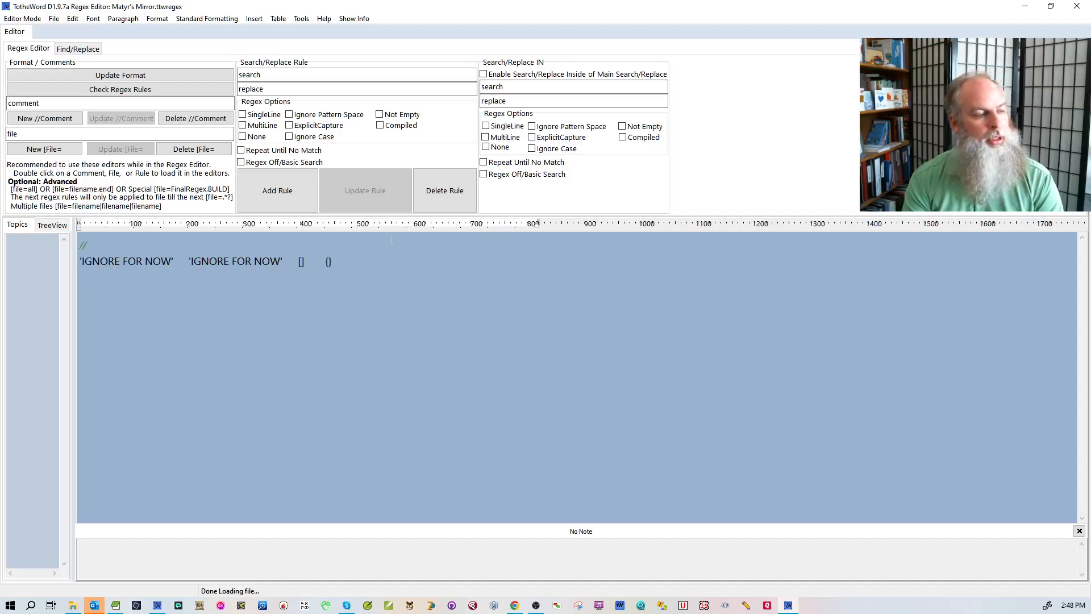
type("Rege")
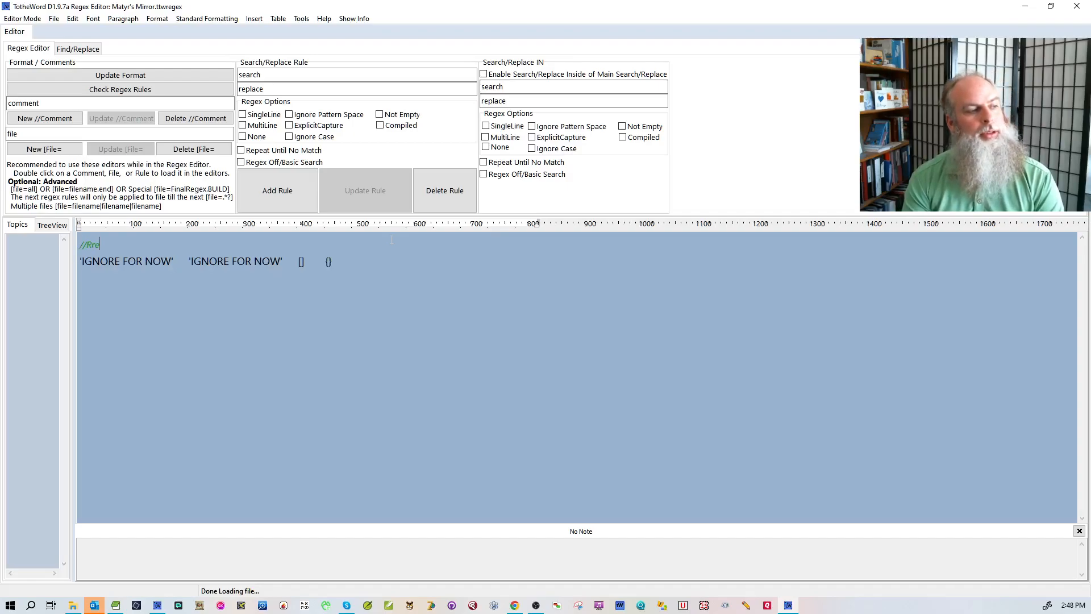
type("x rules ")
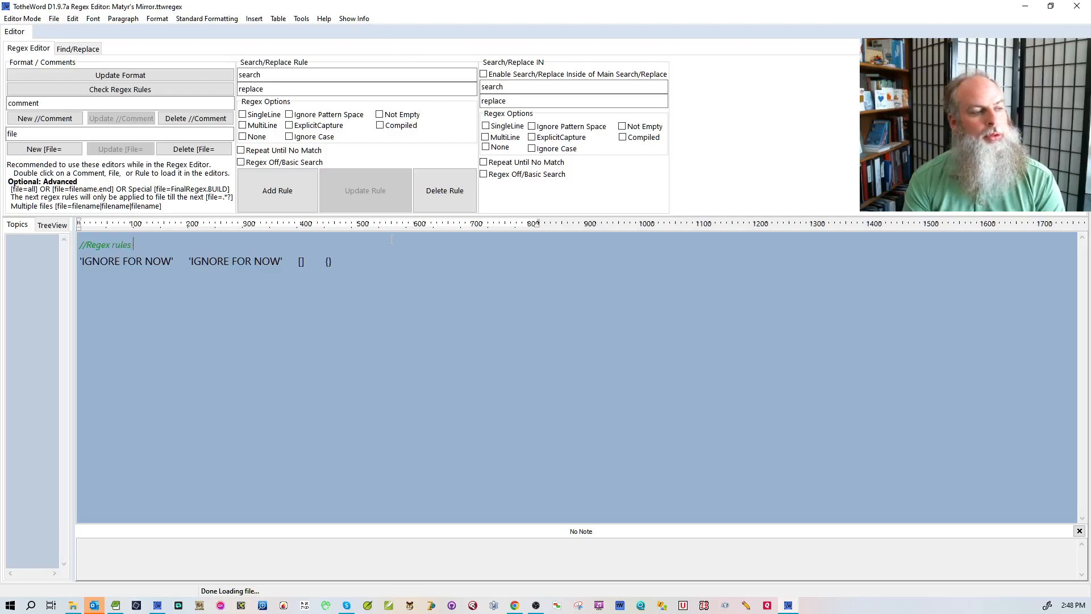
type("for Martyr's Mirror")
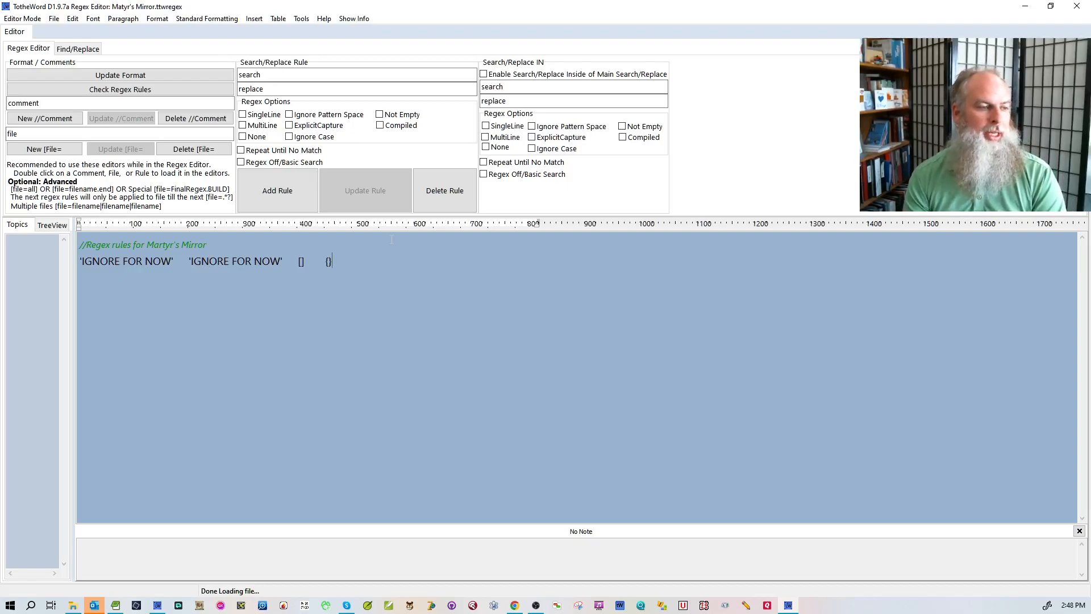
Replace the IGNORE FOR NOW rule with a single blank rule of tab-separated tags: '' '' [] {}.
key("shift+Home")
type("'")
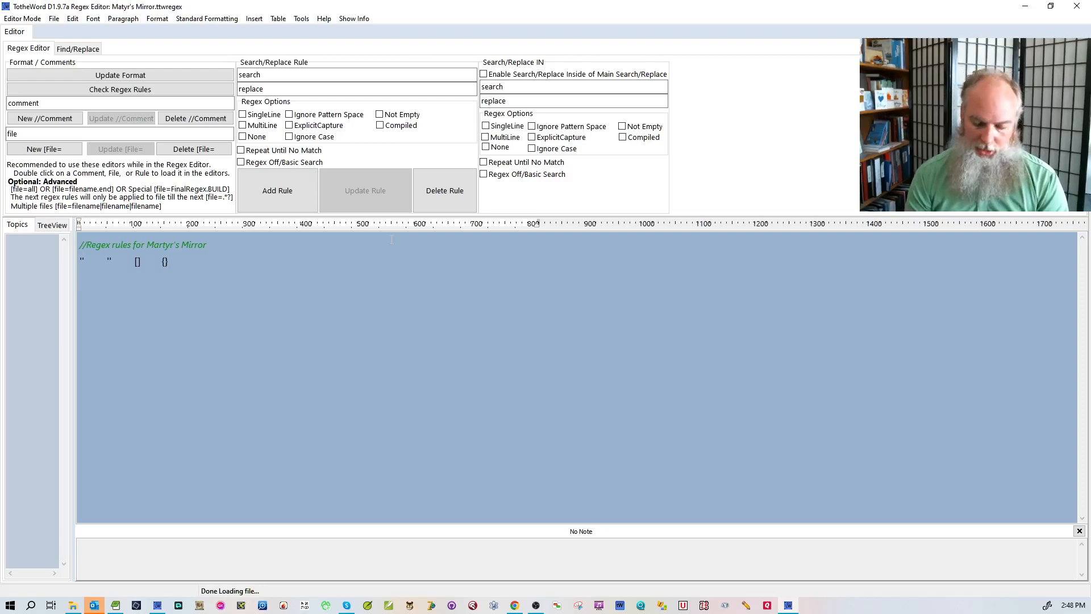
type("//")
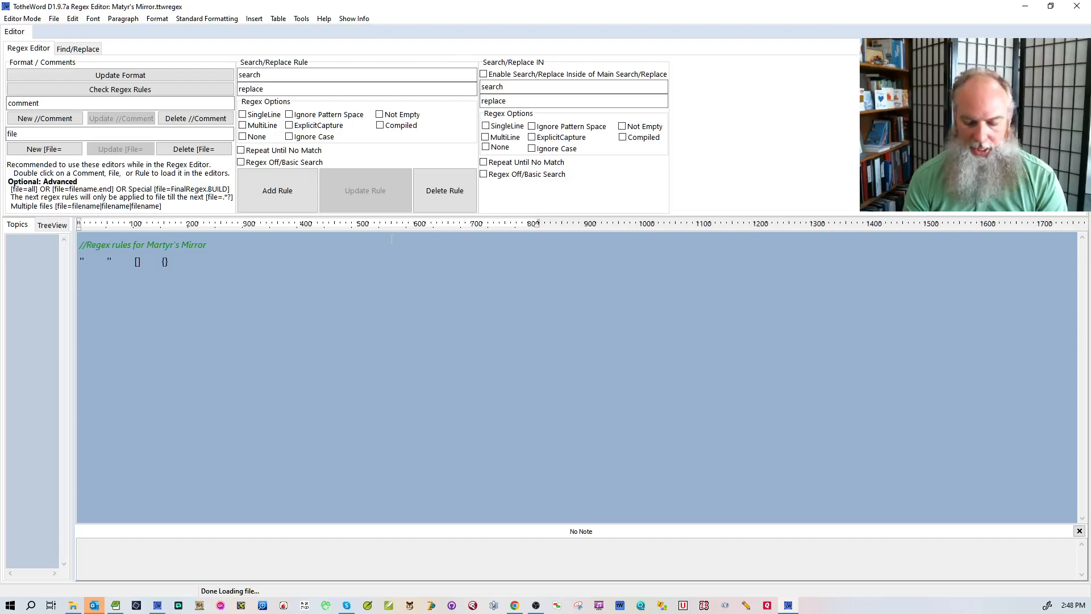
type("\"\t\"\t[]\t{}")
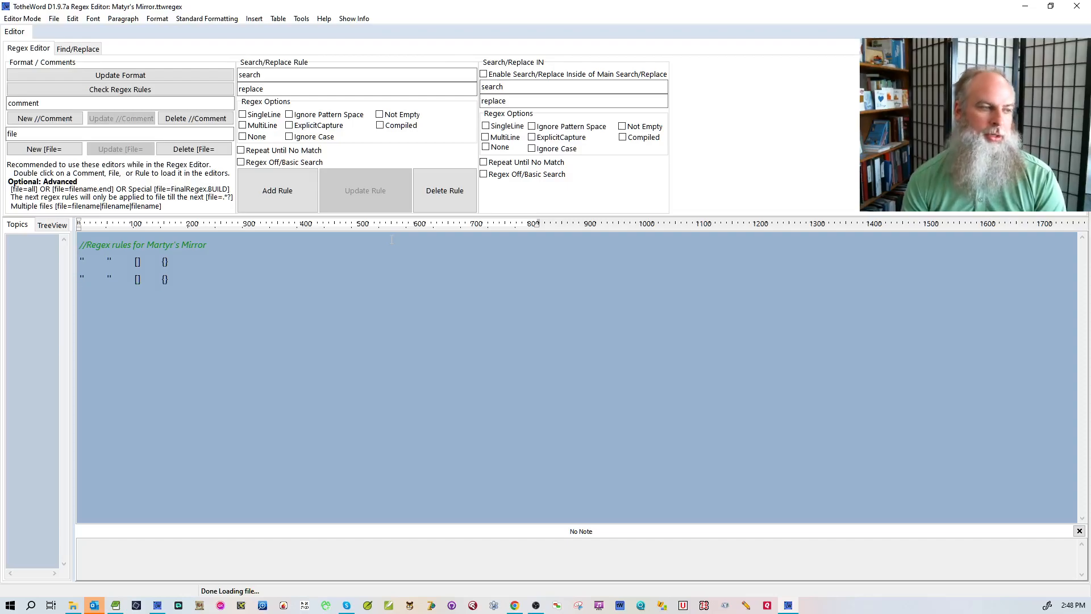
key("shift+Home")
key("BackSpace")
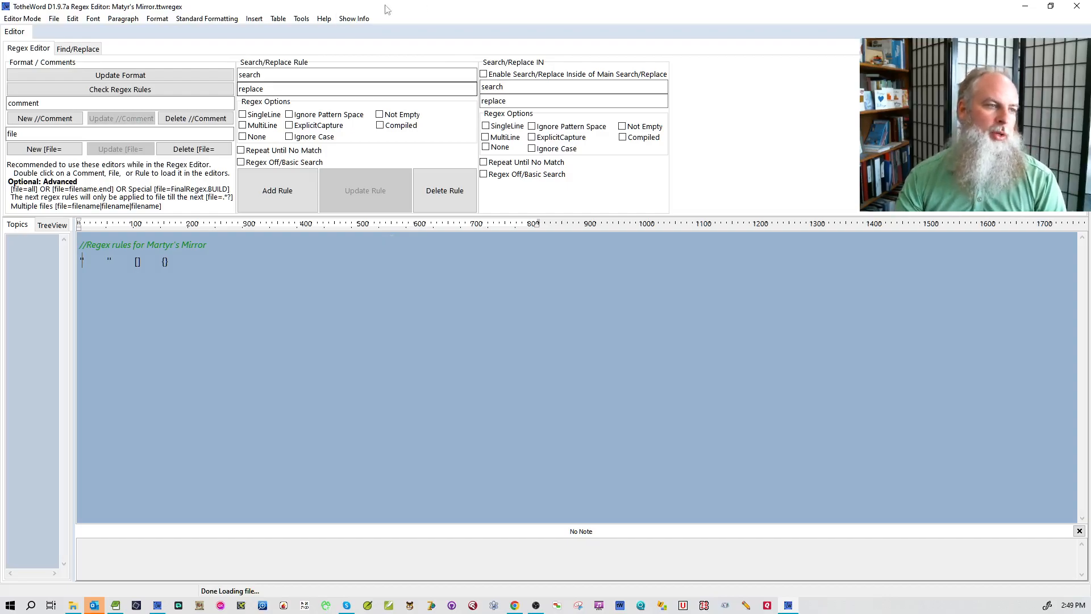
View the Regex Help syntax page and the Regex Options page, closing each help window.
left_click(324, 19)
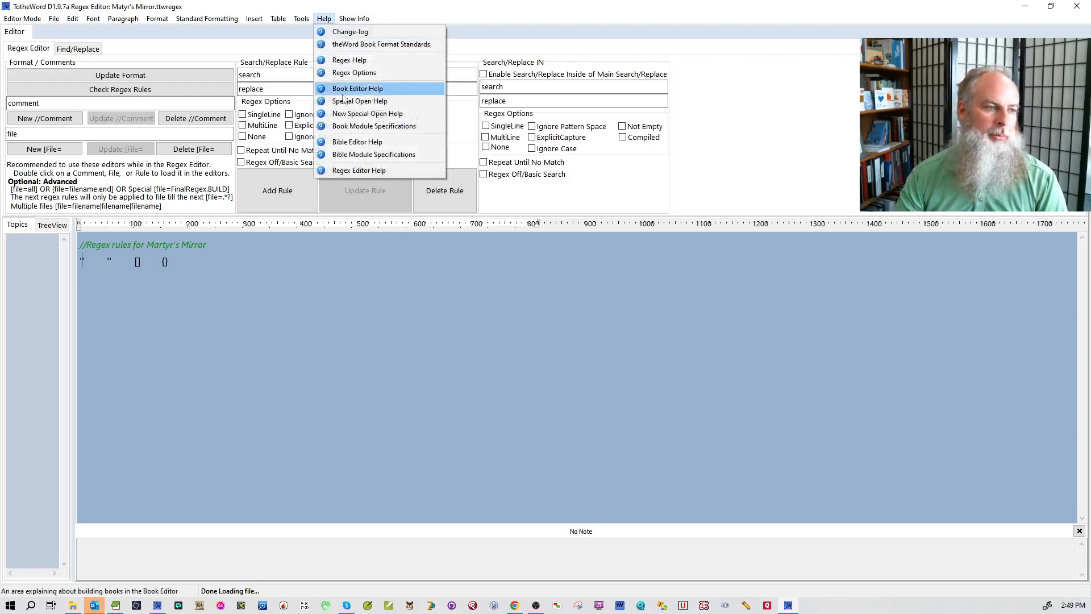
left_click(350, 61)
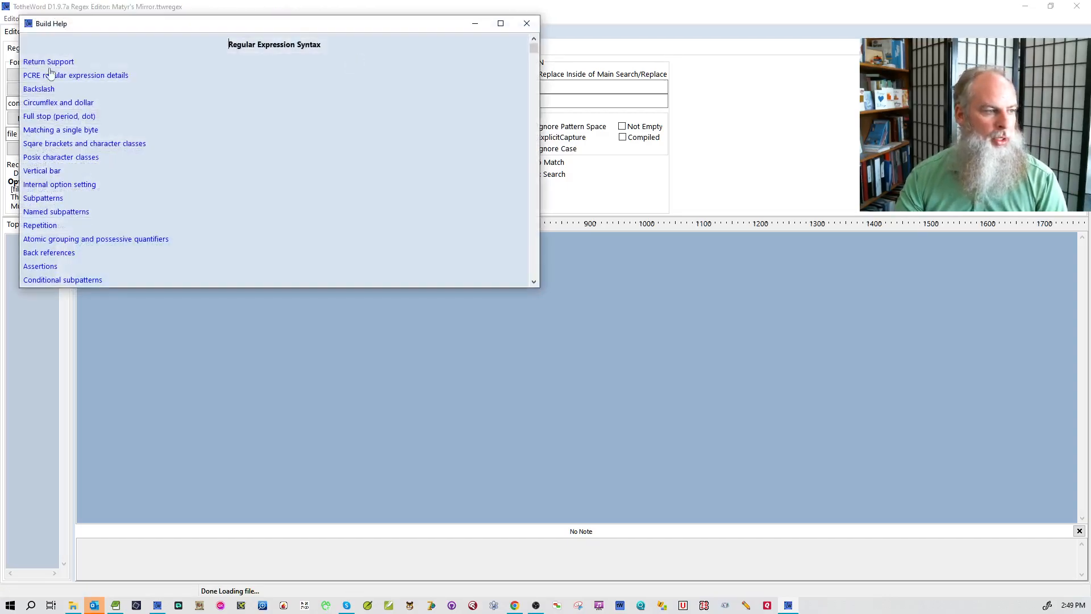
scroll(125, 163, "down", 5)
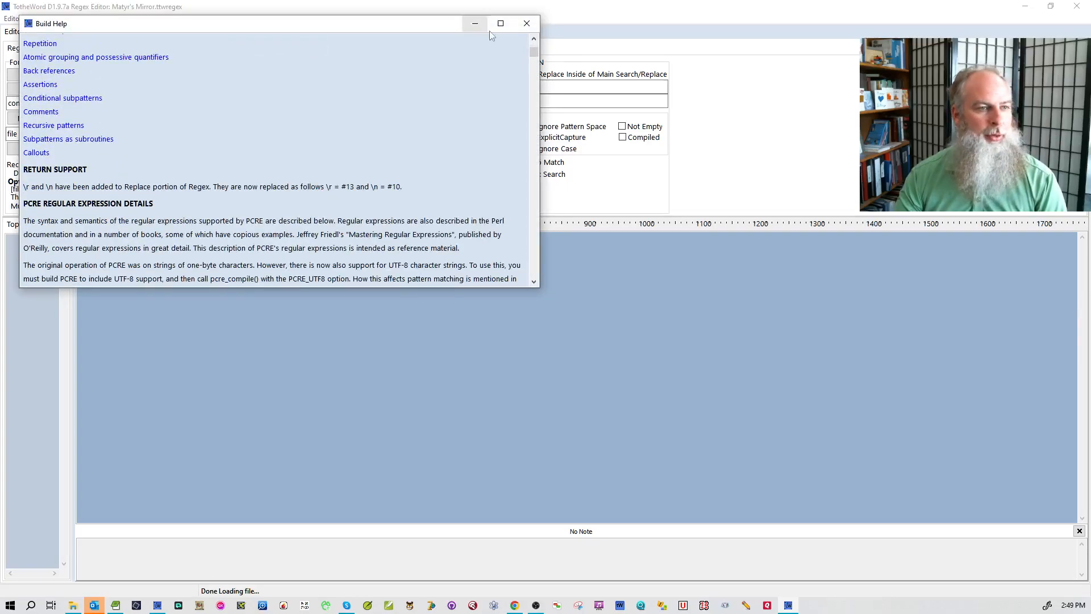
left_click(527, 23)
left_click(321, 19)
left_click(349, 60)
scroll(379, 75, "up", 1)
scroll(379, 75, "up", 2)
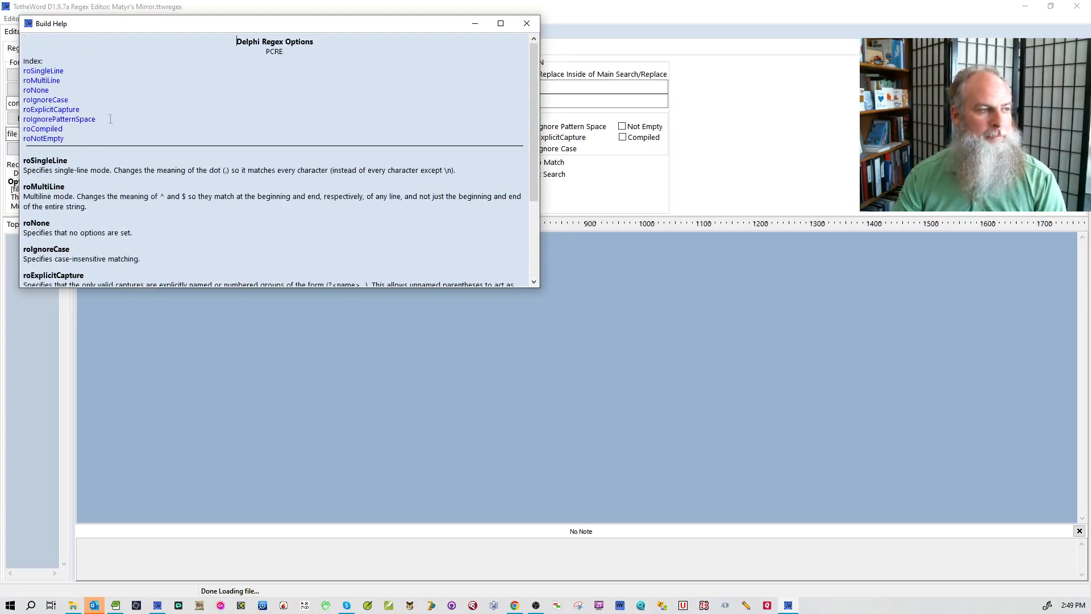
left_click(527, 23)
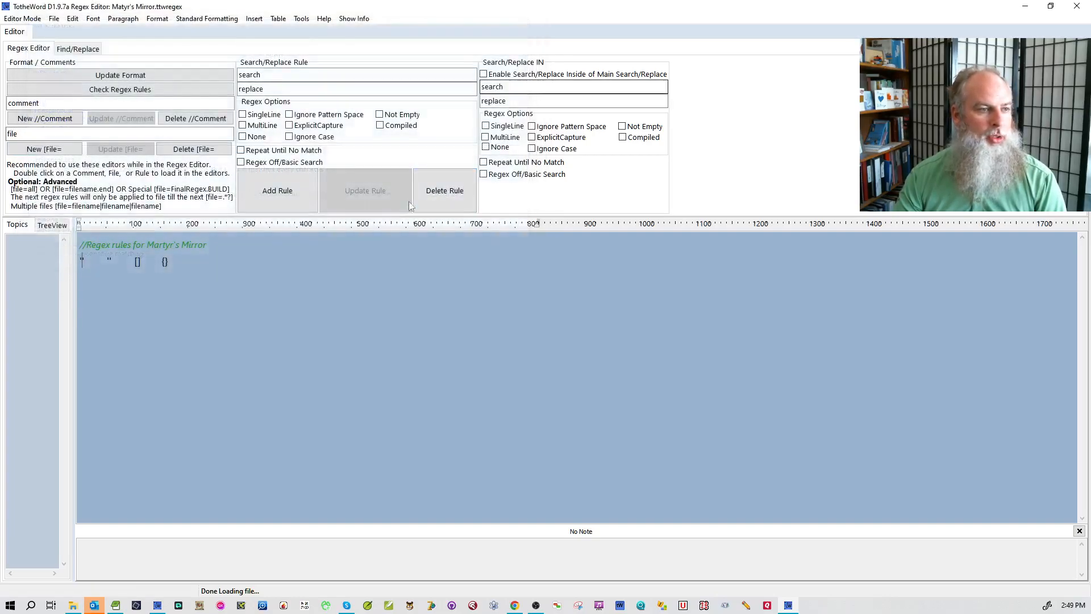
Open New Special Open Help, move its window aside, and view the link tag syntax and examples.
left_click(324, 19)
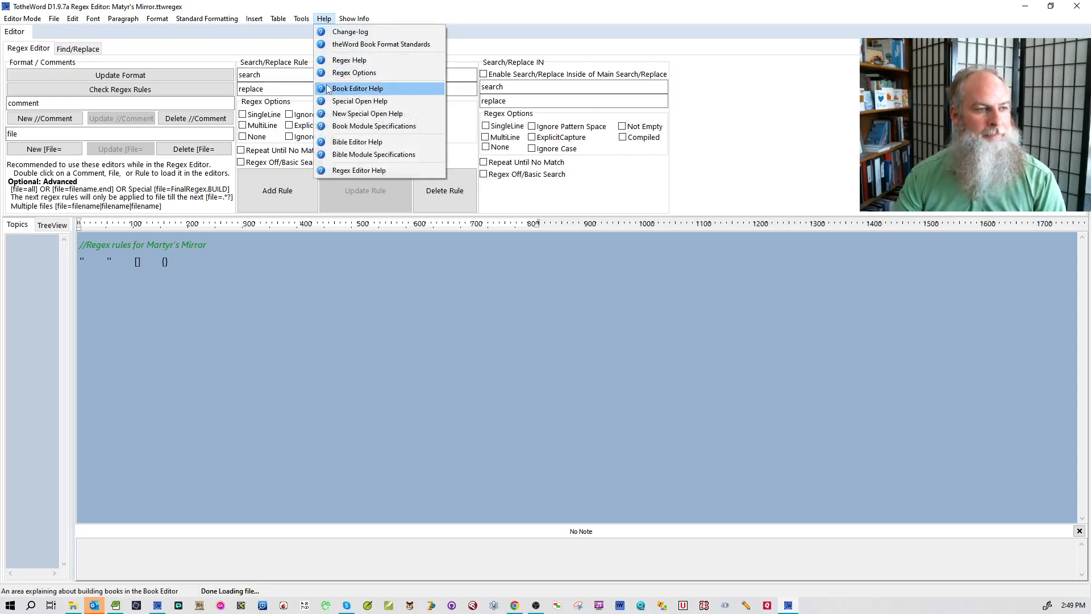
left_click(345, 113)
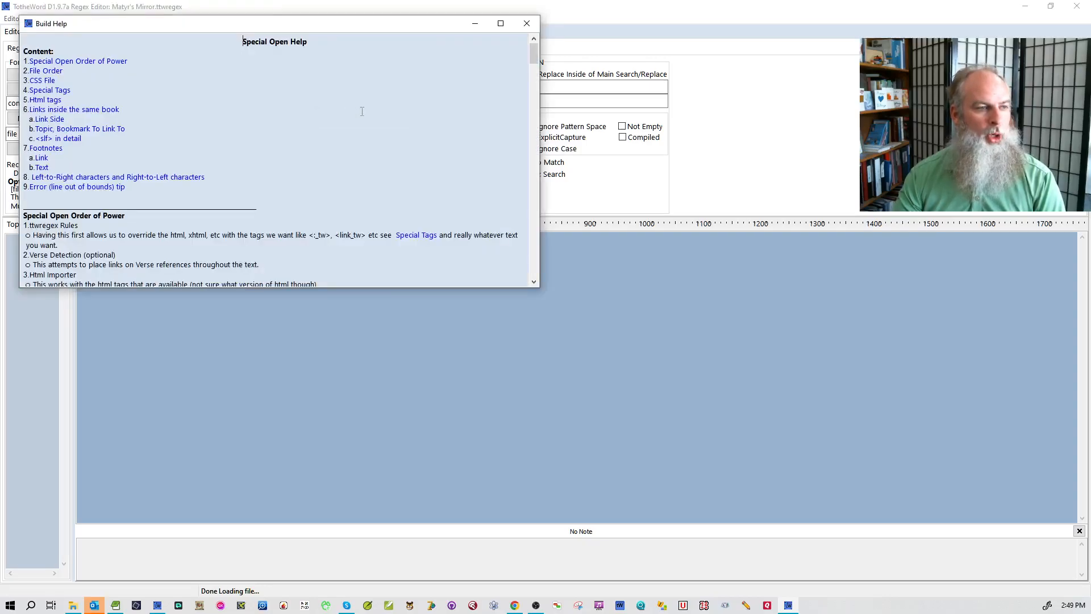
left_click_drag(334, 28, 758, 42)
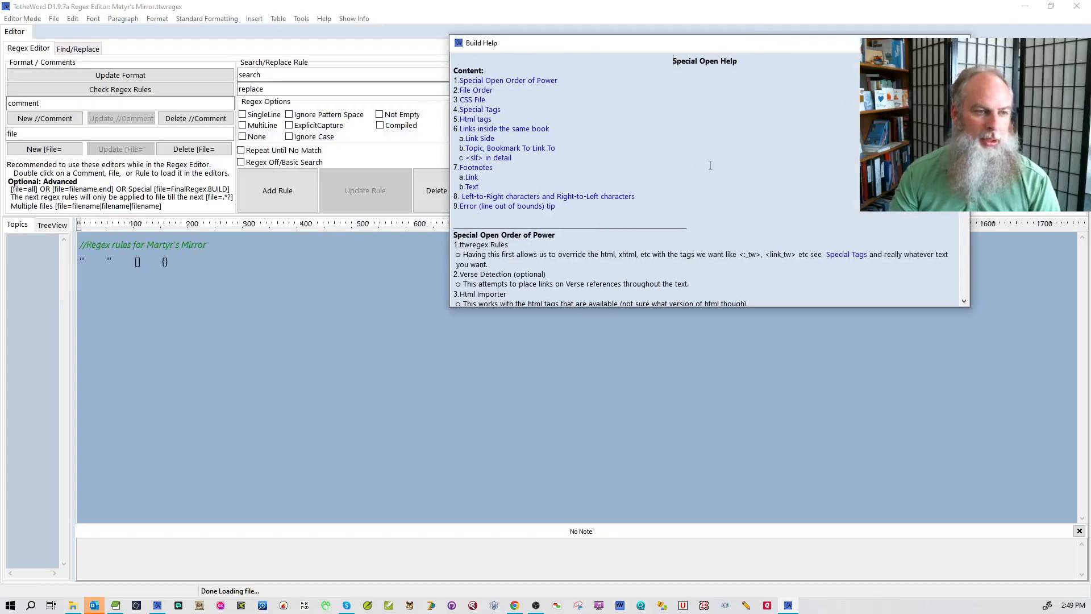
left_click(477, 178)
scroll(966, 233, "up", 10)
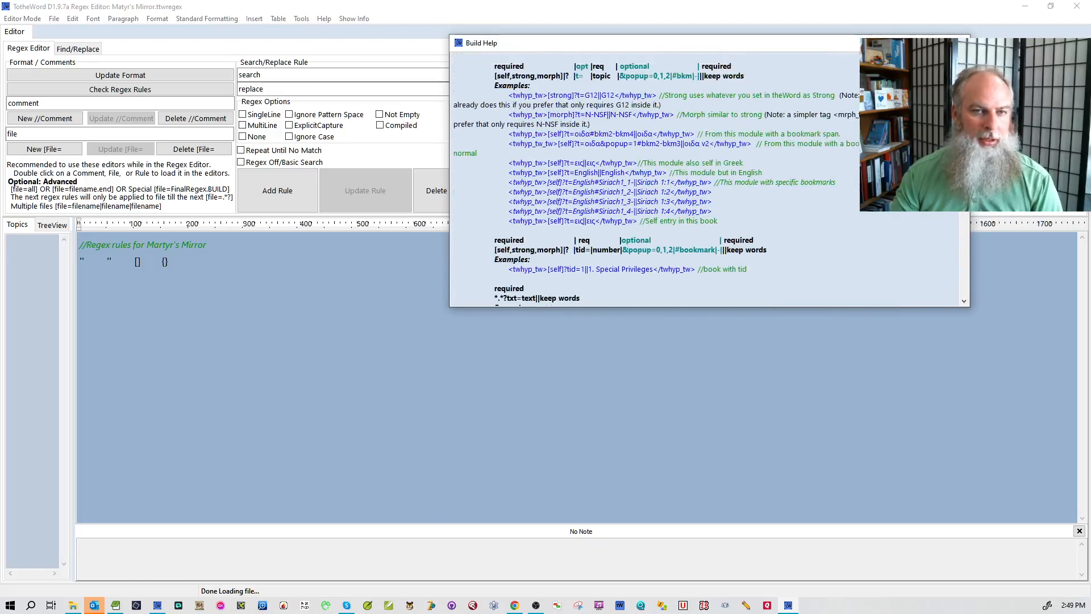
left_click(957, 43)
Open Regex Editor Help and read the comment and Plain Text Search syntax from the beginning.
left_click(326, 20)
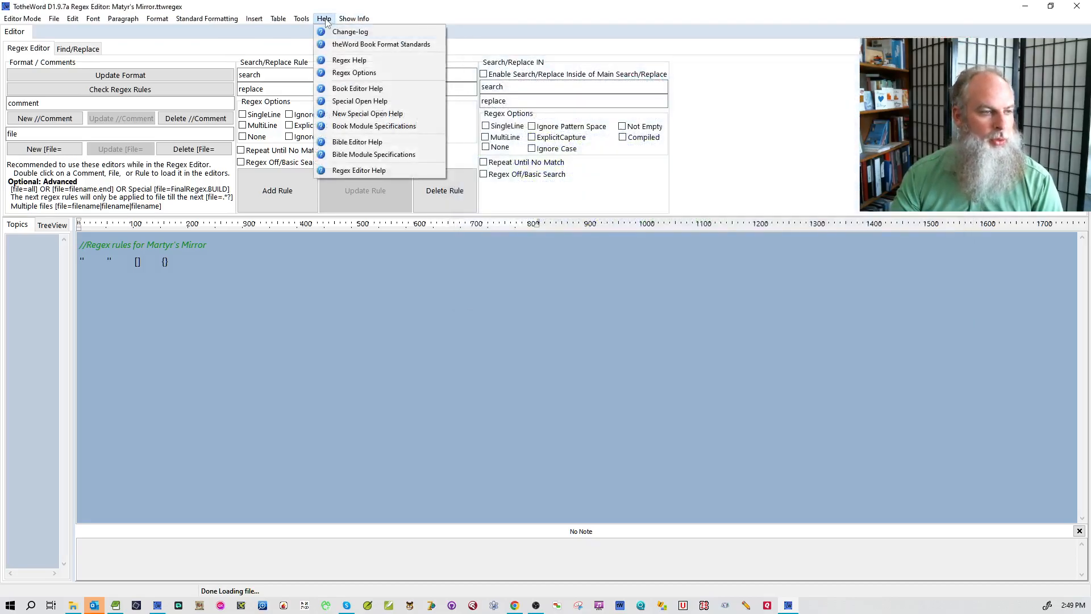
left_click(359, 170)
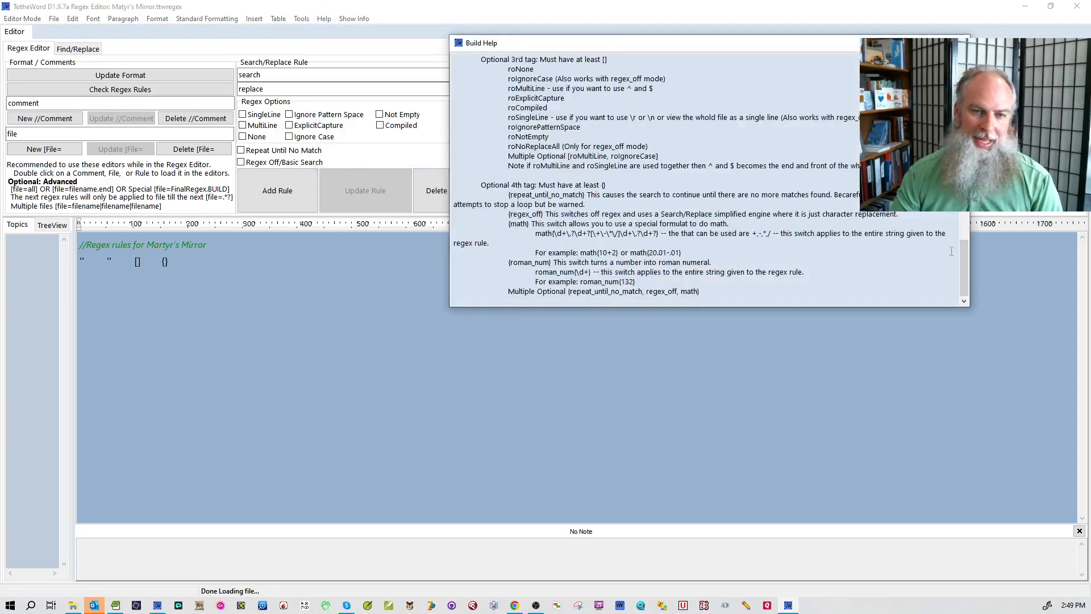
left_click_drag(966, 261, 965, 63)
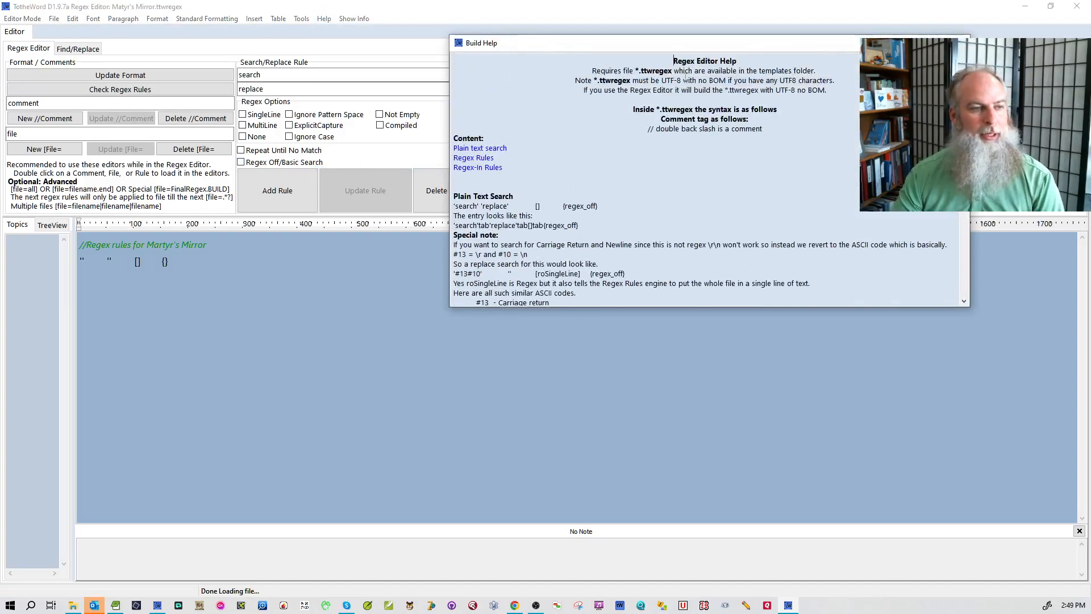
scroll(591, 180, "down", 1)
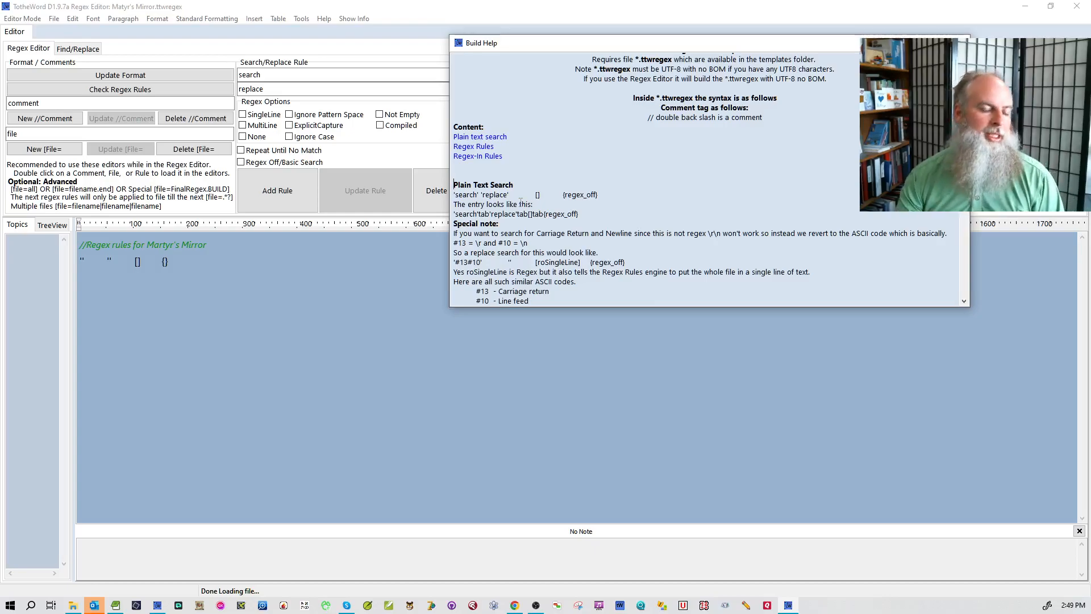
scroll(519, 203, "down", 2)
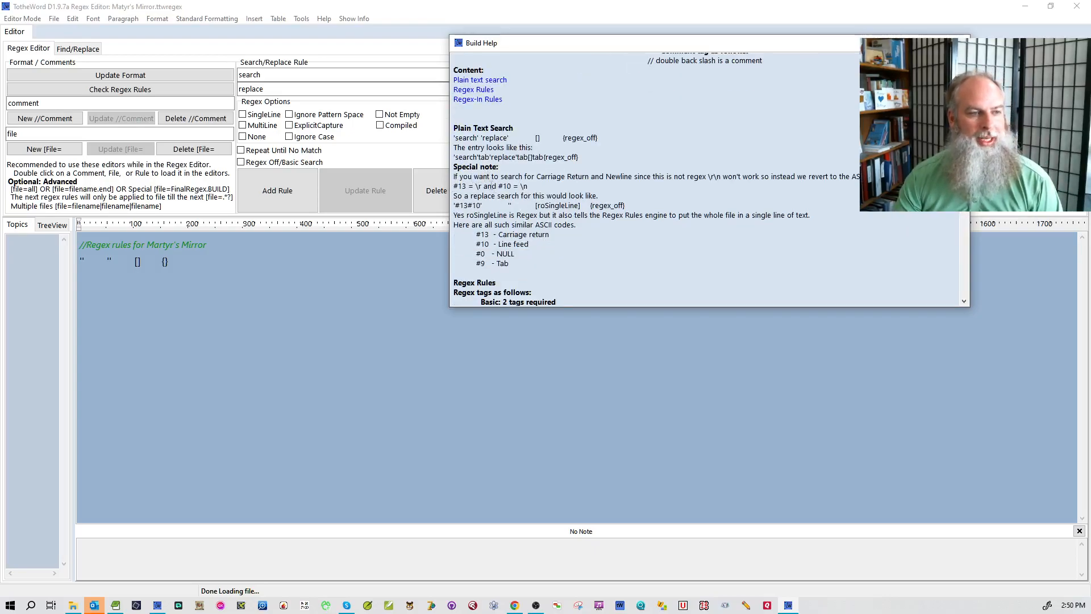
Review the Regex Rules section, highlighting the roMultiLine, repeat_until_no_match and regex_off examples and reading the optional tags.
scroll(554, 249, "down", 7)
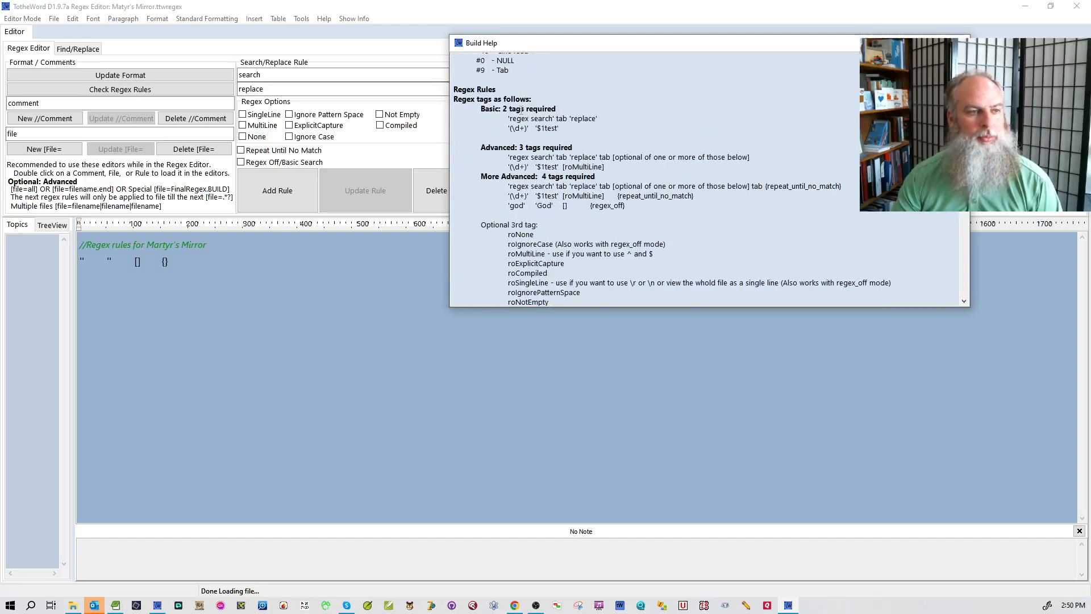
scroll(522, 114, "down", 1)
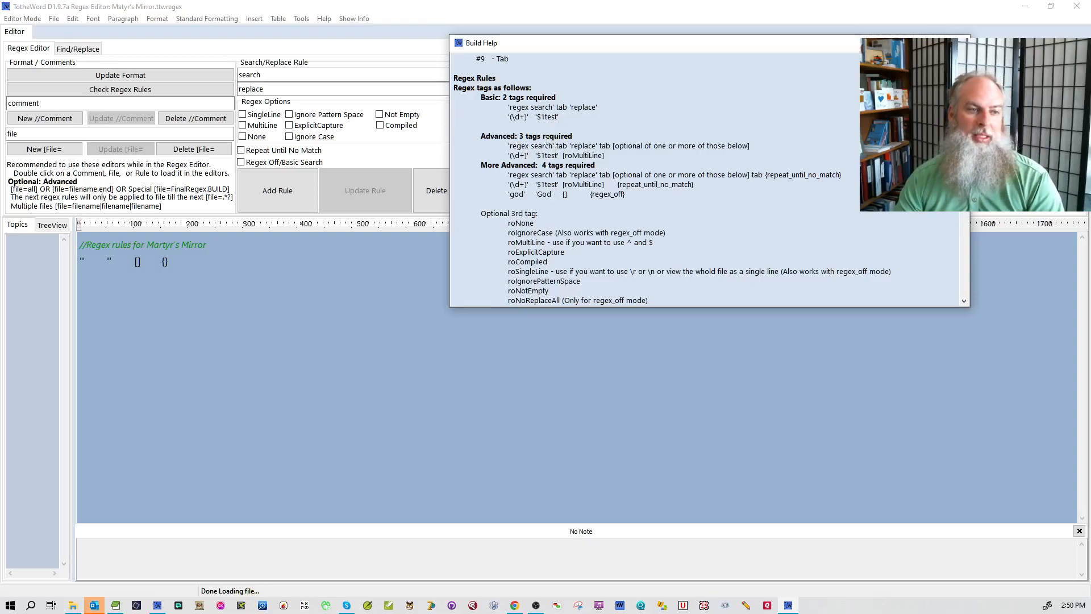
scroll(547, 142, "down", 5)
double_click(580, 98)
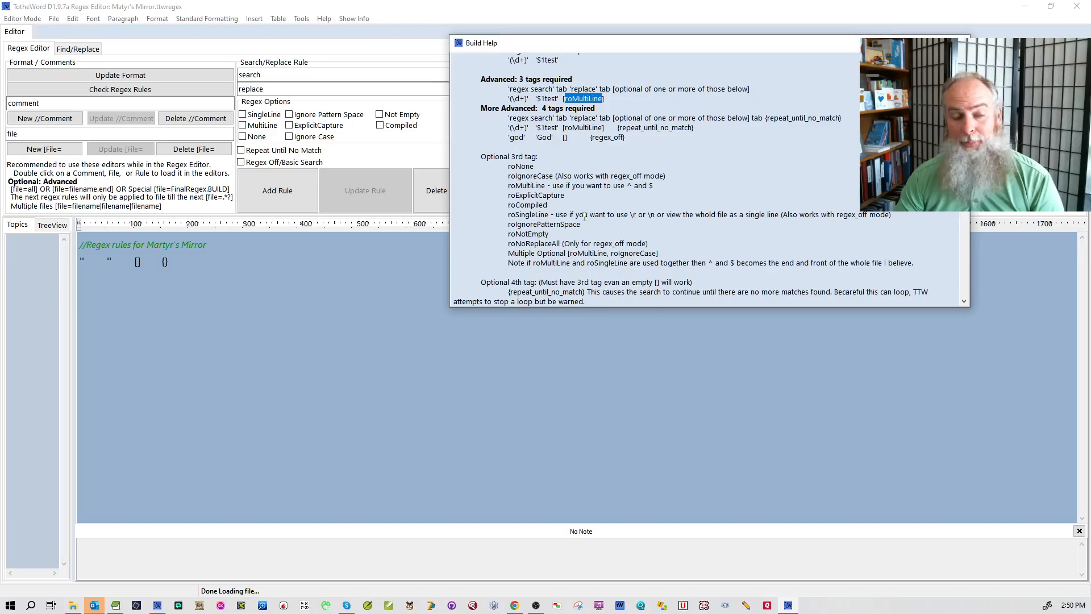
double_click(635, 127)
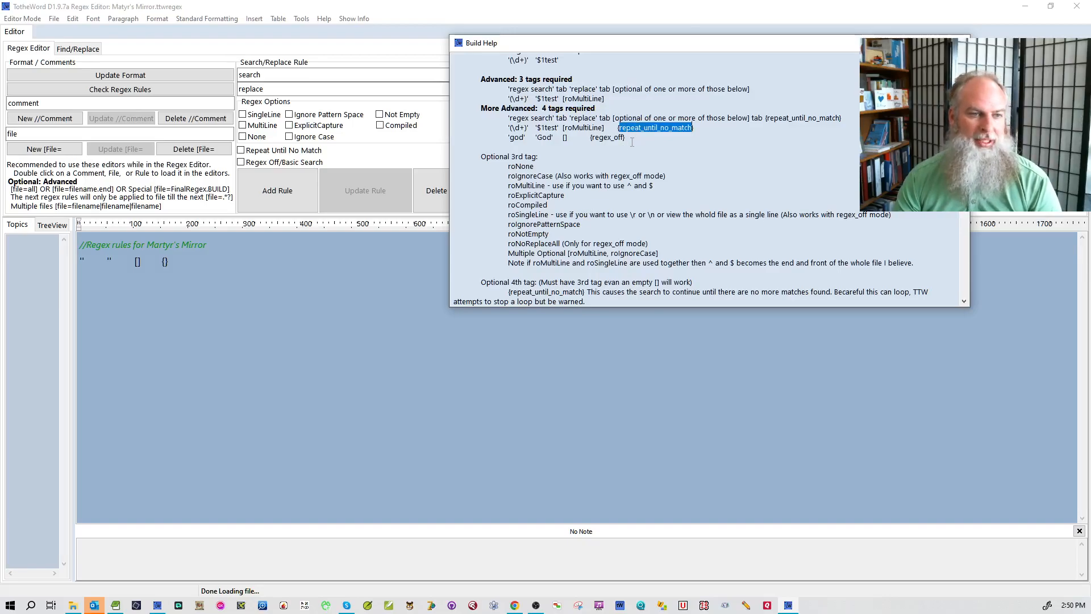
double_click(607, 137)
scroll(617, 167, "down", 2)
scroll(608, 162, "down", 1)
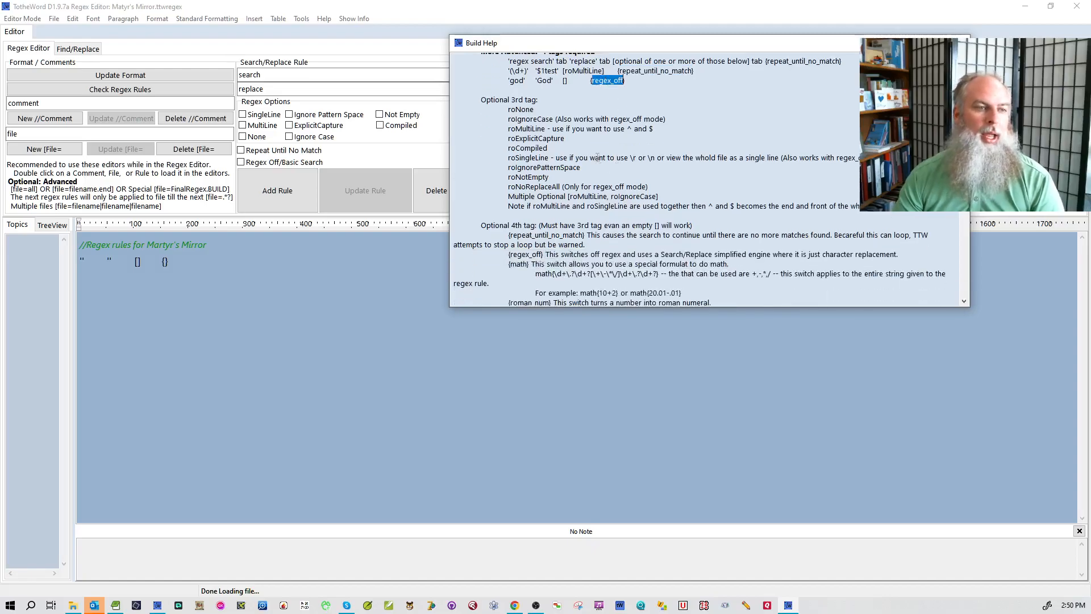
left_click(564, 80)
scroll(542, 186, "down", 3)
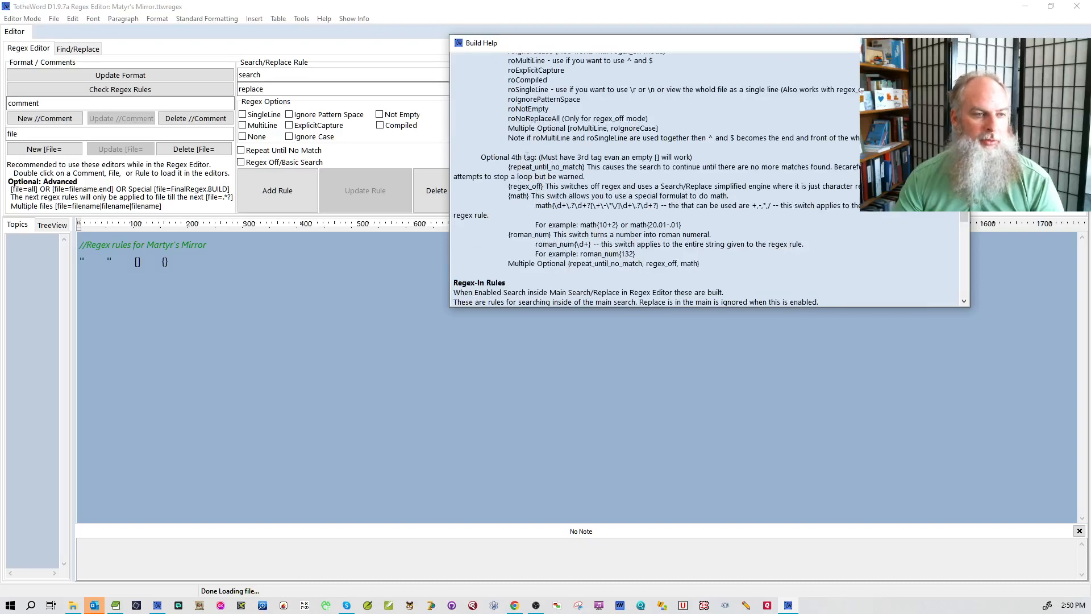
Read the Regex-In Rules section with its third and fourth tag options, and close the help window.
scroll(546, 253, "down", 9)
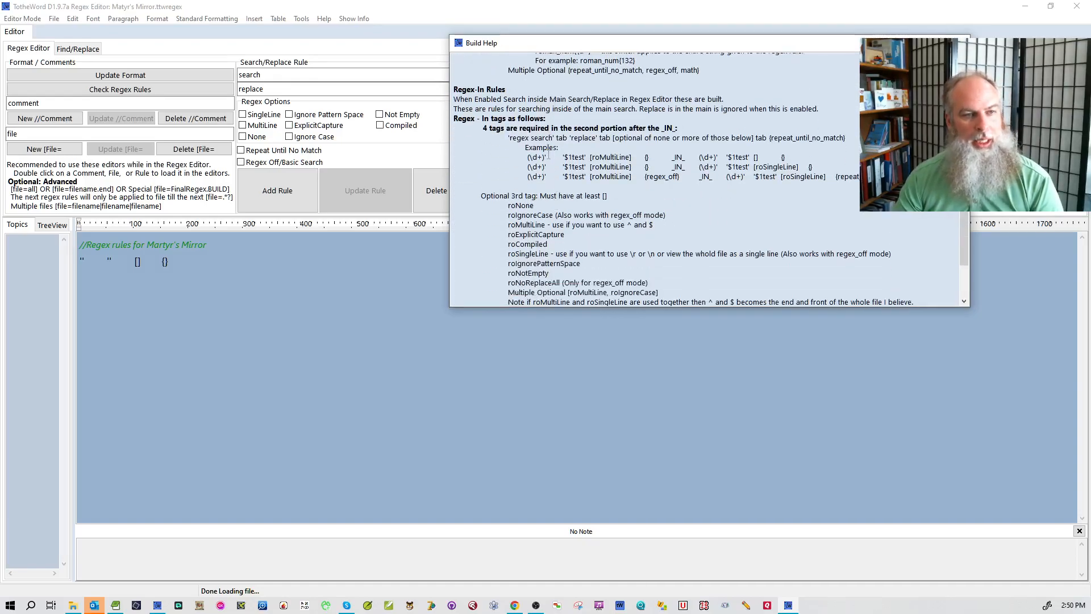
scroll(554, 119, "down", 2)
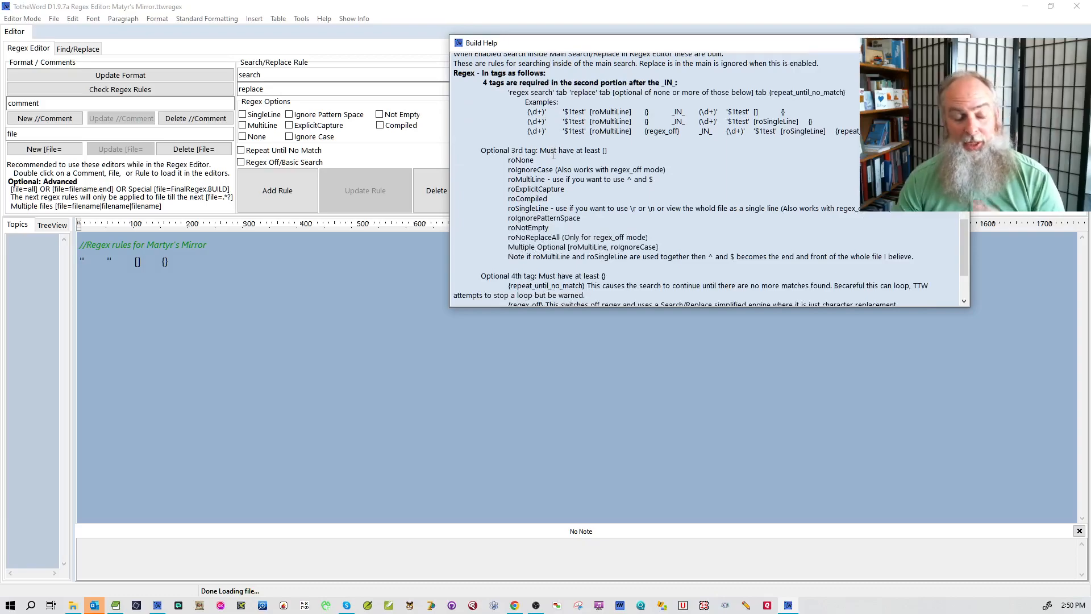
scroll(554, 155, "down", 4)
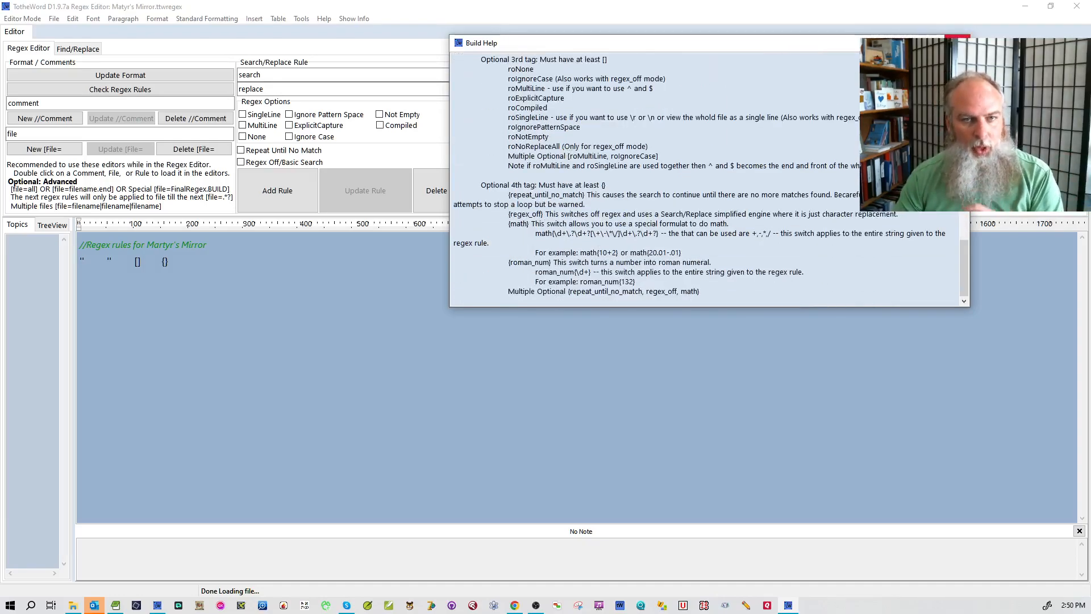
left_click(957, 43)
Copy the Translator's Preface h2 line from EditPad Pro into TotheWord as a // comment below the Martyr's Mirror title comment.
left_click(116, 605)
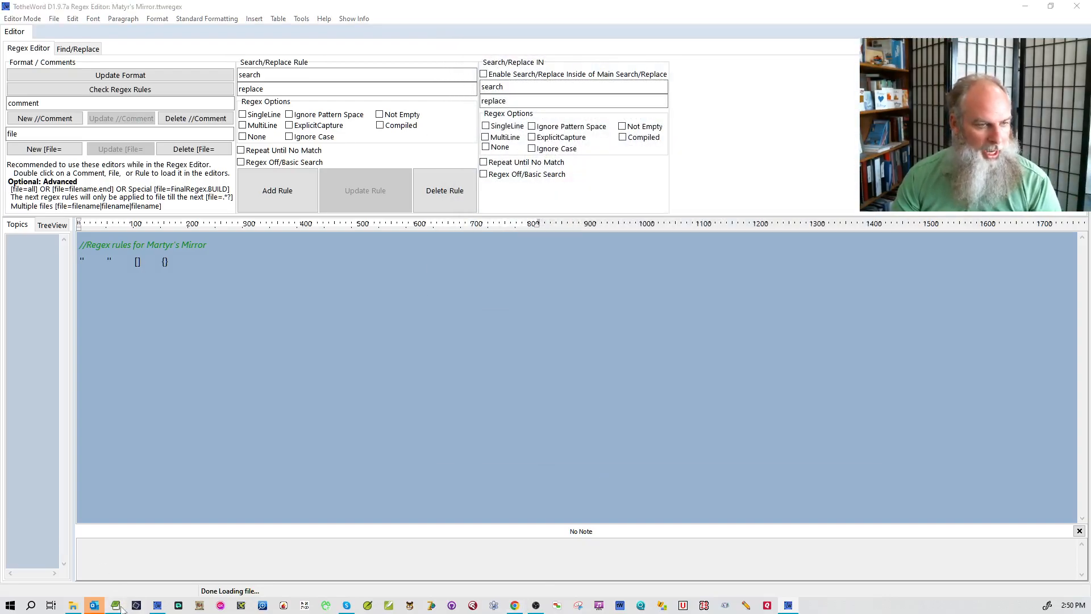
left_click_drag(632, 283, 443, 284)
key("ctrl+c")
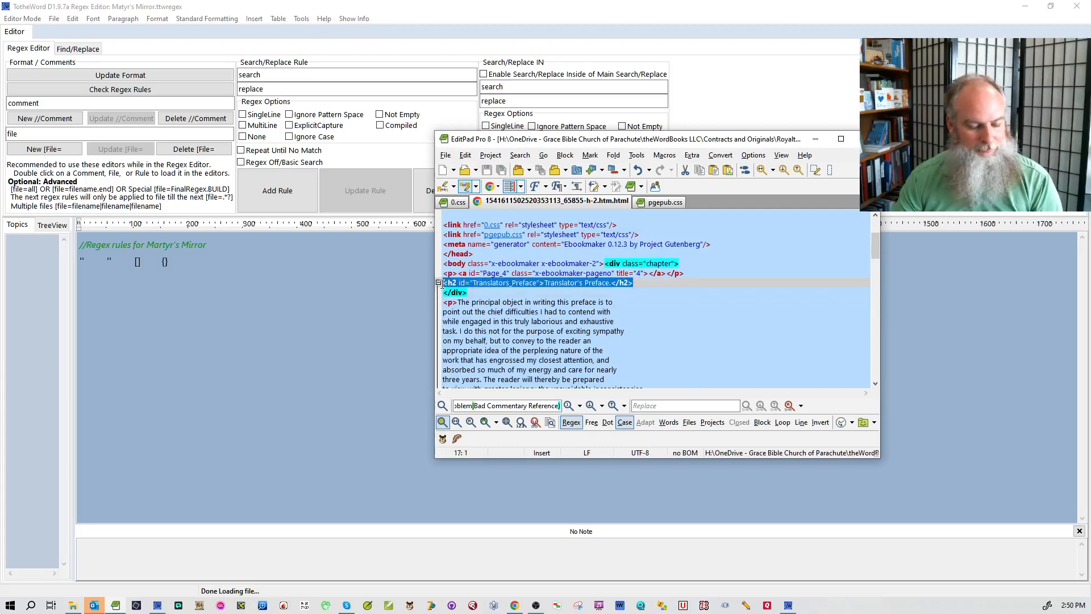
left_click(226, 247)
key("Return")
type("//")
key("ctrl+v")
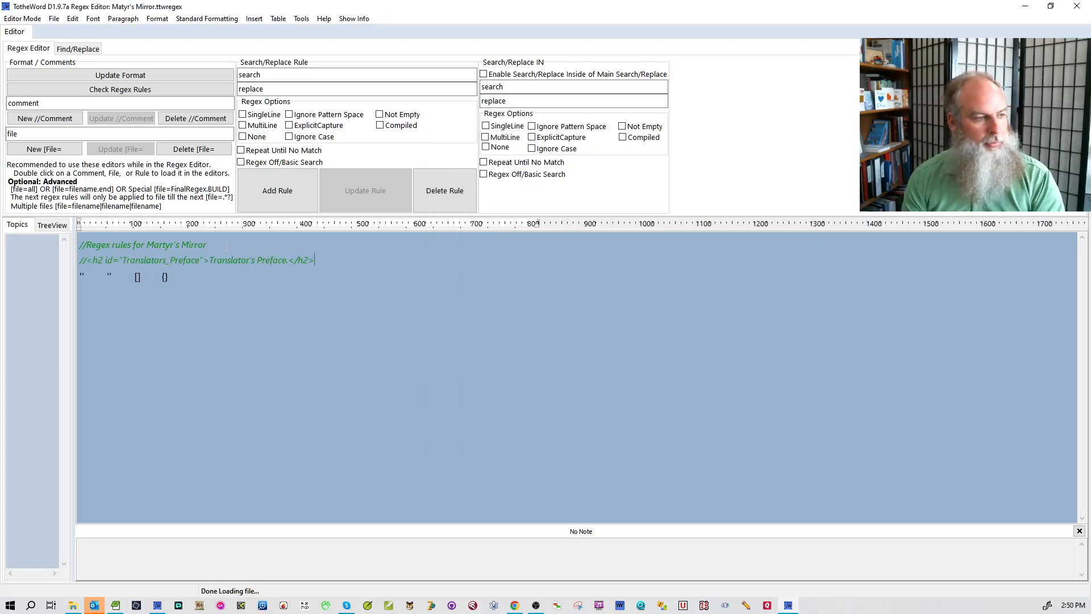
Add the comment //Convert to Topic <:> above the h2 comment, separated from the title comment by a blank line.
key("Return")
key("Return")
type("//")
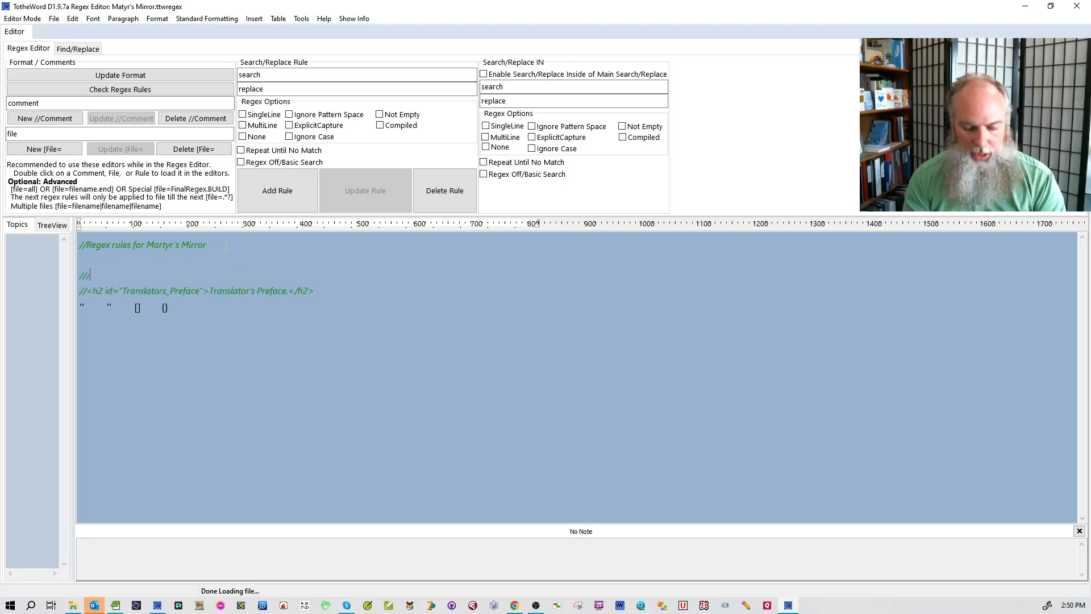
type("Co")
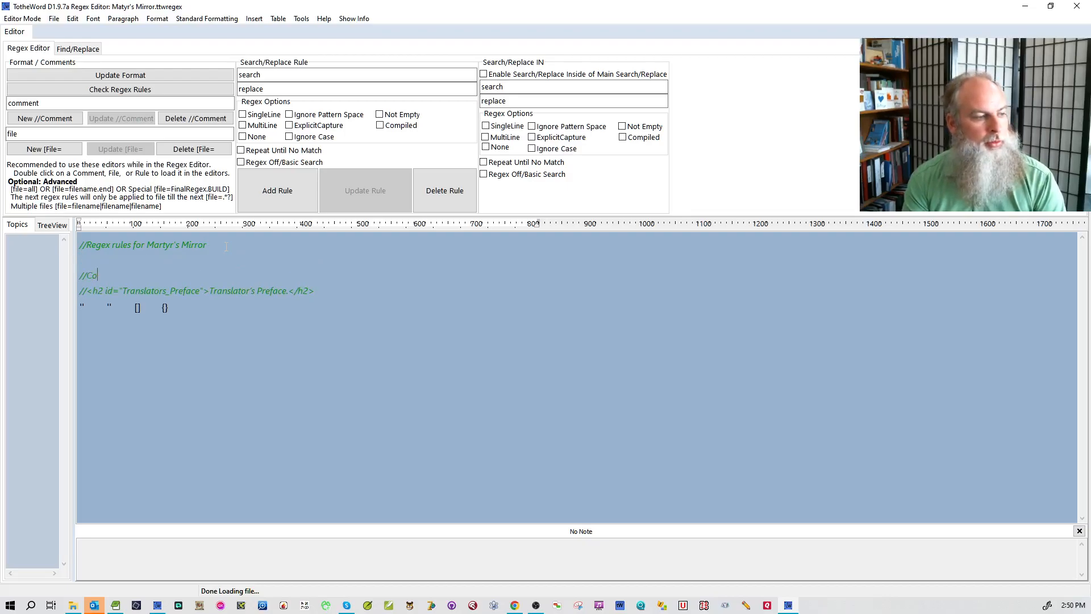
type("nvert to Topic")
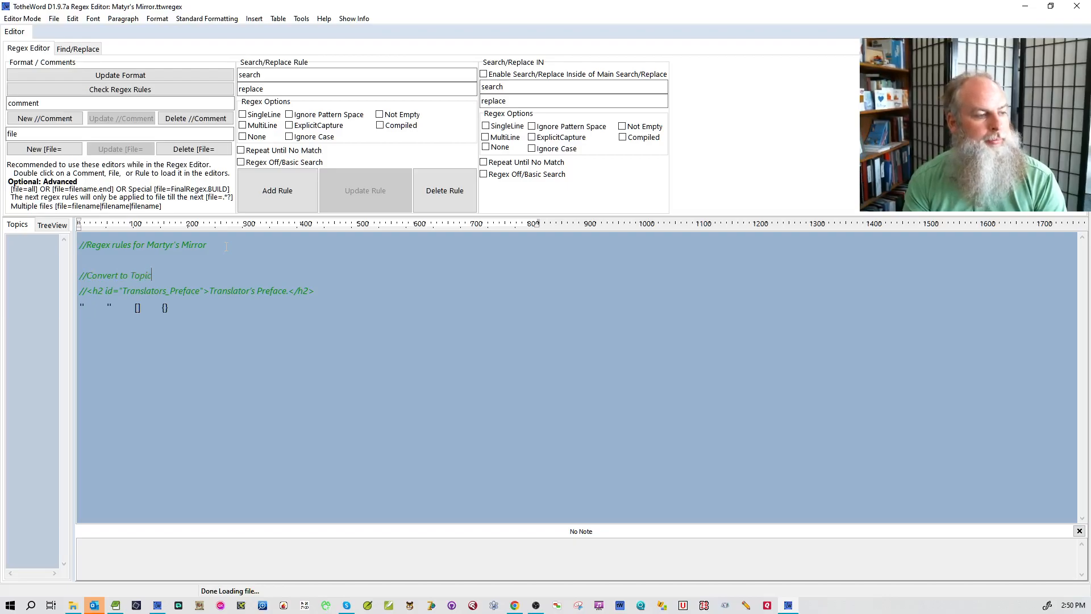
type(" <:>")
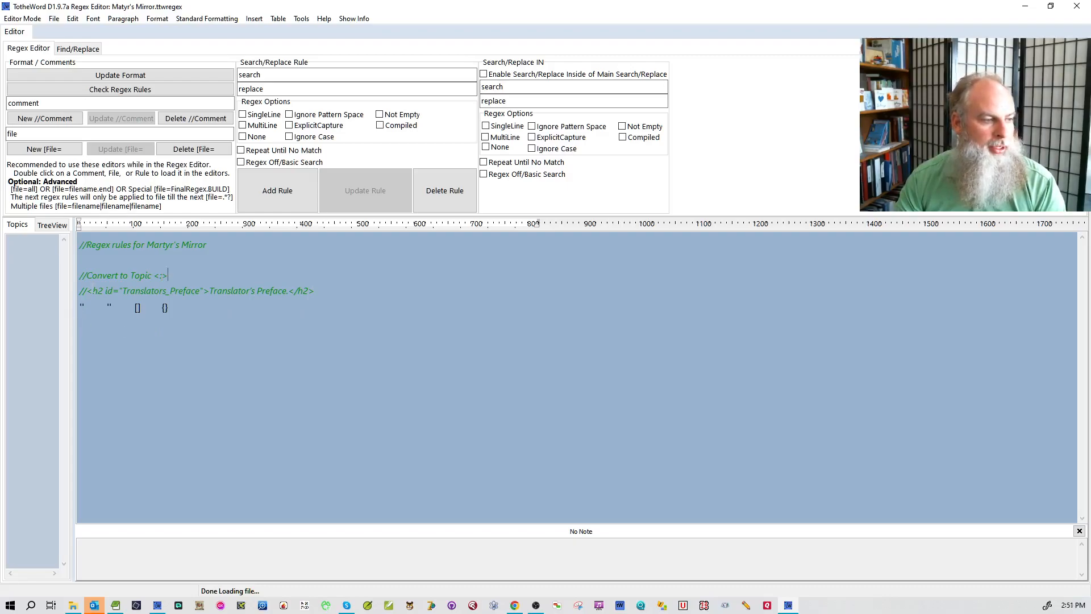
Copy the Translator's Preface h2 heading from the comment into the search quotes of the rule below it.
left_click_drag(88, 291, 316, 291)
key("ctrl+c")
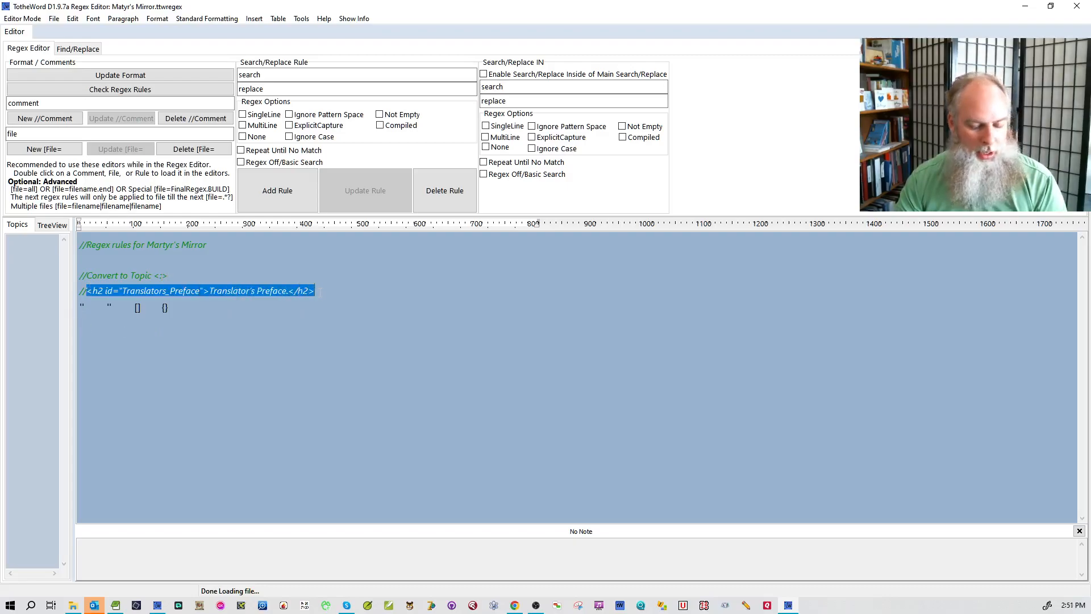
left_click(123, 353)
key("ctrl+v")
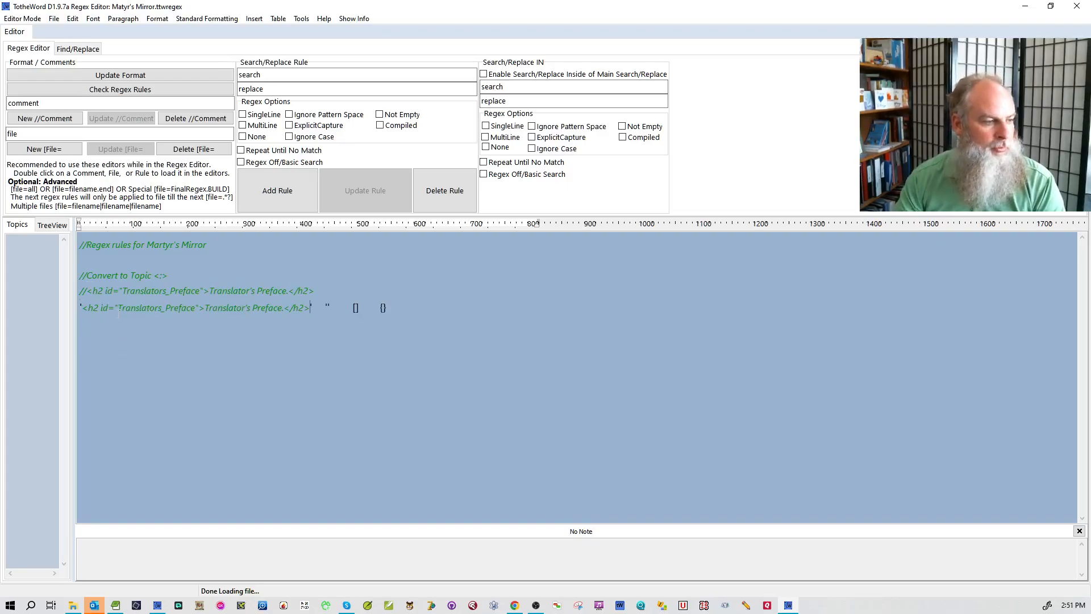
Replace the id attribute and its preceding space in the rule's h2 search tag with the pattern [^>]*.
left_click_drag(101, 308, 199, 308)
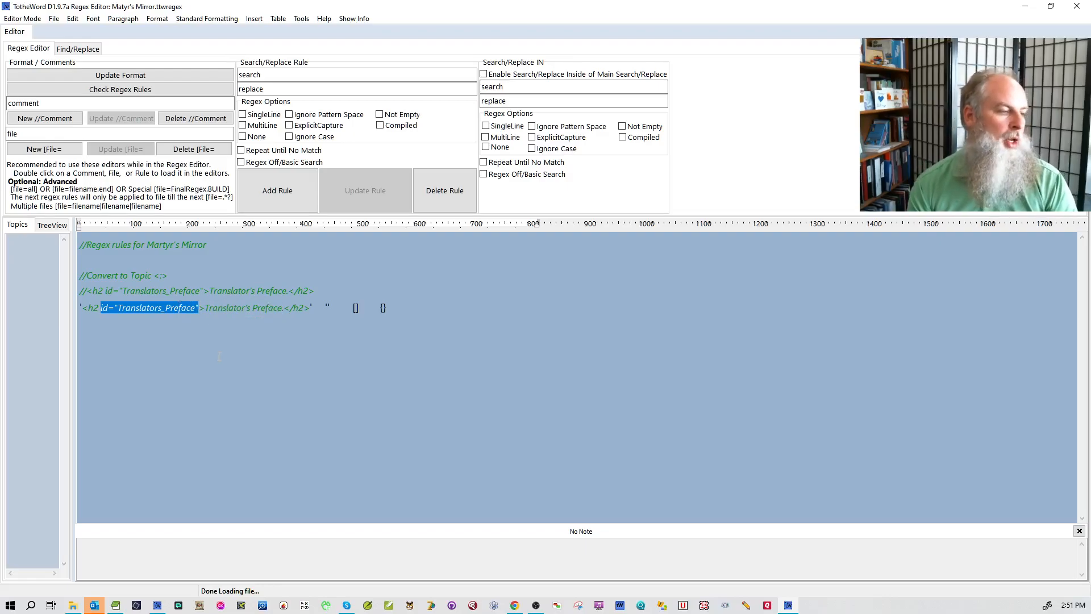
key("BackSpace")
key("BackSpace")
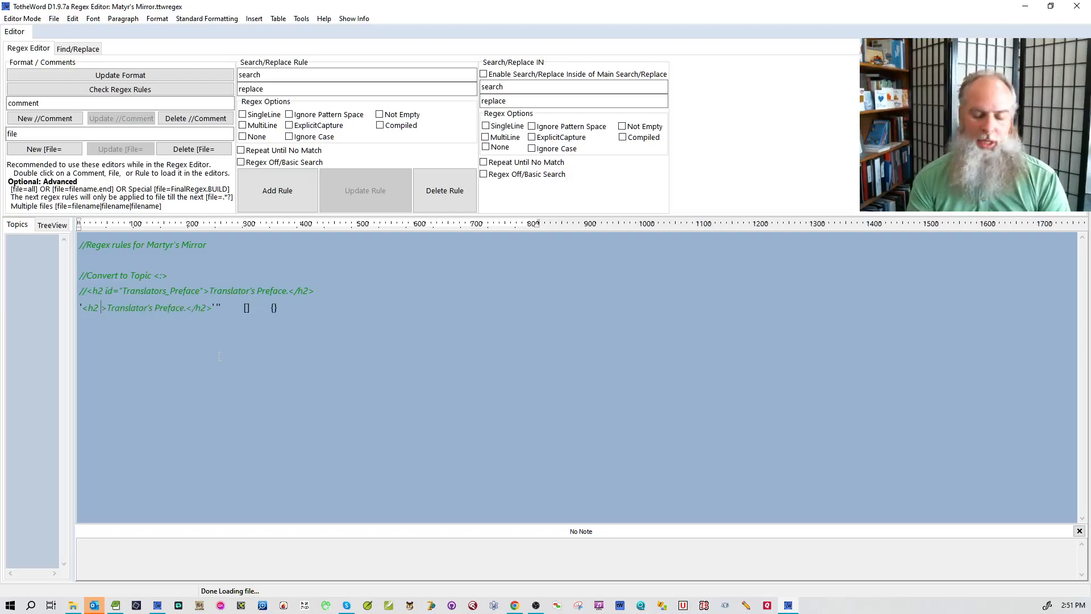
type("[^>]*")
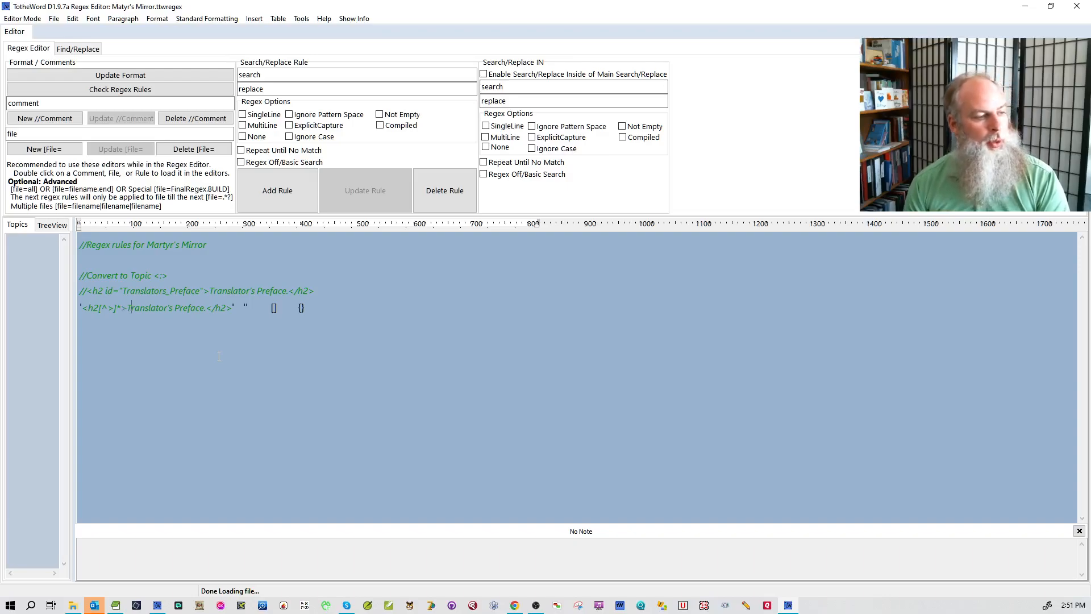
Replace the literal text Translator's Preface. in the search pattern with [^<]+.
key("shift+Right")
key("shift+Right")
key("shift+Right")
key("shift+Right")
key("shift+Right")
key("shift+Right")
key("shift+Right")
key("shift+Right")
key("shift+Right")
key("shift+Right")
key("shift+Right")
key("shift+Right")
key("shift+Right")
key("shift+Right")
key("shift+Right")
key("shift+Right")
key("shift+Right")
key("shift+Right")
key("shift+Right")
key("shift+Right")
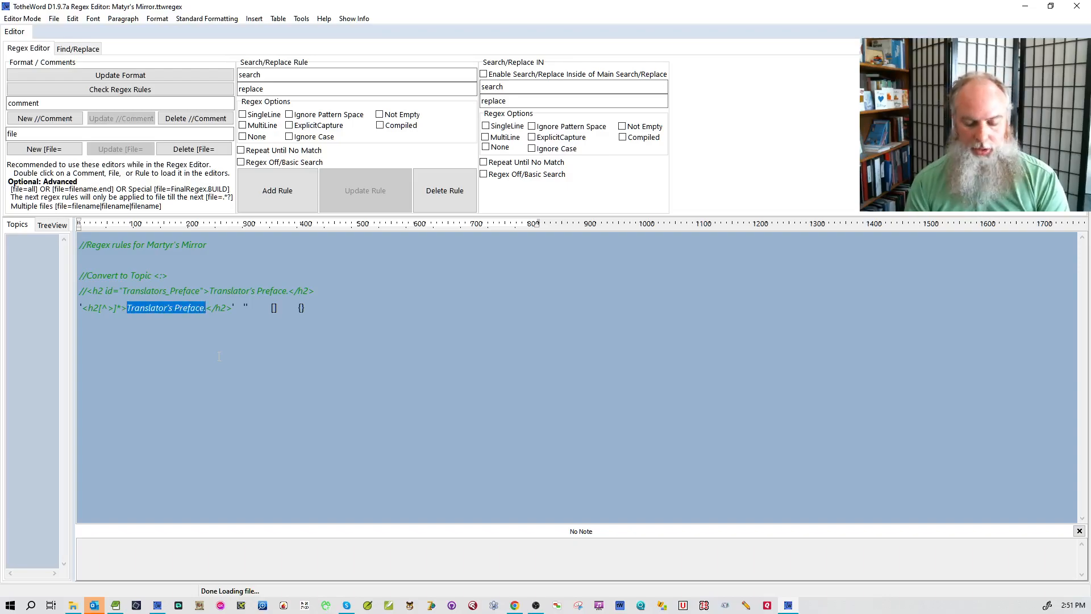
type("[^<]")
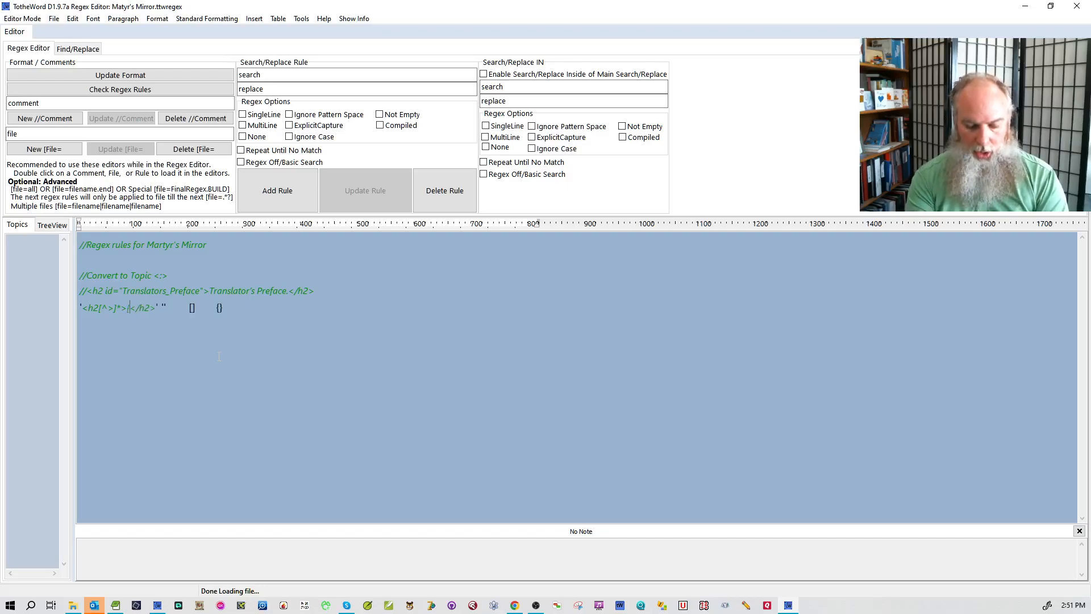
type("+")
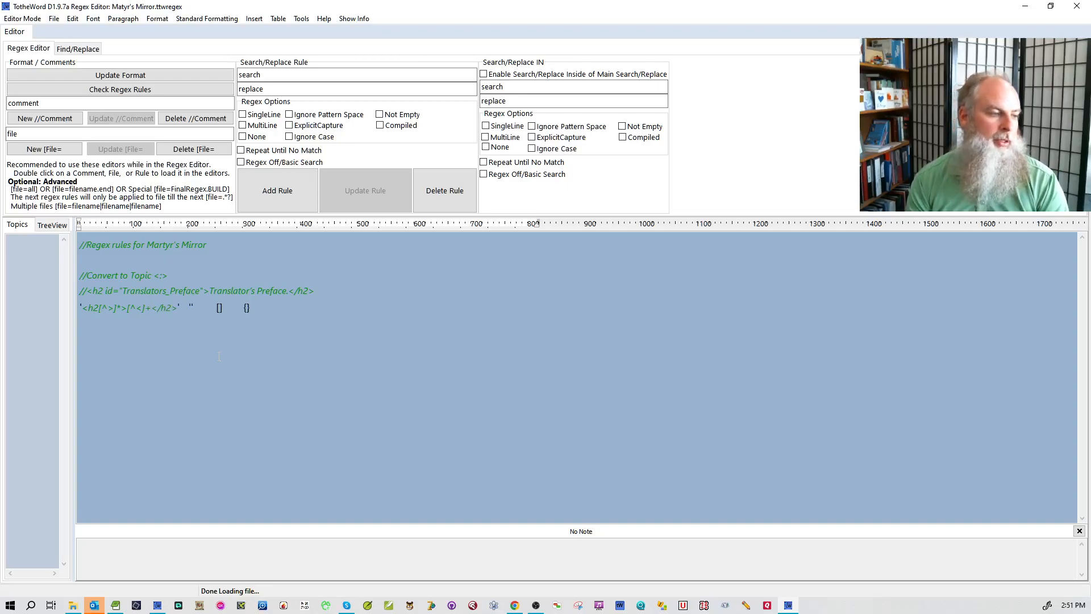
Replace [^<]+ in the h2 search pattern with the capture group (.*?).
key("shift+Left")
key("shift+Left")
key("shift+Left")
key("shift+Left")
key("shift+Left")
key("BackSpace")
type("(.*?)")
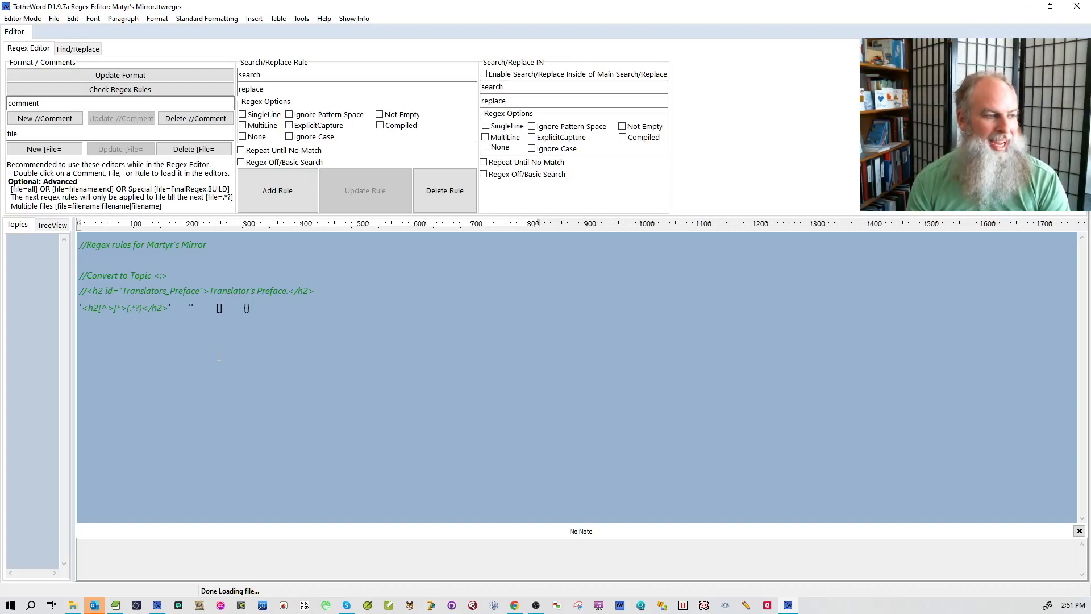
Begin the rule's replacement text with the paragraph tag <p style=>.
key("Left")
key("Left")
key("Right")
key("Right")
key("Right")
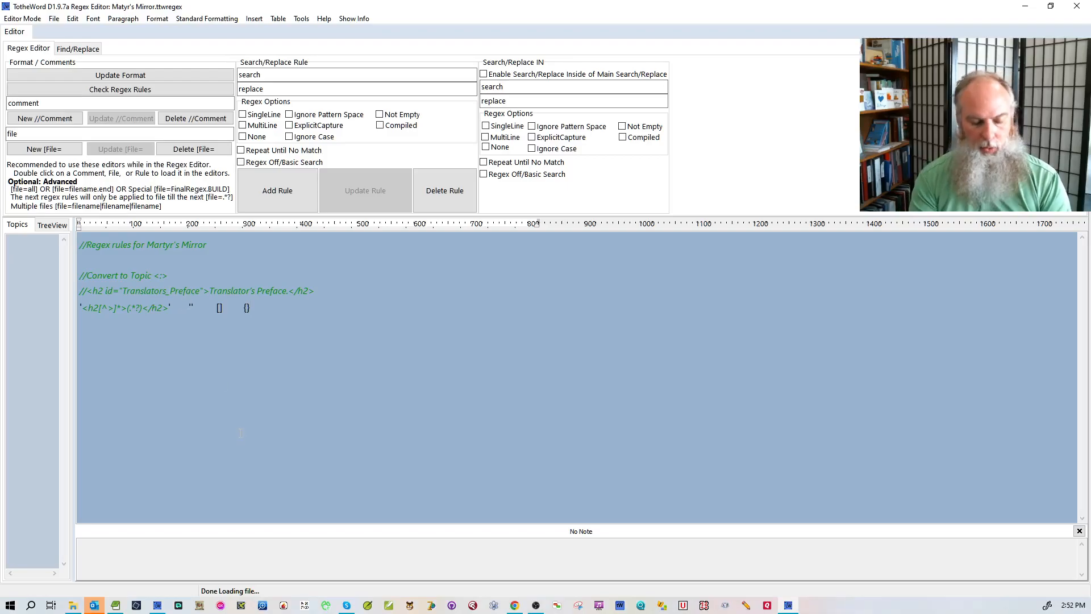
type("<p")
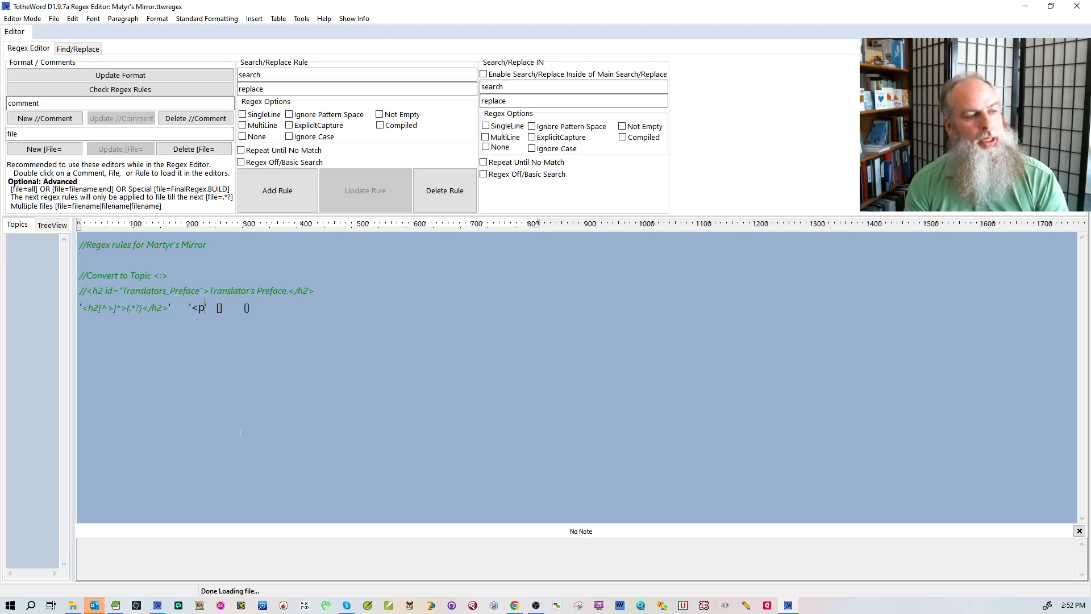
type(">")
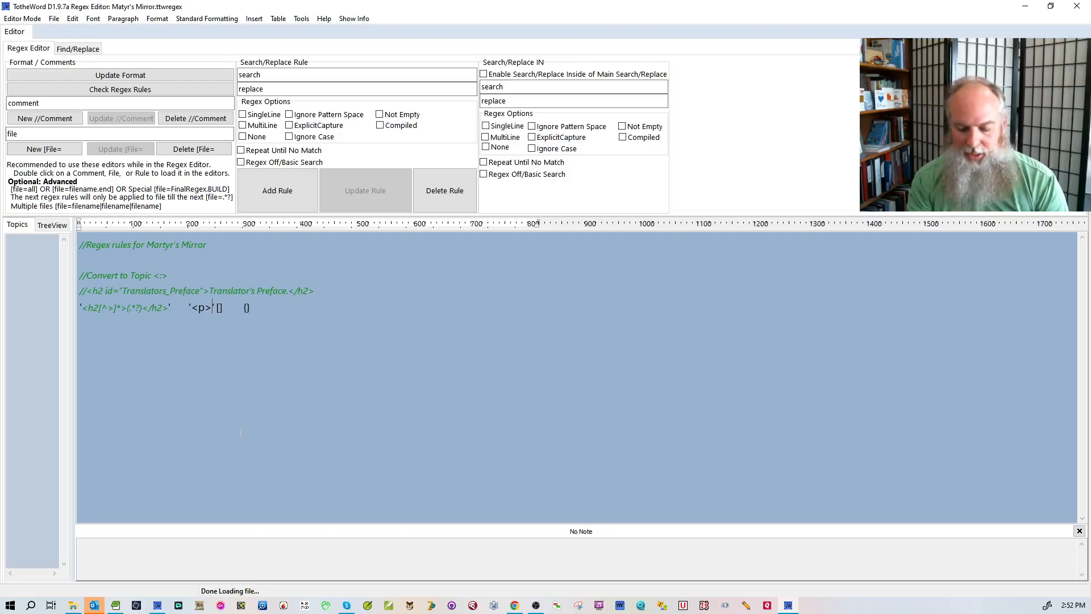
type("style=")
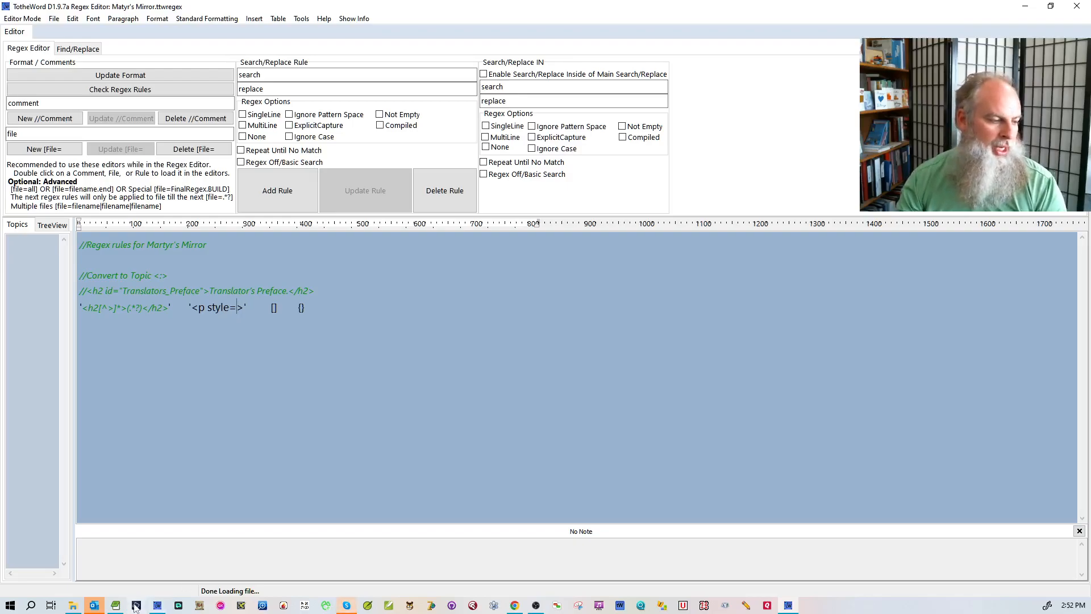
Switch to File Explorer, browse to the AMG Publishers books, and open Complete Word Study Dict OT.ttwregex in EditPad Pro.
left_click(73, 605)
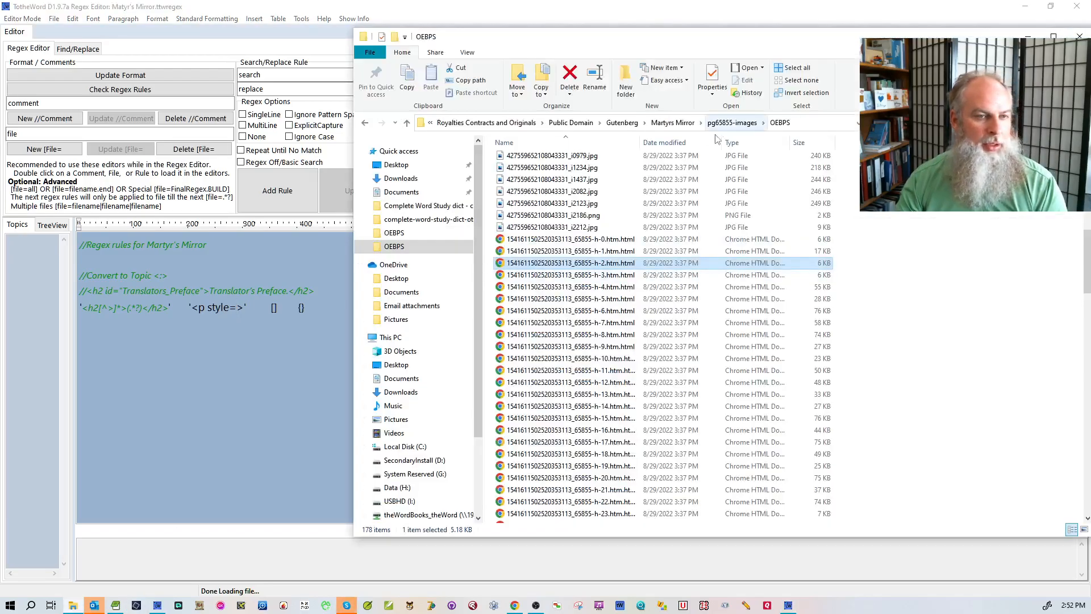
left_click(496, 122)
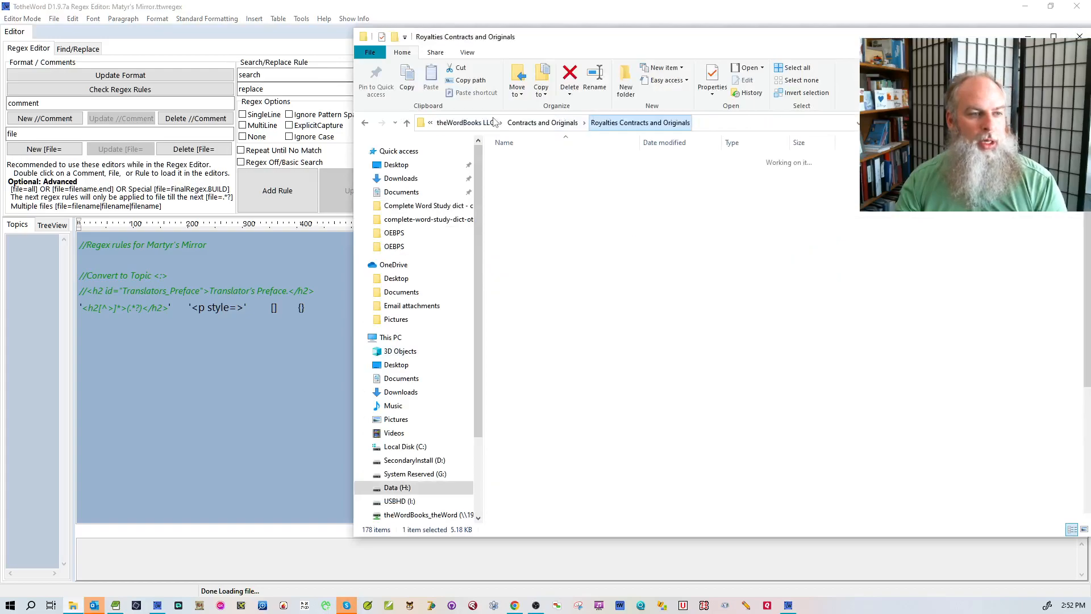
scroll(601, 291, "up", 2)
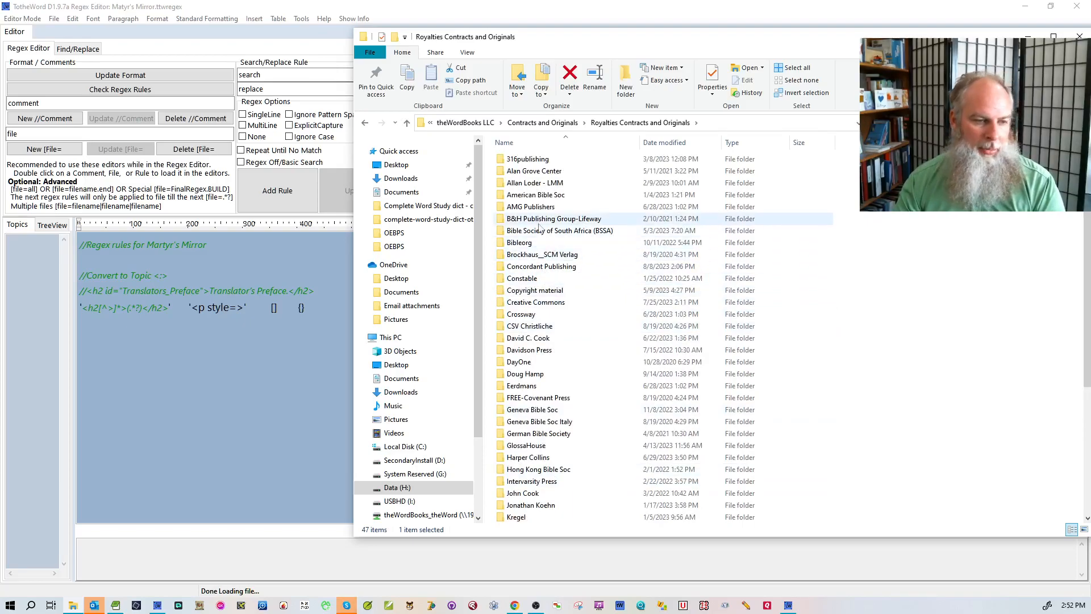
scroll(539, 227, "down", 5)
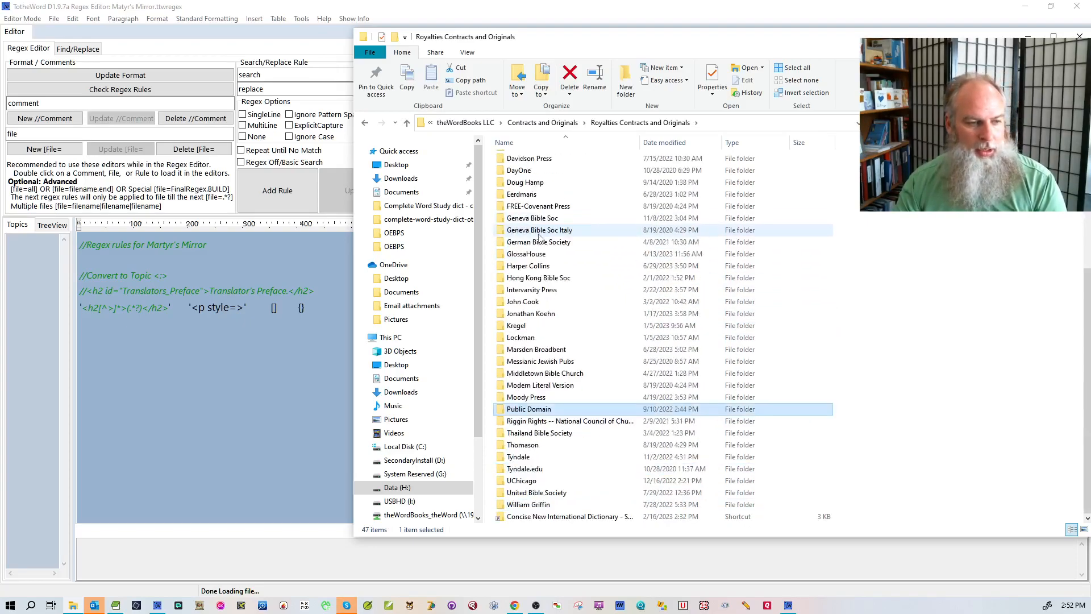
scroll(539, 237, "up", 2)
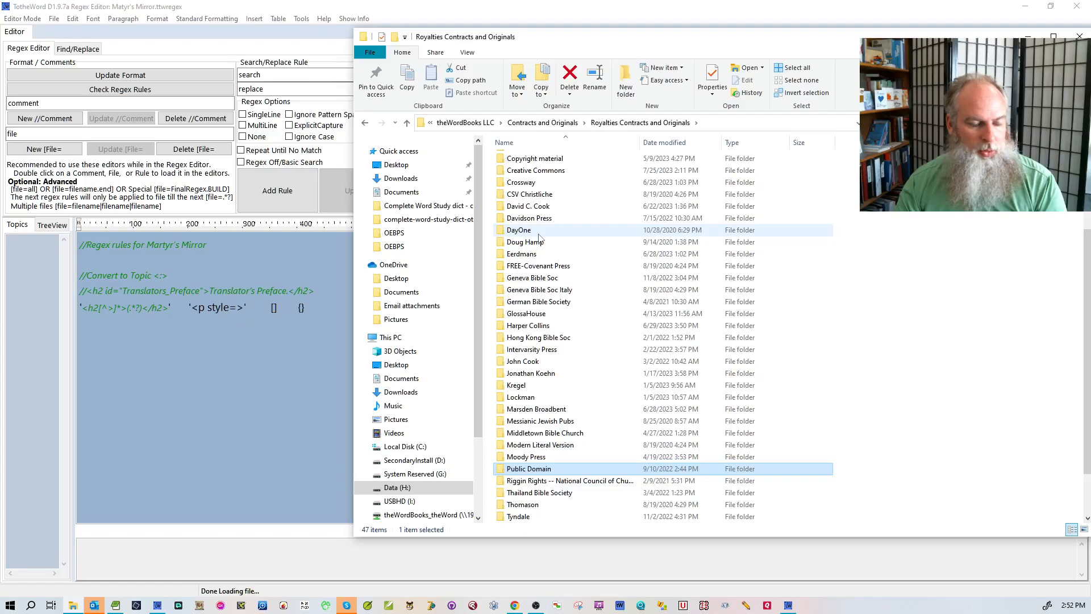
scroll(539, 238, "up", 4)
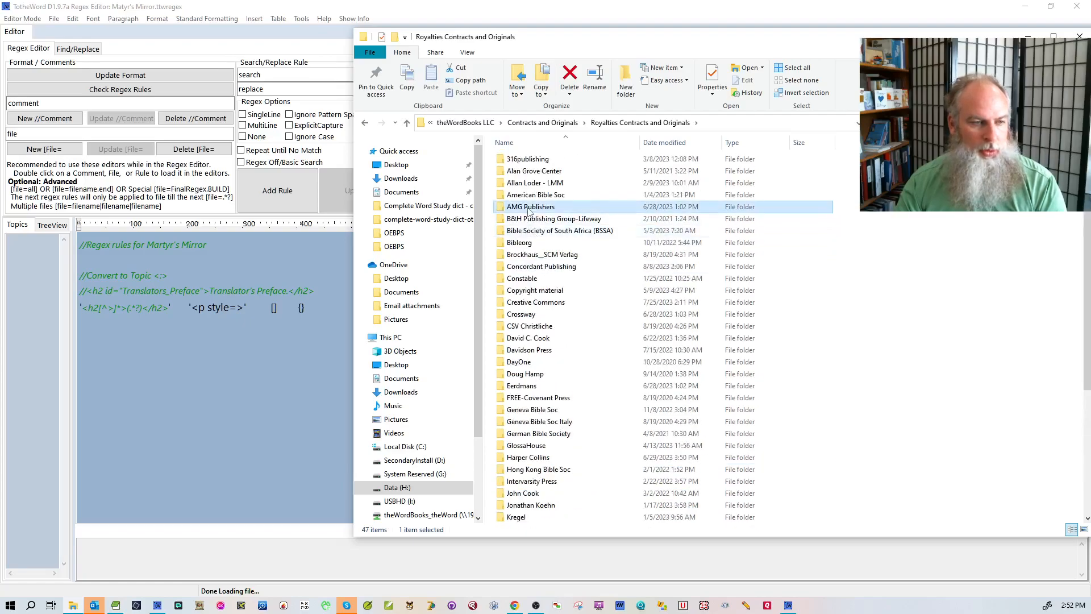
double_click(523, 206)
double_click(516, 170)
left_click_drag(561, 35, 1090, 38)
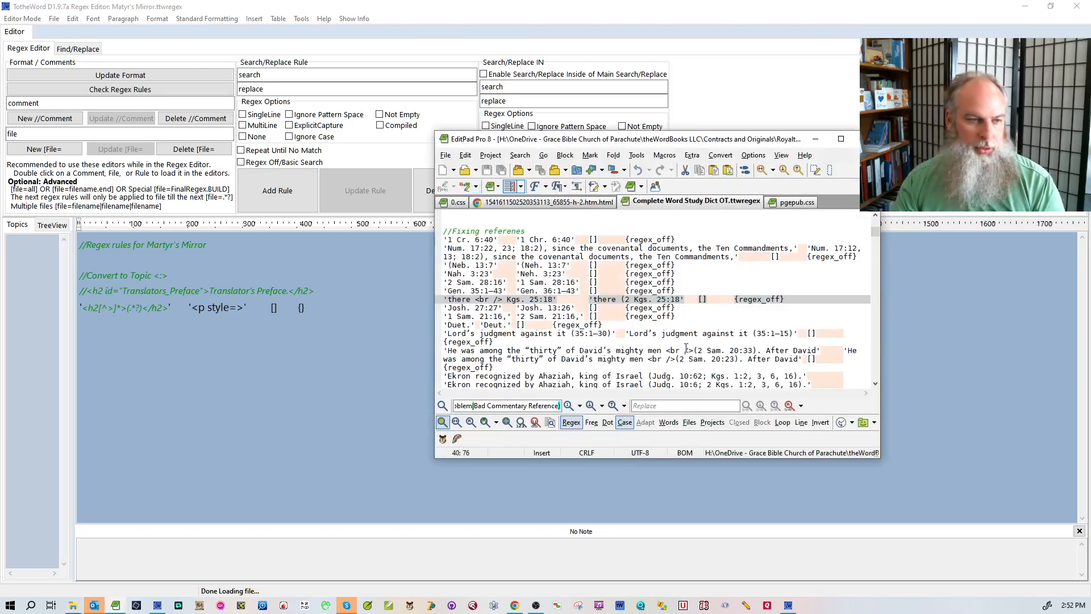
Maximize EditPad Pro and look through the Complete Word Study Dict OT rules for a paragraph tag example to reuse.
scroll(727, 289, "down", 5)
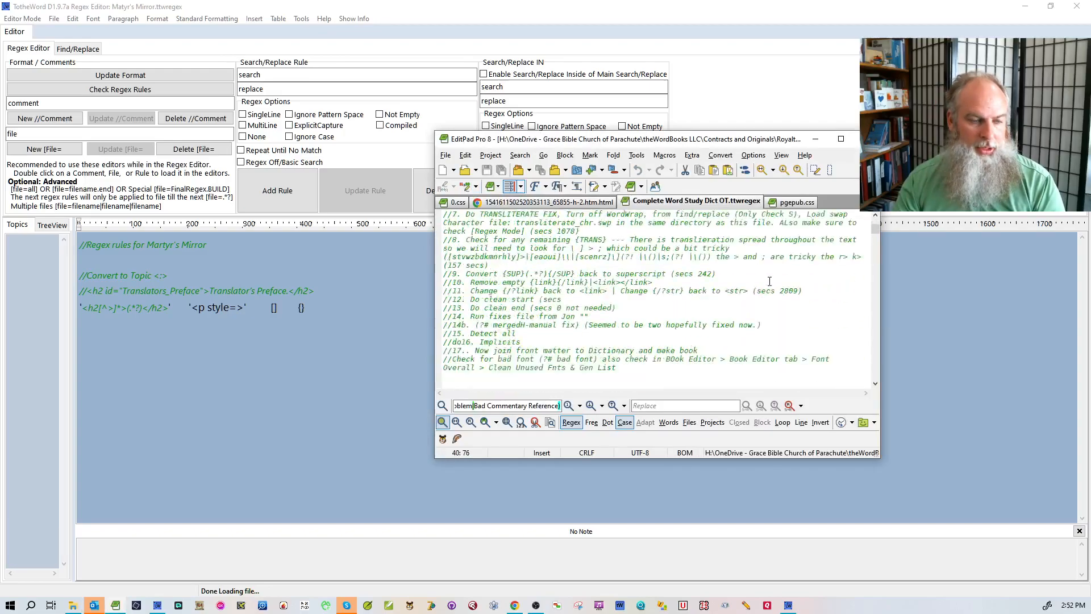
scroll(779, 286, "down", 6)
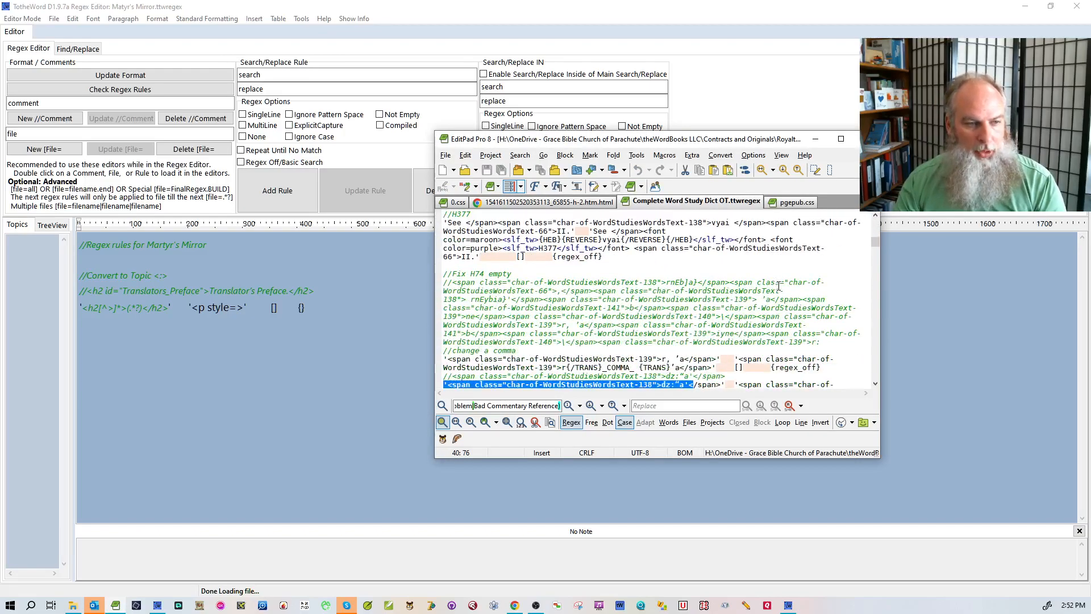
scroll(778, 286, "down", 6)
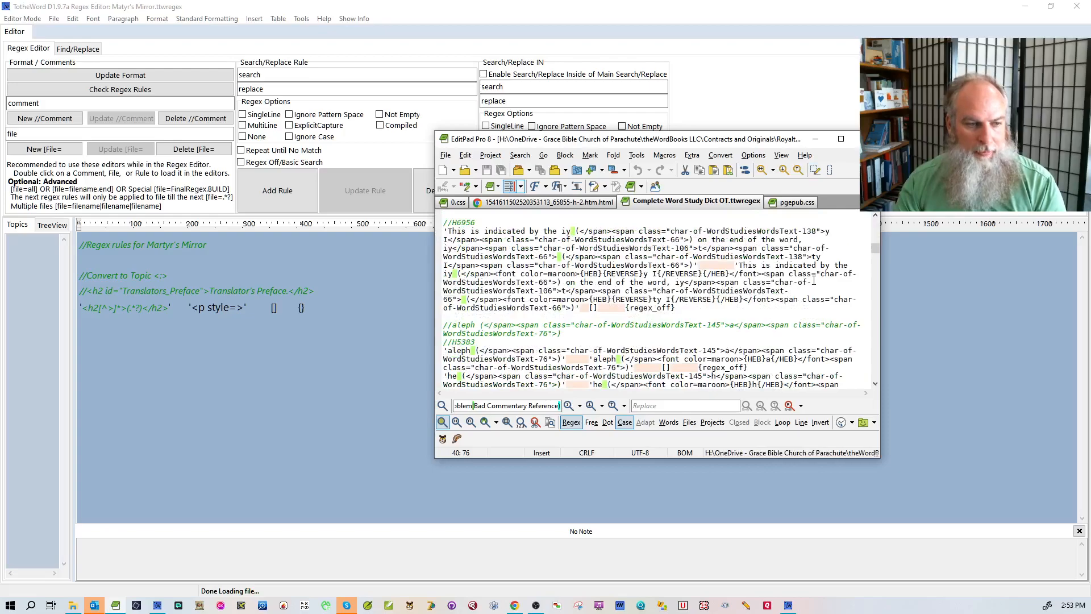
left_click(841, 139)
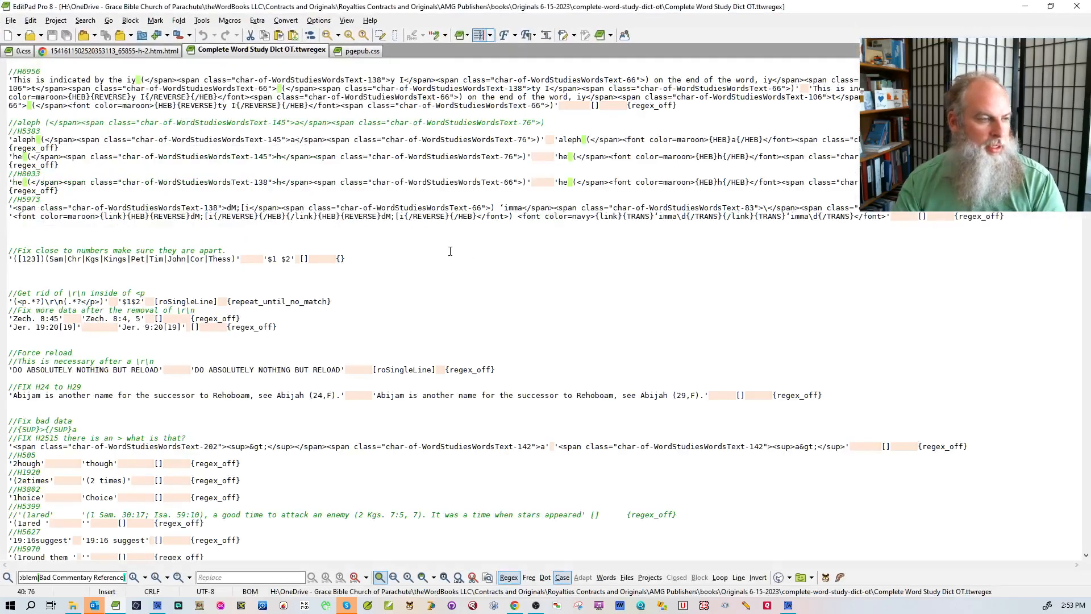
scroll(450, 251, "down", 9)
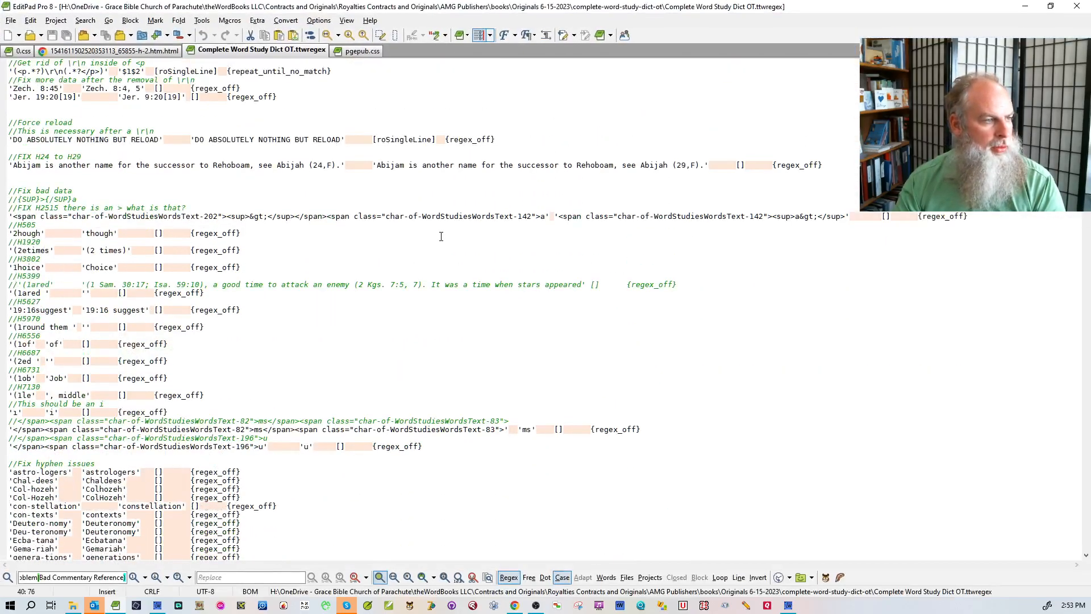
scroll(441, 237, "down", 20)
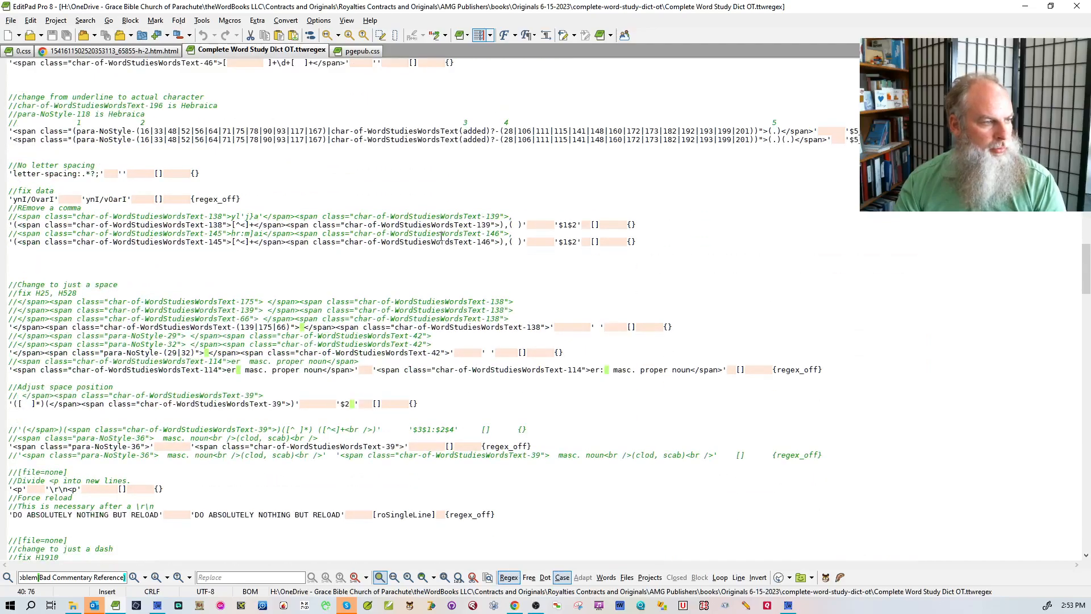
scroll(441, 237, "down", 5)
scroll(441, 236, "down", 20)
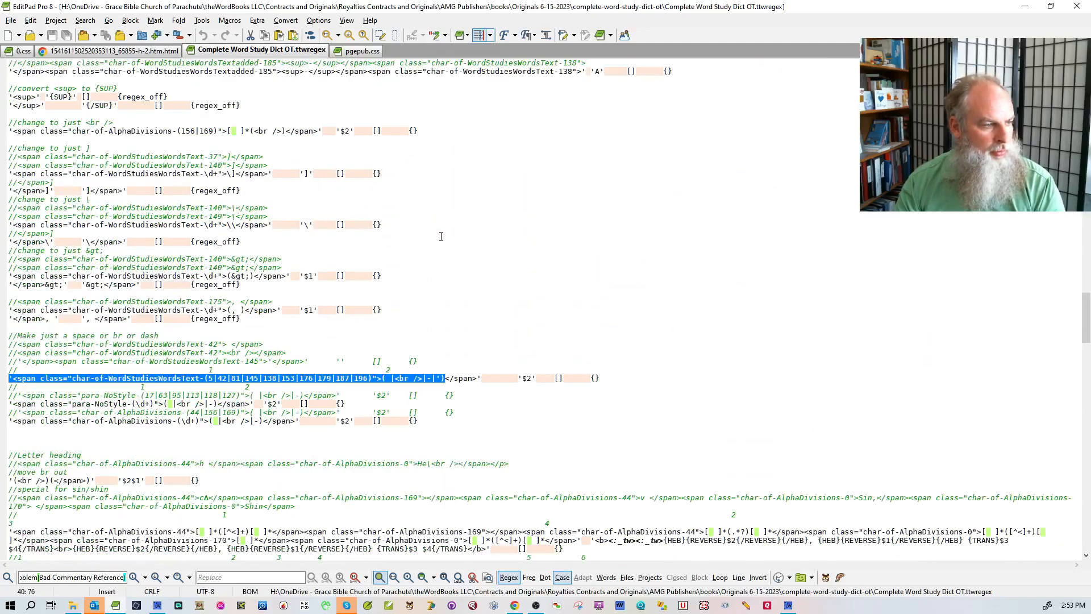
scroll(441, 236, "down", 11)
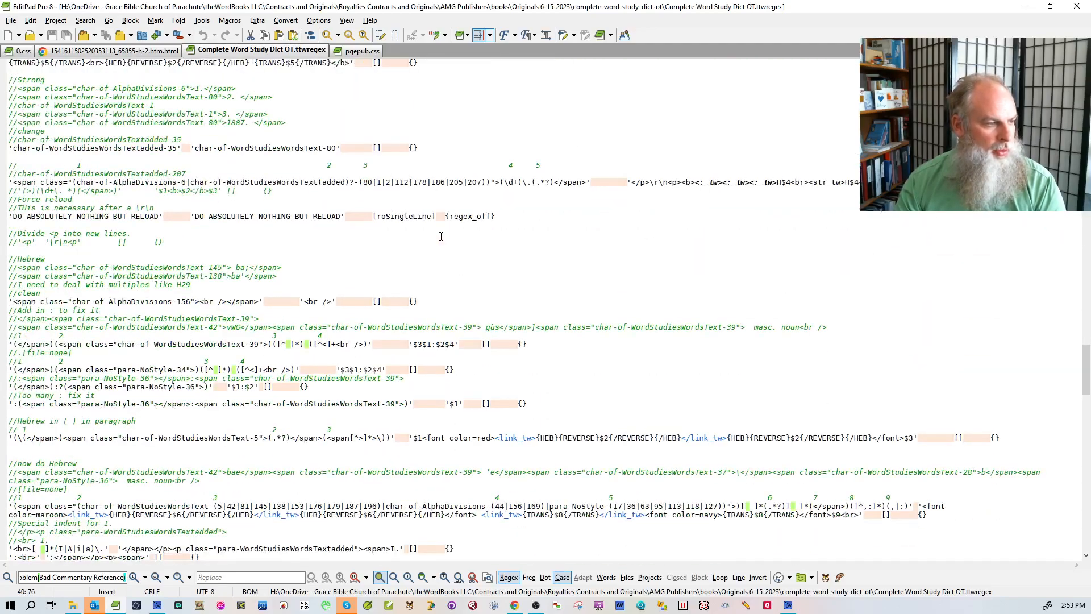
scroll(441, 236, "up", 7)
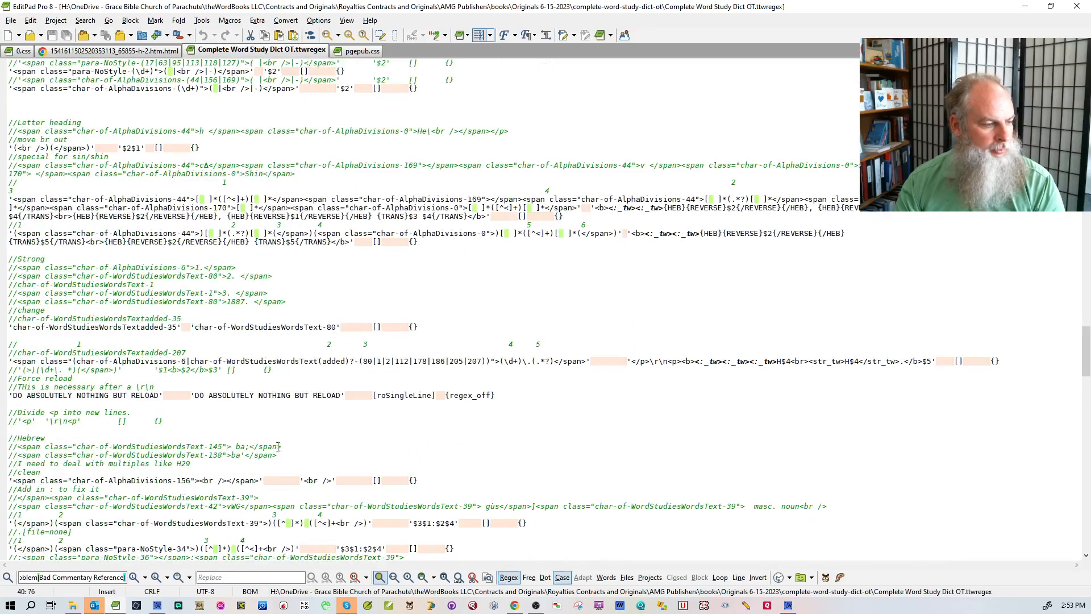
Search the Complete Word Study Dict OT rules for <p from the start of the file and step through the matches.
triple_click(73, 577)
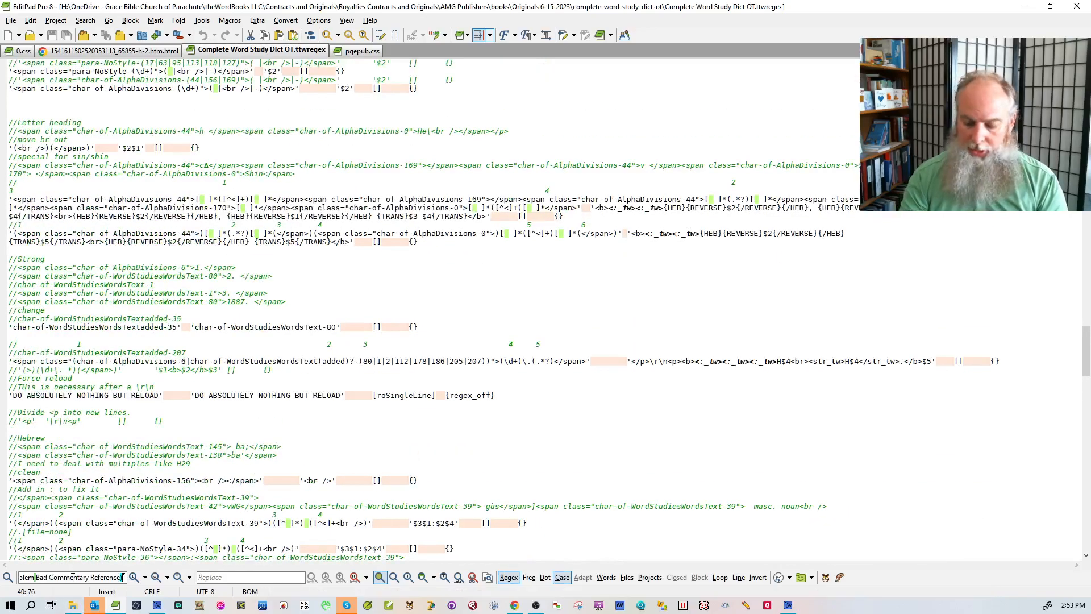
type("<p")
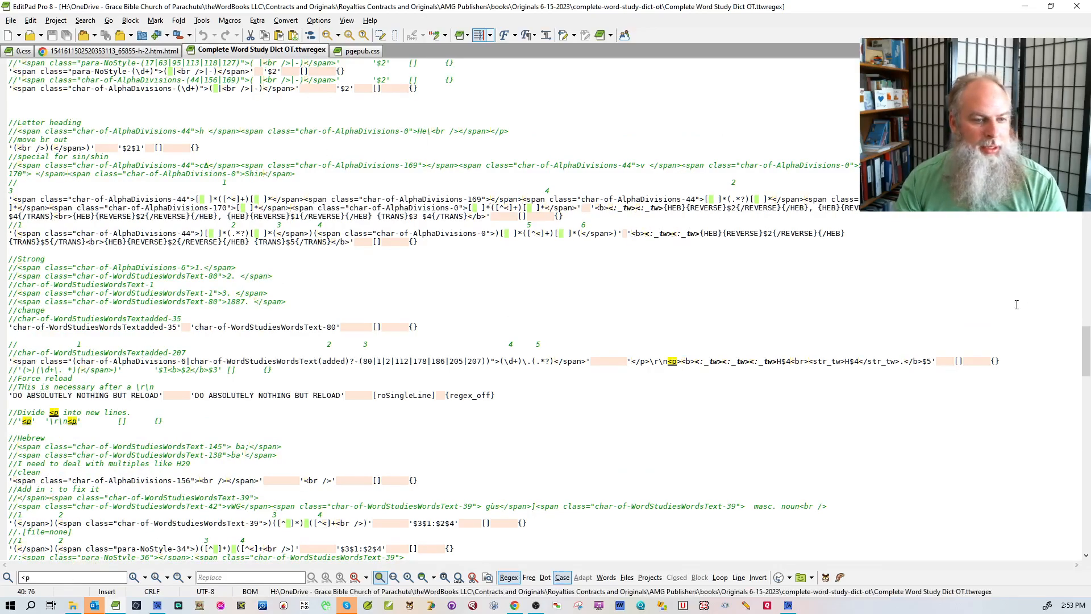
left_click_drag(1086, 342, 1084, 71)
left_click(809, 91)
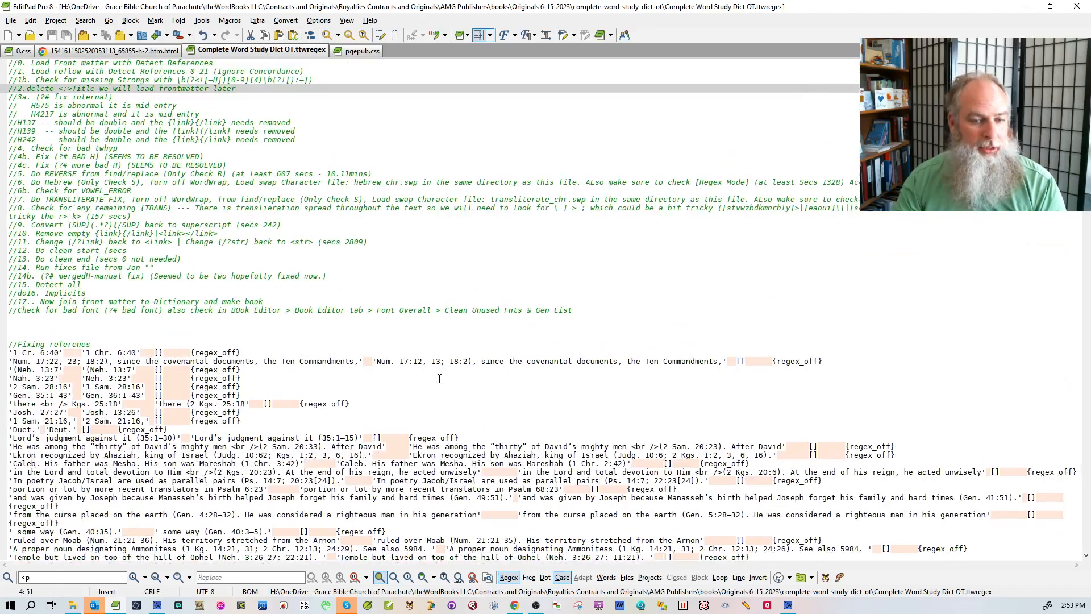
left_click(158, 578)
left_click(158, 578)
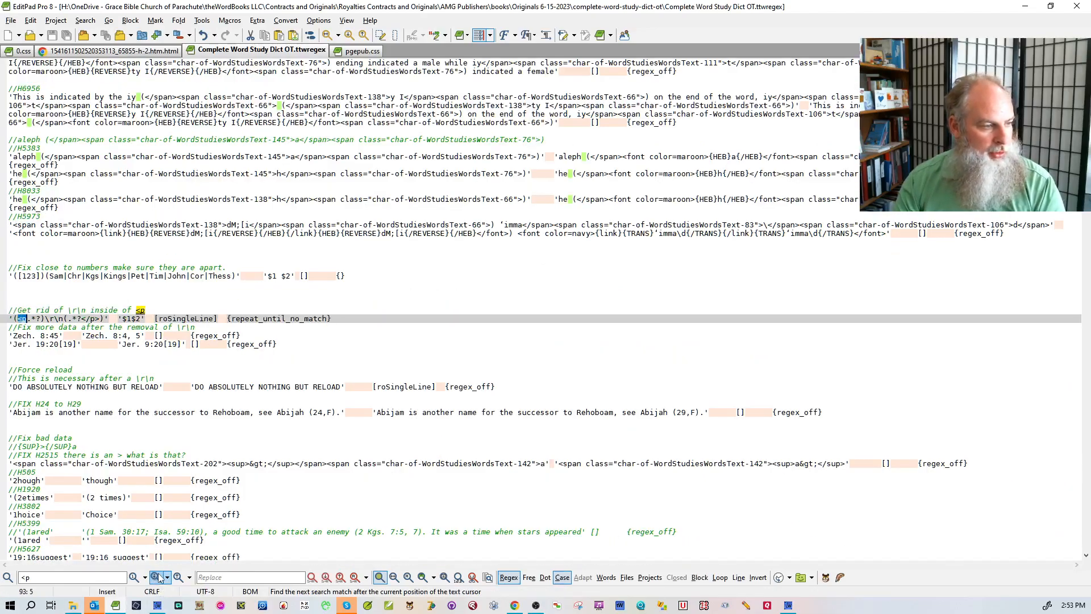
left_click(158, 578)
left_click(158, 577)
left_click(158, 577)
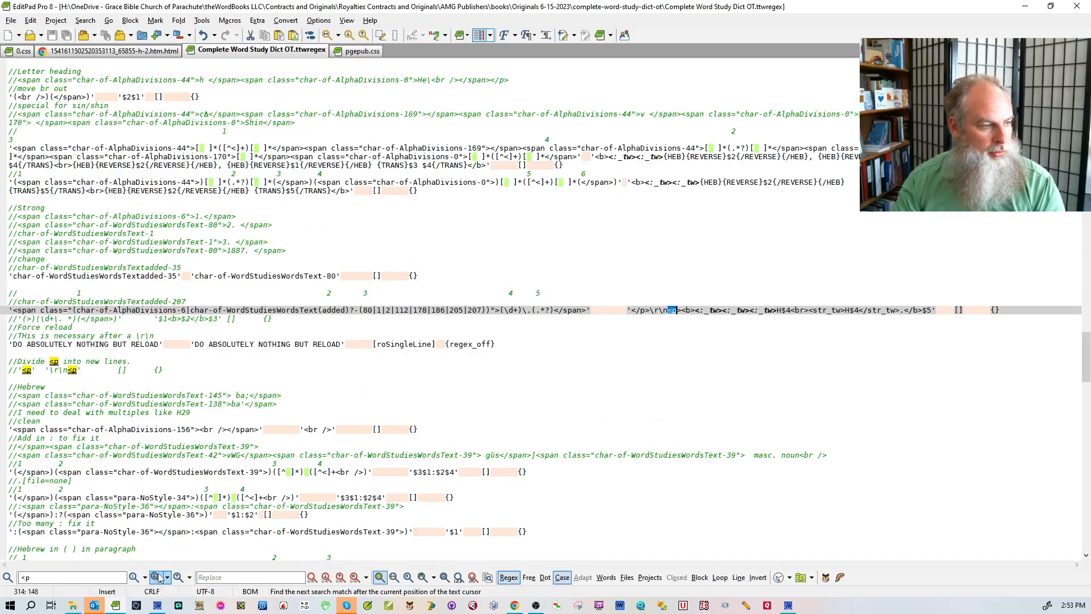
left_click(158, 578)
left_click(158, 577)
left_click(158, 578)
left_click(158, 578)
left_click(157, 577)
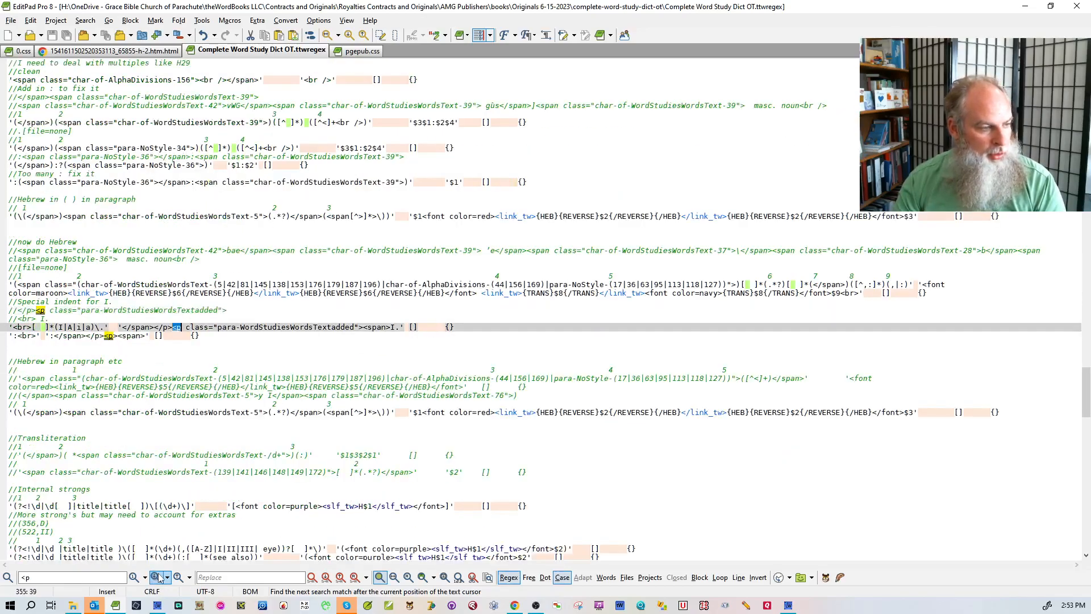
left_click(158, 577)
left_click(158, 578)
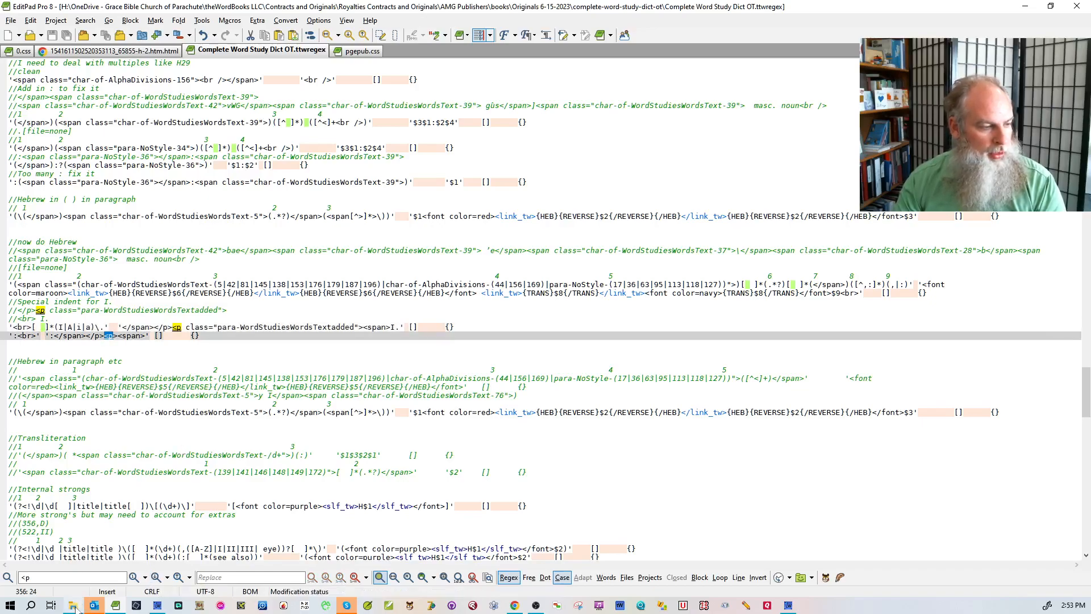
Close the OT rules file and open Complete Word Study Dict NT.ttwregex in EditPad Pro.
mouse_move(77, 607)
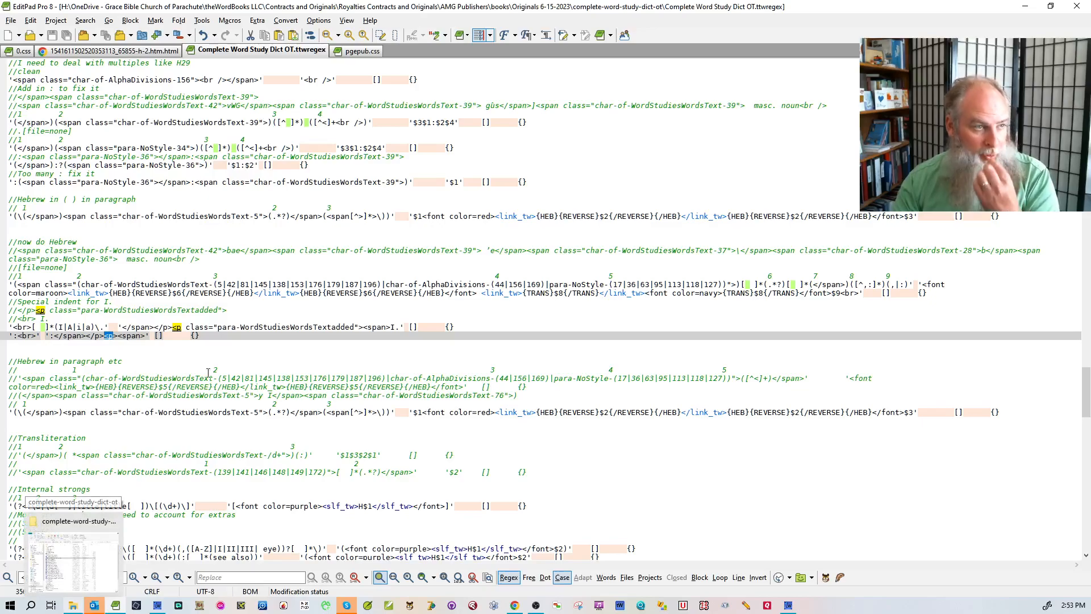
right_click(187, 55)
left_click(206, 66)
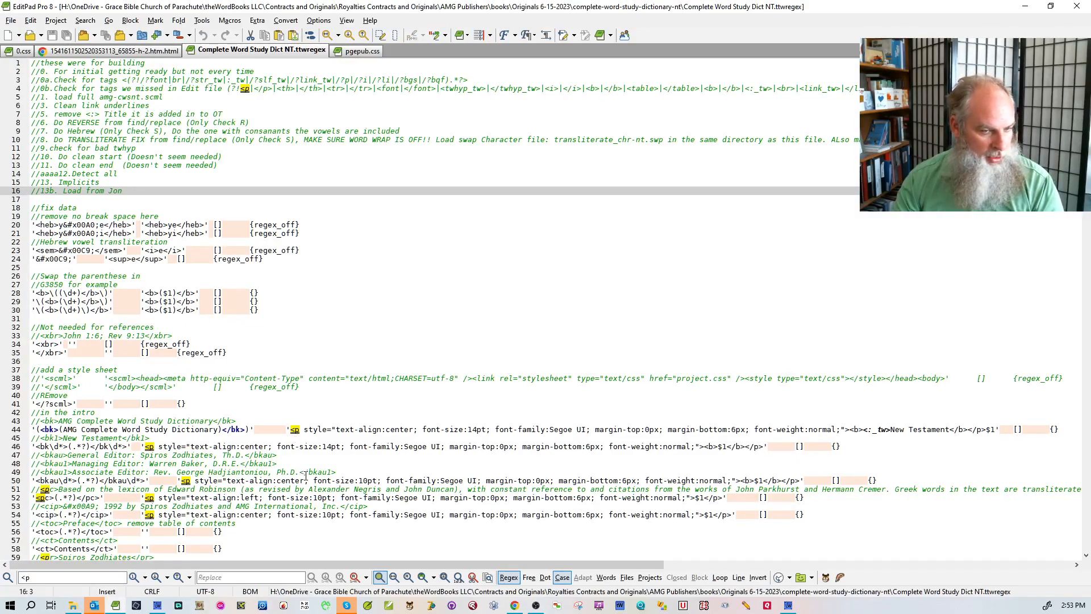
Step through the <p matches in the intro rules and select the left-aligned <p style> tag in the <pc> rule's replacement.
left_click(155, 576)
left_click(156, 577)
left_click(155, 577)
left_click(156, 577)
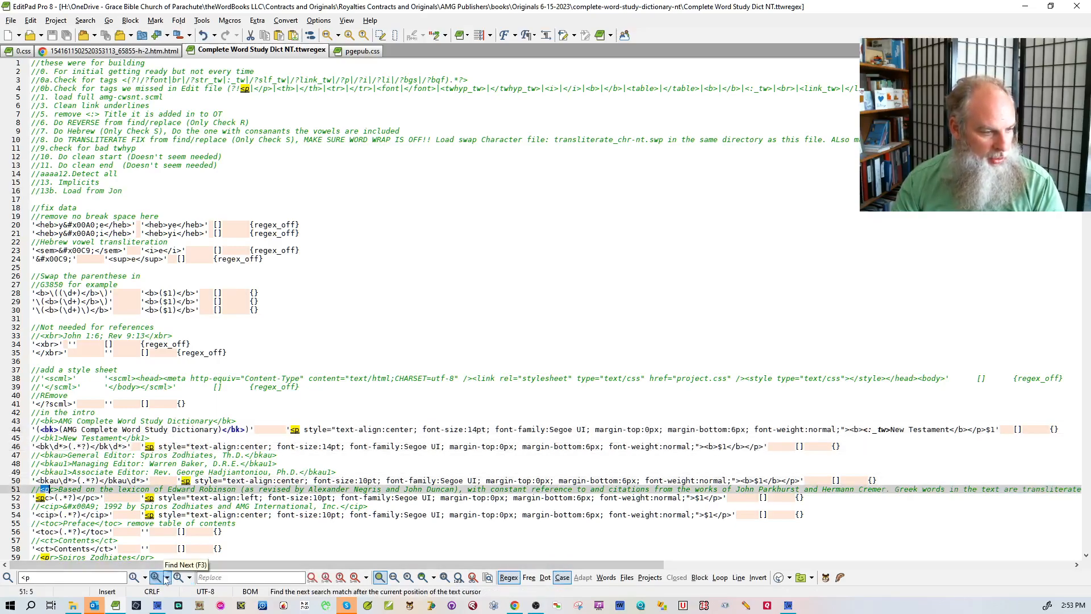
left_click_drag(147, 496, 691, 498)
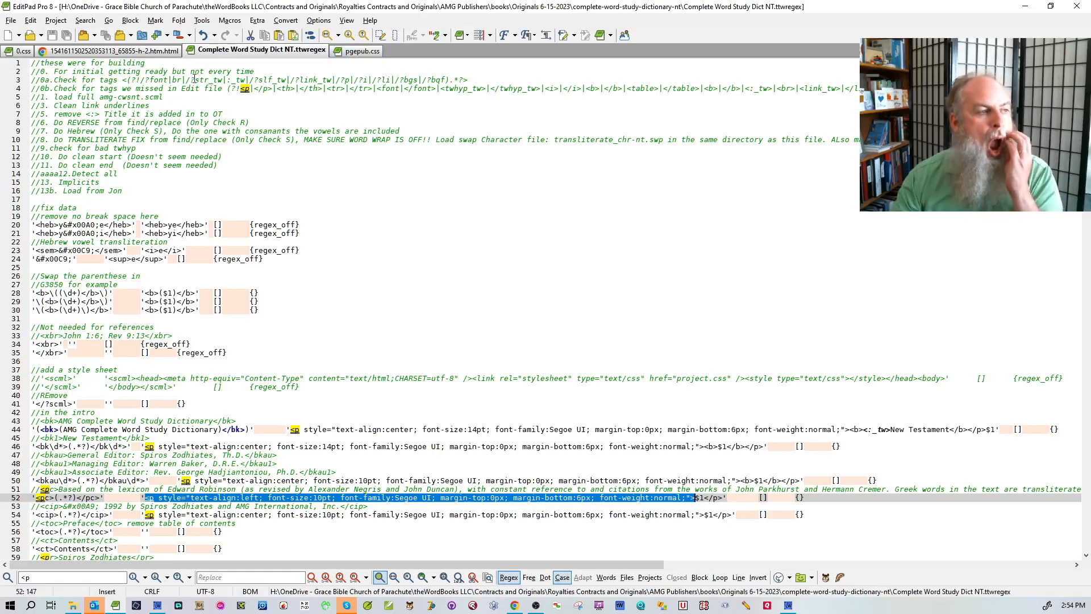
Check the h2 heading in the Martyrs Mirror source, then switch to TotheWord's Regex Editor and reduce the replacement's paragraph tag to <p>.
left_click(140, 52)
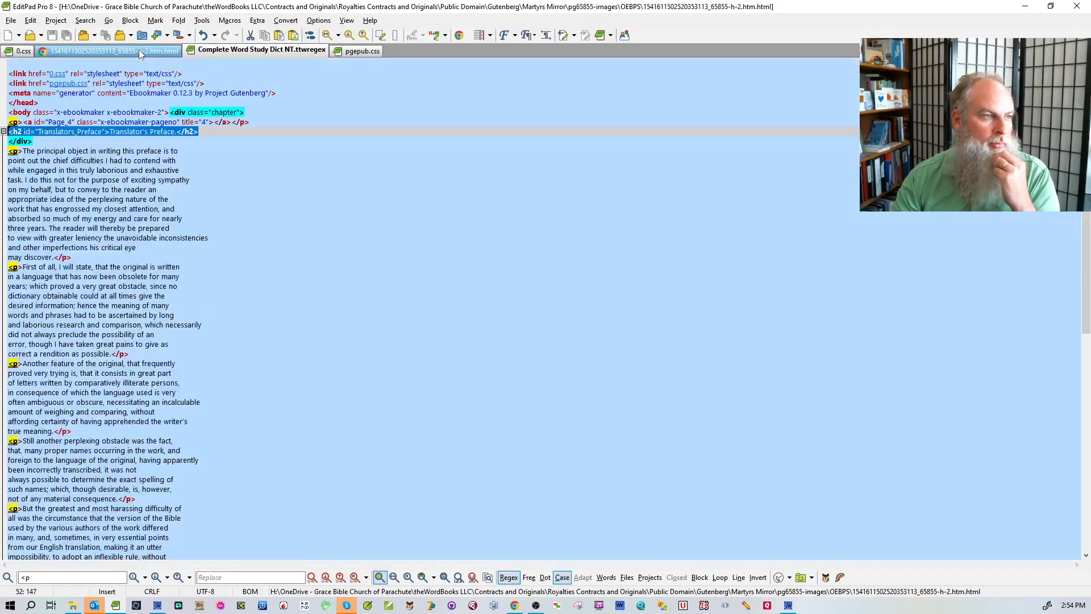
left_click(1047, 12)
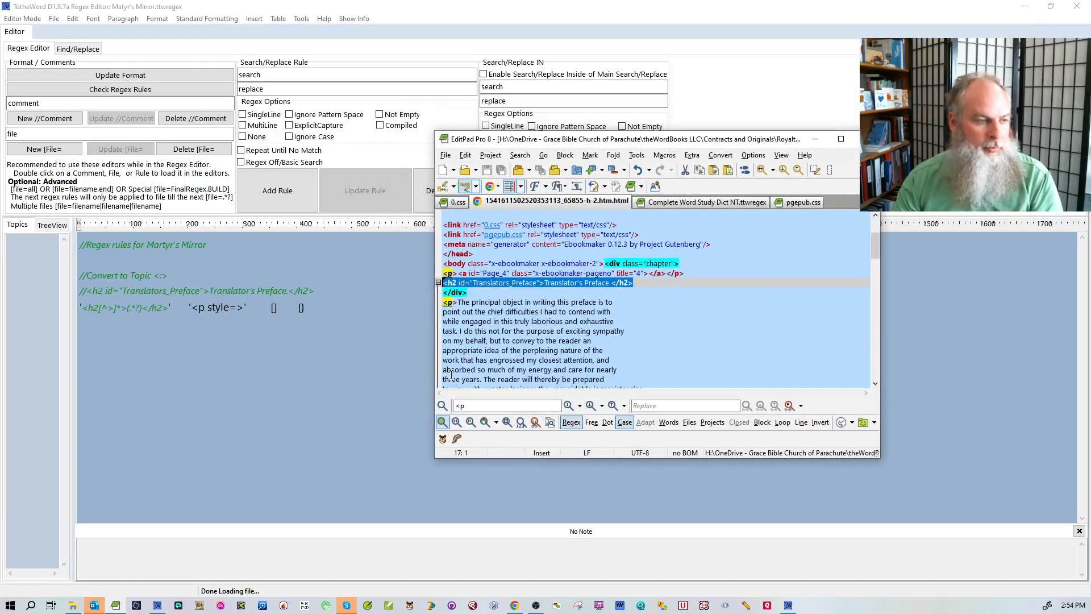
left_click(221, 327)
left_click_drag(205, 308, 237, 341)
key("Delete")
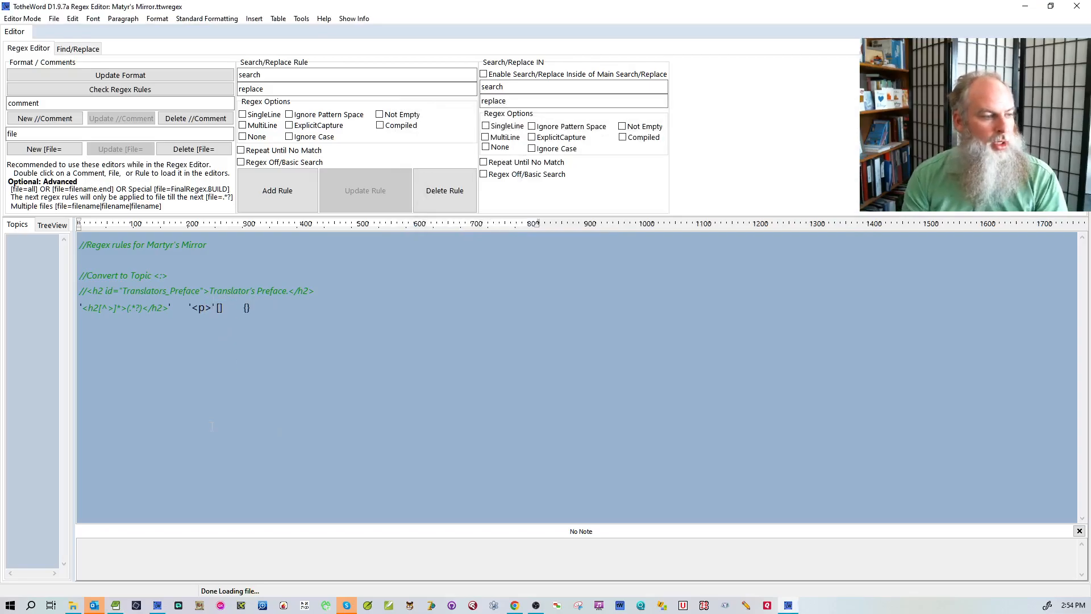
Complete the h2 rule's replacement text as <p><b><:_tw>$1</b></p> and save the rules file.
type("<b><:_tw>")
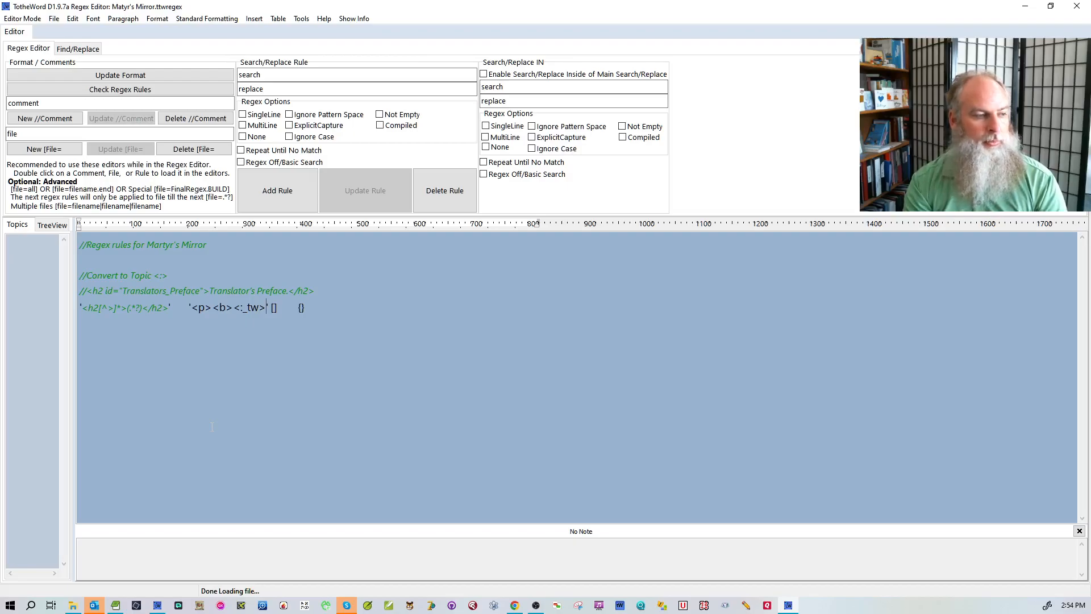
type("$1</b")
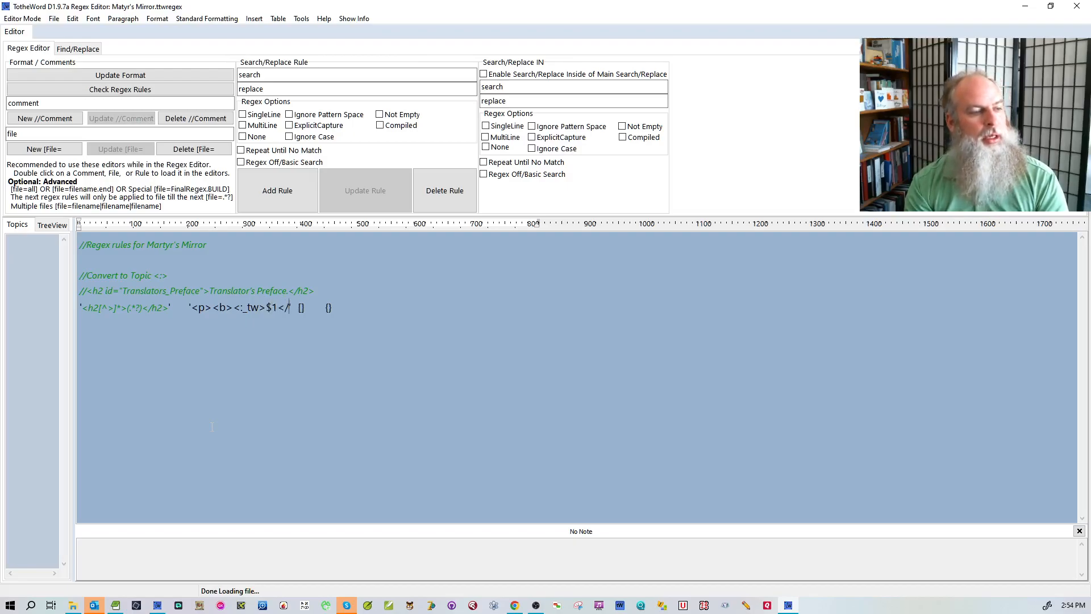
type("></p>'")
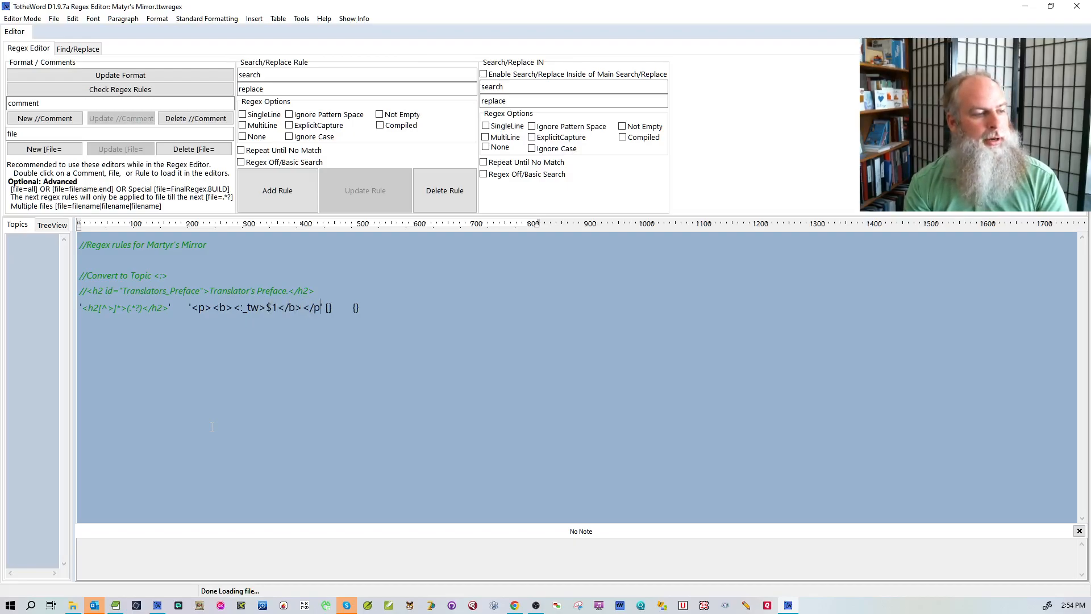
key("ctrl+s")
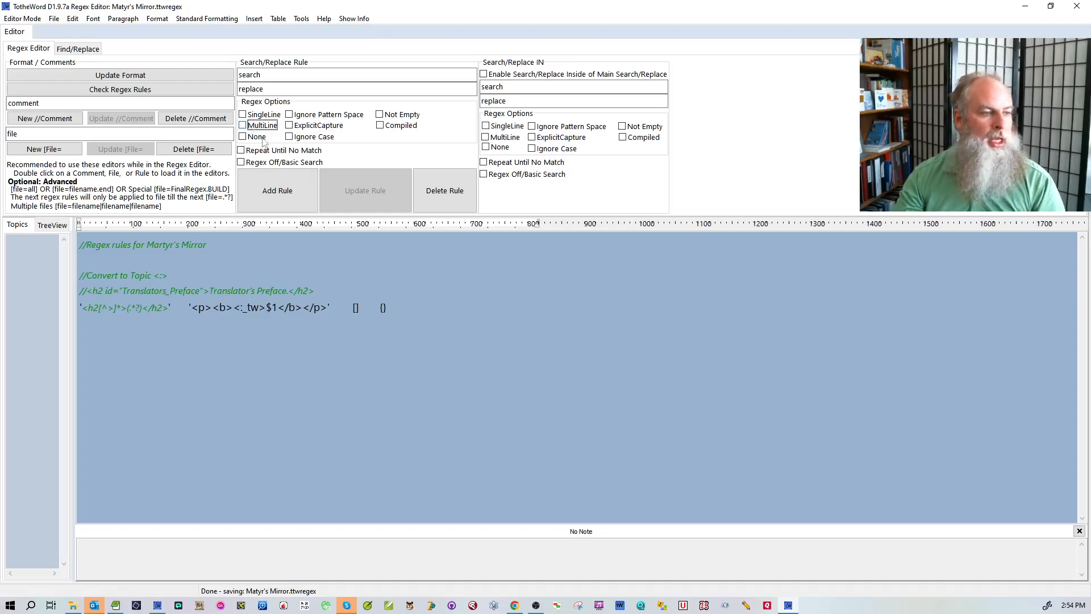
left_click(359, 292)
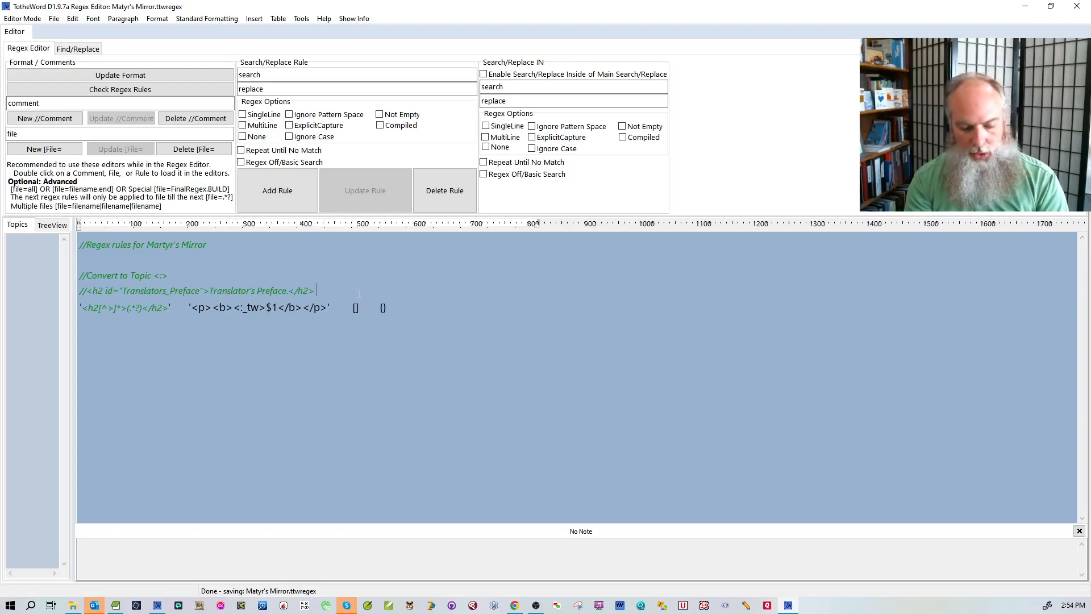
type("^ $")
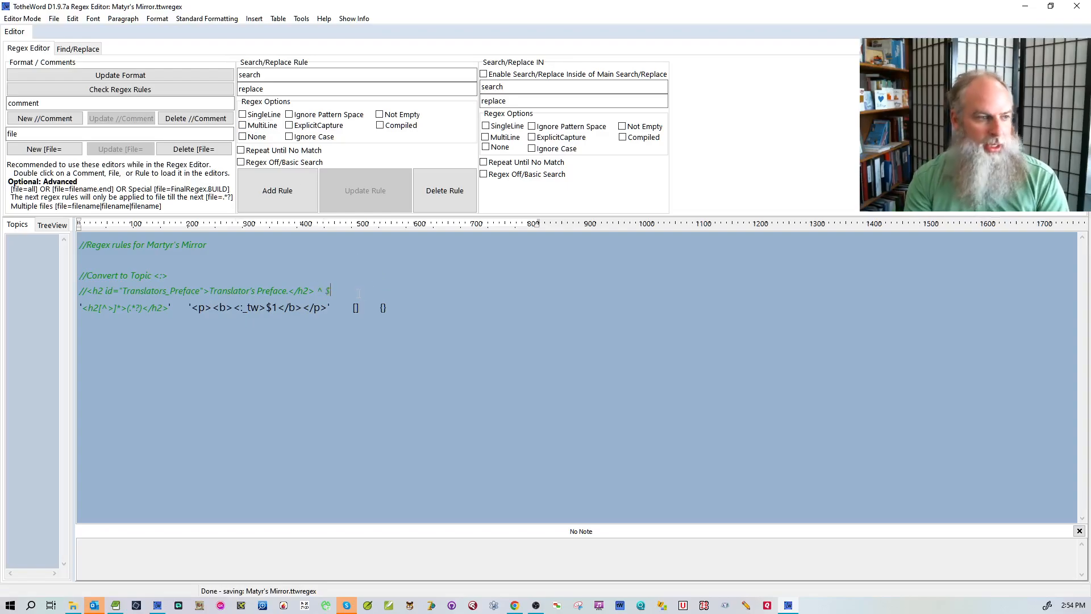
key("BackSpace")
key("BackSpace")
key("BackSpace")
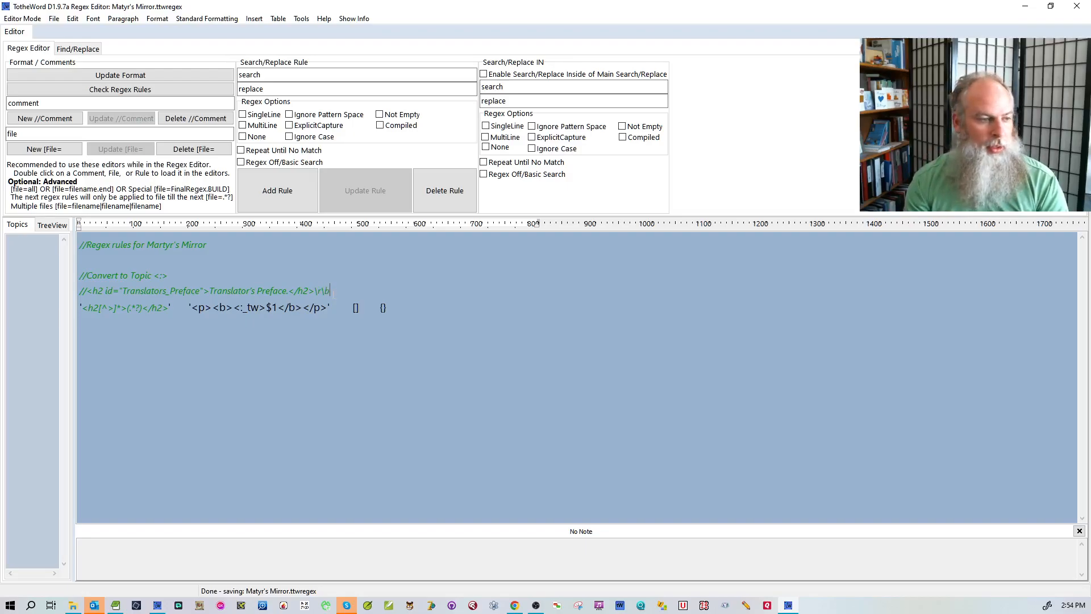
key("BackSpace")
key("BackSpace")
key("BackSpace")
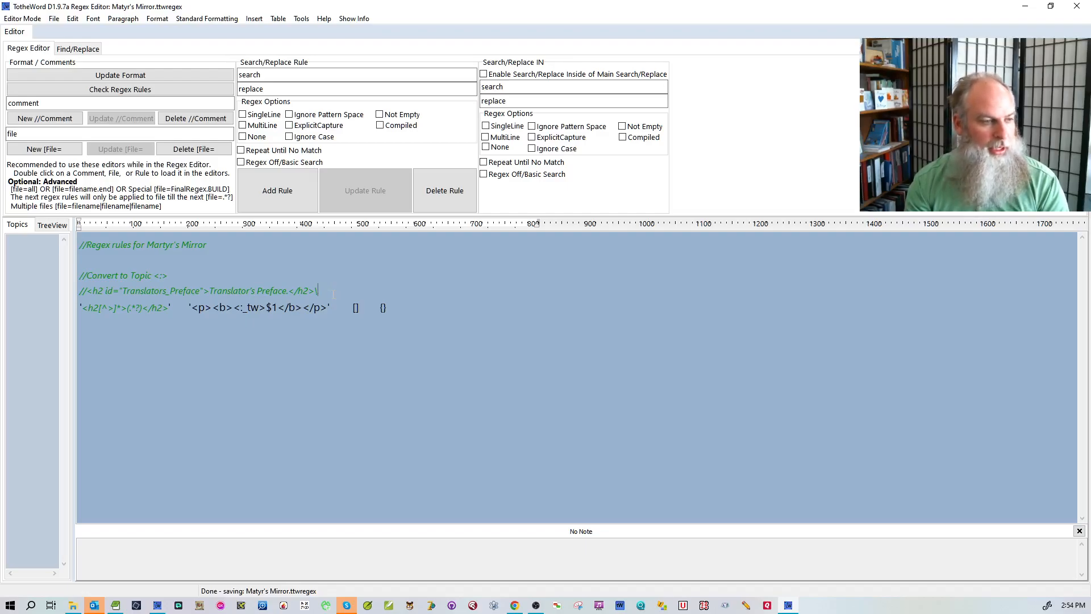
Save the regex rules file and switch to the Book Editor, declining to save changes to Untitled.rtf.
key("ctrl+s")
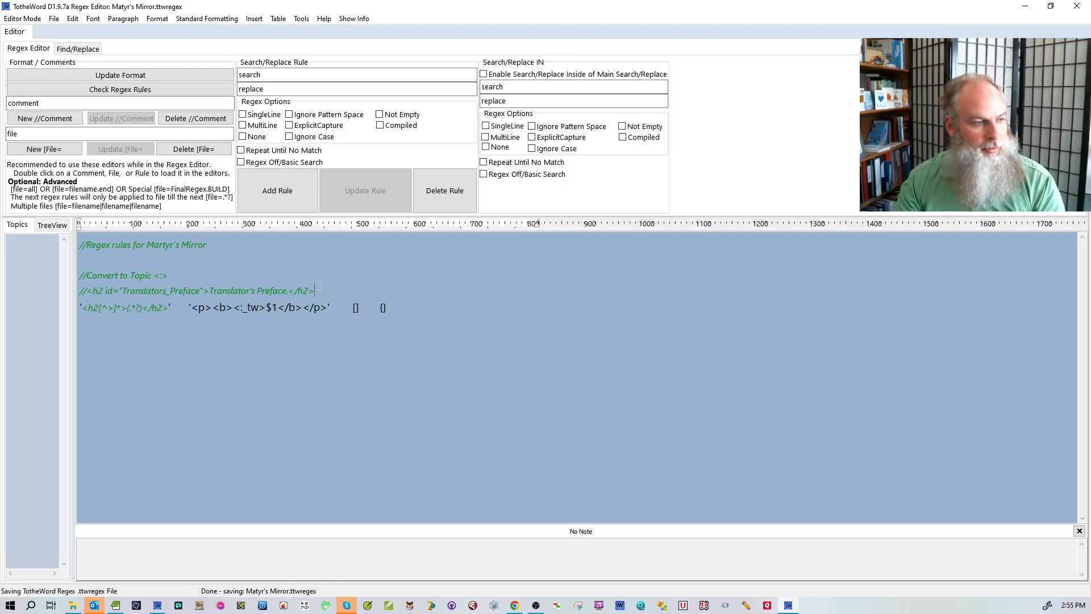
left_click(54, 18)
left_click(60, 61)
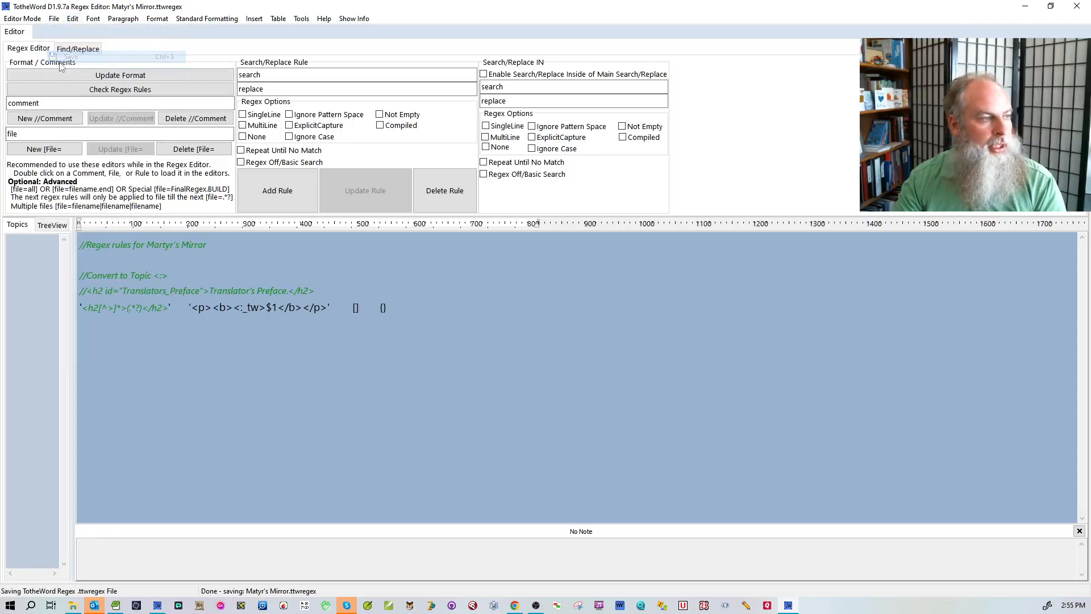
left_click(22, 19)
left_click(36, 31)
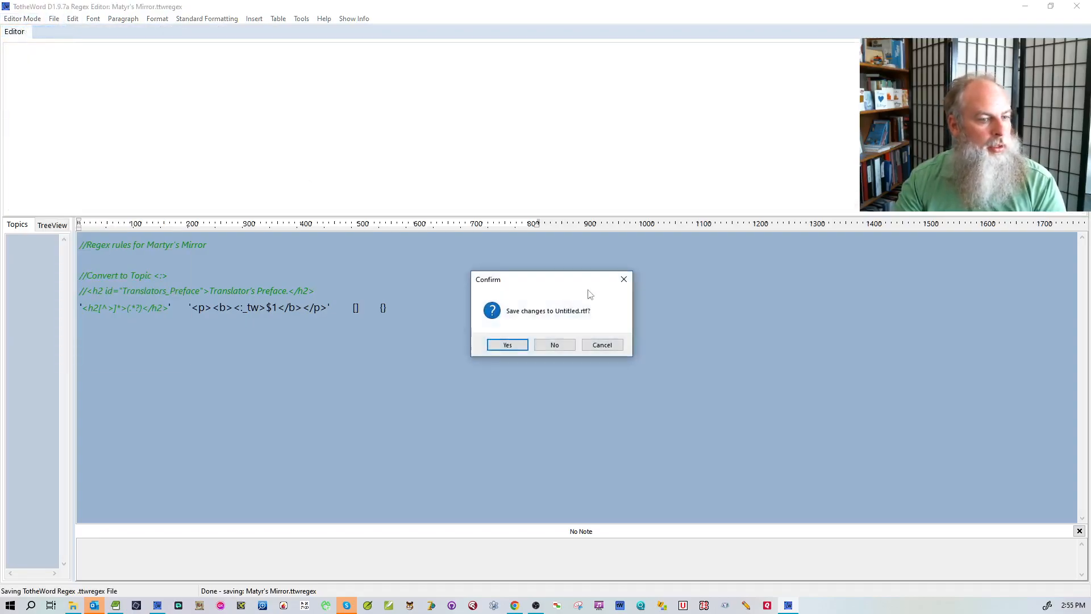
left_click(557, 344)
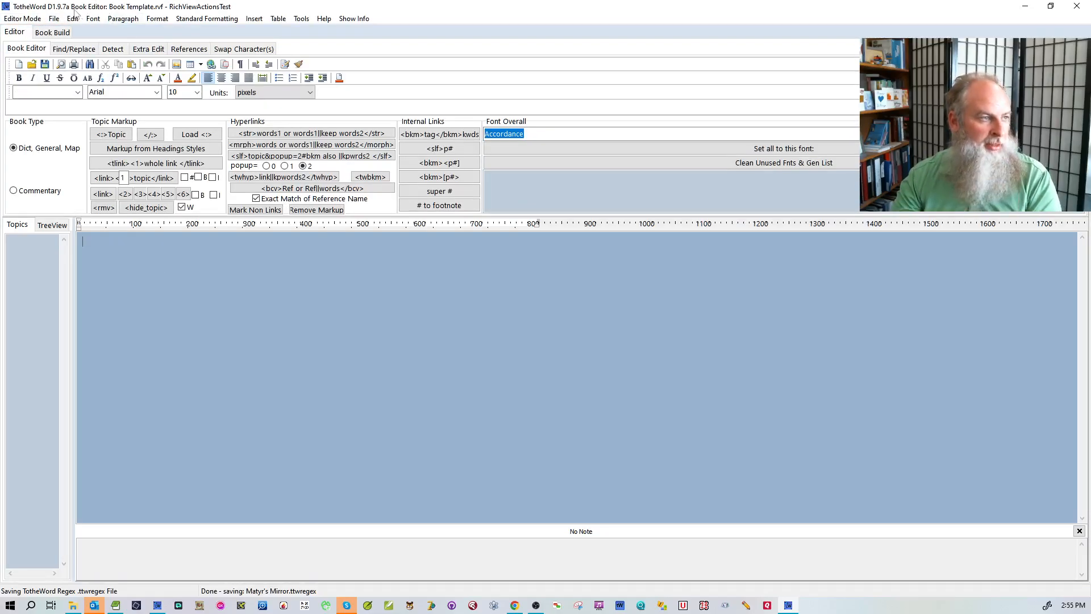
Load Matyr's Mirror.ttwregex as the regex rules for special file opening.
left_click(54, 18)
mouse_move(232, 44)
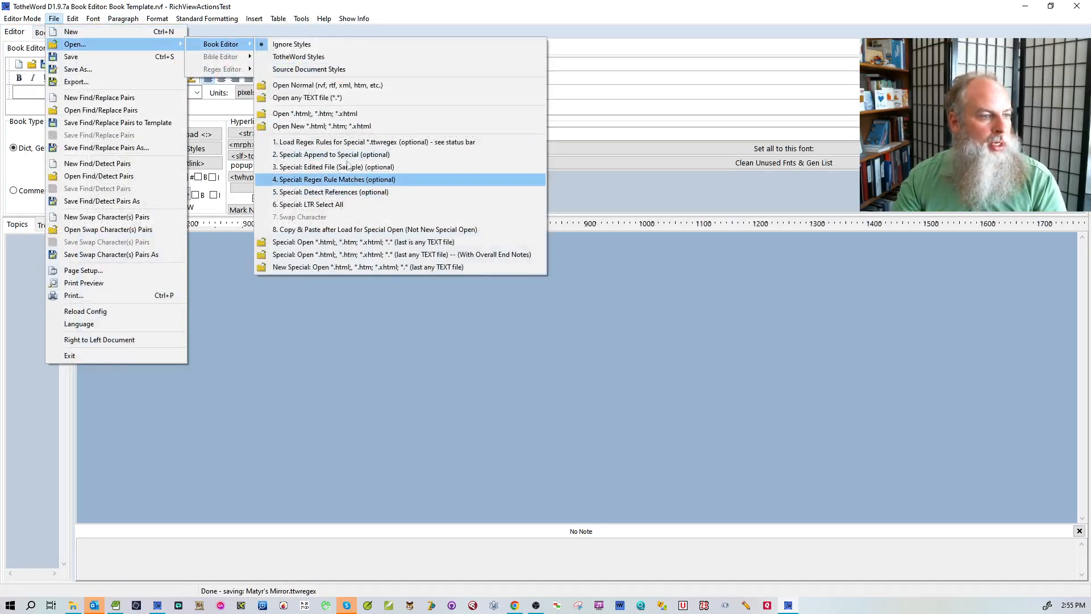
left_click(347, 141)
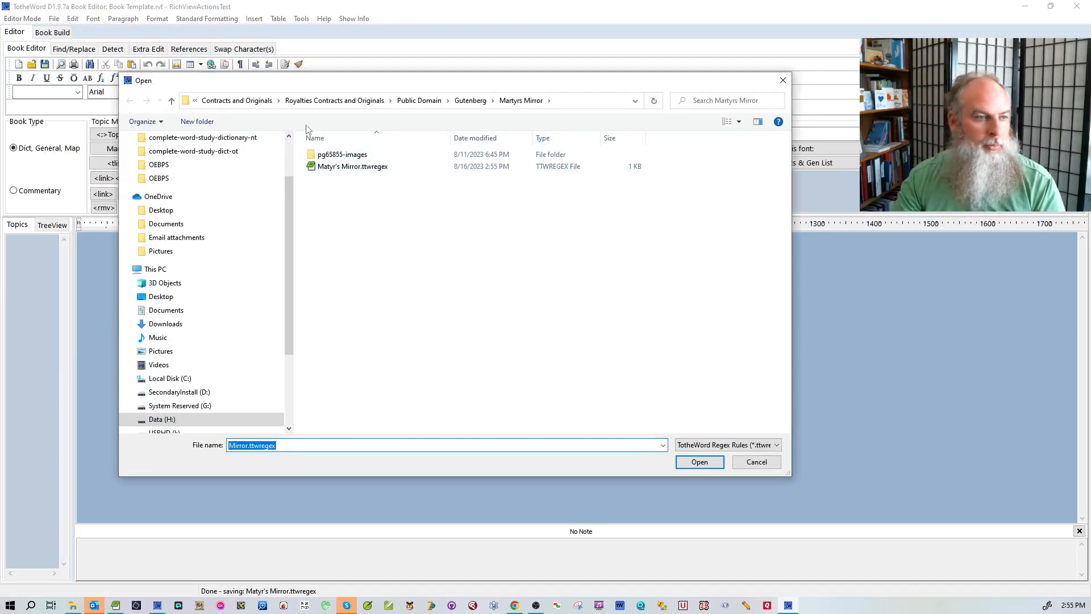
left_click(342, 170)
double_click(343, 167)
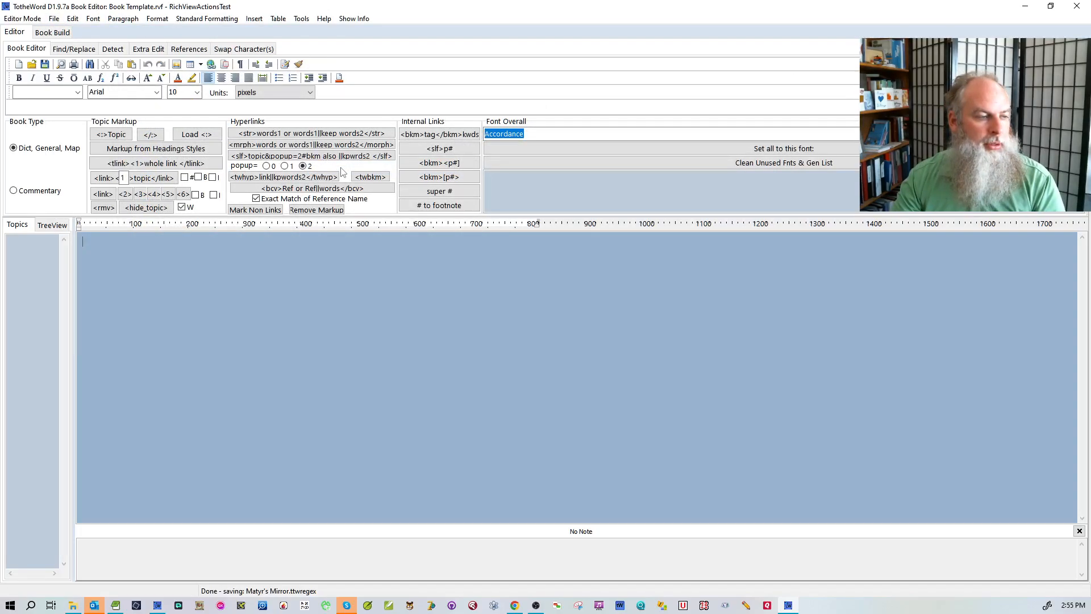
left_click(54, 19)
mouse_move(61, 45)
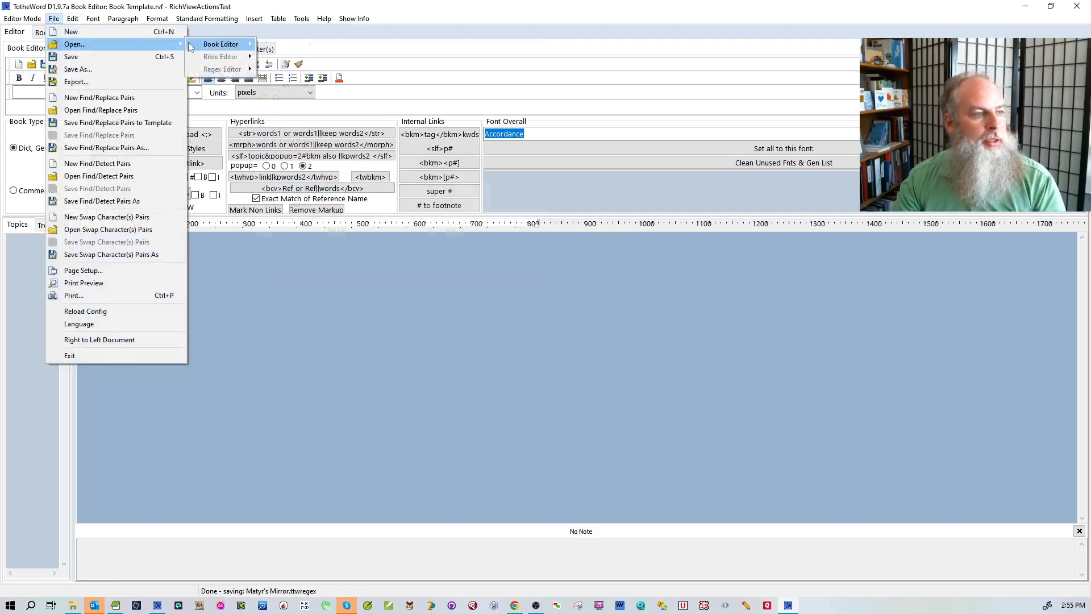
mouse_move(228, 45)
left_click(337, 268)
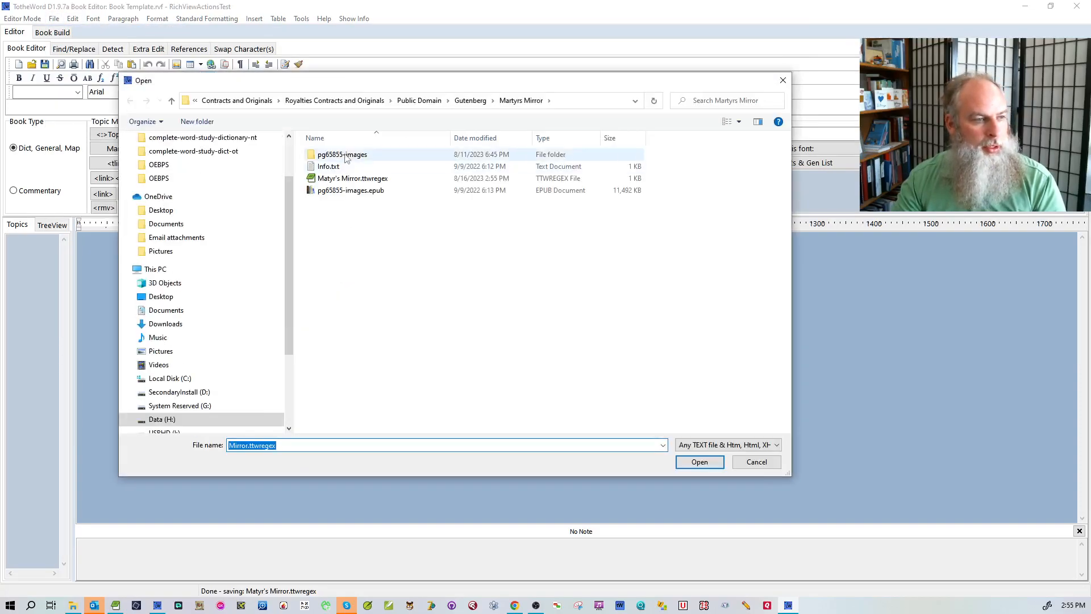
double_click(345, 155)
double_click(327, 166)
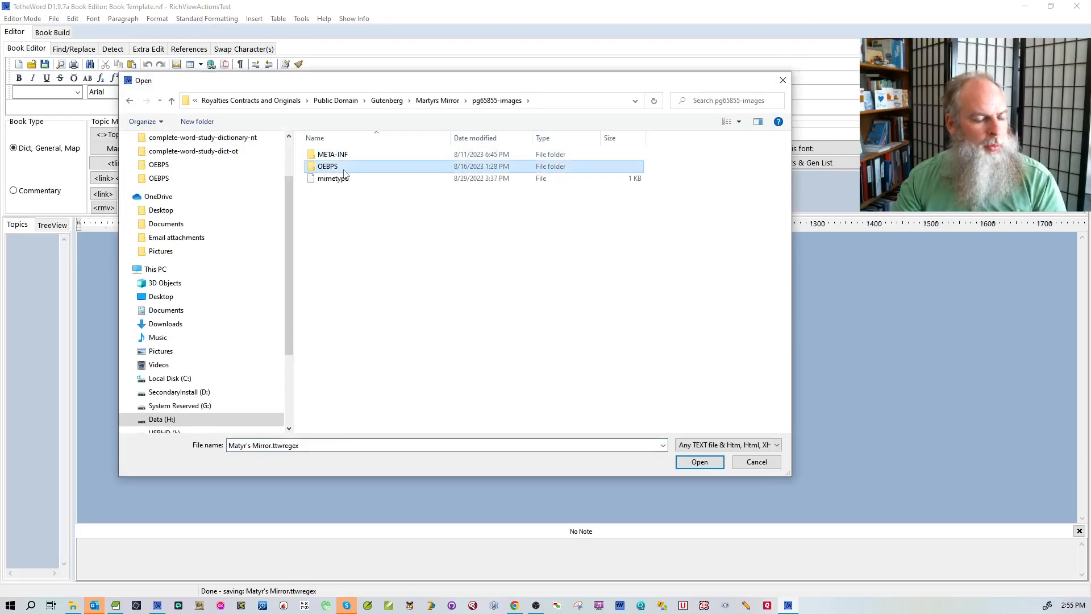
scroll(378, 307, "down", 3)
scroll(377, 307, "down", 3)
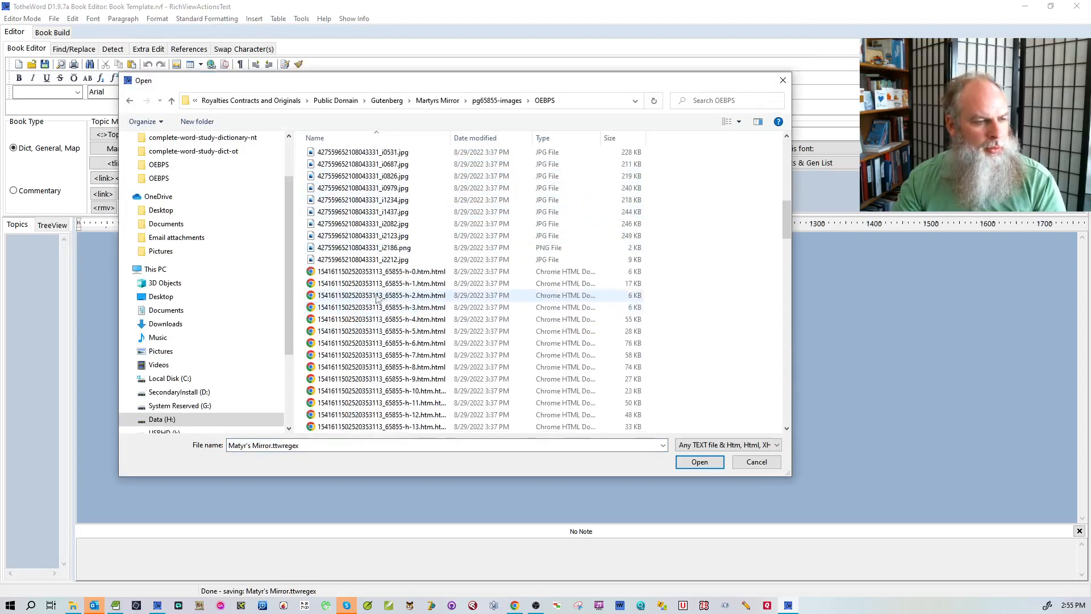
double_click(377, 296)
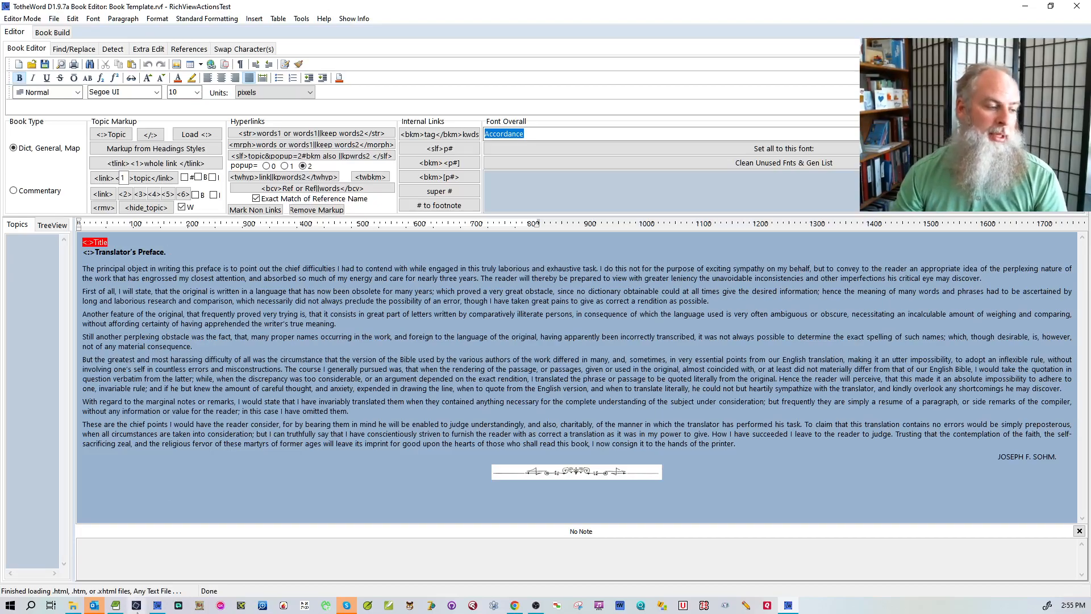
left_click(54, 19)
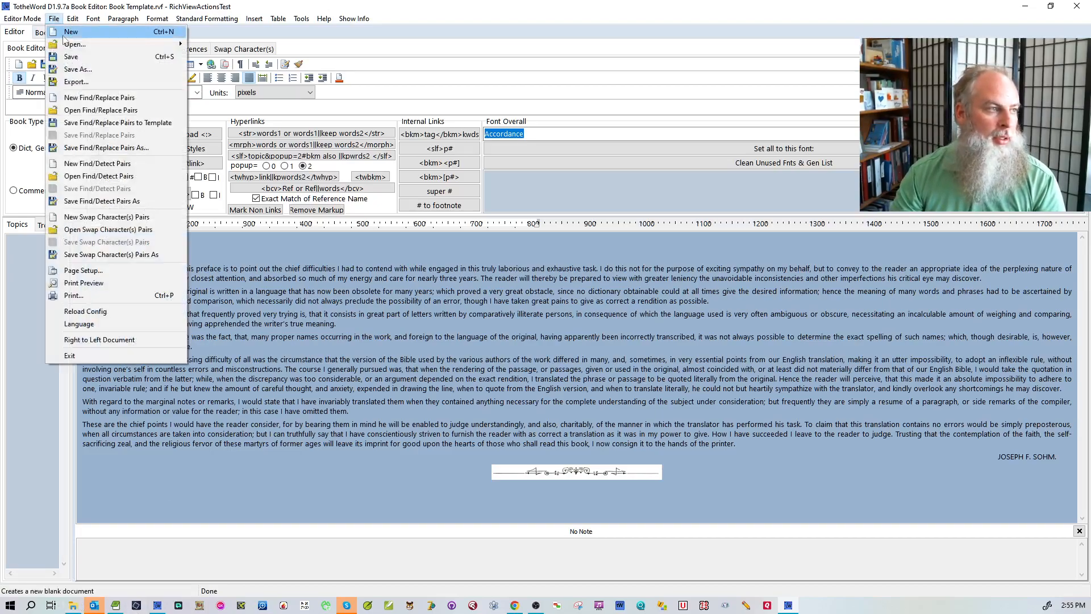
mouse_move(114, 44)
mouse_move(221, 44)
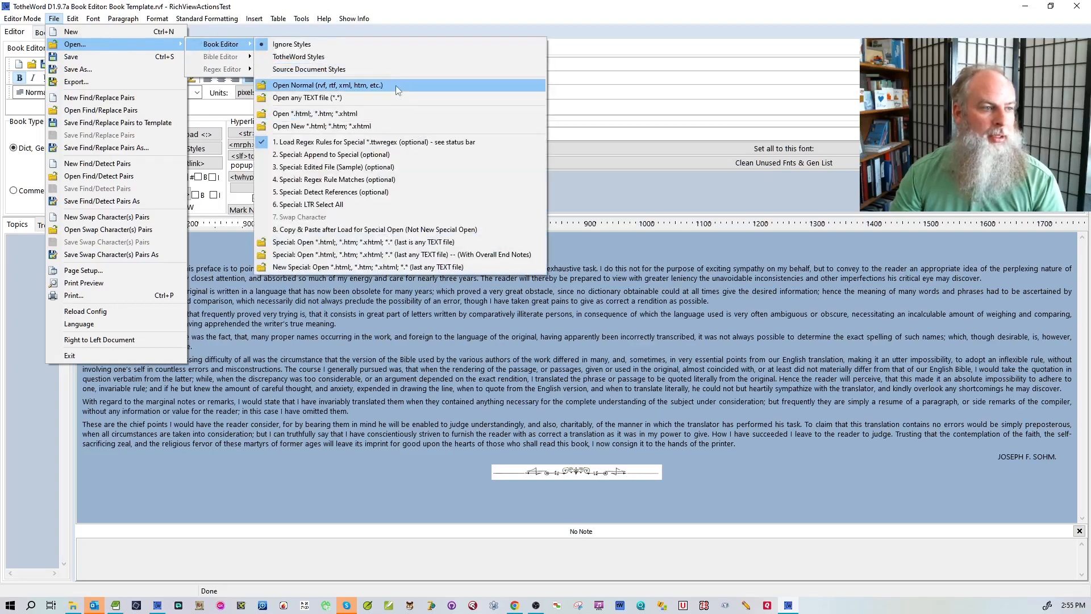
left_click(385, 112)
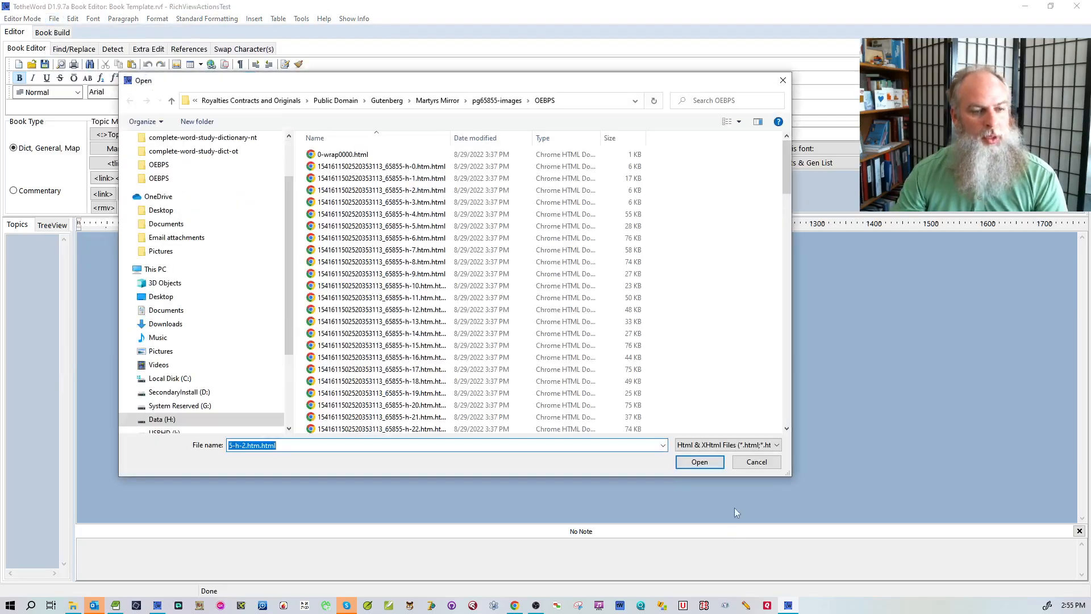
left_click(753, 463)
left_click(55, 20)
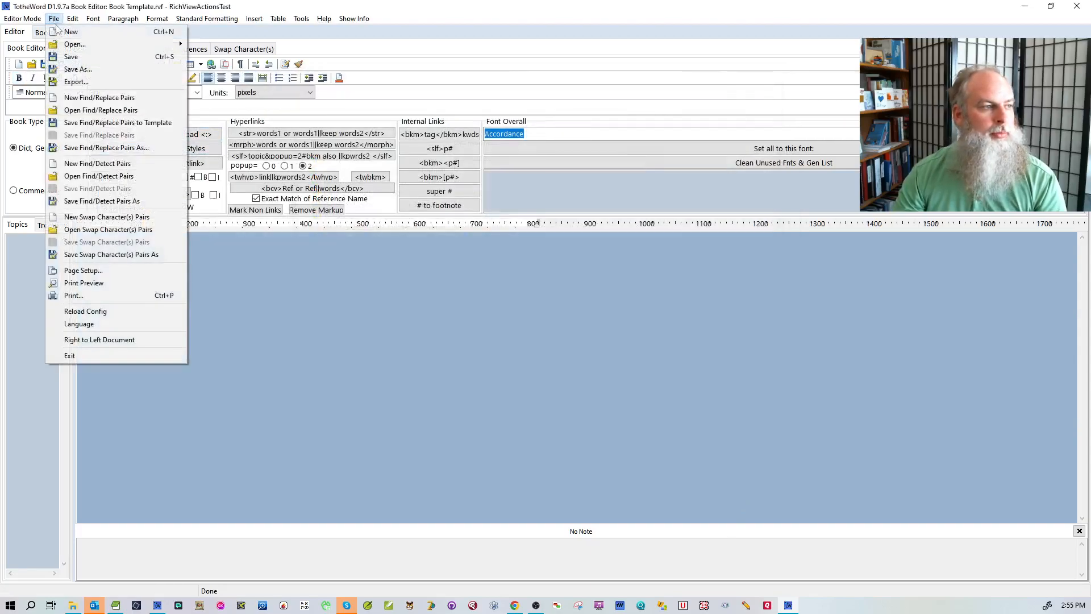
mouse_move(124, 45)
mouse_move(221, 46)
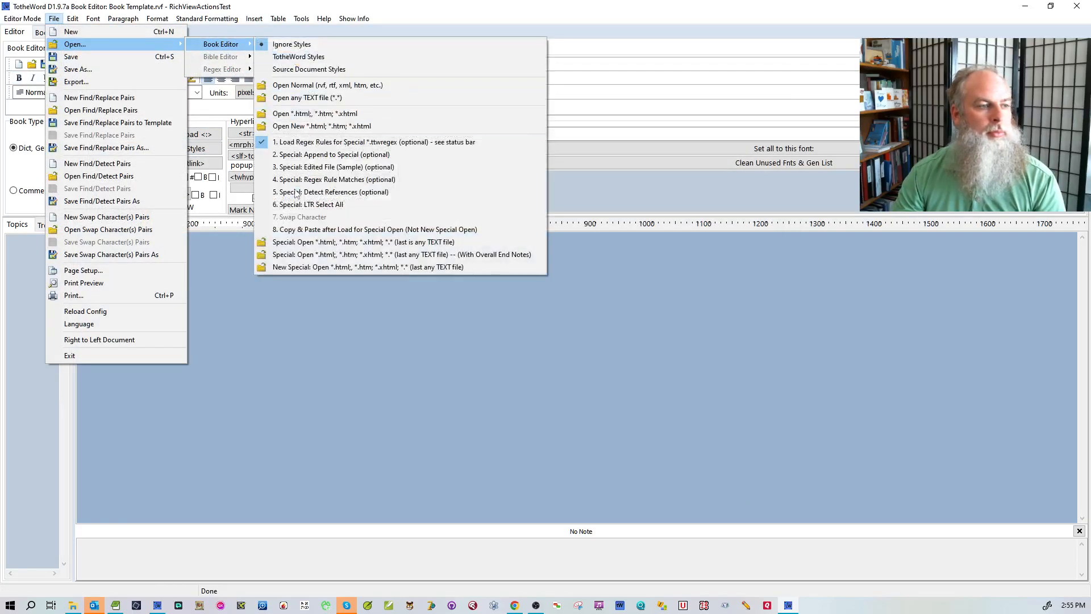
left_click(299, 127)
scroll(473, 303, "down", 10)
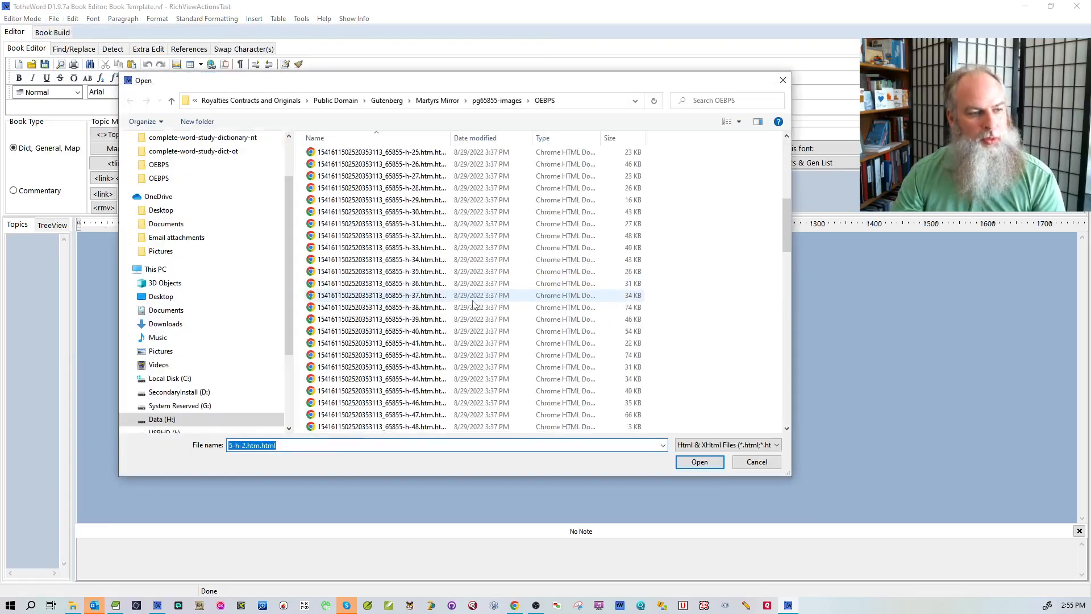
scroll(473, 303, "up", 10)
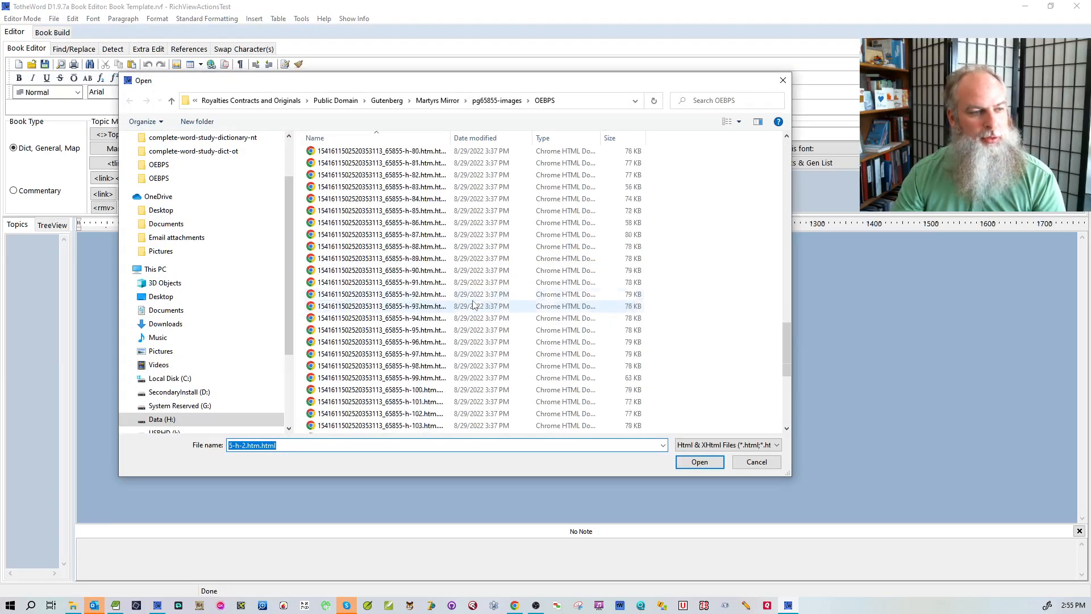
scroll(465, 307, "up", 5)
double_click(394, 203)
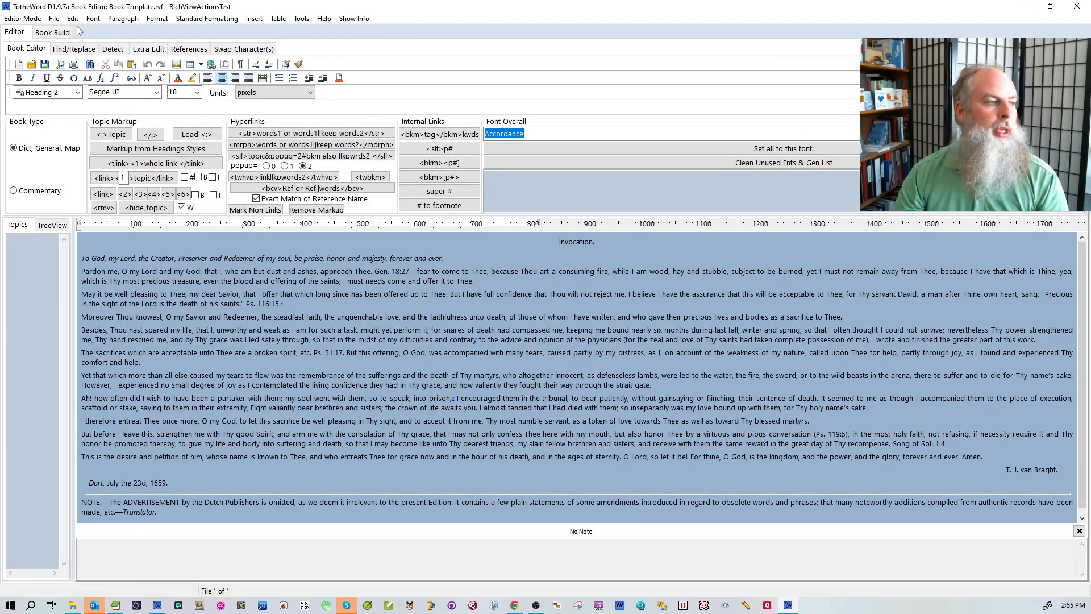
Return to the Regex Editor and start a style= attribute in the opening <p> tag of the h2 rule's replacement.
left_click(23, 19)
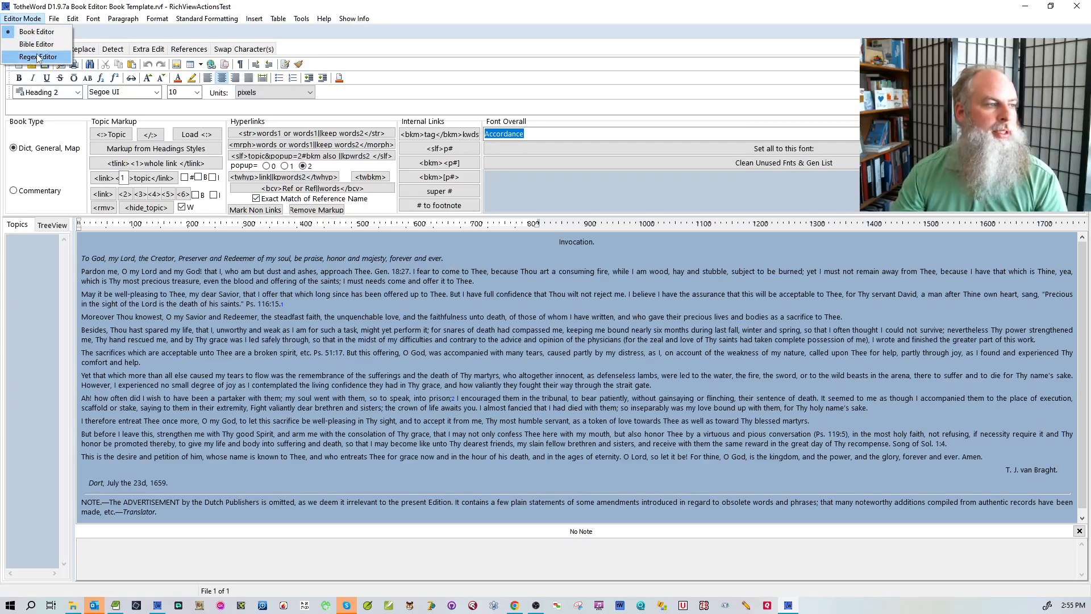
left_click(32, 57)
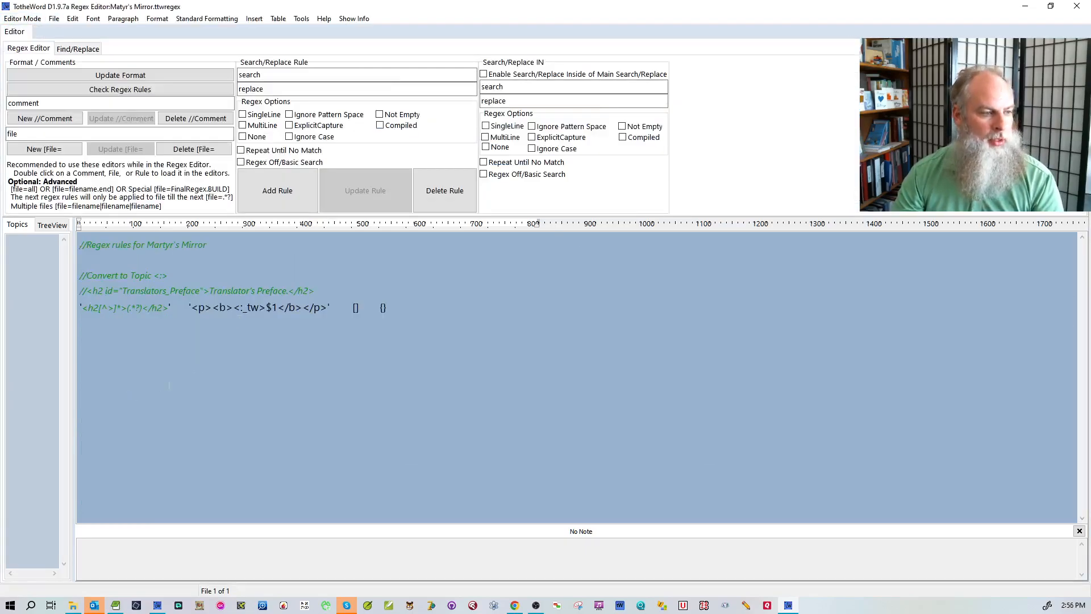
type("style=")
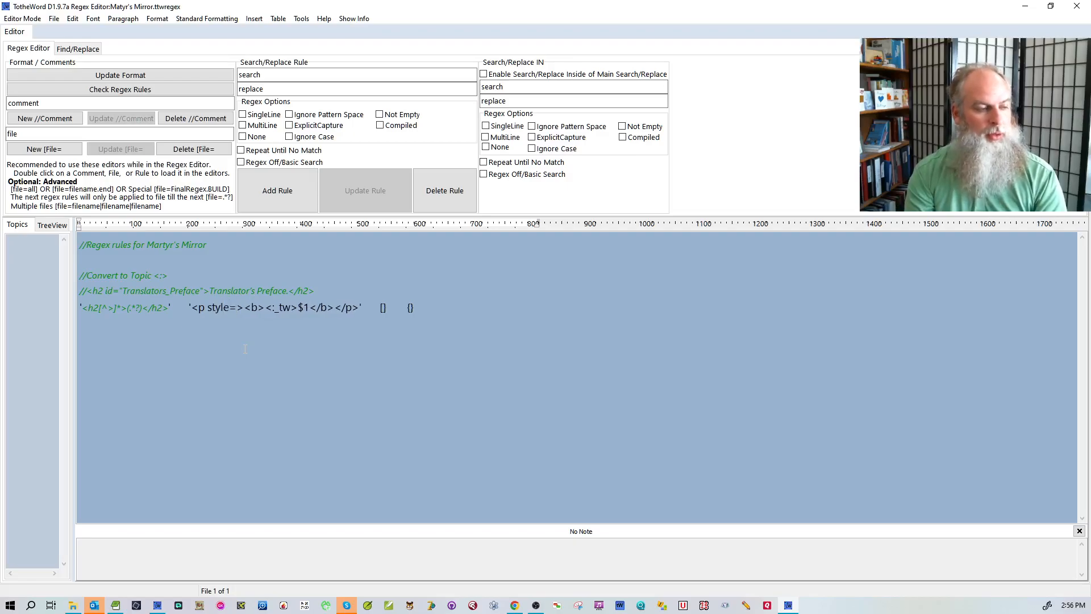
Switch to EditPad Pro and copy the styled opening <p> tag from line 52 of Complete Word Study Dict NT.ttwregex.
left_click(137, 605)
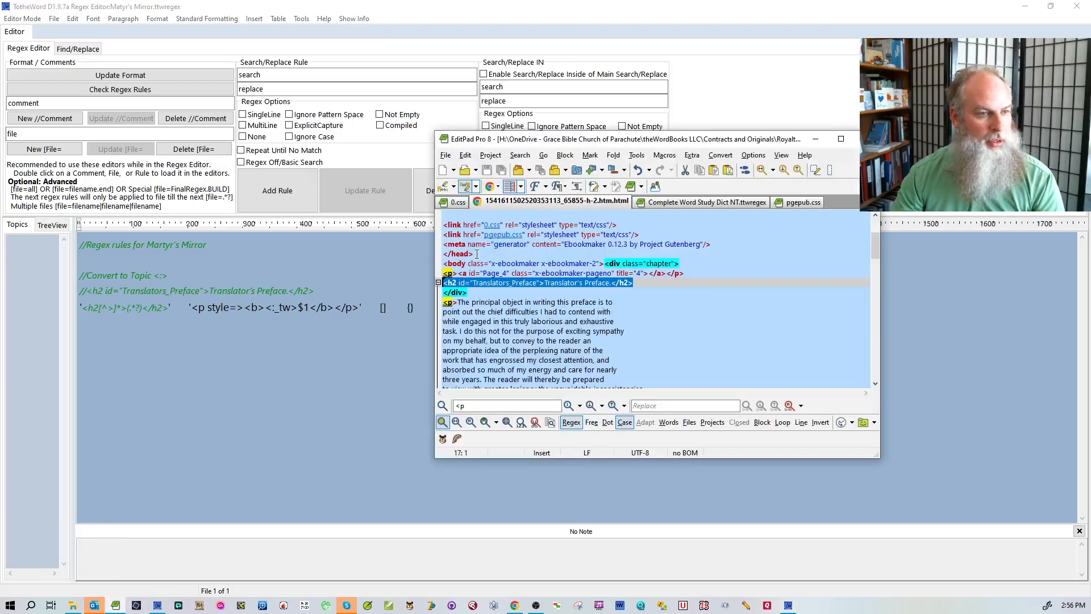
left_click(708, 204)
scroll(825, 315, "down", 11)
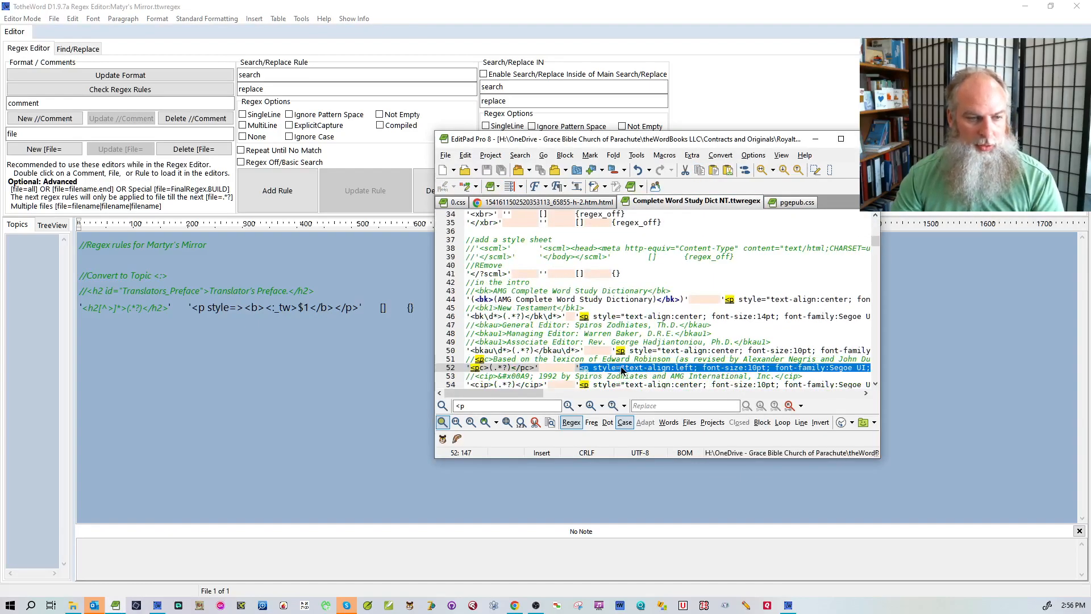
left_click(582, 368)
left_click_drag(582, 368, 737, 368)
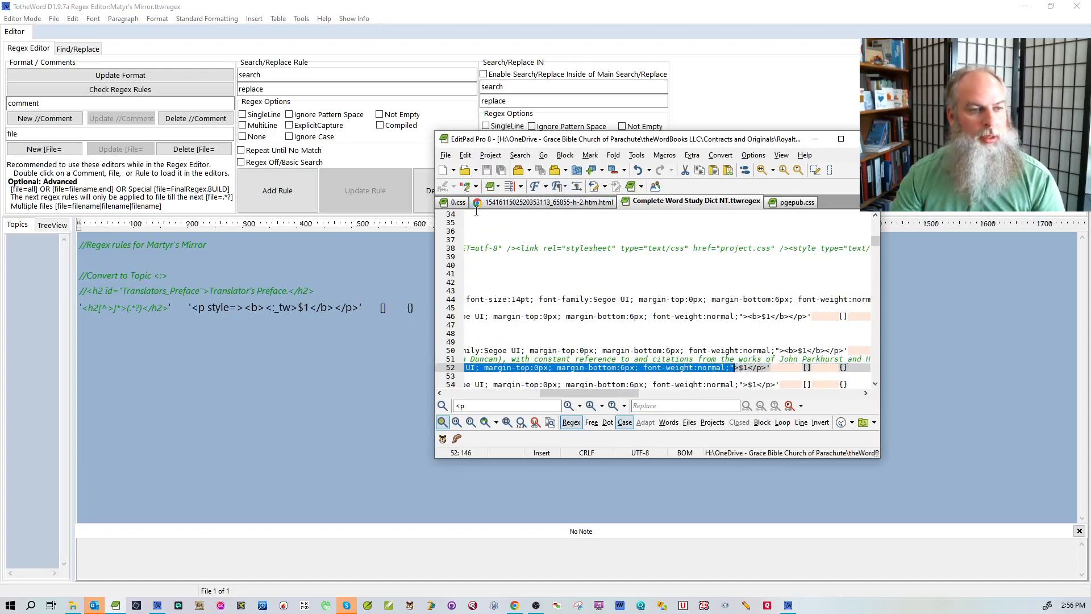
Replace the rule's unfinished <p style= tag with the copied one: left-aligned, 10pt Segoe UI, 0px top and 6px bottom margins, normal weight.
left_click(254, 321)
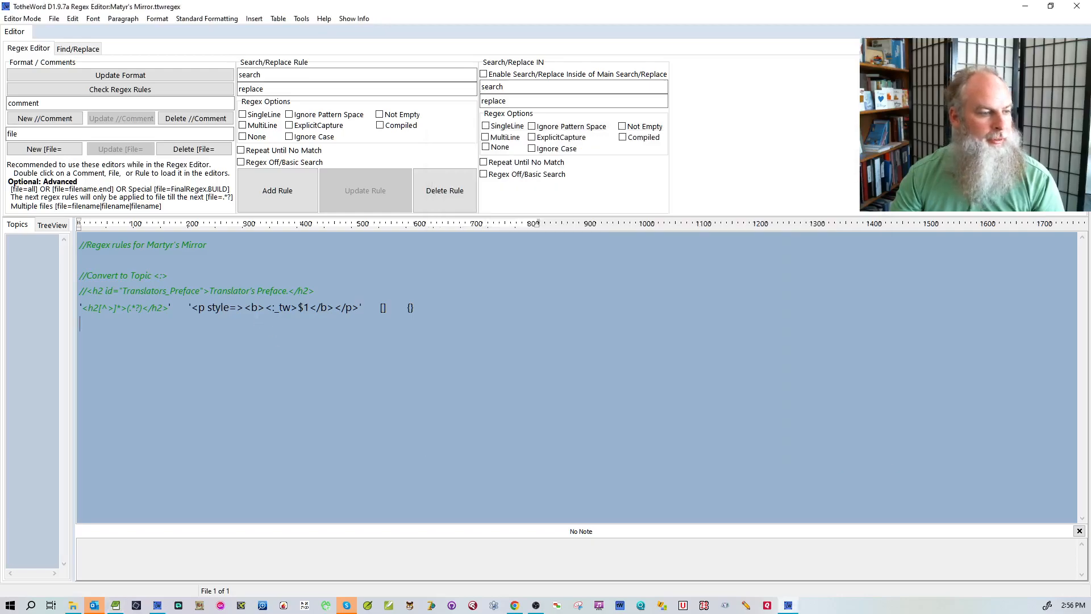
left_click_drag(195, 308, 234, 308)
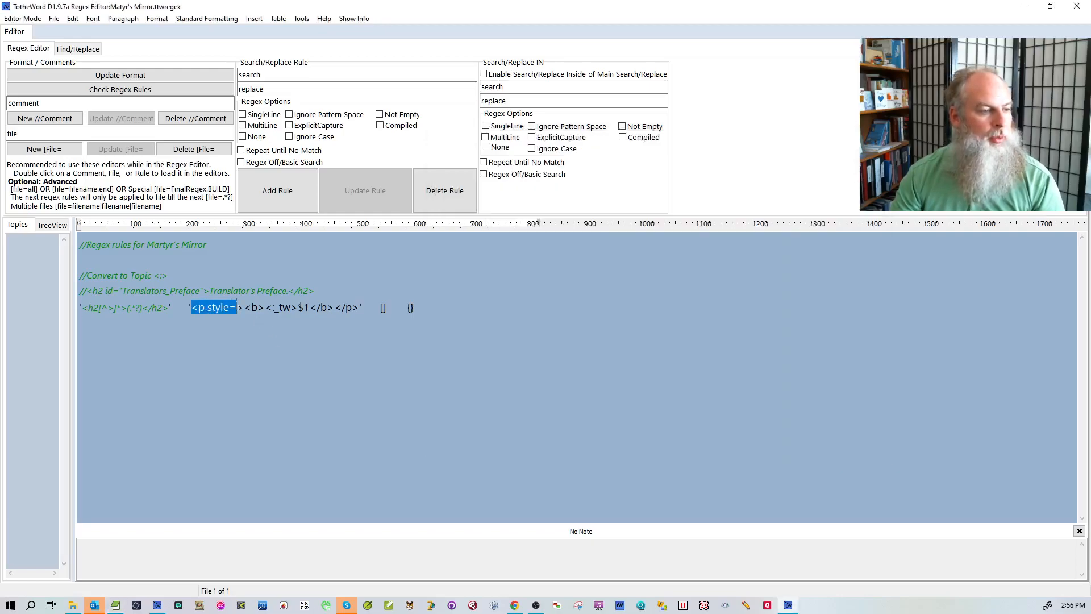
type("<p style=\"text-align:left; font-size:10pt; font-family:Segoe UI; margin-top:0px; margin-bottom:6px; font-weight:normal;\"")
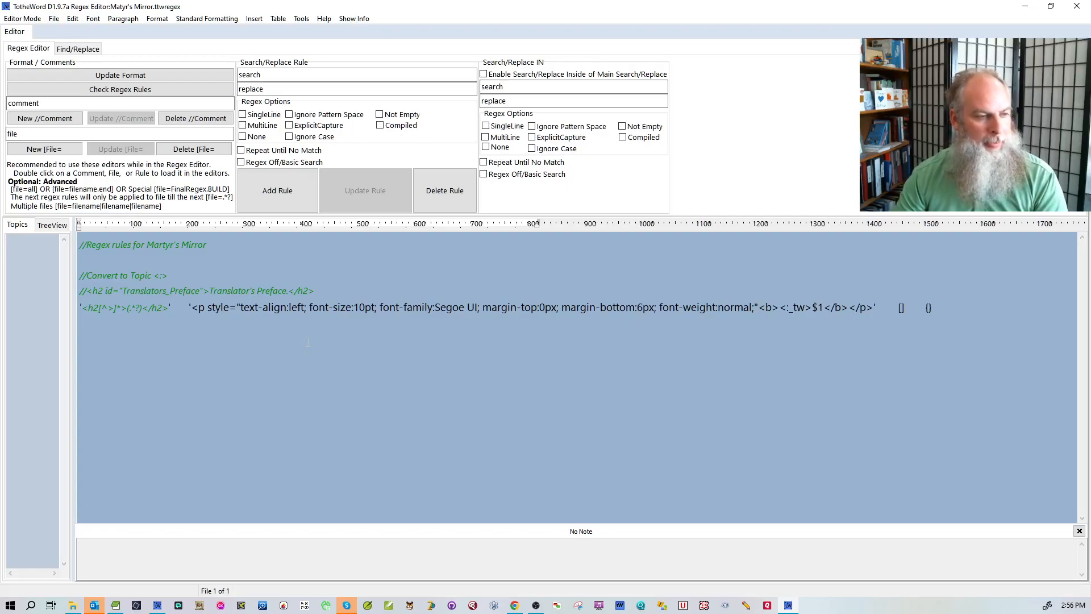
Change the replacement's text-align value to center and add the missing > that closes the styled <p> tag.
double_click(295, 307)
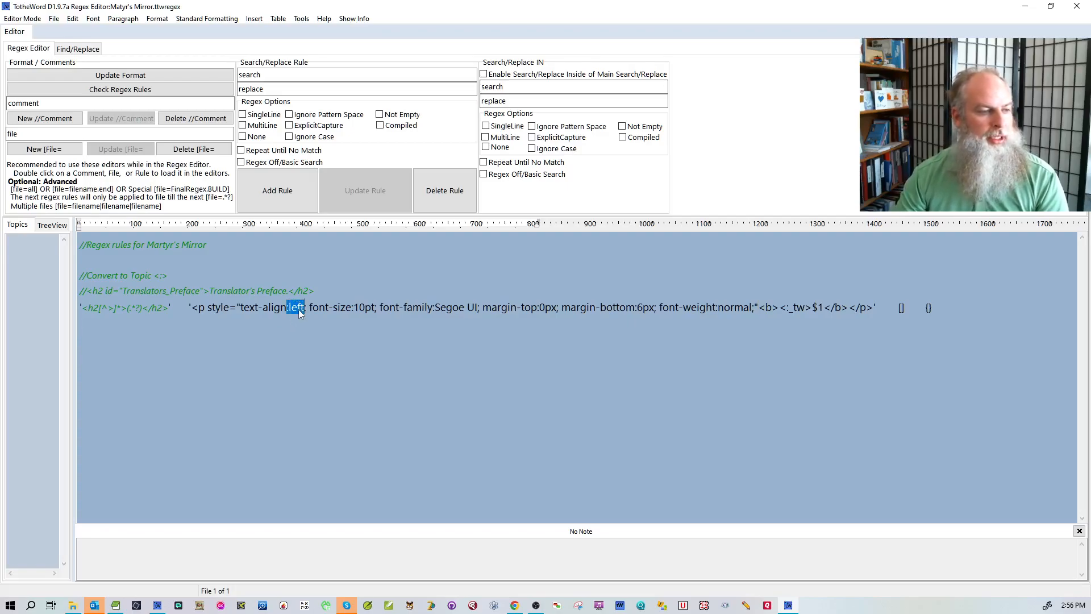
left_click(296, 307)
key("BackSpace")
key("BackSpace")
key("Delete")
key("Delete")
type("center")
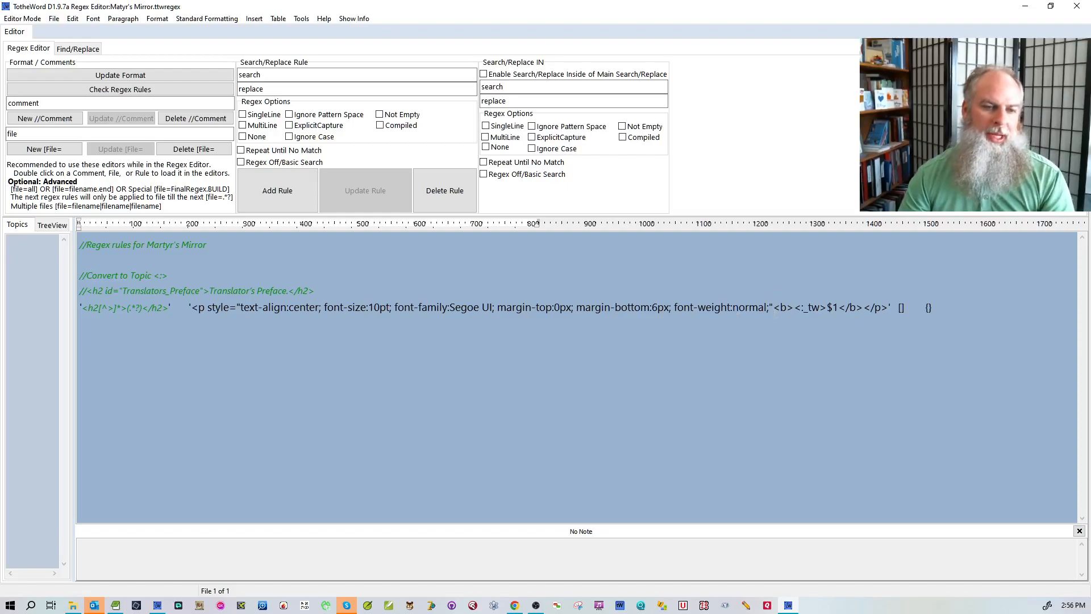
type(">")
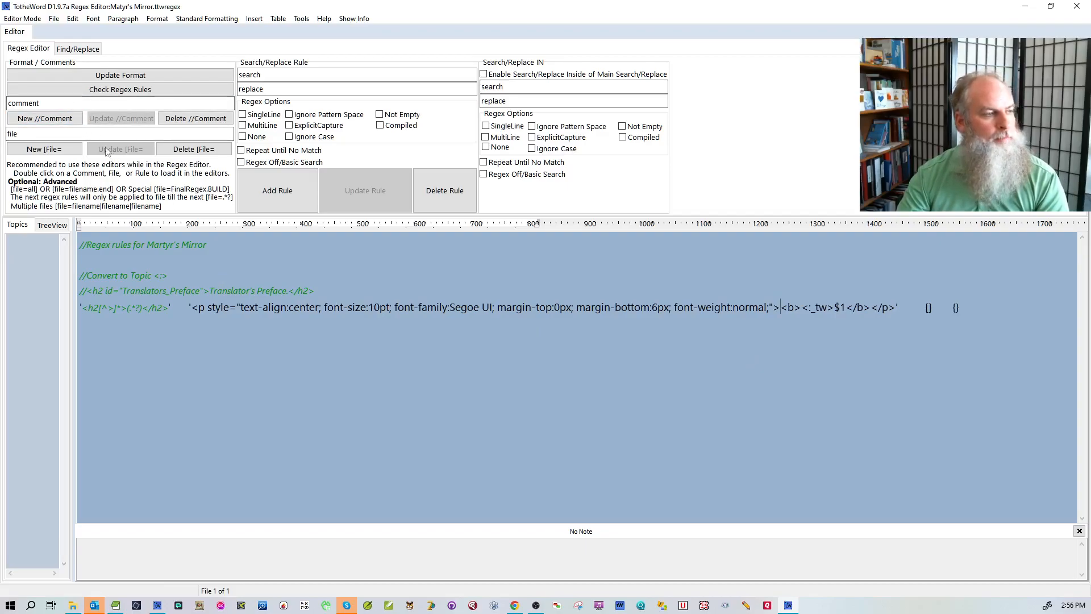
Save the edited Matyr's Mirror.ttwregex rules and return to the Book Editor, declining to save changes to Untitled.rtf.
left_click(54, 19)
left_click(62, 56)
left_click(22, 19)
left_click(31, 32)
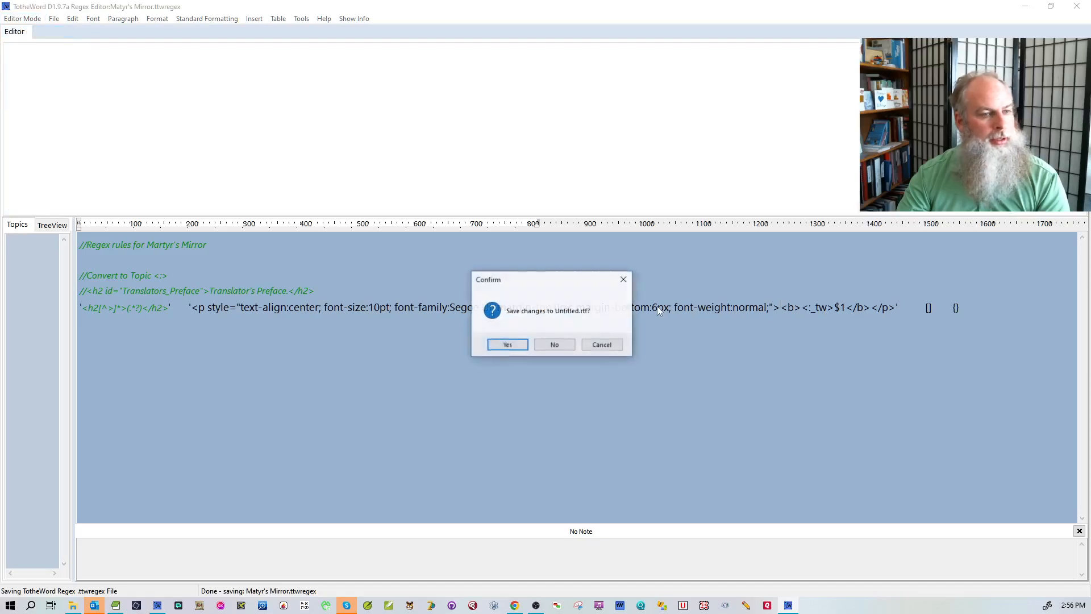
left_click(563, 343)
left_click(54, 19)
mouse_move(85, 44)
mouse_move(221, 44)
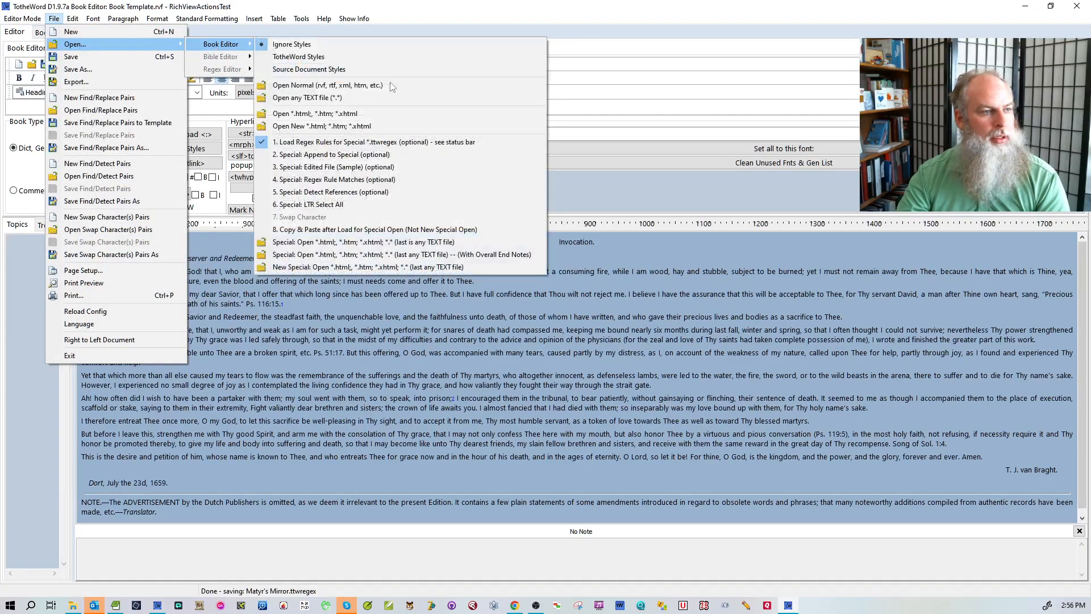
left_click(332, 269)
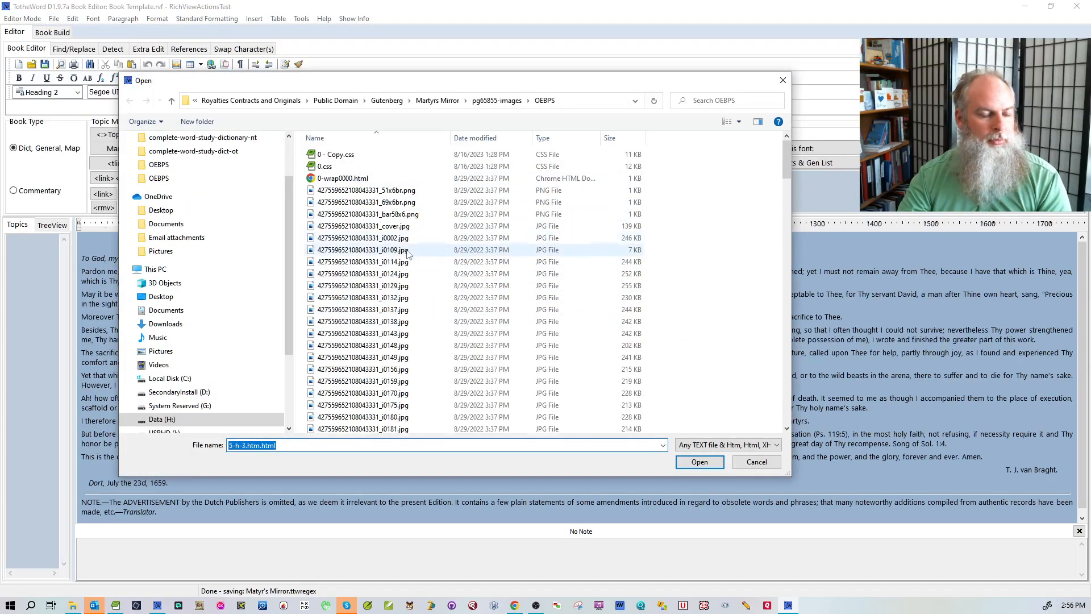
scroll(375, 178, "down", 15)
double_click(391, 175)
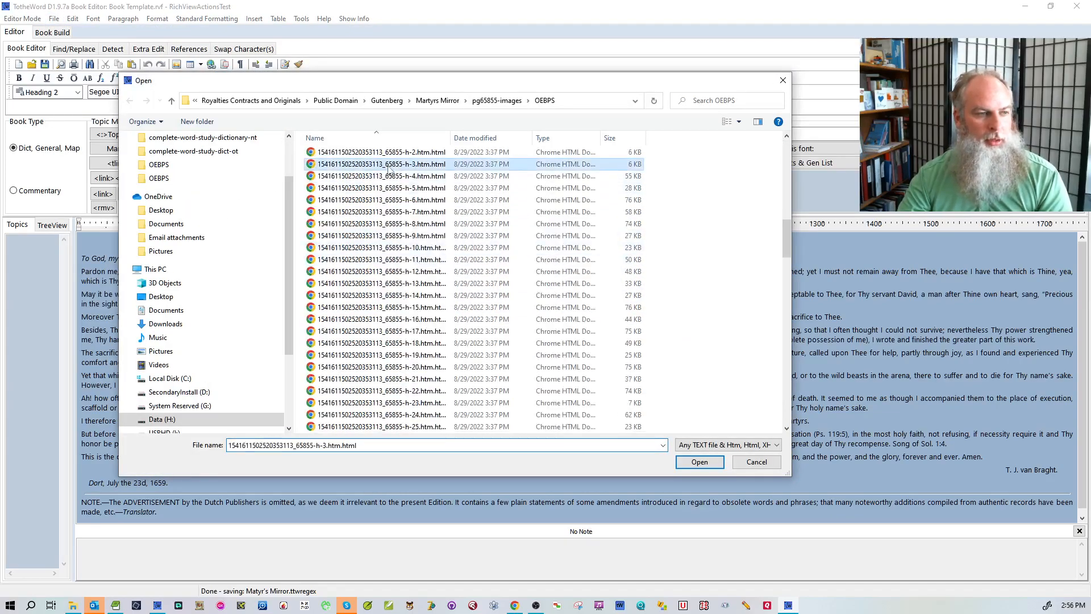
scroll(603, 294, "up", 1)
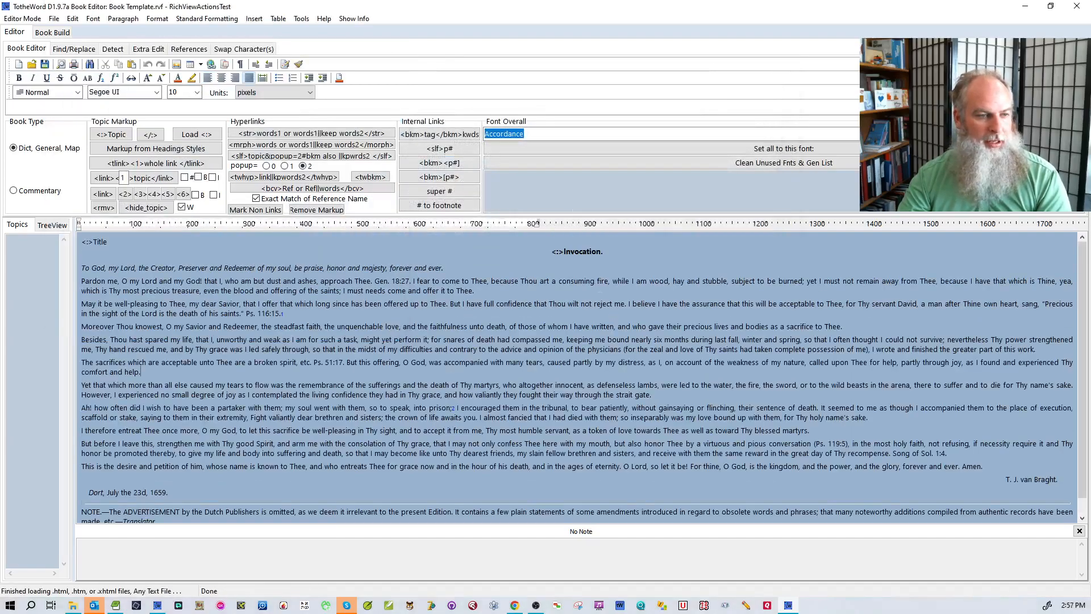
left_click_drag(110, 241, 46, 246)
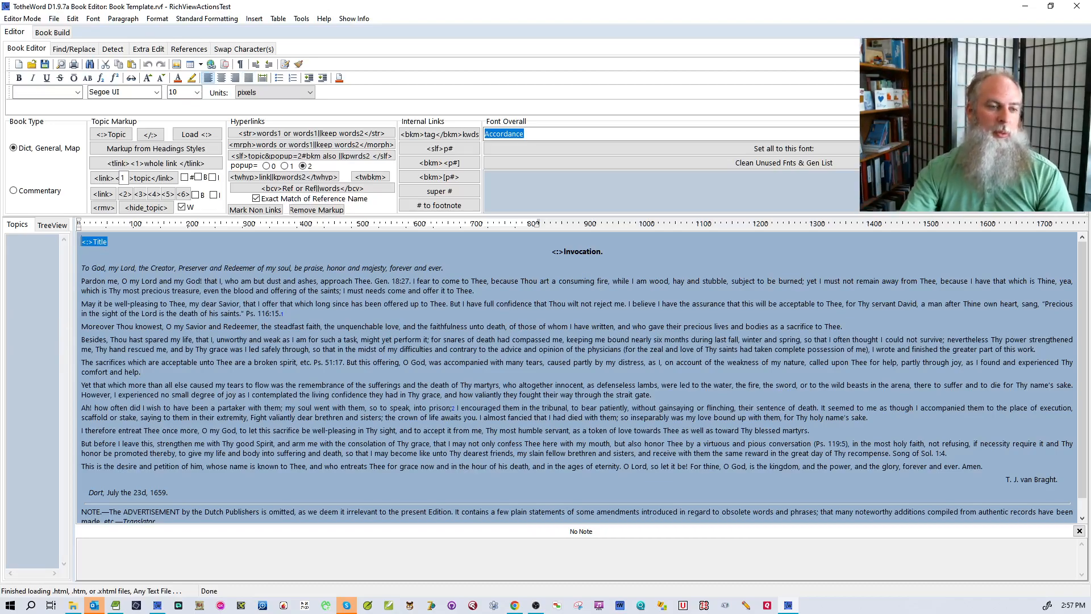
left_click(200, 400)
scroll(200, 400, "down", 1)
scroll(199, 400, "up", 1)
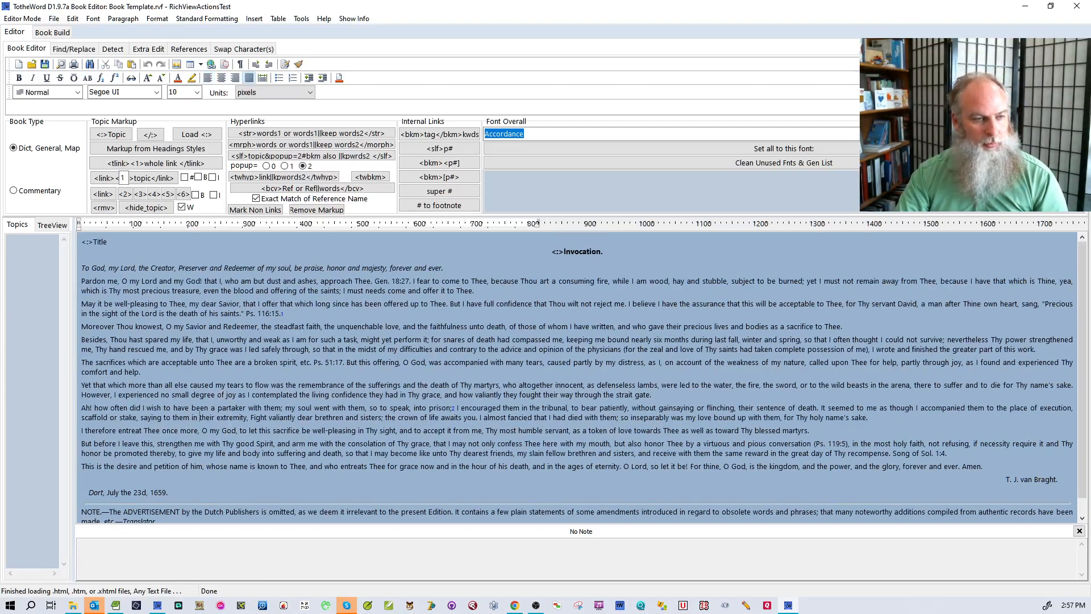
left_click(54, 18)
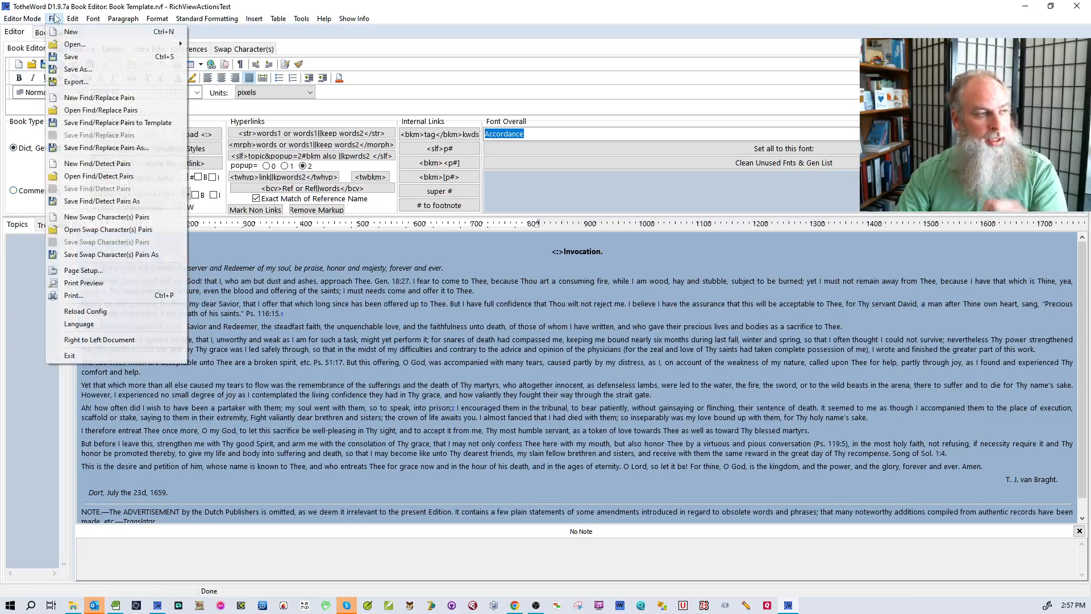
mouse_move(60, 49)
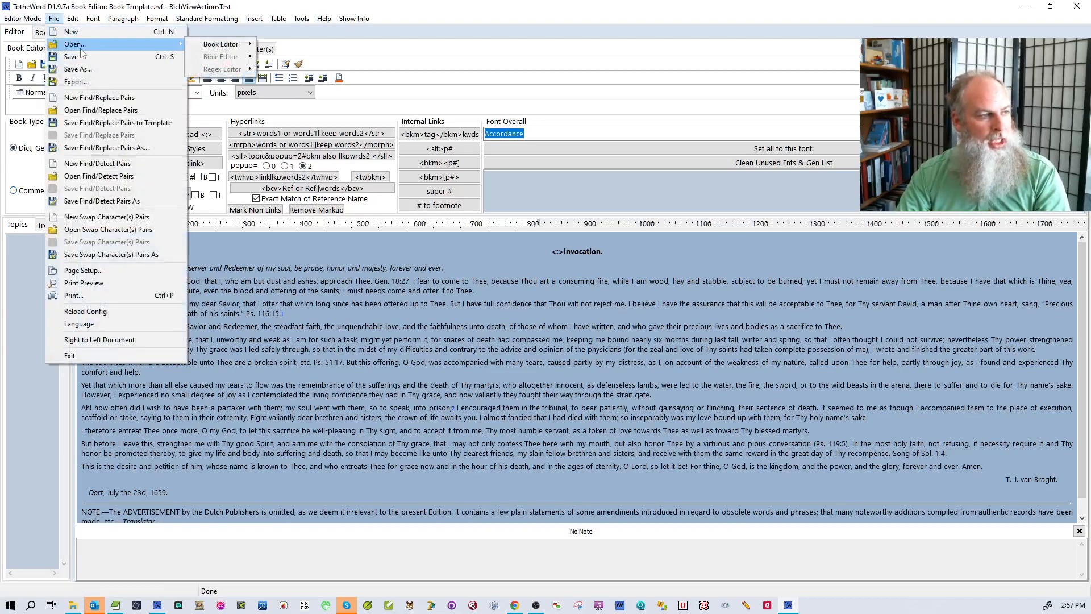
mouse_move(221, 44)
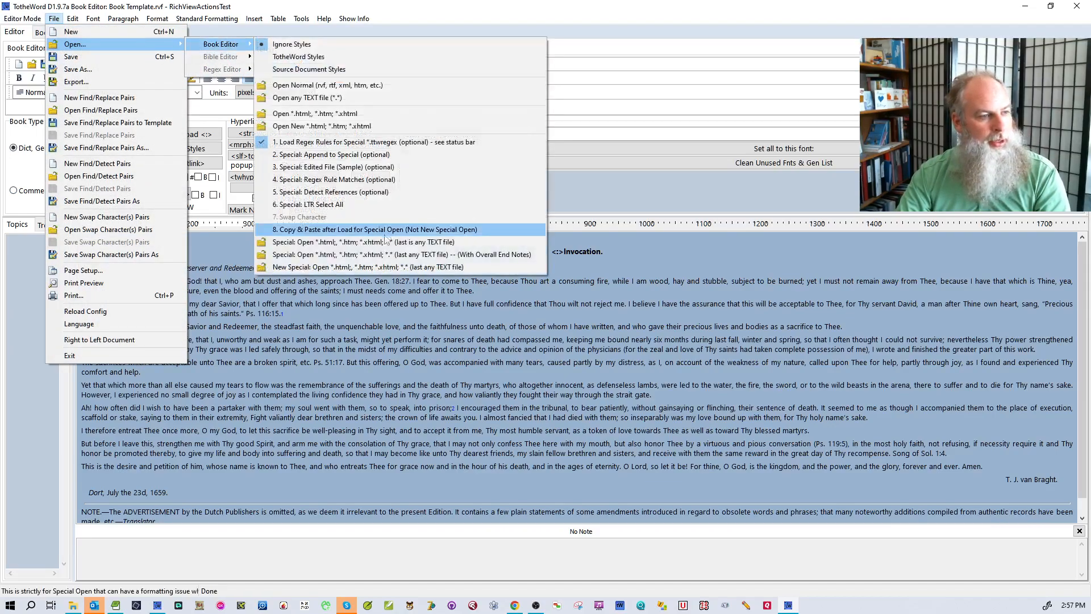
left_click(372, 267)
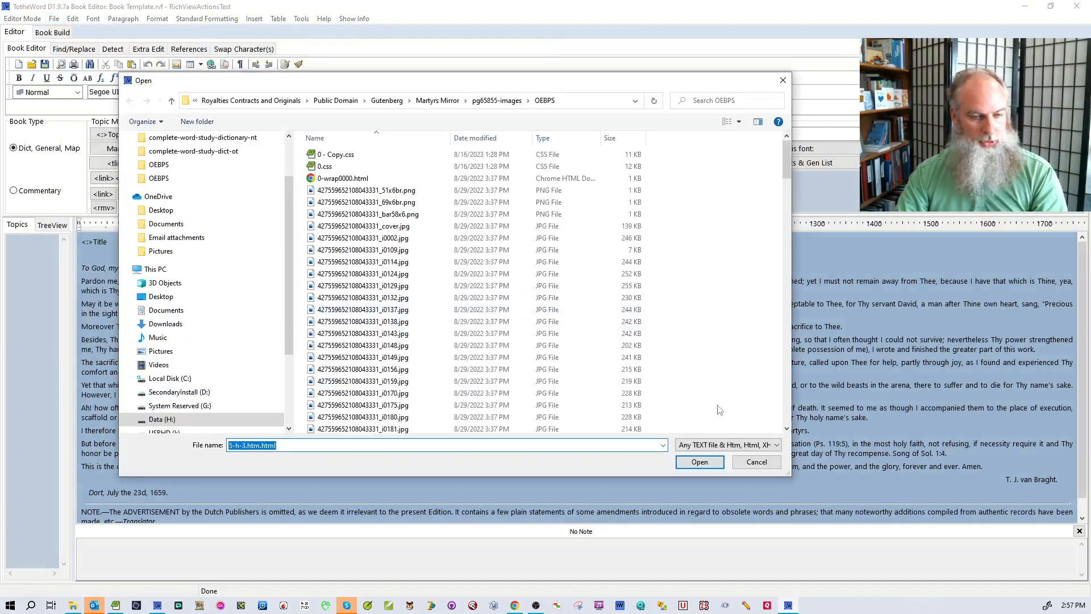
left_click(757, 463)
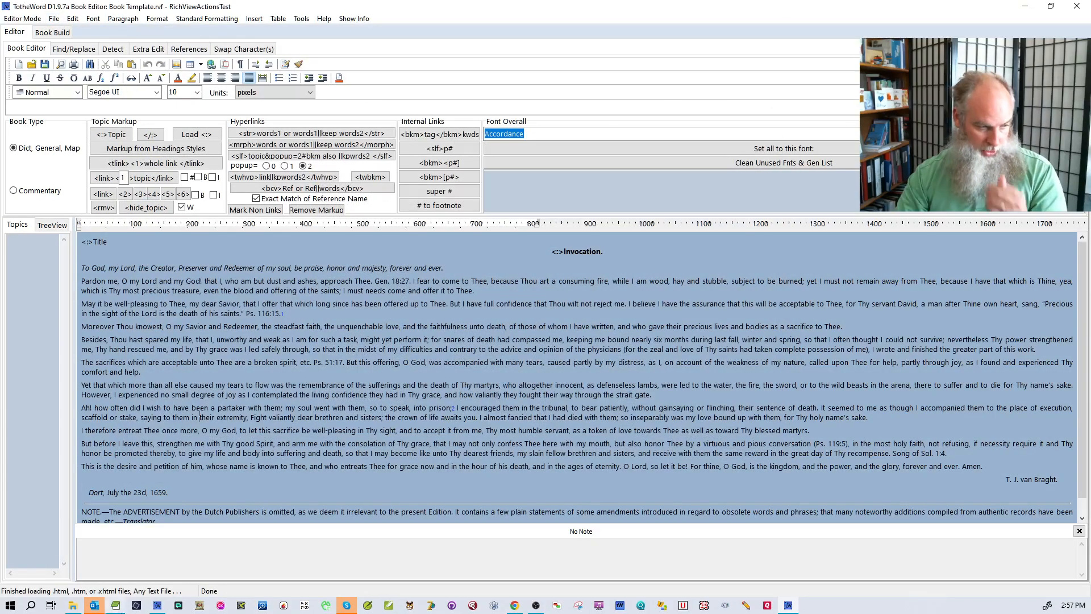
left_click(72, 605)
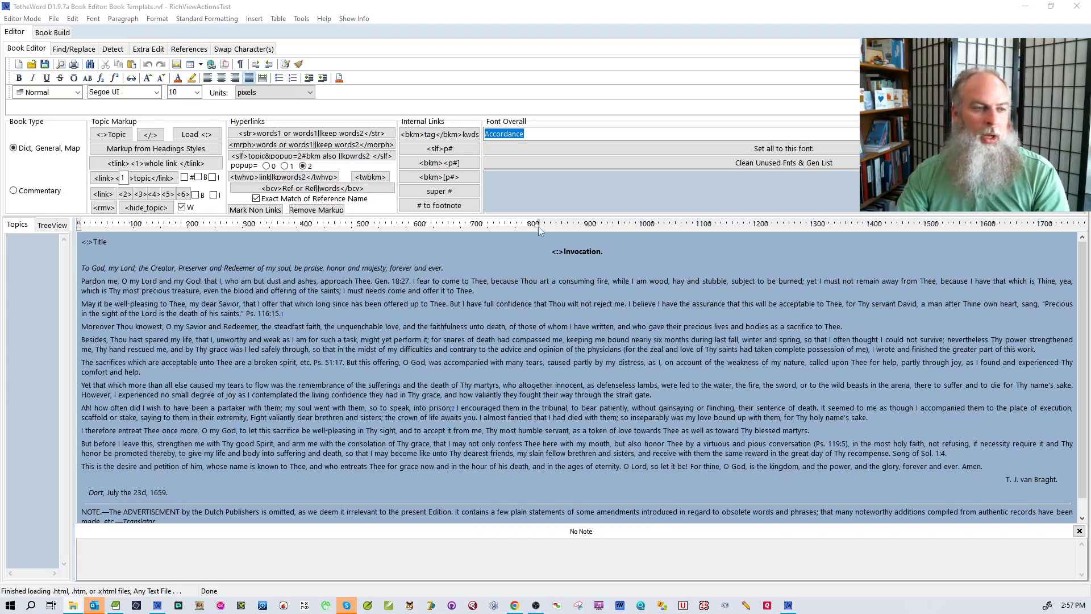
left_click_drag(468, 613, 473, 63)
scroll(486, 248, "down", 14)
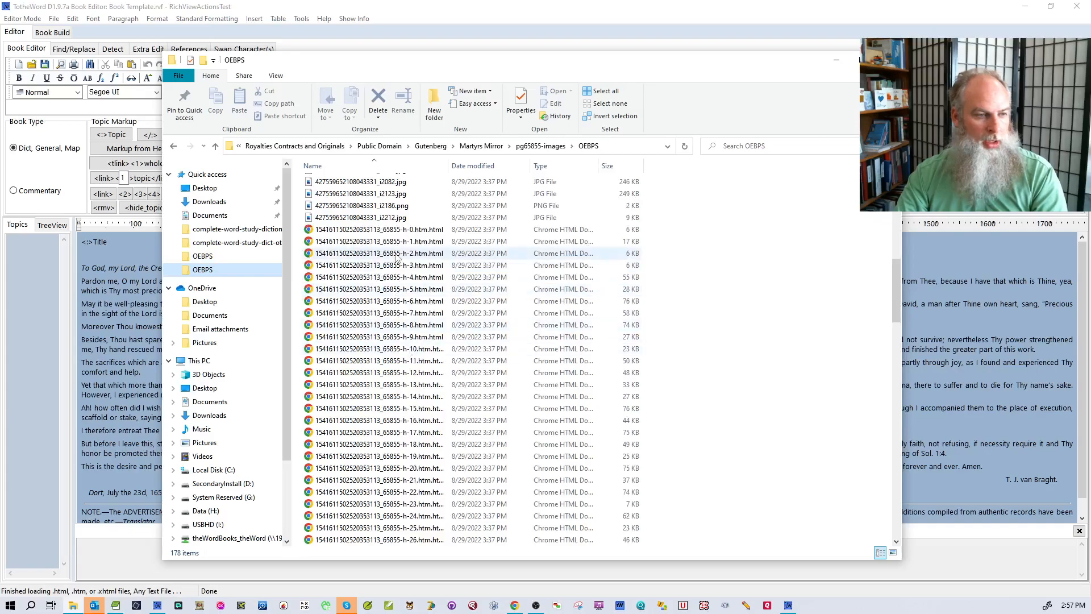
left_click(396, 277)
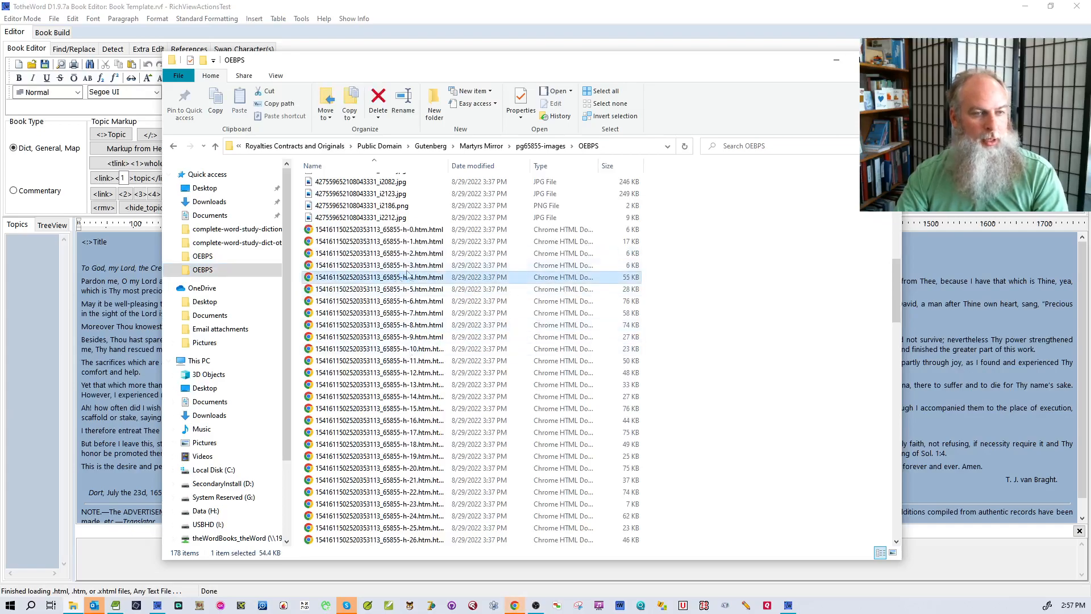
key("alt+Tab")
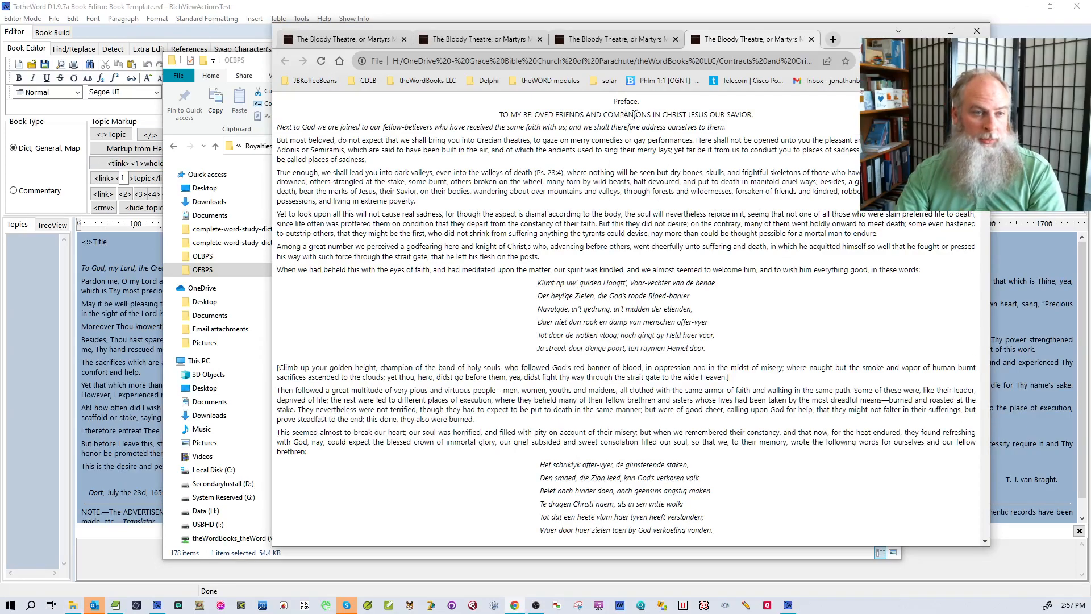
scroll(612, 109, "down", 2)
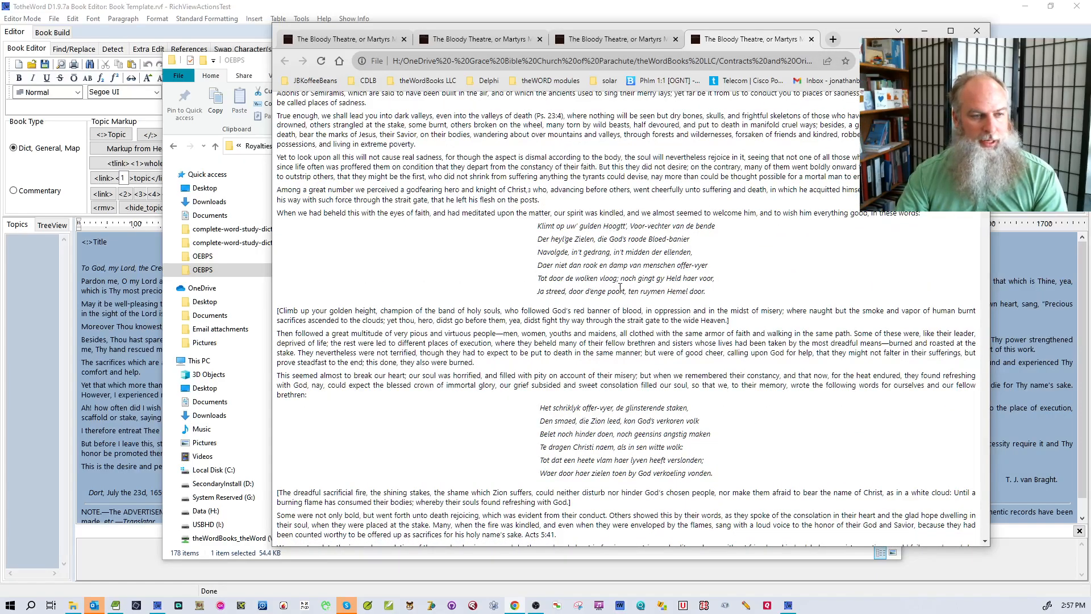
scroll(620, 289, "down", 6)
scroll(644, 245, "down", 20)
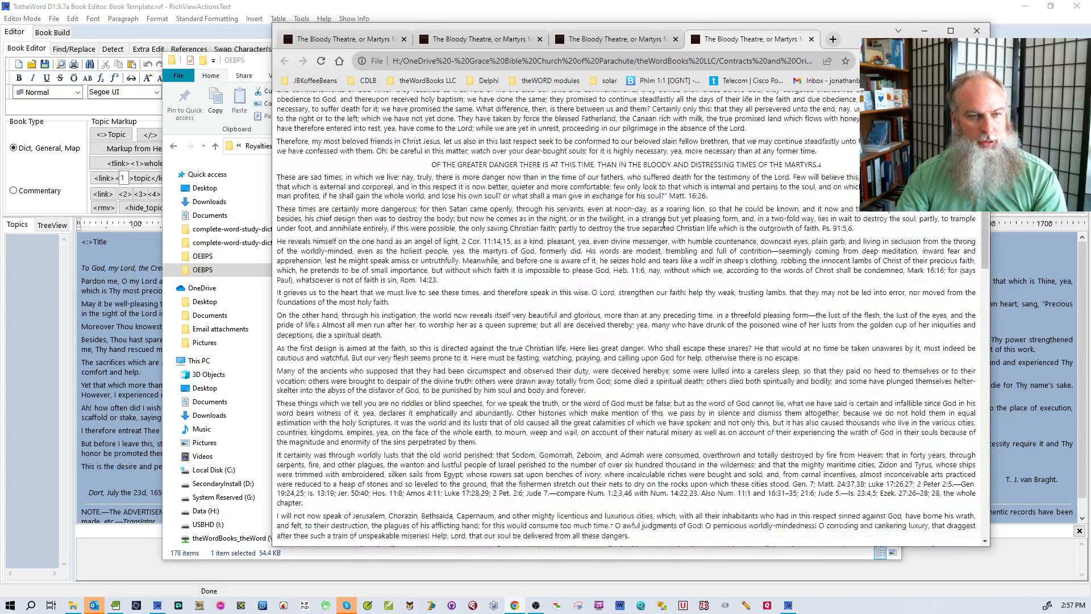
scroll(663, 217, "down", 20)
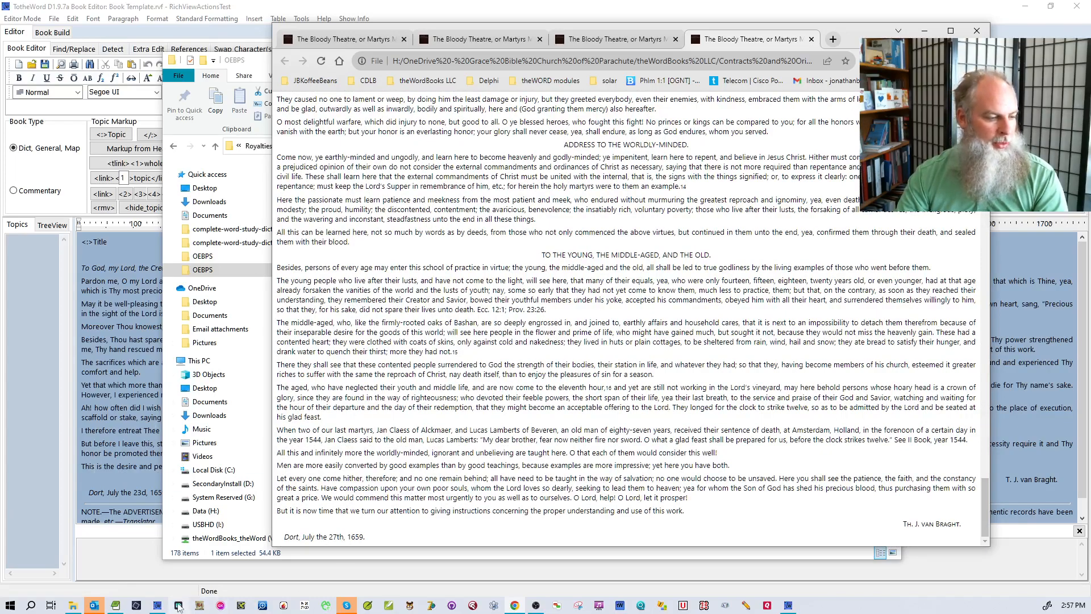
Examine the TotheWord CSS block in pgepub.css in EditPad Pro, from the table and paragraph standards to the Hebrew and Greek spans.
left_click(116, 605)
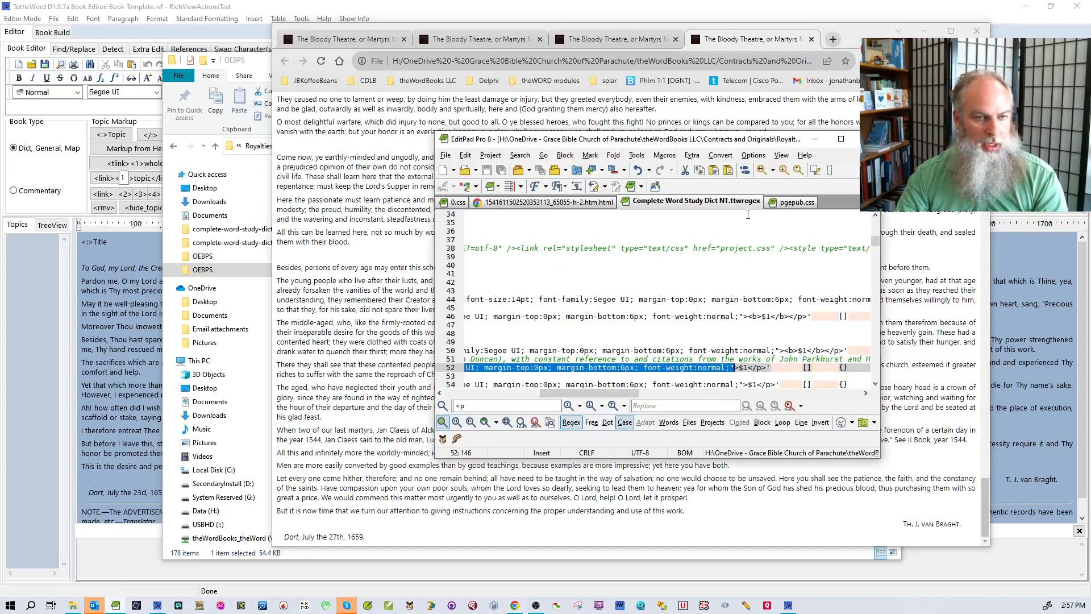
left_click(797, 202)
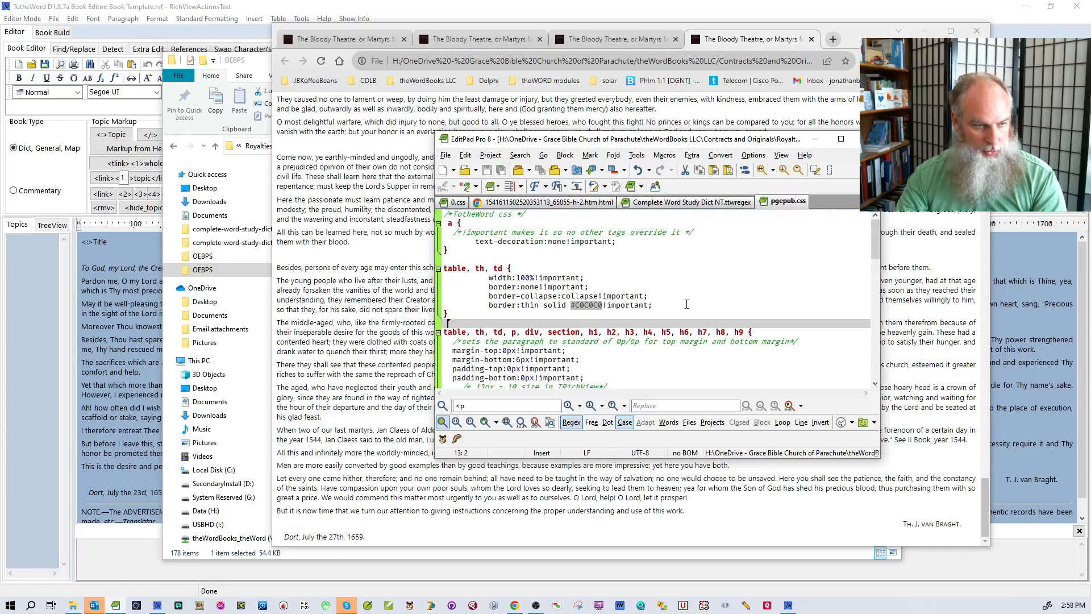
left_click(686, 305)
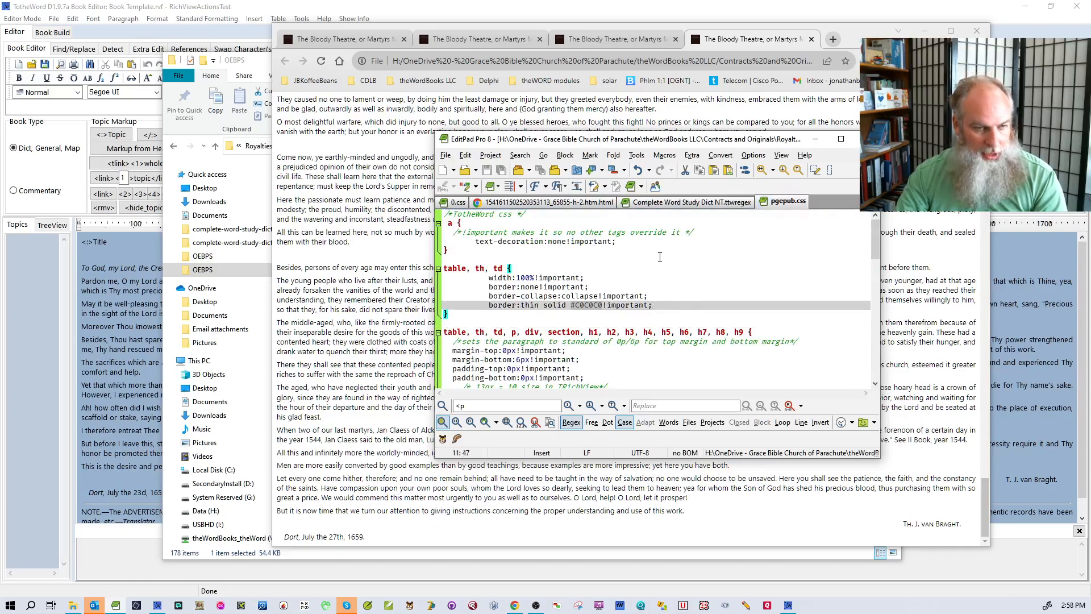
scroll(660, 257, "down", 2)
scroll(561, 260, "down", 1)
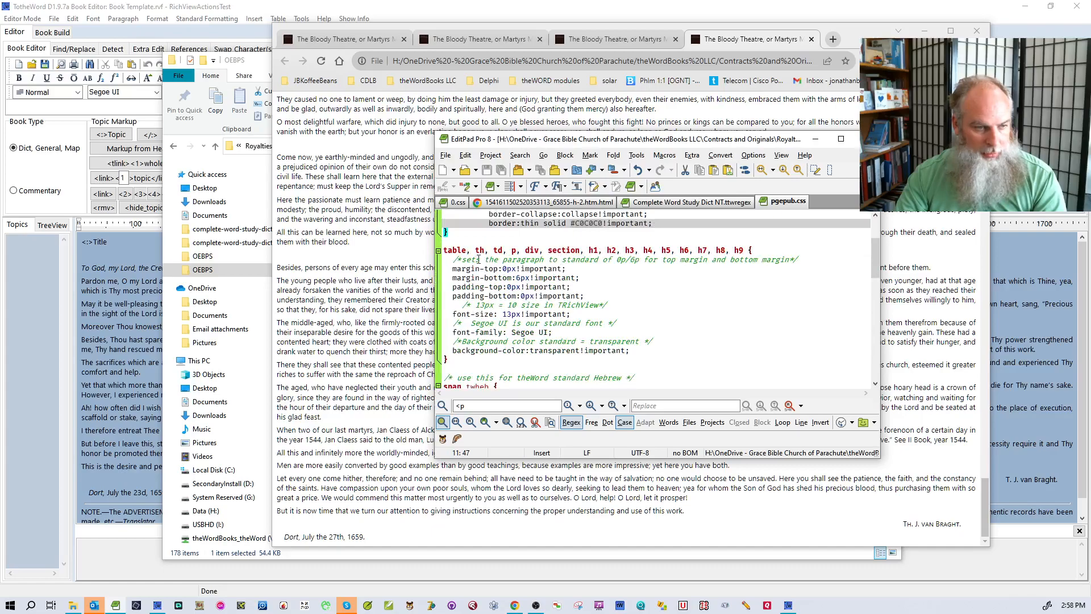
scroll(642, 316, "down", 1)
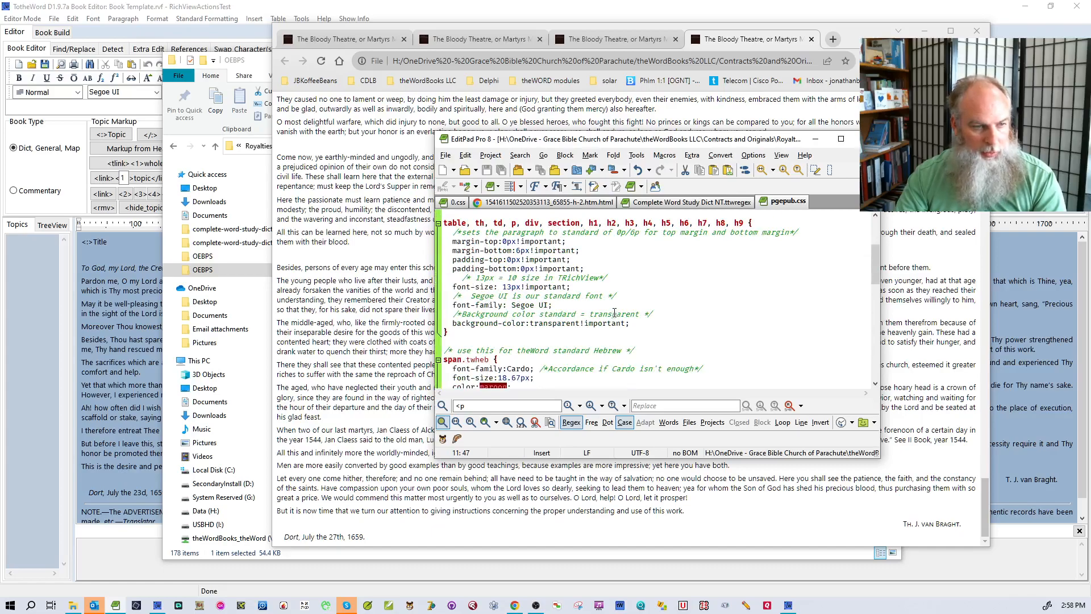
scroll(615, 313, "down", 4)
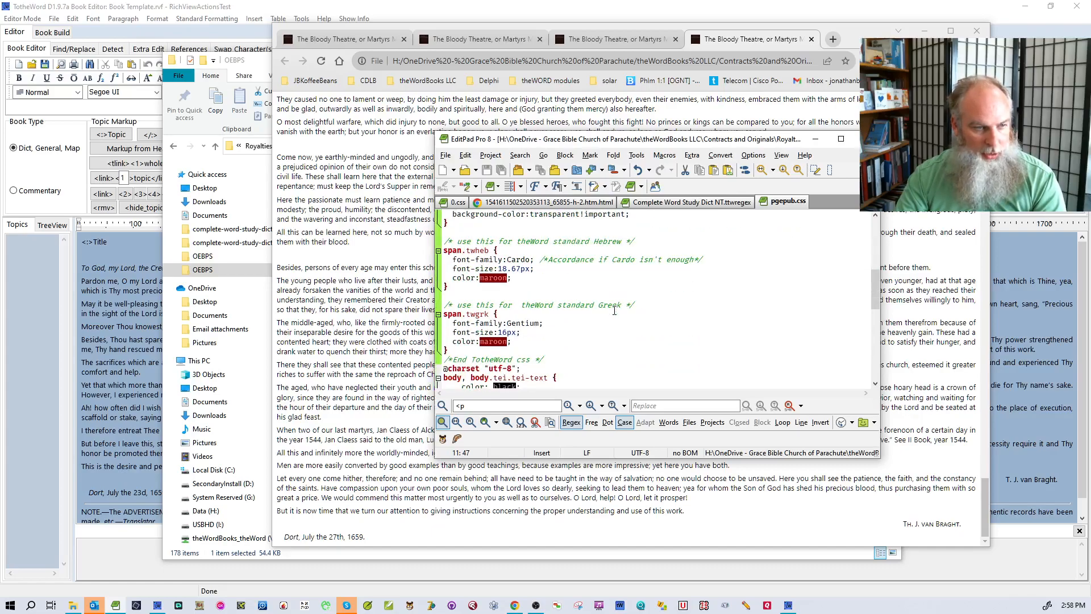
scroll(615, 310, "down", 2)
scroll(613, 295, "down", 2)
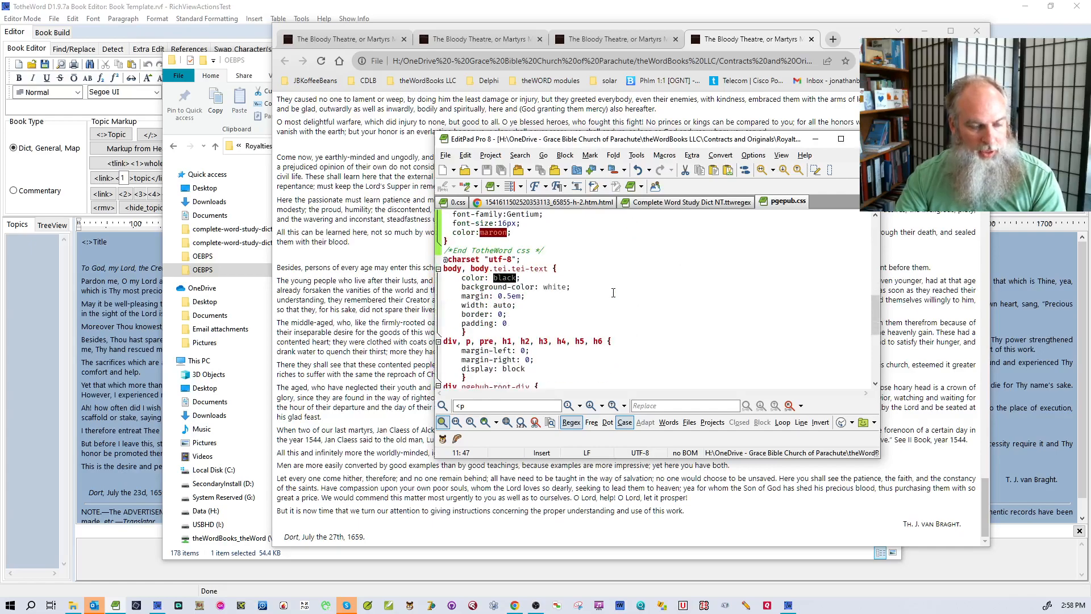
scroll(613, 293, "up", 10)
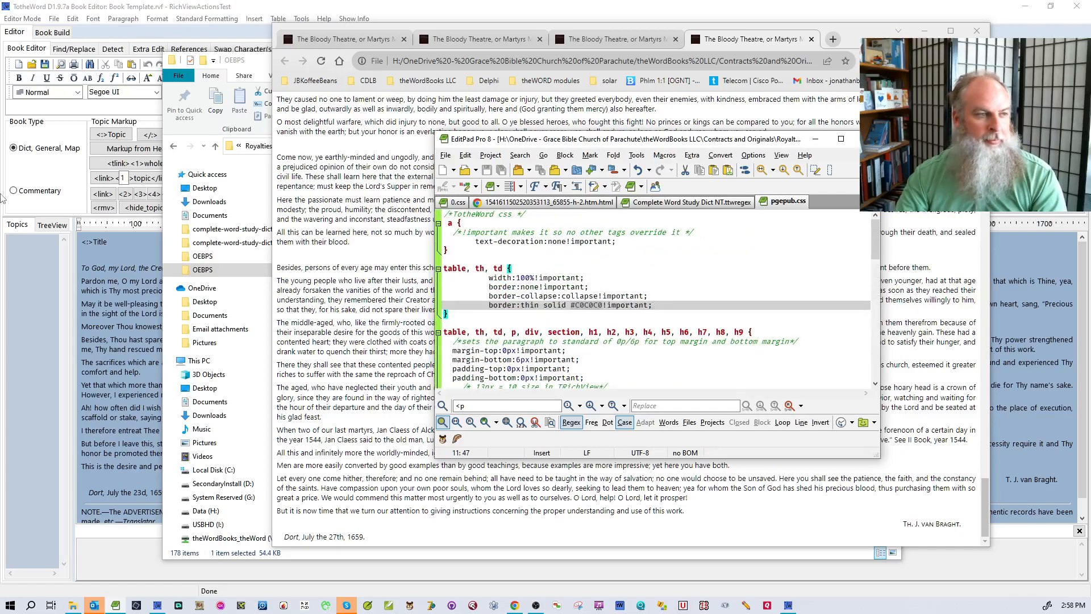
left_click(169, 16)
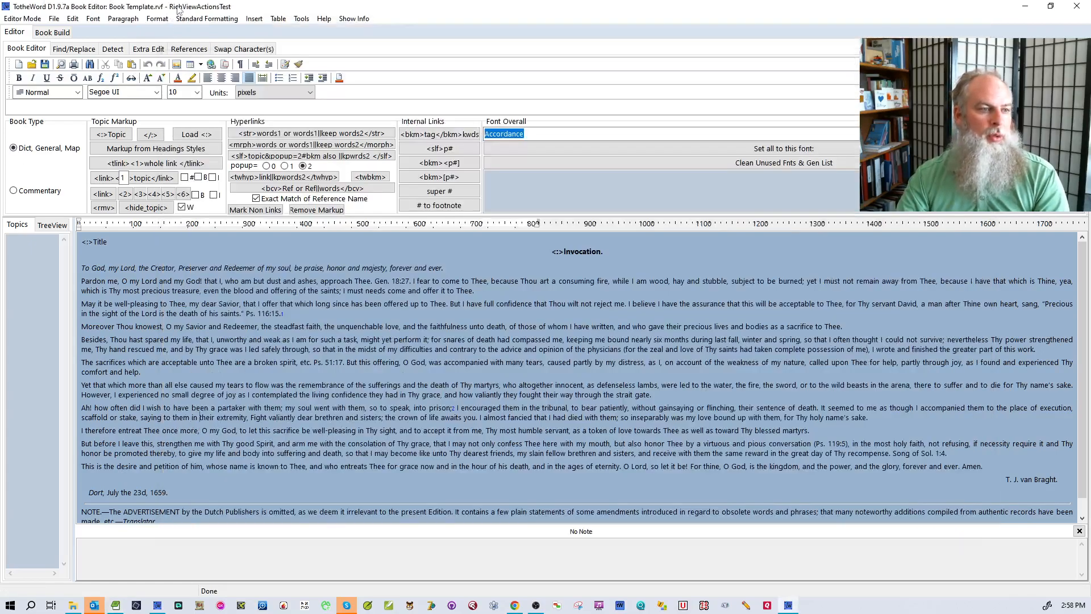
left_click(73, 605)
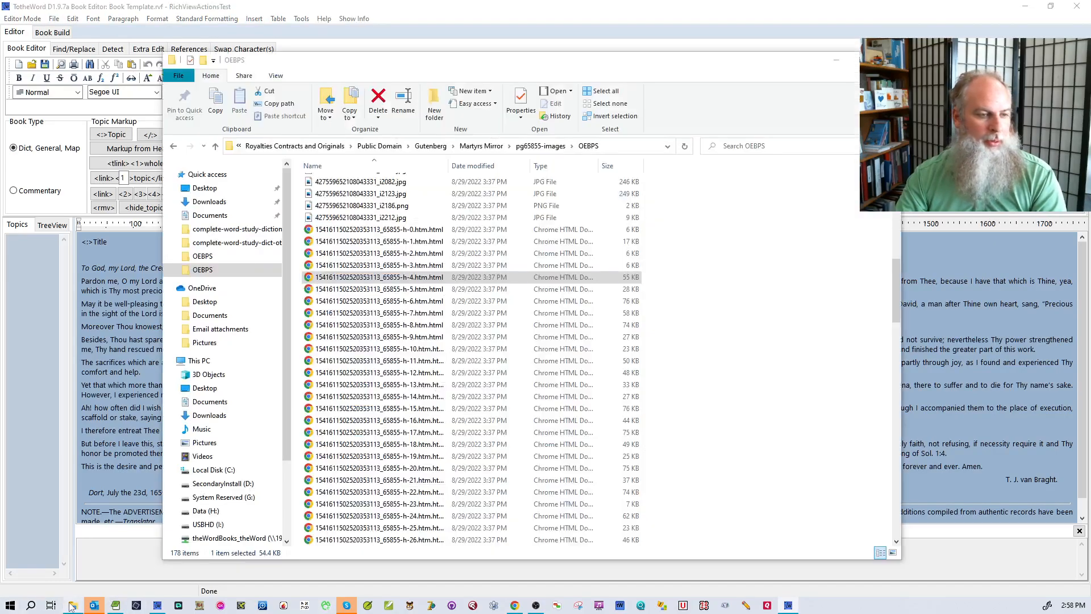
left_click(437, 290)
double_click(436, 289)
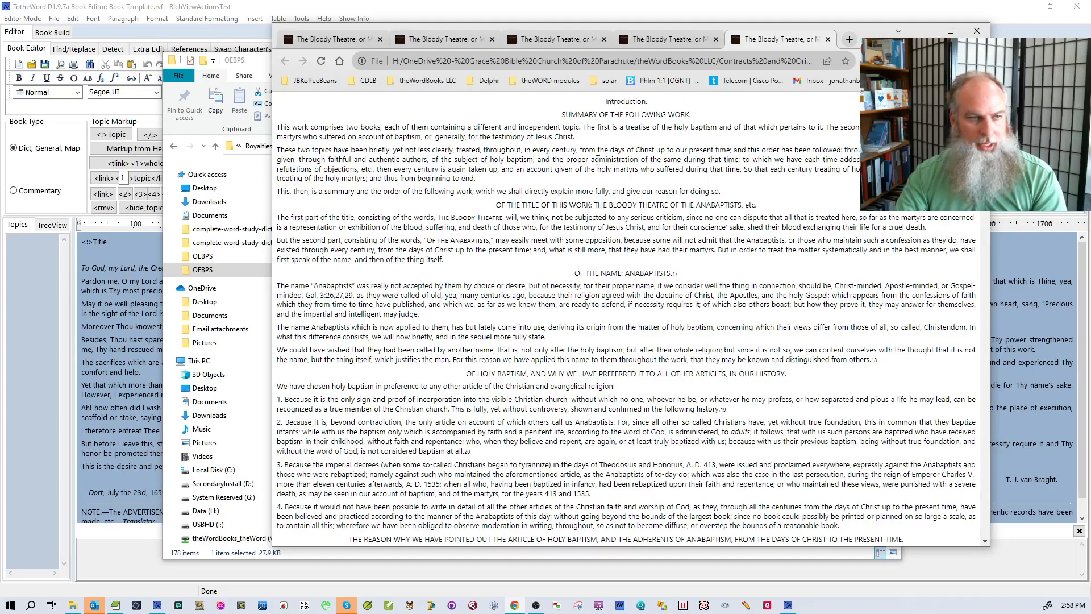
double_click(588, 113)
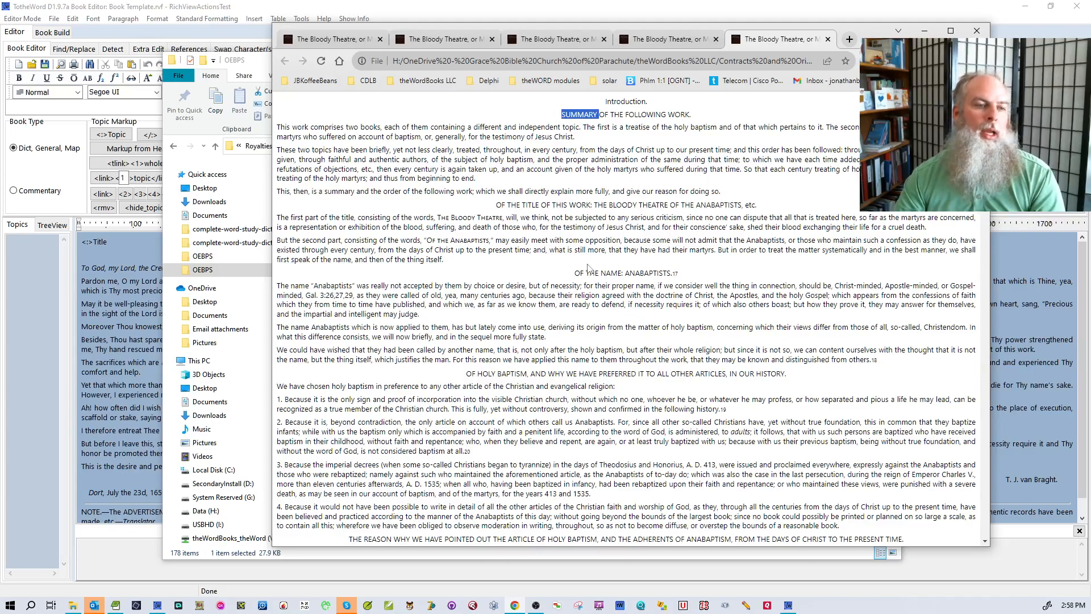
scroll(654, 301, "down", 4)
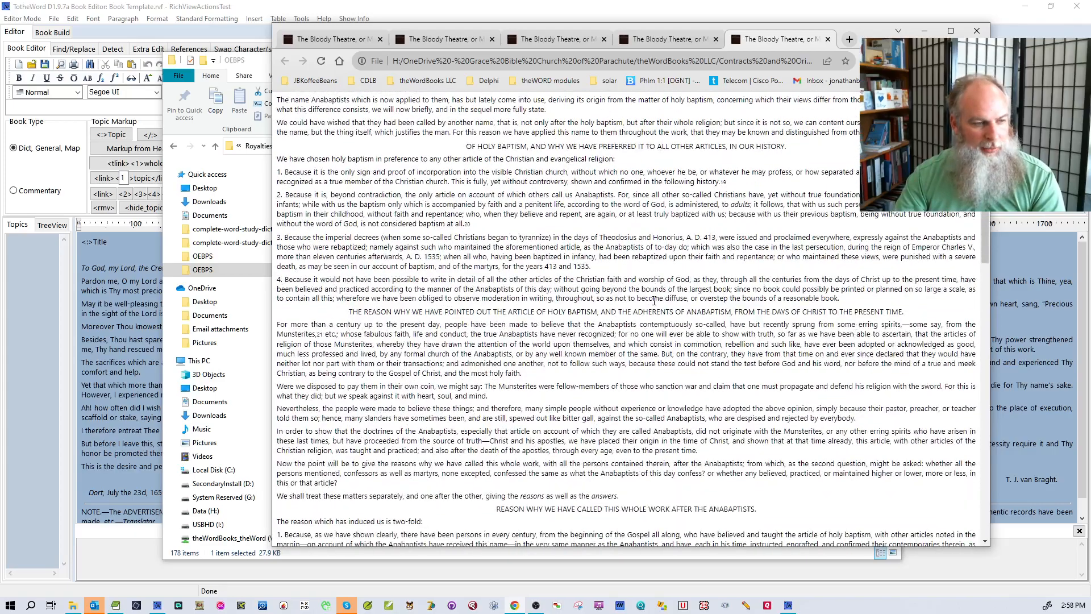
scroll(654, 301, "up", 4)
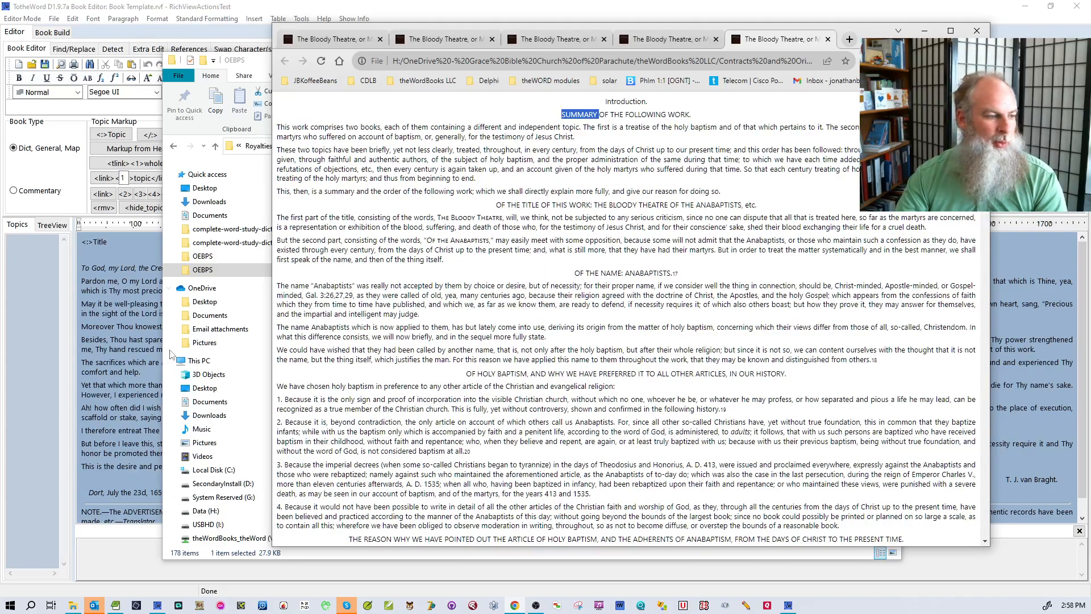
mouse_move(83, 609)
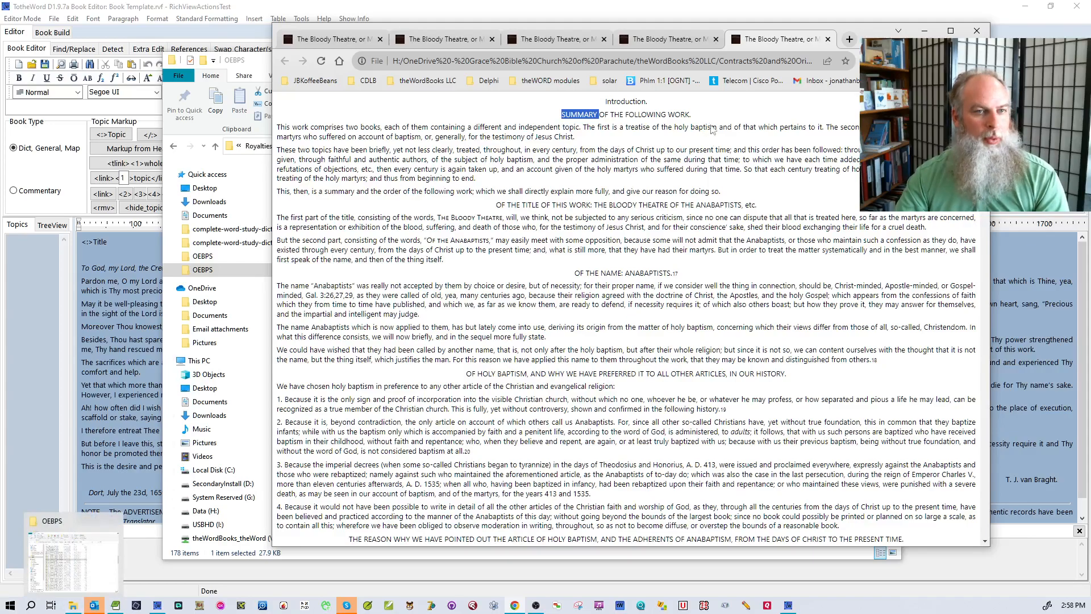
left_click(738, 62)
key("End")
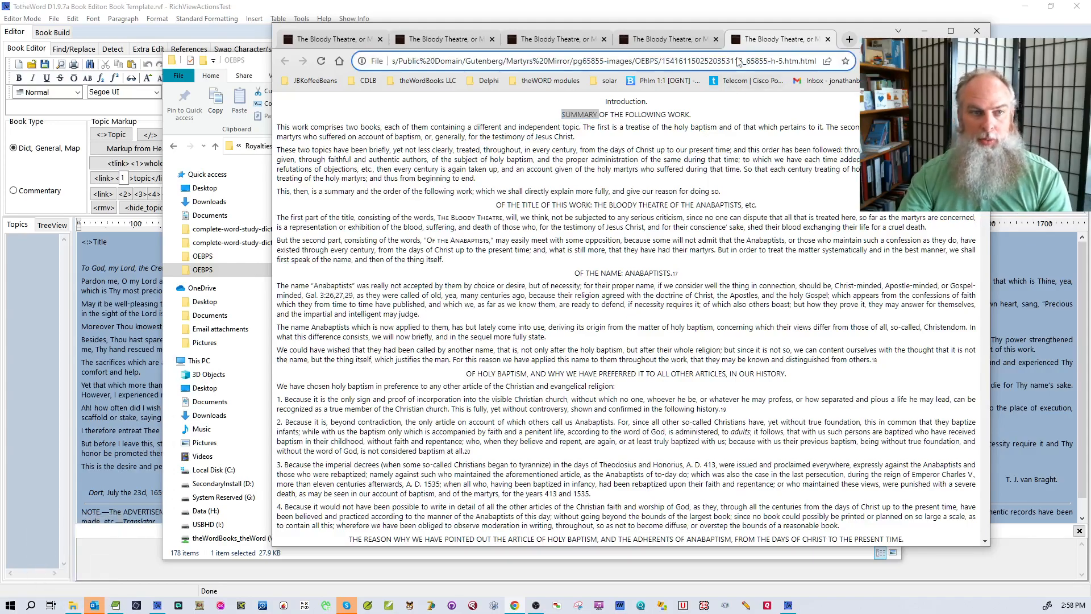
left_click(72, 604)
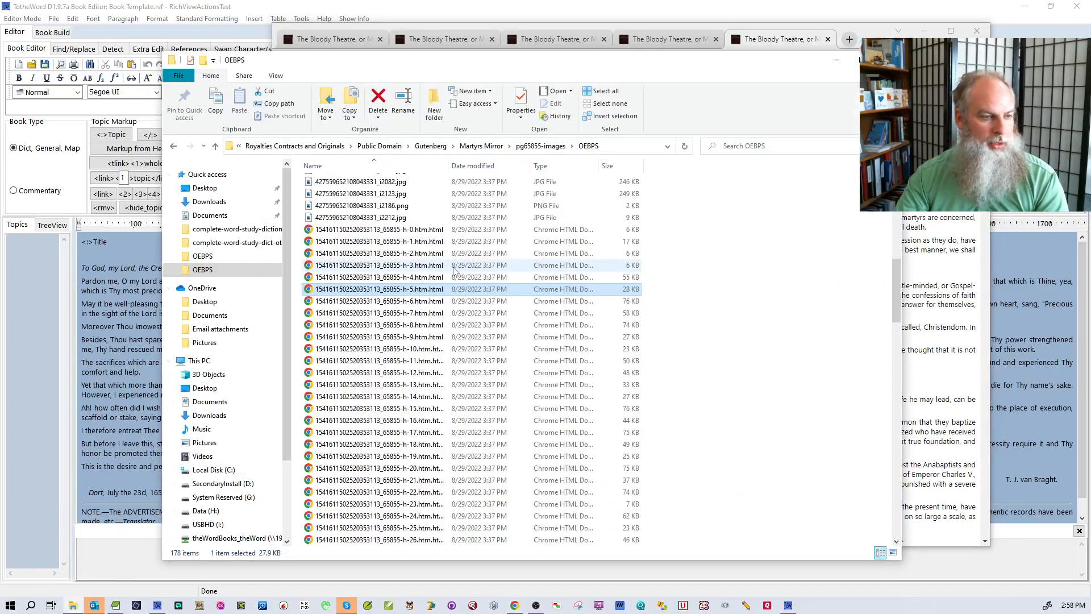
right_click(374, 290)
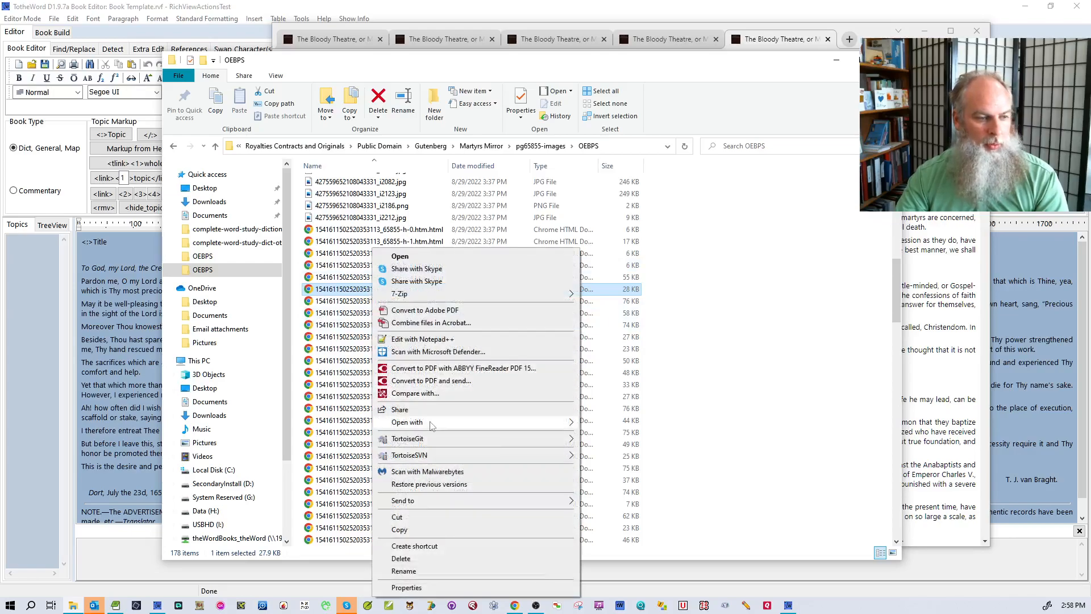
mouse_move(430, 426)
left_click(614, 423)
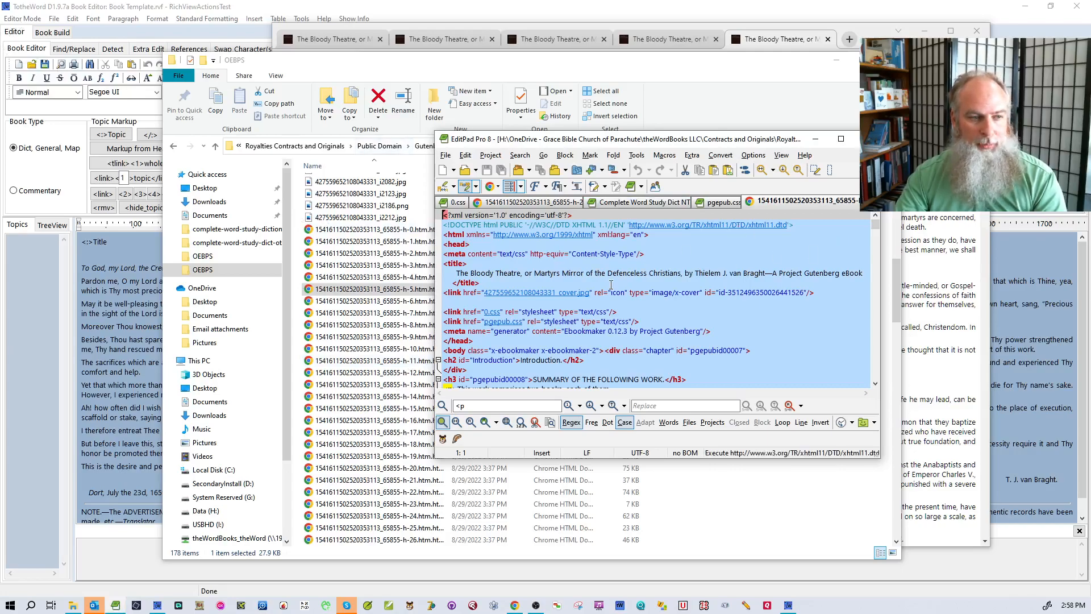
left_click(836, 60)
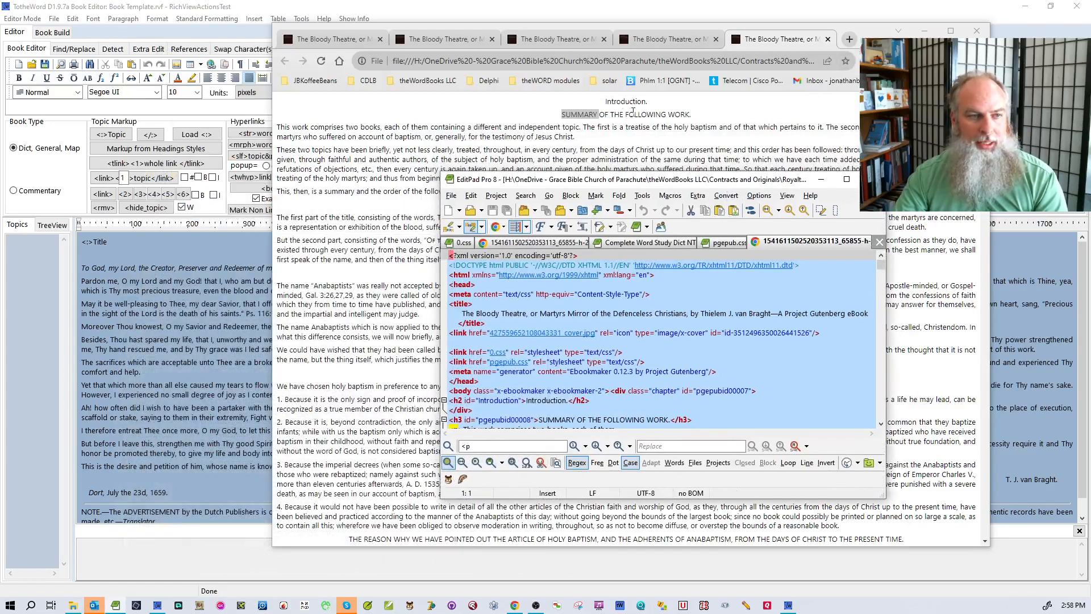
Copy the whole h3 line with id pgepubid00008, SUMMARY OF THE FOLLOWING WORK., from the HTML source.
scroll(692, 316, "down", 2)
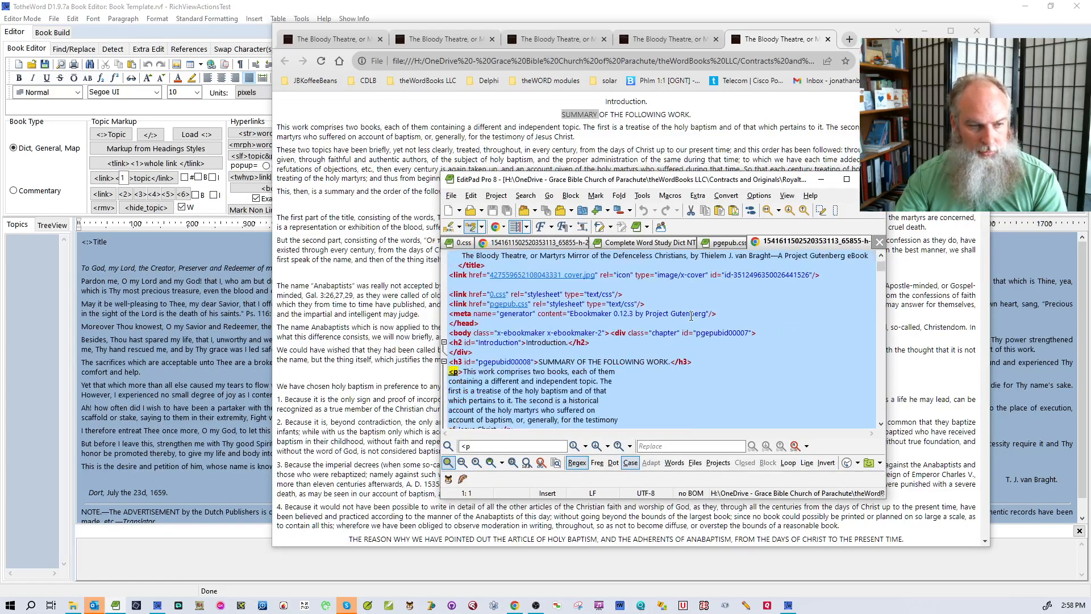
left_click(462, 361)
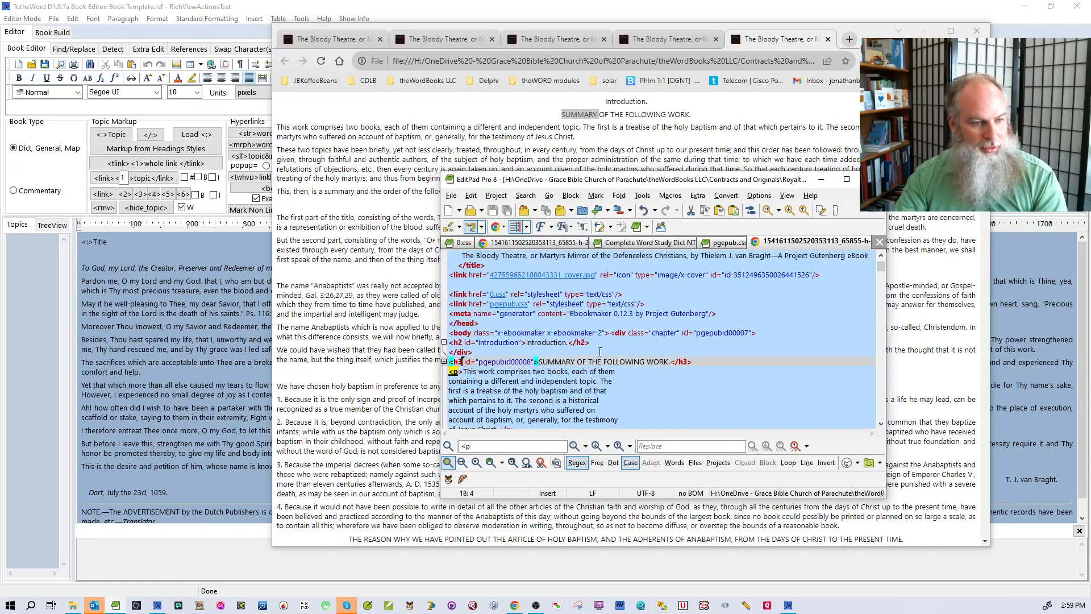
left_click_drag(701, 361, 452, 362)
key("ctrl+c")
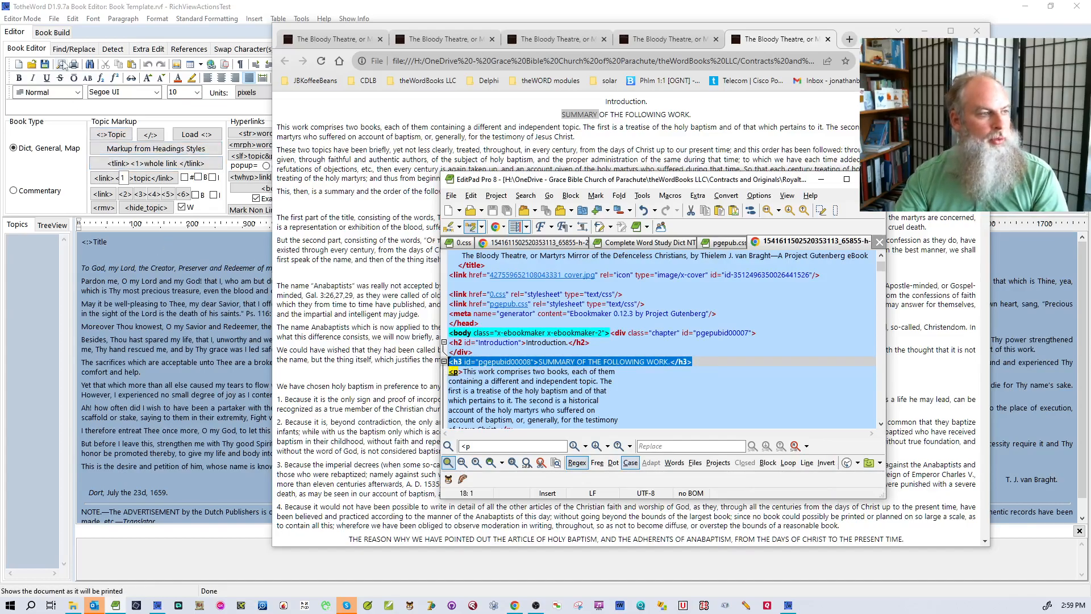
In TotheWord's Regex Editor, add the copied h3 line as a // comment below the h2 rule, headed by the comment ///Convert to <link>.
left_click(31, 19)
left_click(35, 56)
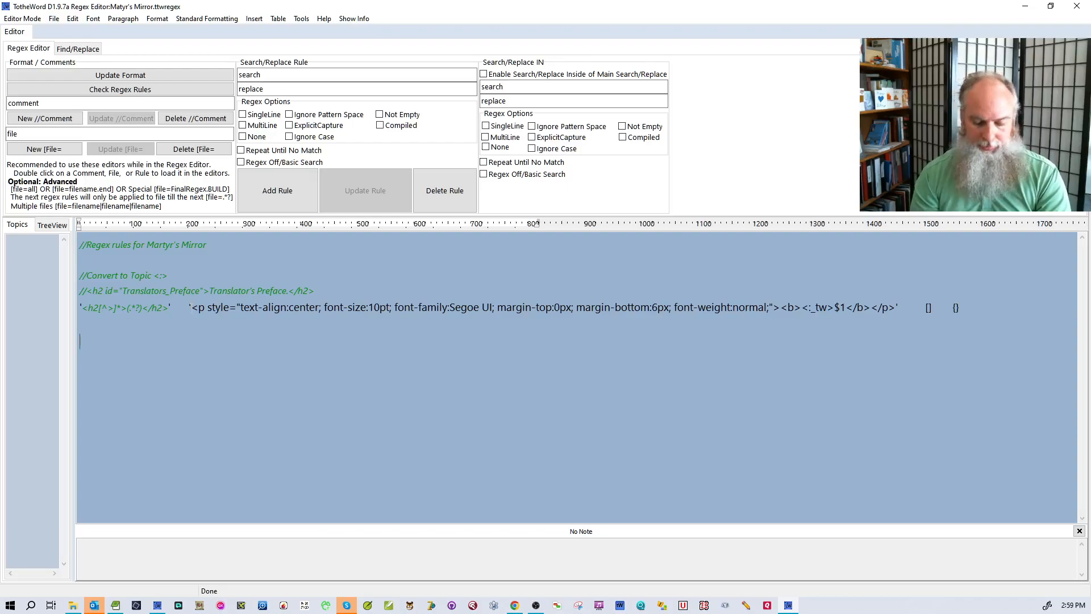
key("ctrl+v")
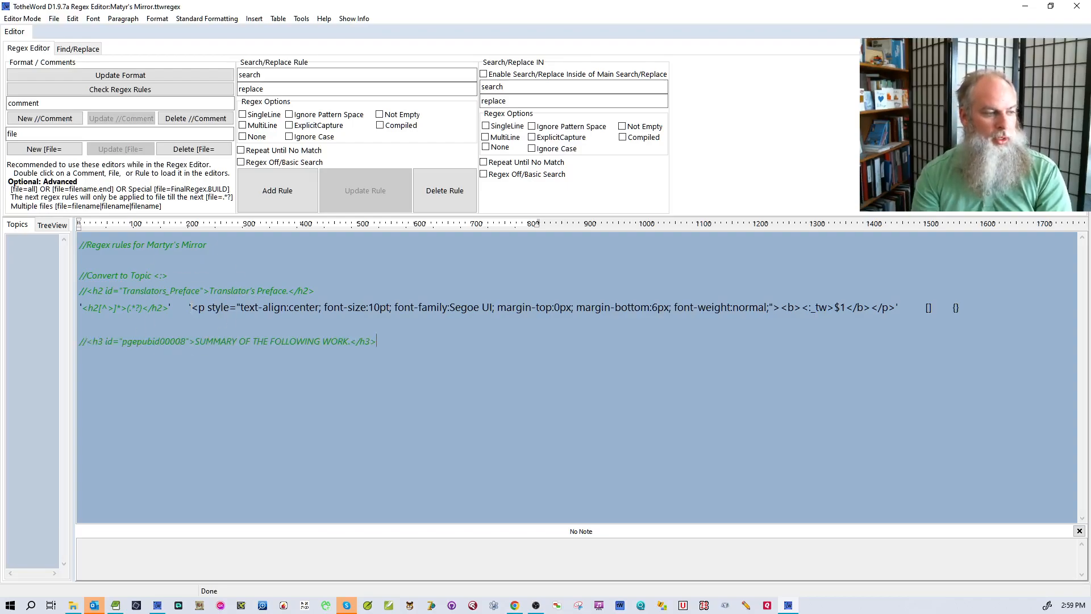
key("Return")
type("///C")
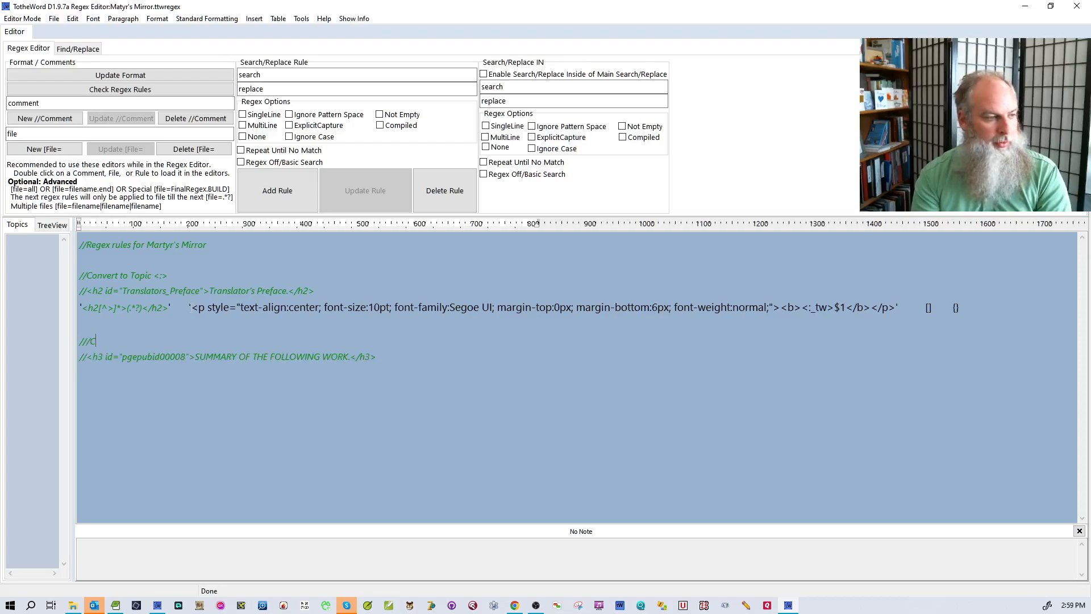
type("onvert to <link>")
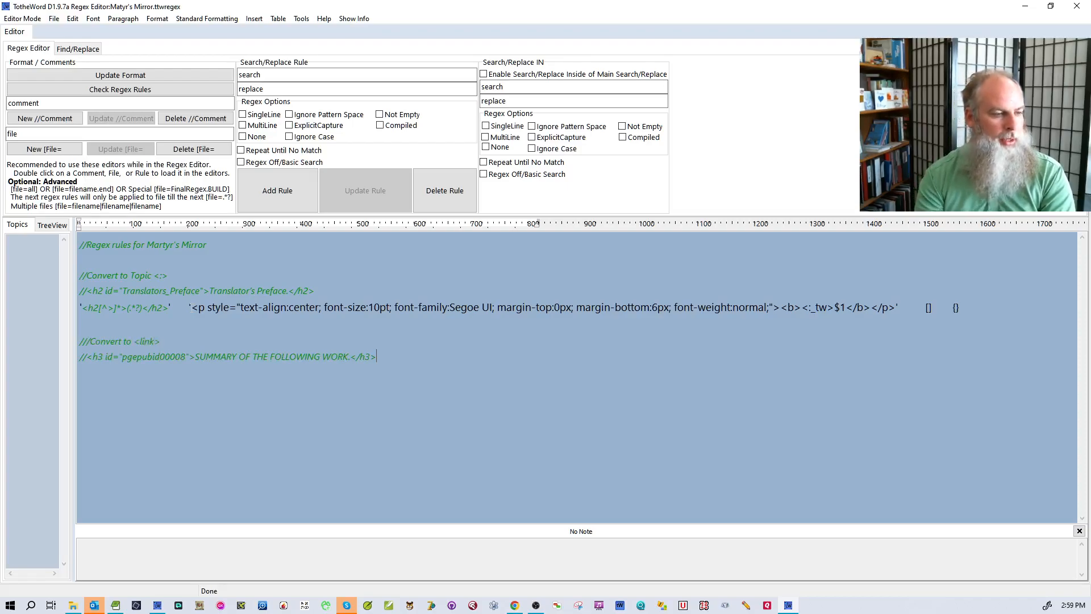
Create a regex rule below the h3 comment with the copied h3 line as its search and the h2 rule's centered-paragraph replacement.
key("ctrl+r")
key("ctrl+v")
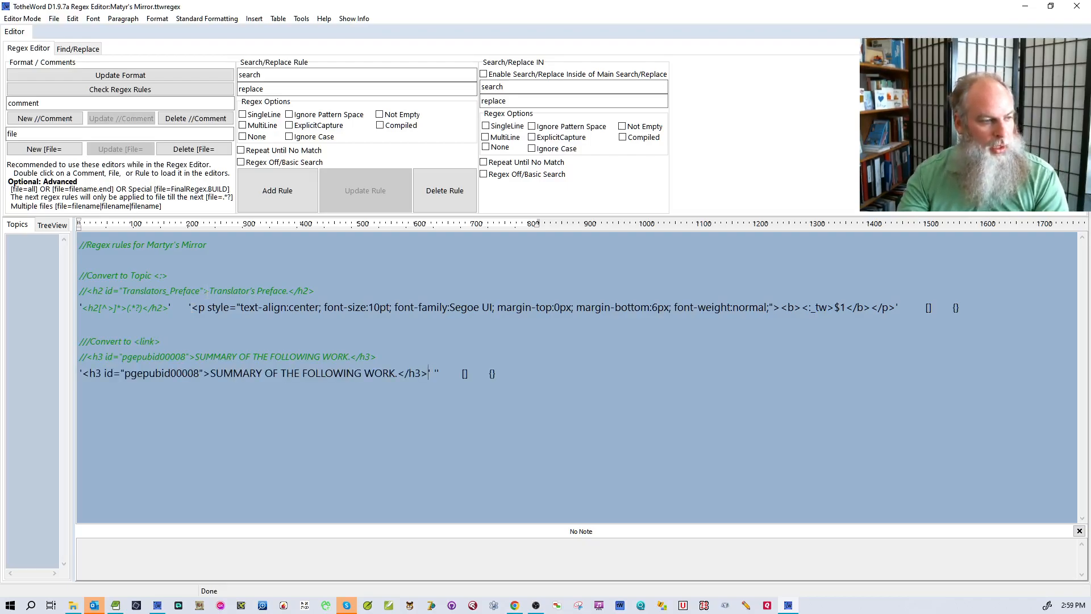
left_click_drag(188, 308, 966, 313)
left_click(724, 390)
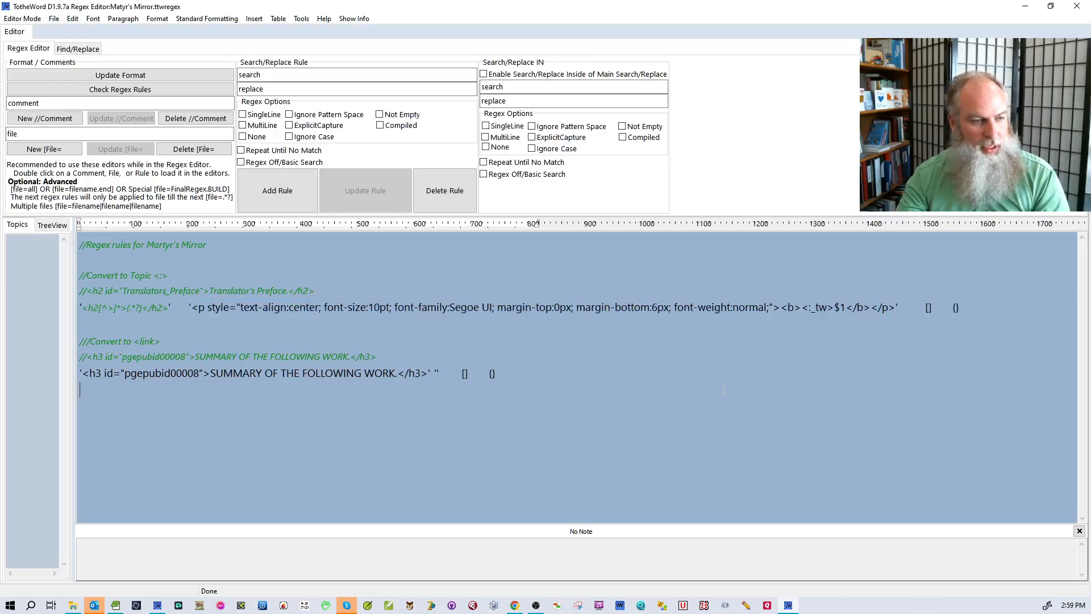
left_click_drag(191, 307, 896, 308)
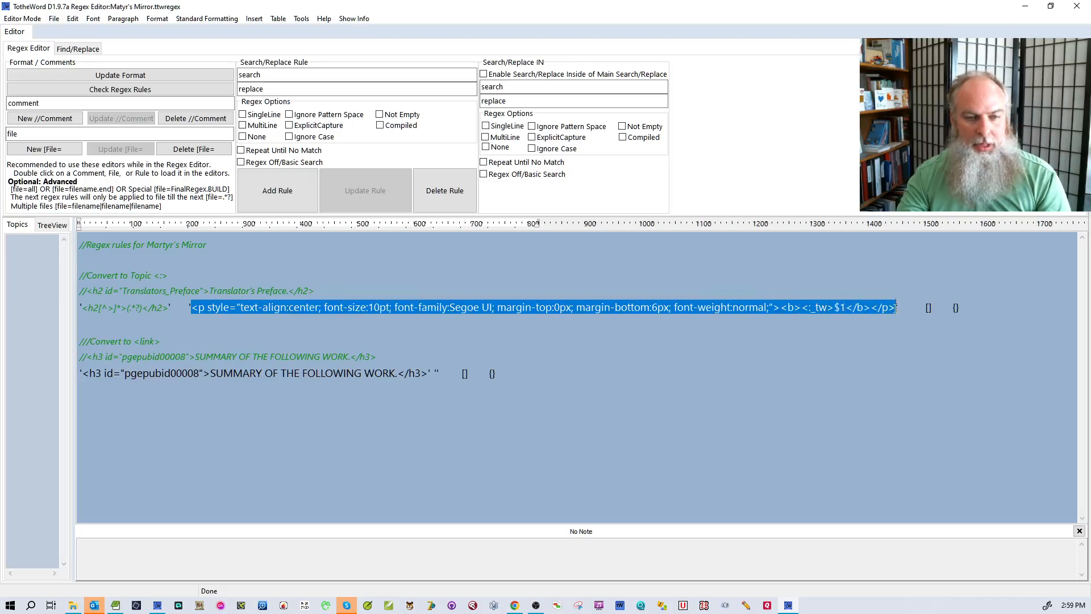
key("ctrl+c")
left_click(436, 374)
key("ctrl+v")
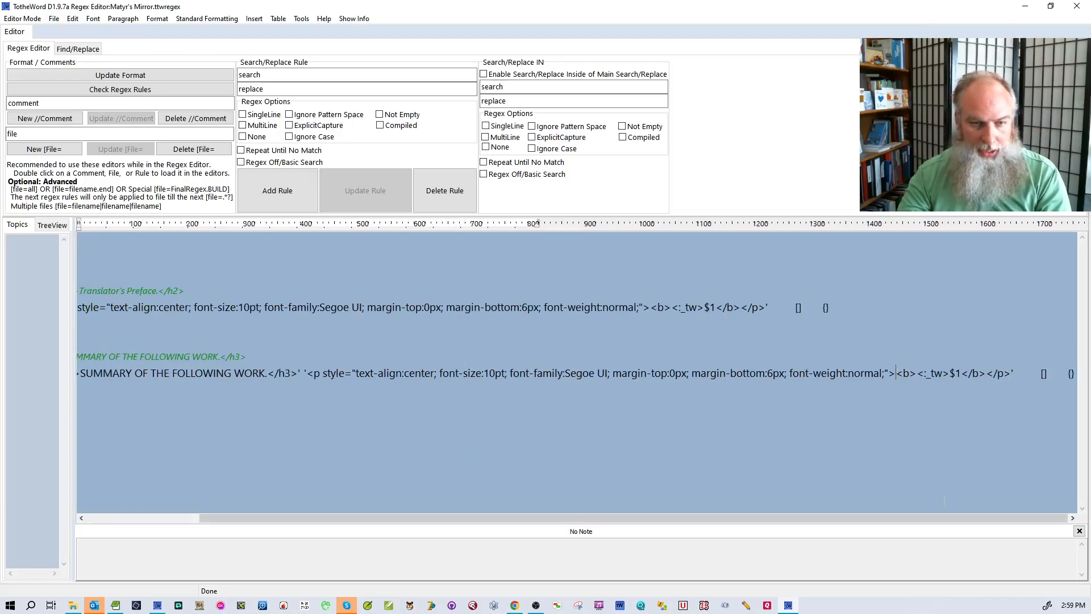
In the h3 rule's replacement, remove the opening <b> and turn the topic tag into <link_tw>$1</link_tw>.
key("BackSpace")
key("BackSpace")
key("BackSpace")
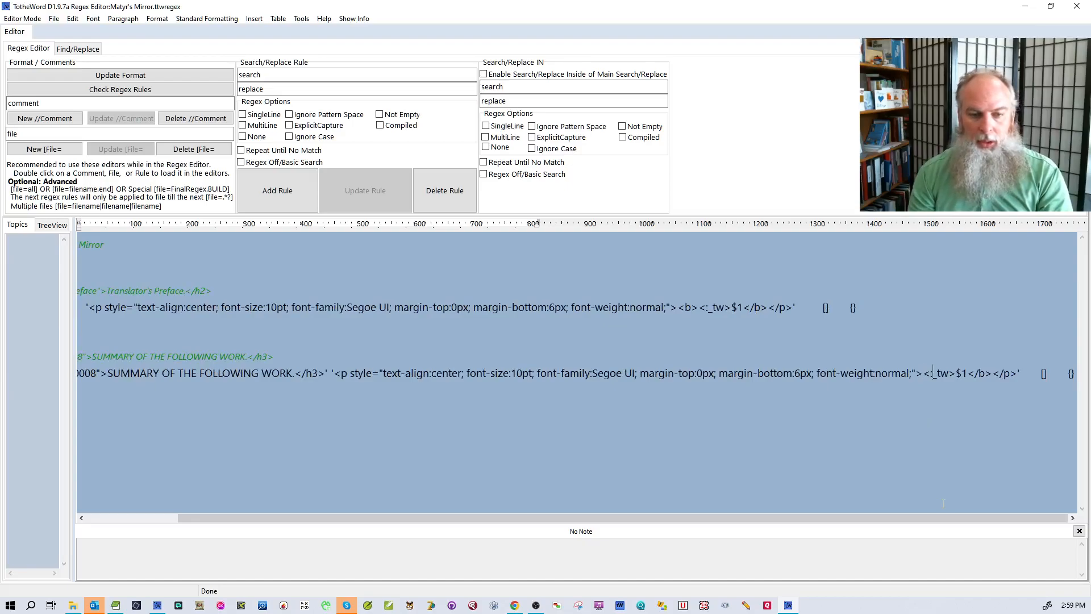
key("Delete")
type("link")
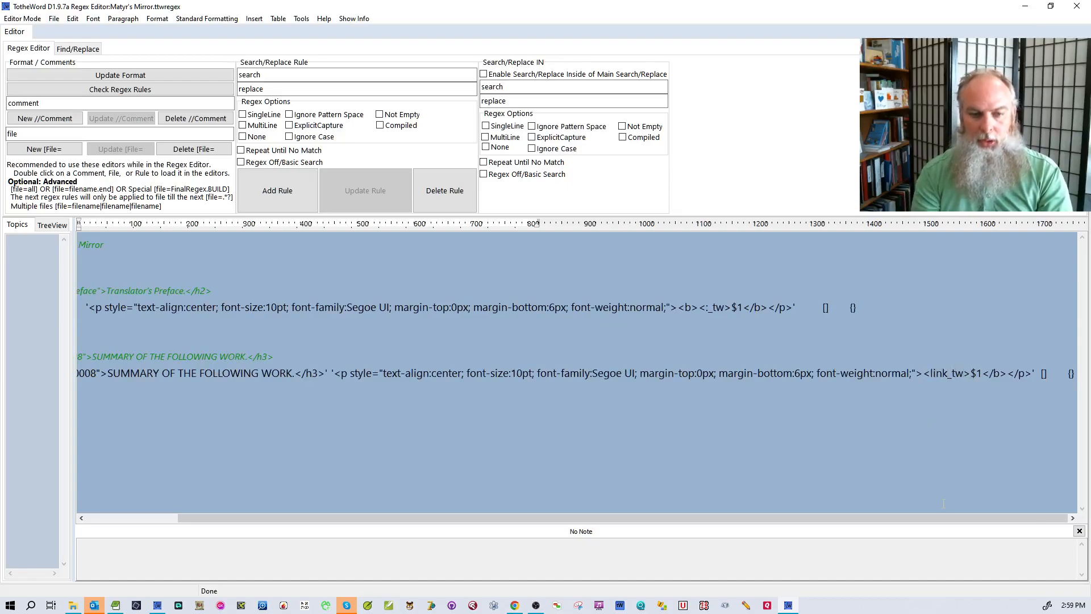
type("</link_tw></")
key("End")
key("Home")
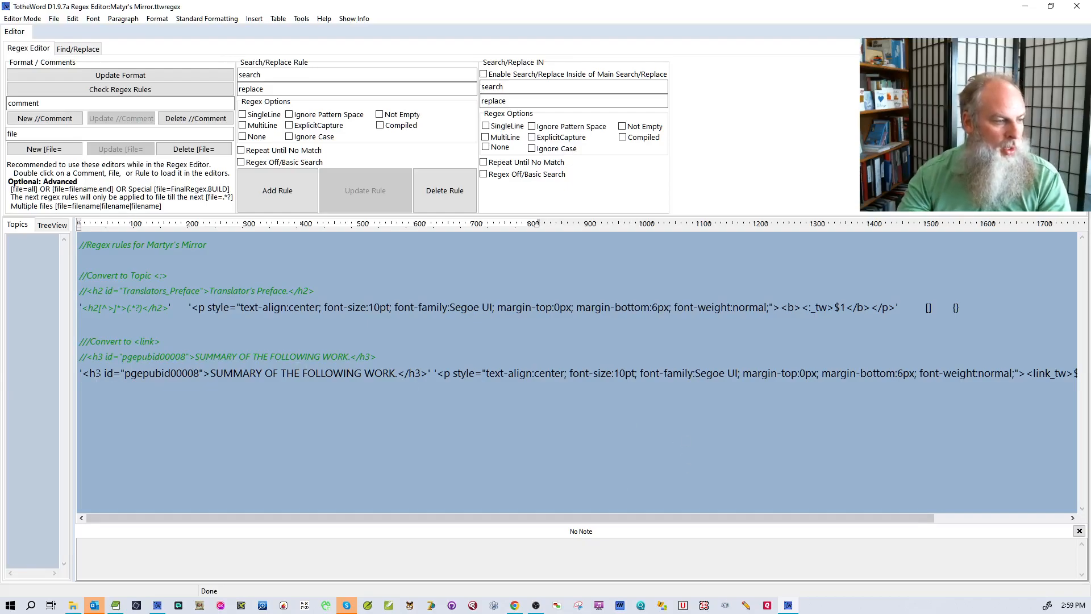
Replace the id attribute in the h3 rule's search pattern with [^>]* so the opening tag reads <h3[^>]*>.
left_click_drag(98, 373, 183, 375)
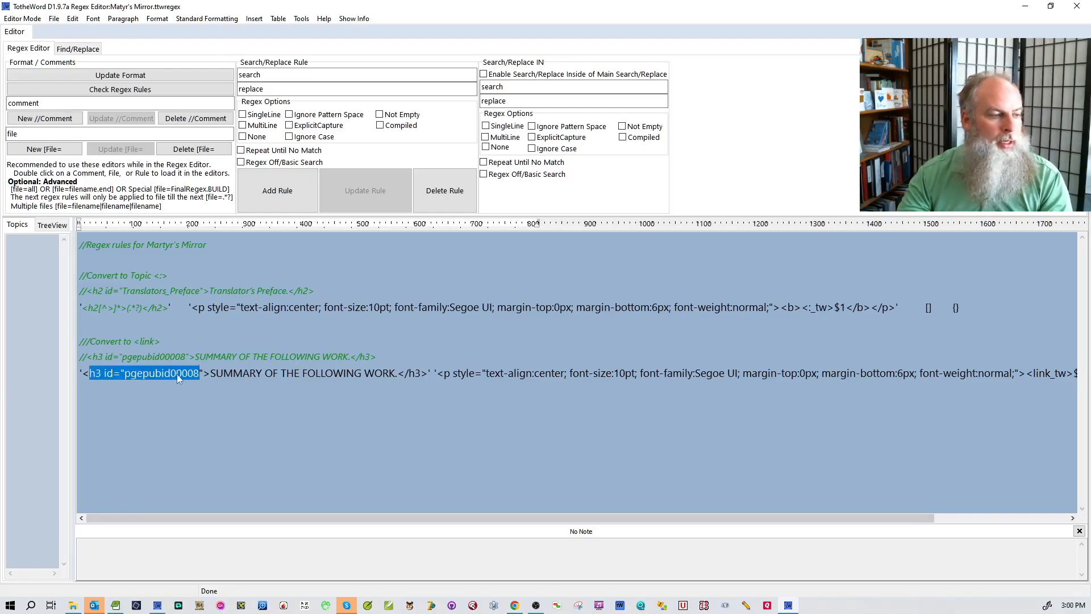
left_click(183, 376)
key("BackSpace")
key("BackSpace")
key("BackSpace")
key("BackSpace")
key("BackSpace")
key("BackSpace")
key("BackSpace")
key("BackSpace")
key("BackSpace")
key("BackSpace")
key("BackSpace")
key("BackSpace")
key("BackSpace")
key("BackSpace")
key("BackSpace")
key("BackSpace")
key("BackSpace")
key("BackSpace")
key("BackSpace")
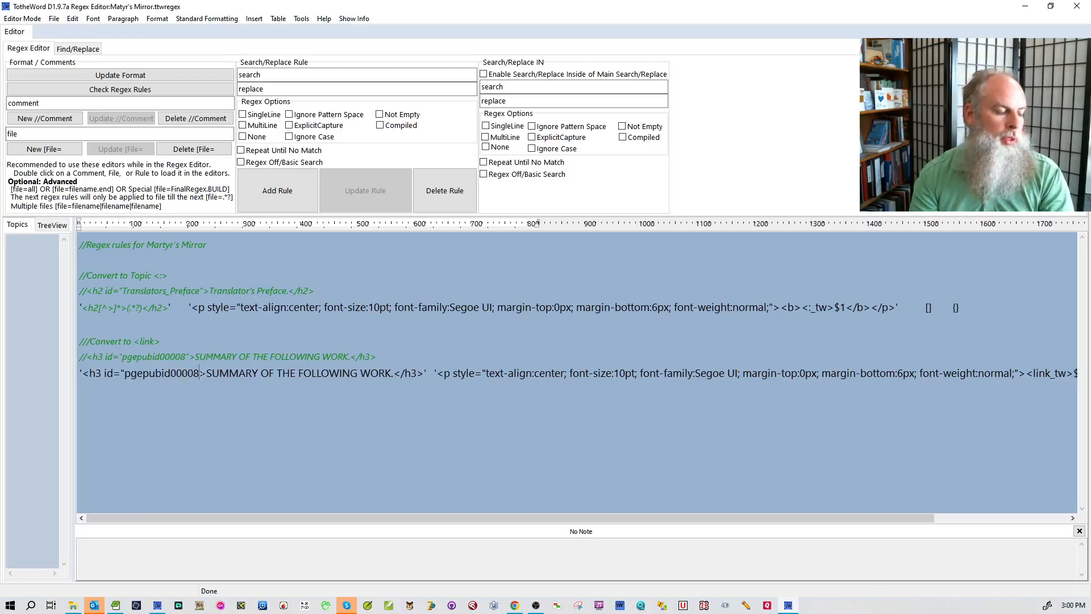
type("[^")
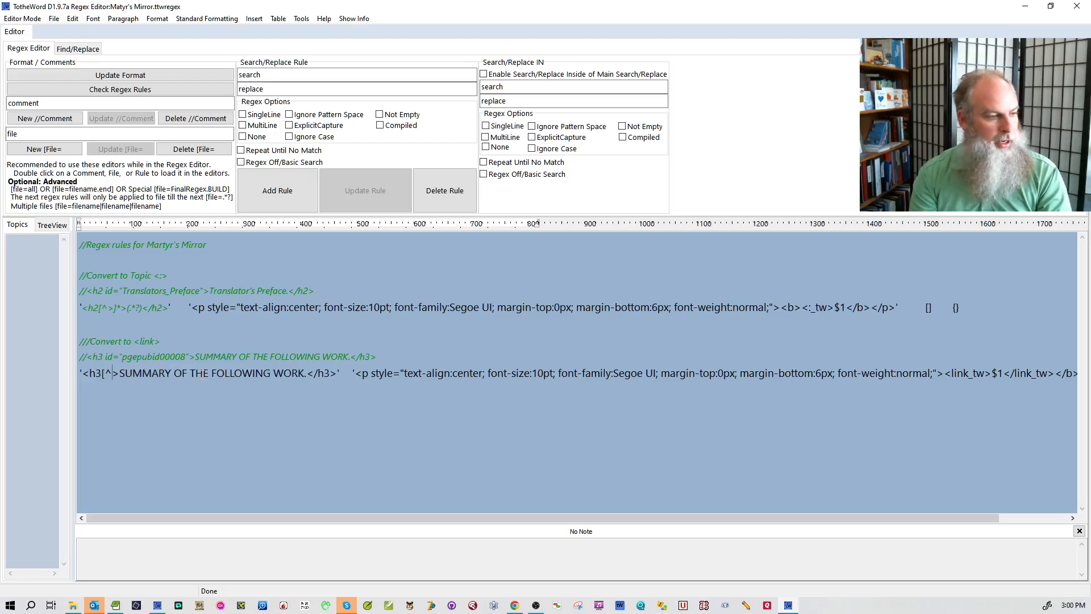
type(">")
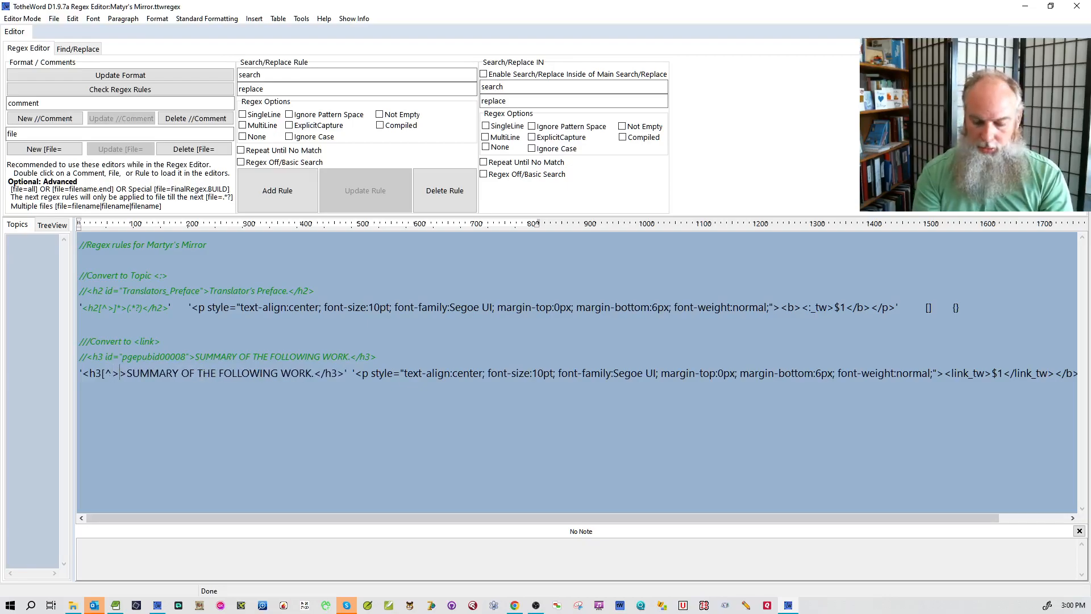
type("]")
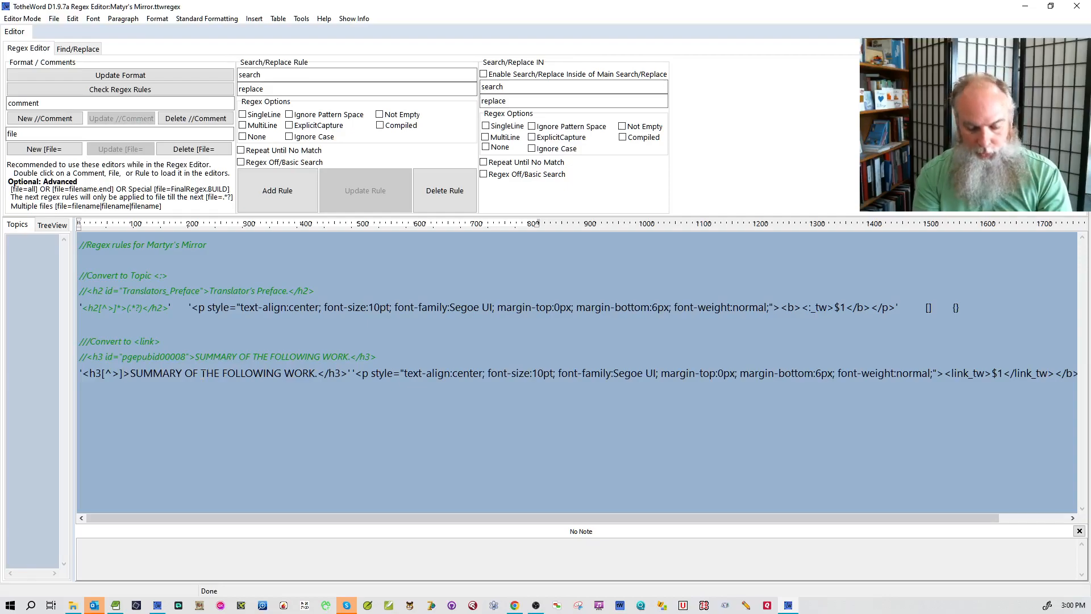
type("*")
Replace the heading text in the h3 search pattern with the capture group (.*?) and save the regex file.
key("shift+Right")
key("shift+Right")
key("shift+Right")
key("shift+Right")
key("shift+Right")
key("shift+Right")
key("shift+Right")
key("shift+Right")
key("shift+Right")
key("shift+Right")
key("shift+Right")
key("shift+Right")
key("shift+Right")
key("shift+Right")
key("shift+Right")
key("shift+Right")
key("shift+Right")
key("shift+Right")
key("shift+Right")
key("shift+Right")
key("shift+Left")
key("shift+Left")
type("(.&?)")
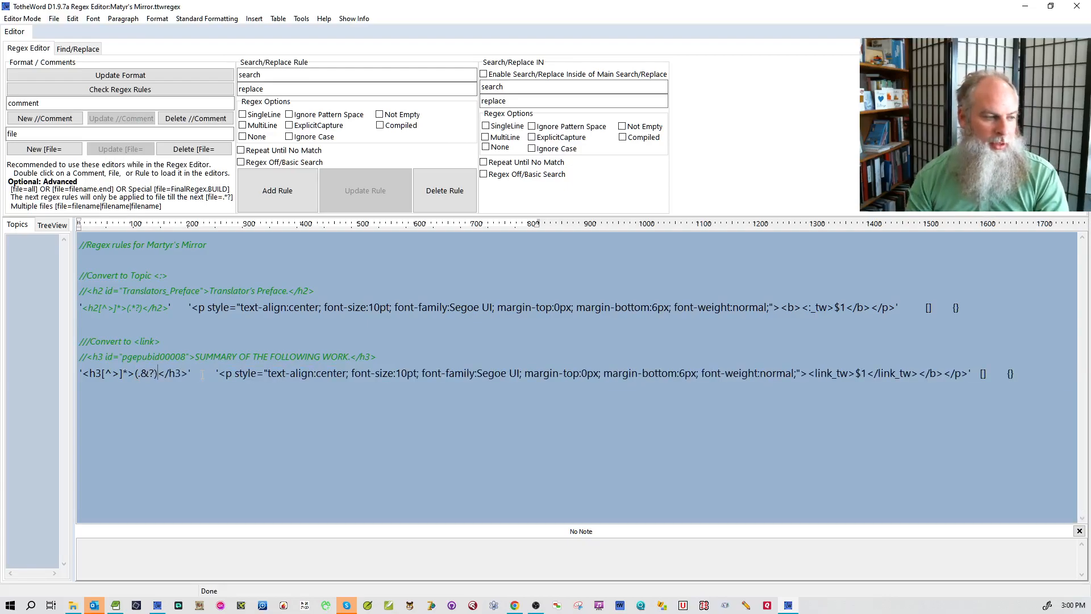
key("BackSpace")
type("*")
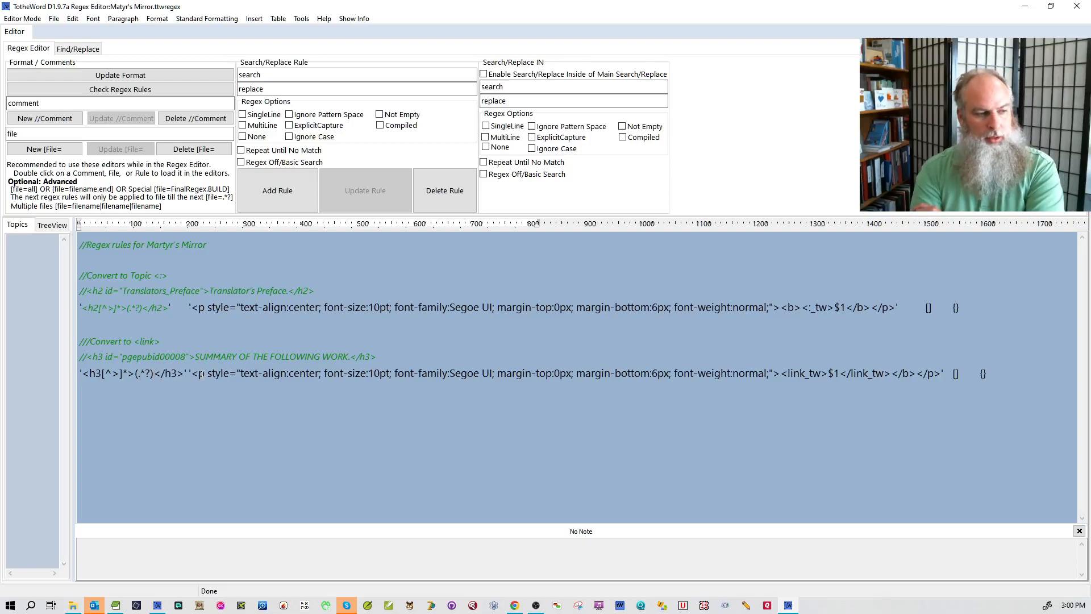
key("ctrl+s")
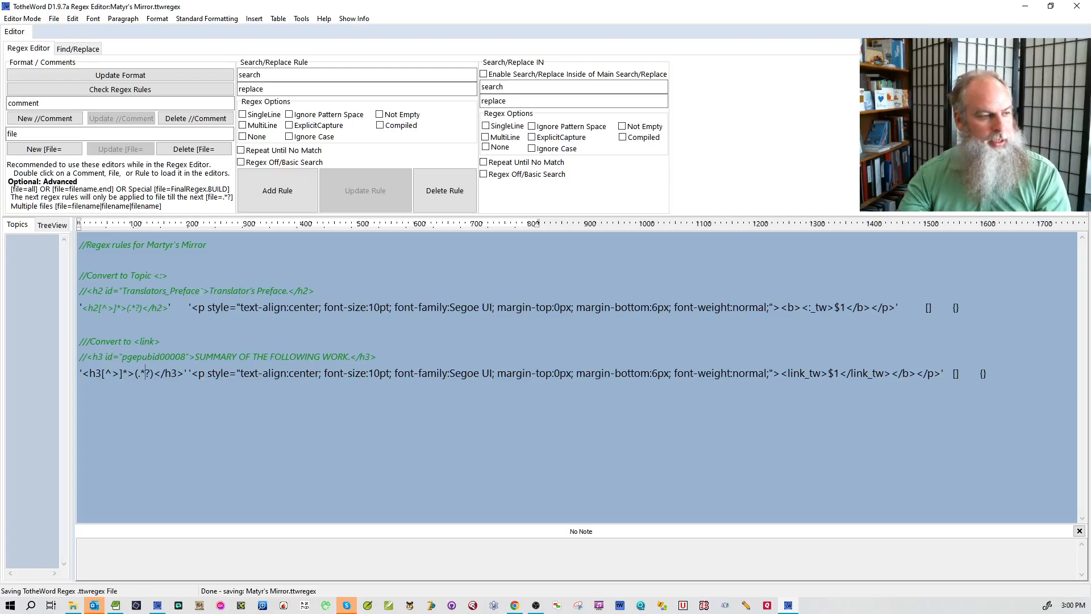
left_click(23, 18)
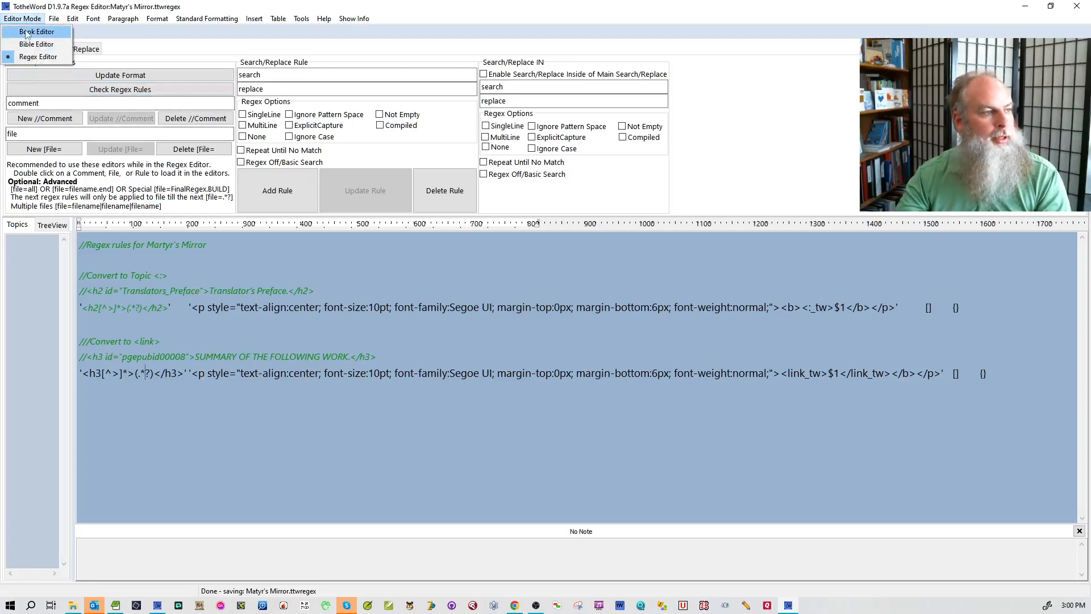
left_click(31, 31)
left_click(553, 345)
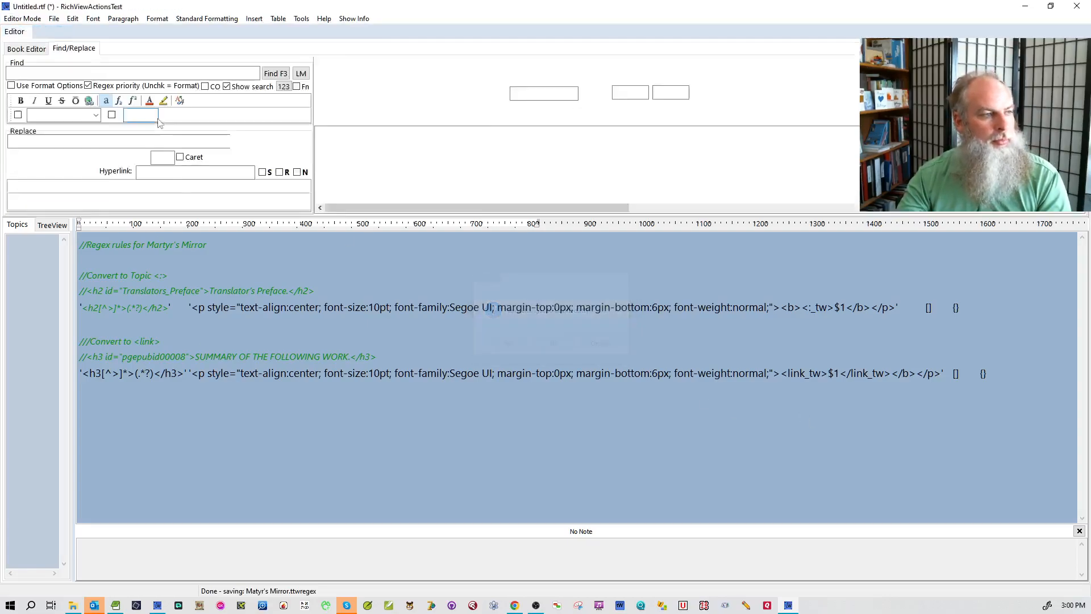
left_click(54, 19)
mouse_move(72, 47)
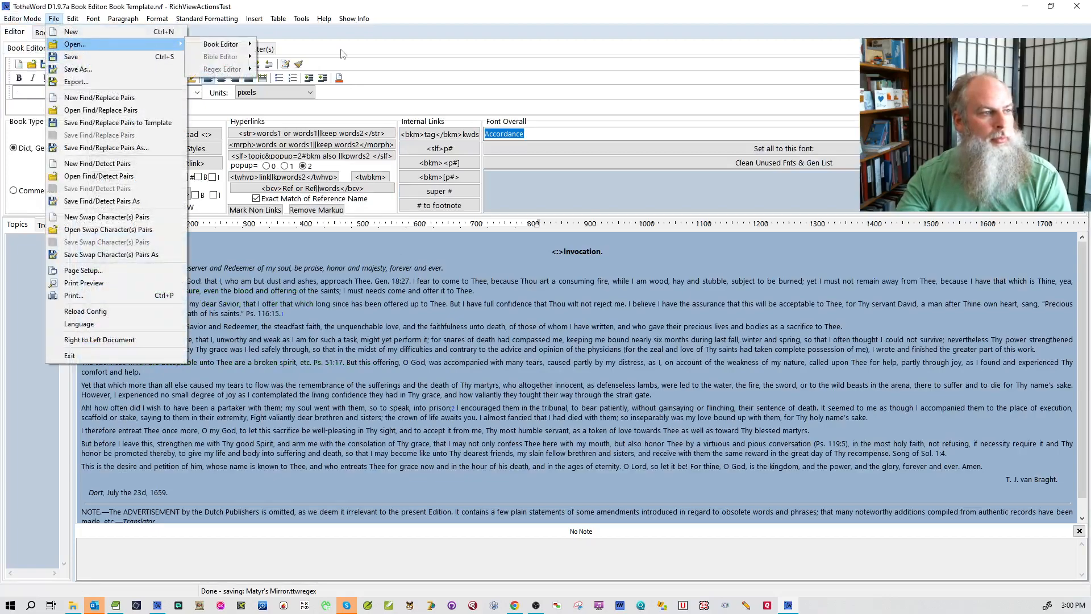
mouse_move(239, 46)
left_click(339, 270)
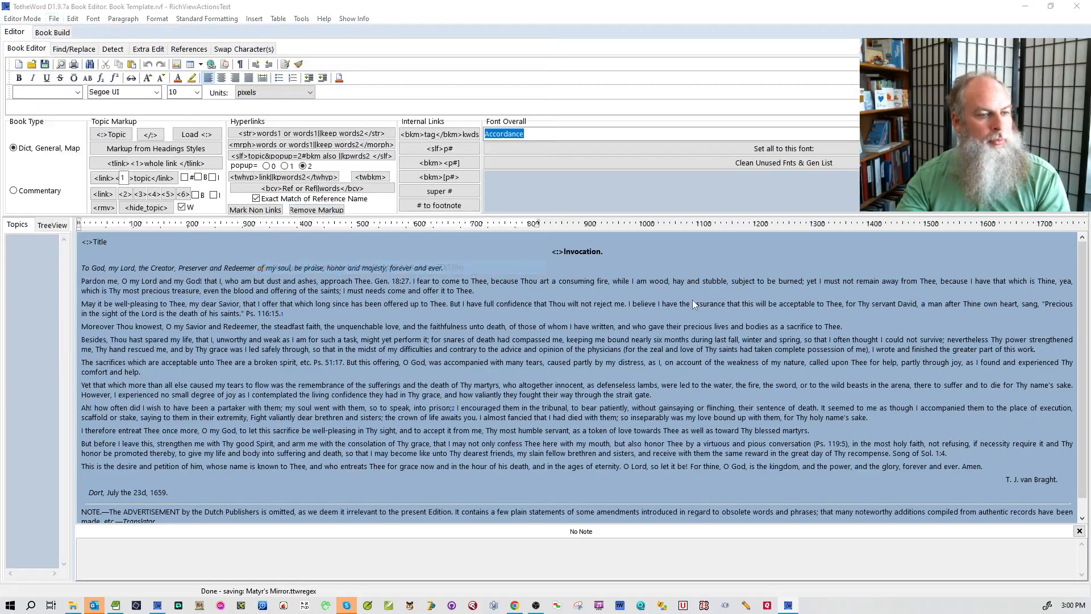
scroll(430, 326, "down", 5)
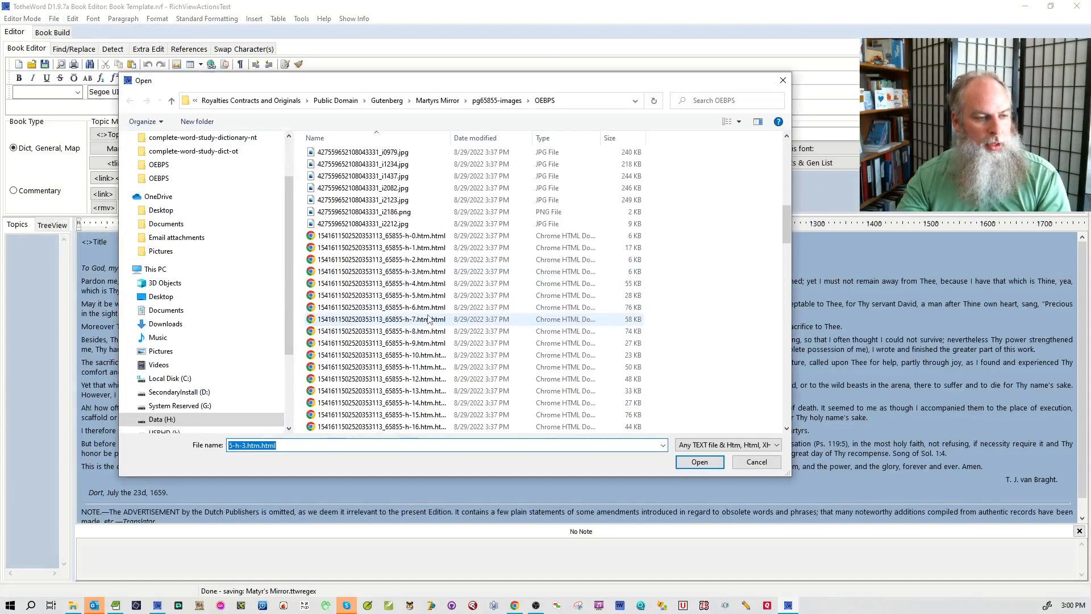
double_click(421, 260)
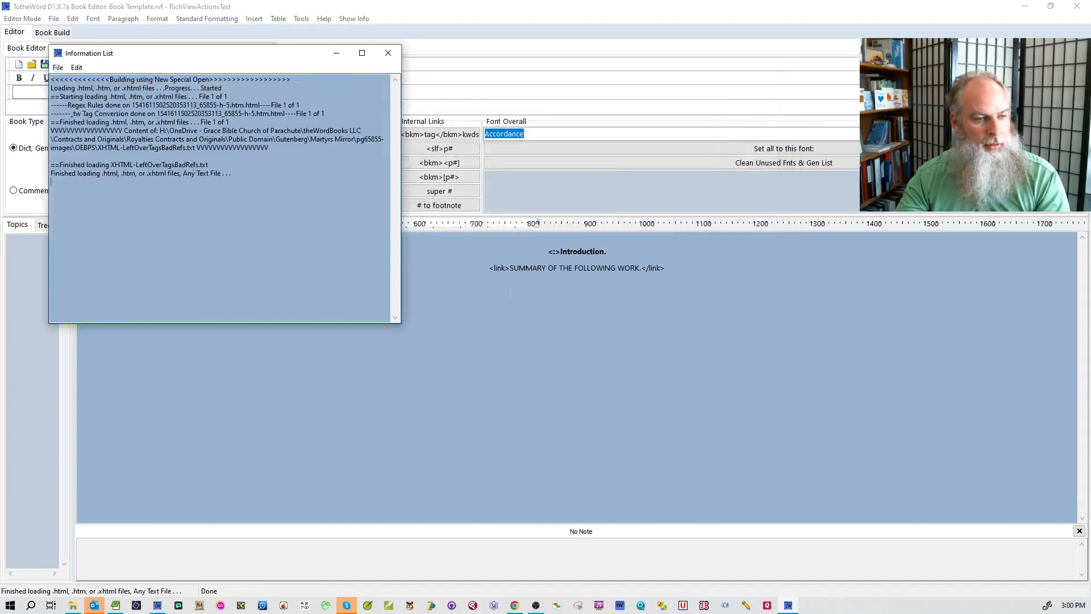
left_click(671, 271)
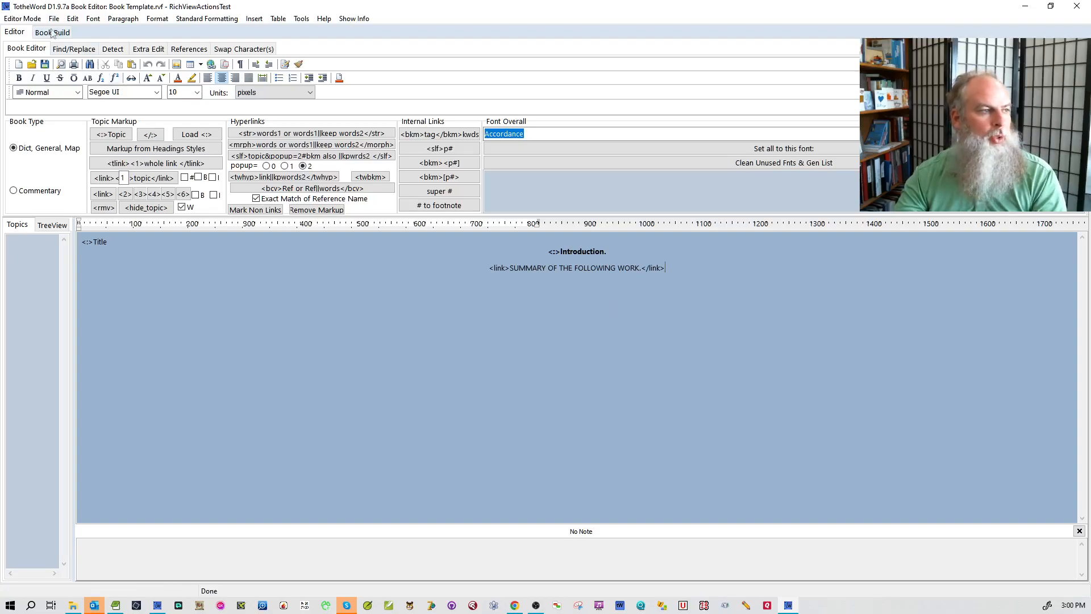
Back in the Regex Editor, add $1 after </link_tw> in the h3 replacement, delete the stray </b>, and save the rules.
left_click(22, 19)
left_click(38, 57)
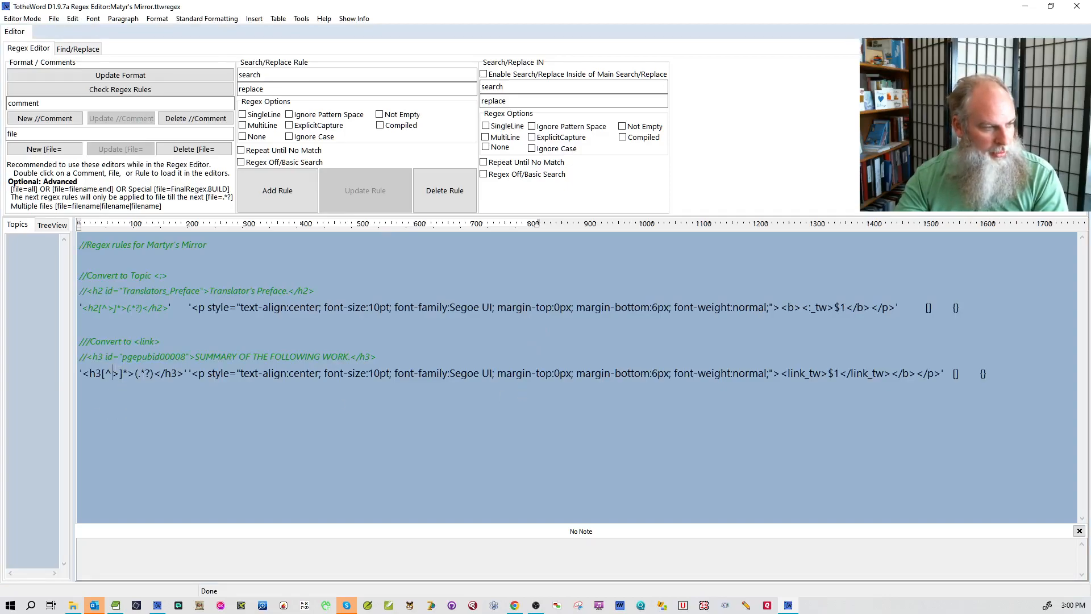
left_click(190, 374)
key("BackSpace")
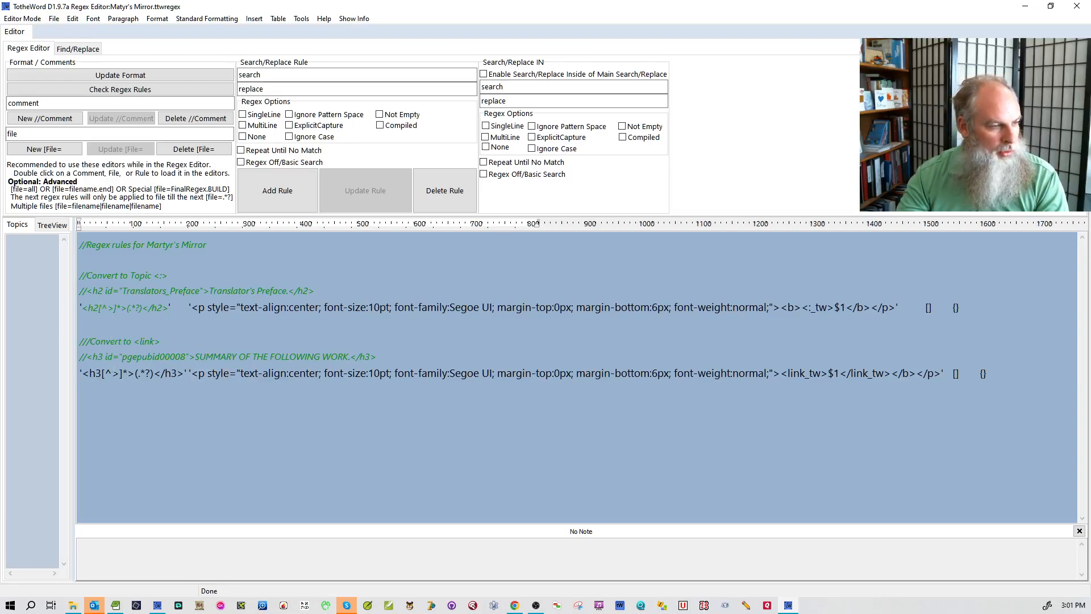
left_click(123, 373)
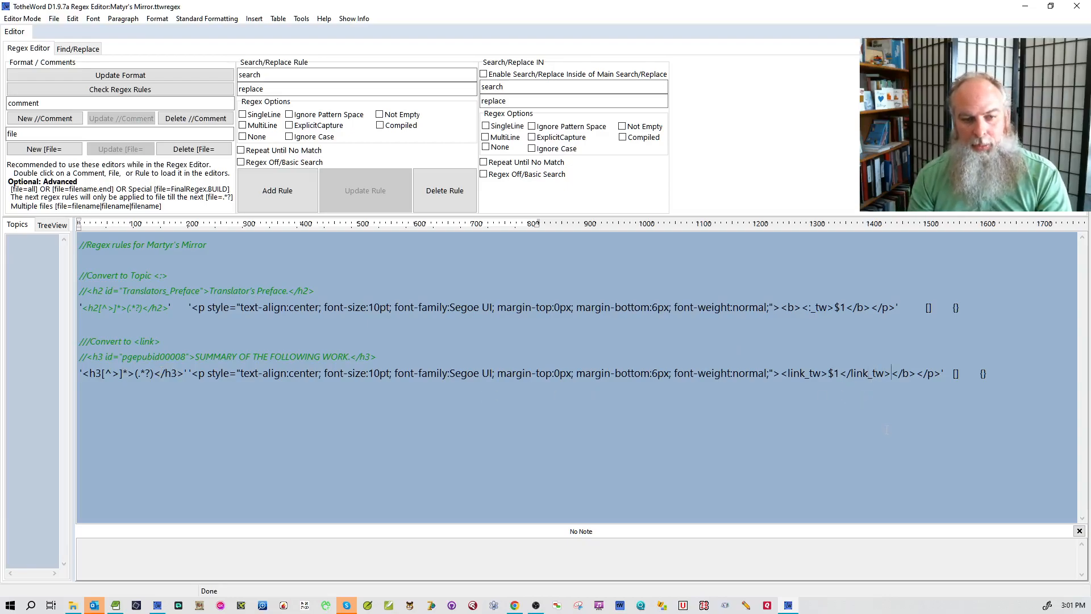
type("$1")
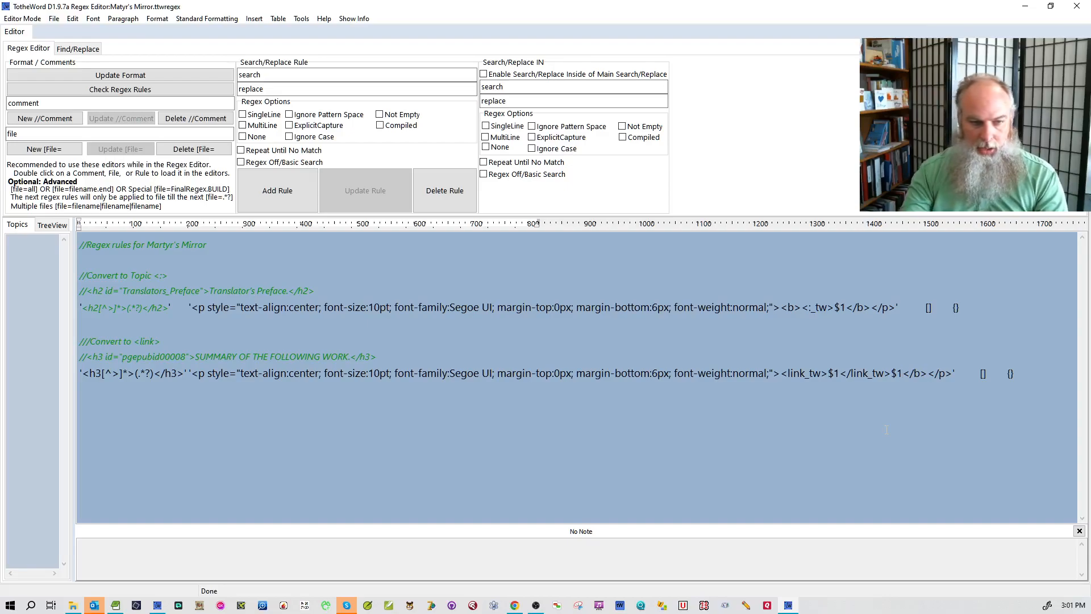
key("Delete")
key("Delete")
key("Delete")
key("Delete")
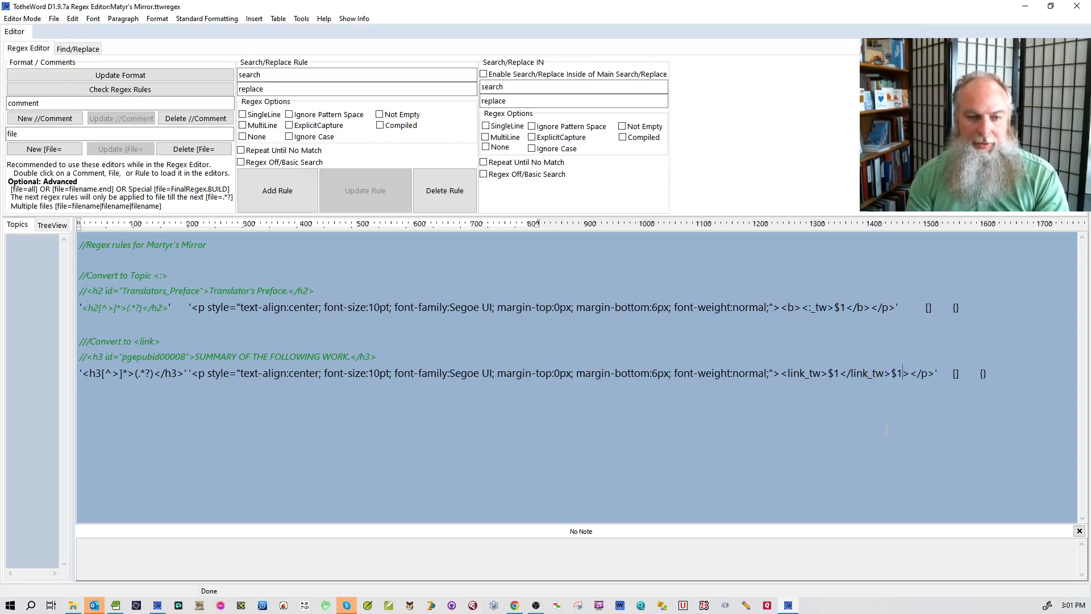
key("ctrl+s")
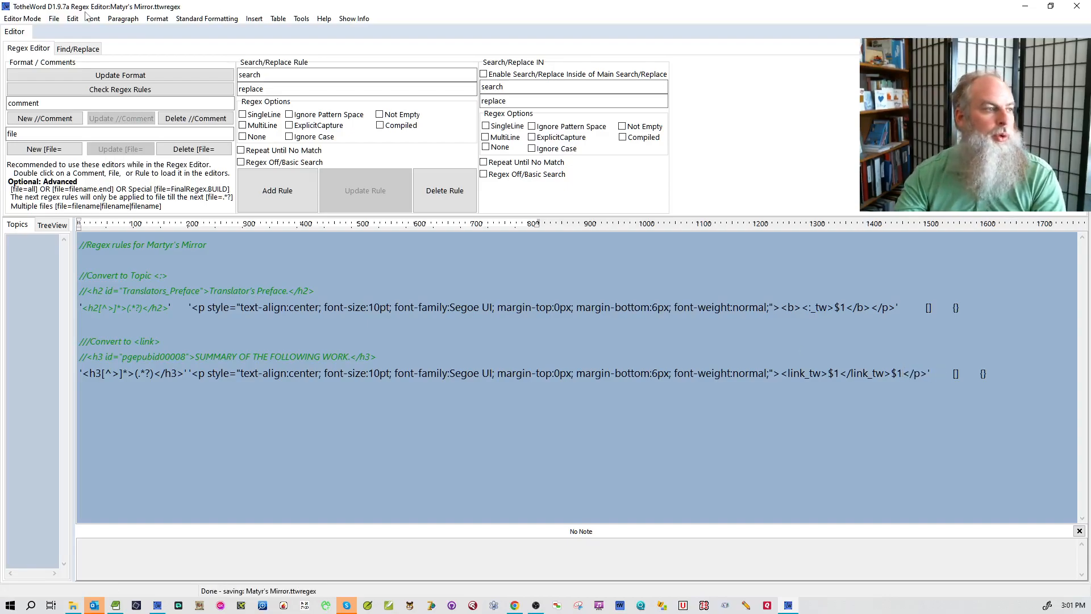
left_click(35, 18)
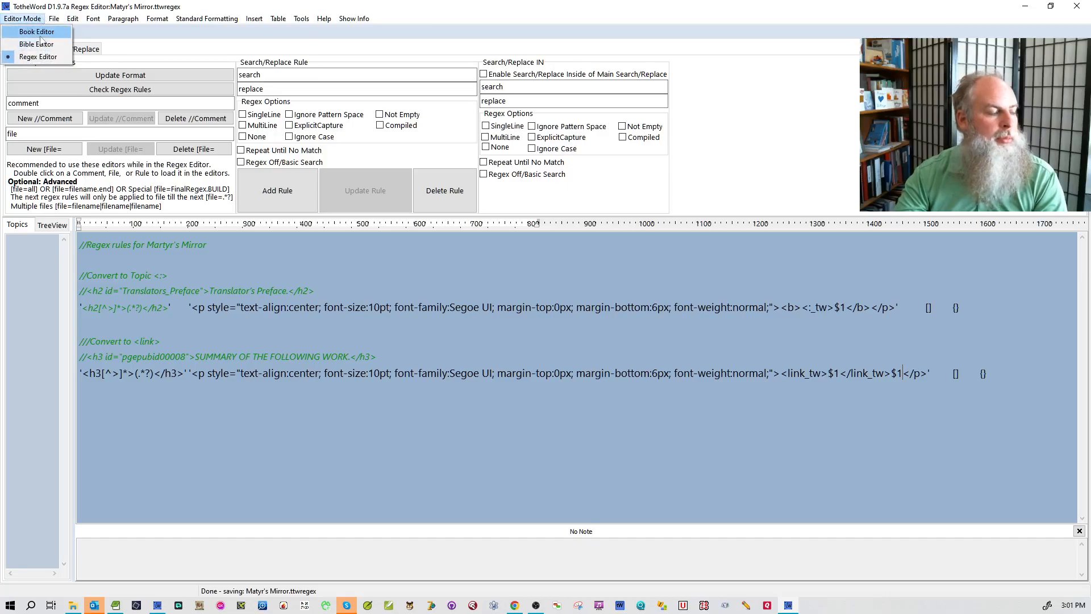
left_click(38, 32)
left_click(562, 345)
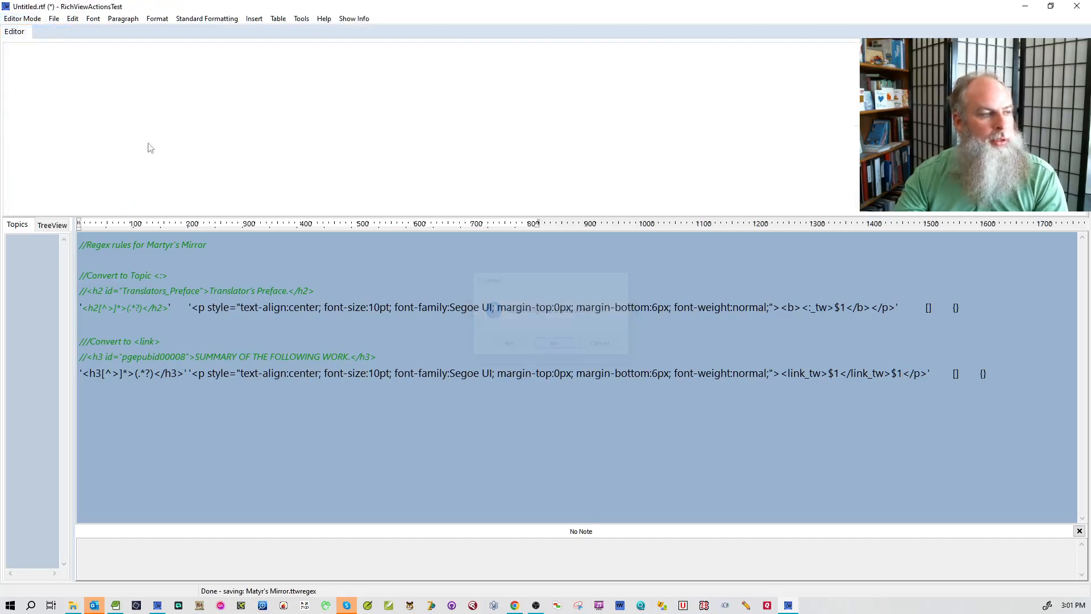
left_click(54, 19)
mouse_move(74, 44)
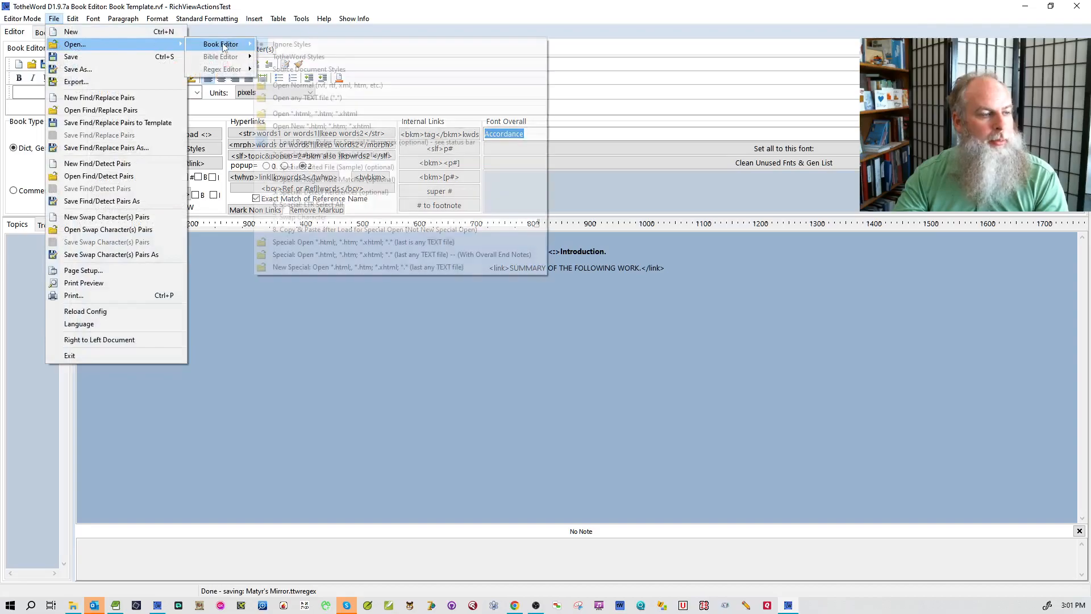
mouse_move(221, 44)
left_click(402, 271)
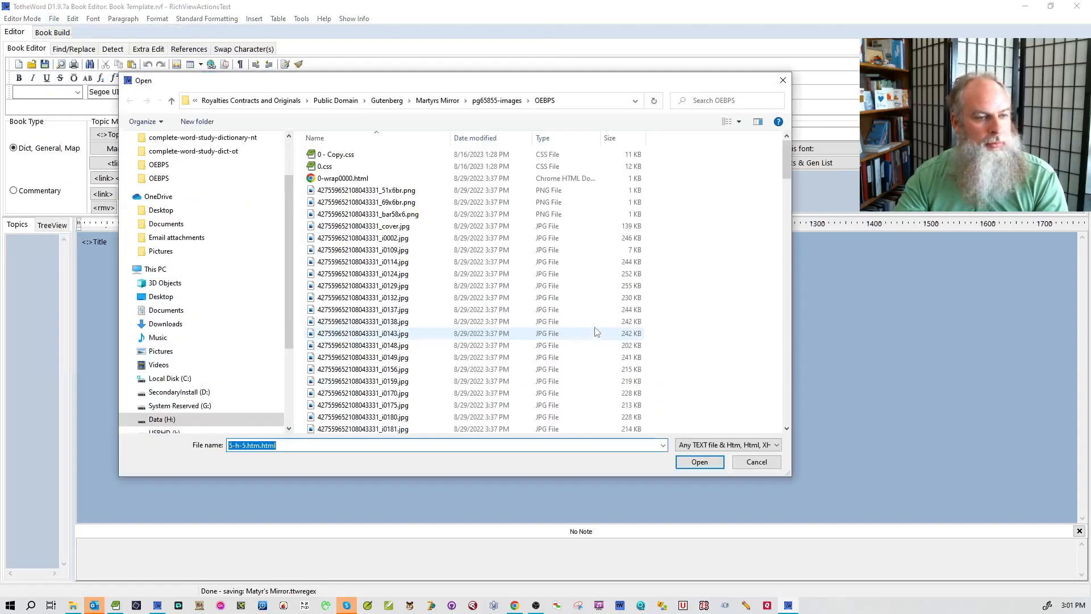
scroll(408, 297, "down", 2)
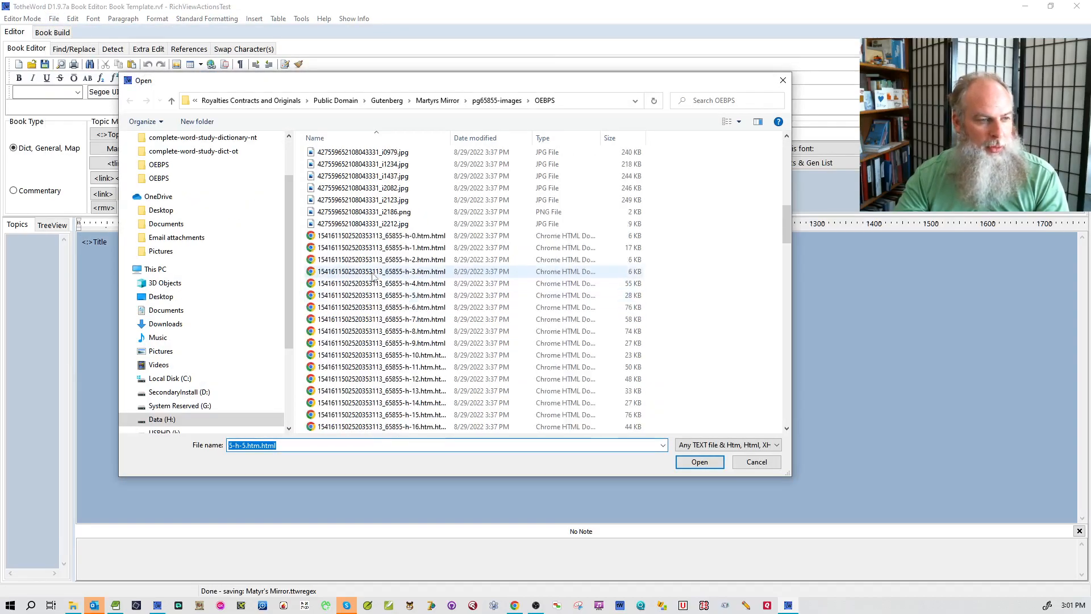
left_click(378, 296)
double_click(378, 296)
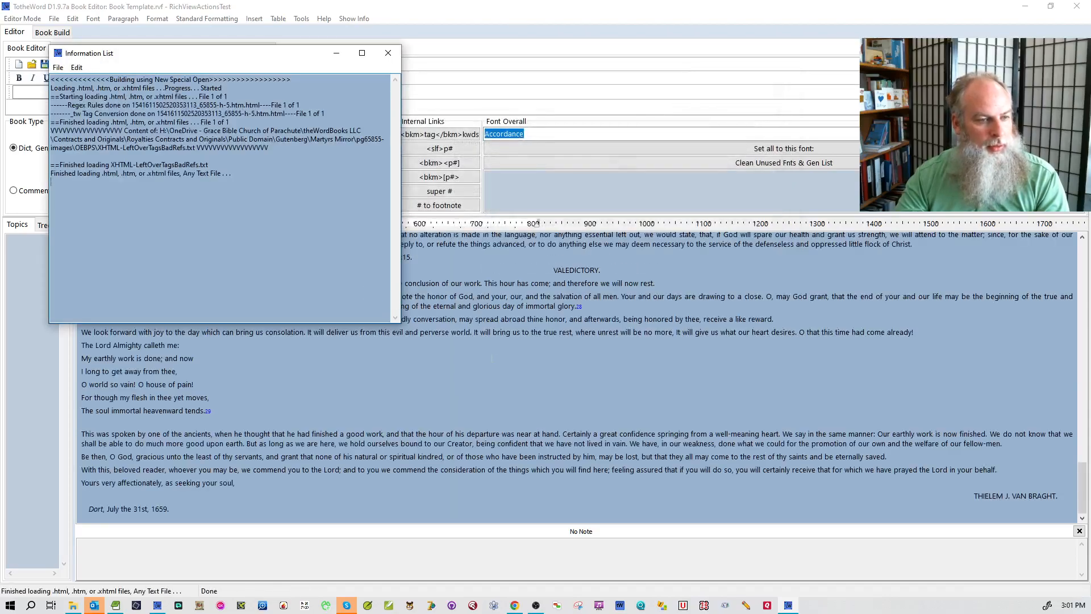
left_click_drag(1083, 487, 1084, 260)
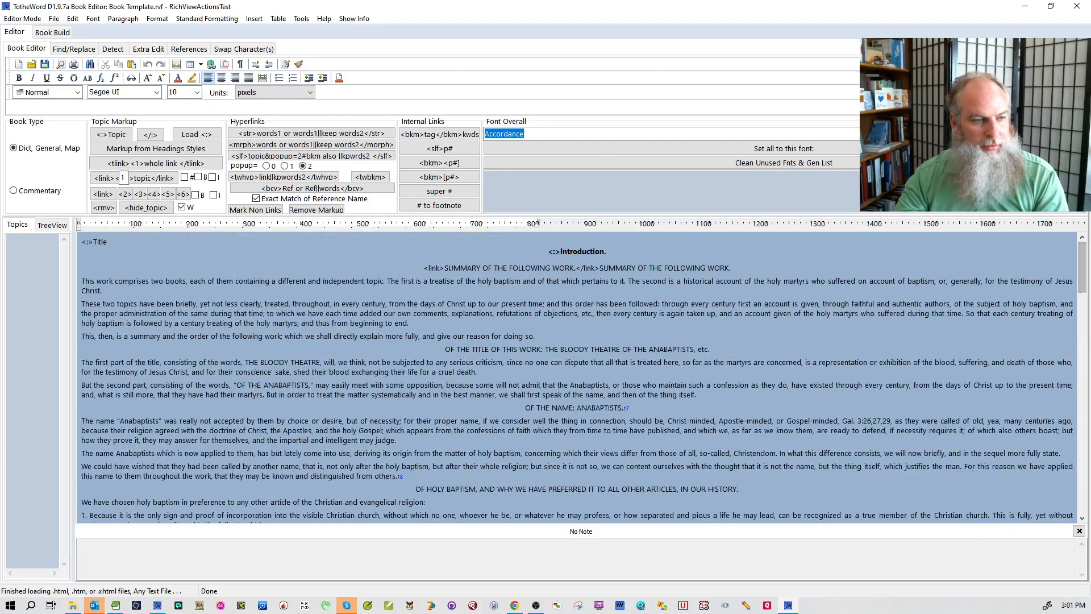
Check the unconverted headings, and search the source HTML in EditPad Pro for "OF THE TITLE OF THIS" to find its heading tag.
double_click(509, 349)
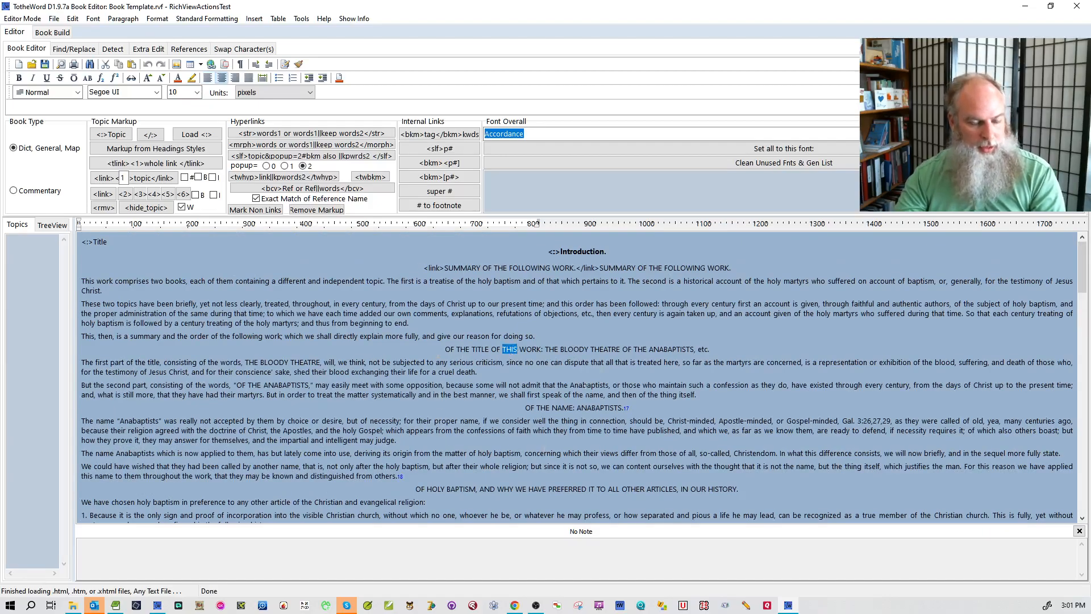
left_click(569, 408)
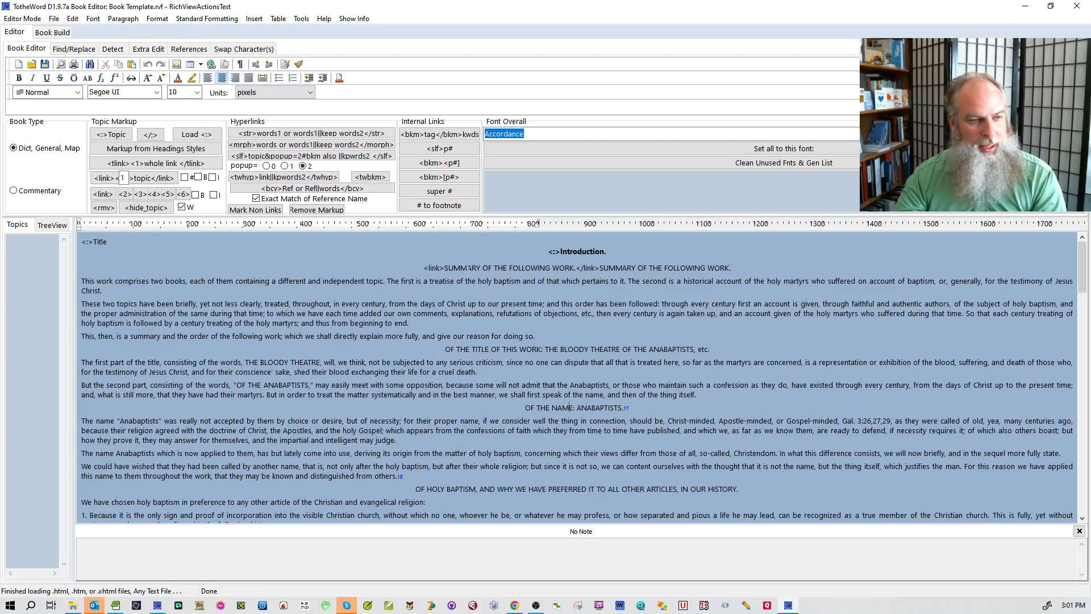
double_click(462, 349)
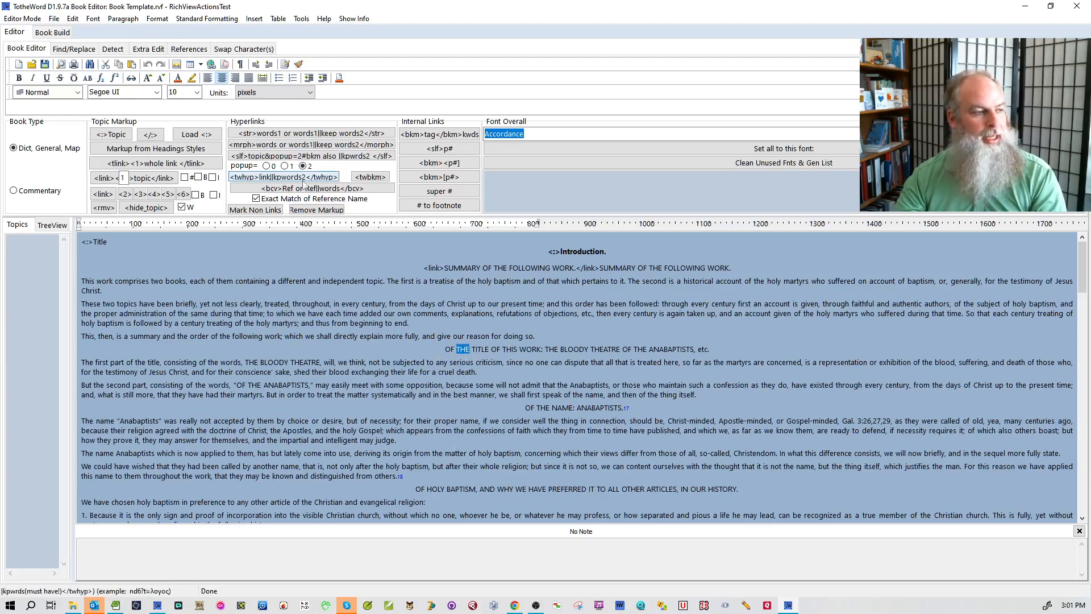
left_click(116, 604)
left_click_drag(591, 180, 817, 95)
left_click_drag(728, 362, 650, 366)
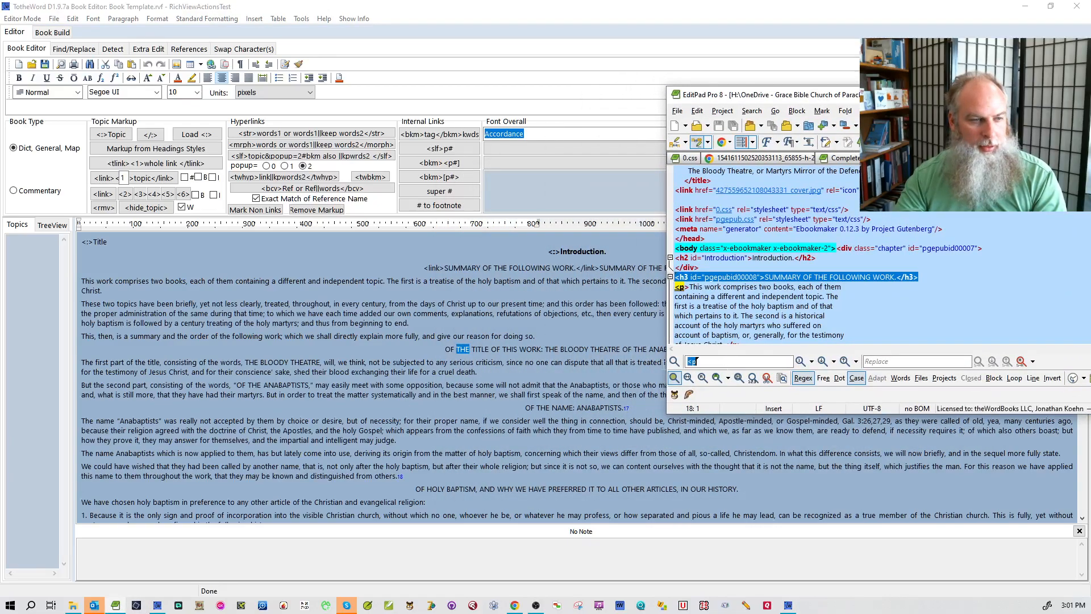
type("O")
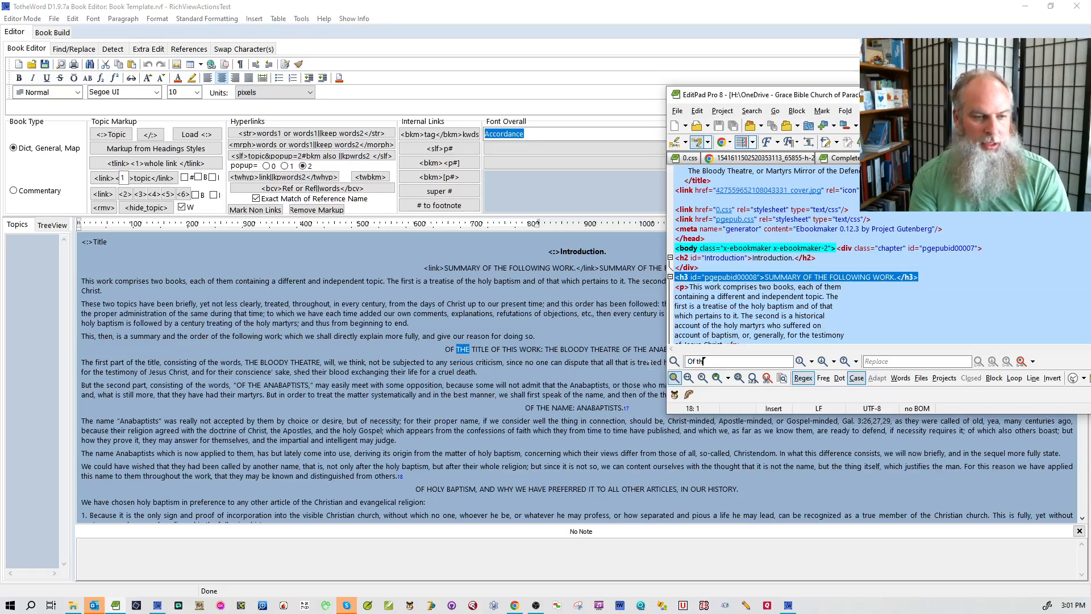
type("F T")
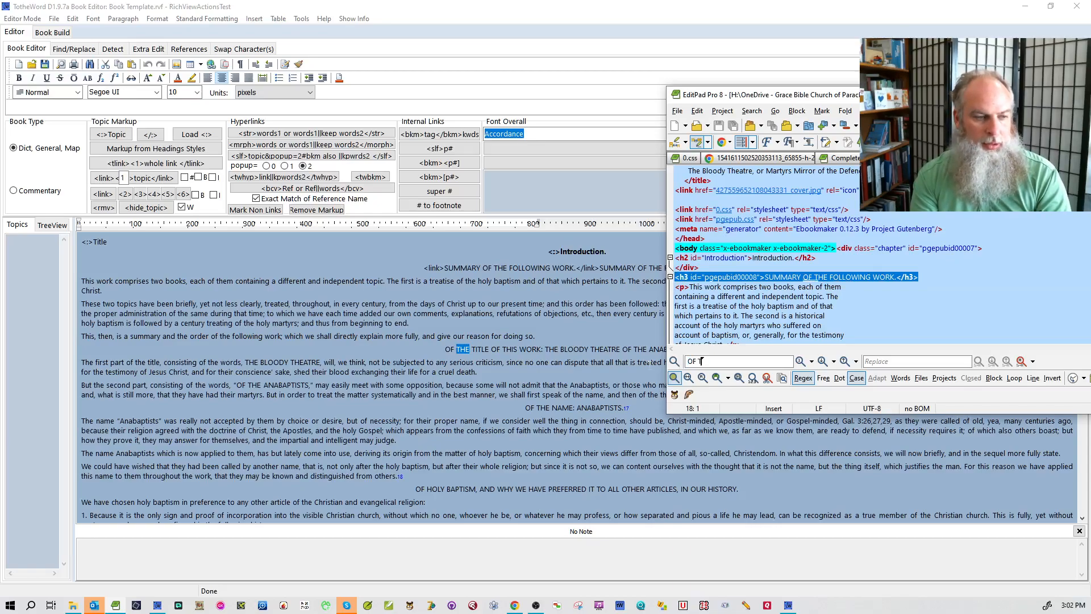
type("HE TITLE OF THIS")
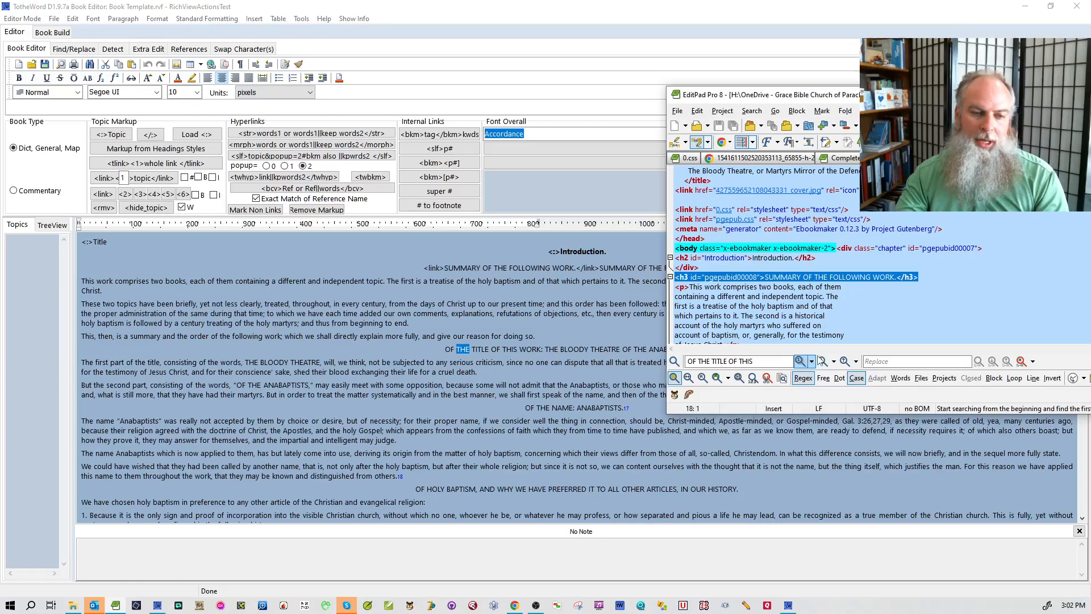
left_click(800, 361)
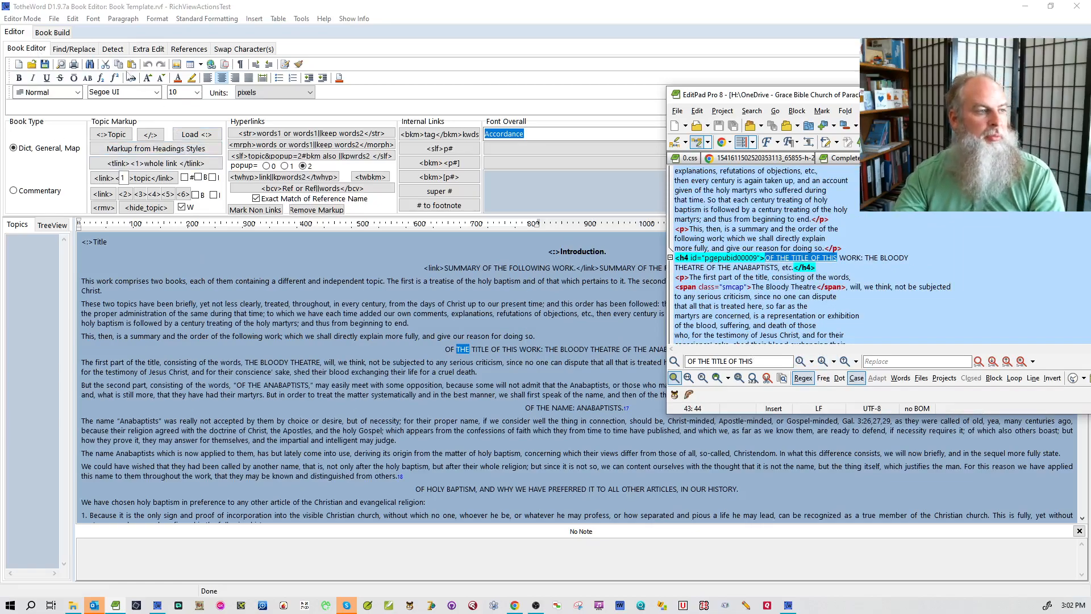
Switch to the Regex Editor and duplicate the h3 link rule with its comment lines below the original.
left_click(22, 19)
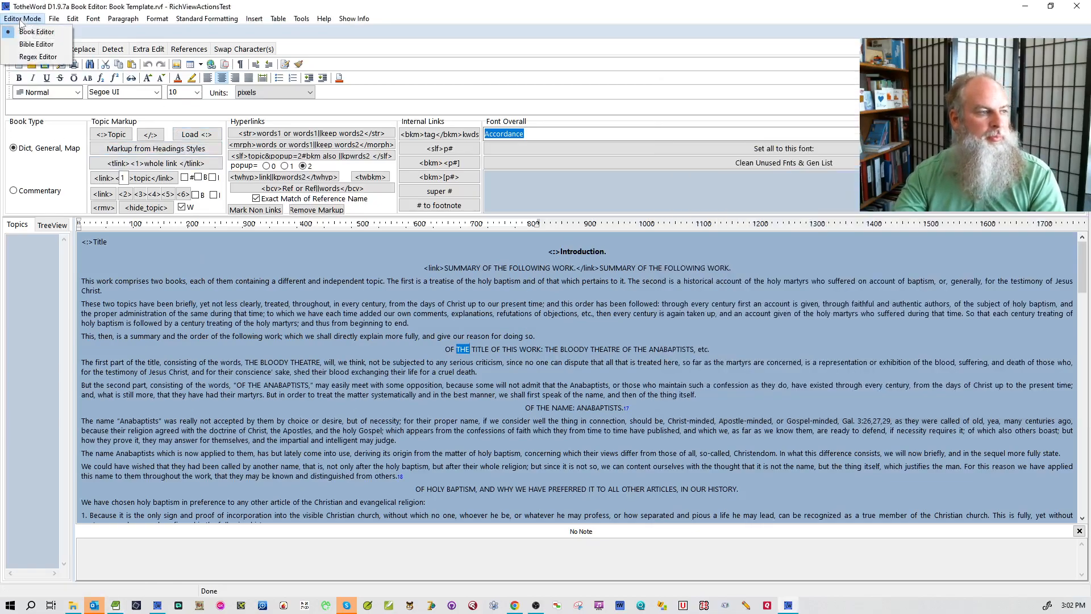
left_click(38, 57)
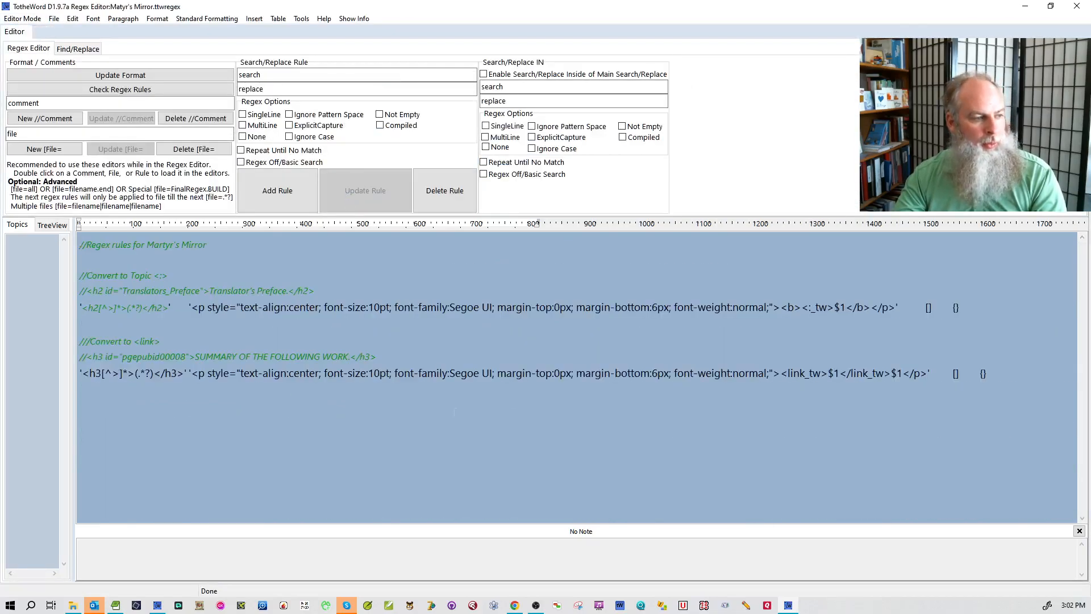
left_click_drag(1005, 372, 64, 351)
key("ctrl+c")
key("Down")
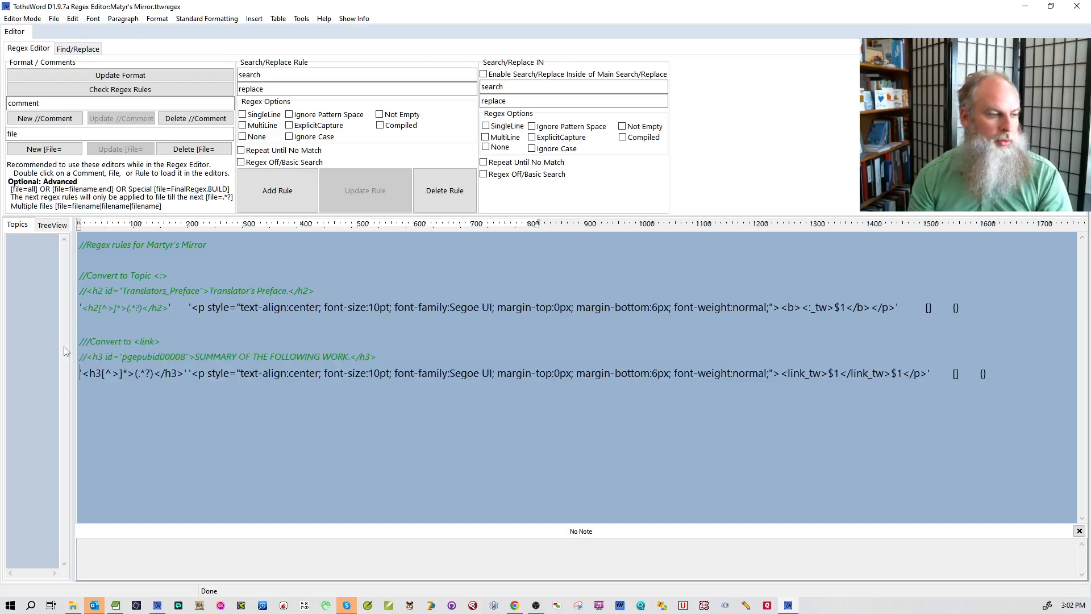
key("ctrl+v")
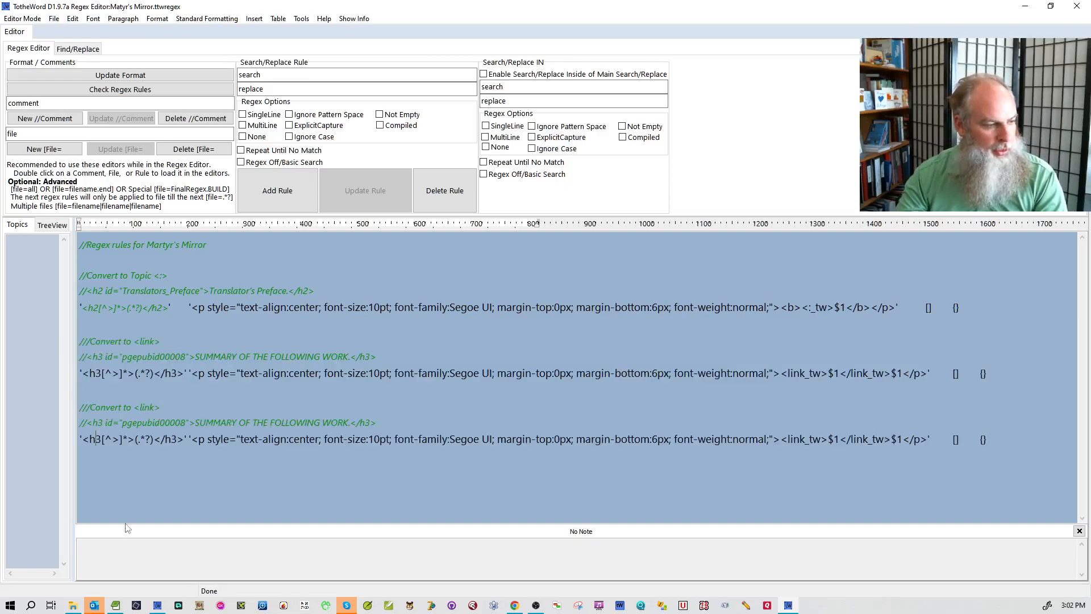
Change the opening and closing h3 tags to h4 in the copied rule's search pattern.
key("Delete")
type("4")
key("BackSpace")
type("4")
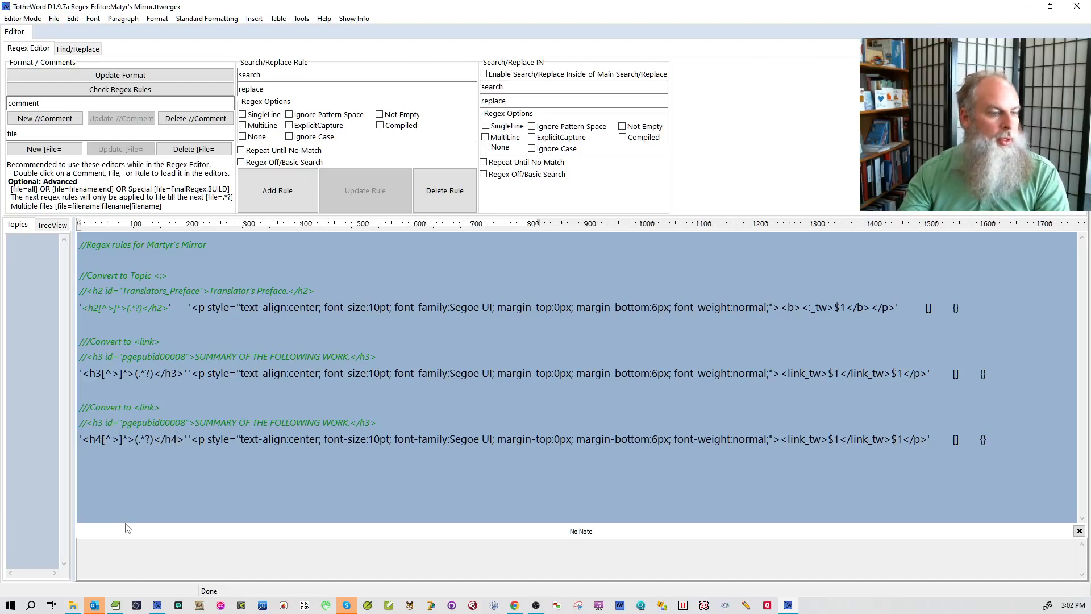
Replace the copied rule's example comment with the pgepubid00009 h4 heading from the EditPad Pro source, joined onto one line.
left_click(115, 605)
left_click(879, 278)
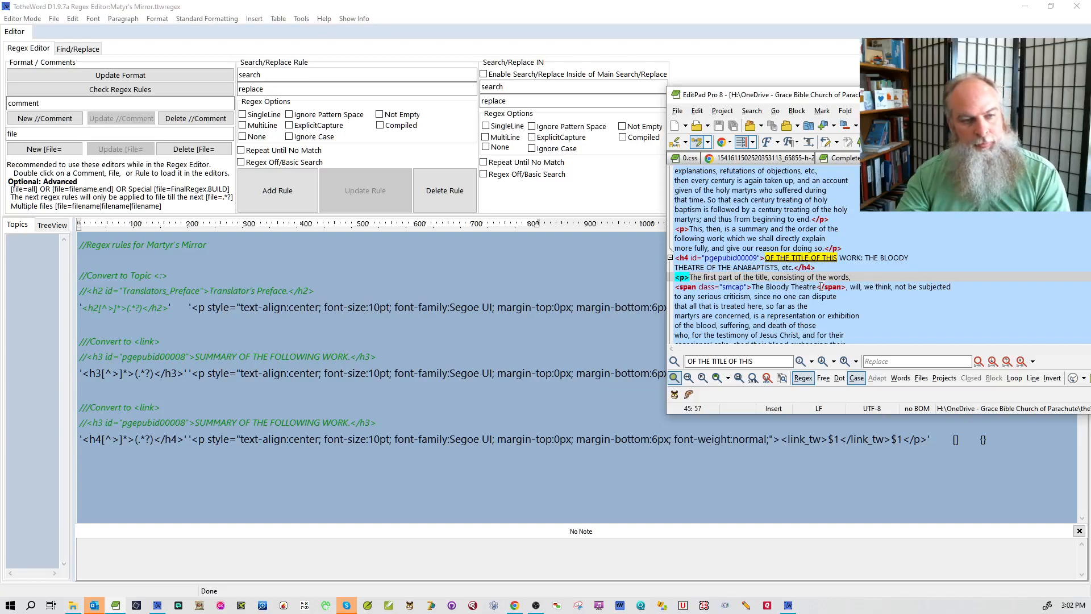
left_click(663, 257)
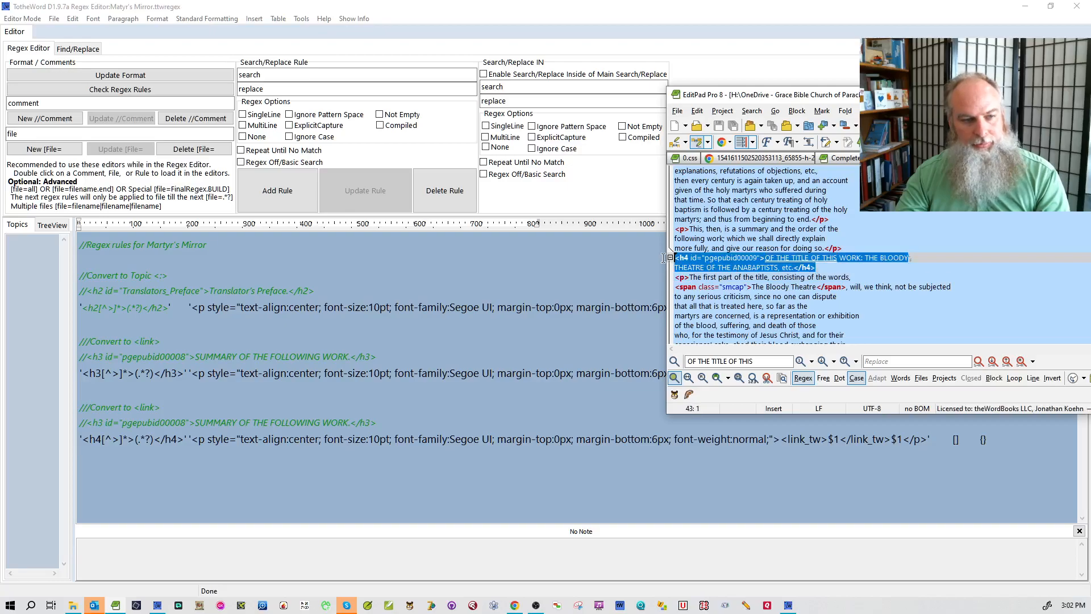
key("ctrl+c")
left_click(254, 423)
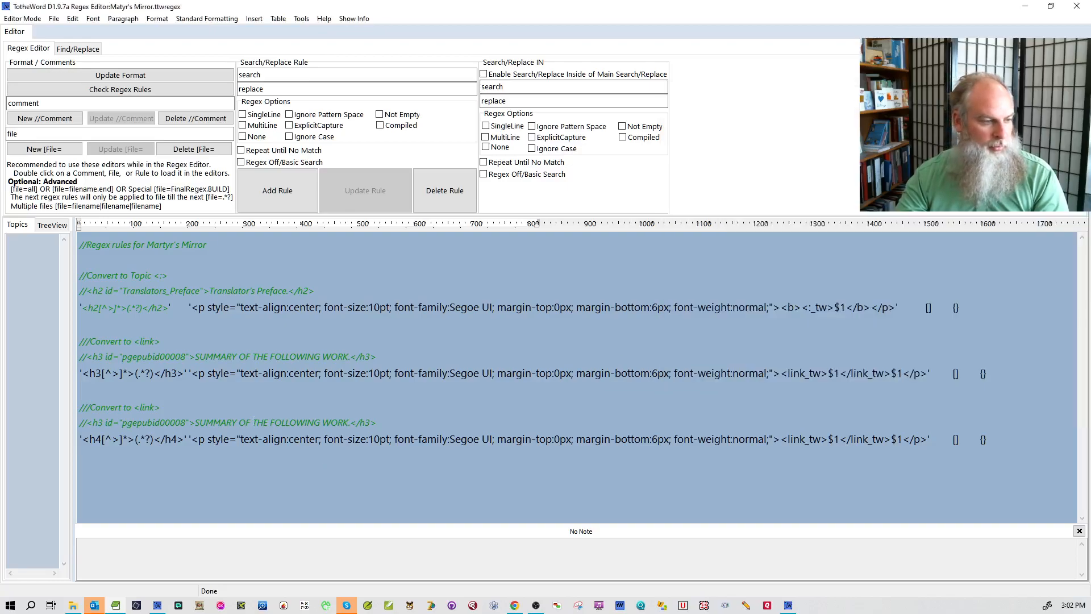
left_click_drag(377, 422, 94, 422)
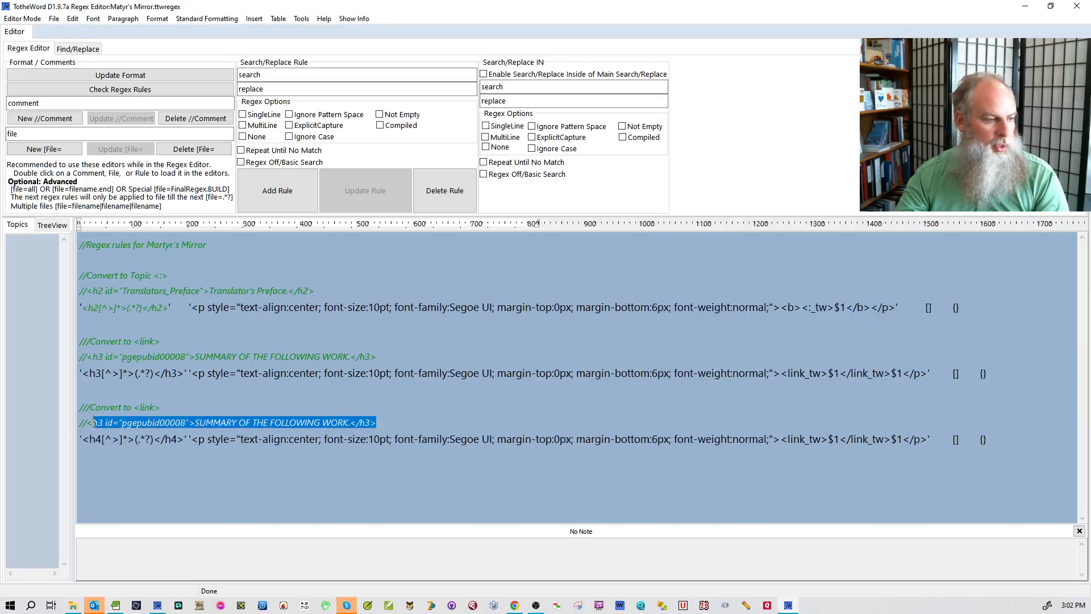
key("ctrl+v")
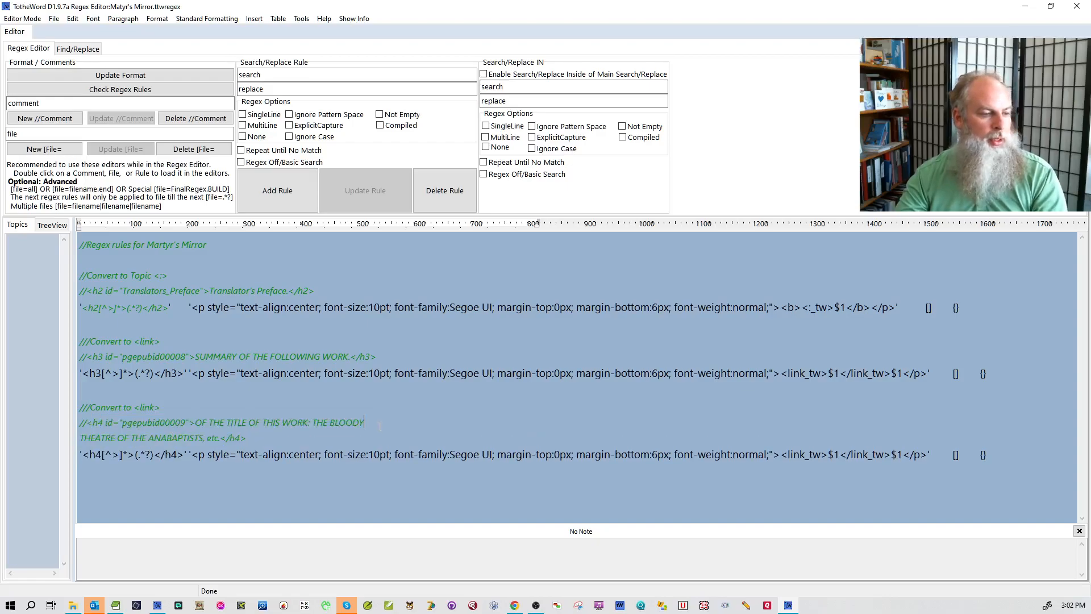
key("Delete")
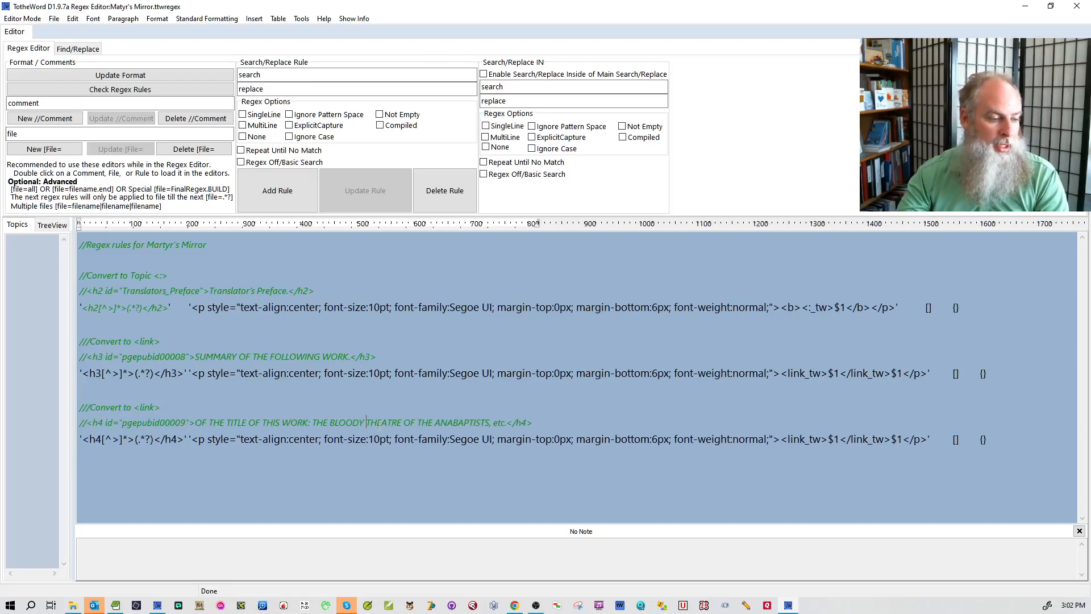
Return to EditPad Pro, enlarge its window and examine the line layout of the pgepubid00009 h4 heading.
left_click(115, 604)
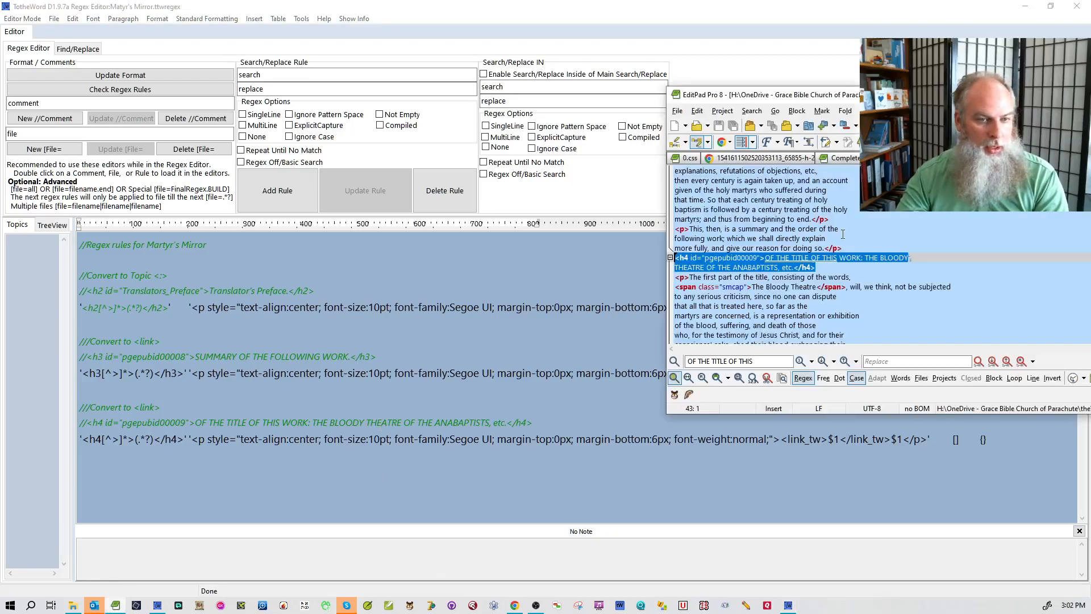
left_click(876, 271)
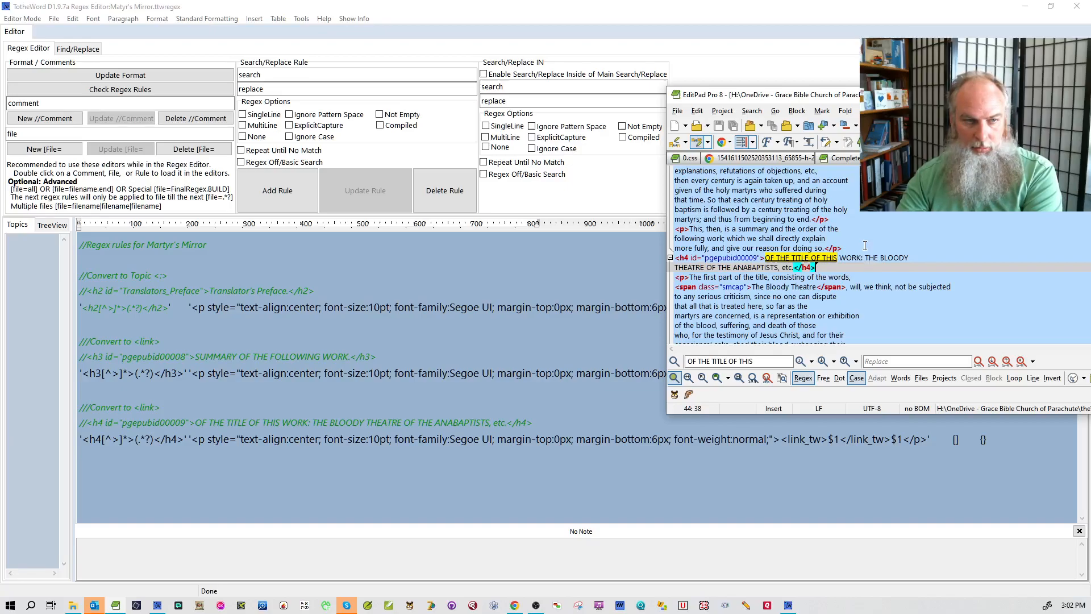
left_click_drag(860, 100, 654, 51)
left_click_drag(906, 208, 1088, 208)
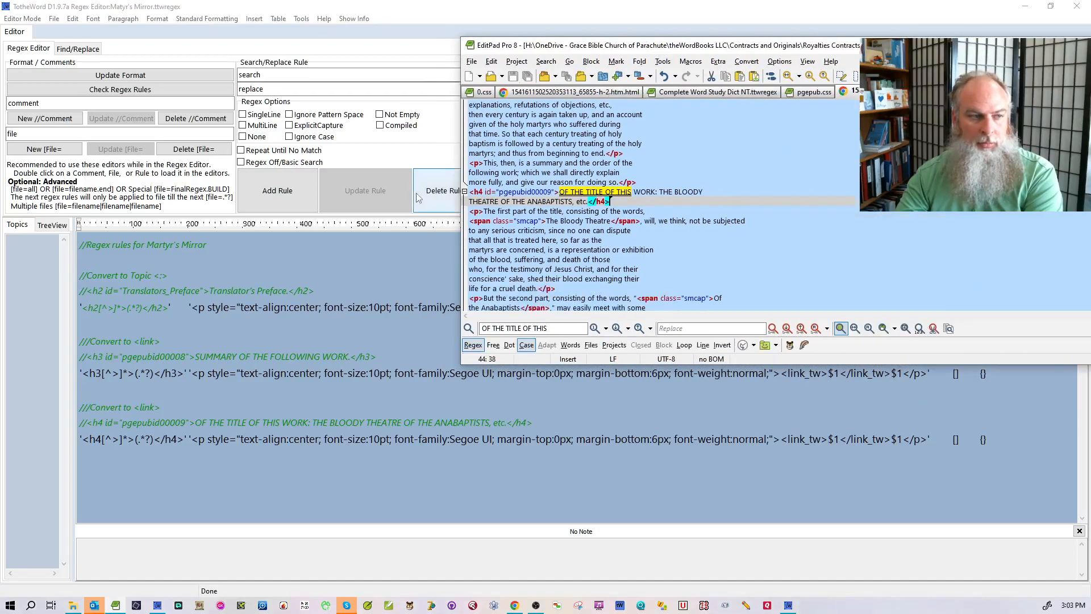
left_click_drag(461, 191, 349, 191)
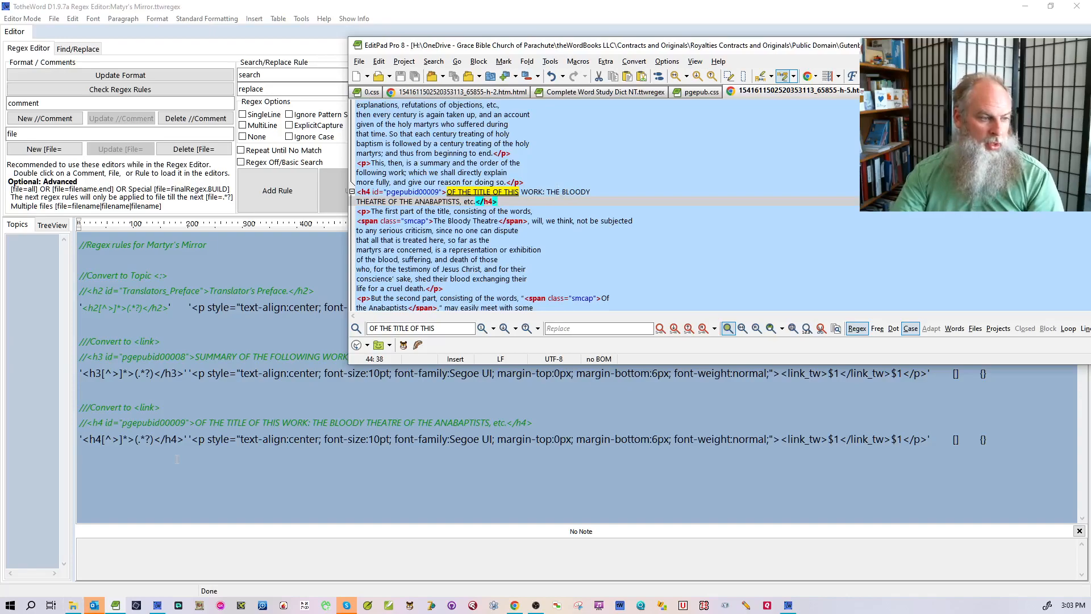
Back in the Regex Editor, update the h4 rule with the SingleLine regex option and save the rules.
left_click(187, 441)
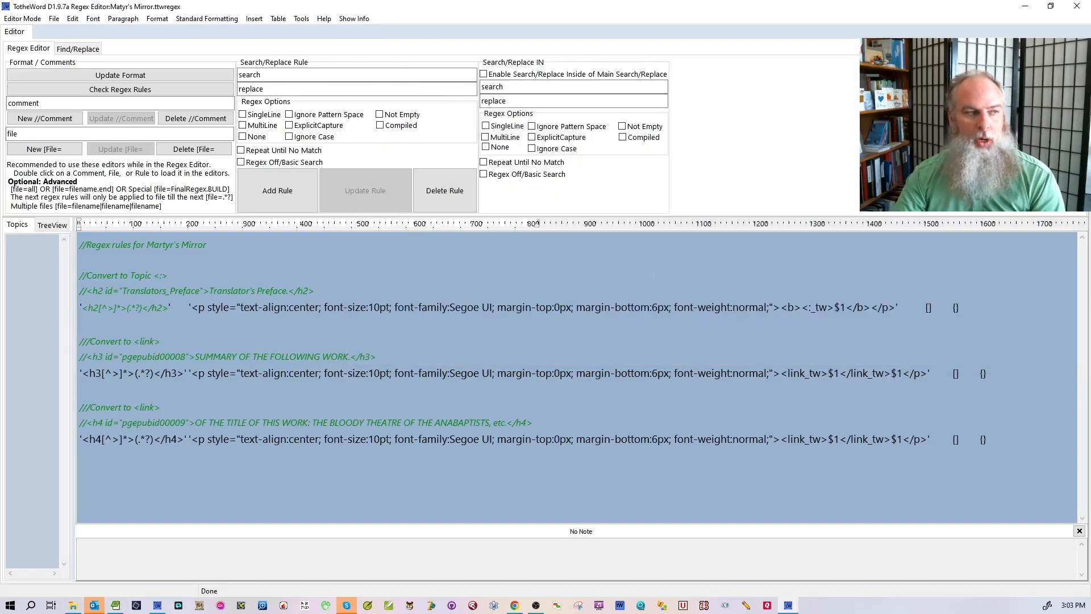
double_click(714, 439)
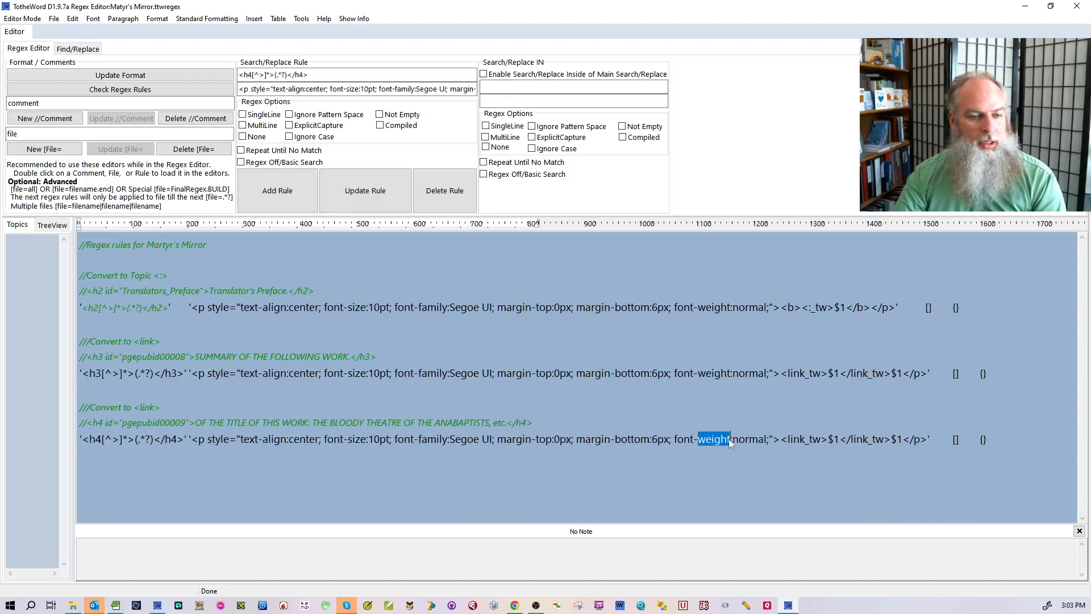
left_click(243, 114)
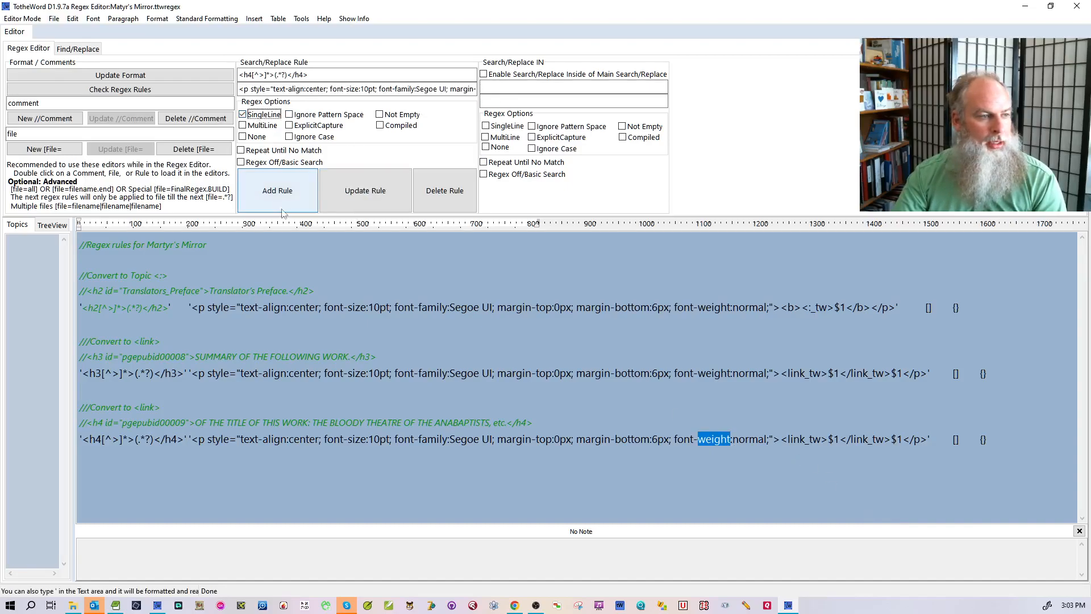
left_click(339, 202)
left_click(267, 115)
double_click(987, 439)
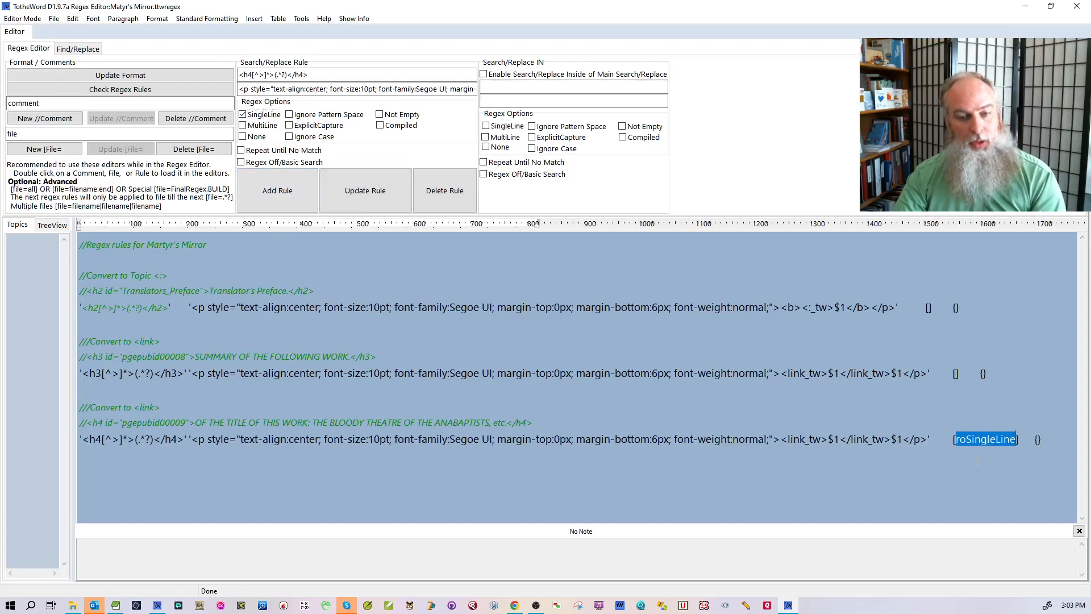
left_click(23, 19)
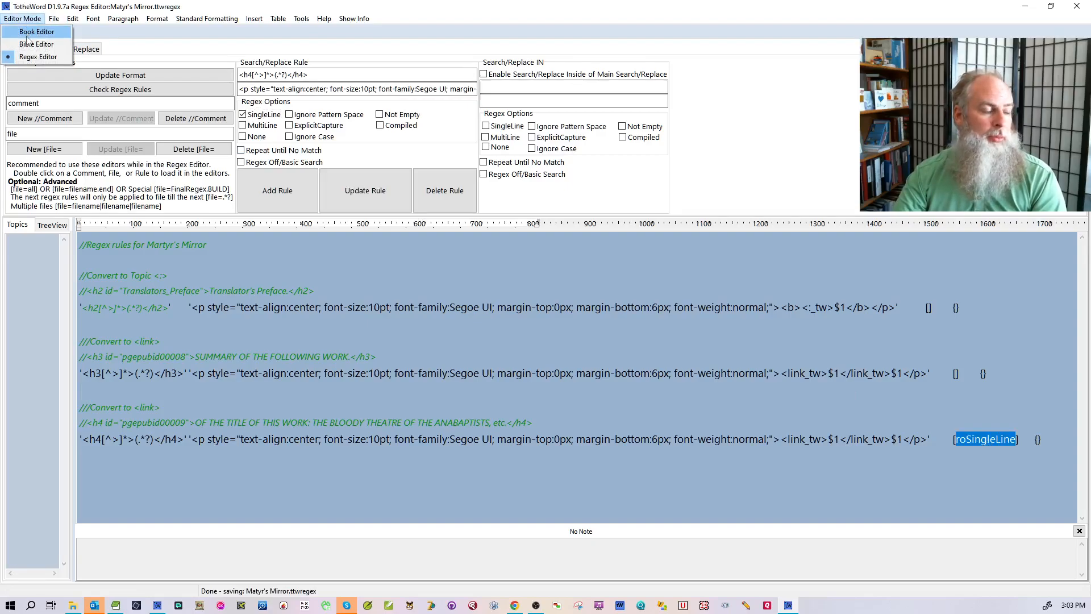
left_click(26, 36)
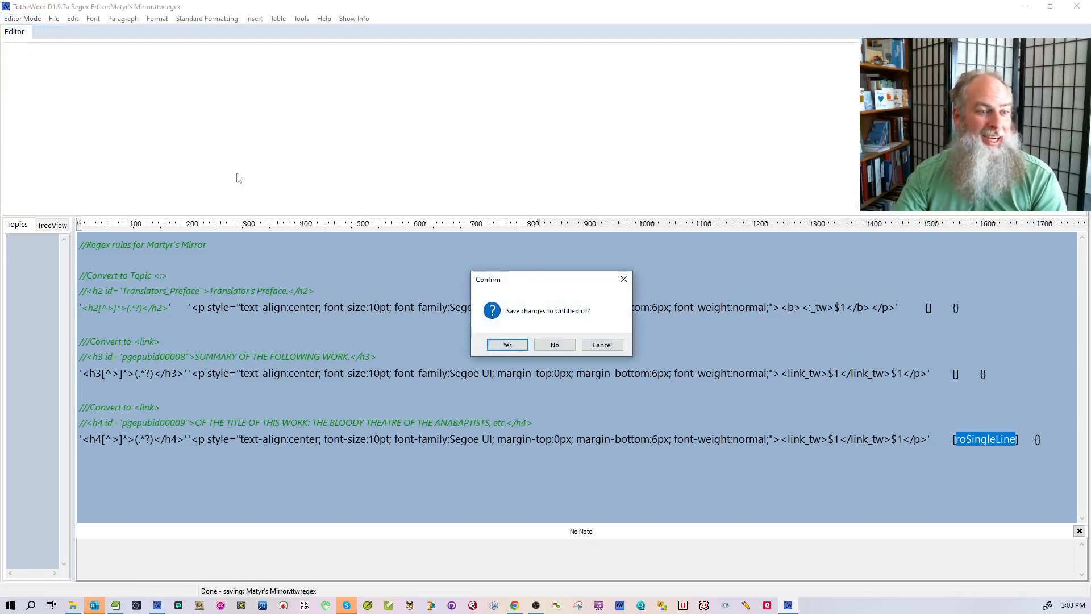
left_click(541, 348)
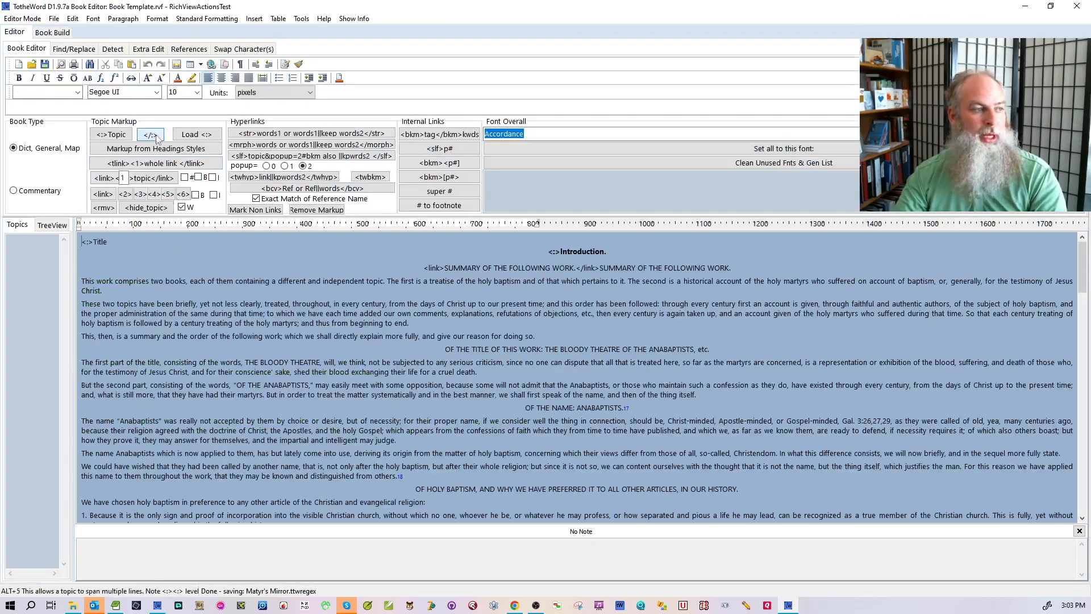
left_click(55, 19)
mouse_move(71, 44)
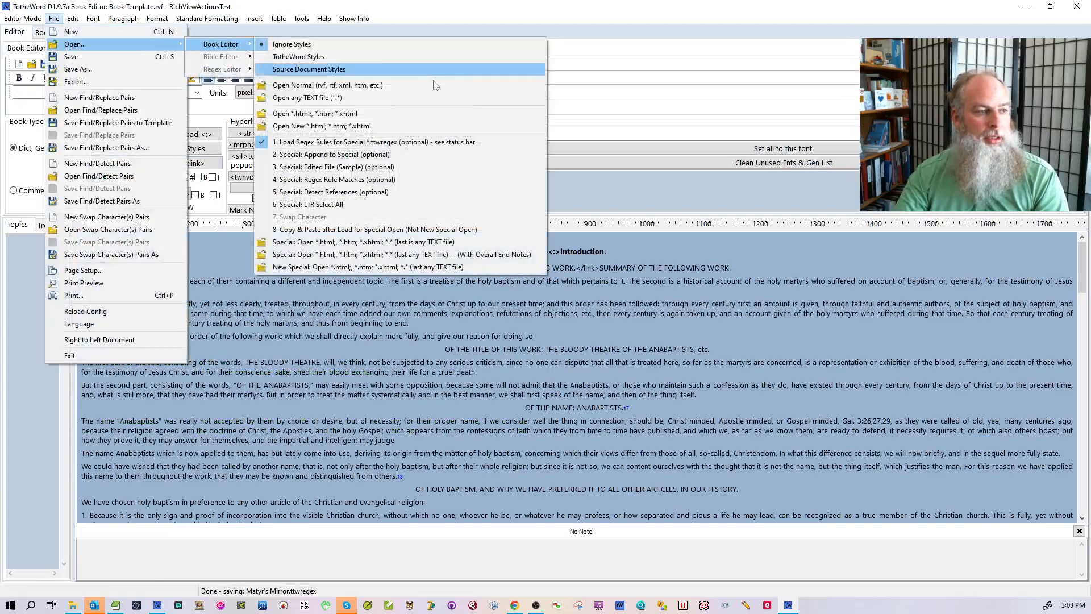
left_click(359, 266)
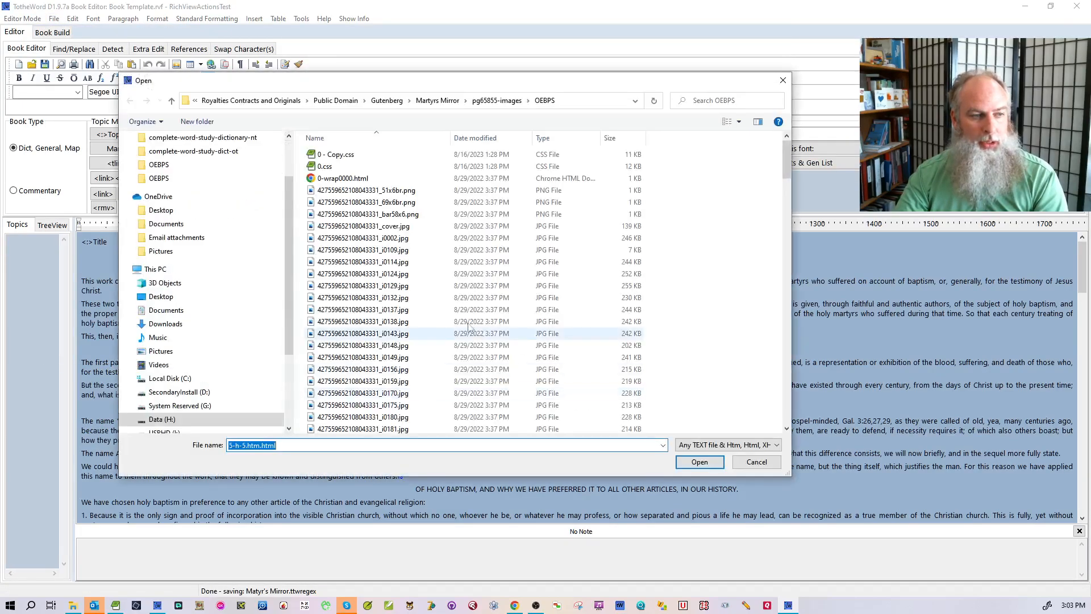
double_click(397, 261)
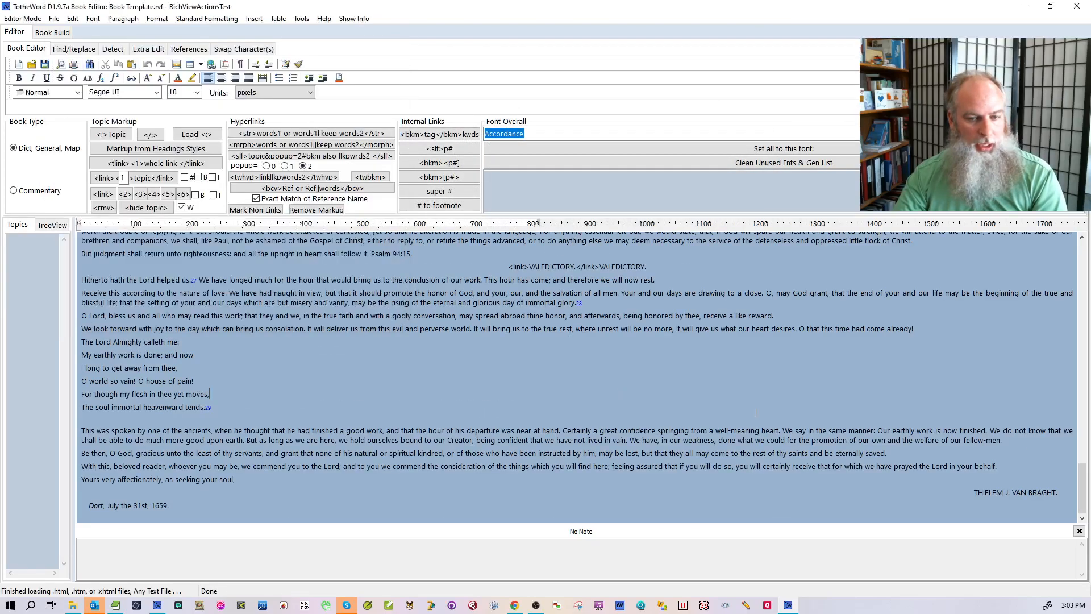
scroll(1007, 458, "up", 14)
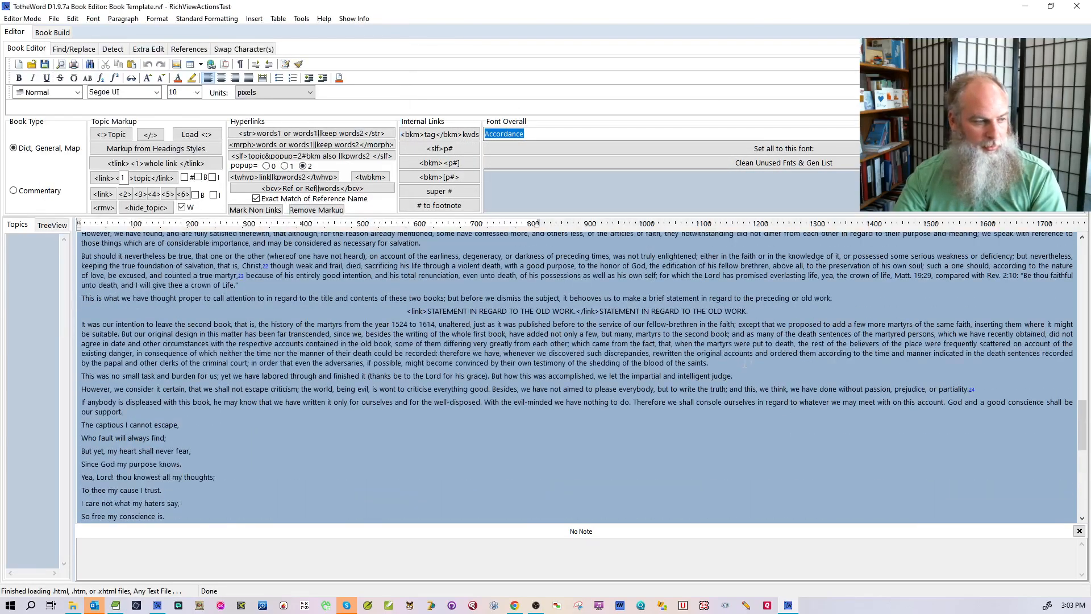
scroll(544, 315, "up", 6)
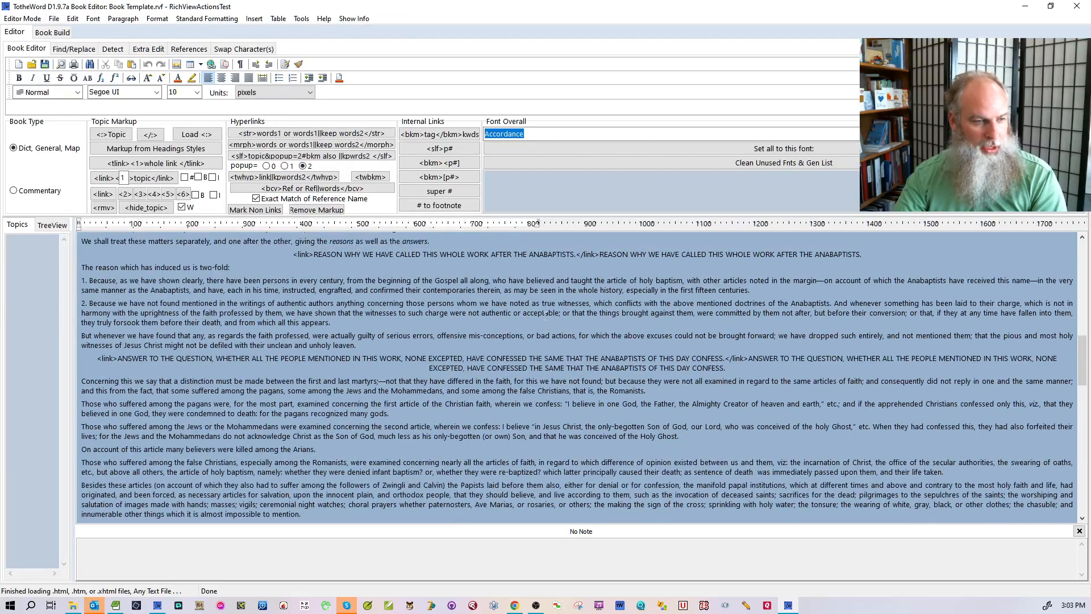
Examine the start of the converted text and the footnote markers in the OF THE NAME: ANABAPTISTS link heading.
scroll(306, 369, "up", 6)
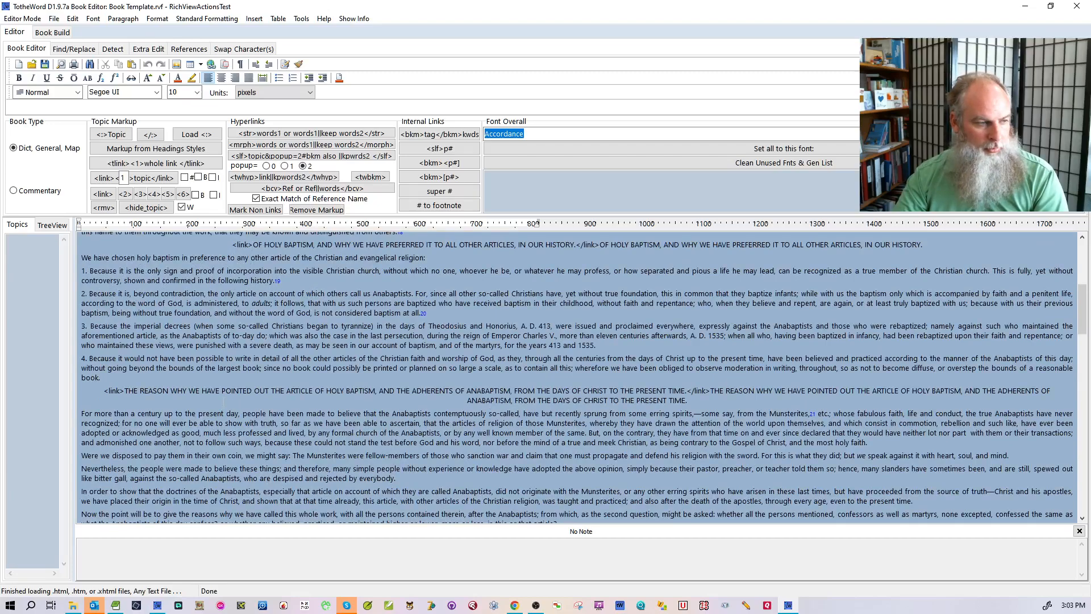
scroll(579, 378, "up", 5)
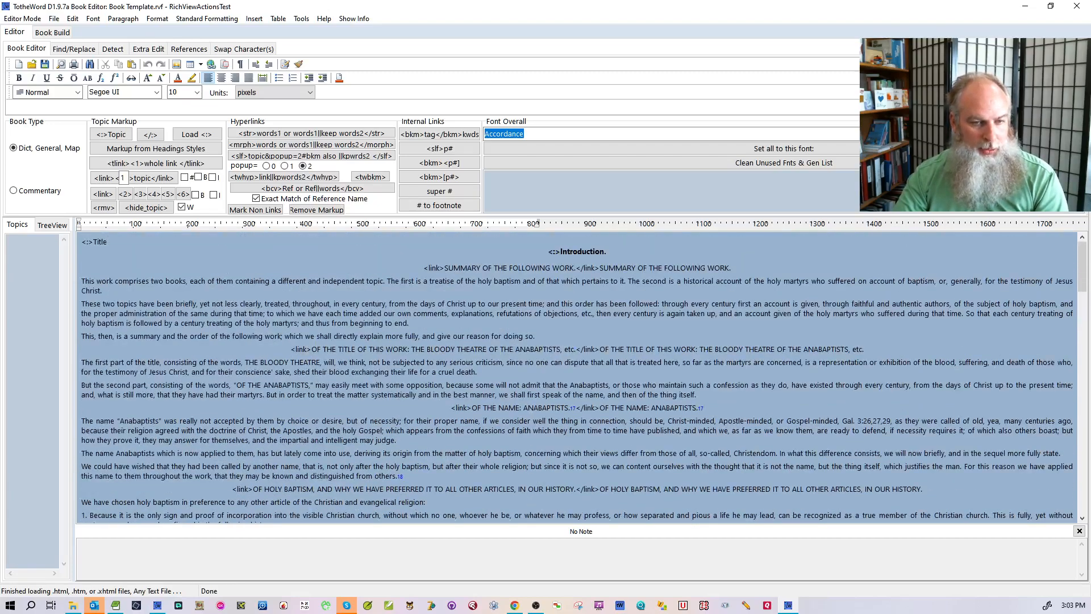
left_click(703, 407)
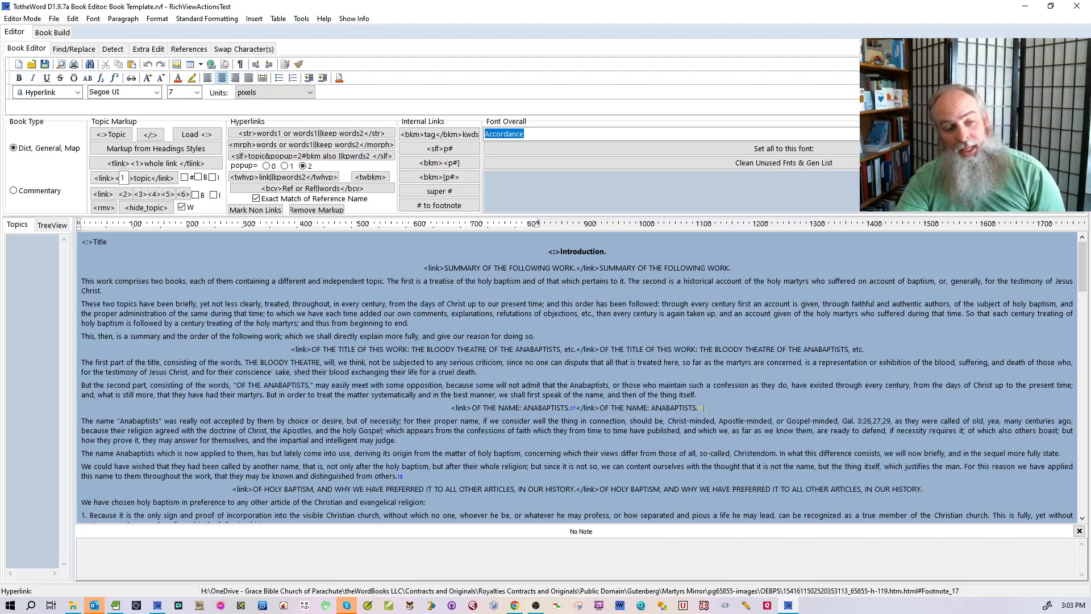
double_click(572, 408)
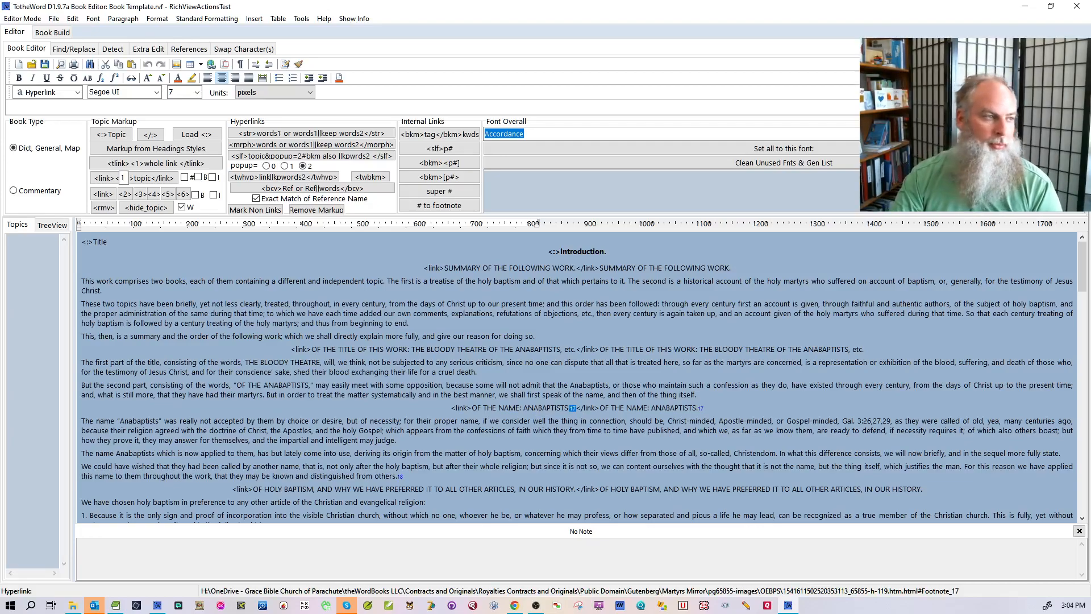
Switch to the Regex Editor, then bring up EditPad Pro and find the pgepubid00010 h4 heading in the source.
left_click(35, 21)
left_click(24, 57)
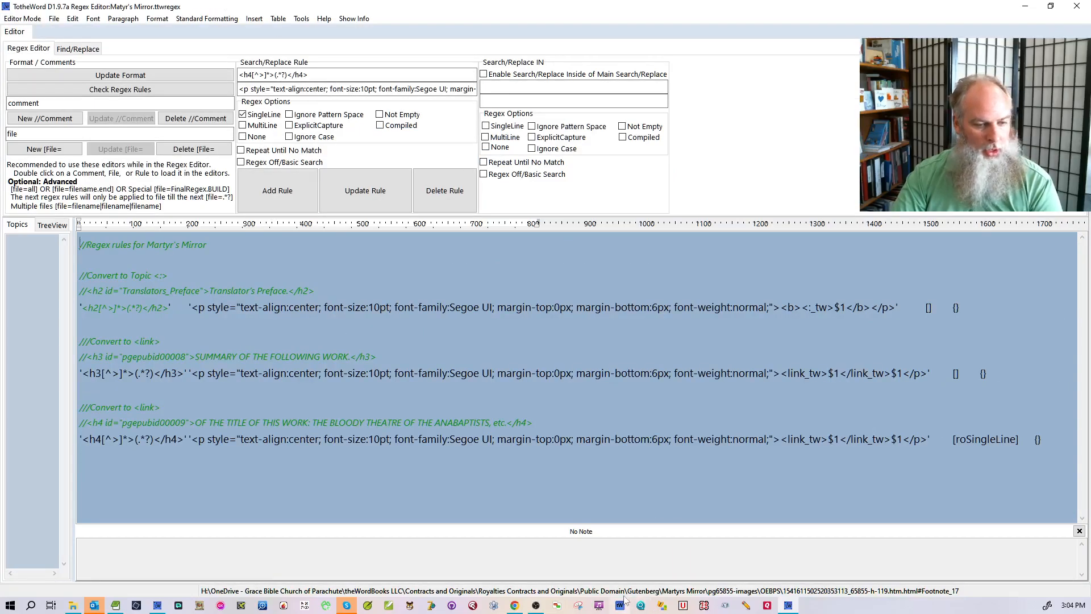
left_click(116, 606)
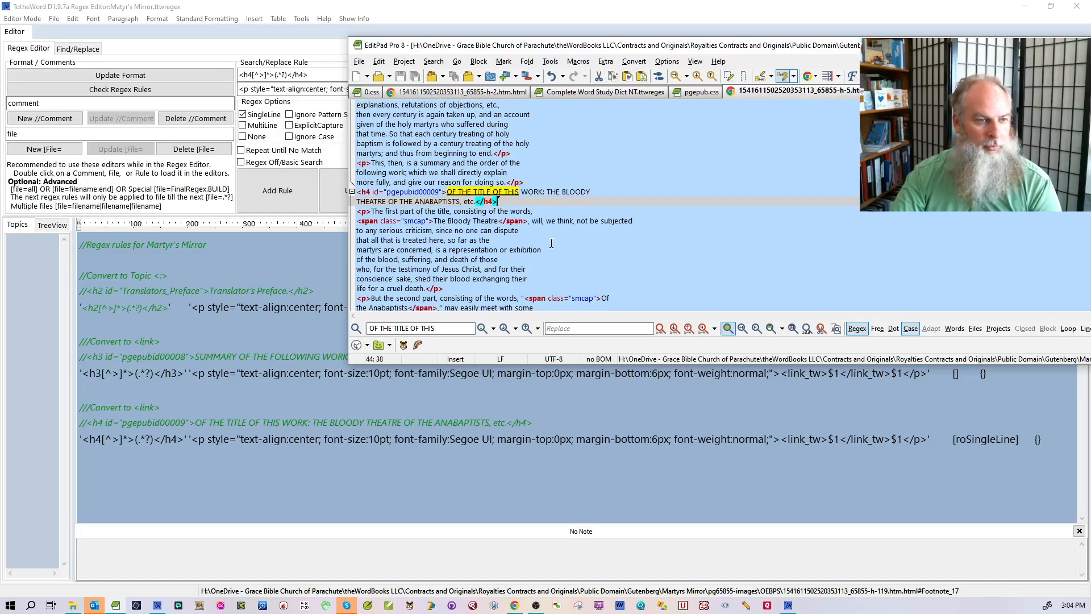
scroll(551, 243, "down", 4)
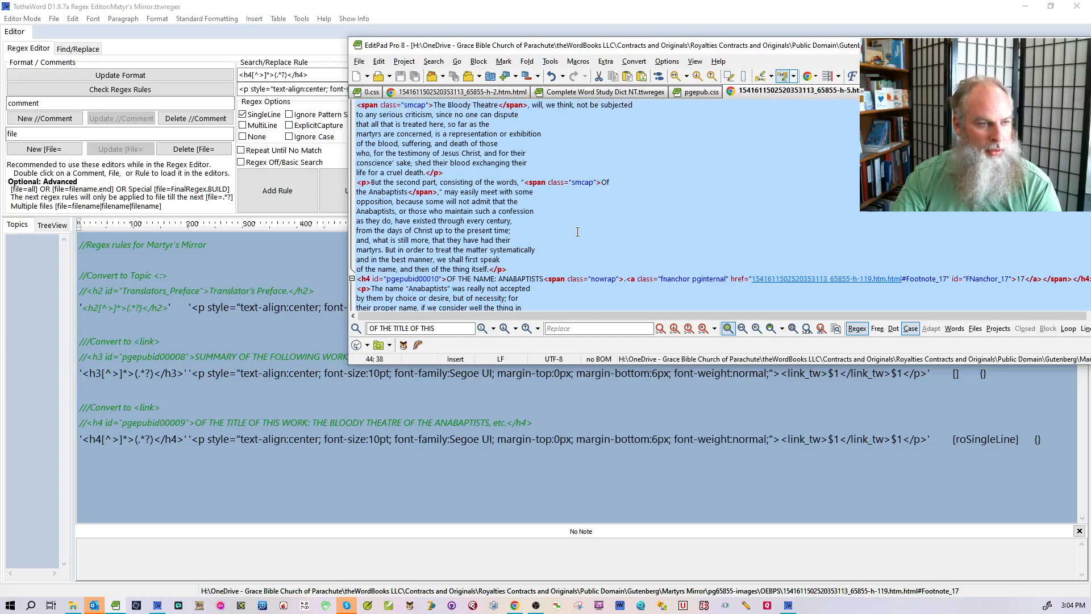
scroll(577, 232, "down", 2)
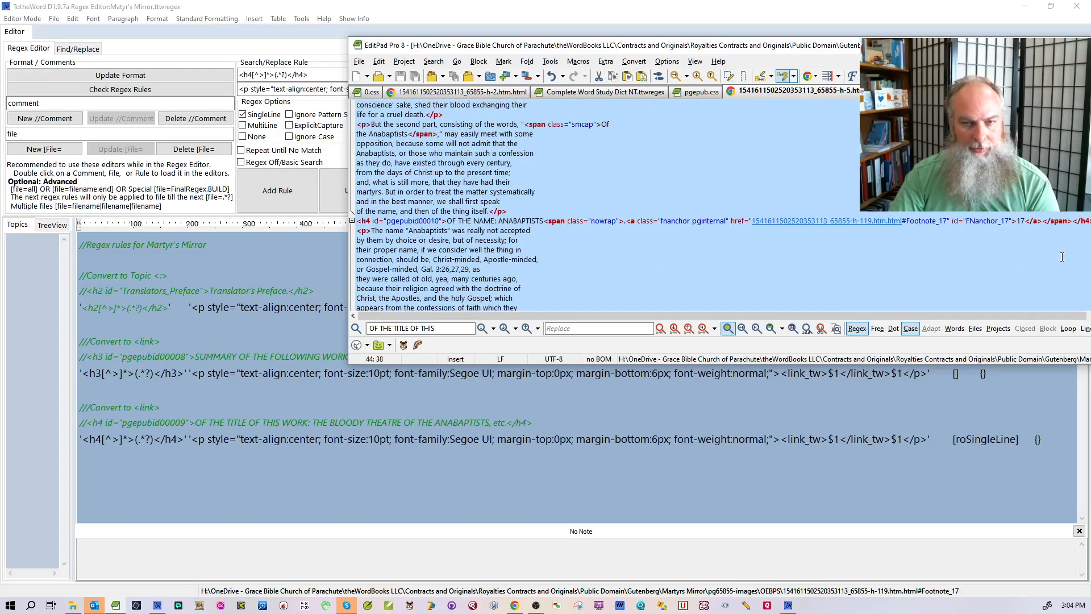
Copy the heading's nowrap span with its footnote link into the h4 rule's search pattern before </h4>, preceded by an opening parenthesis.
left_click_drag(1044, 221, 625, 221)
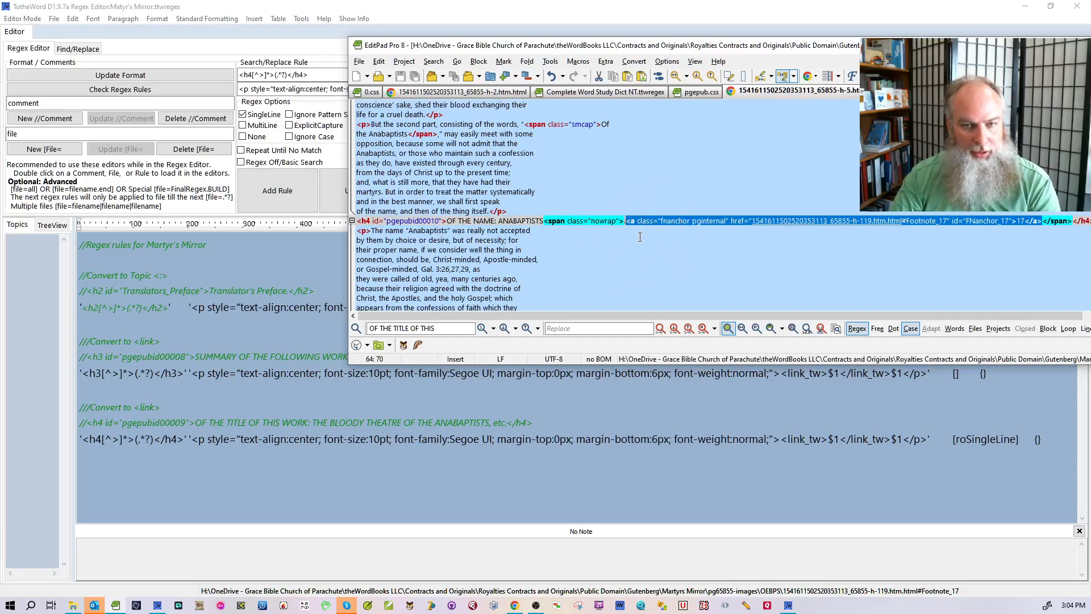
left_click(640, 237)
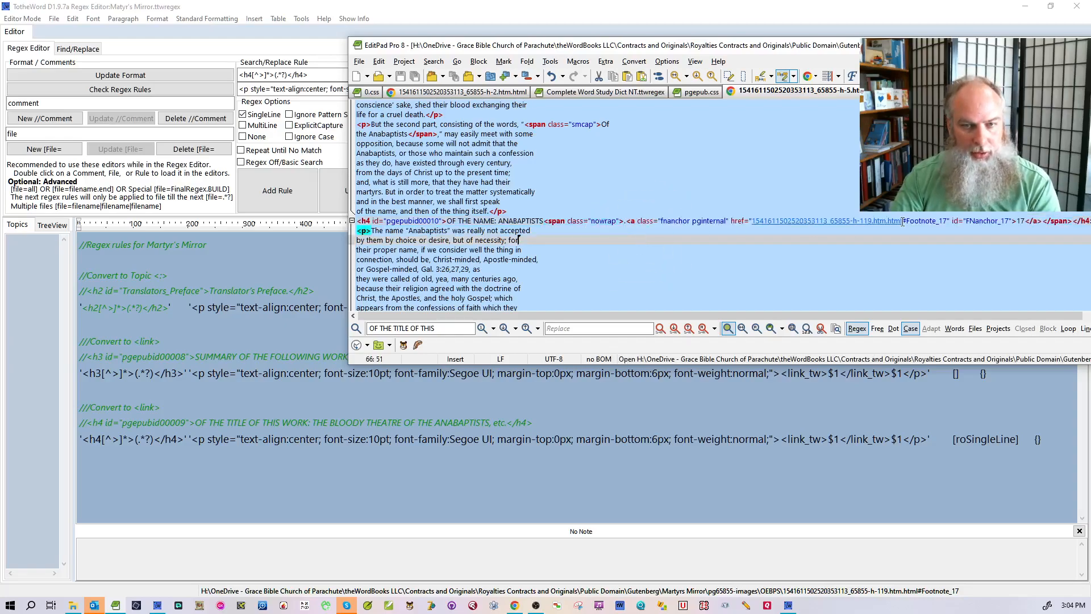
left_click(1071, 223)
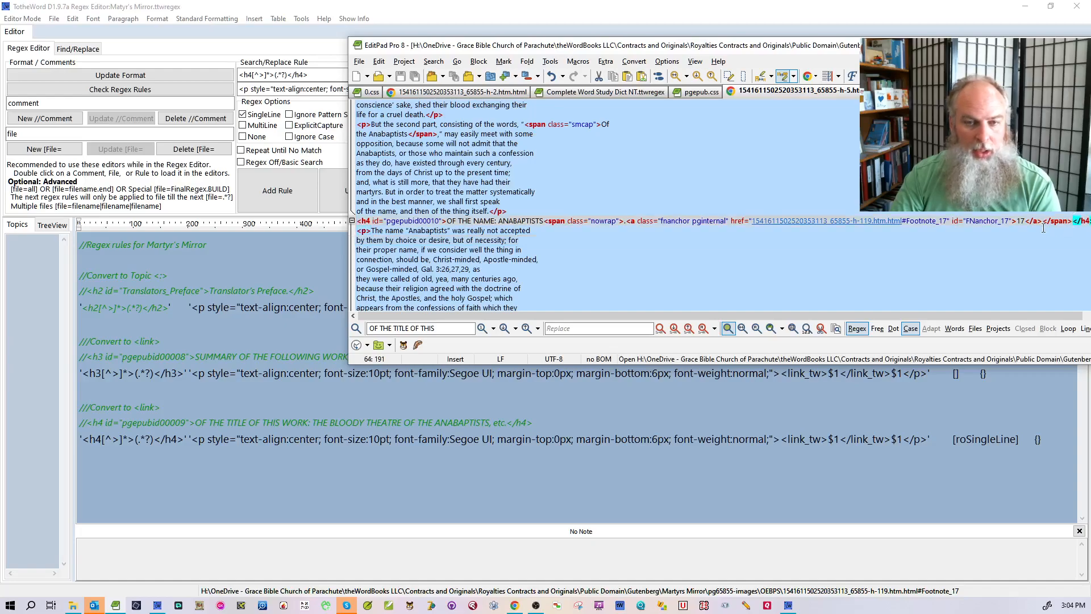
left_click_drag(1044, 220, 685, 227)
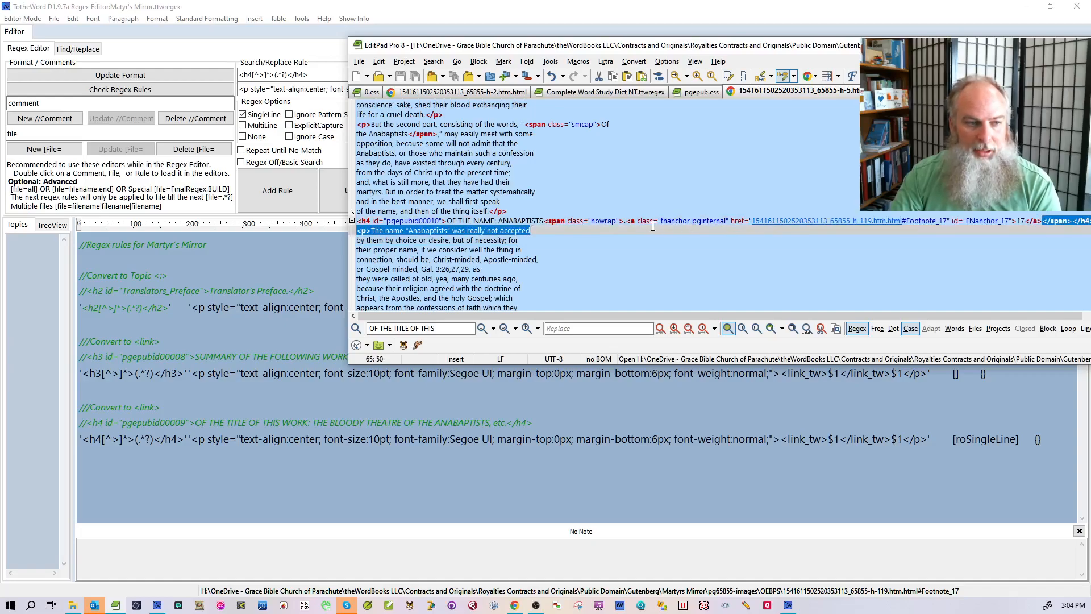
left_click_drag(544, 220, 1071, 222)
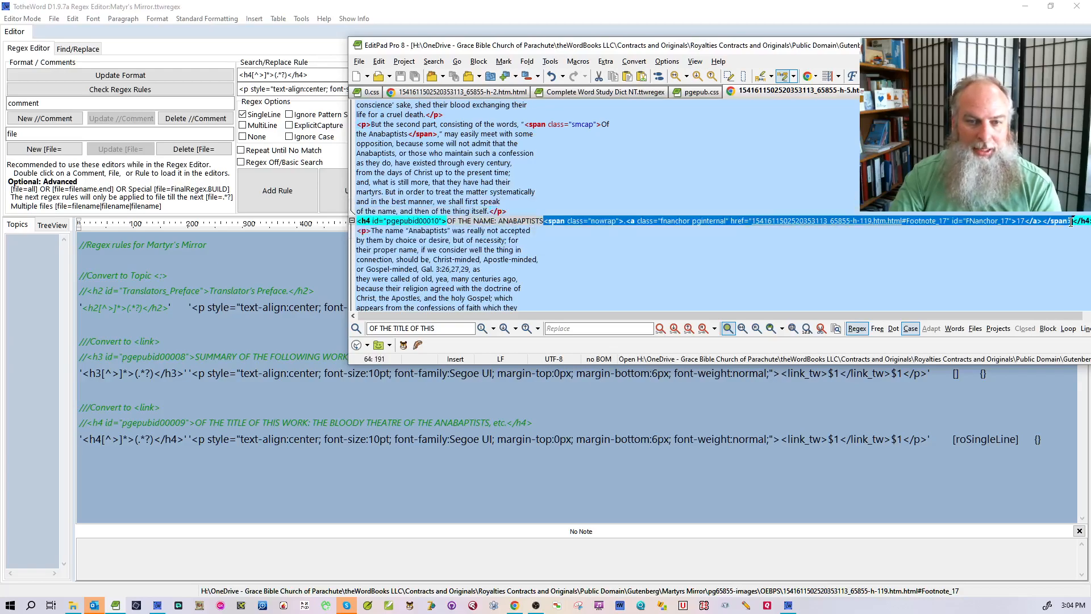
left_click(303, 402)
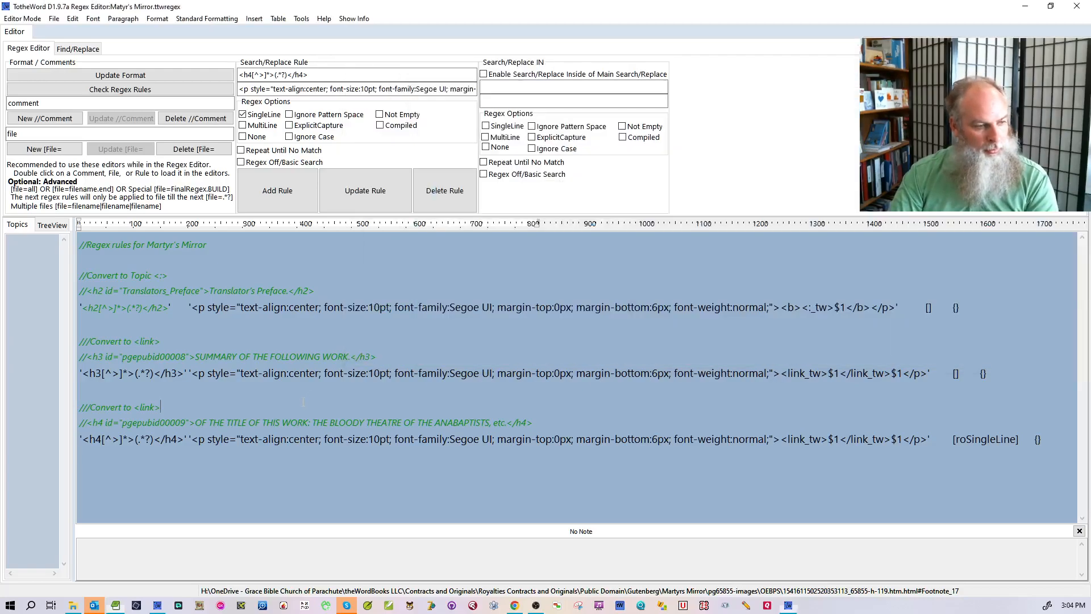
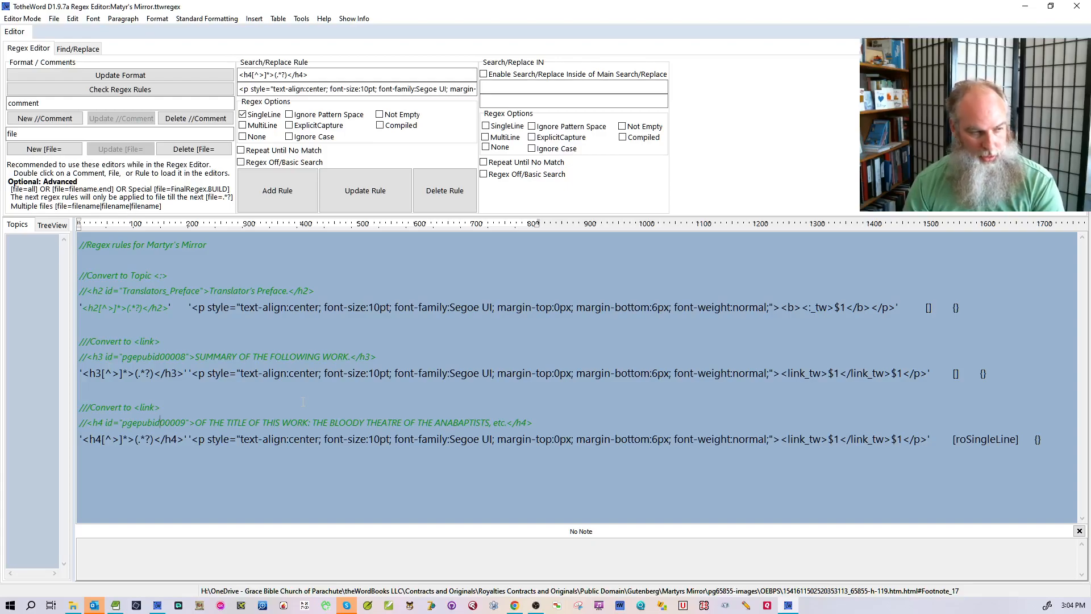
left_click(156, 440)
type("(")
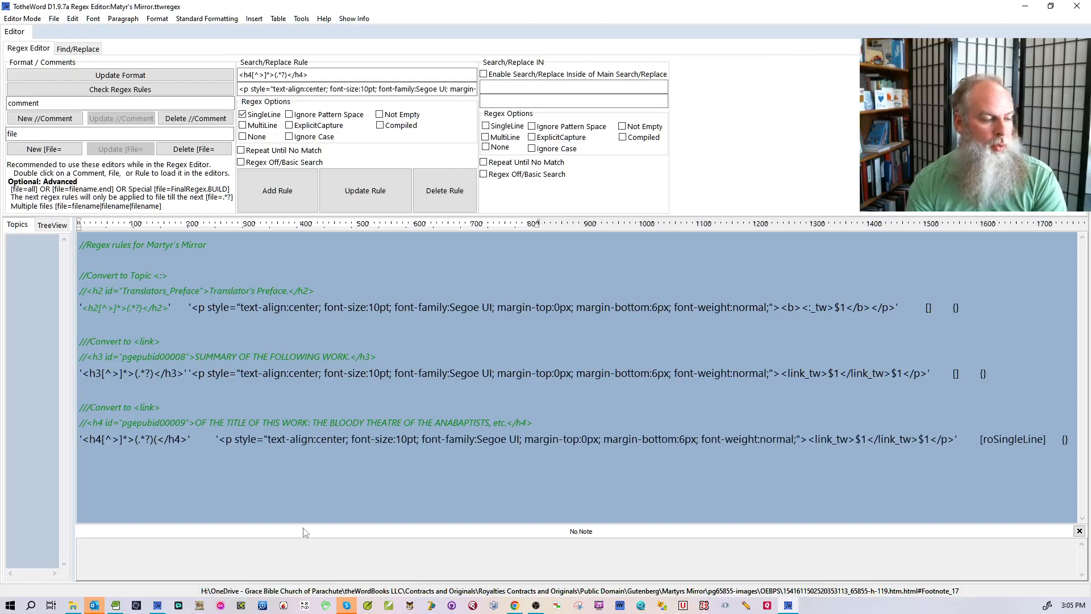
key("ctrl+v")
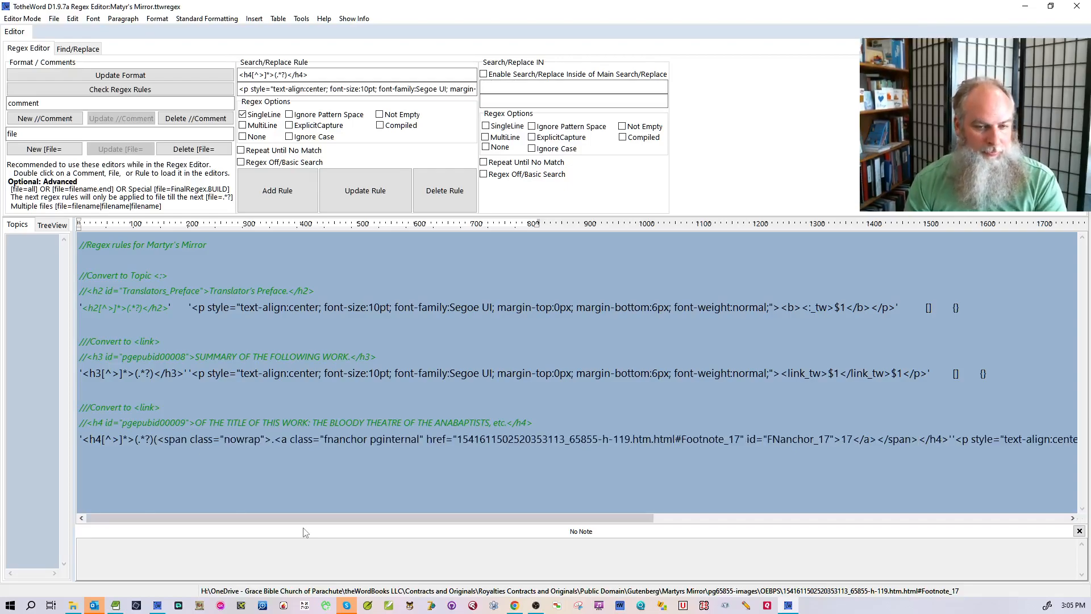
Add an empty line above the h4 rule and insert the full pgepubid00010 heading from EditPad Pro as a second // example comment.
key("Return")
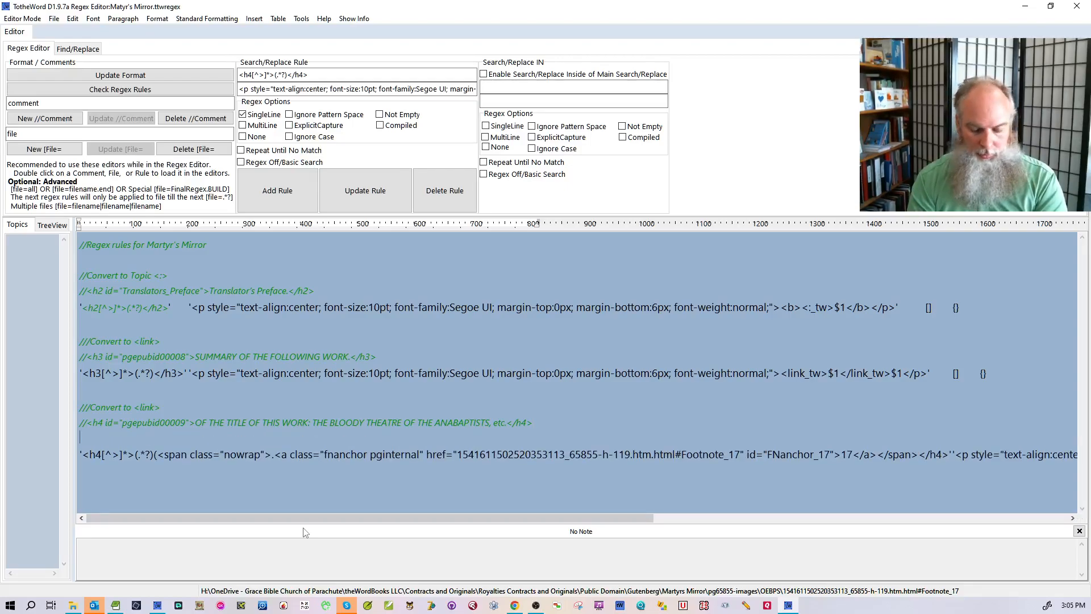
left_click(116, 605)
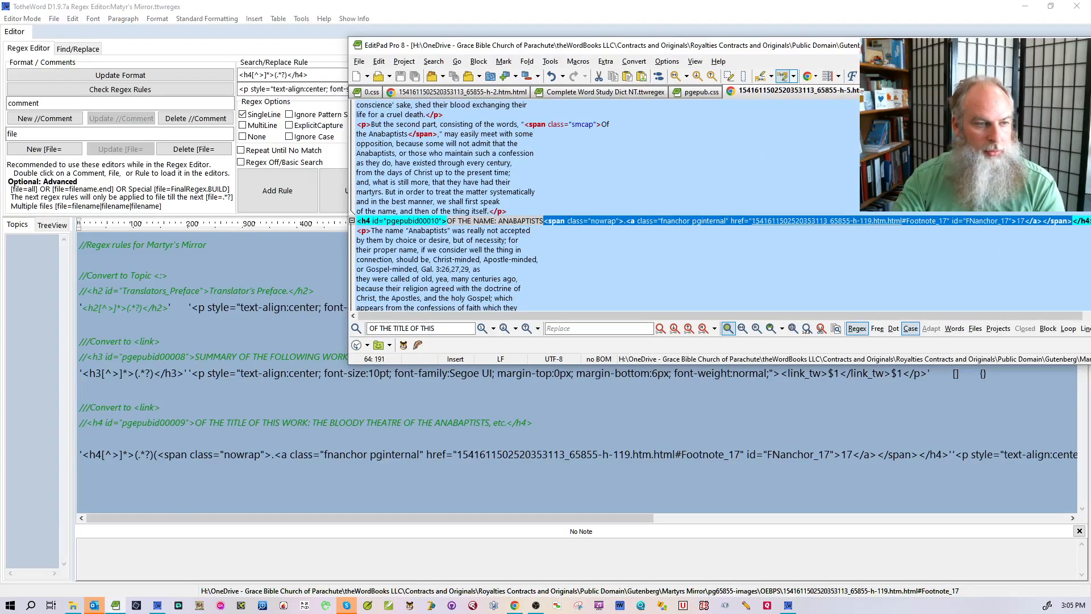
left_click(604, 222)
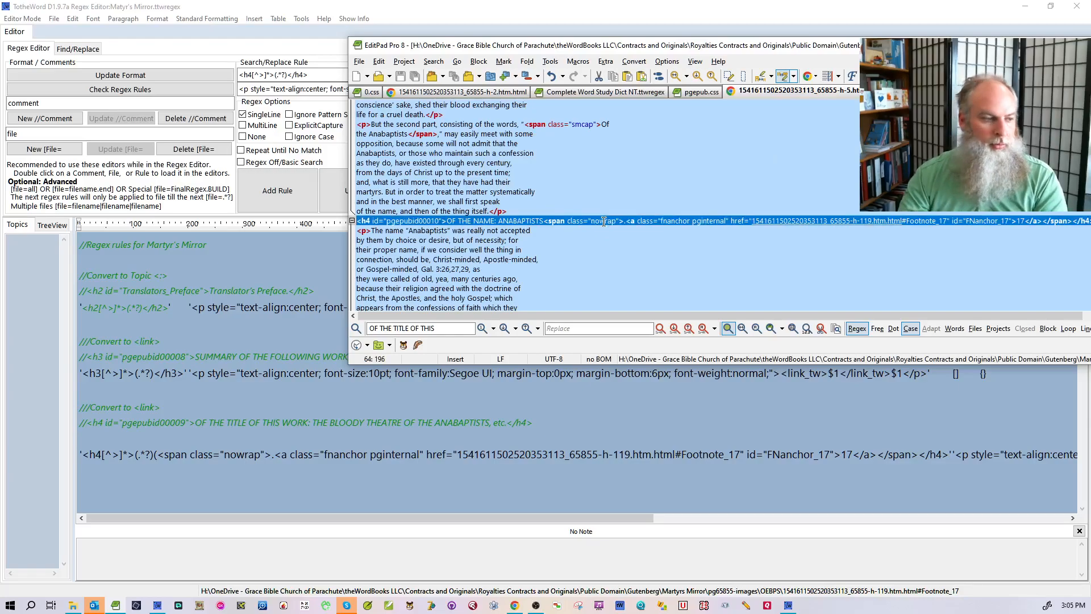
left_click(567, 423)
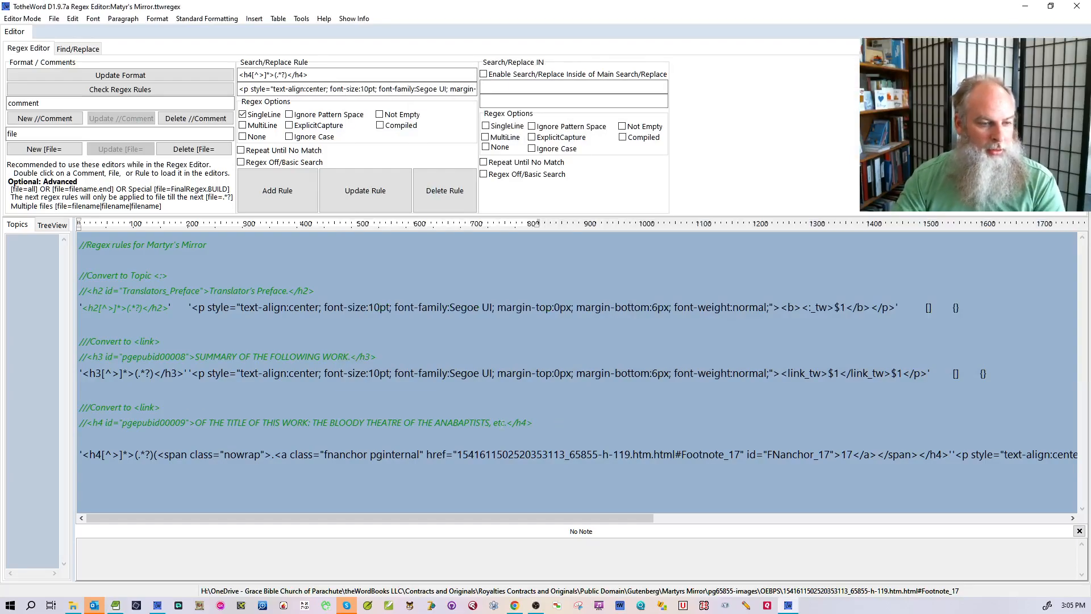
key("Return")
key("ctrl+v")
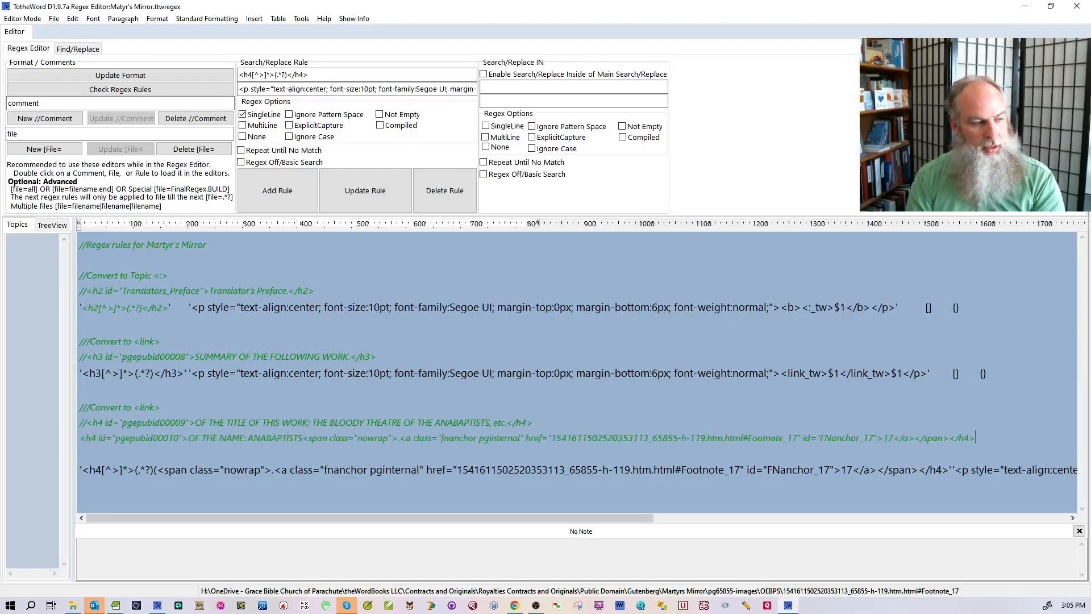
key("Home")
type("//")
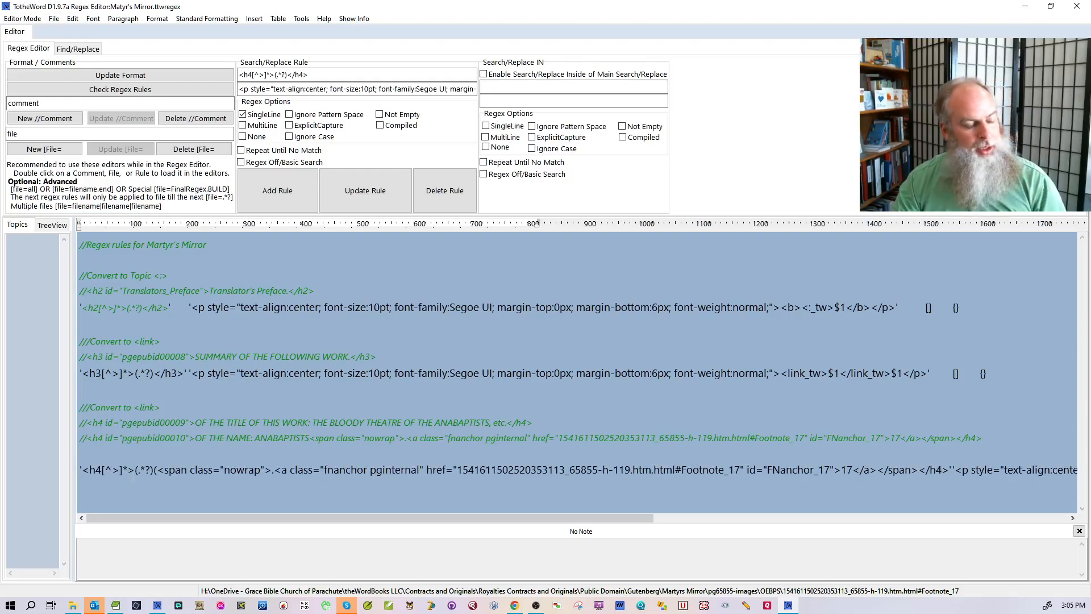
Remove the opening parenthesis and the pasted nowrap span from the h4 rule's search pattern.
double_click(143, 470)
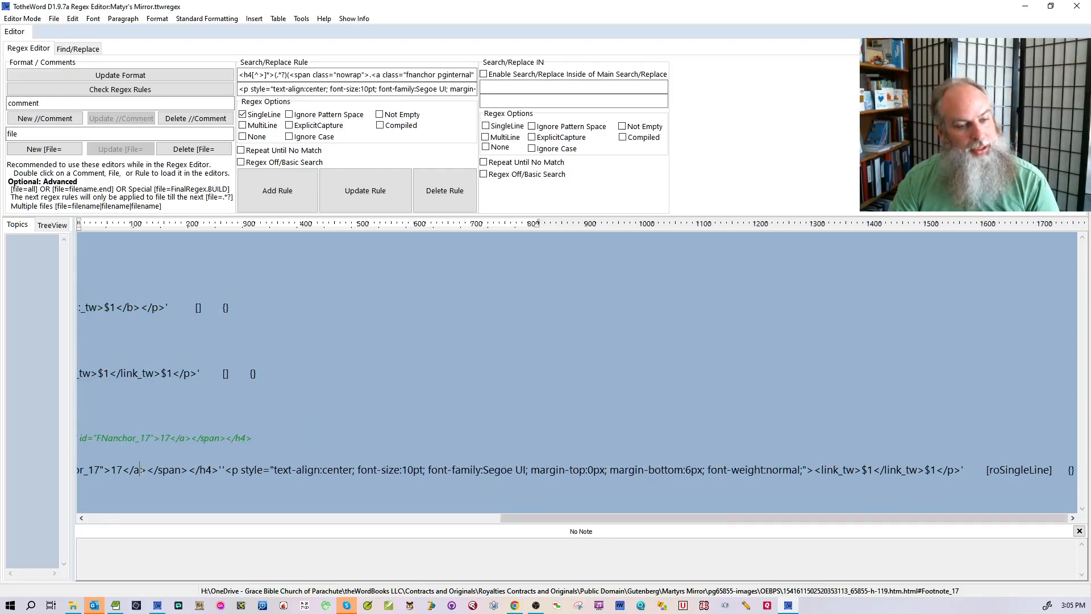
key("Home")
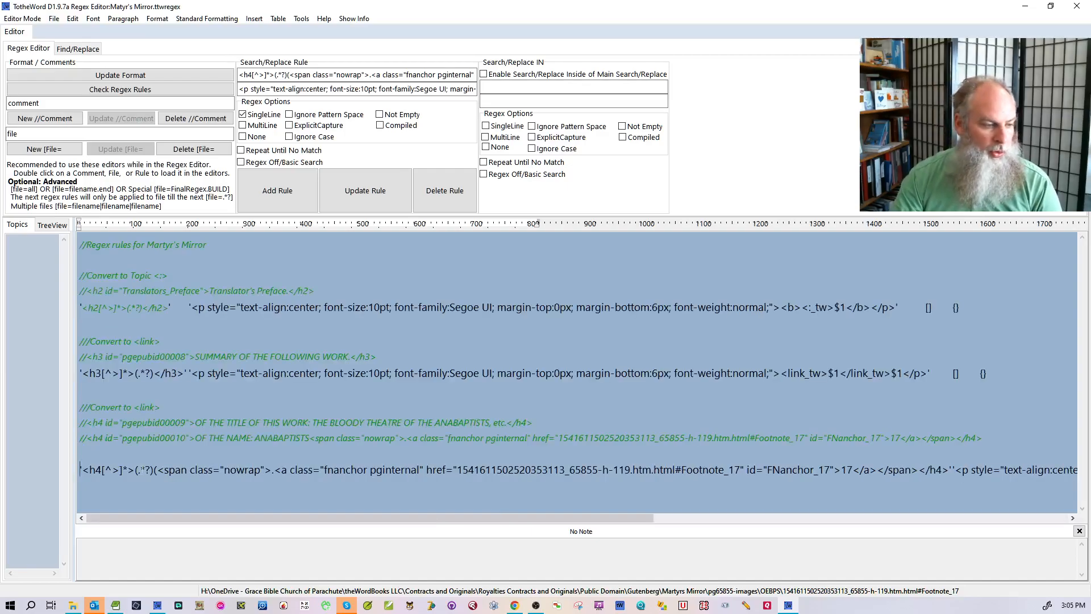
left_click_drag(155, 470, 918, 470)
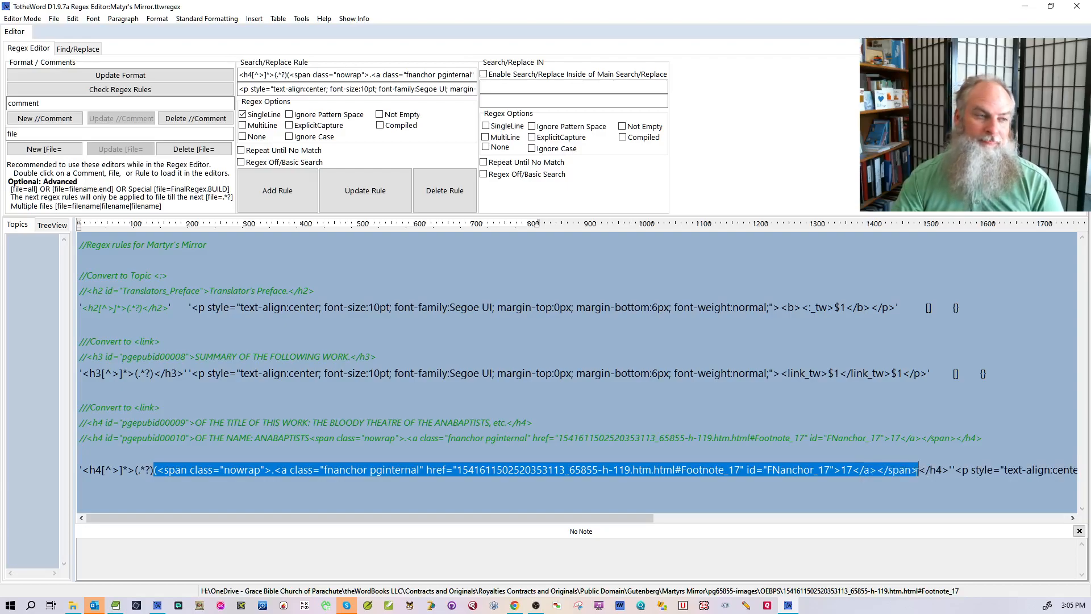
key("Delete")
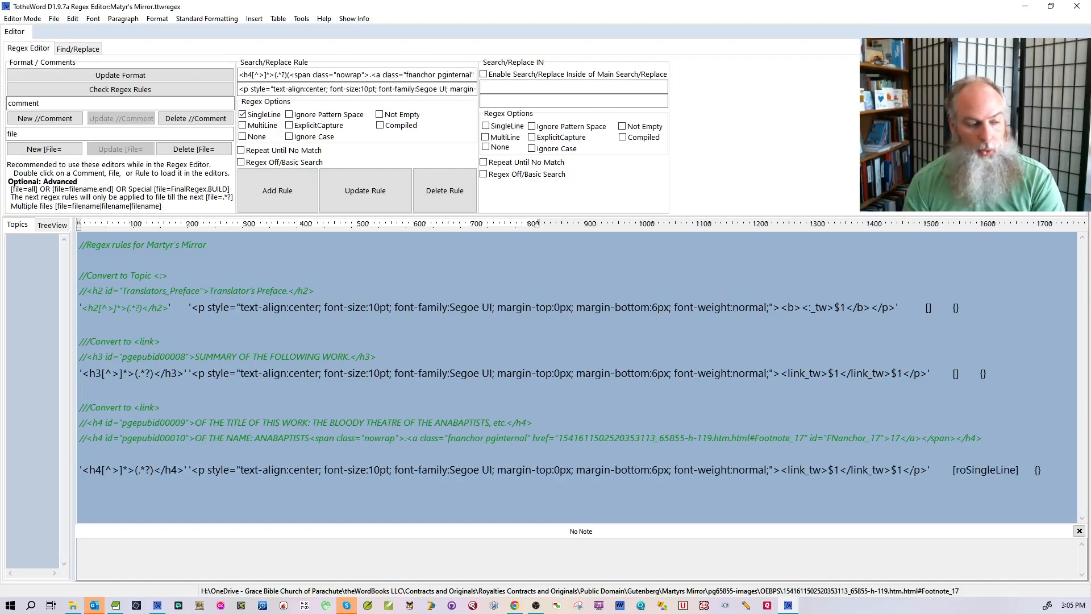
Duplicate the h4 rule on the empty line directly above it.
key("shift+End")
key("ctrl+c")
key("Up")
key("ctrl+v")
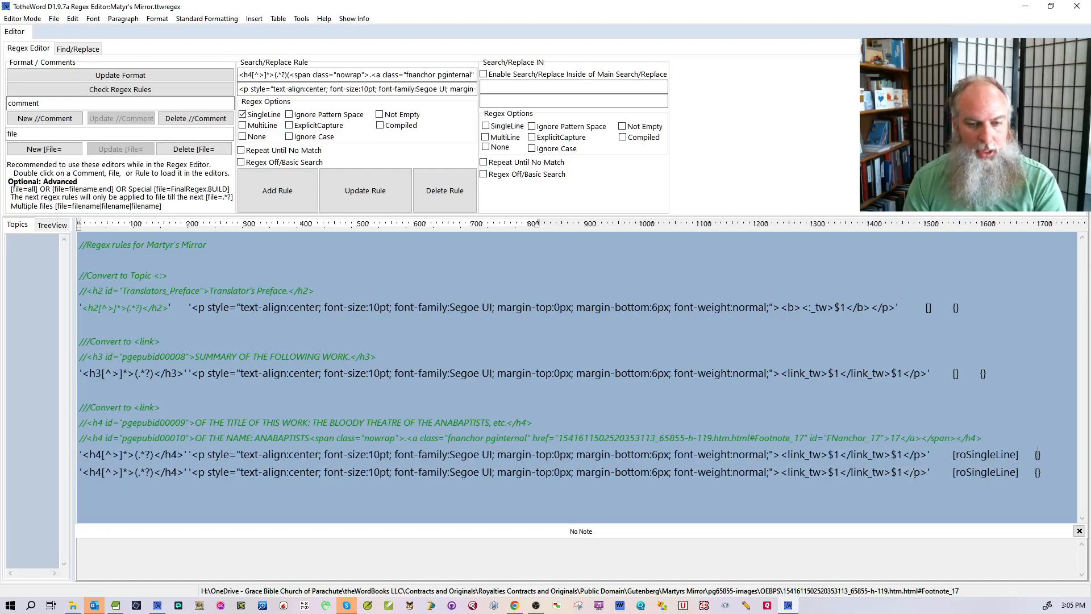
Clear the roSingleLine option from the upper h4 rule, leaving its regex options as [].
key("BackSpace")
key("BackSpace")
key("BackSpace")
key("BackSpace")
key("BackSpace")
key("BackSpace")
key("BackSpace")
key("BackSpace")
key("BackSpace")
key("BackSpace")
key("BackSpace")
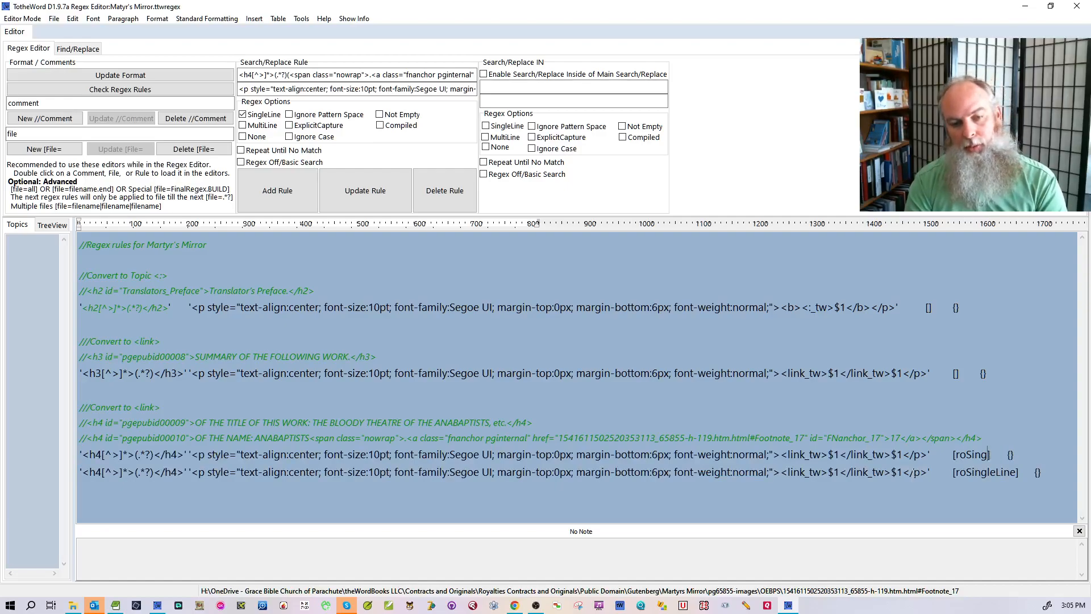
key("BackSpace")
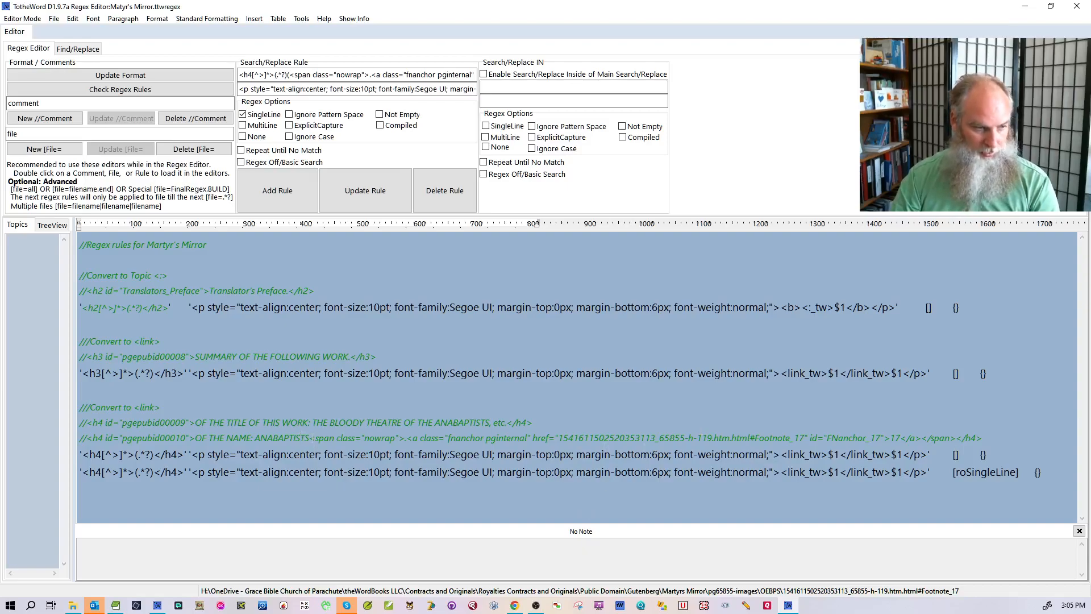
Copy <span class="nowrap">.<a from the pgepubid00010 comment and insert it after (.*?) in the upper h4 rule's search pattern, preceded by an opening parenthesis.
left_click_drag(310, 437, 419, 438)
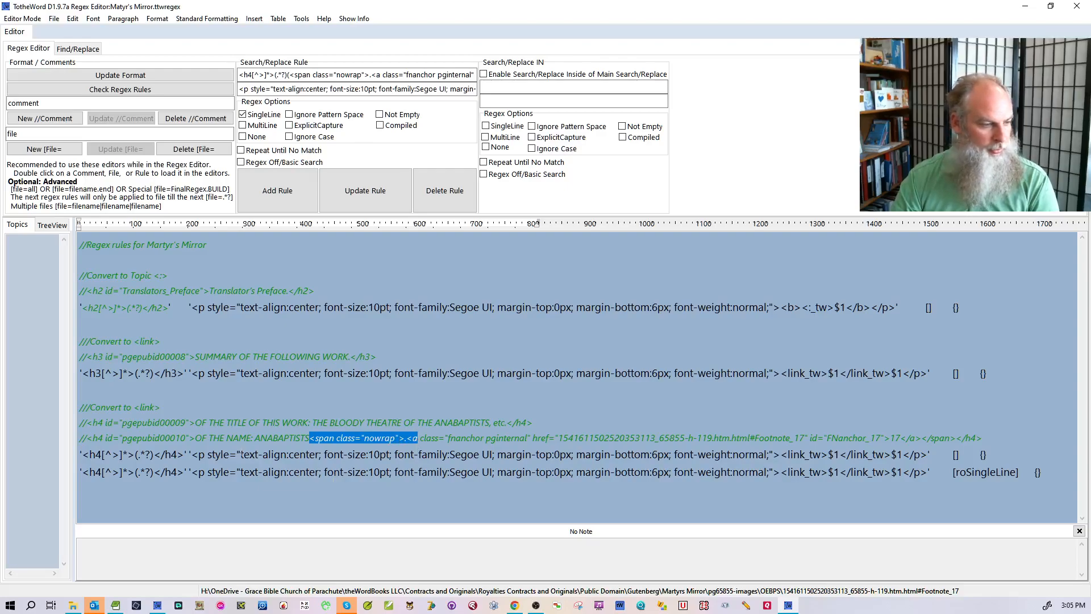
left_click(154, 454)
key("ctrl+v")
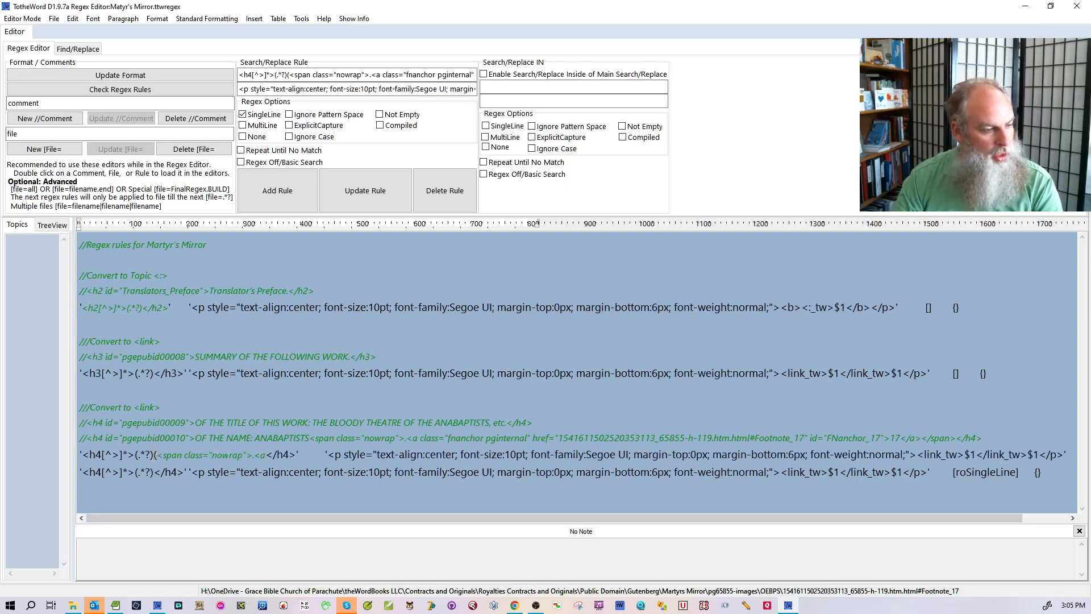
Replace the class="nowrap" attribute in the upper h4 rule's search pattern with [^>]* so the tag reads <span[^>]*>.
left_click_drag(185, 454, 248, 454)
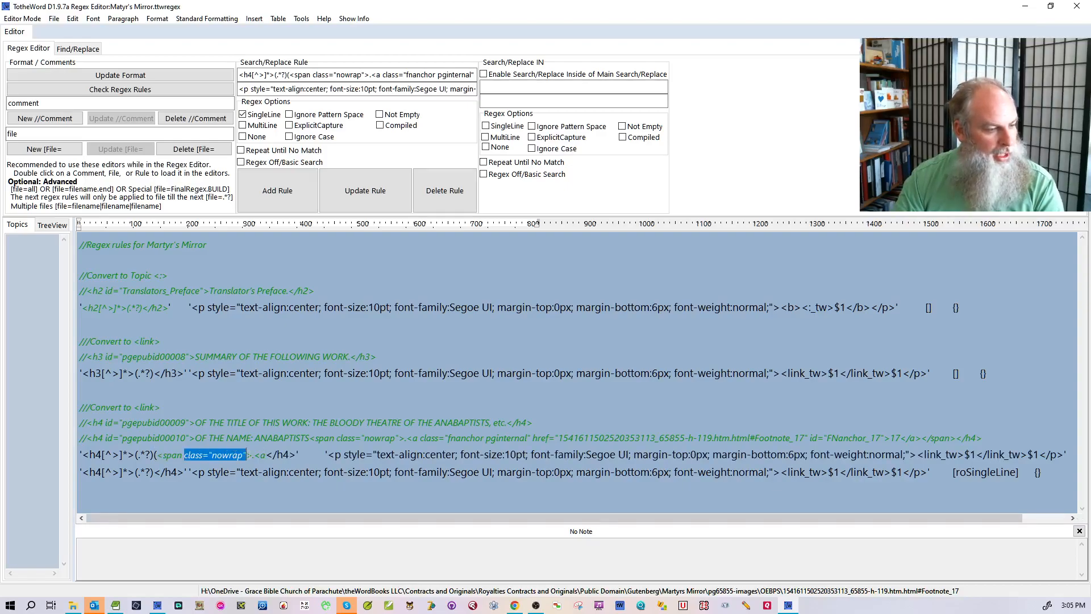
key("BackSpace")
key("BackSpace")
type("[^")
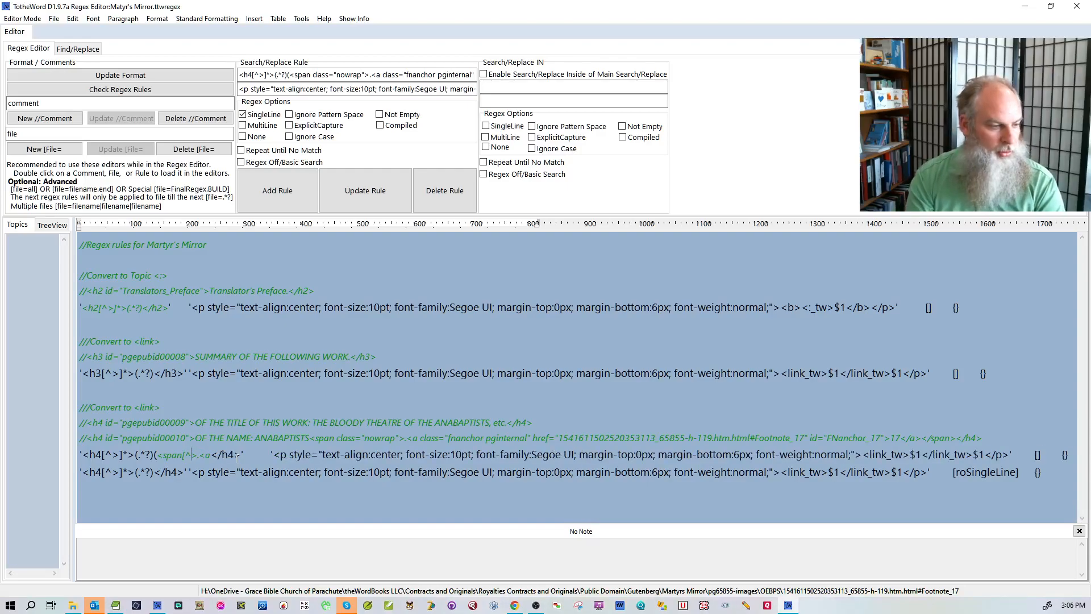
type(">]*")
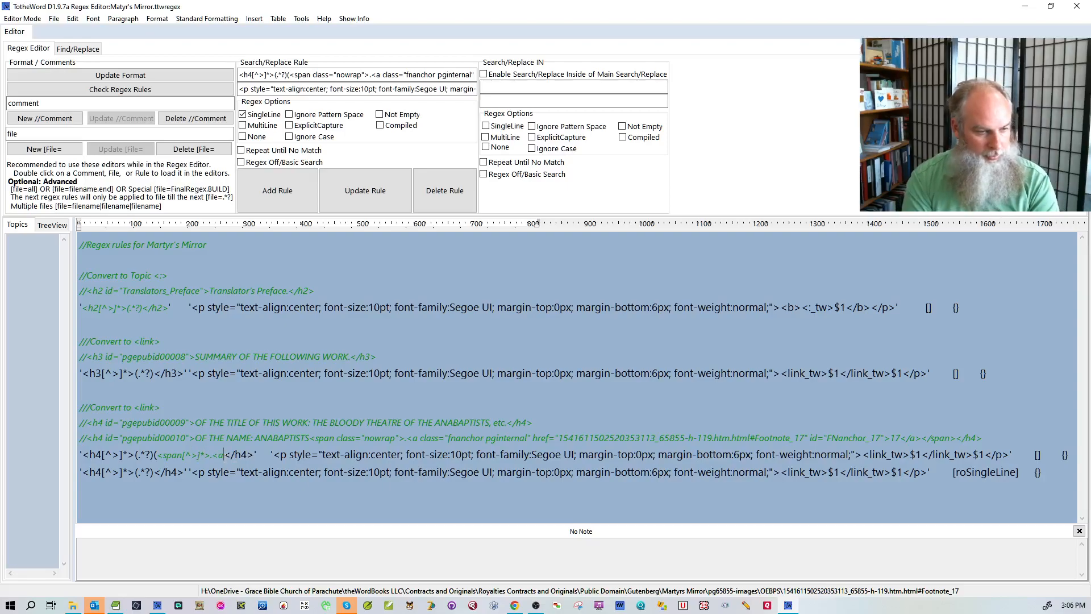
Complete the second capture group in the upper h4 rule by adding .*?</a></span>) after <a and before </h4>.
type(".*?")
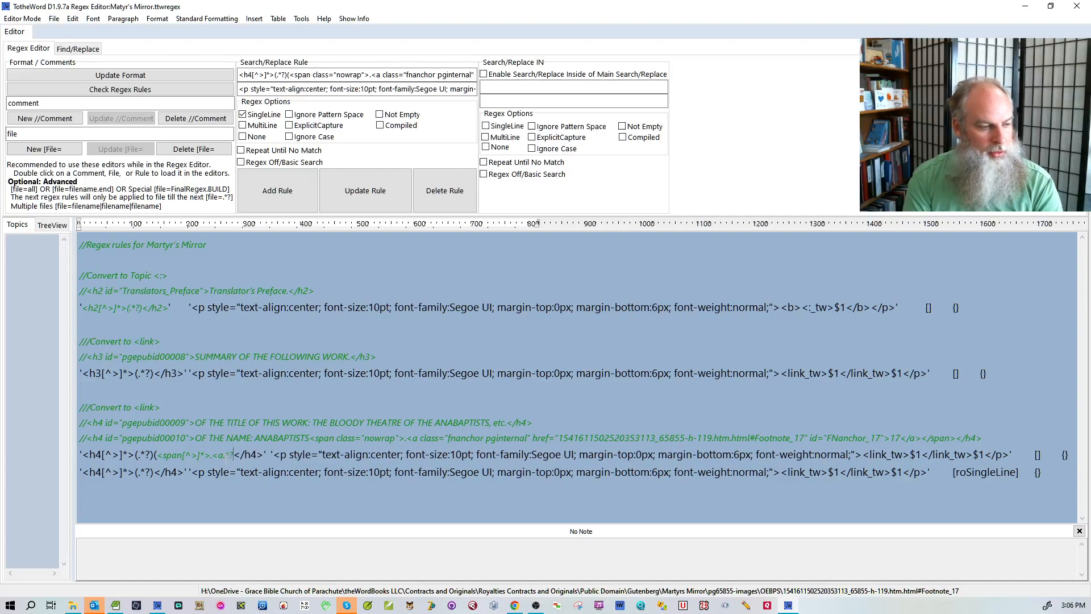
type("</a><")
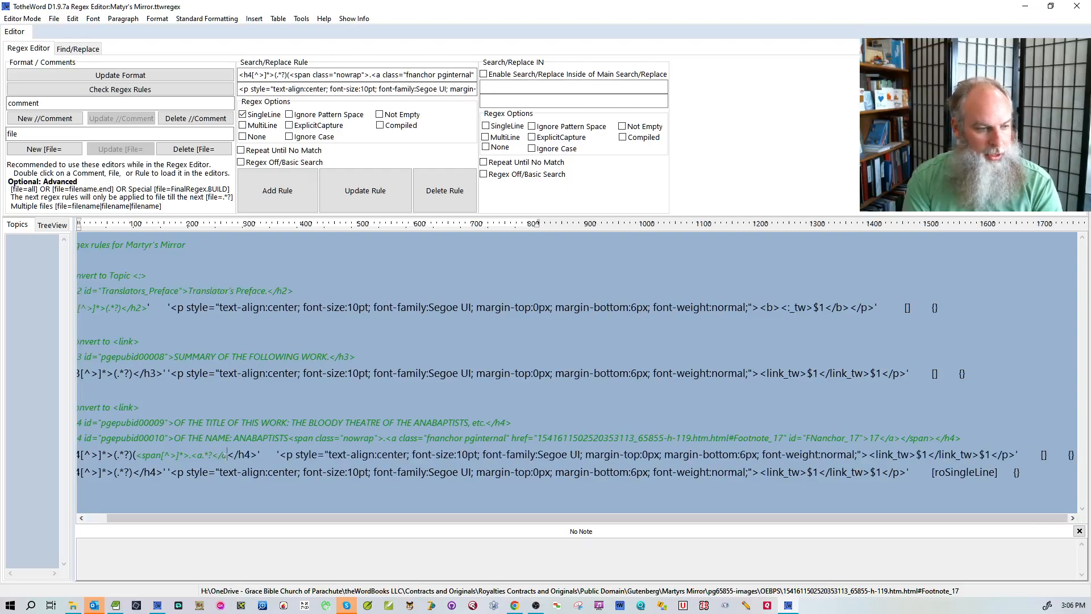
type("/span>")
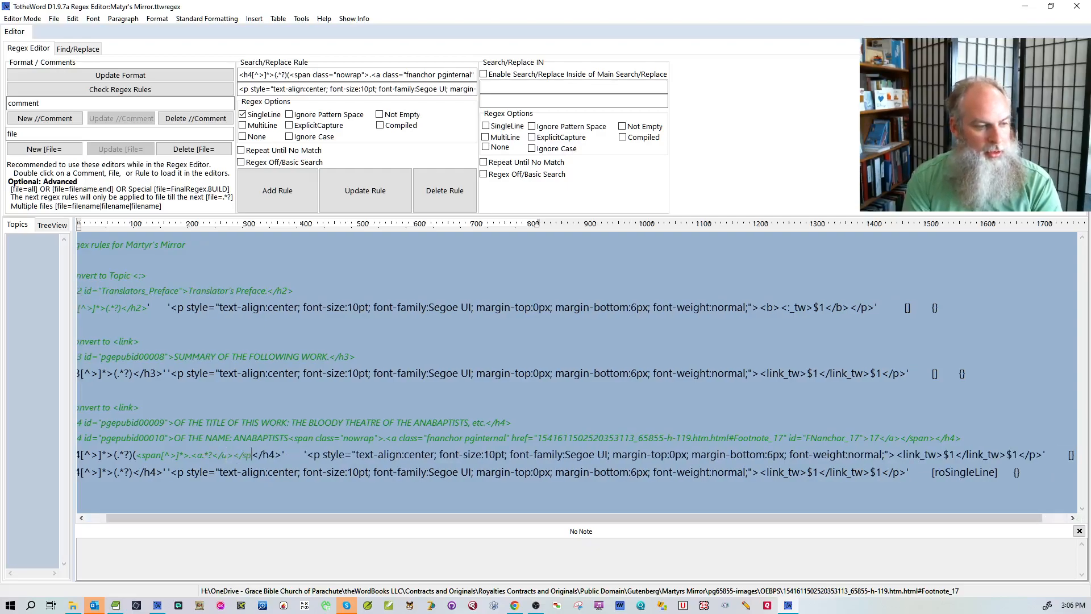
type(")")
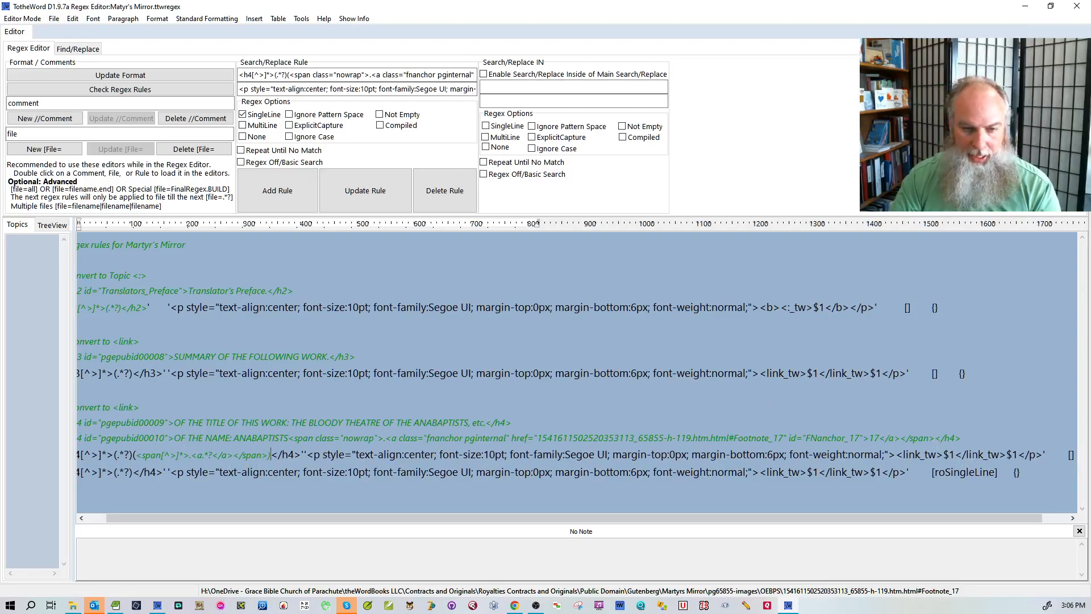
Add $2 after the last $1 in the upper h4 rule's replacement text and save the regex rules file.
type("$2")
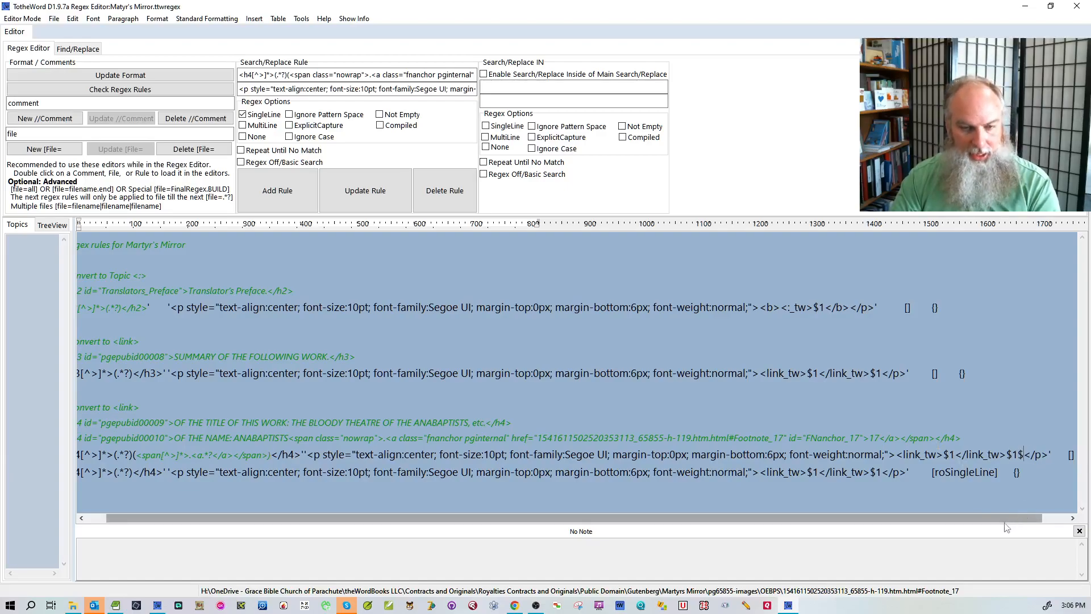
key("ctrl+s")
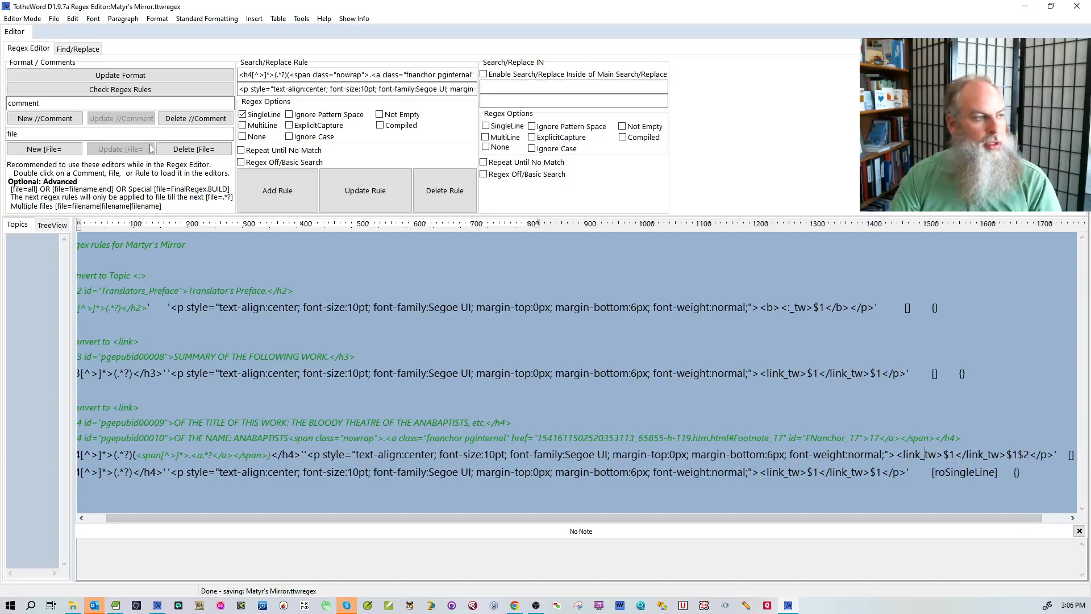
Switch from the Regex Editor to the Book Editor without saving changes to Untitled.rtf.
left_click(23, 18)
left_click(42, 35)
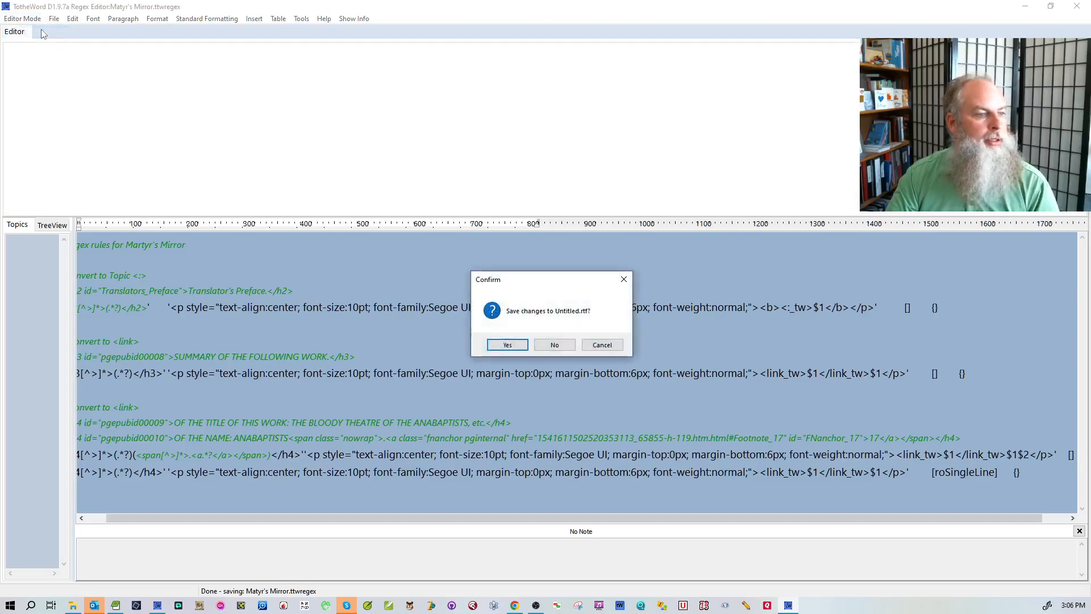
left_click(554, 345)
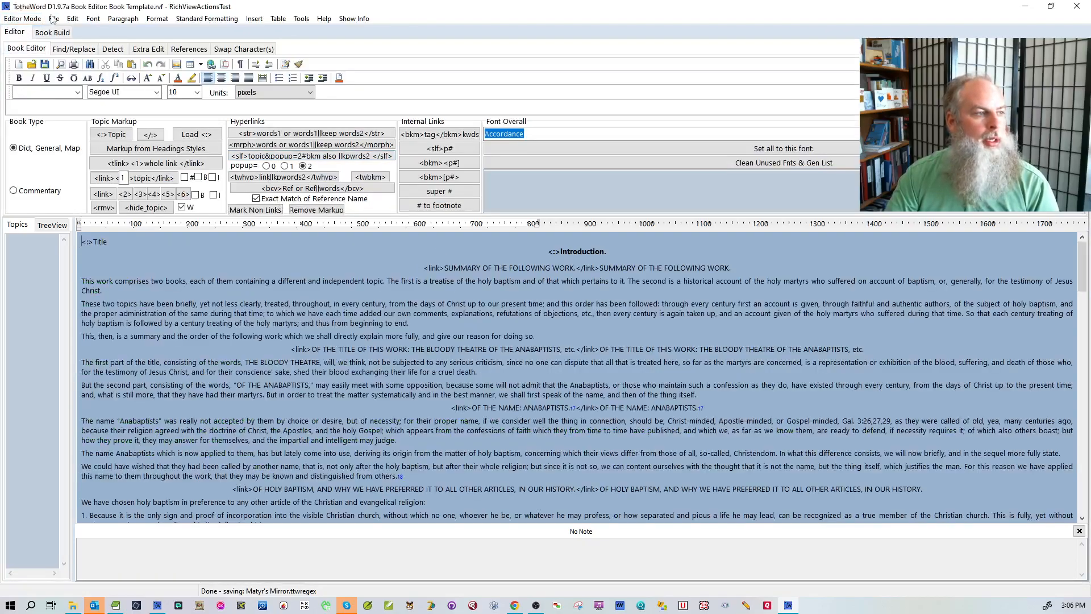
left_click(54, 18)
mouse_move(114, 45)
mouse_move(222, 44)
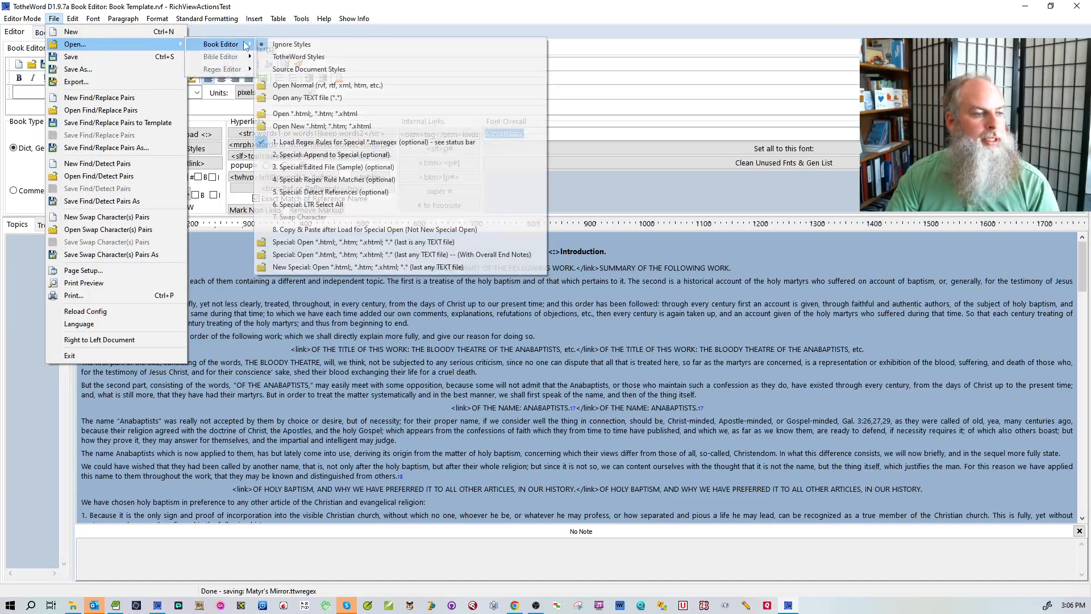
left_click(295, 257)
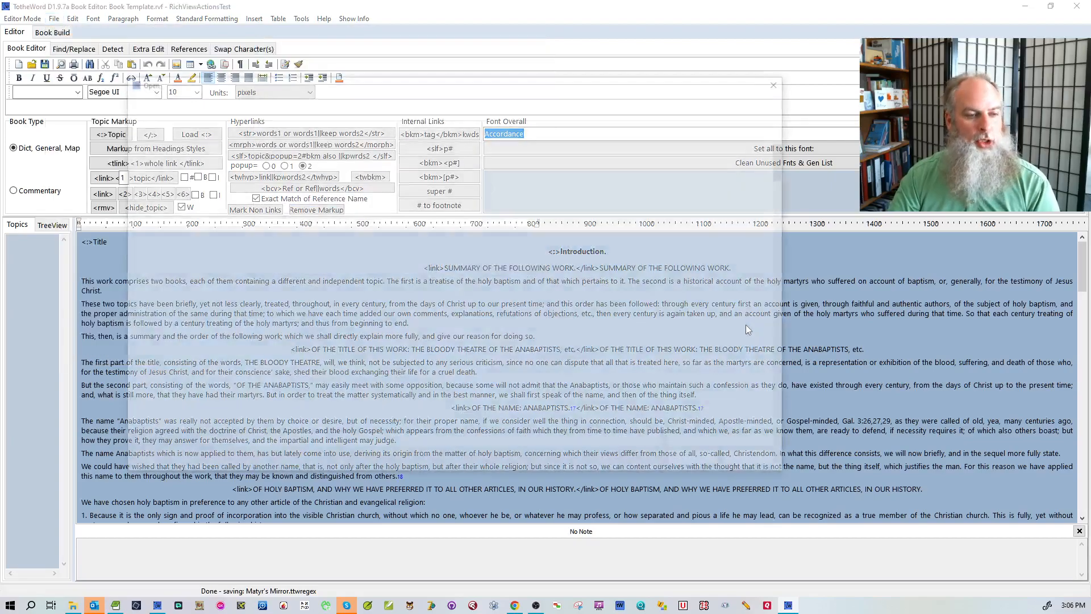
scroll(399, 283, "down", 10)
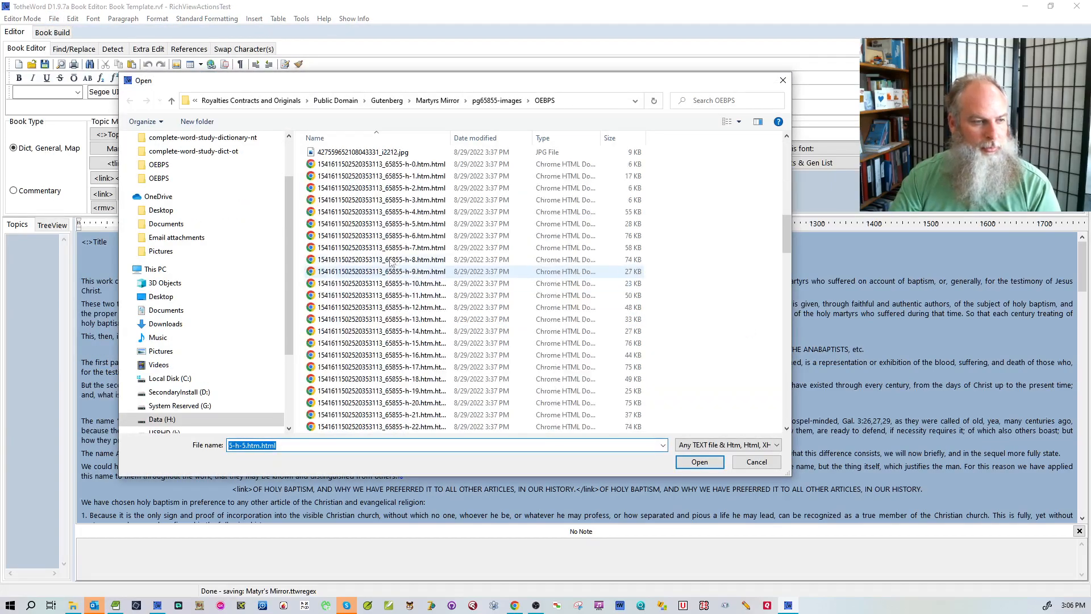
double_click(390, 225)
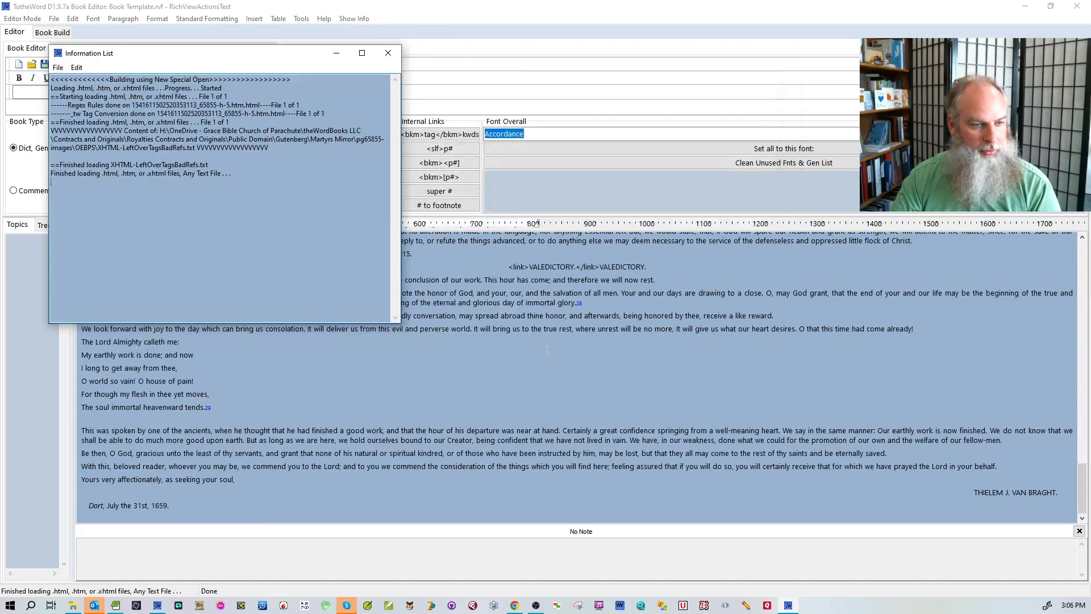
Review the converted chapter from start to end, checking the link headings, the footnote anchors and the poem's formatting.
scroll(584, 374, "up", 3)
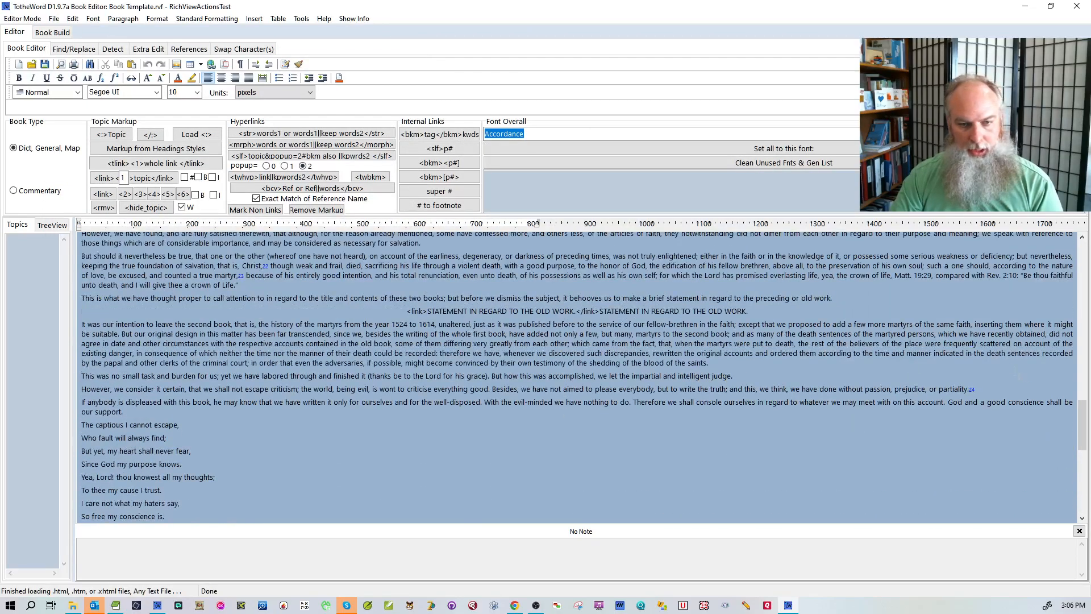
left_click_drag(1083, 424, 1083, 262)
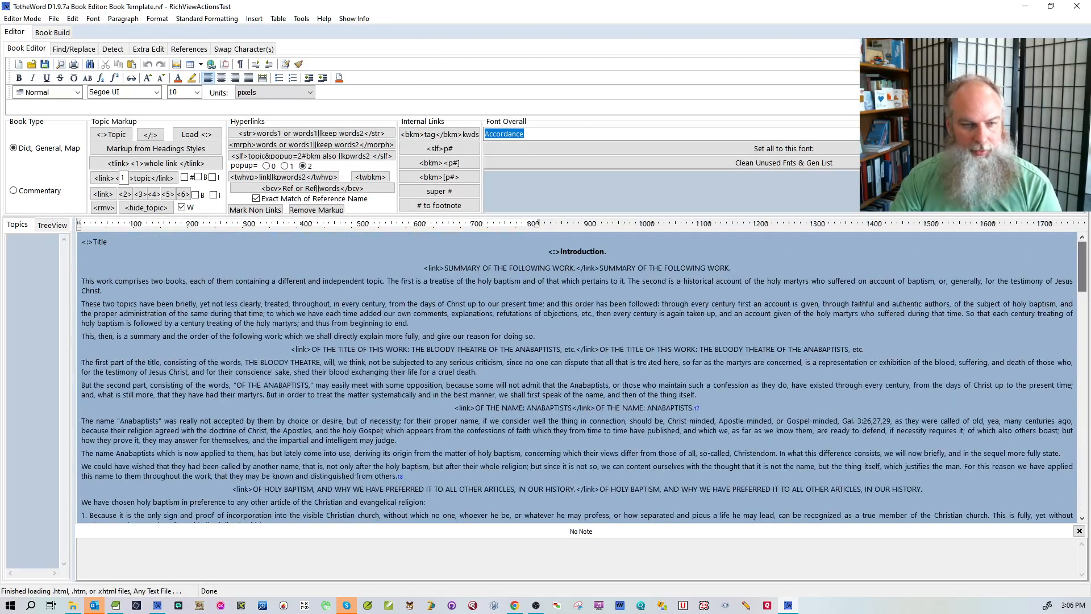
scroll(648, 362, "down", 1)
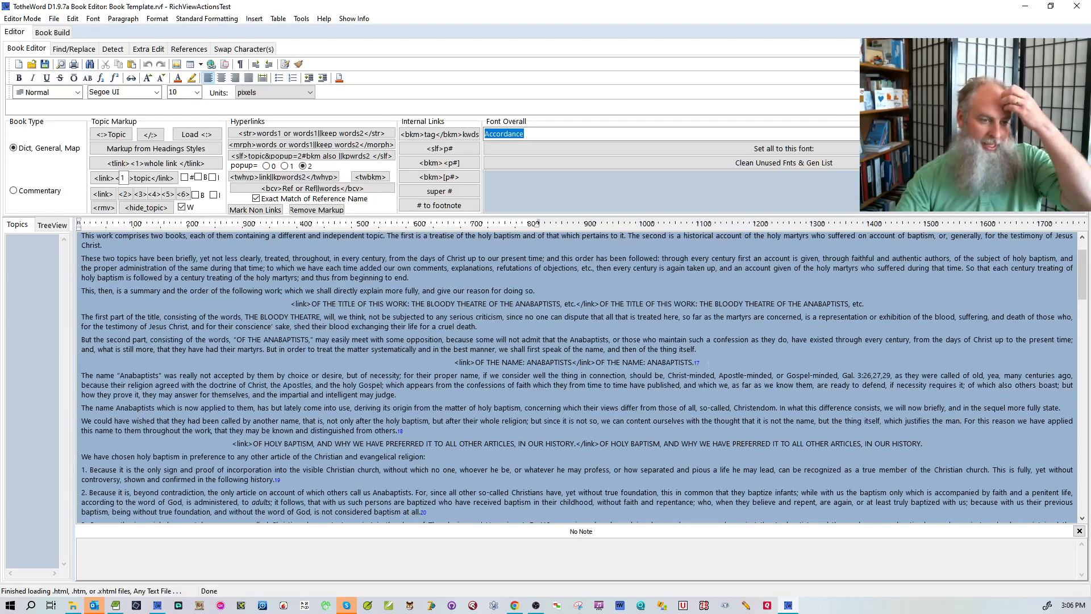
scroll(708, 362, "down", 3)
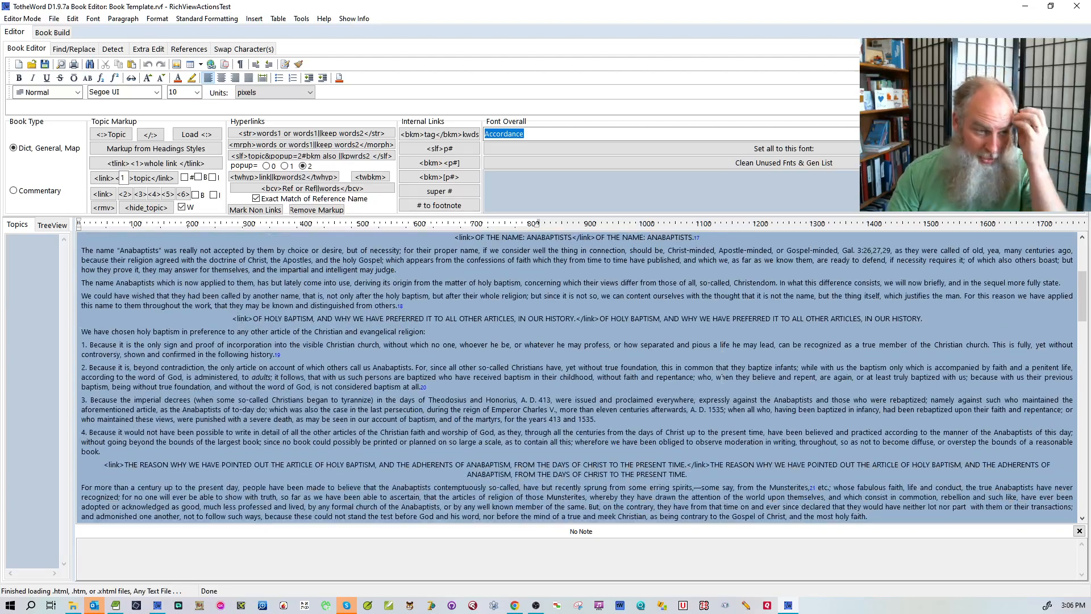
scroll(723, 376, "down", 3)
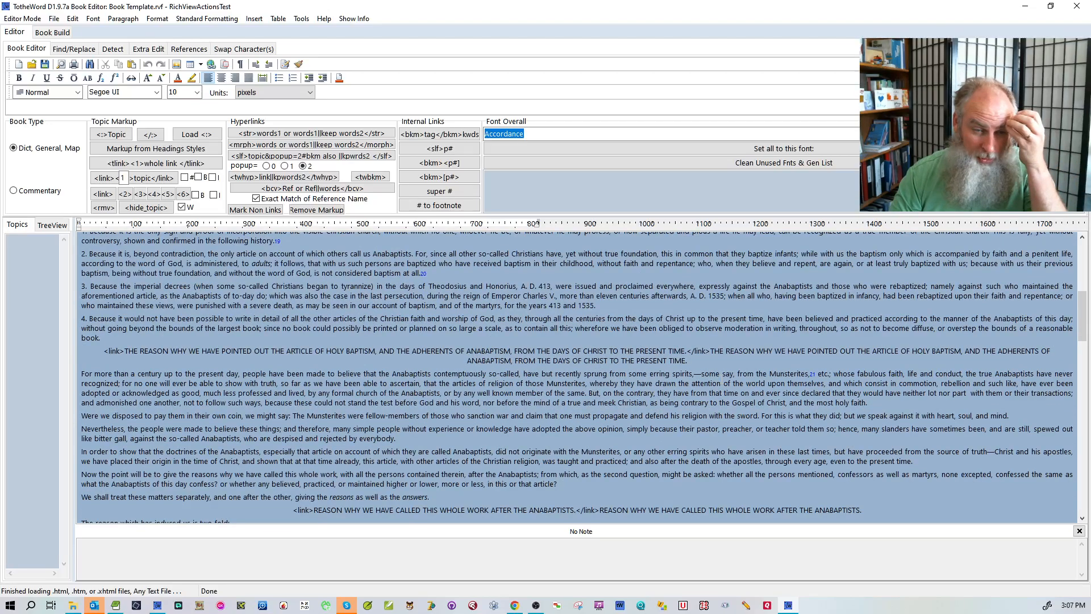
scroll(723, 378, "down", 3)
scroll(723, 378, "down", 10)
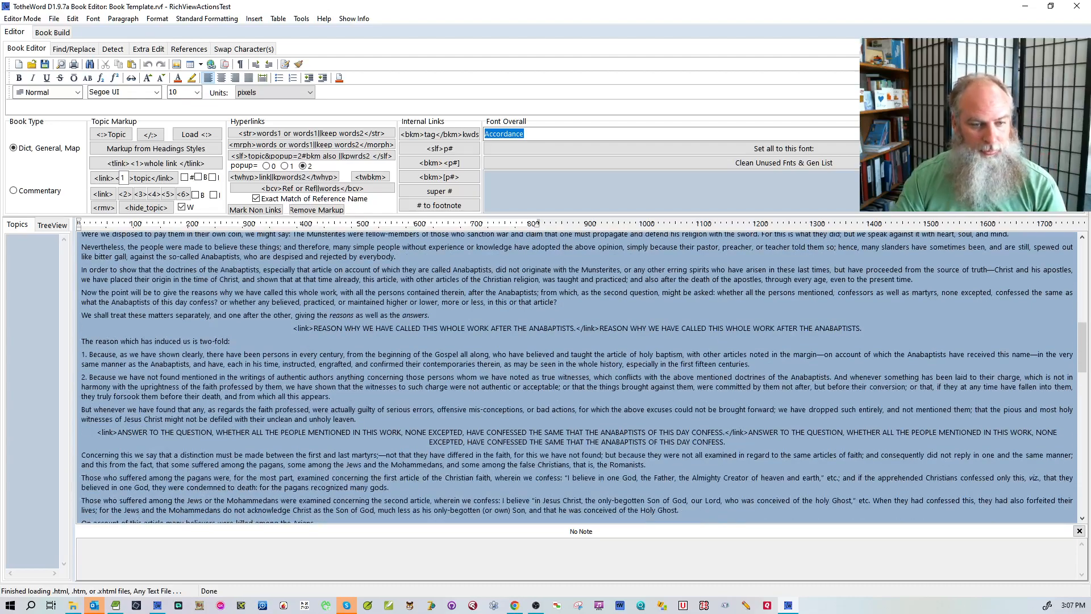
scroll(731, 379, "down", 6)
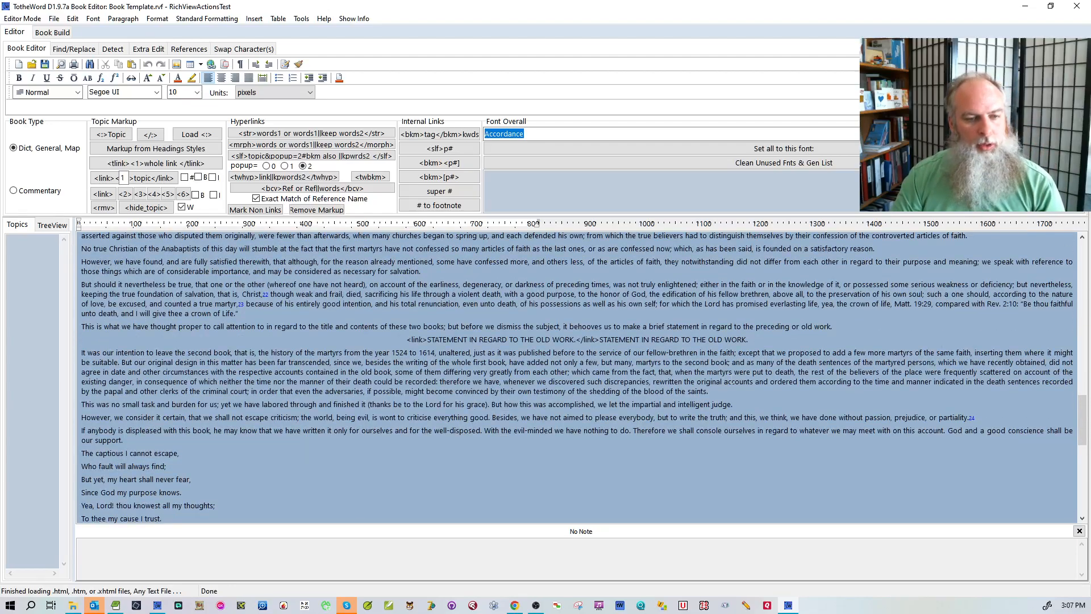
scroll(731, 379, "up", 2)
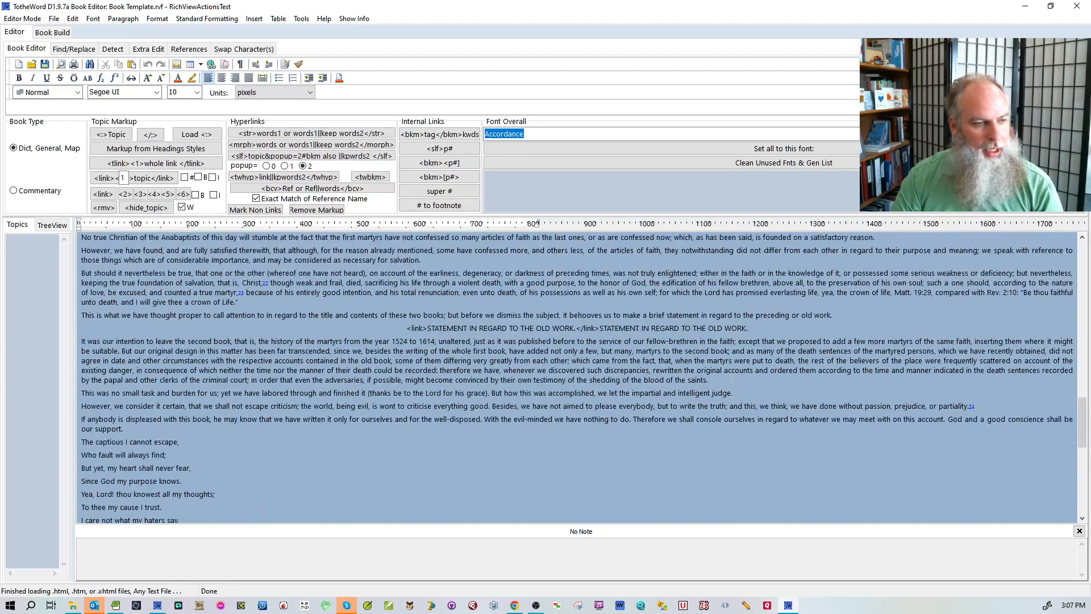
scroll(732, 379, "down", 3)
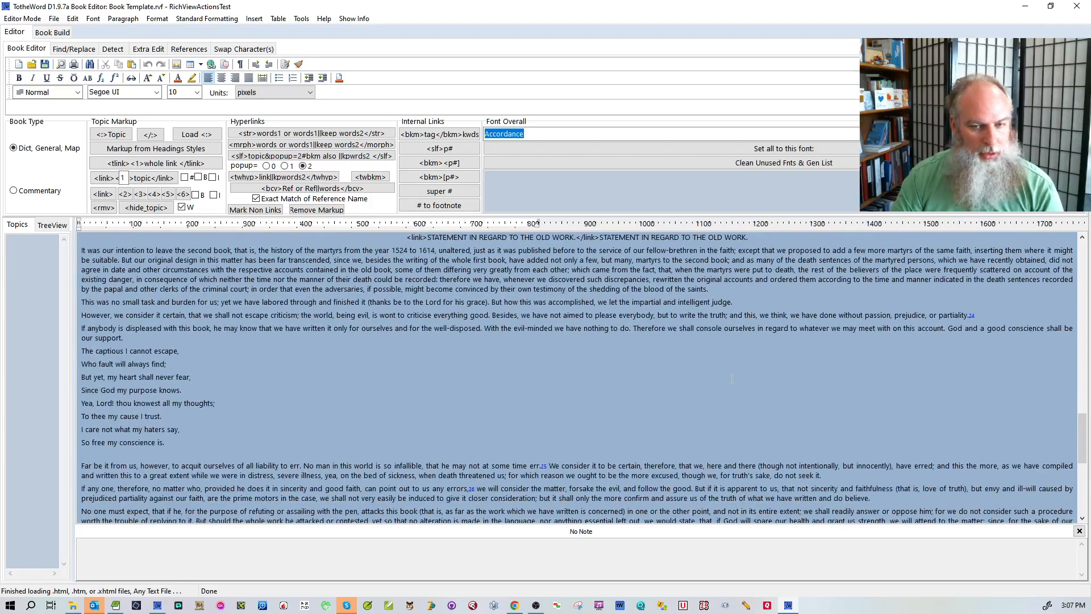
scroll(732, 379, "down", 10)
scroll(731, 379, "up", 6)
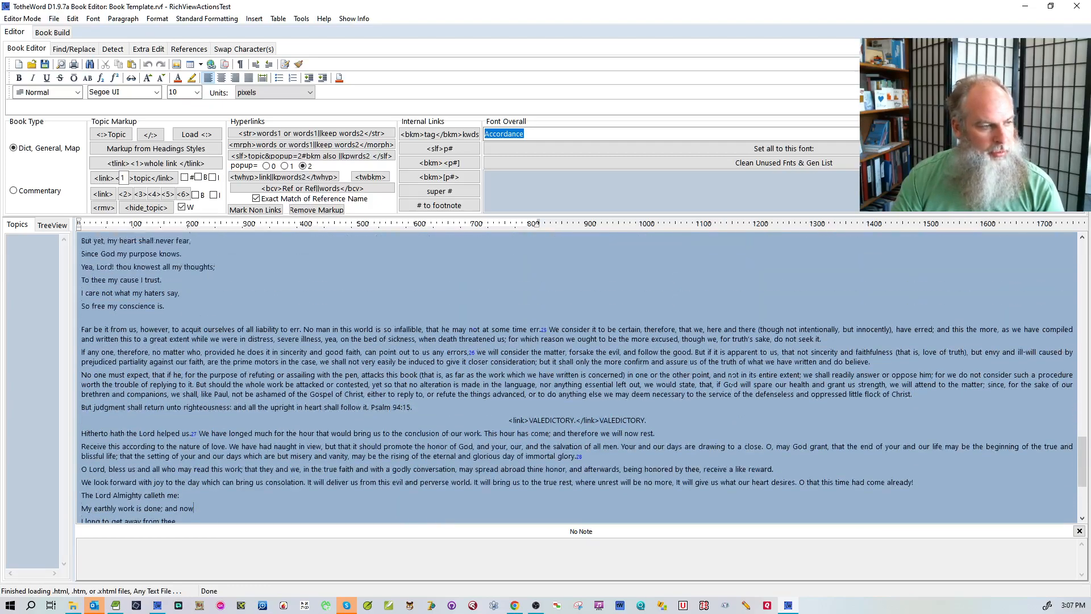
scroll(732, 379, "up", 5)
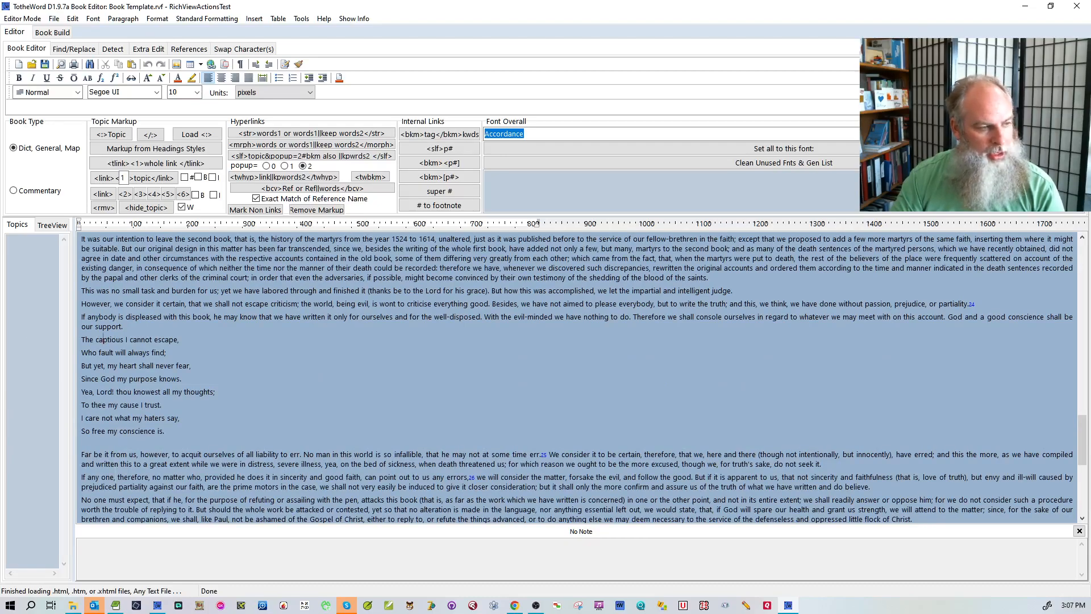
left_click(73, 604)
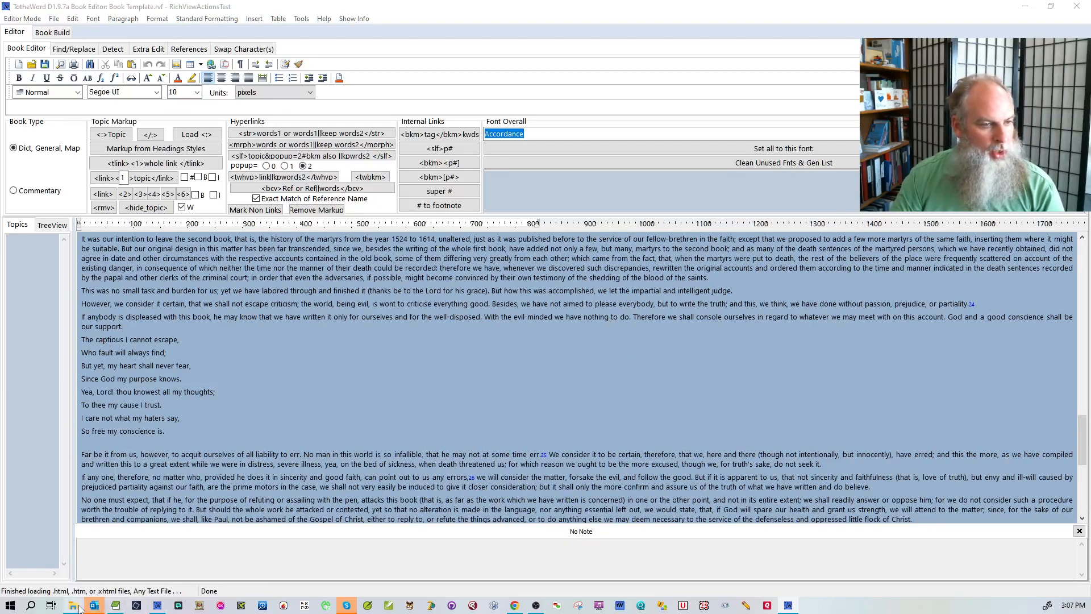
double_click(415, 291)
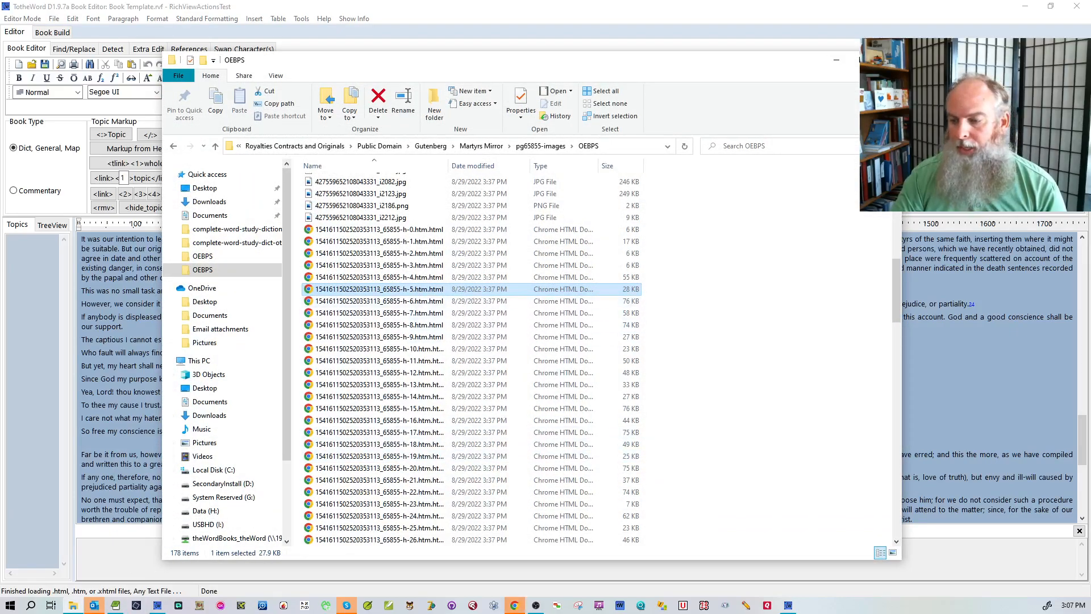
scroll(657, 189, "down", 7)
scroll(657, 189, "down", 4)
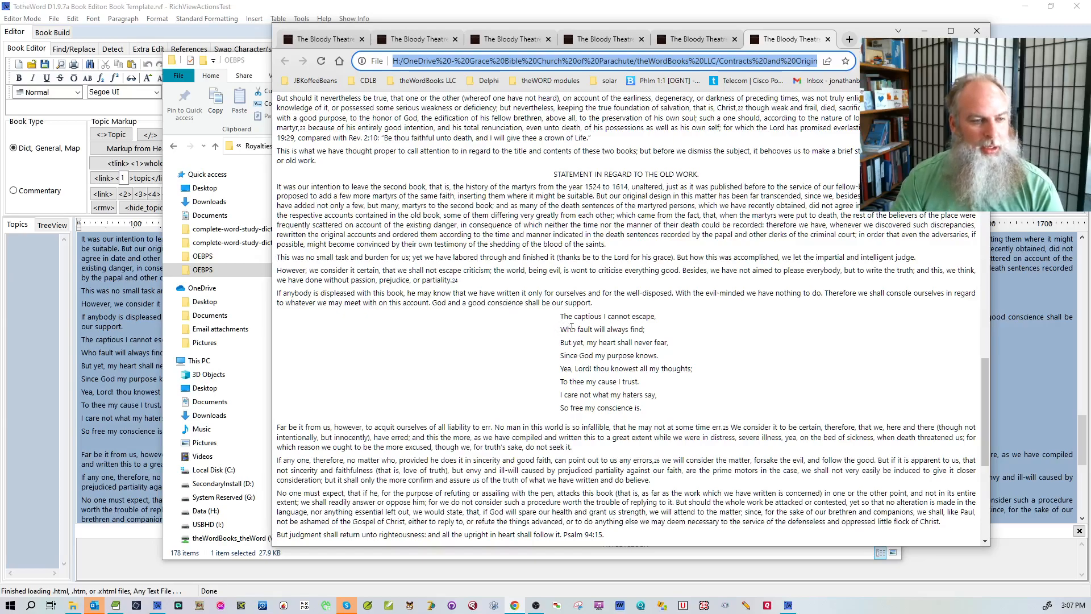
Switch to EditPad Pro and move its window so the poem in the browser remains visible.
left_click(116, 605)
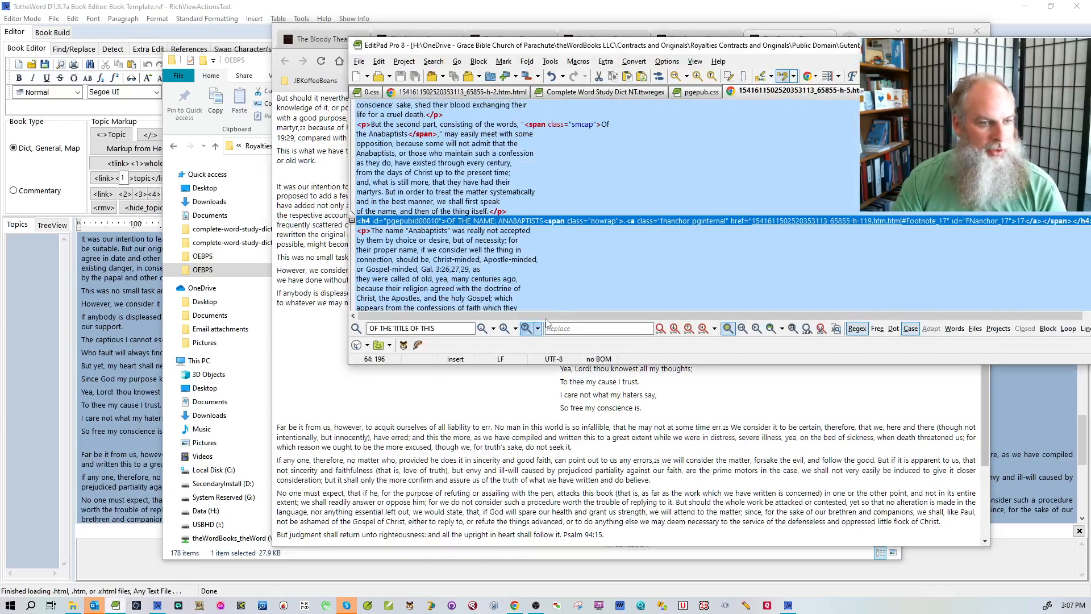
left_click(453, 330)
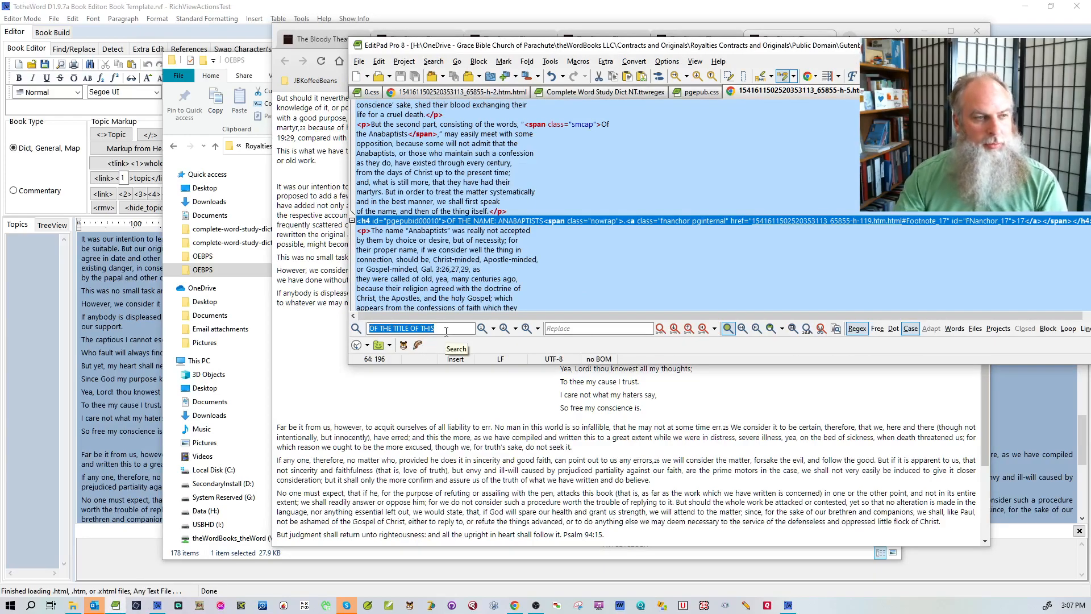
left_click_drag(614, 49, 554, 316)
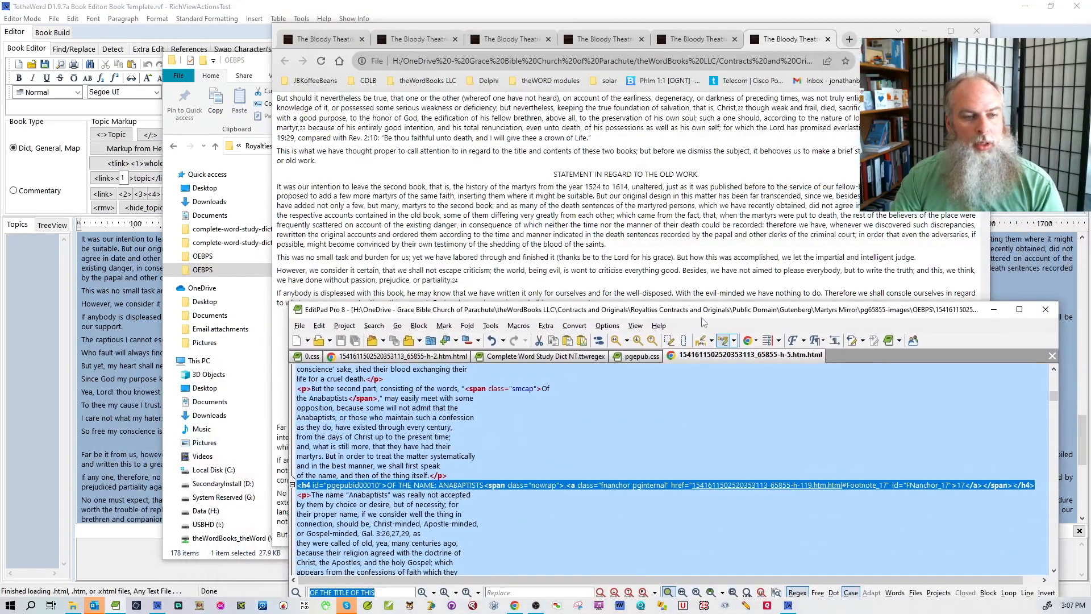
left_click_drag(703, 305, 706, 12)
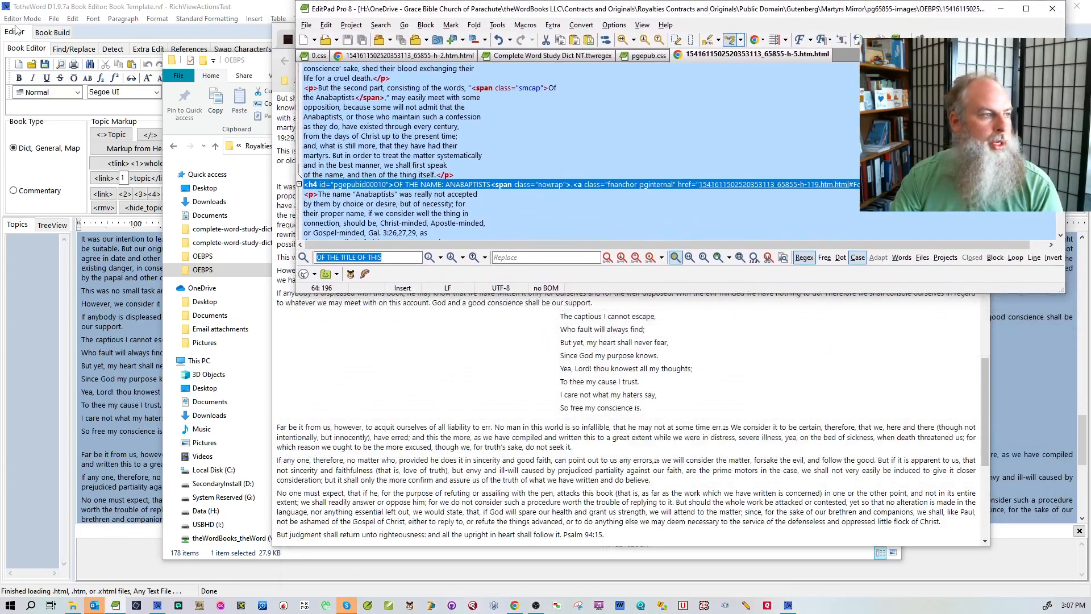
left_click(15, 23)
left_click(32, 44)
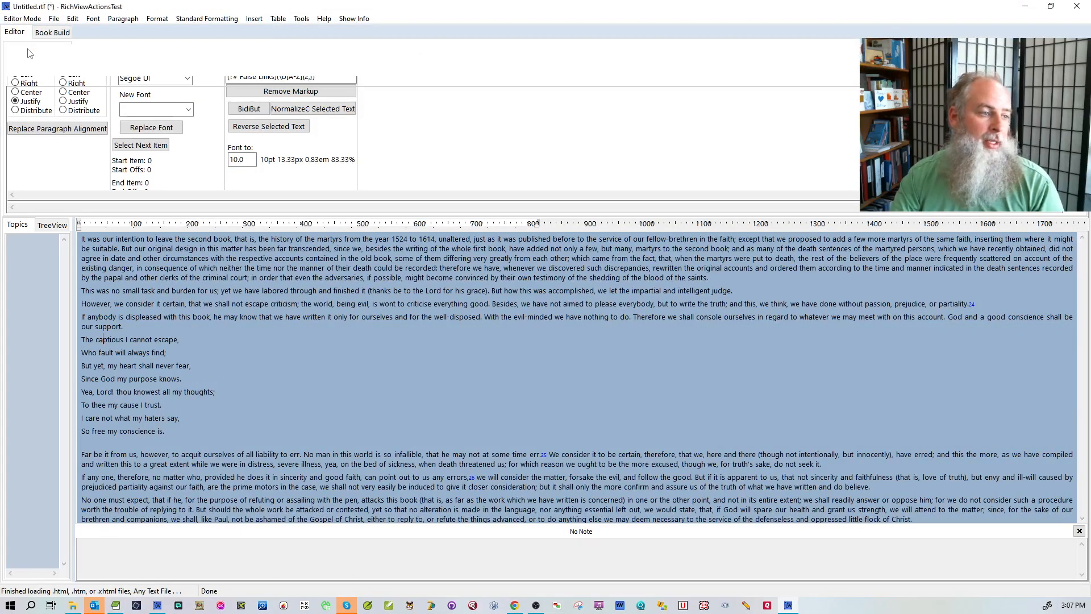
left_click(54, 19)
mouse_move(85, 45)
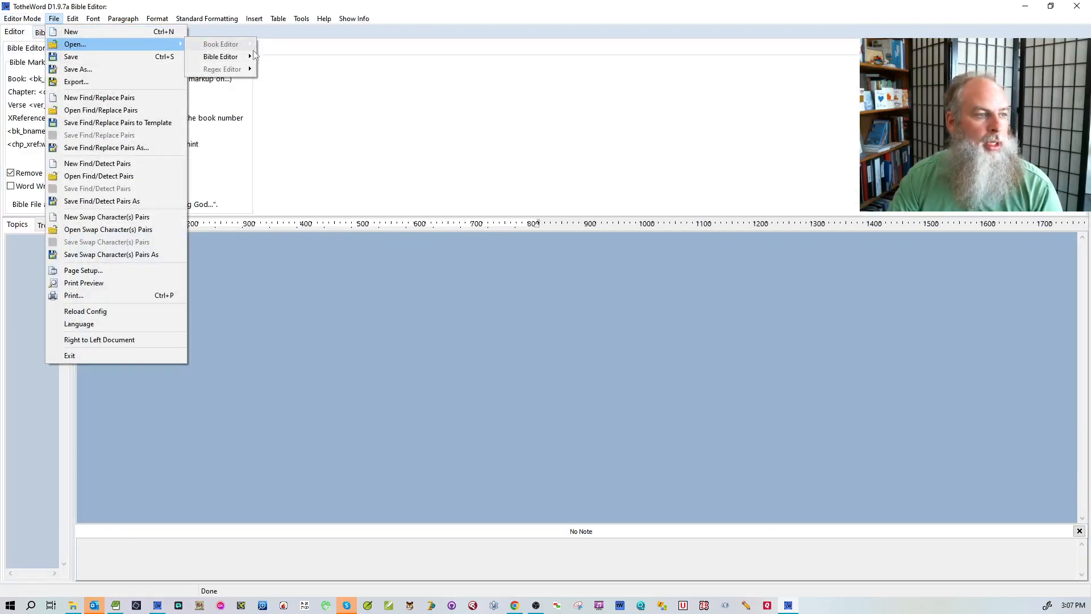
mouse_move(250, 59)
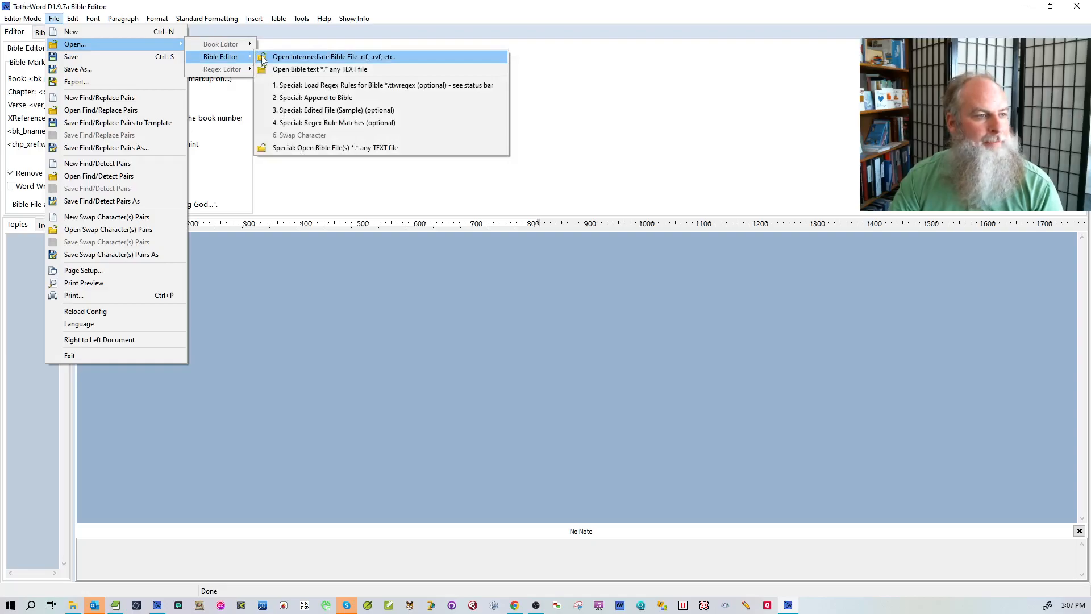
left_click(263, 59)
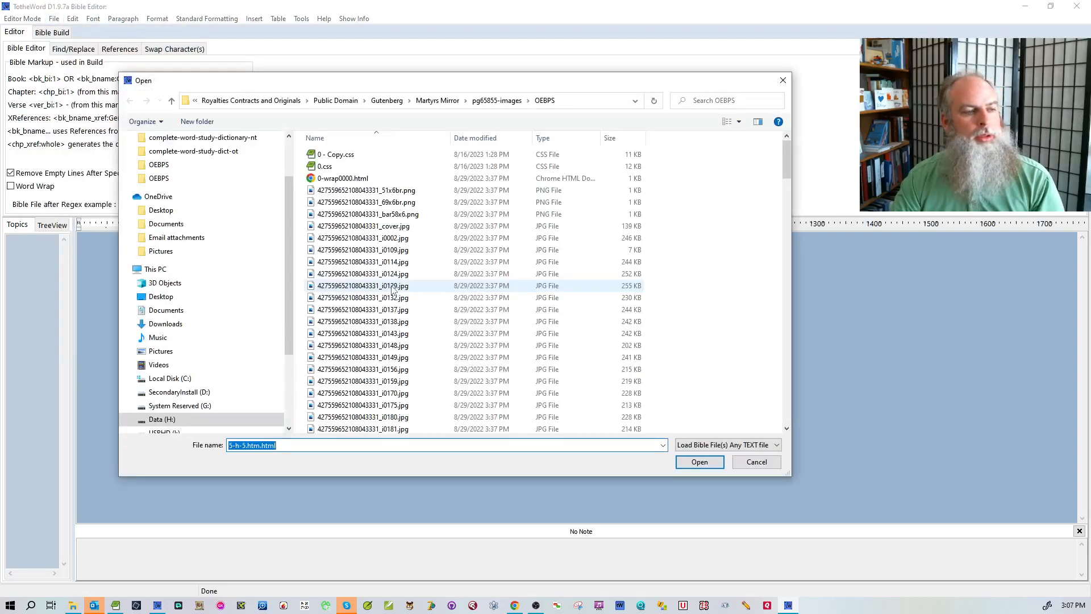
scroll(397, 290, "down", 10)
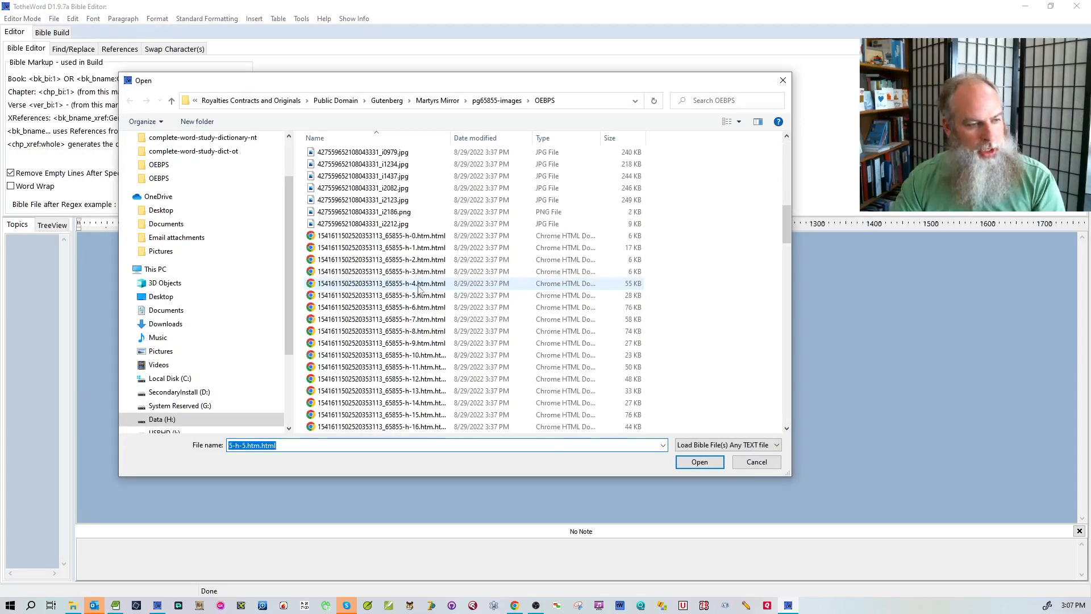
left_click(418, 296)
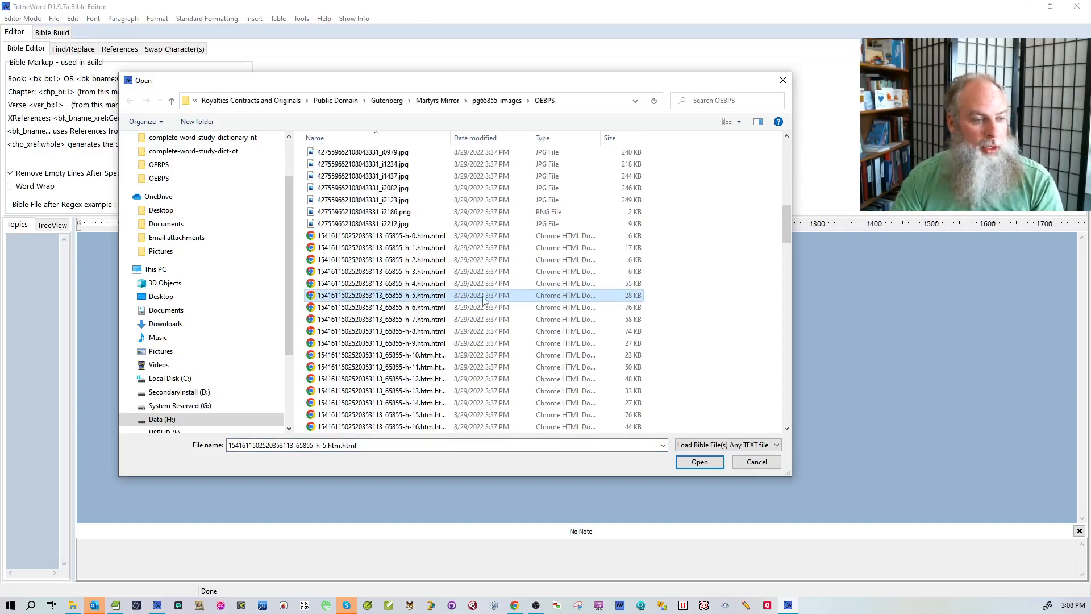
double_click(476, 298)
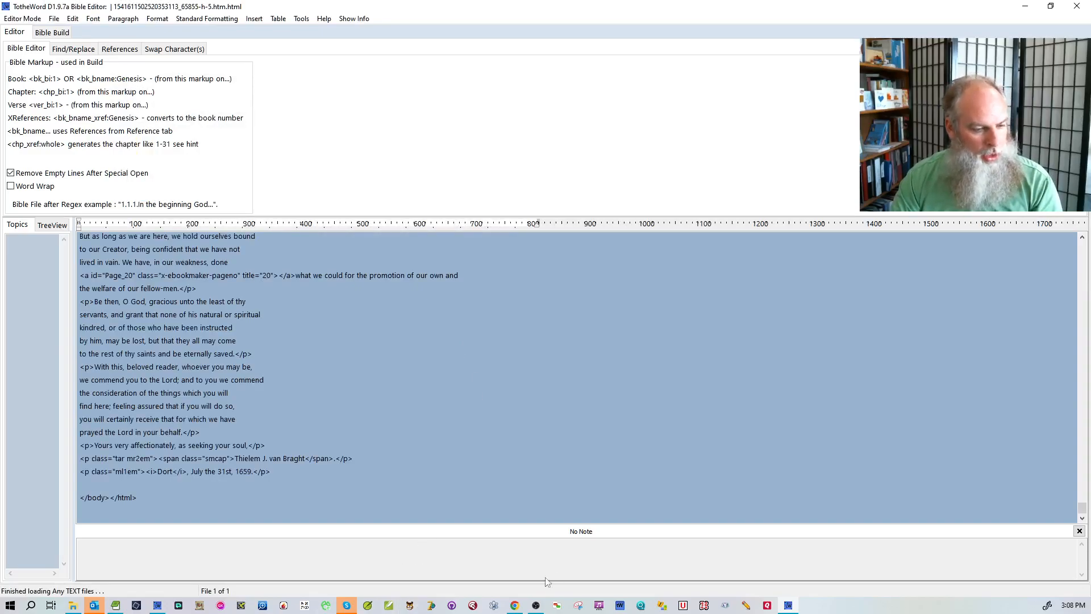
Copy "The captious I cannot escape" from the poem in the browser and paste it as the Bible Editor's search text.
left_click(515, 605)
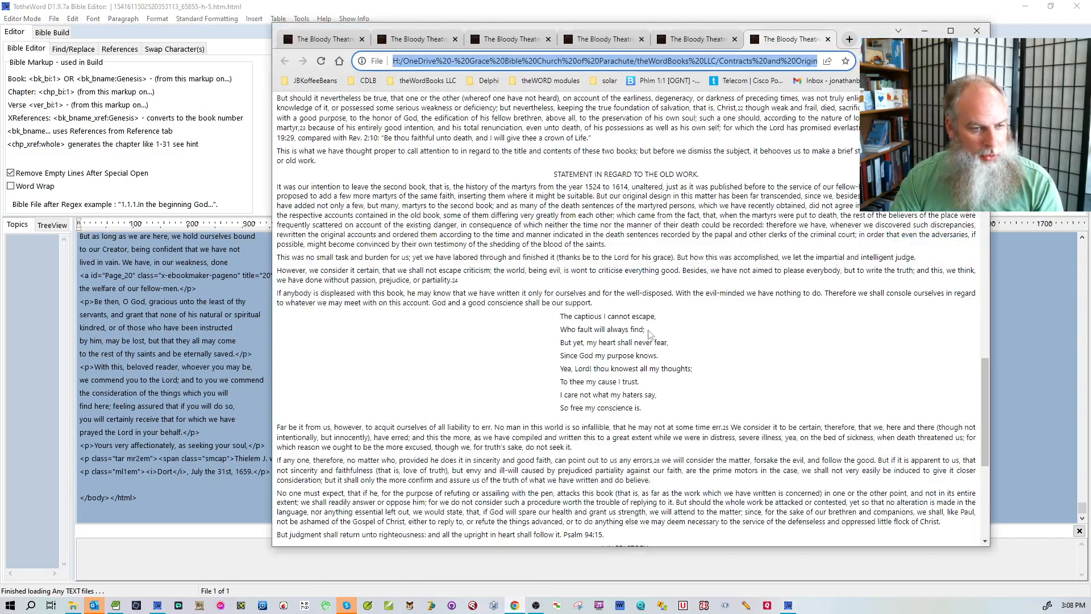
left_click_drag(659, 317, 562, 317)
key("ctrl+c")
left_click(69, 49)
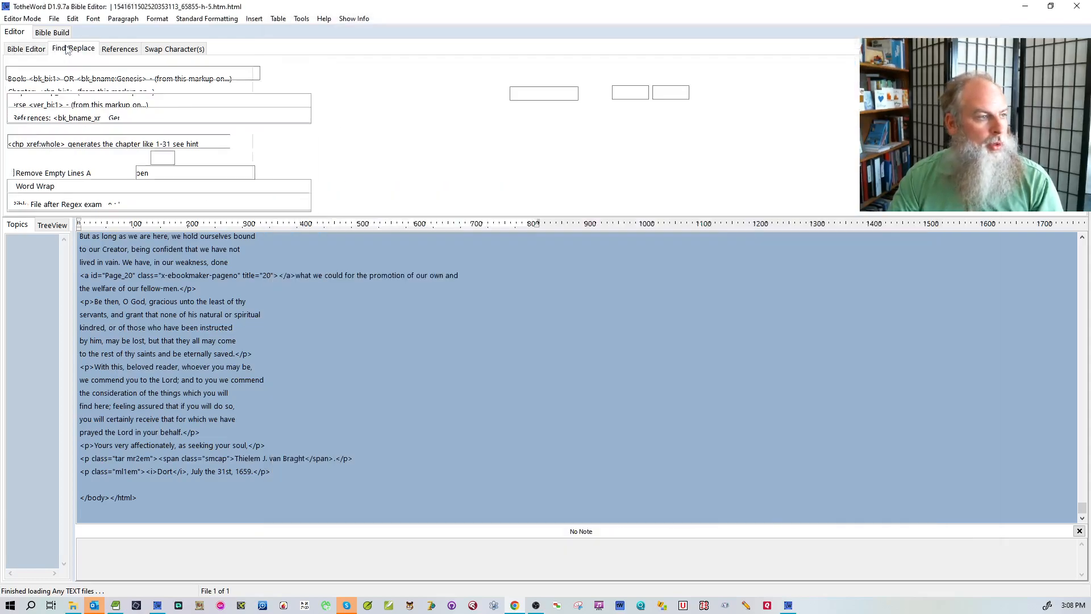
left_click(72, 71)
key("ctrl+v")
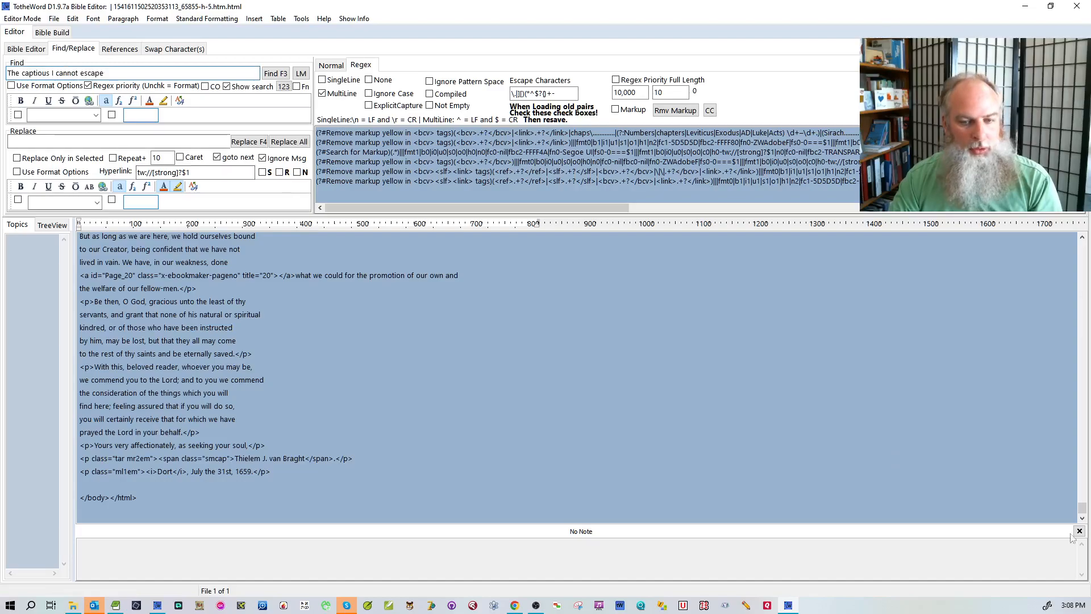
Return to the start of the HTML source, enable the CO option and search for the poem's first line.
left_click(1081, 460)
left_click(1081, 246)
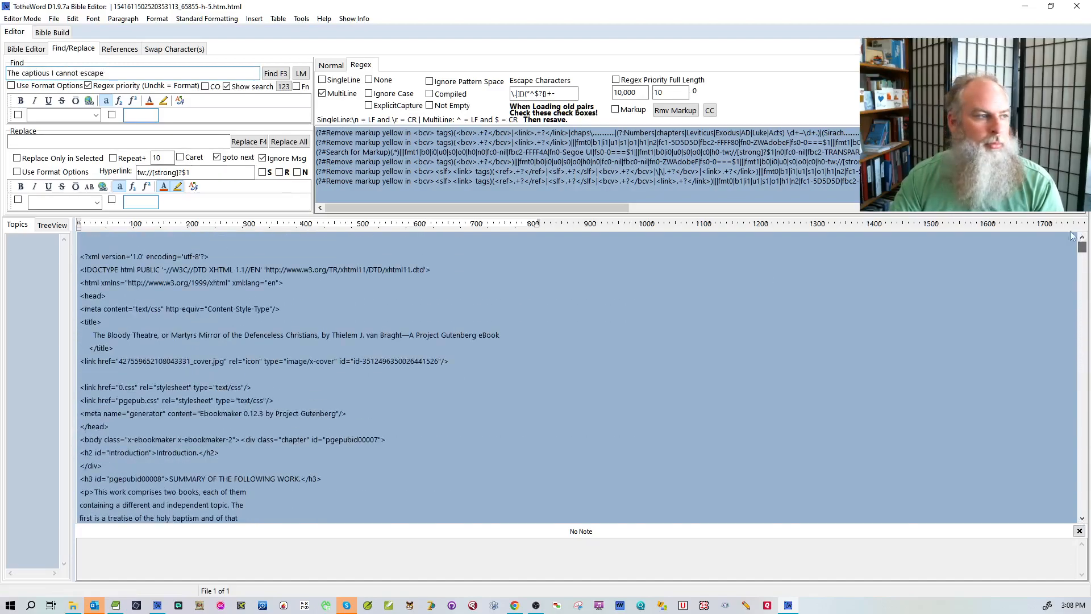
left_click(205, 86)
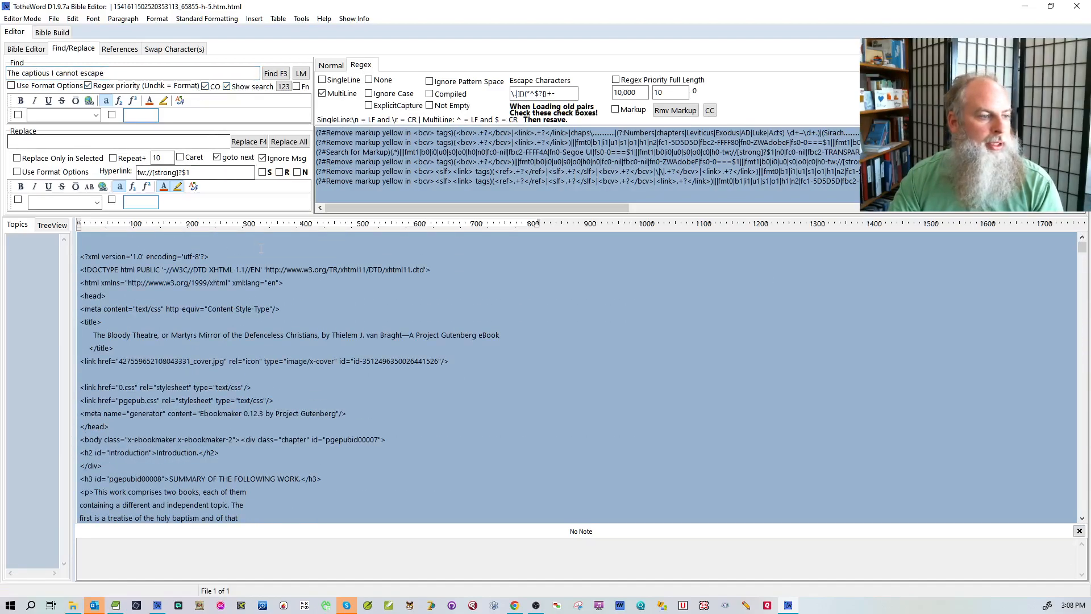
key("F3")
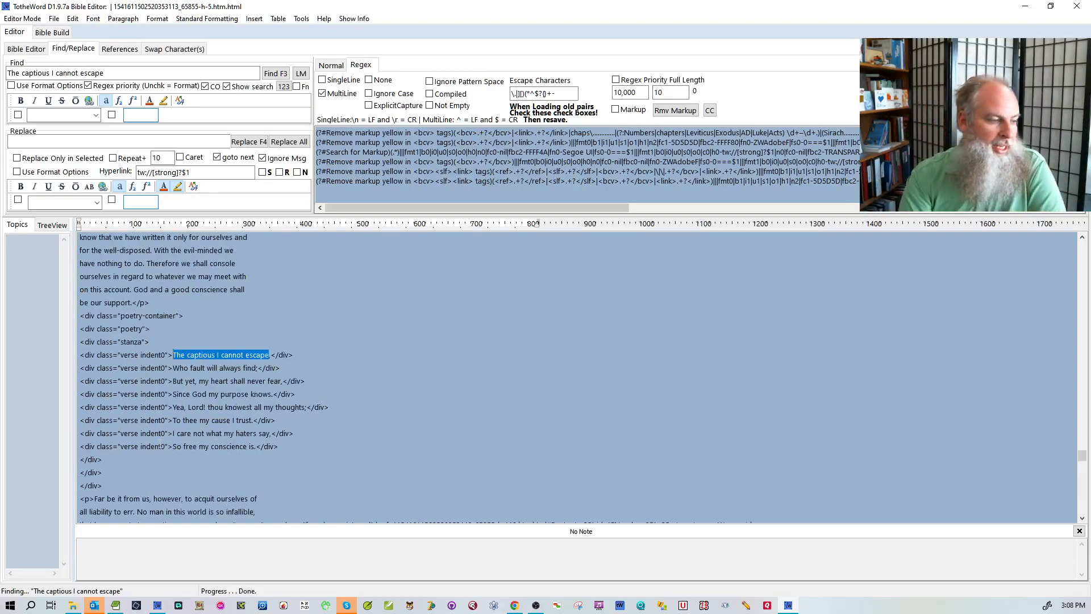
In EditPad Pro, duplicate the "table, th, td, p, div, section, h1" to "h9" rule directly below itself in pgepub.css.
left_click(121, 607)
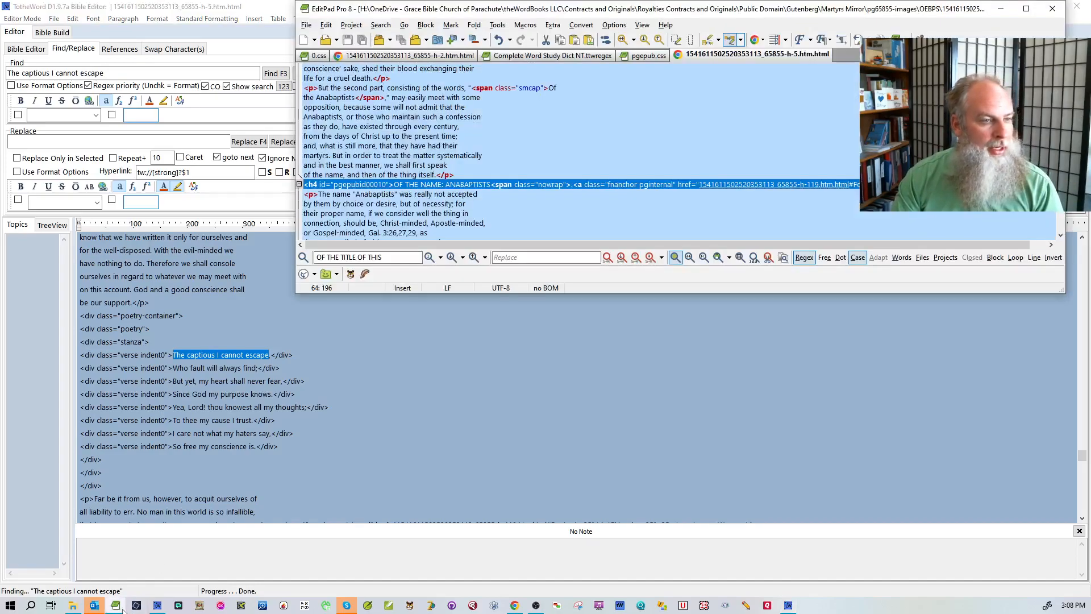
left_click(659, 55)
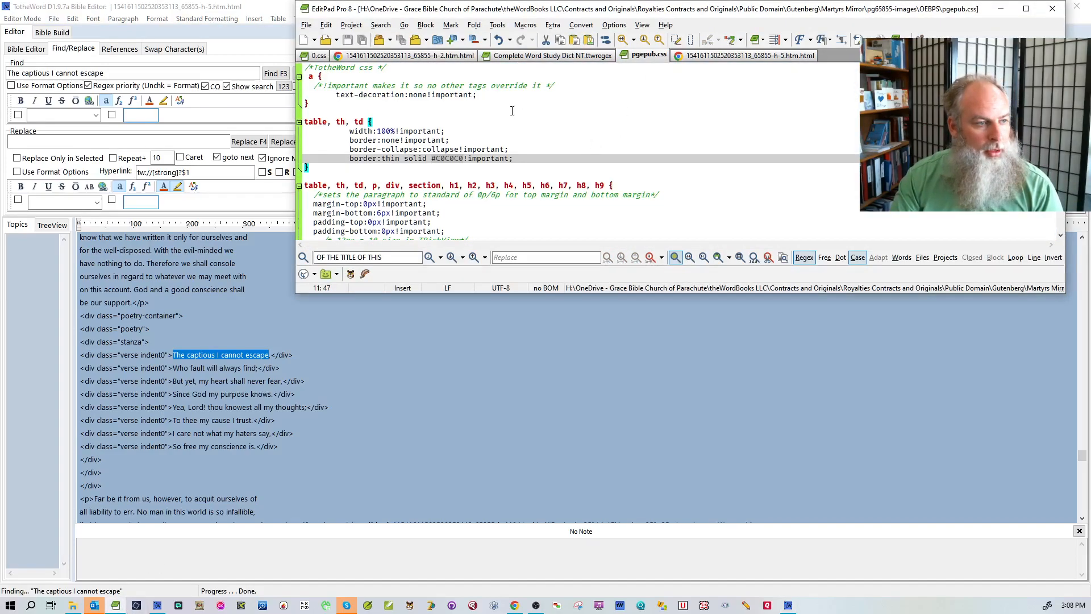
scroll(512, 111, "down", 3)
left_click(395, 104)
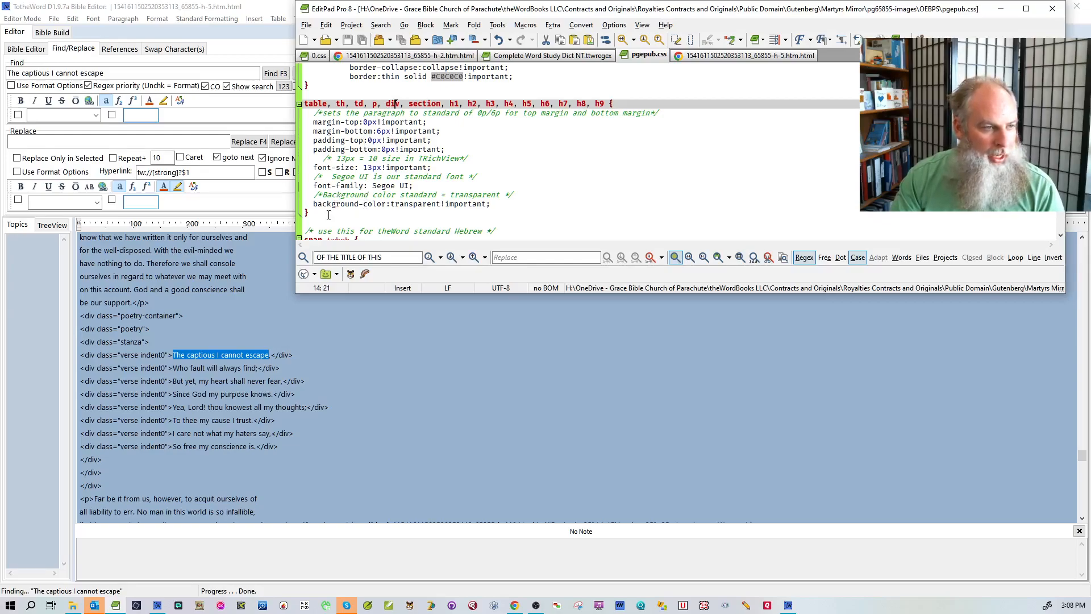
left_click_drag(329, 215, 292, 112)
key("ctrl+c")
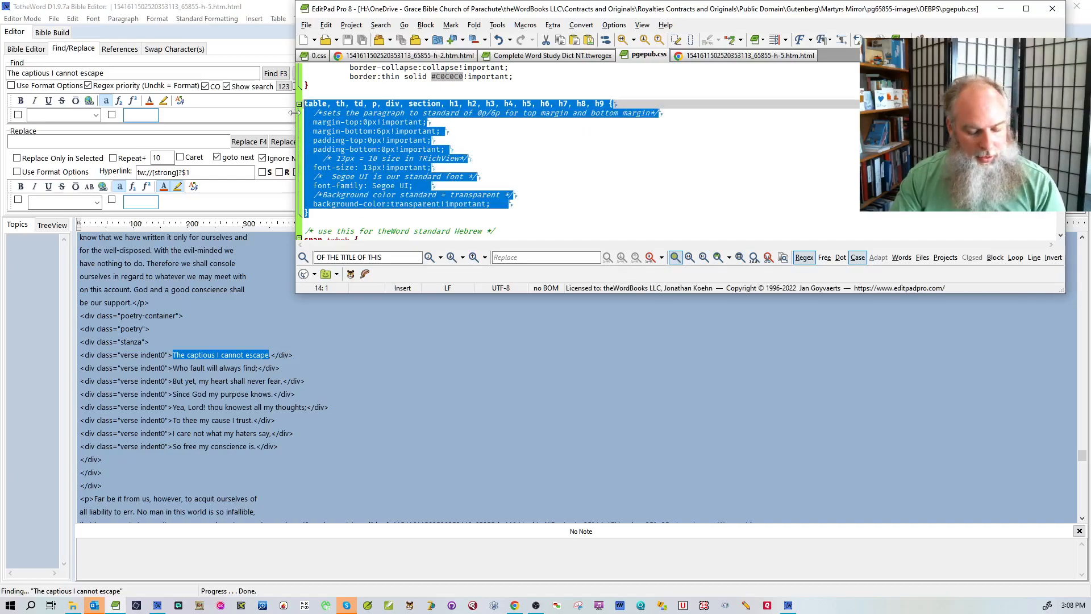
left_click(324, 215)
key("Return")
key("Return")
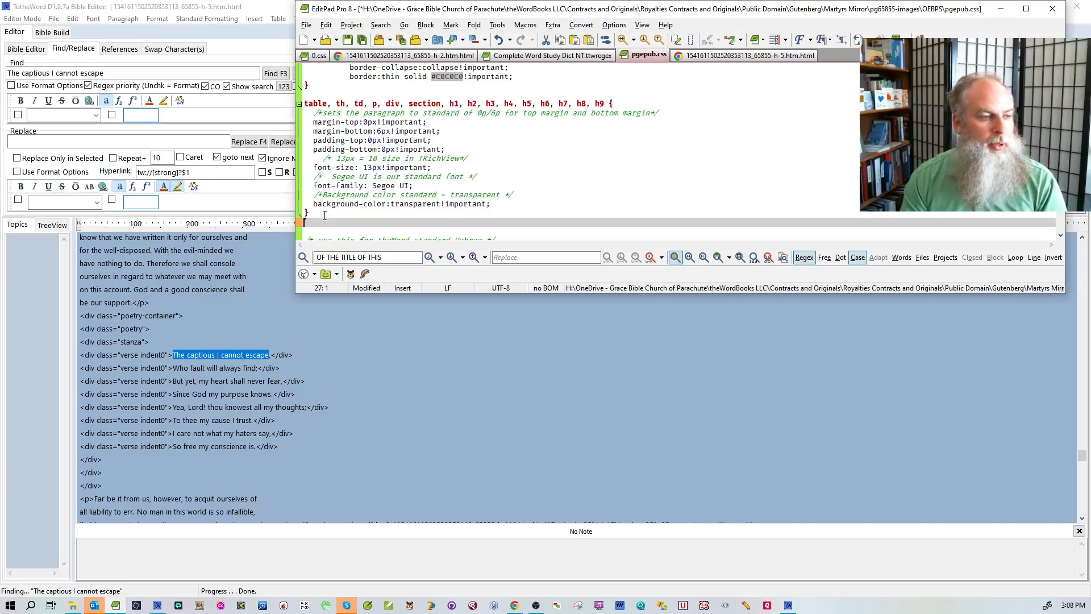
key("ctrl+v")
Delete the duplicated rule and paste it again below the original in pgepub.css.
scroll(324, 216, "down", 1)
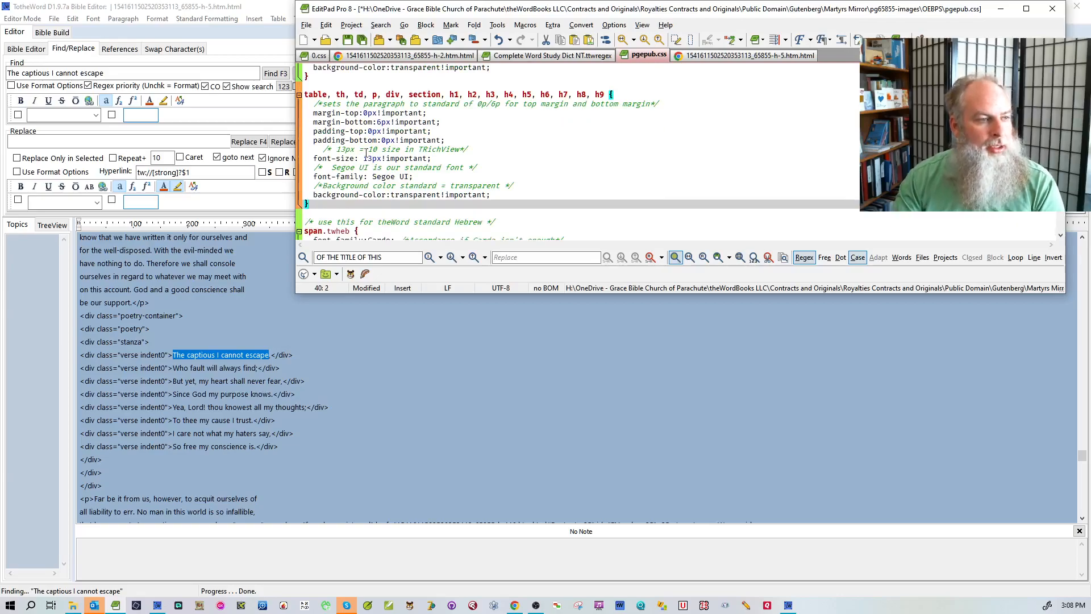
double_click(307, 94)
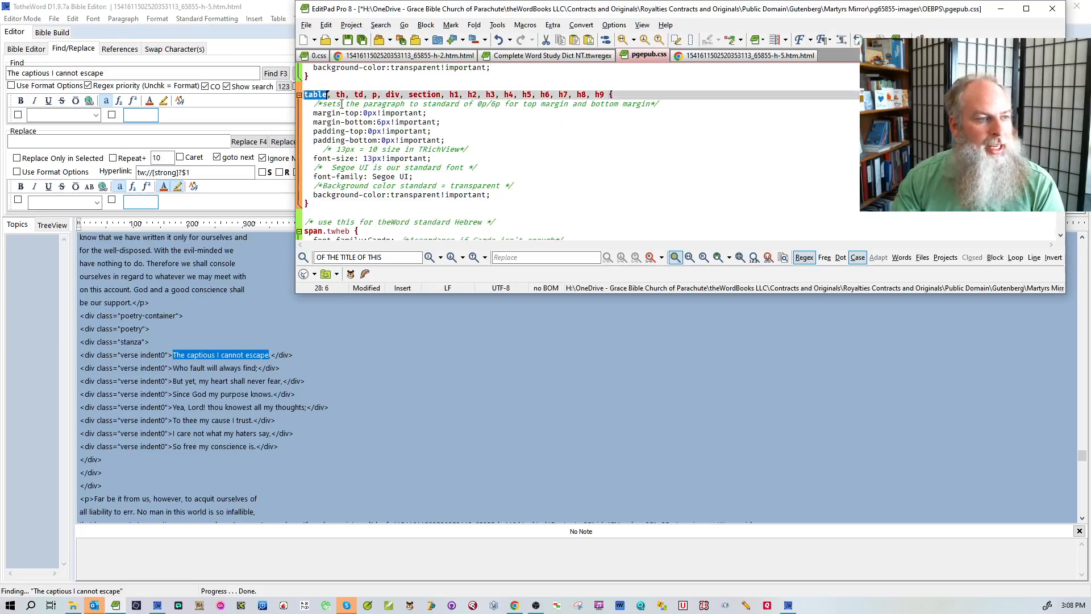
left_click_drag(404, 94, 603, 94)
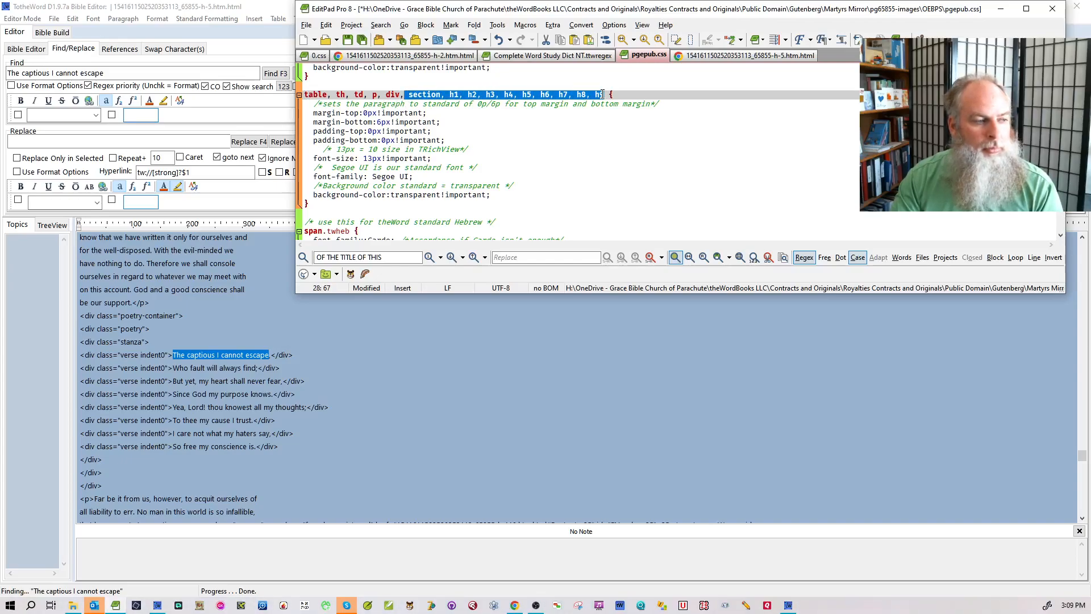
left_click(577, 116)
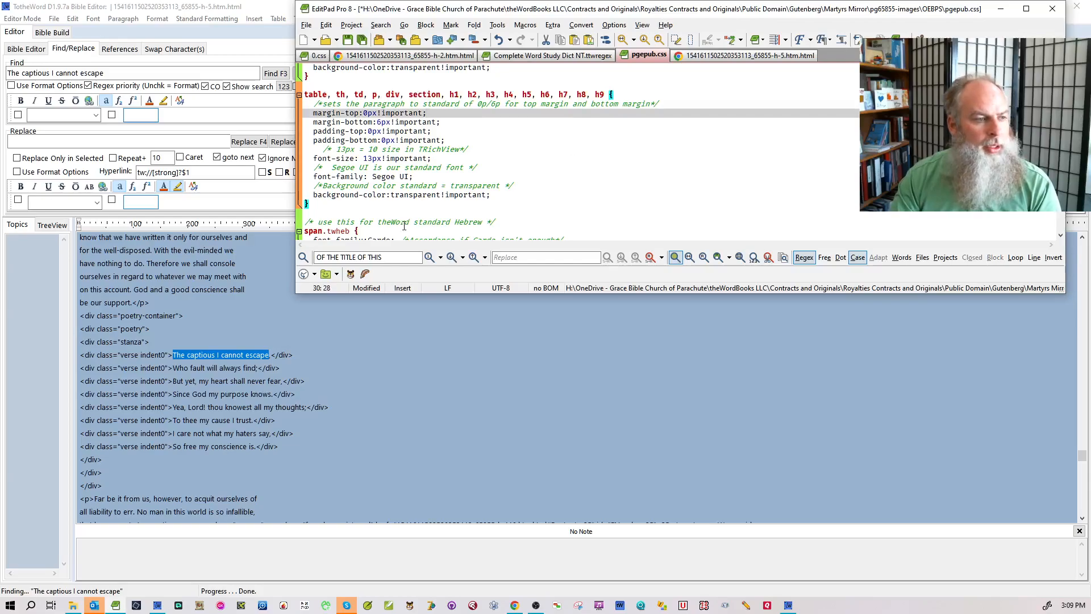
left_click_drag(316, 204, 299, 188)
key("ctrl+c")
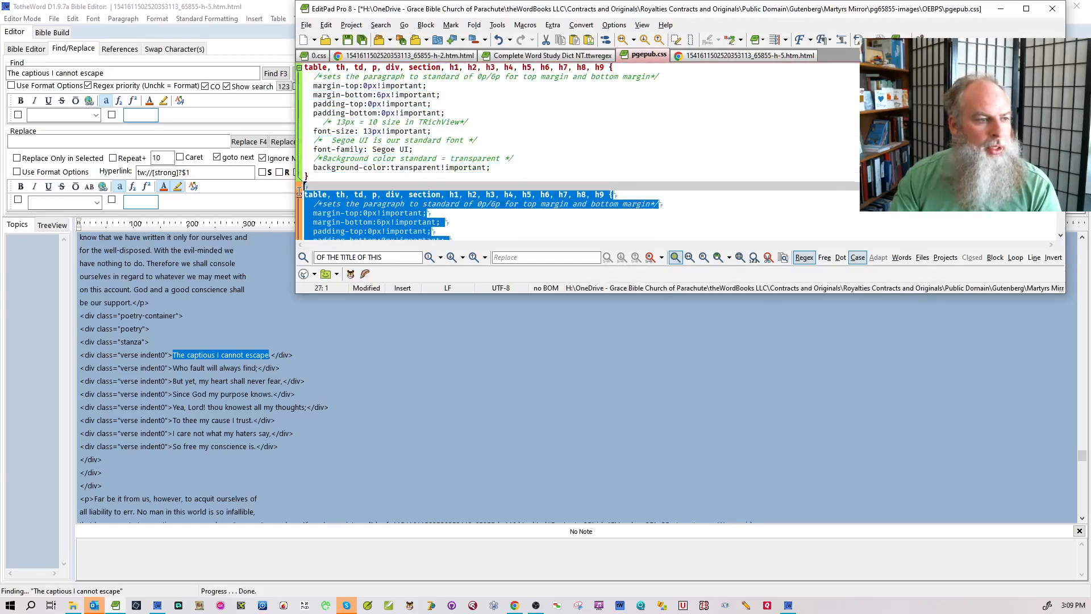
key("Delete")
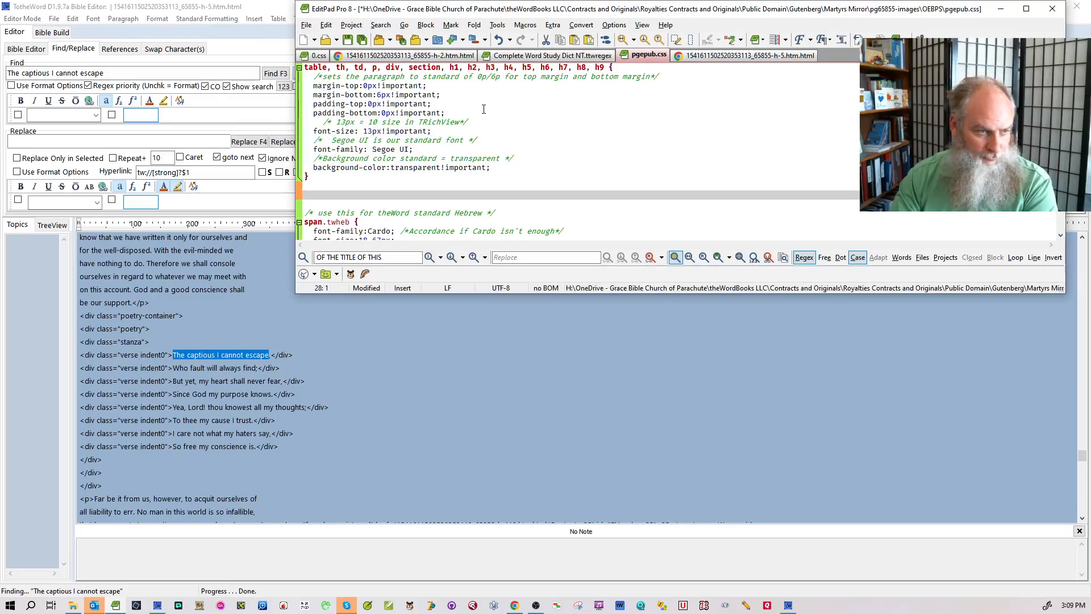
key("ctrl+v")
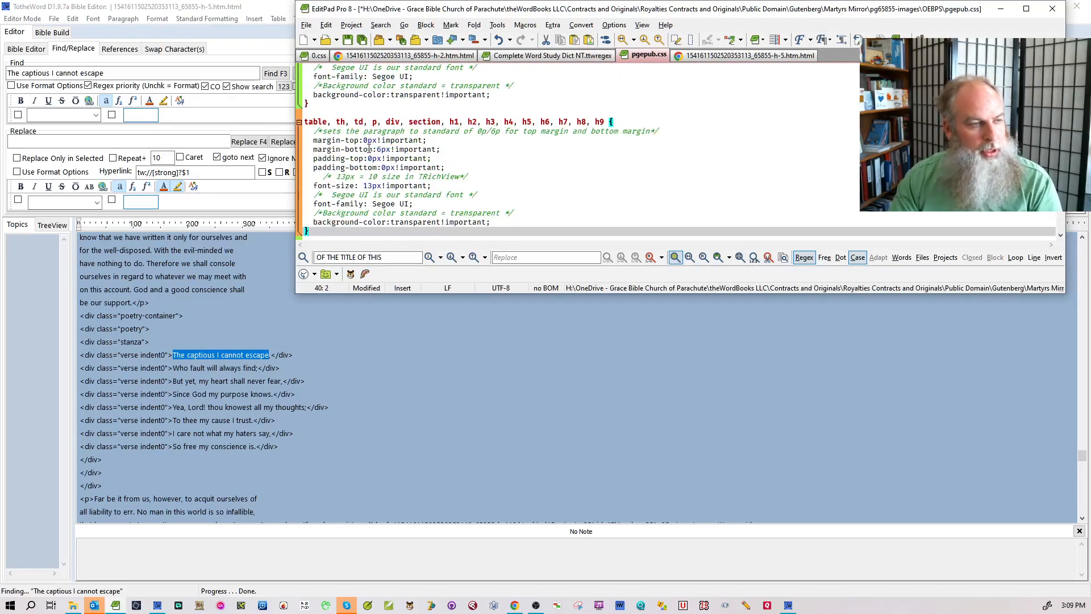
Reduce the duplicated rule's selector list to div by removing table, th, td, p, section and h1 to h9.
left_click_drag(305, 122, 386, 123)
key("Delete")
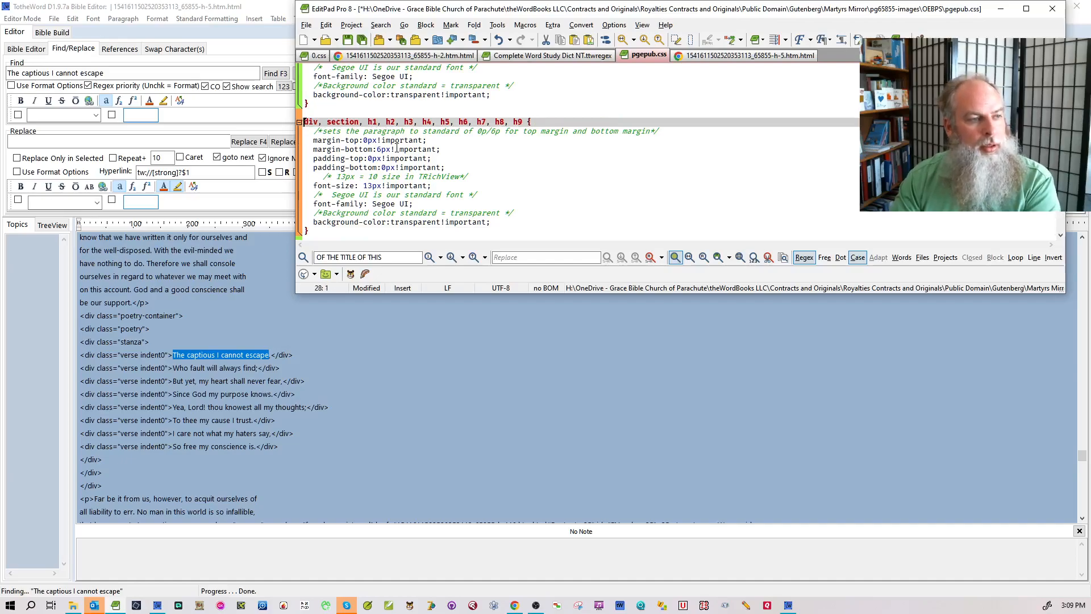
left_click_drag(321, 120, 522, 122)
key("Delete")
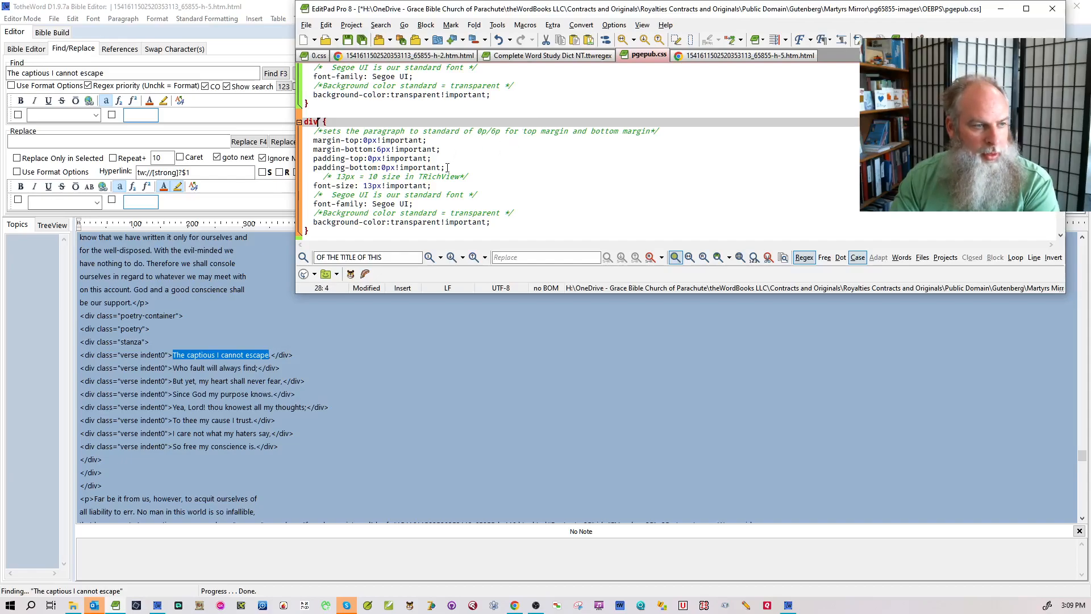
Delete the margin and padding declarations from the new div rule and save pgepub.css.
left_click_drag(453, 168, 278, 142)
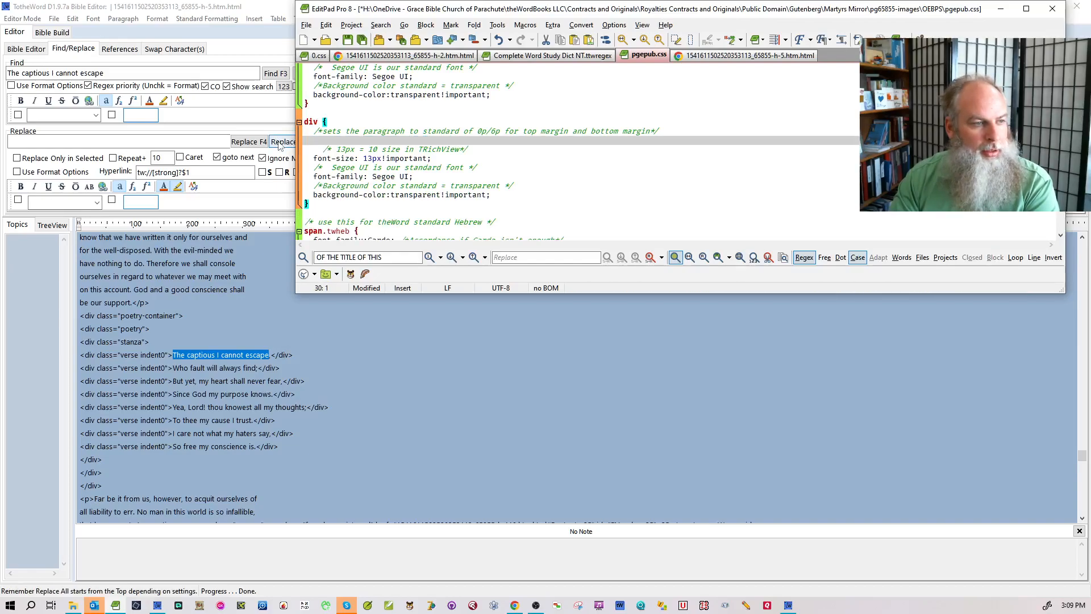
key("Delete")
key("ctrl+s")
Remove div from the original rule's selector list and save pgepub.css.
scroll(454, 116, "up", 3)
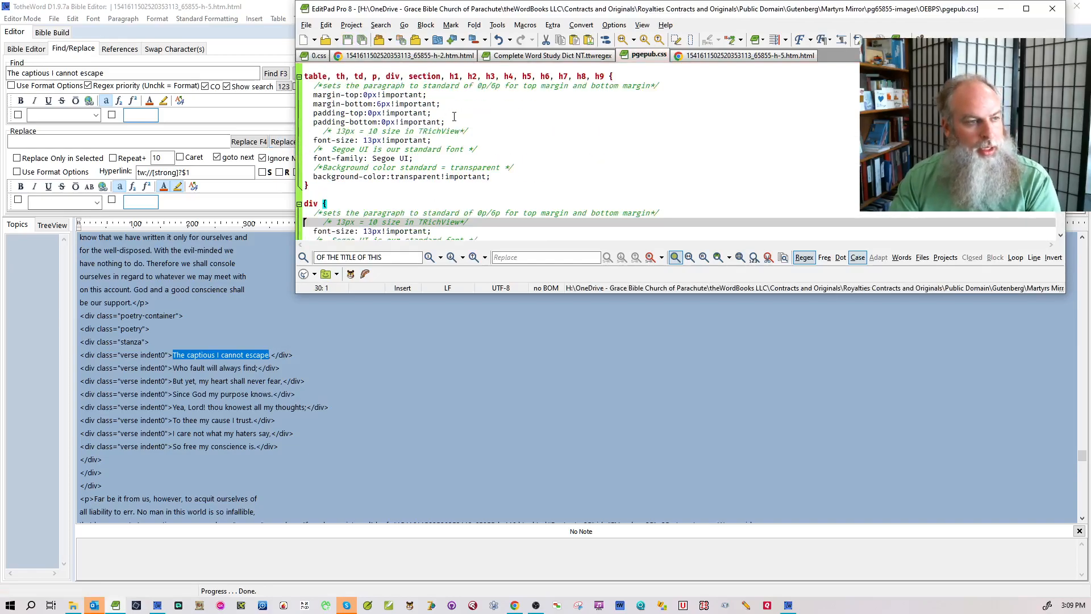
double_click(394, 77)
key("Delete")
key("Delete")
key("Delete")
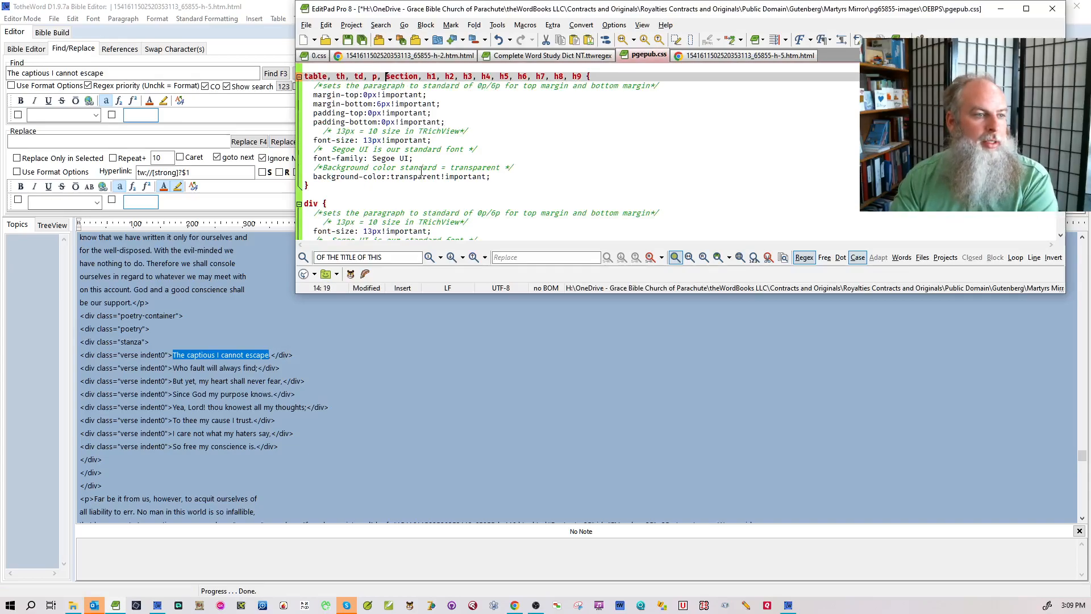
key("ctrl+s")
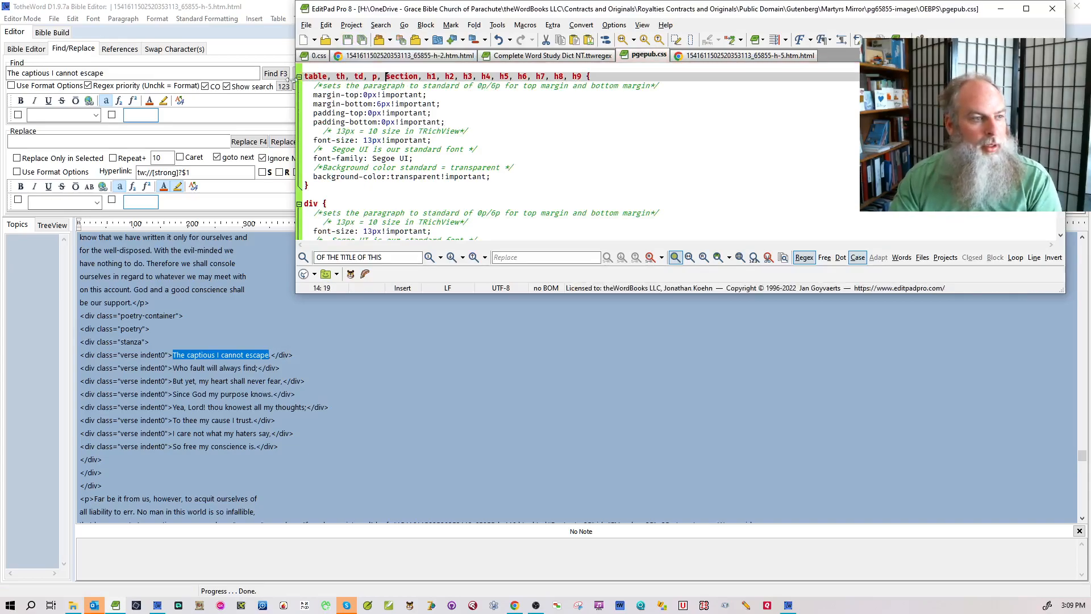
In 0.css, duplicate the rule styling table, th, td, p, div, section and h1 to h9 directly below the original.
left_click(315, 55)
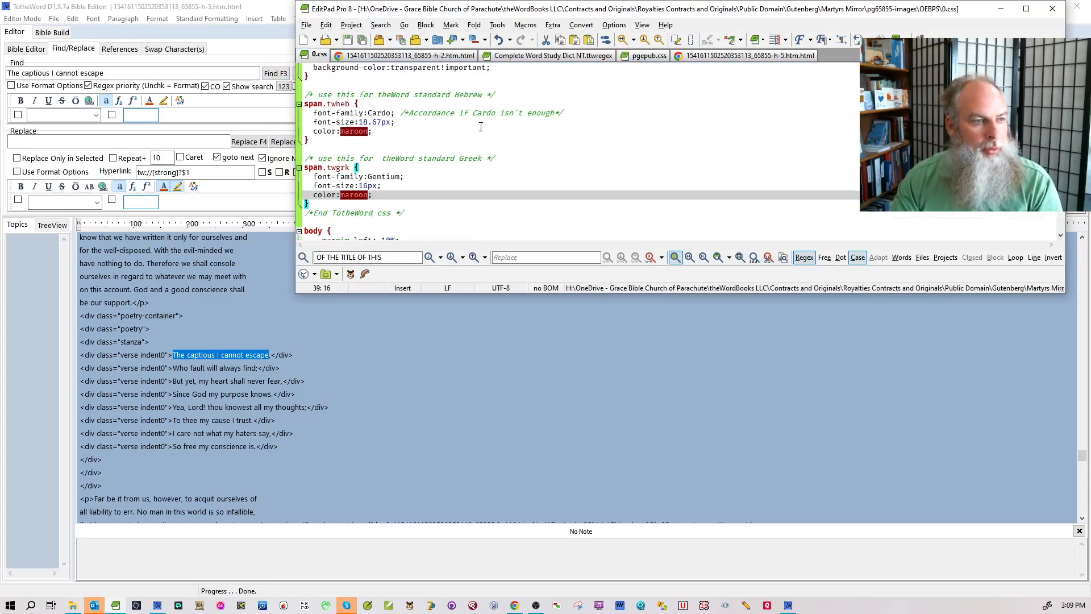
scroll(480, 126, "up", 4)
left_click_drag(317, 183, 305, 76)
key("ctrl+c")
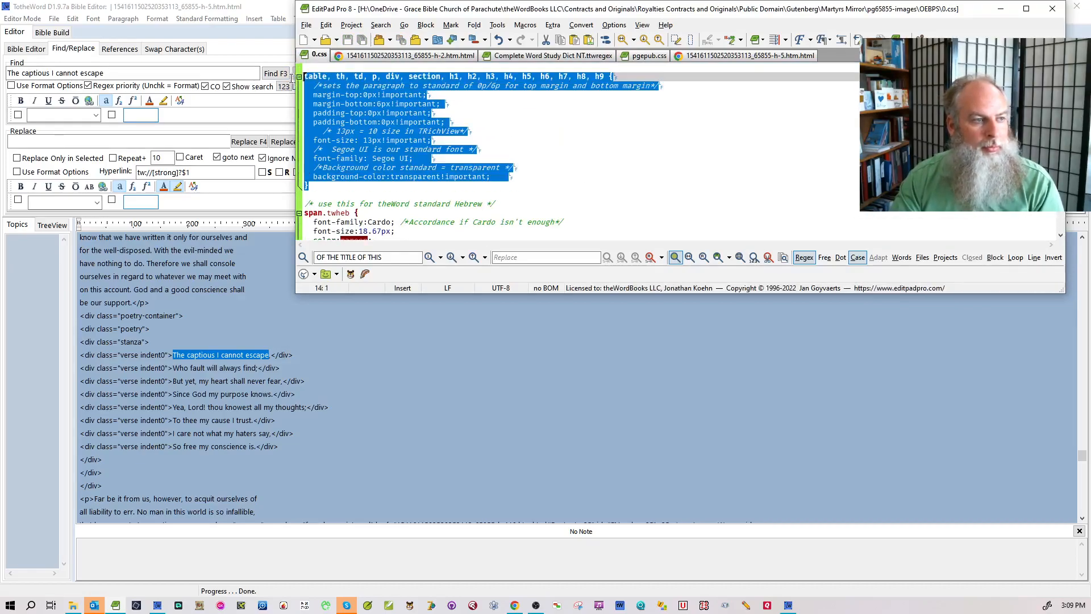
left_click(332, 188)
key("Return")
key("Return")
key("ctrl+v")
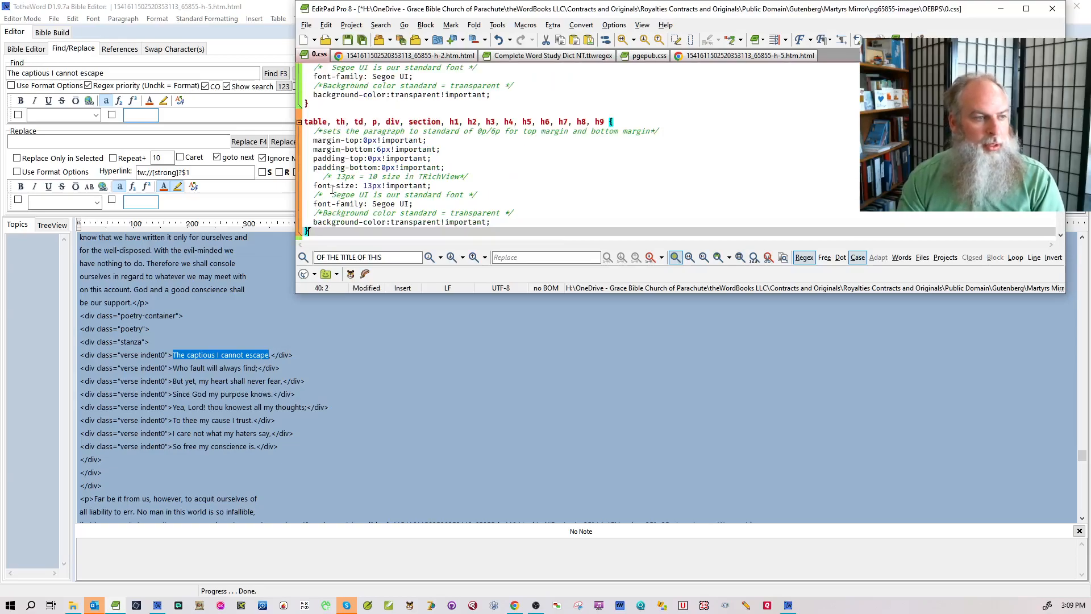
Remove div from the original rule's selector list in 0.css.
scroll(354, 170, "up", 4)
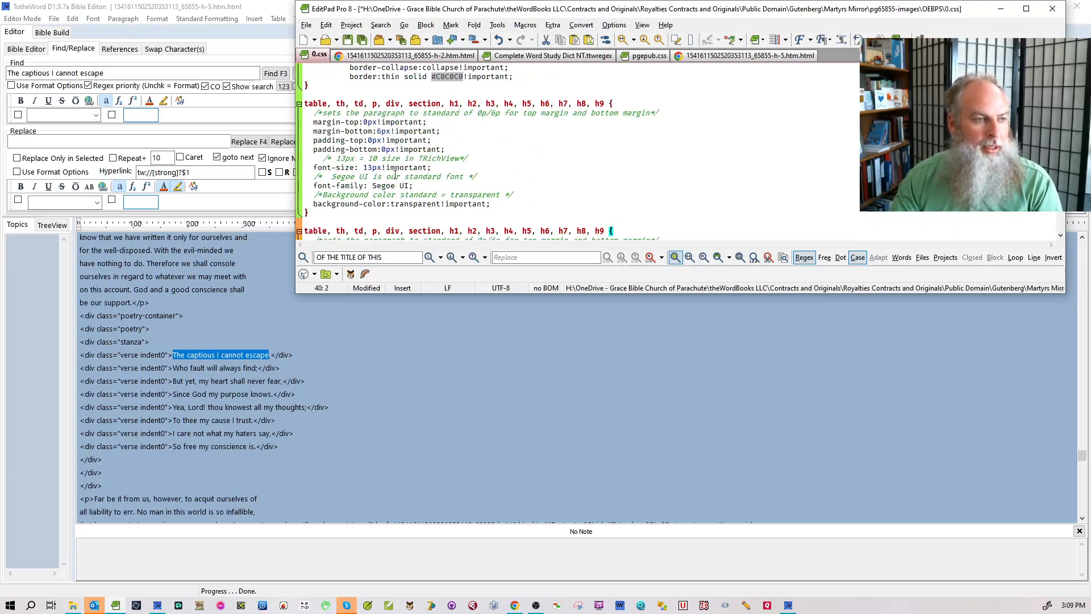
double_click(396, 104)
key("Delete")
key("Delete")
key("Delete")
Reduce the duplicated rule's selector list in 0.css to div by removing all the other selectors.
scroll(412, 158, "down", 6)
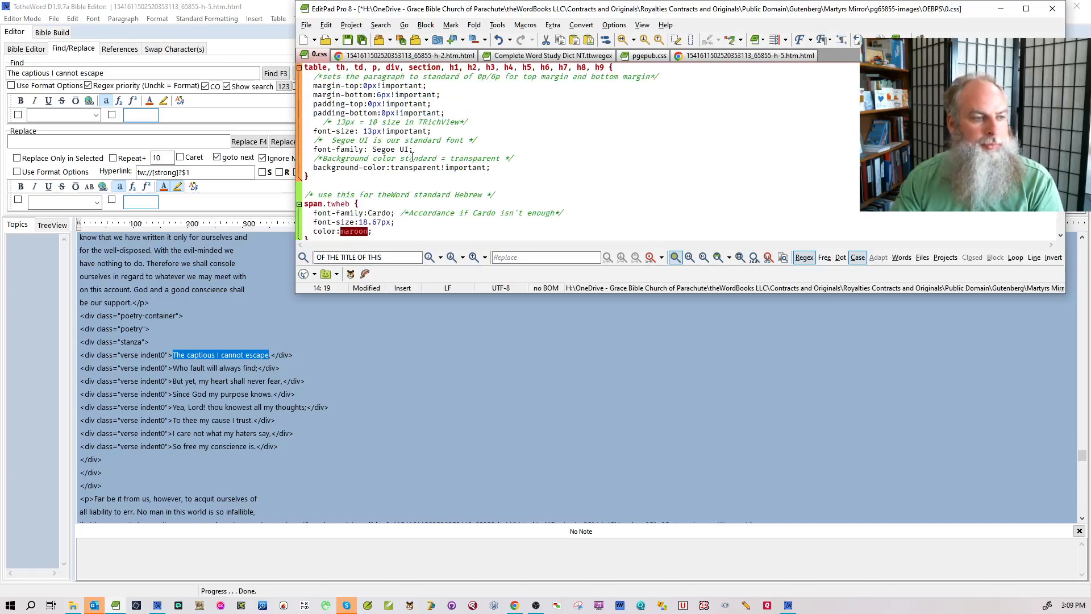
scroll(412, 157, "up", 1)
left_click_drag(386, 94, 520, 96)
key("Delete")
key("Delete")
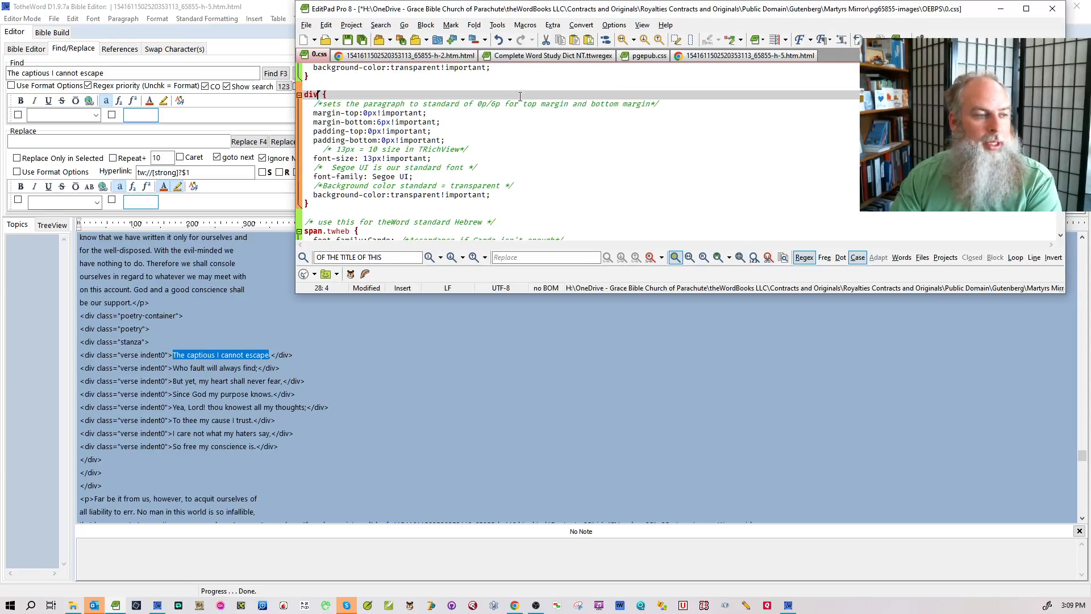
Delete the margin and padding lines from the div rule in 0.css and save the stylesheet.
left_click_drag(457, 141, 266, 114)
key("Delete")
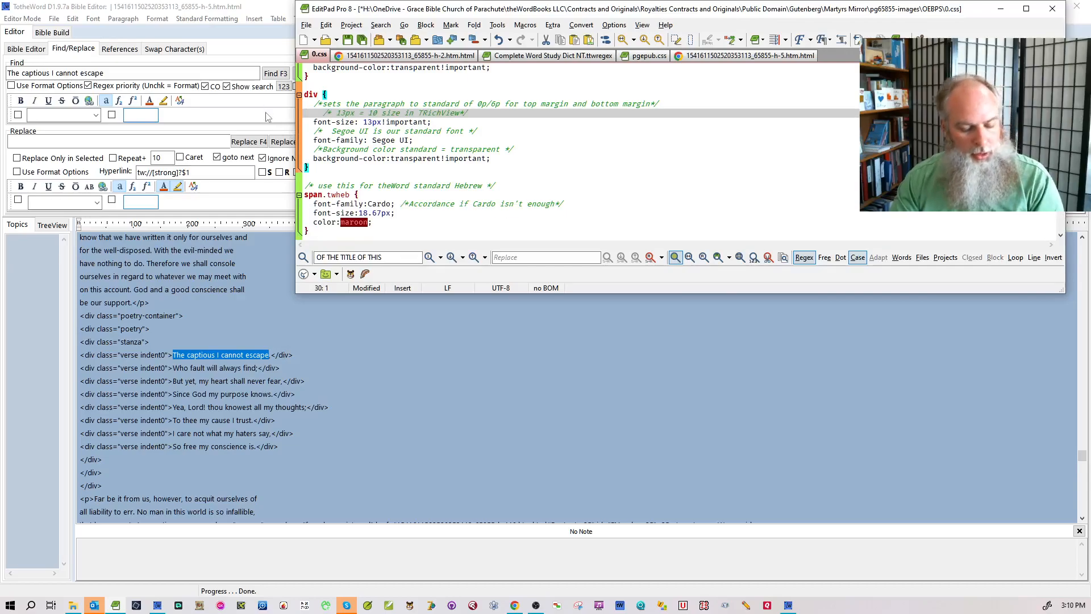
key("ctrl+s")
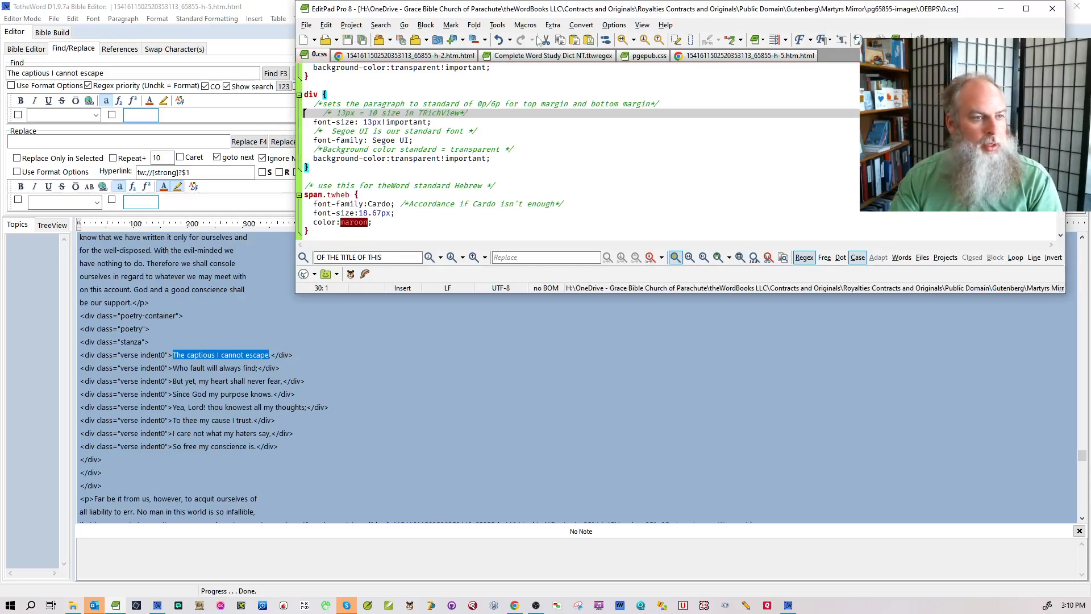
Close the Complete Word Study Dict NT.ttwregex file and bring up the 65855-h-5 HTML source.
left_click(645, 55)
right_click(580, 57)
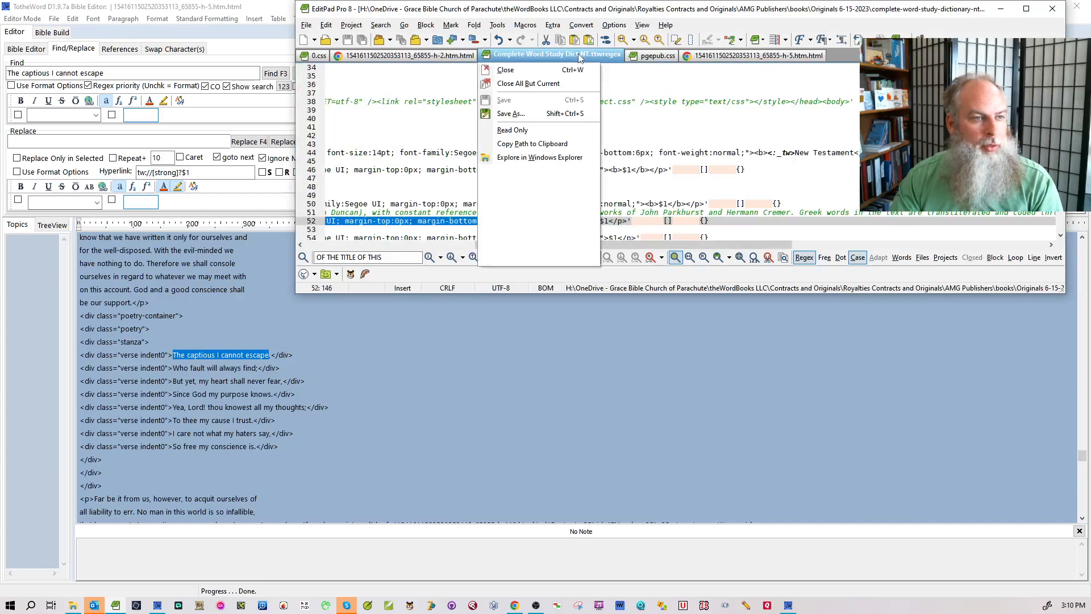
left_click(578, 59)
left_click(742, 56)
Switch to TotheWord and change its editor mode to Book Editor.
left_click(265, 279)
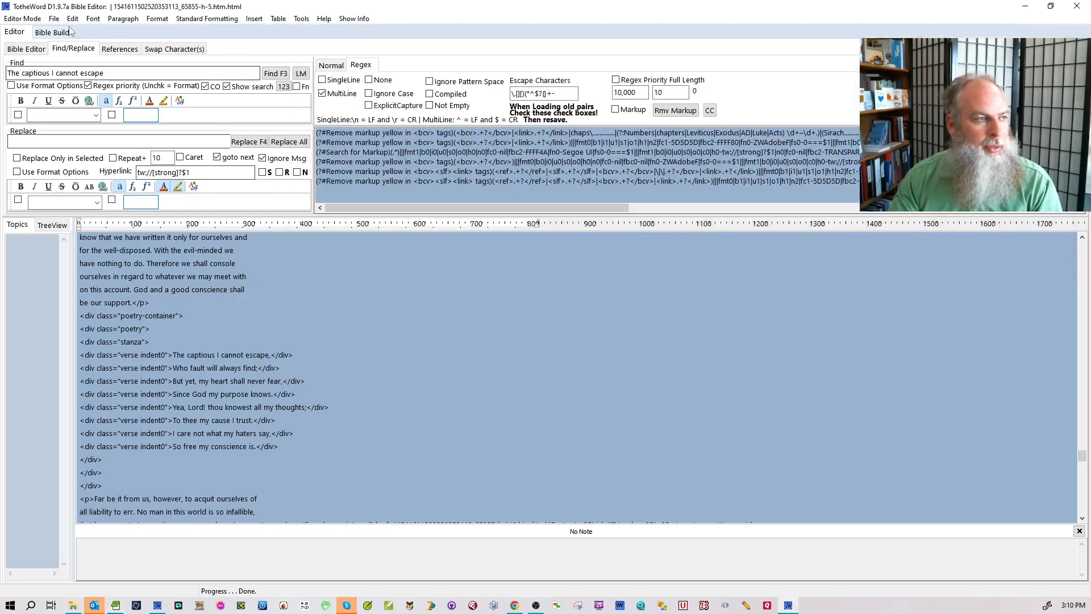
left_click(54, 19)
mouse_move(171, 44)
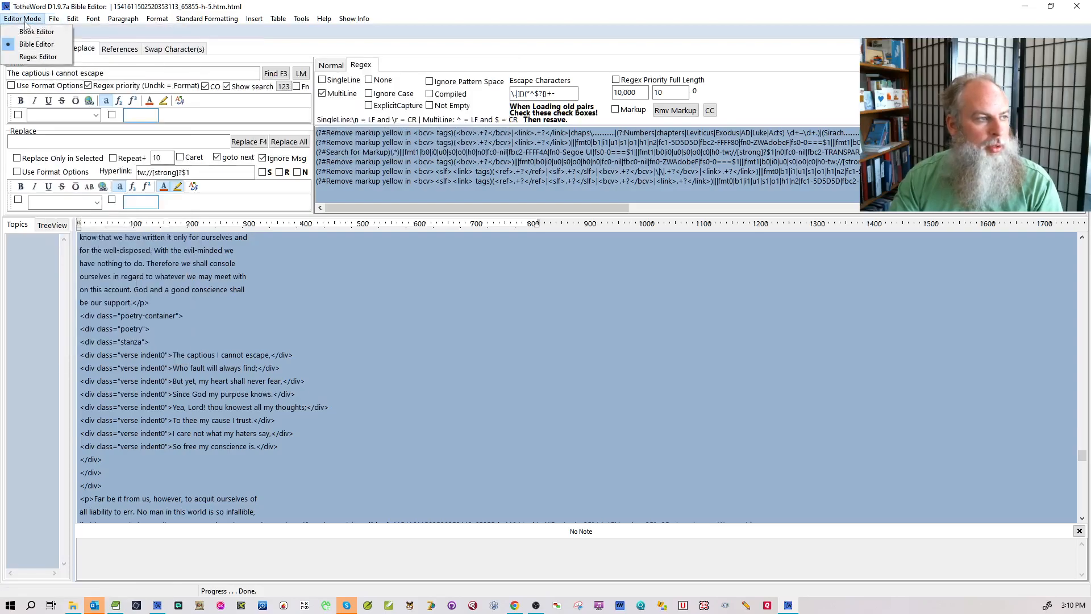
left_click(26, 33)
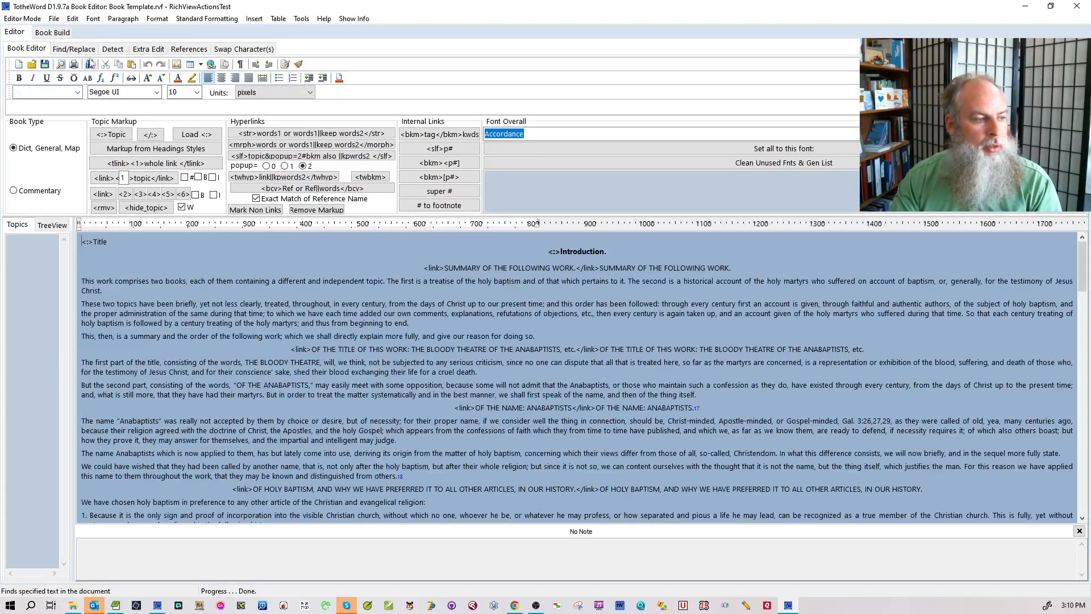
left_click(55, 19)
mouse_move(102, 44)
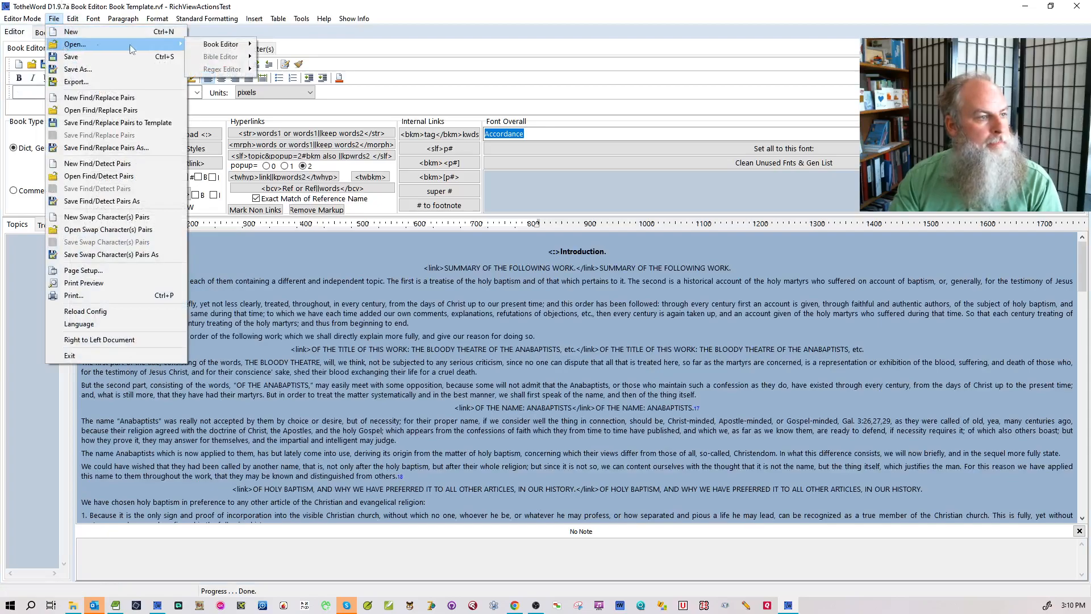
mouse_move(222, 44)
left_click(300, 258)
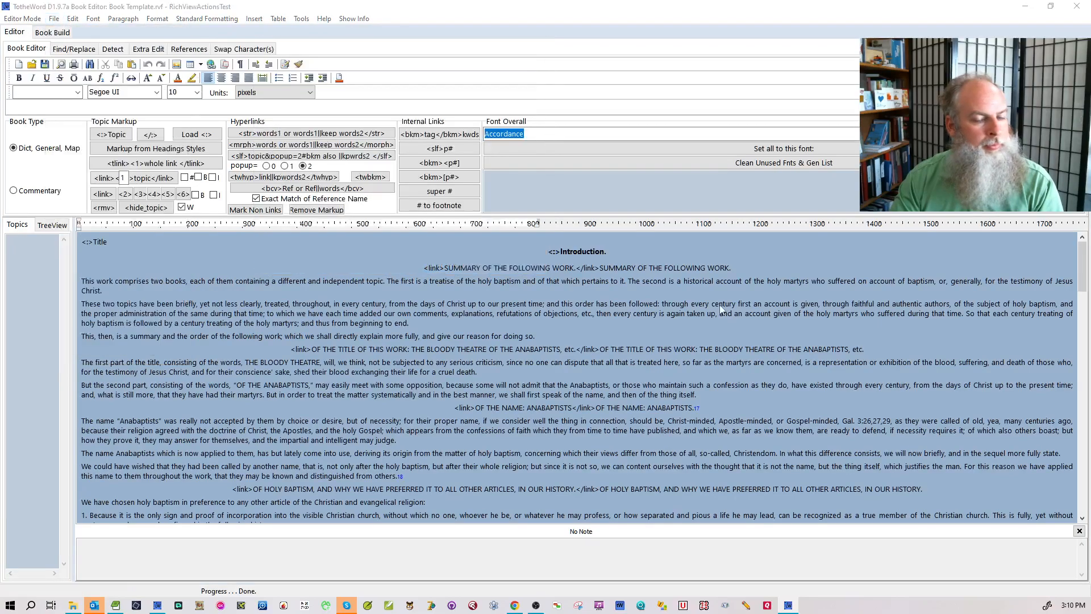
scroll(511, 284, "down", 15)
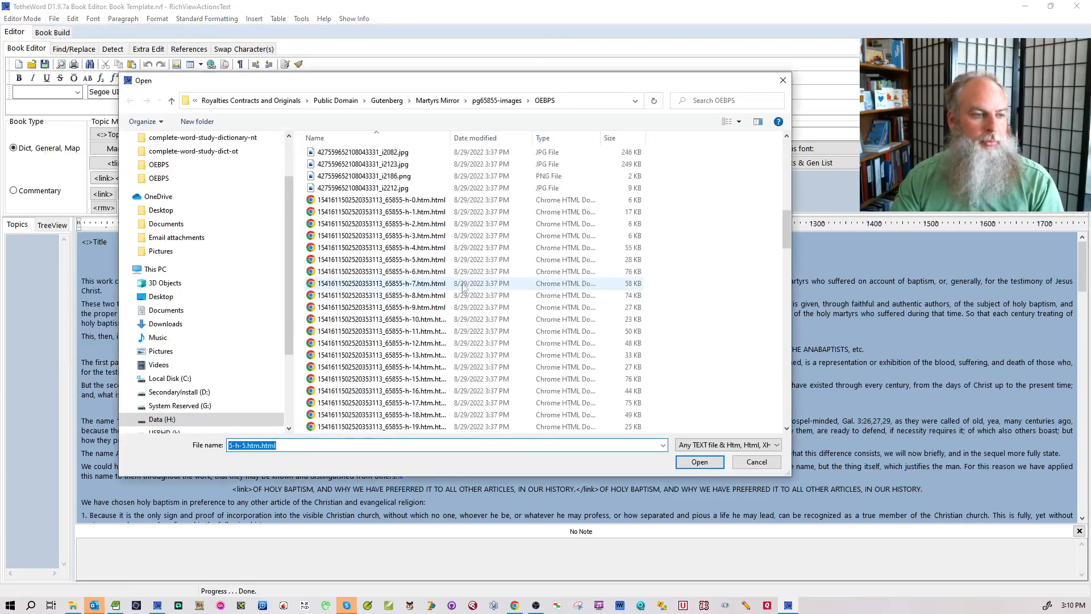
left_click(432, 248)
double_click(434, 260)
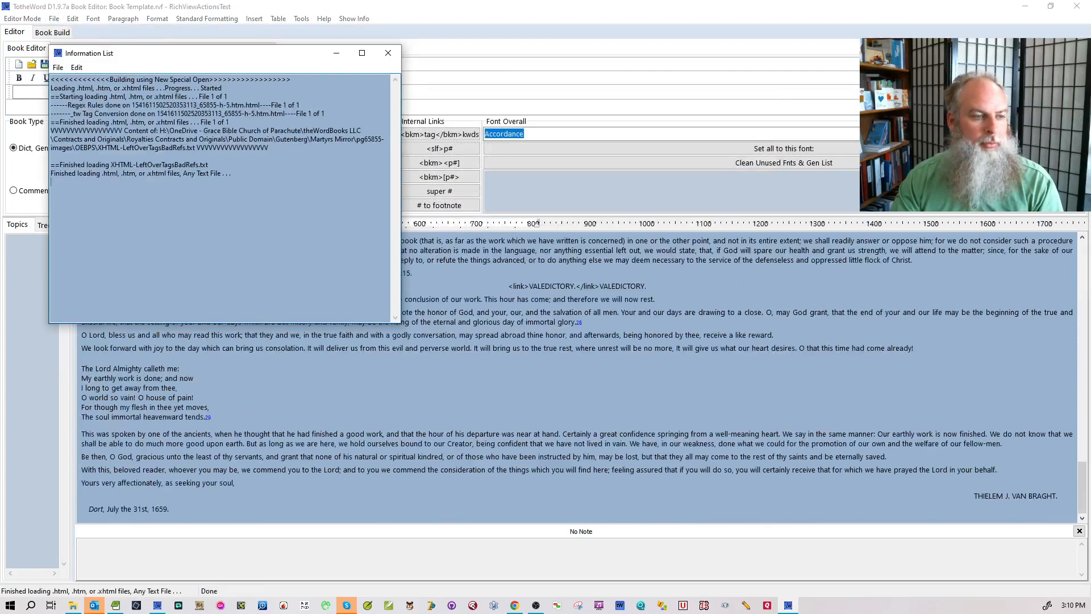
left_click(491, 348)
scroll(290, 396, "up", 10)
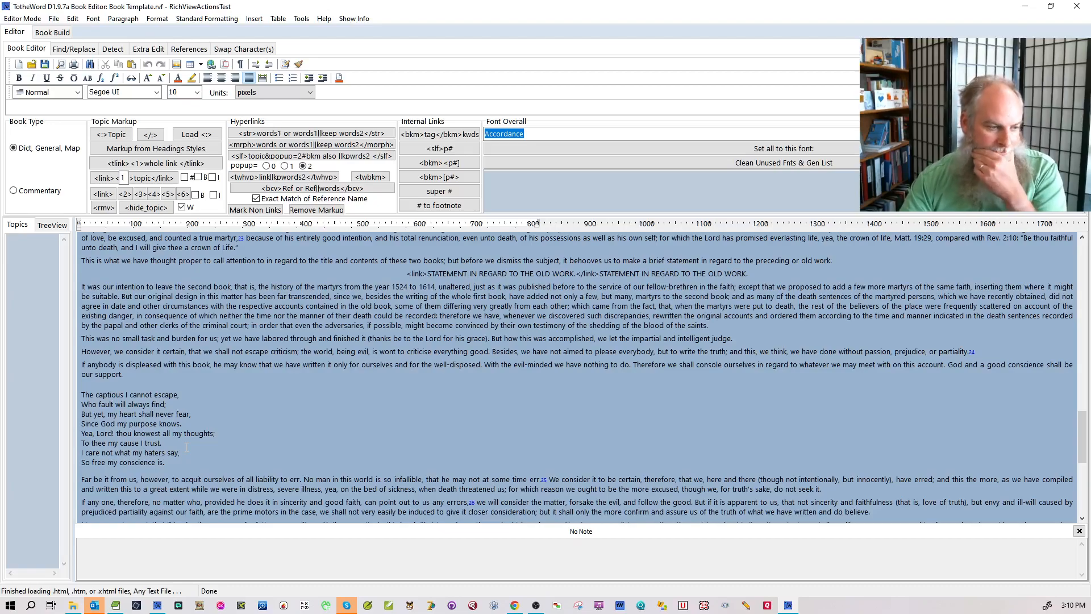
Switch to EditPad Pro and delete the entire div rule and its leftover blank lines from pgepub.css.
left_click(116, 605)
left_click(509, 55)
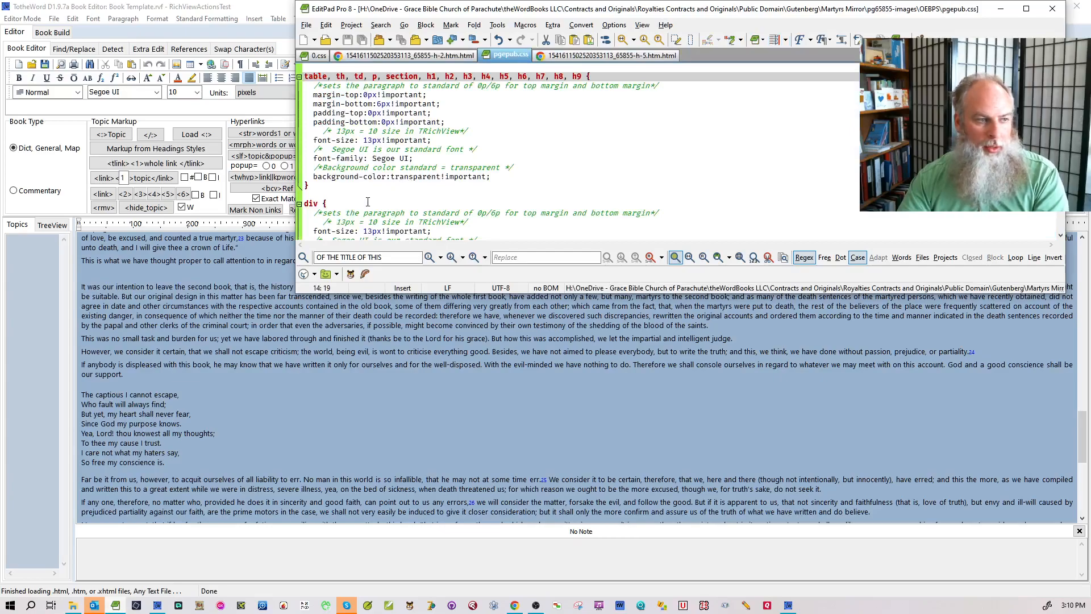
scroll(368, 202, "down", 4)
left_click_drag(351, 166, 285, 94)
key("Delete")
key("Delete")
key("Delete")
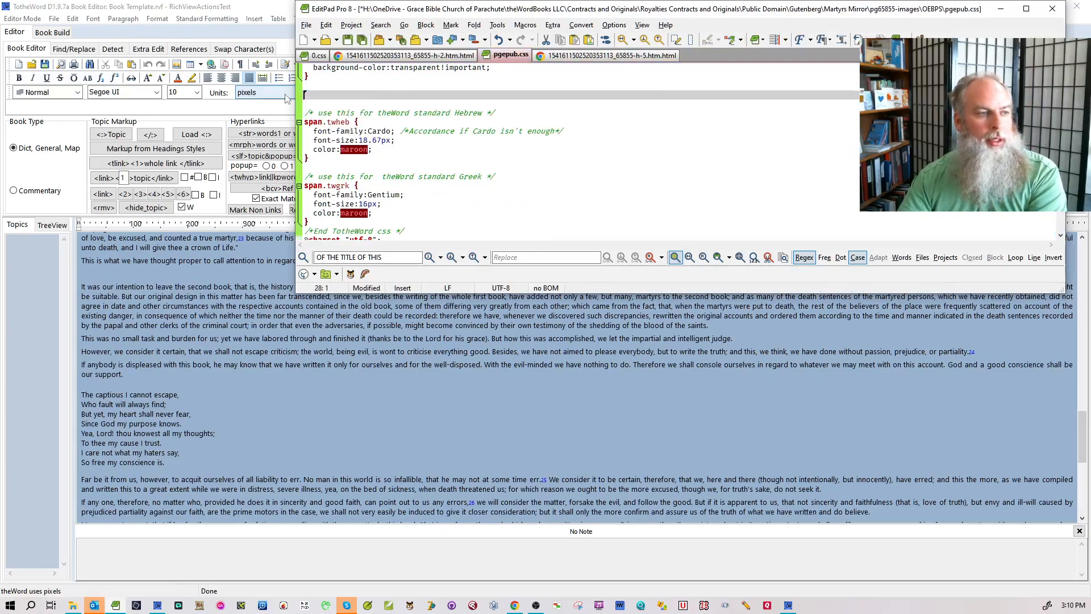
Delete the entire div rule from 0.css and save the stylesheet.
left_click(312, 59)
left_click_drag(321, 158, 303, 95)
key("Delete")
key("Delete")
key("Delete")
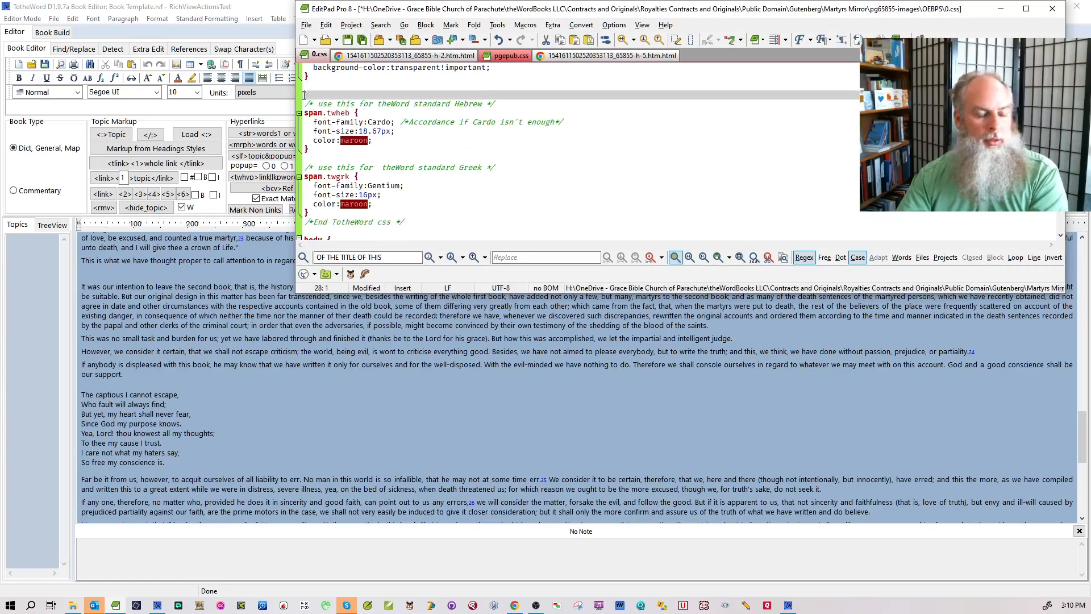
key("ctrl+s")
Save pgepub.css and review the remaining TotheWord rules in both stylesheets.
left_click(514, 55)
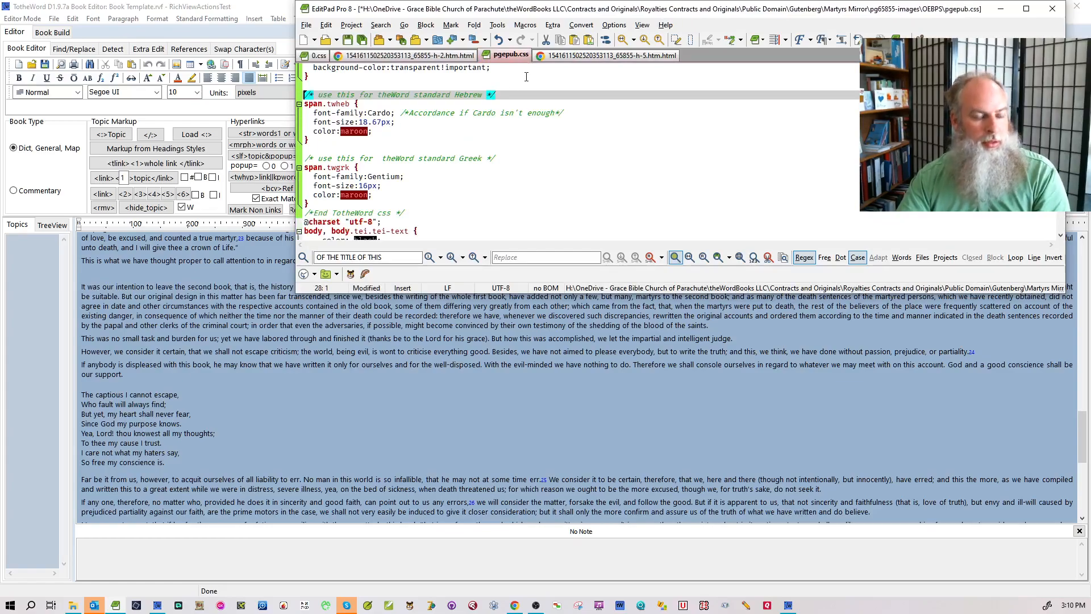
scroll(504, 164, "up", 5)
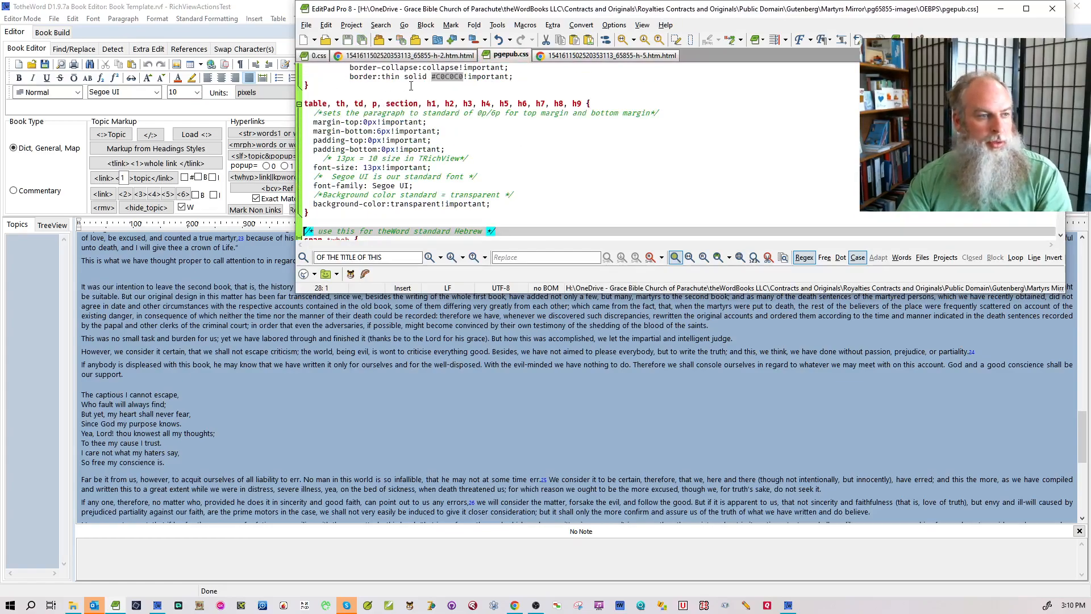
left_click(319, 56)
scroll(376, 118, "down", 5)
scroll(376, 118, "up", 6)
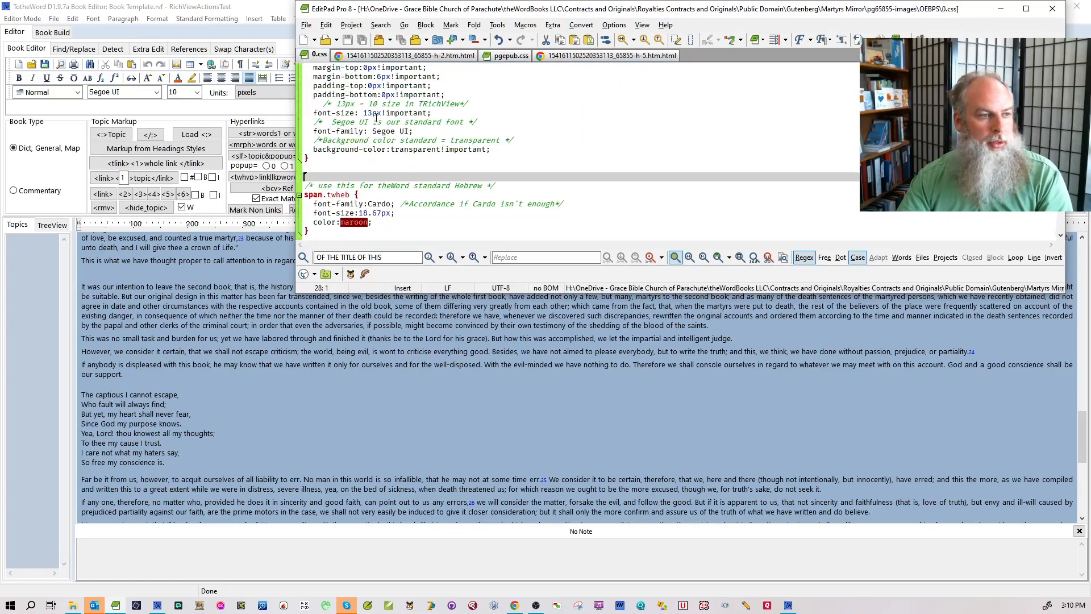
Reload the 65855-h-5 HTML file from the OEBPS folder into TotheWord's Book Editor.
left_click(54, 19)
mouse_move(114, 44)
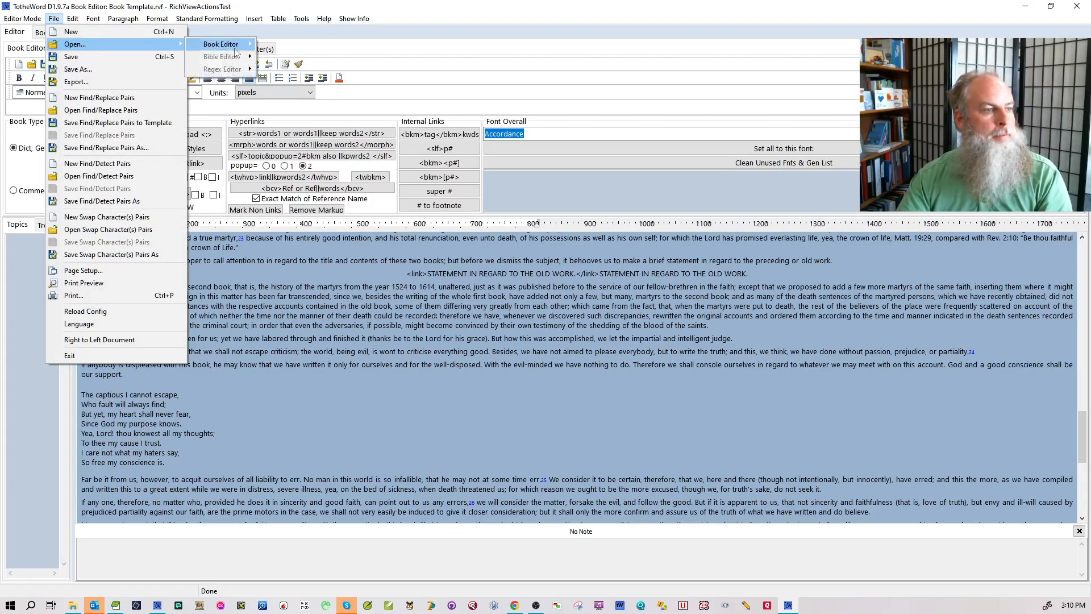
mouse_move(235, 47)
left_click(283, 267)
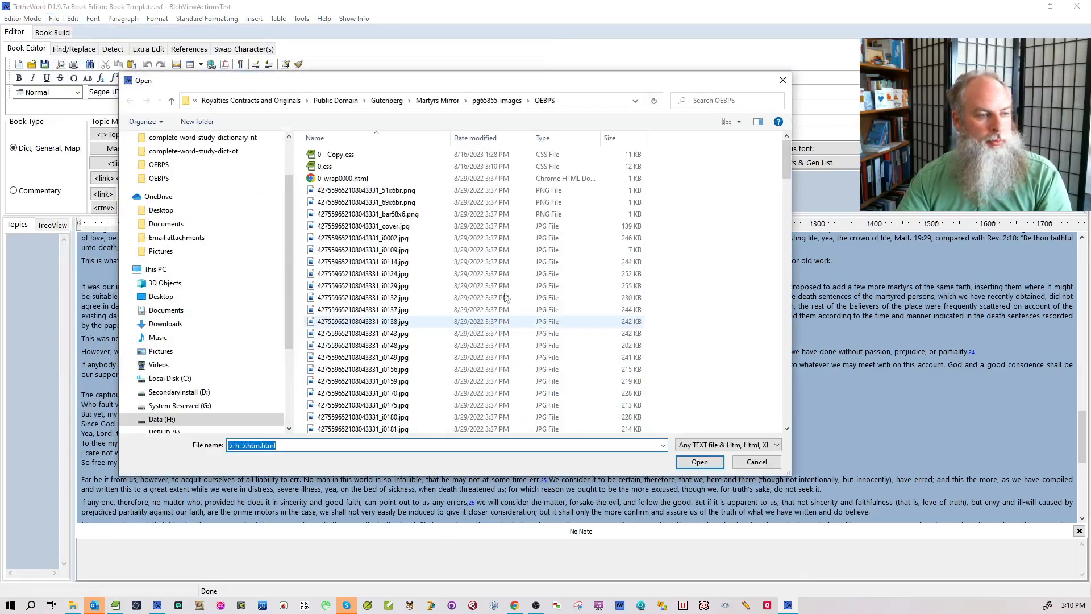
scroll(409, 272, "down", 10)
double_click(396, 294)
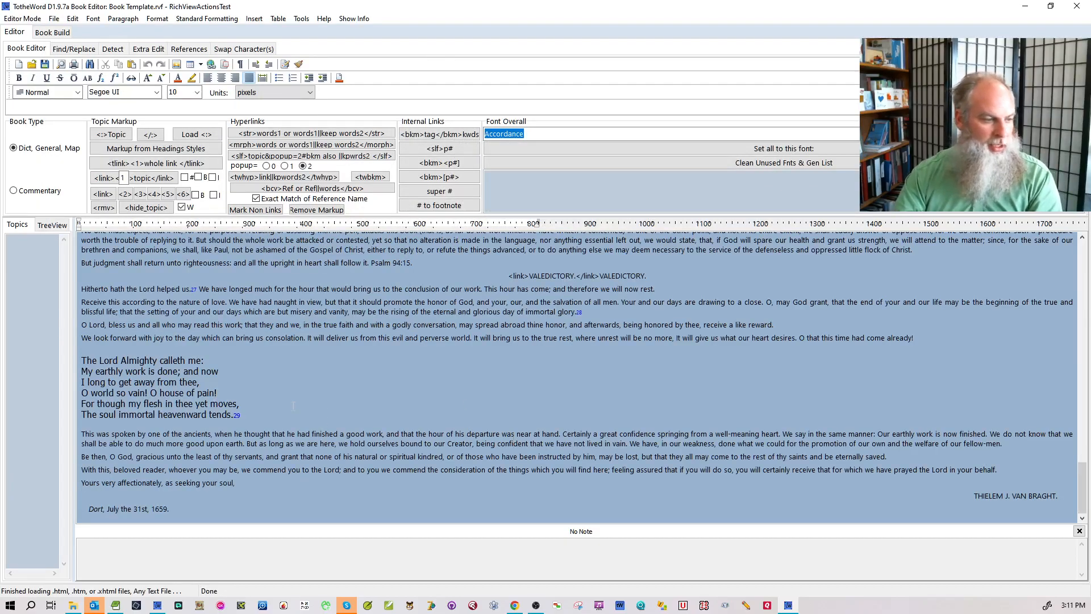
Check the font and size of the "The captious I cannot escape" poem lines.
scroll(294, 406, "up", 8)
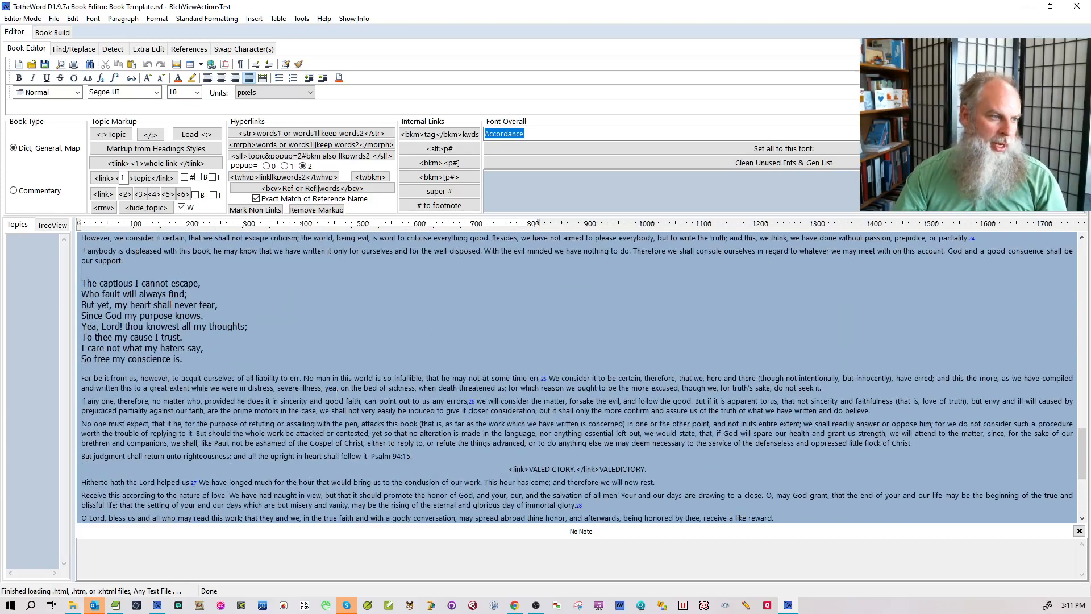
left_click(53, 19)
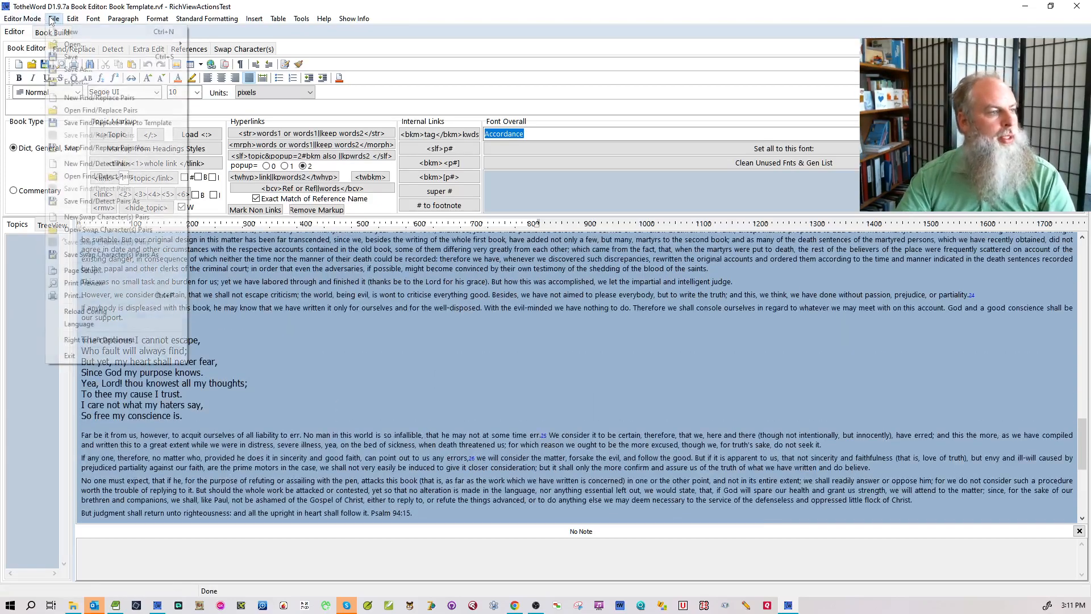
left_click(437, 370)
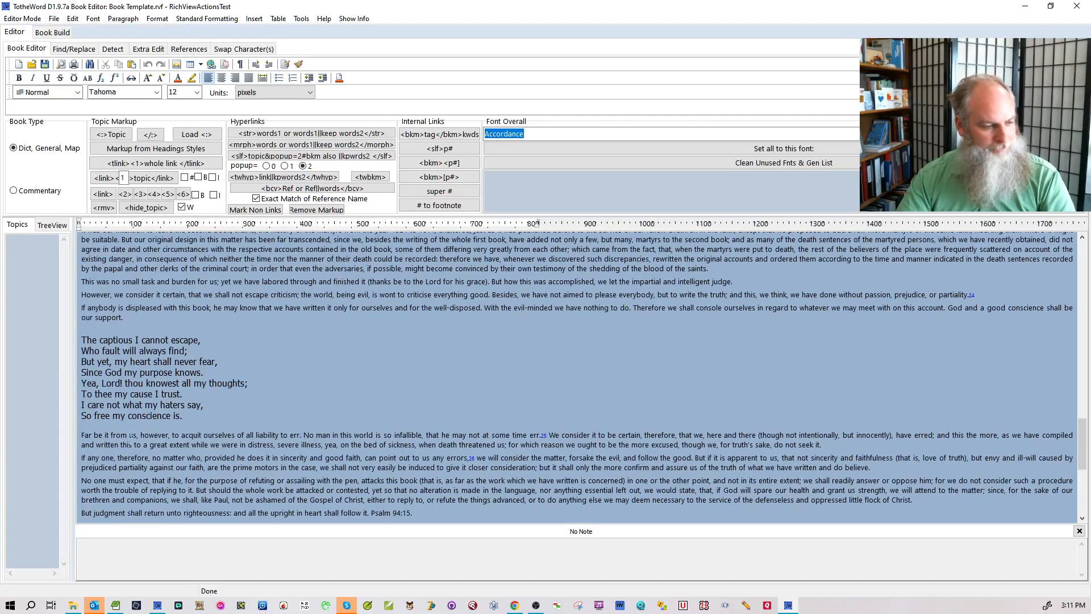
Switch to EditPad Pro and add div after p in the selector list of pgepub.css's paragraph and heading rule.
left_click(73, 605)
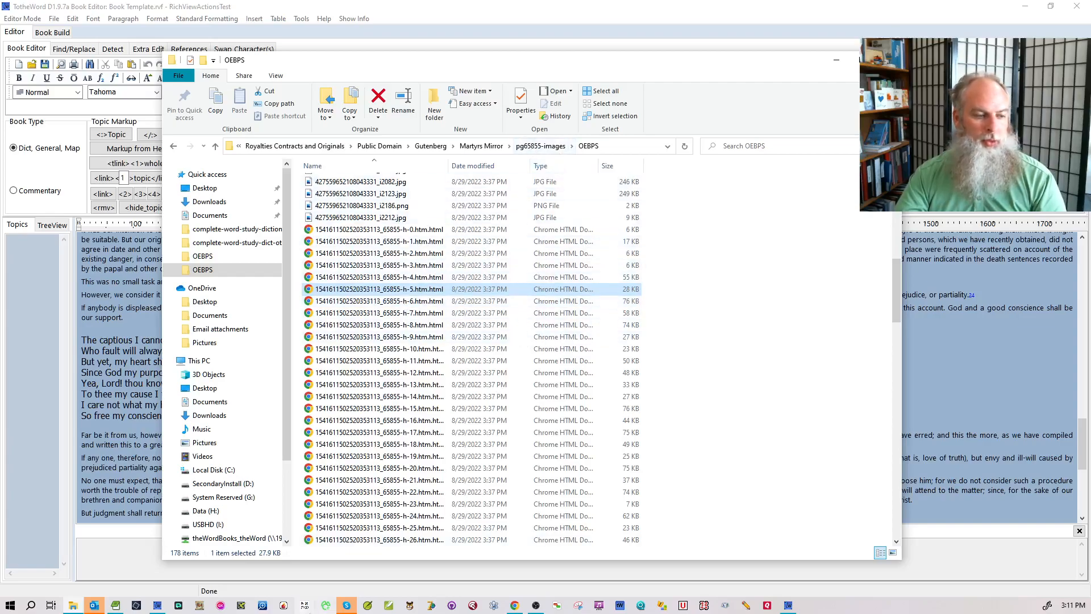
left_click(179, 606)
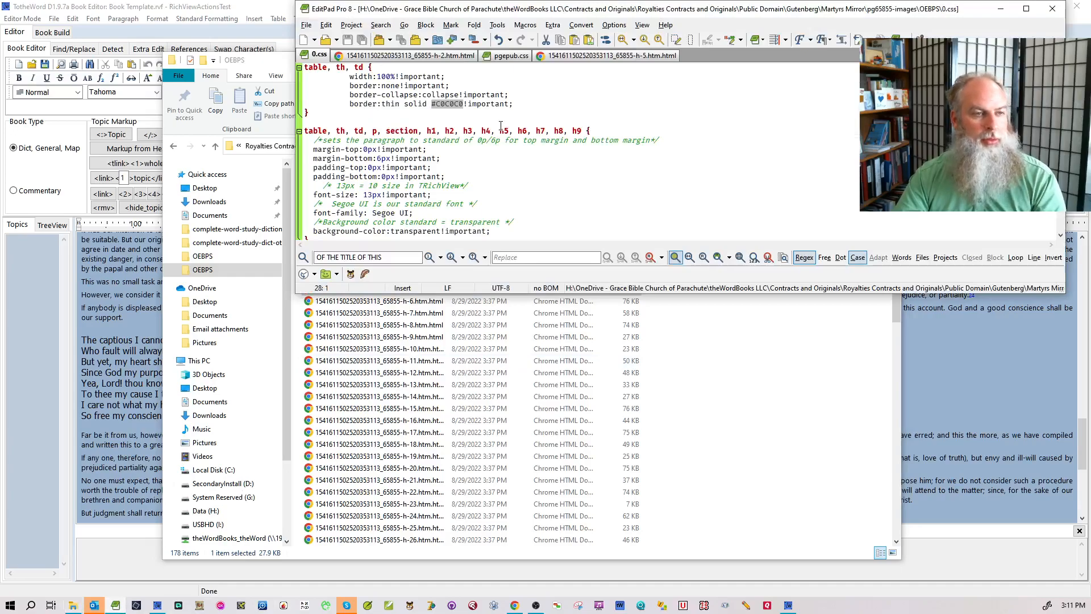
left_click(509, 57)
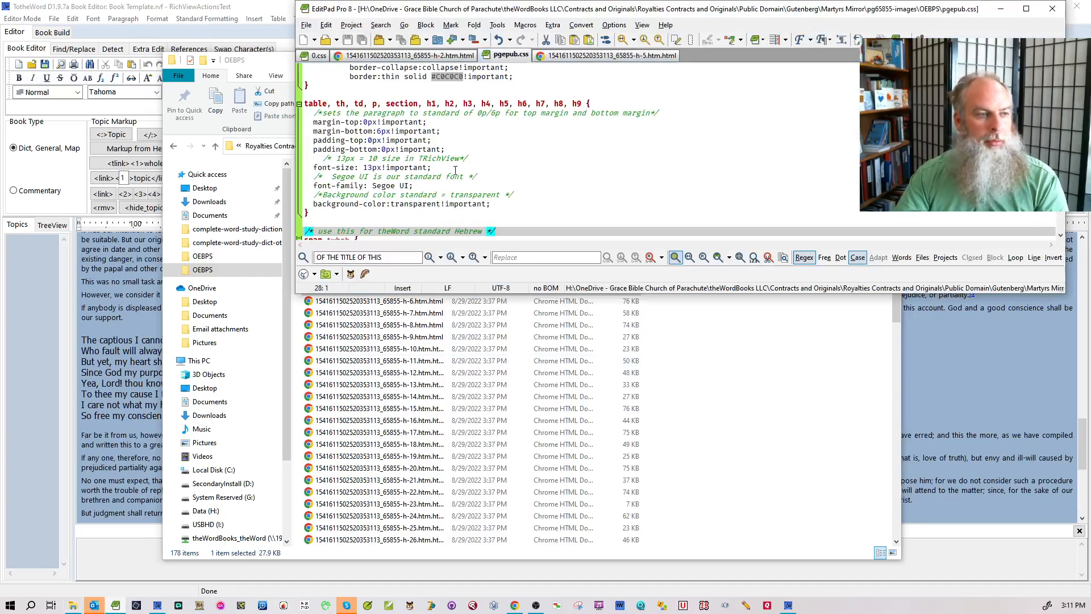
left_click(387, 104)
type("div,")
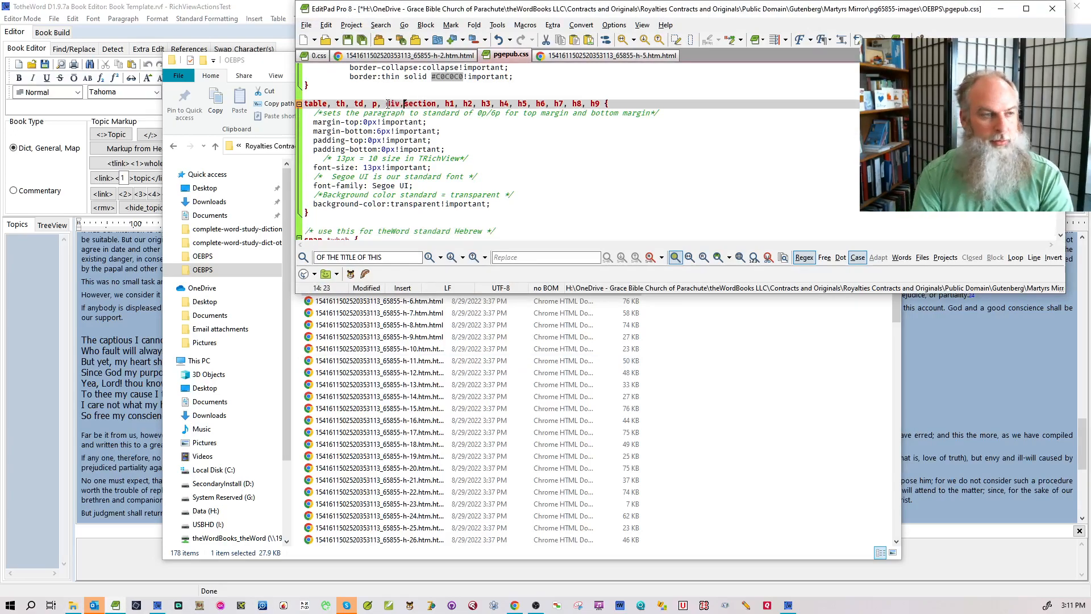
Add div after p in the same selector list in 0.css and save both stylesheets.
key("ctrl+Tab")
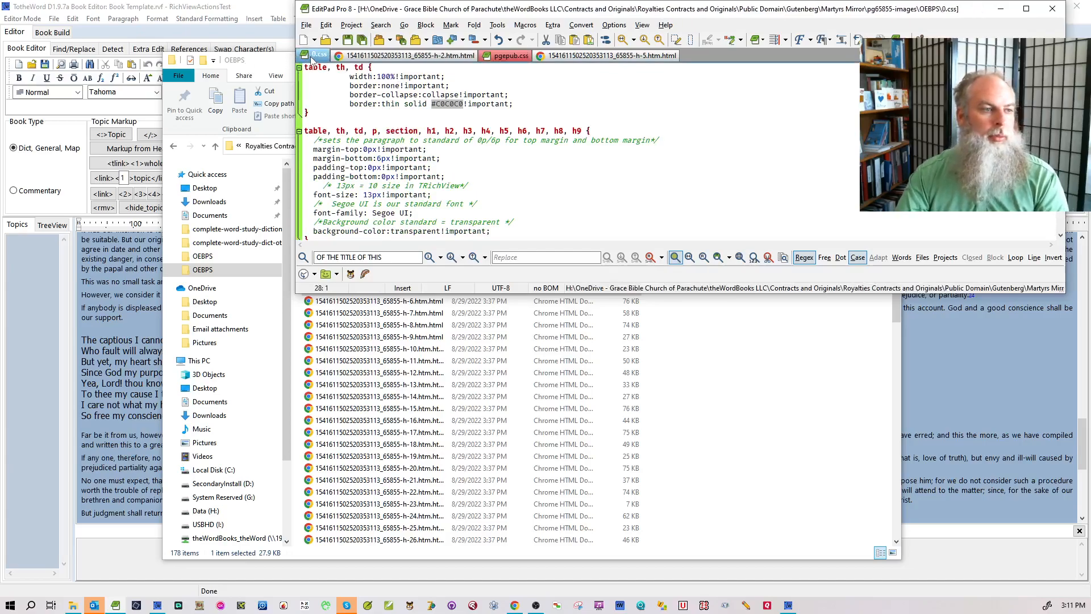
left_click(384, 131)
type("div,")
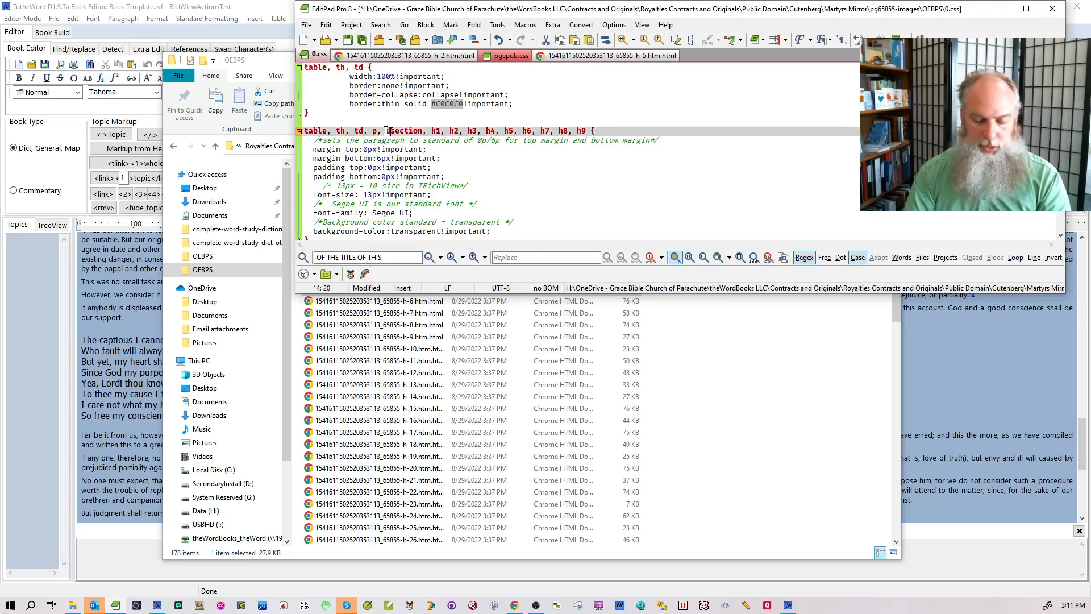
key("ctrl+s")
left_click(507, 56)
key("ctrl+s")
scroll(499, 153, "down", 2)
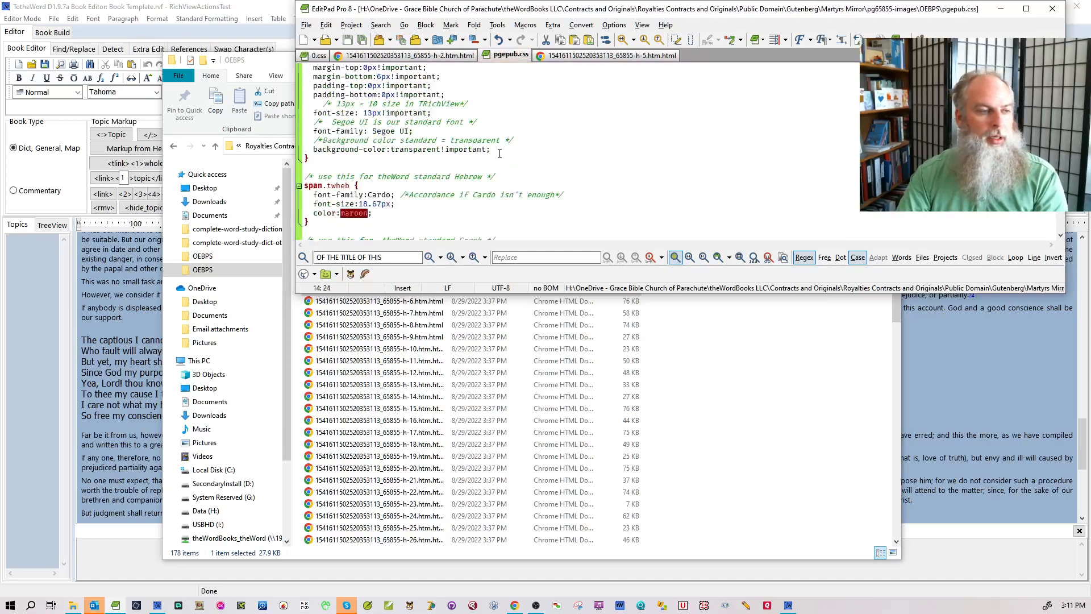
scroll(499, 153, "down", 1)
left_click_drag(311, 132, 378, 68)
scroll(341, 120, "up", 5)
key("Delete")
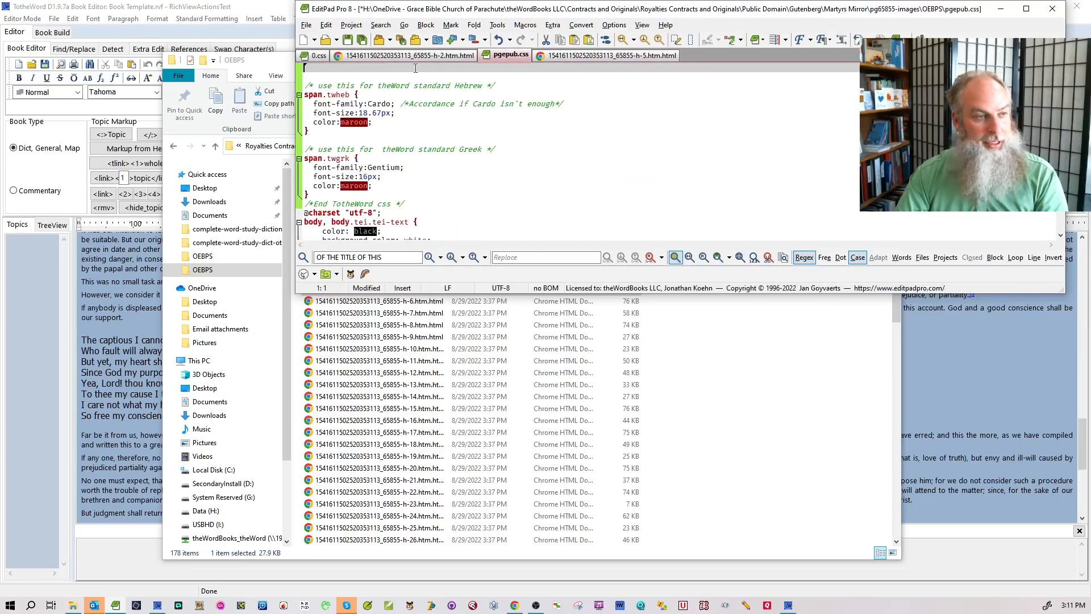
key("ctrl+z")
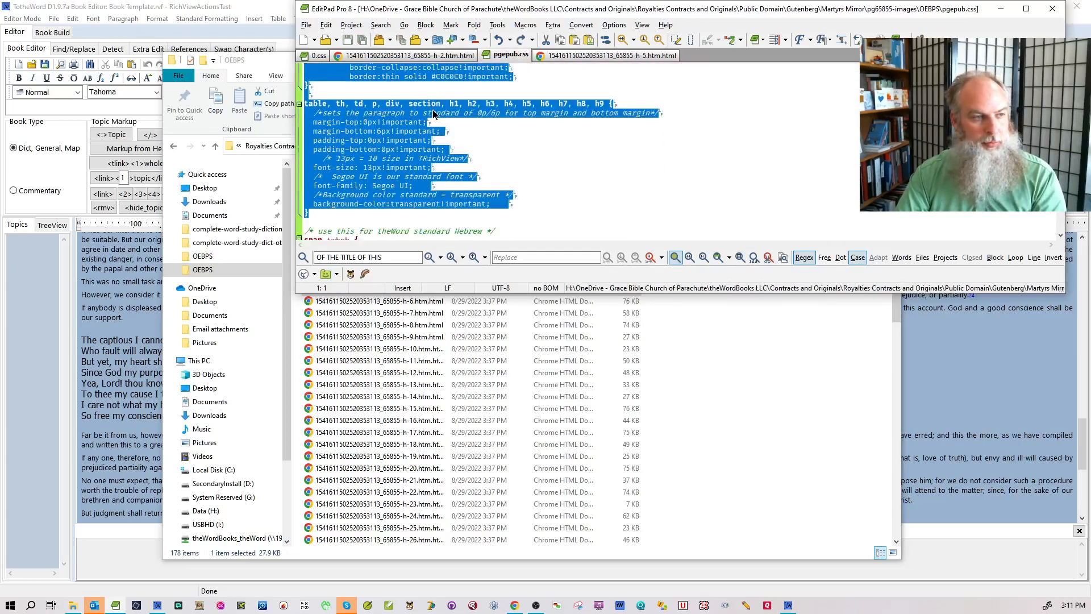
Delete the whole TotheWord CSS block, through its end comment, from the start of pgepub.css and return to 0.css.
scroll(353, 198, "down", 3)
left_click_drag(318, 231, 309, 167)
scroll(418, 175, "down", 2)
left_click_drag(407, 185, 303, 53)
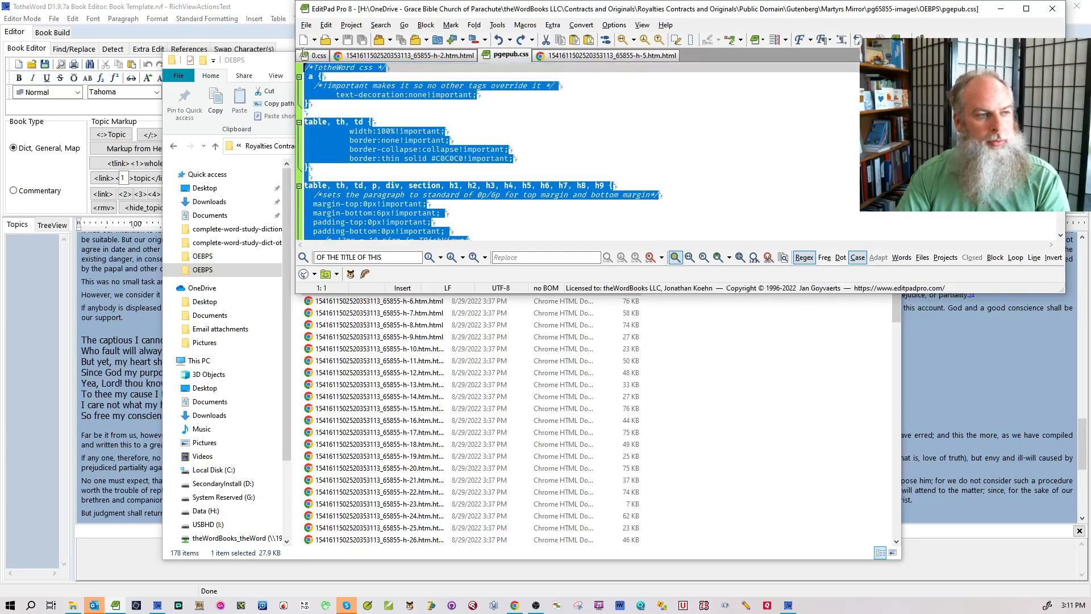
key("Delete")
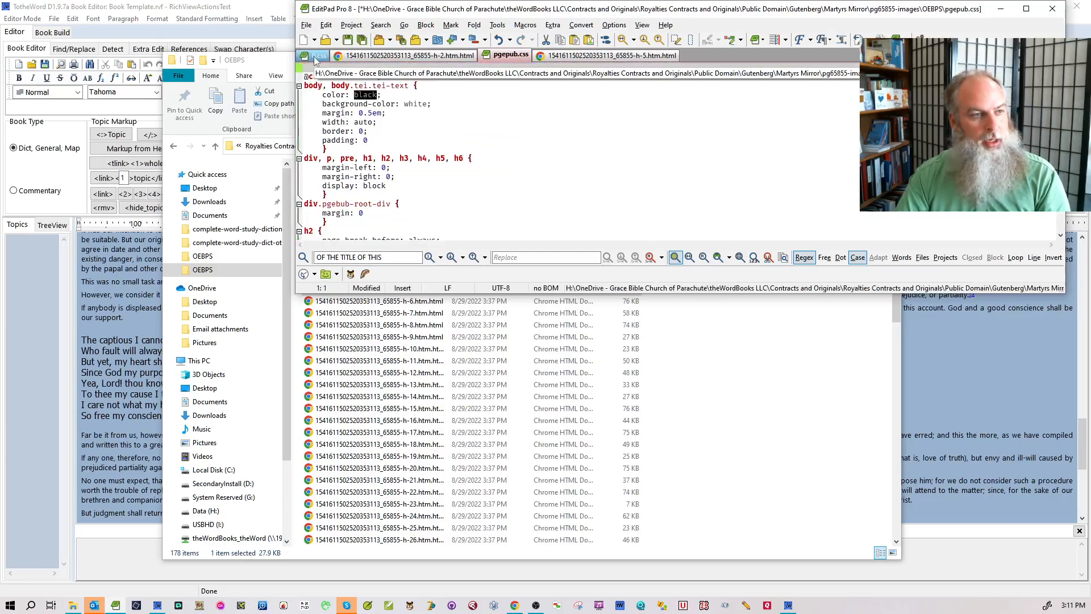
left_click(316, 56)
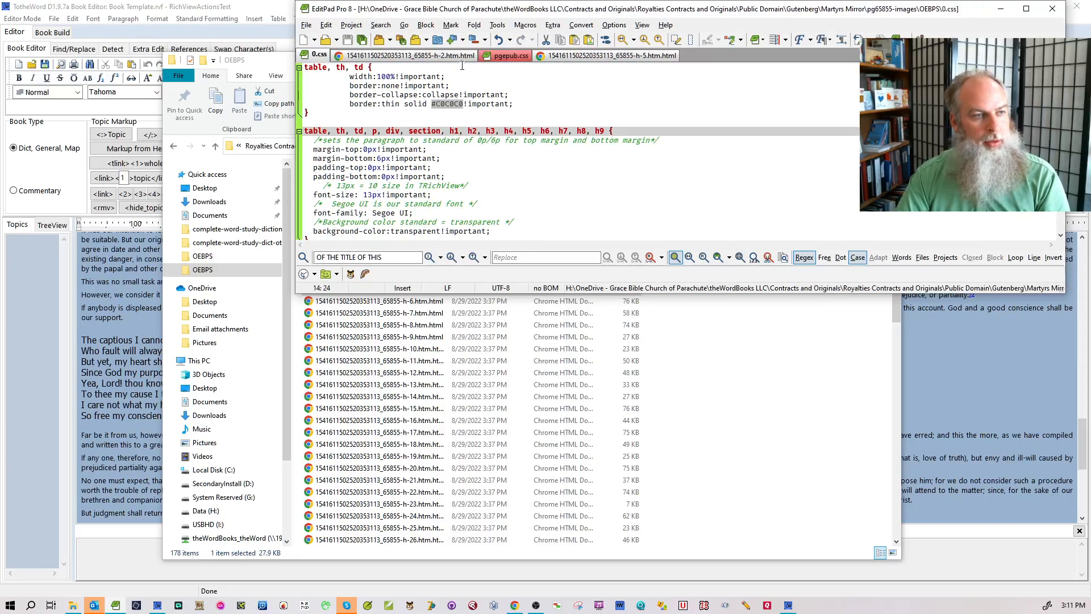
Save the edited pgepub.css and return to the 0.css stylesheet.
left_click(490, 57)
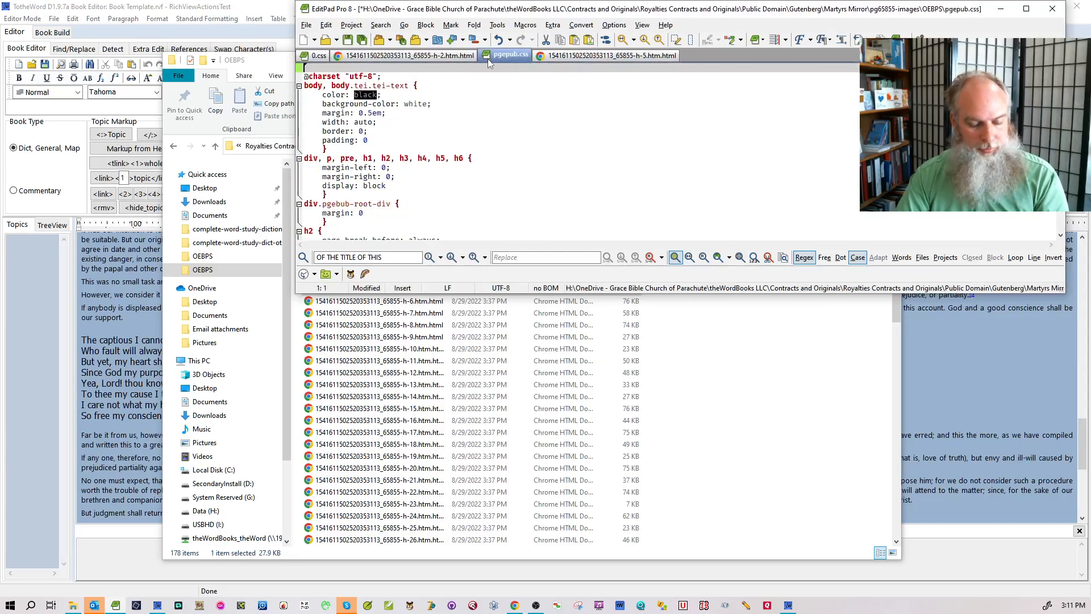
left_click(305, 57)
Delete the whole TotheWord CSS block, through its end comment, from the start of 0.css and save the stylesheet.
scroll(416, 136, "down", 8)
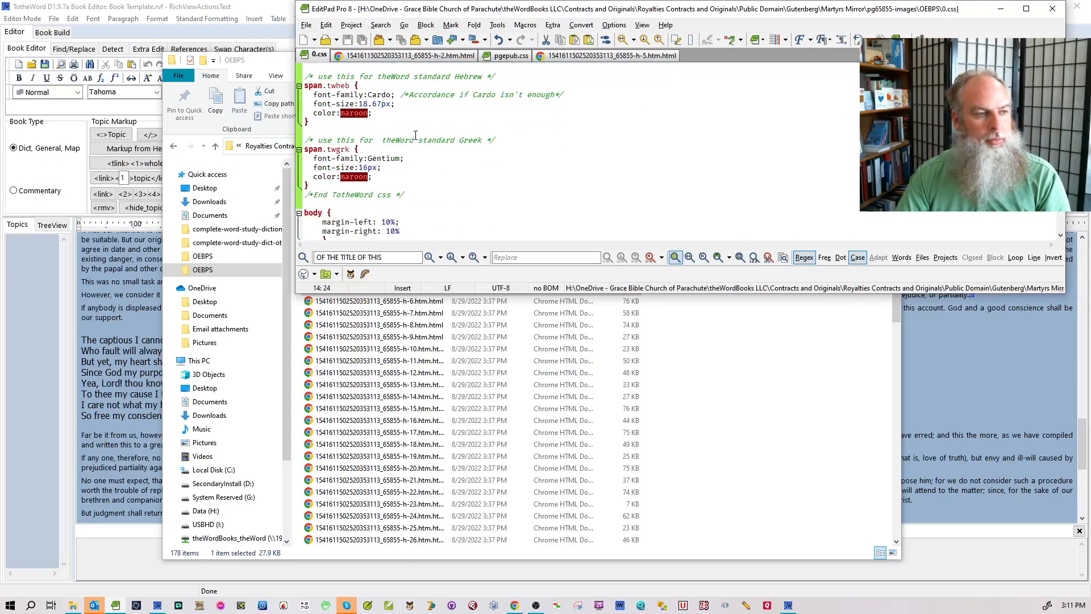
scroll(416, 135, "down", 1)
left_click_drag(410, 165, 398, 125)
scroll(399, 127, "up", 6)
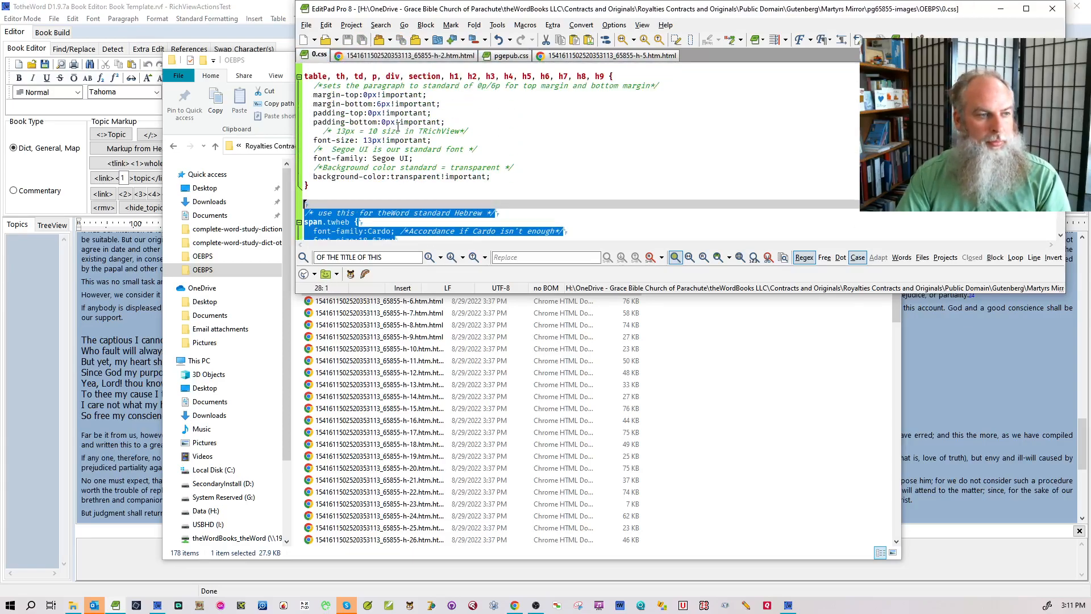
key("ctrl+shift+Home")
key("Delete")
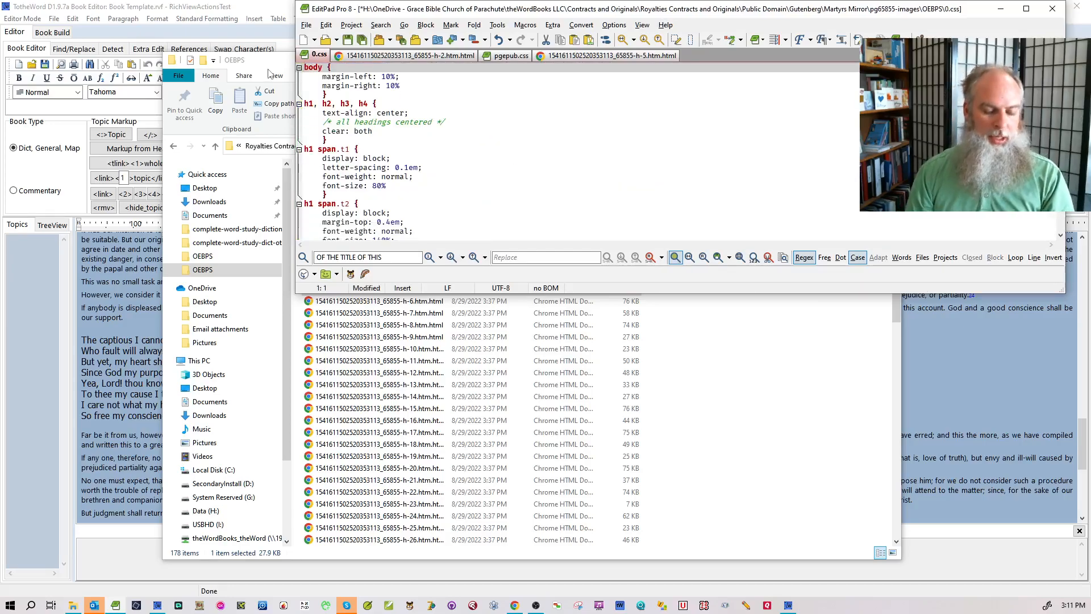
key("ctrl+s")
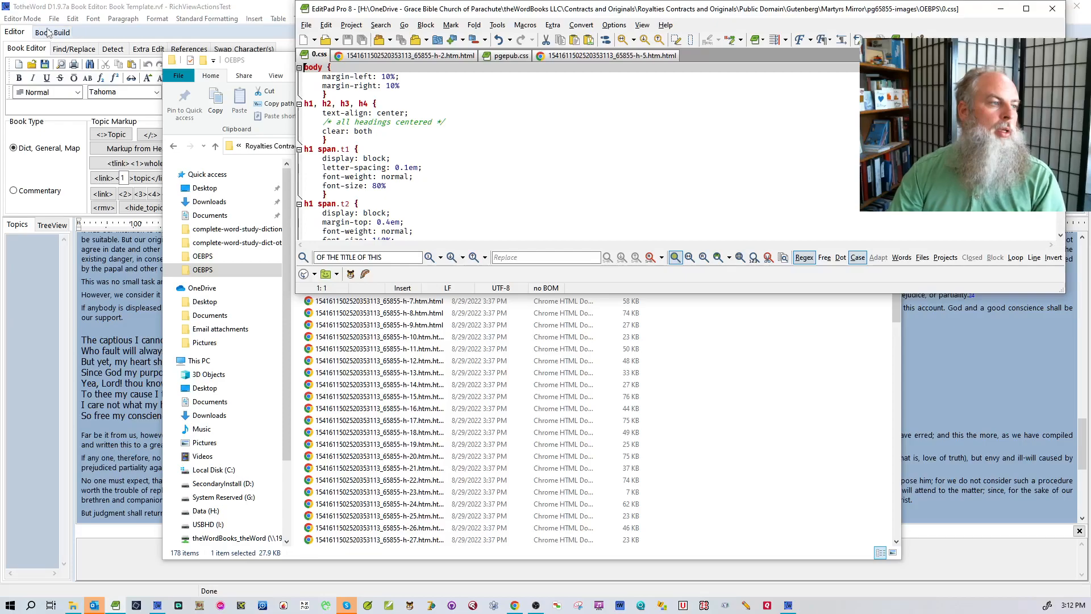
left_click(48, 32)
left_click(54, 19)
mouse_move(91, 44)
mouse_move(220, 45)
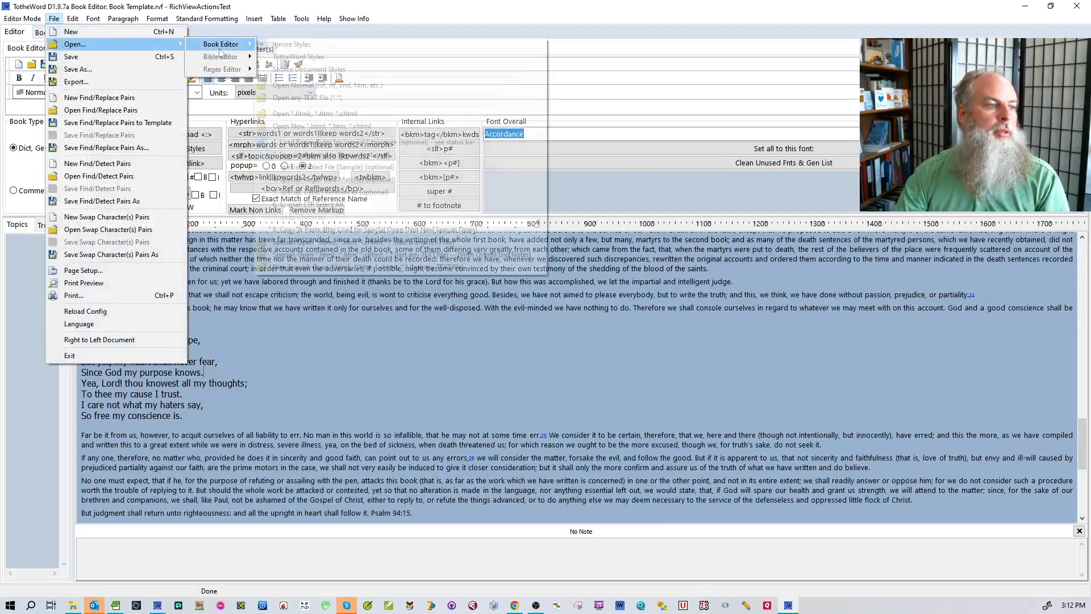
left_click(420, 262)
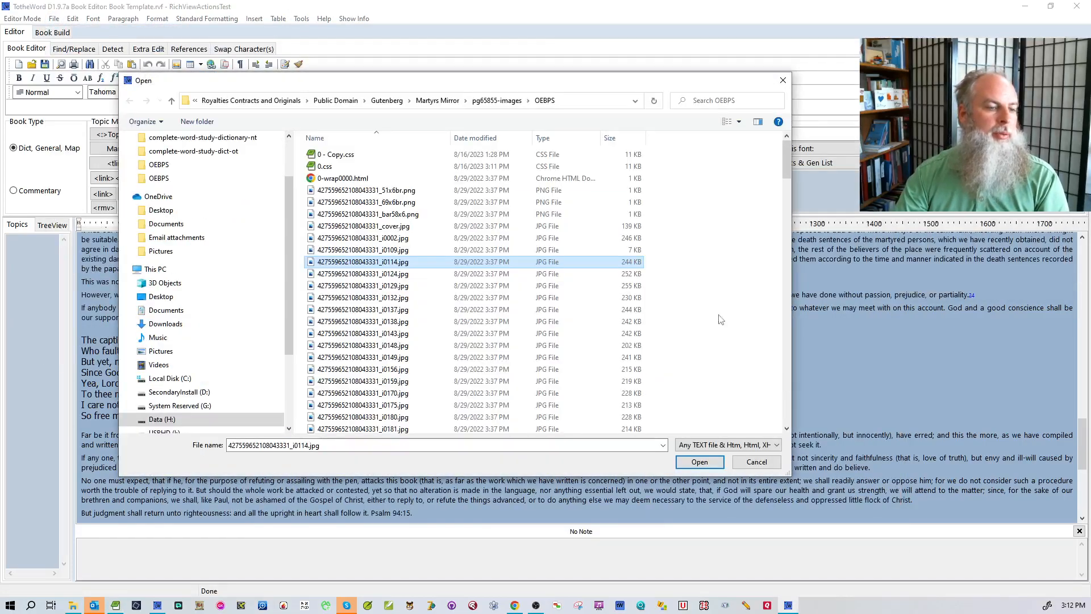
left_click(742, 461)
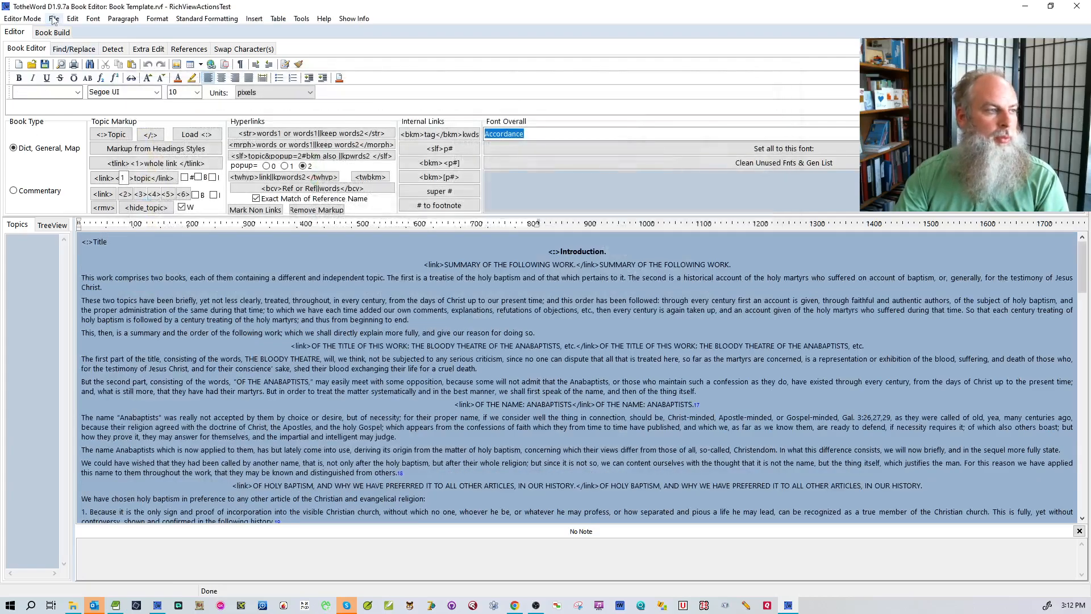
left_click(54, 19)
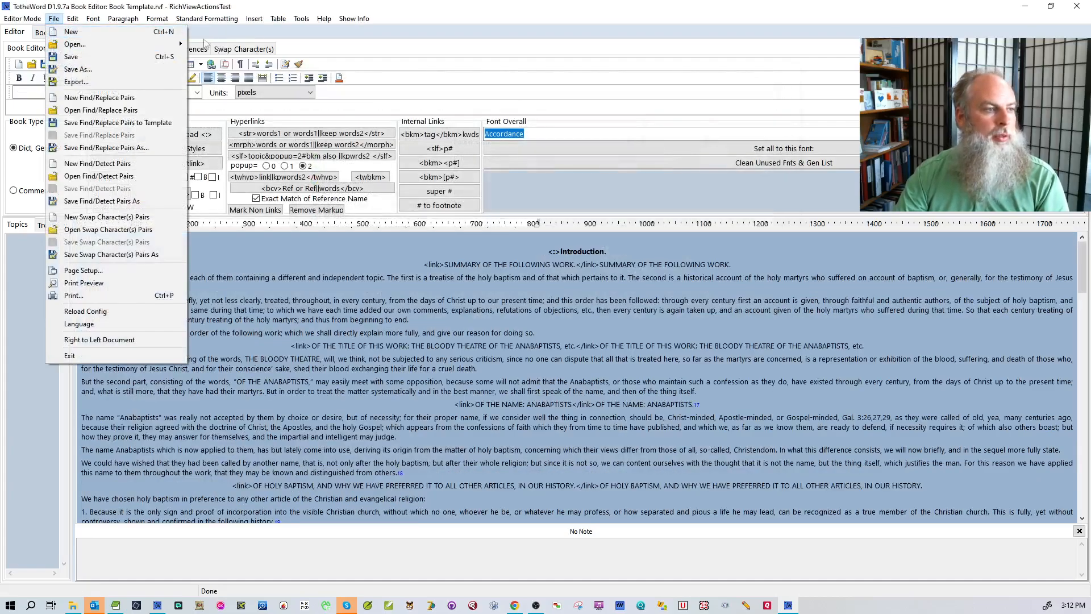
mouse_move(164, 45)
mouse_move(225, 44)
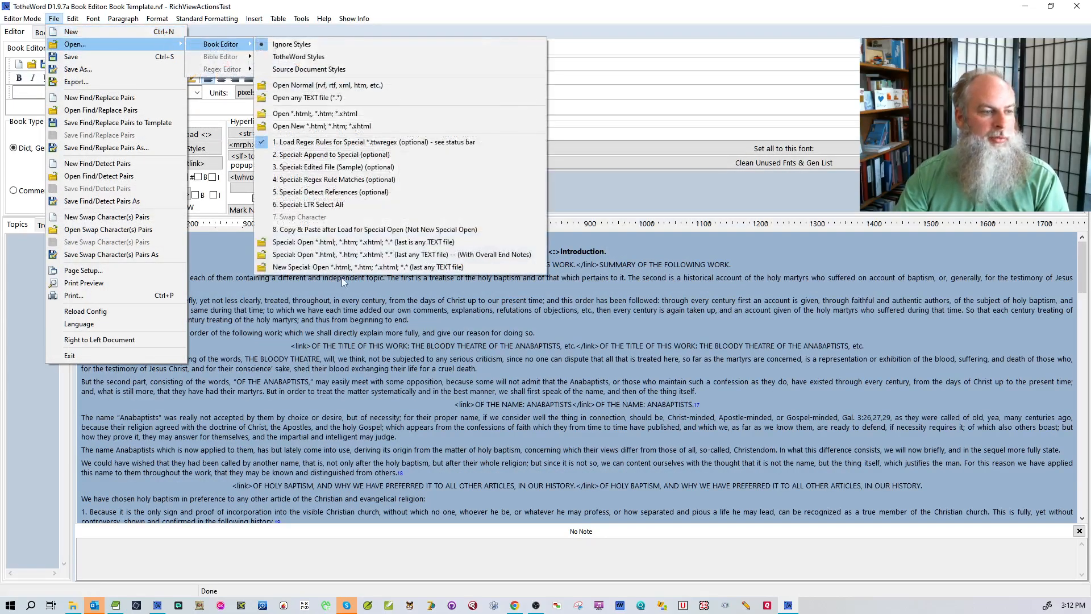
left_click(341, 267)
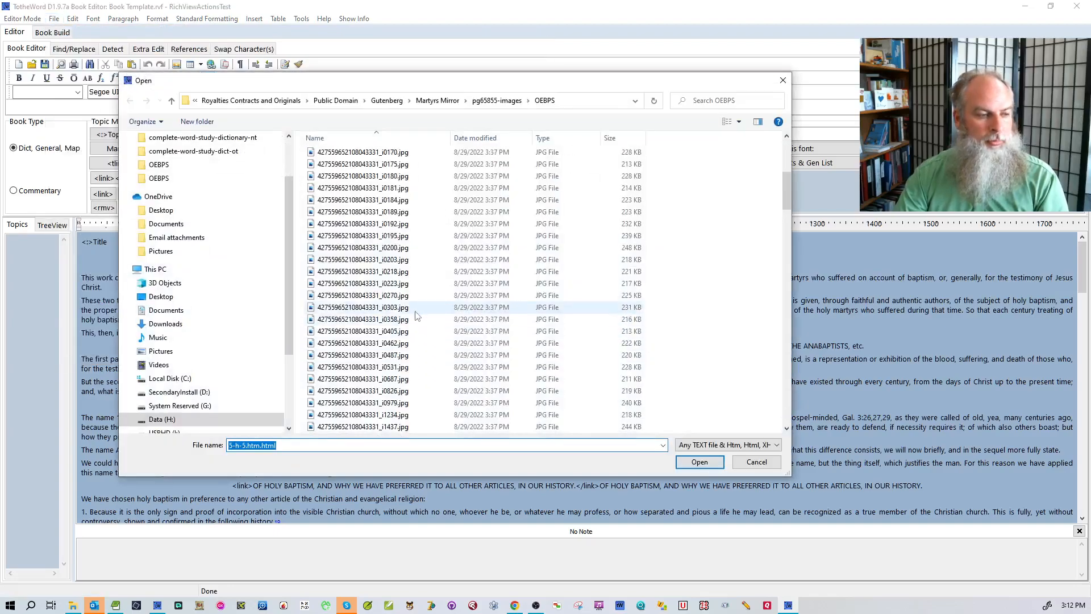
scroll(418, 317, "down", 5)
double_click(370, 364)
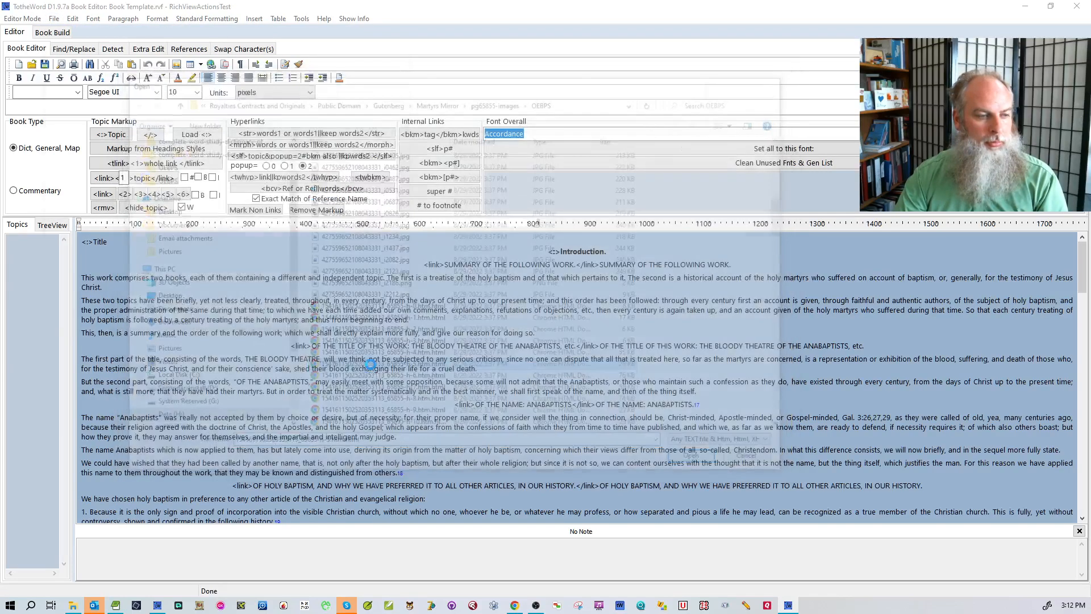
scroll(333, 353, "up", 3)
scroll(332, 353, "up", 4)
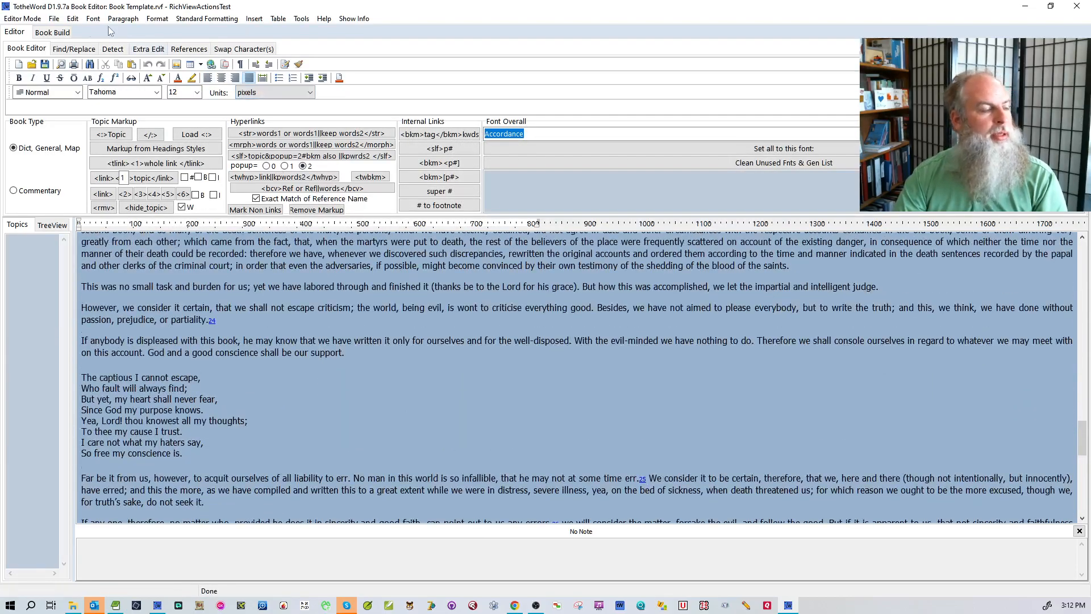
Switch to EditPad Pro, paste the TotheWord CSS block back in at the start of 0.css and save the stylesheet.
left_click(116, 605)
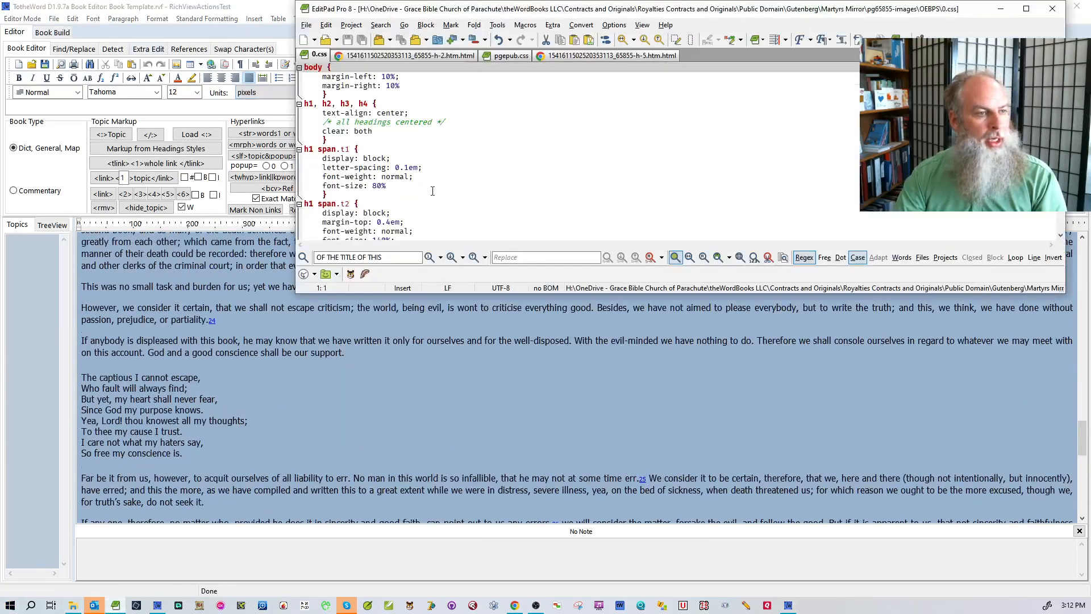
key("Return")
key("Up")
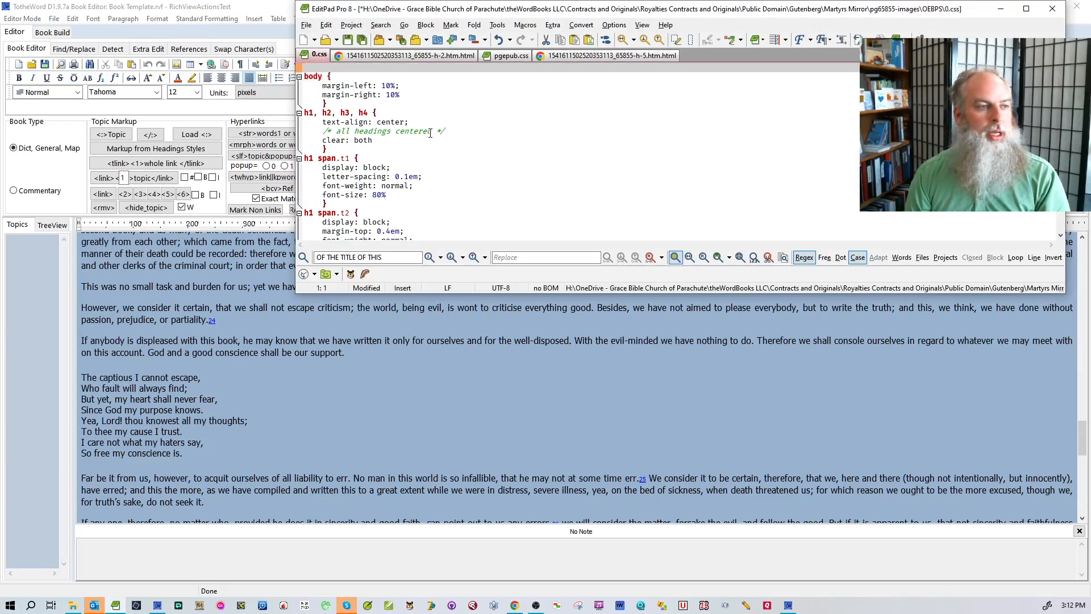
key("ctrl+v")
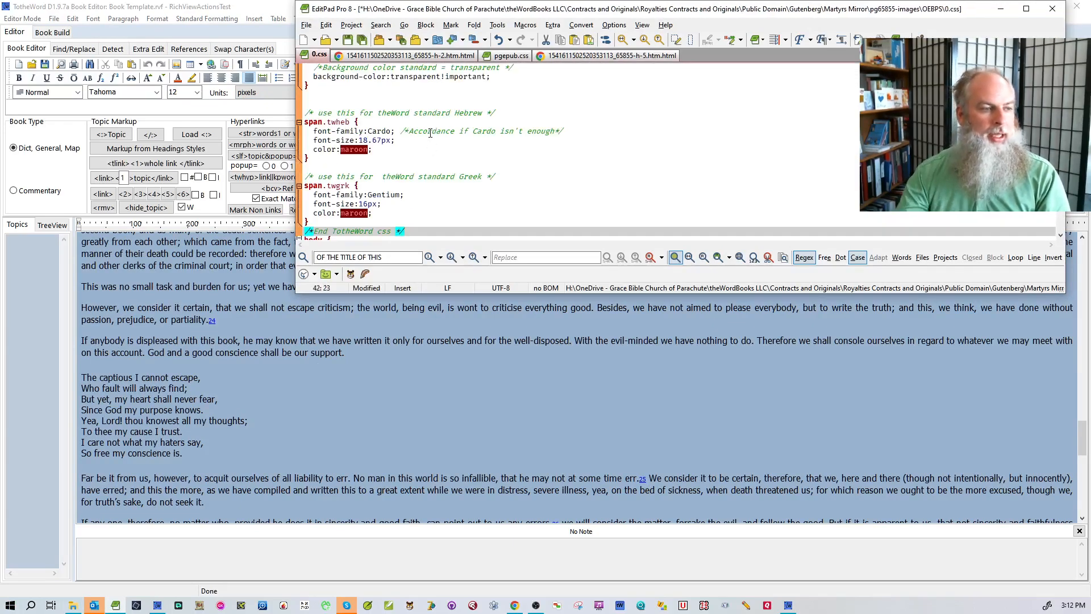
left_click(487, 56)
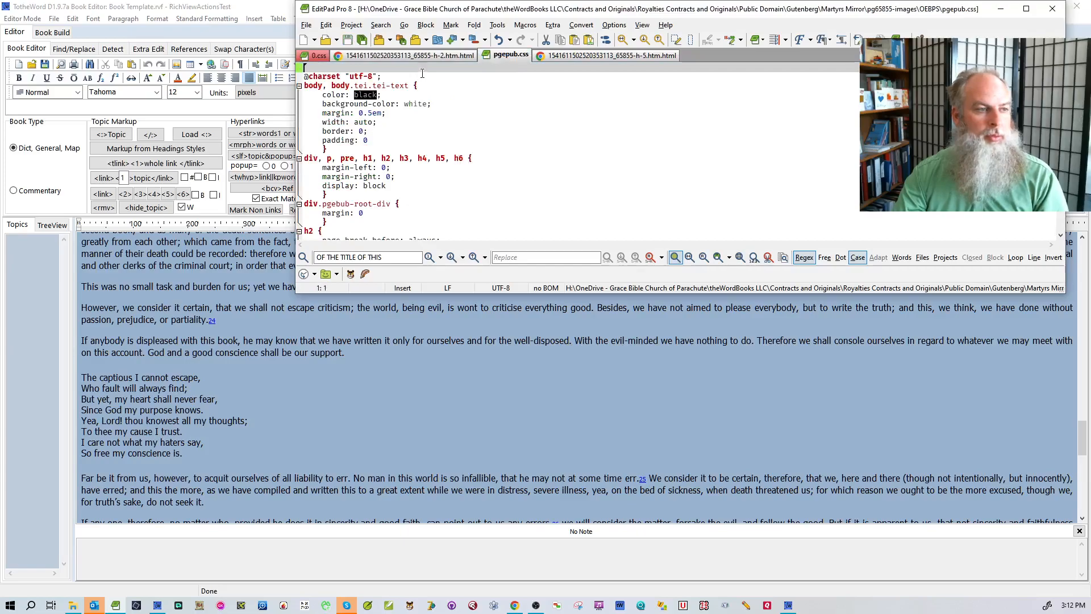
left_click(316, 55)
key("ctrl+s")
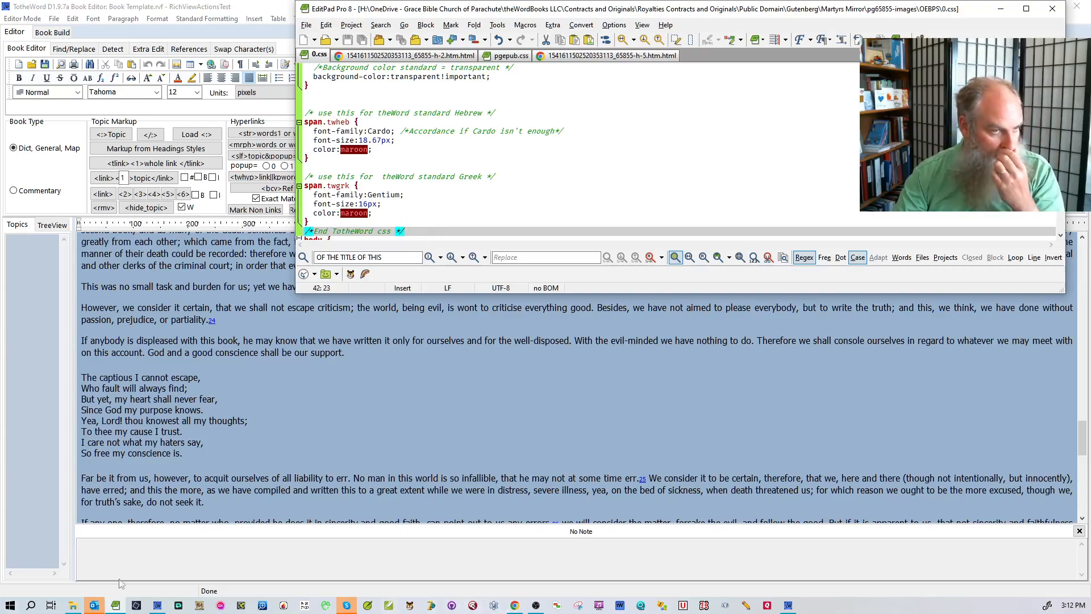
Look through the h-5 HTML source, and find "The captious I cannot escape" in it using TotheWord's Bible Editor.
left_click(553, 51)
left_click(576, 169)
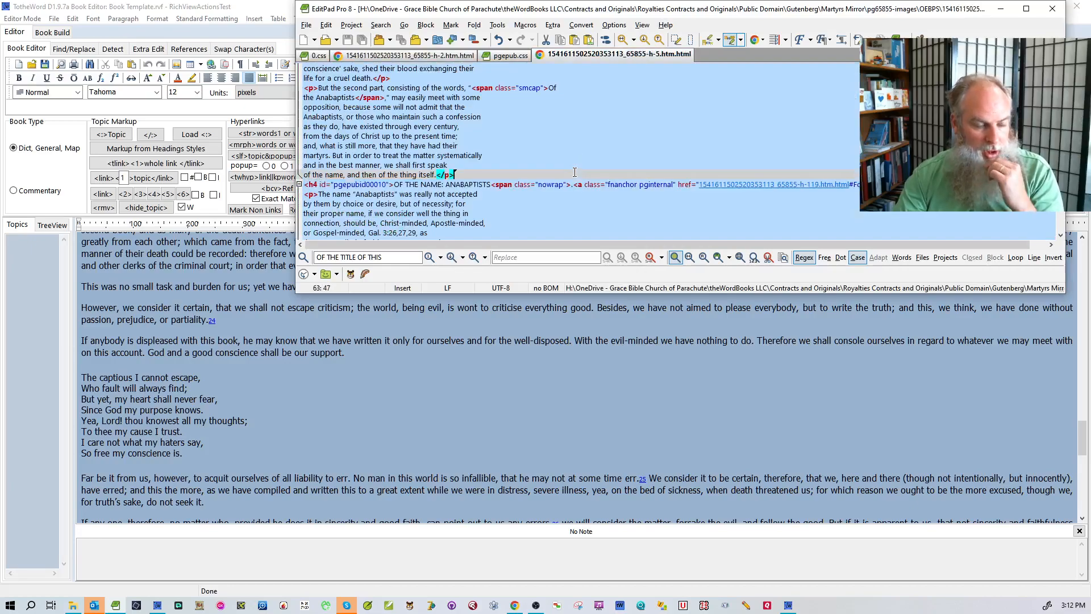
scroll(576, 169, "down", 3)
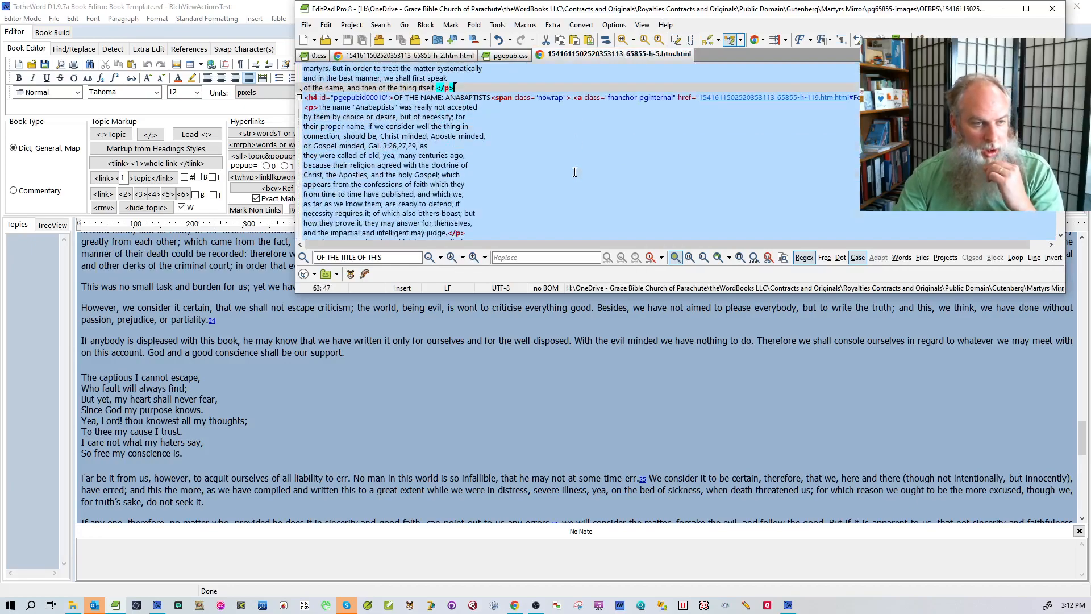
left_click(30, 20)
left_click(34, 44)
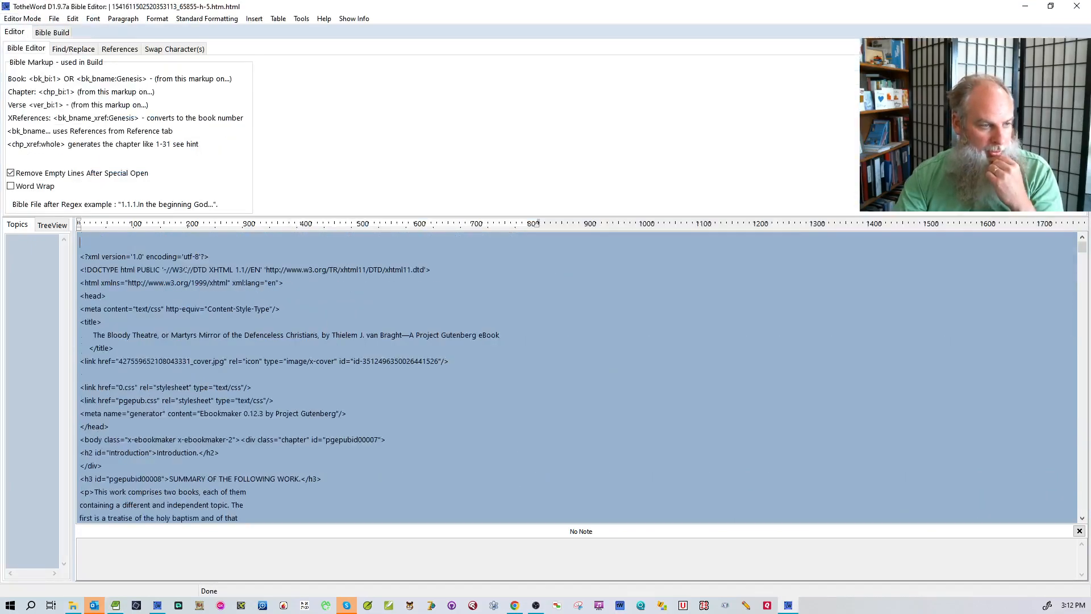
scroll(305, 293, "down", 2)
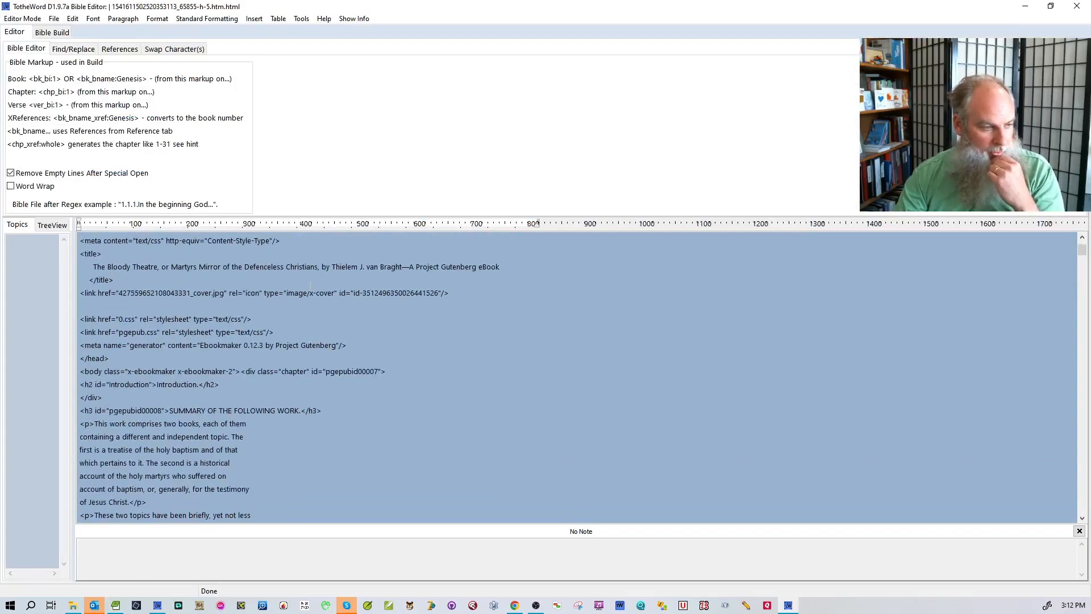
left_click(83, 51)
scroll(302, 294, "up", 2)
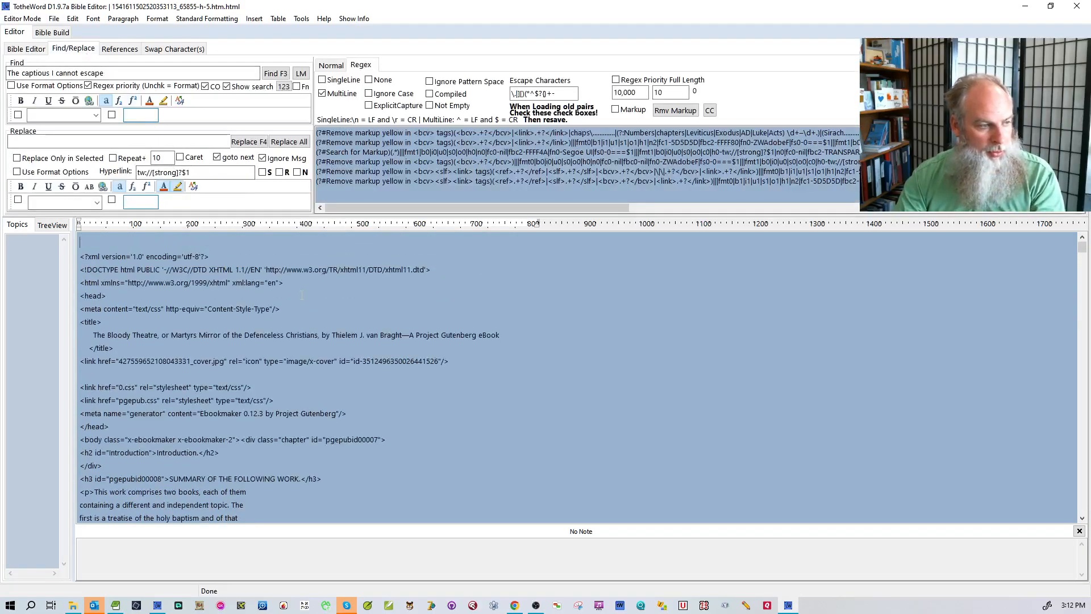
key("F3")
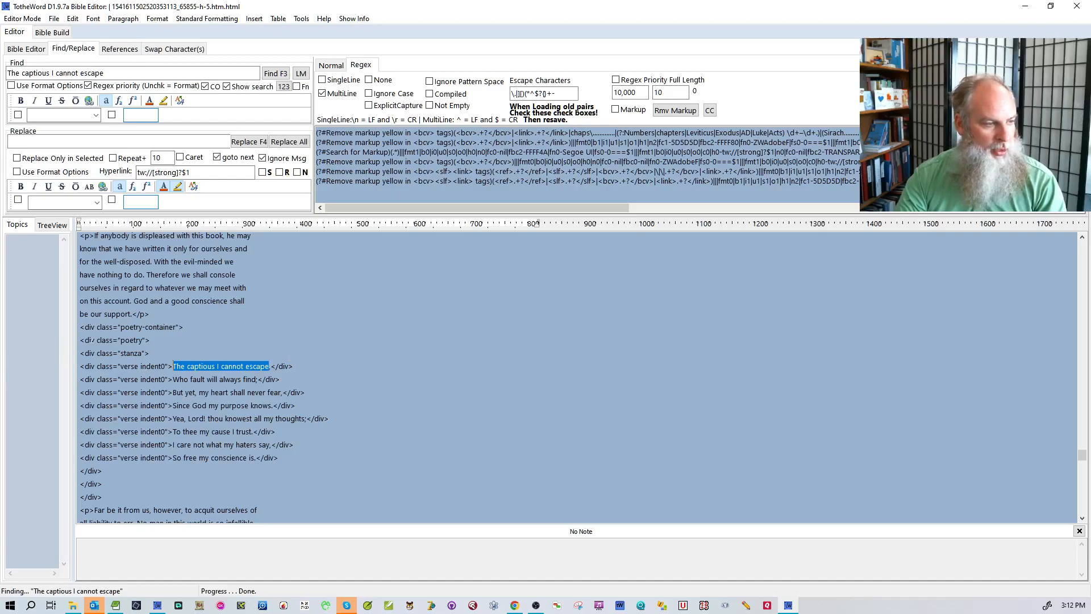
Examine the poetry-container block and copy its first verse line, the whole verse indent0 div including its tags.
left_click_drag(81, 327, 127, 495)
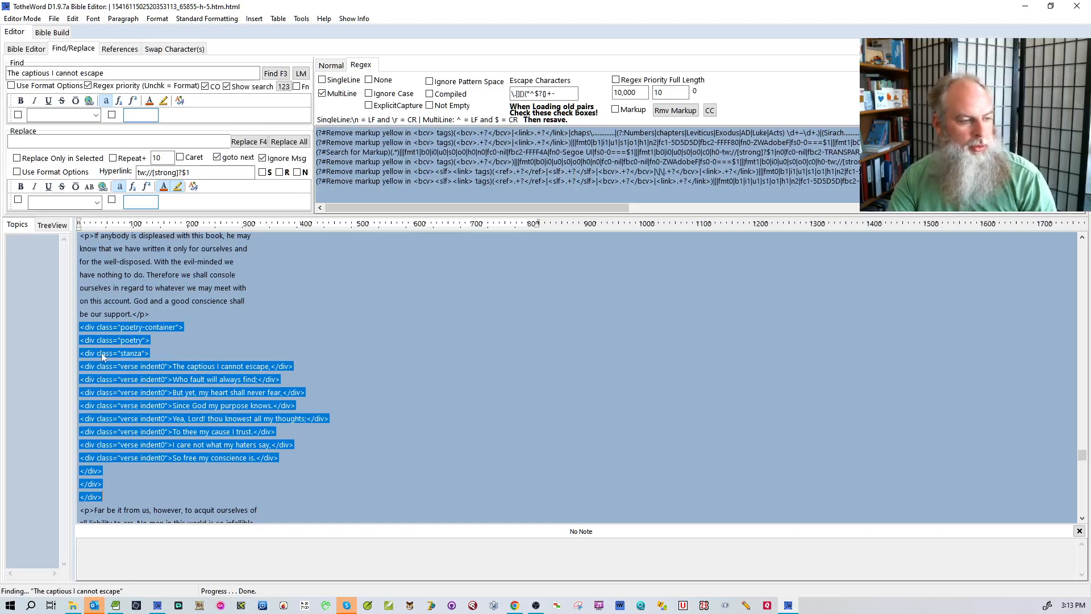
left_click(370, 401)
left_click_drag(295, 366, 80, 367)
key("ctrl+c")
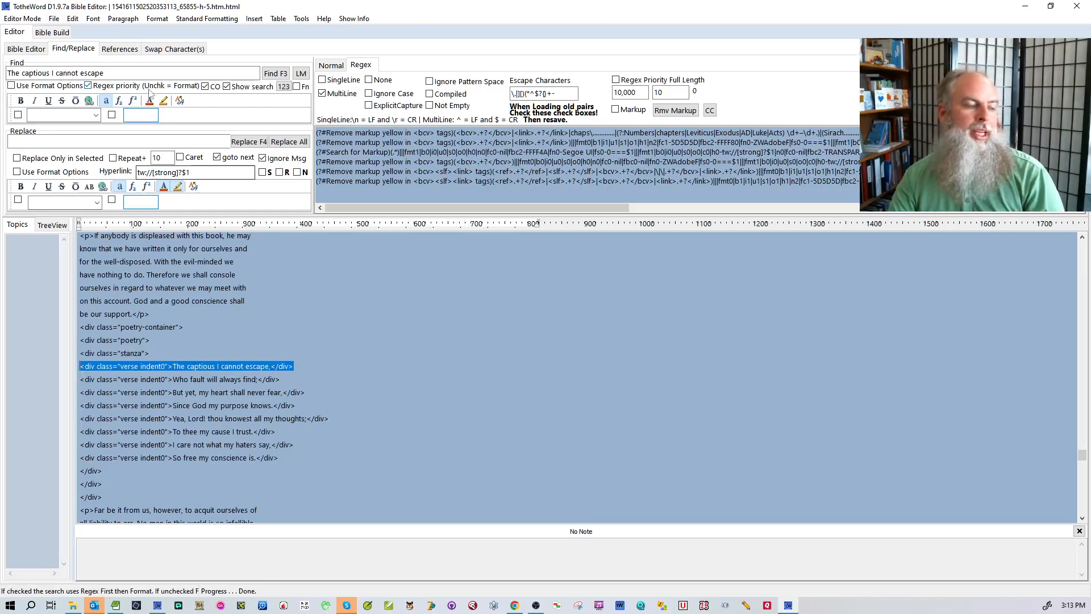
Switch to Chrome to compare how the poems are laid out at a narrower window width, and return to TotheWord.
left_click(515, 605)
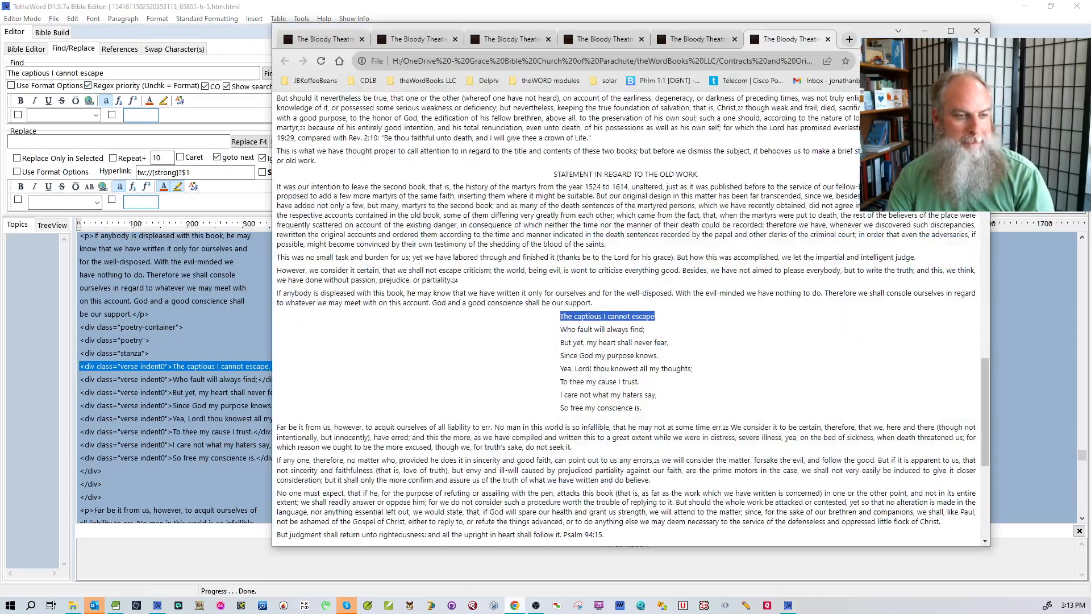
left_click(503, 353)
scroll(503, 357, "down", 5)
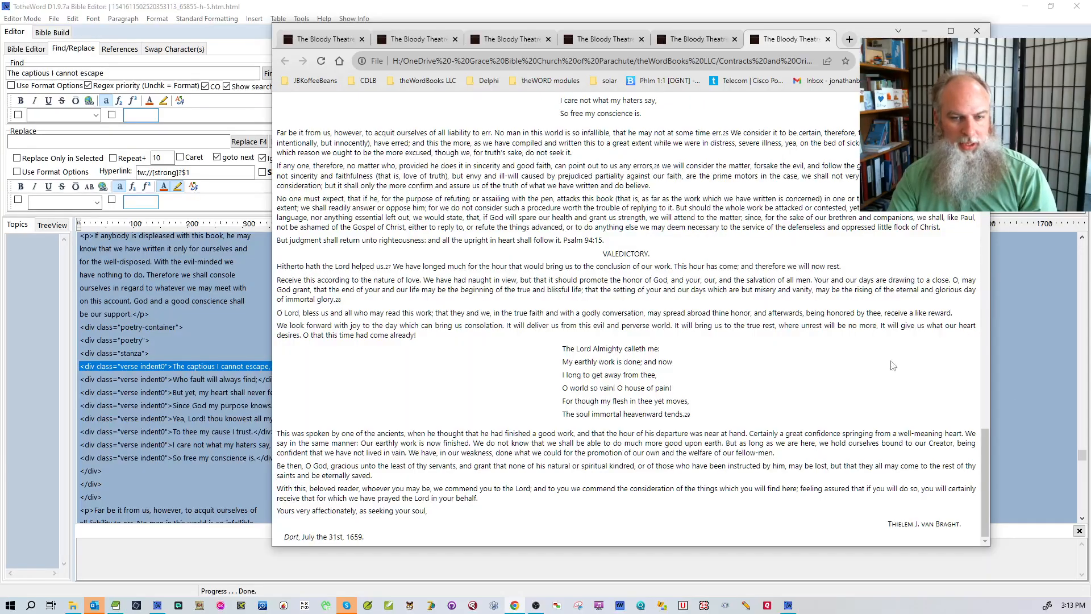
left_click_drag(990, 350, 797, 344)
left_click(182, 358)
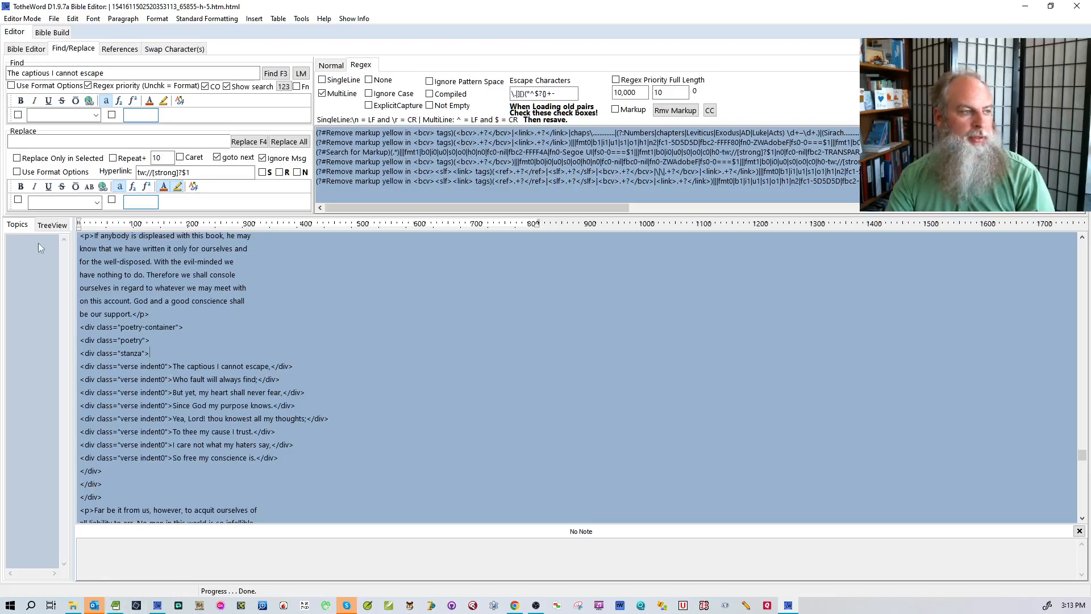
In the Regex Editor, add a /// comment with the copied verse indent0 div below the last h4 rule, leaving blank lines between.
left_click(23, 18)
left_click(28, 46)
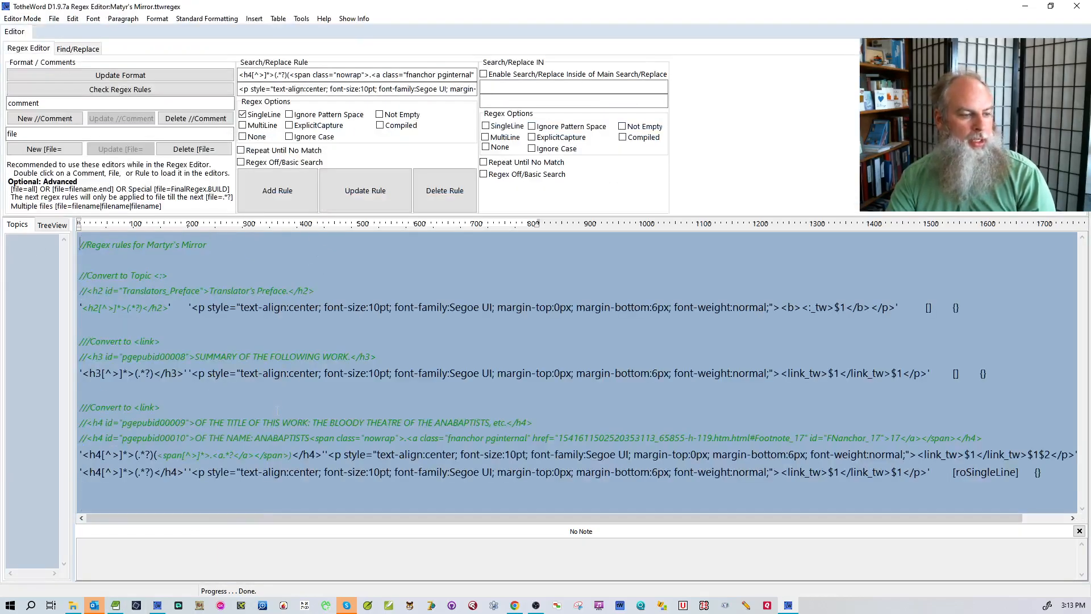
key("Return")
key("Return")
key("Return")
key("Return")
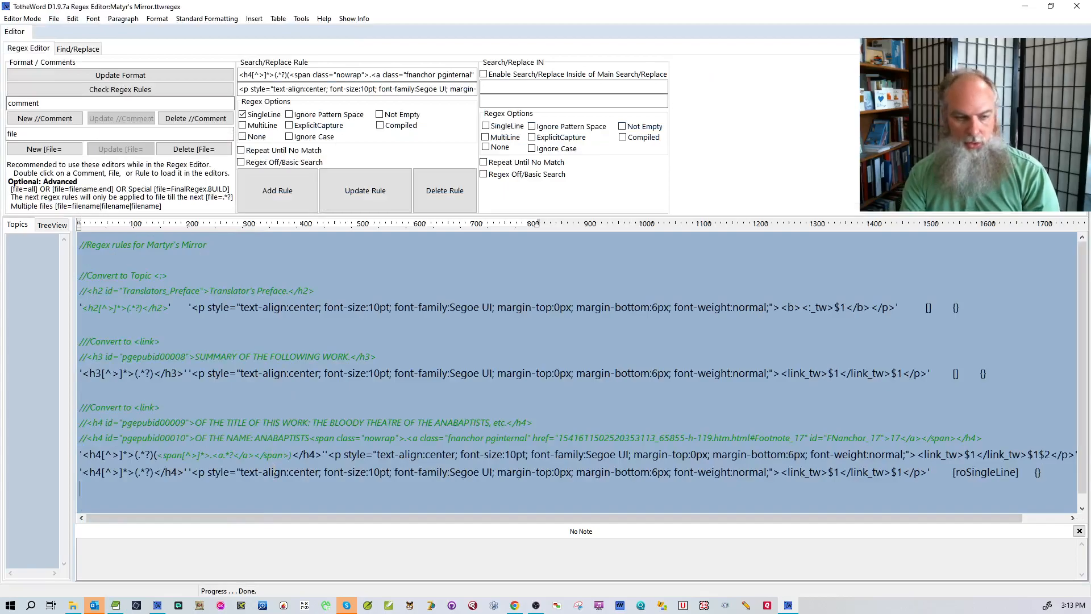
type("///")
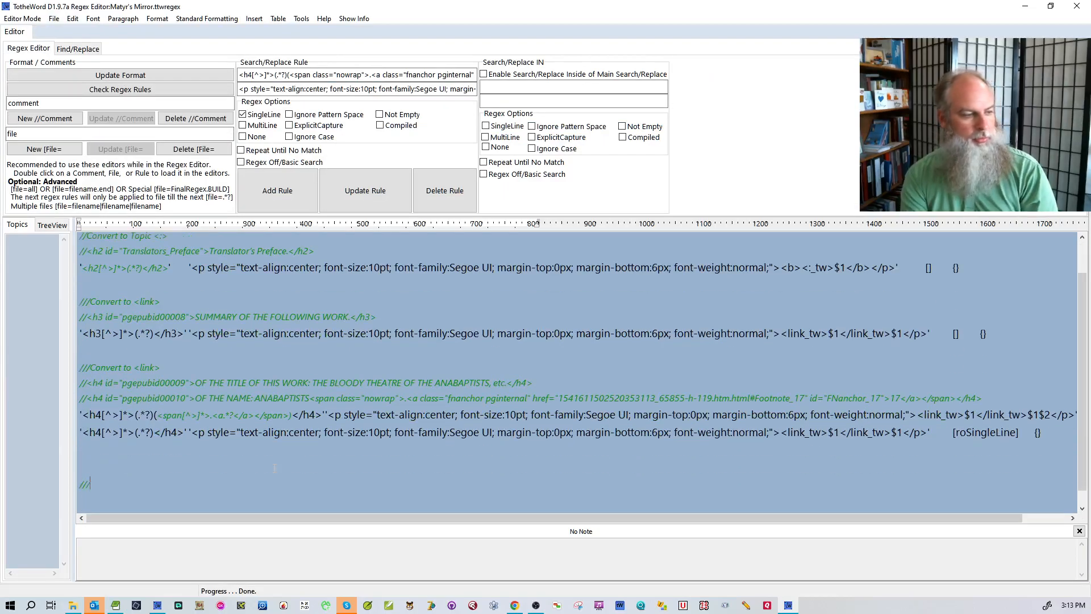
key("ctrl+v")
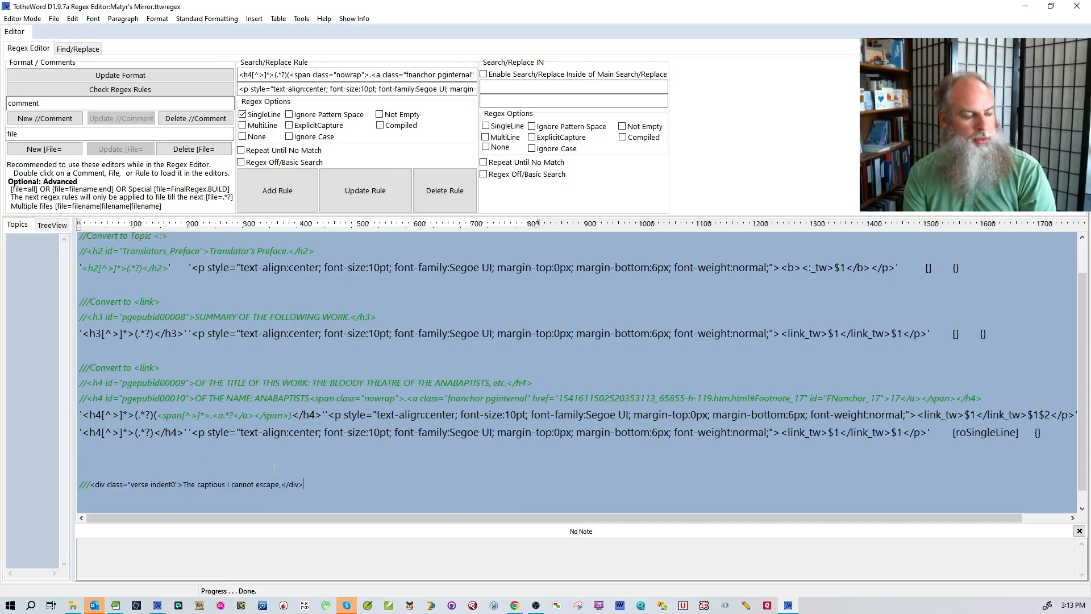
Add the comment line "///This poetry class needs fixed" directly above the verse indent0 comment and save the regex file.
left_click(274, 467)
type("///This ")
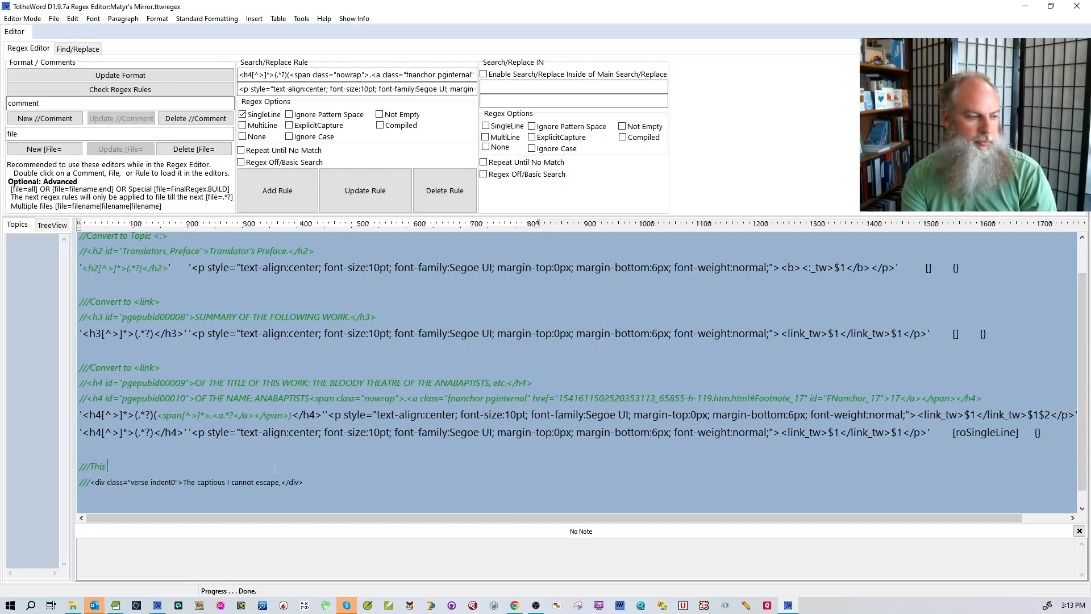
type("poetry class ")
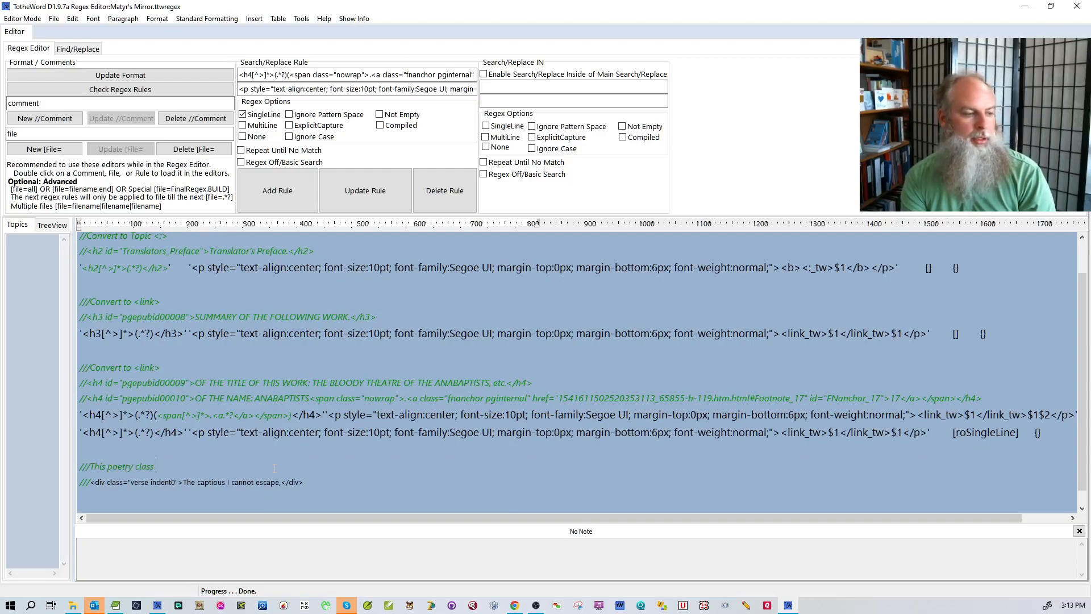
type("needs fixed")
key("ctrl+s")
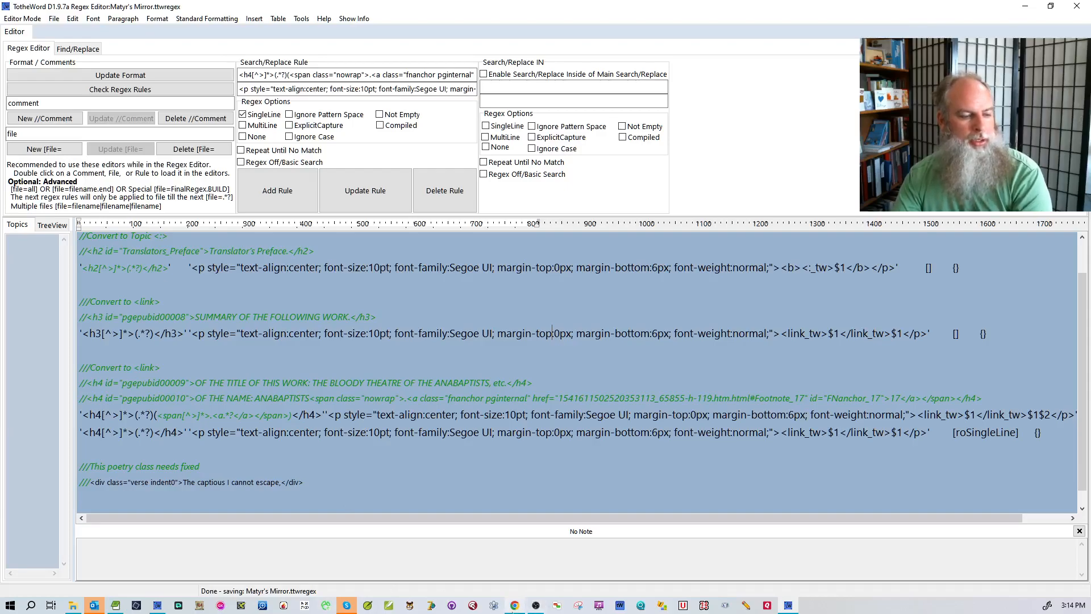
Check the closing poem's layout in Chrome, and return to TotheWord's Book Editor without saving Untitled.rtf.
left_click(515, 606)
scroll(381, 511, "down", 2)
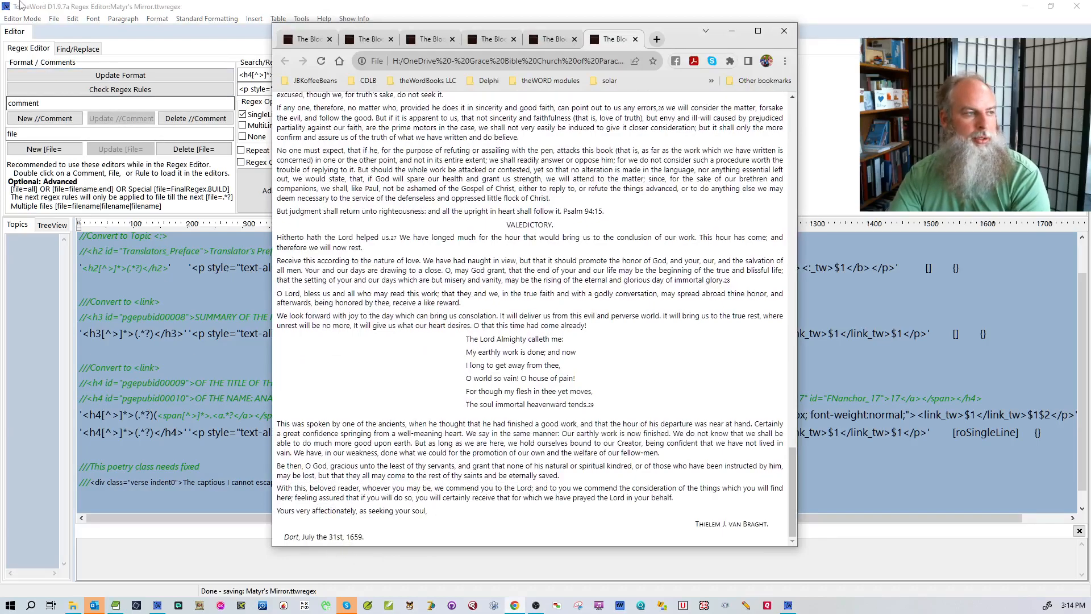
left_click(21, 18)
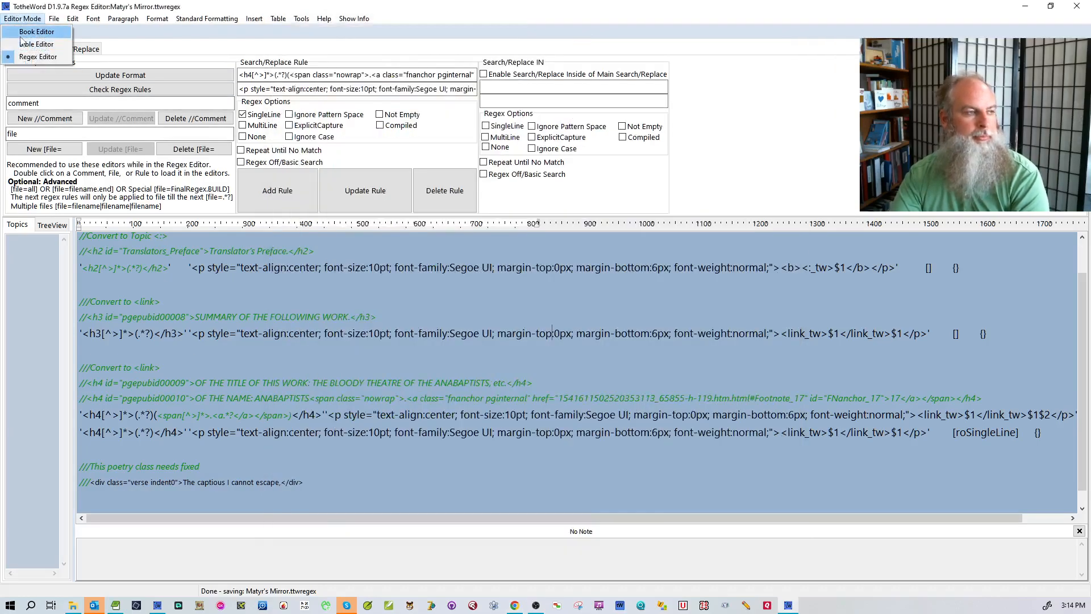
left_click(21, 36)
left_click(554, 345)
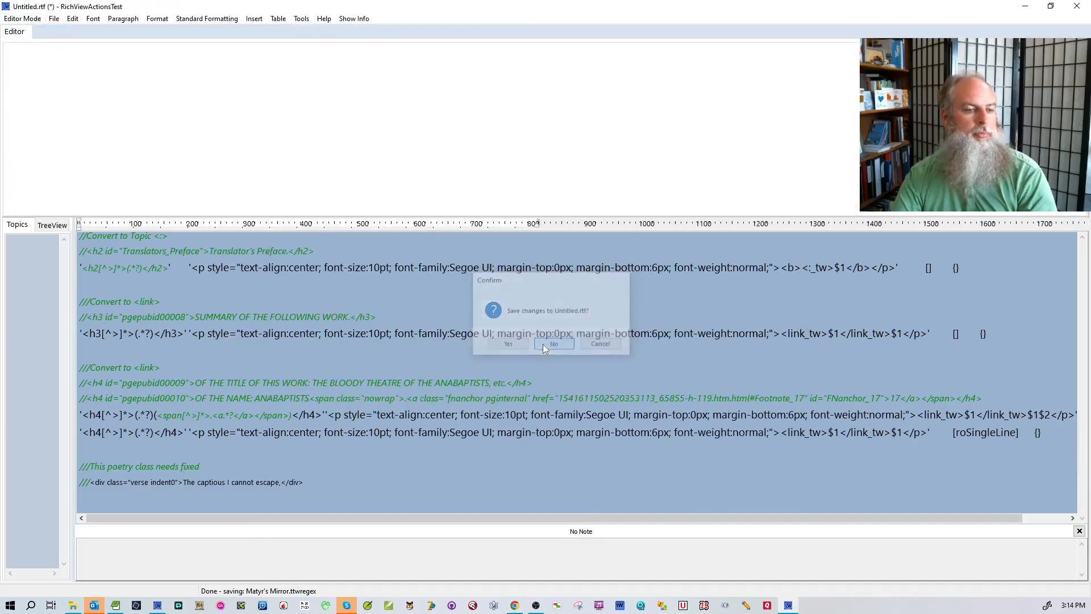
Load the h-5 HTML file into the Book Editor using New Special Open, and look through the imported text and its poems.
left_click(53, 19)
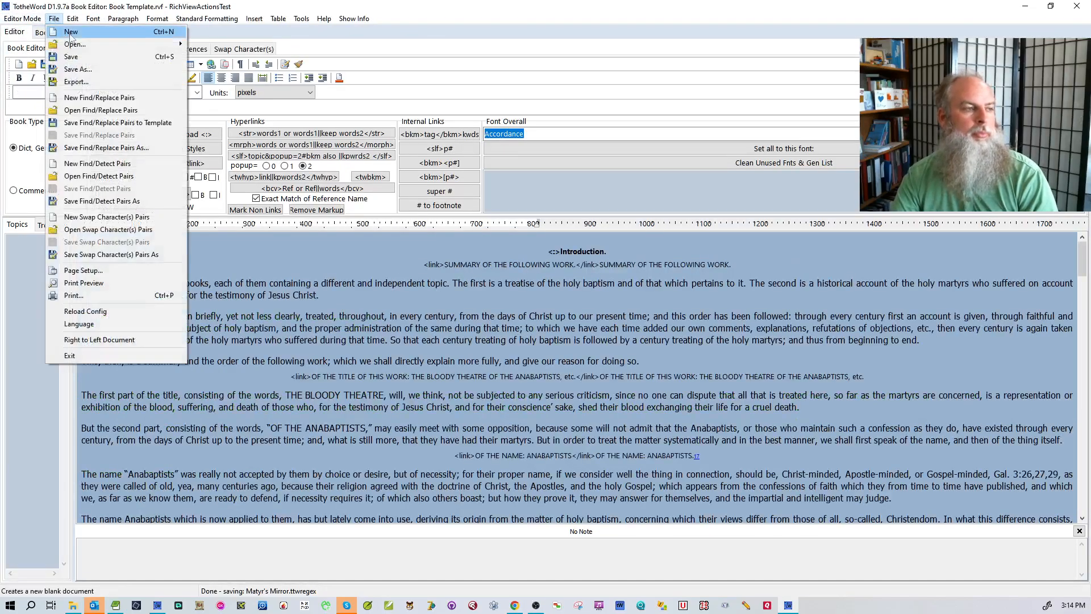
mouse_move(114, 45)
mouse_move(221, 44)
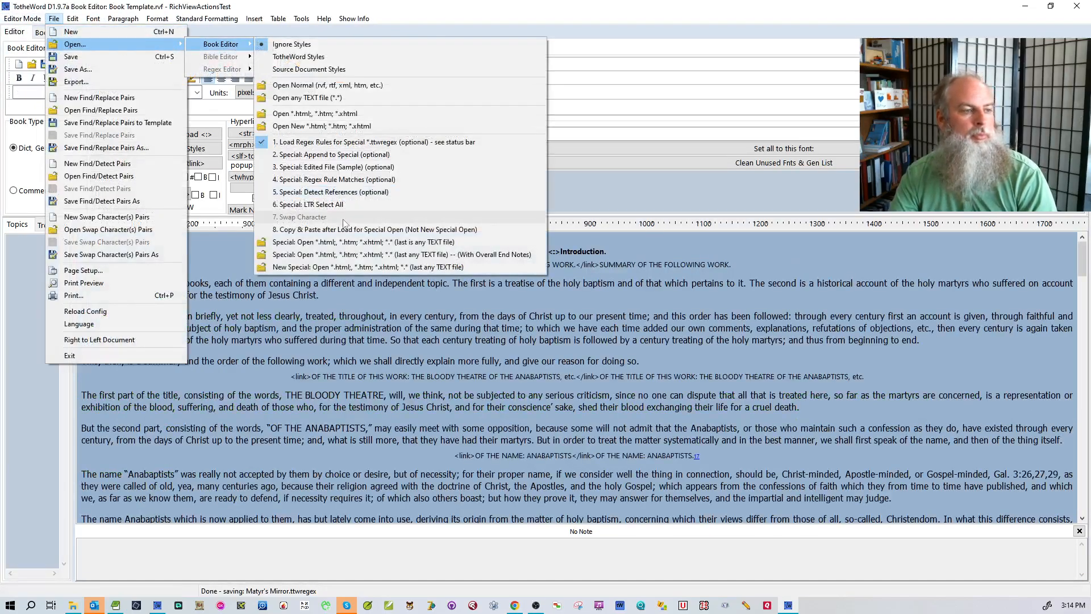
left_click(344, 266)
scroll(490, 293, "down", 10)
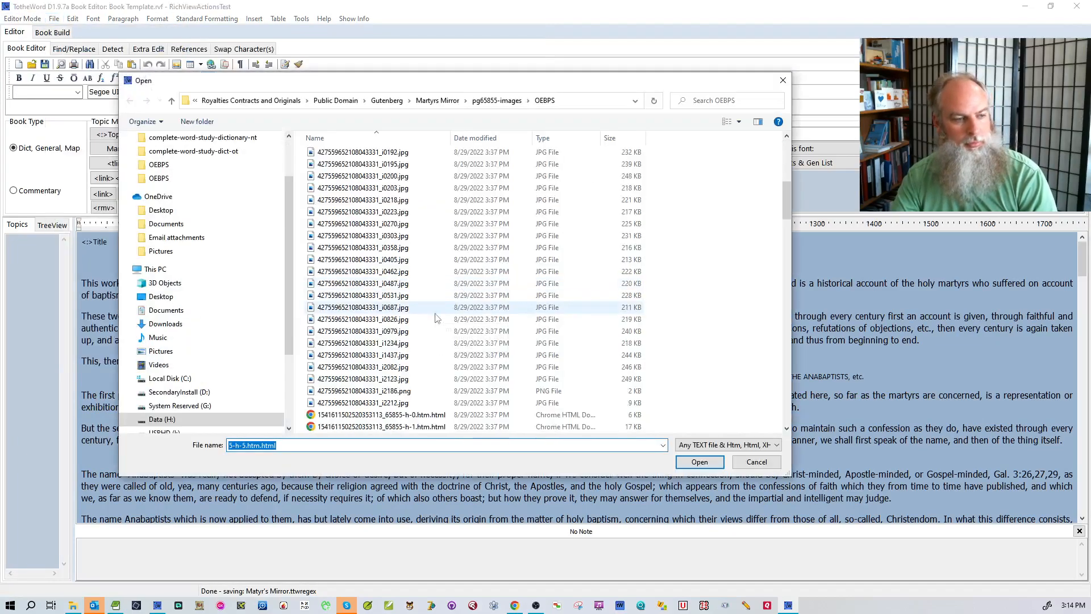
left_click(416, 190)
double_click(416, 192)
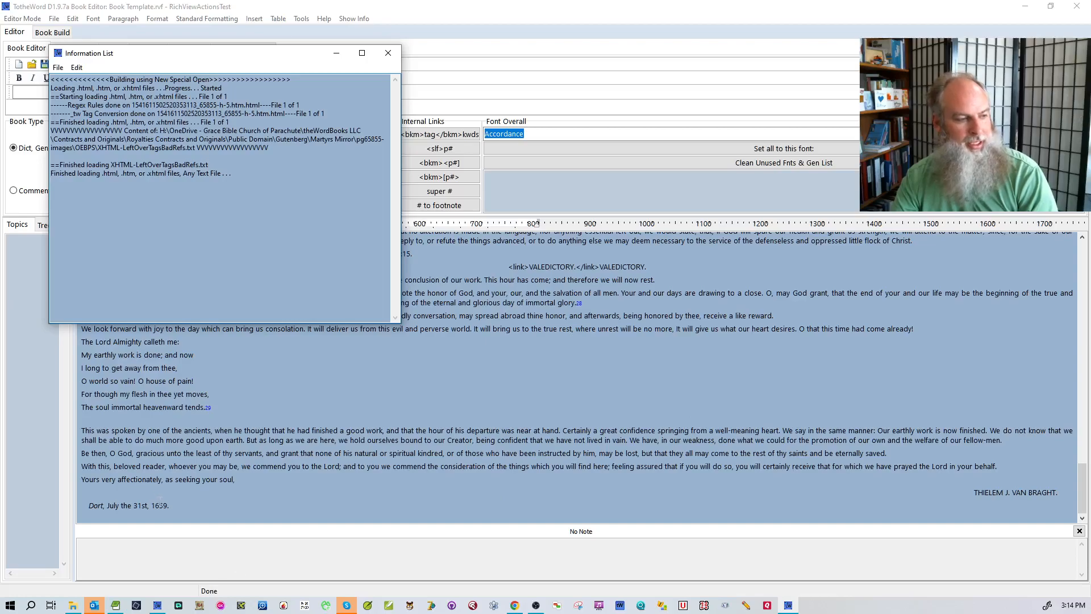
scroll(477, 422, "up", 2)
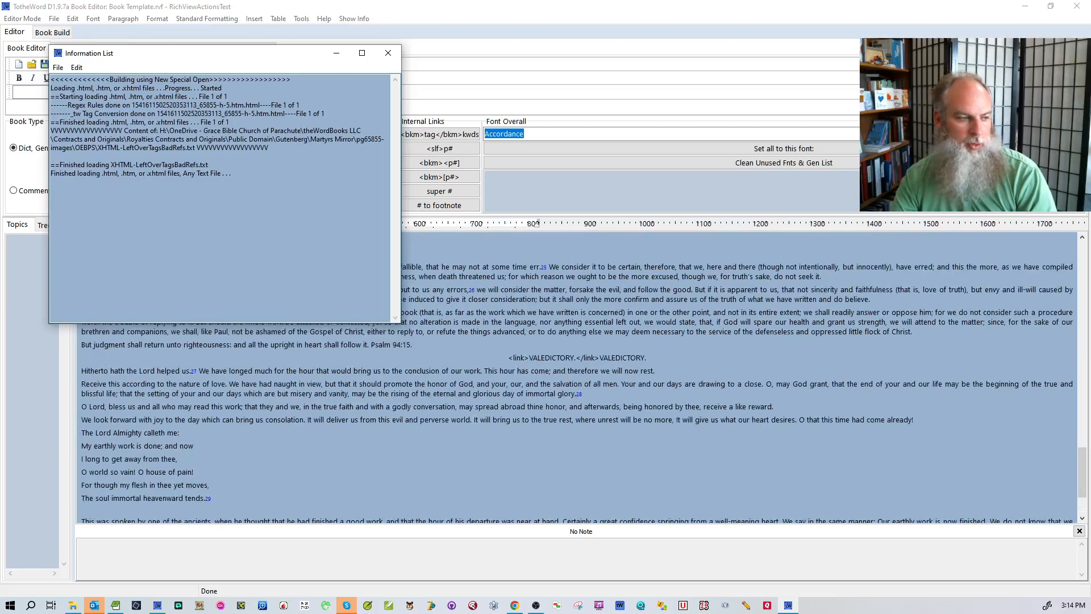
scroll(254, 442, "up", 5)
scroll(254, 441, "up", 15)
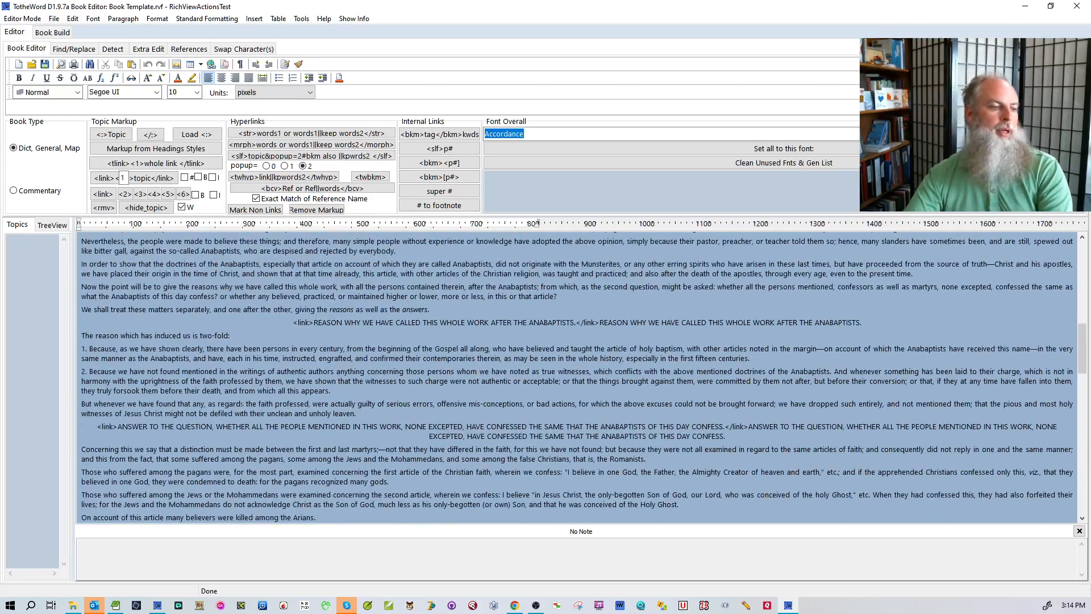
scroll(242, 404, "up", 2)
Return to the Regex Editor and update the formatting of the Martyr's Mirror rules.
left_click(22, 19)
left_click(34, 60)
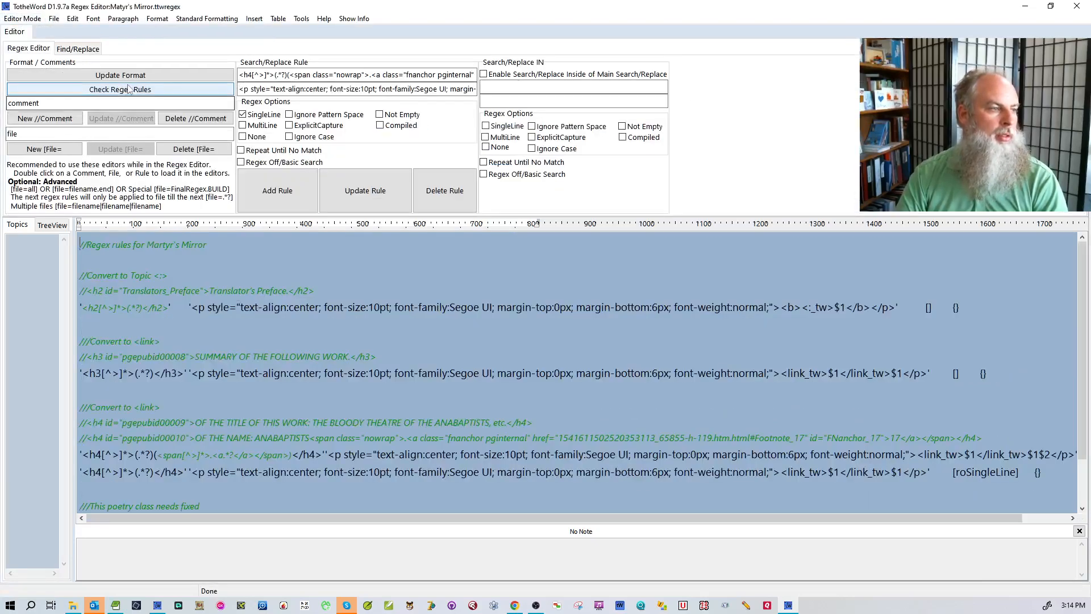
left_click(120, 75)
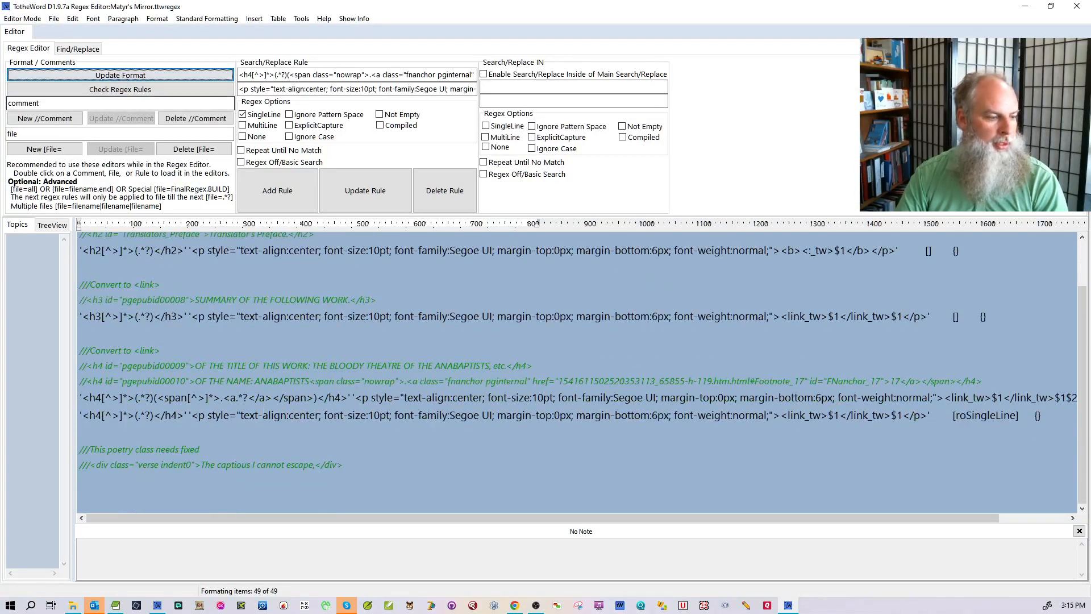
Below the verse indent0 comment, start a new rule with the search pattern <div class="verse indent0">(.*?)</div>.
left_click(372, 465)
key("Return")
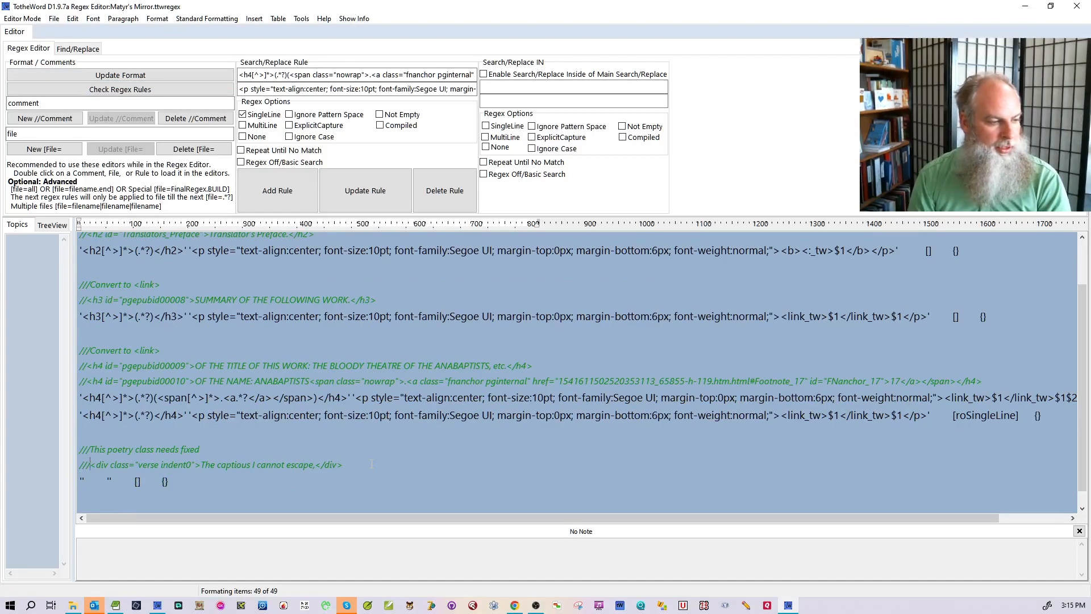
key("shift+End")
key("ctrl+c")
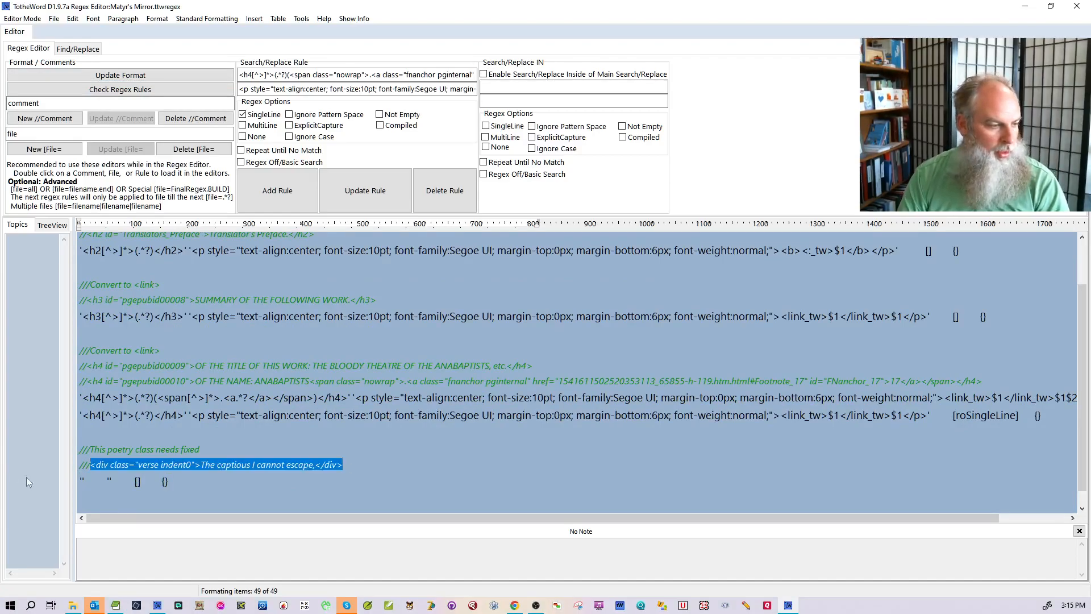
left_click(81, 482)
key("ctrl+v")
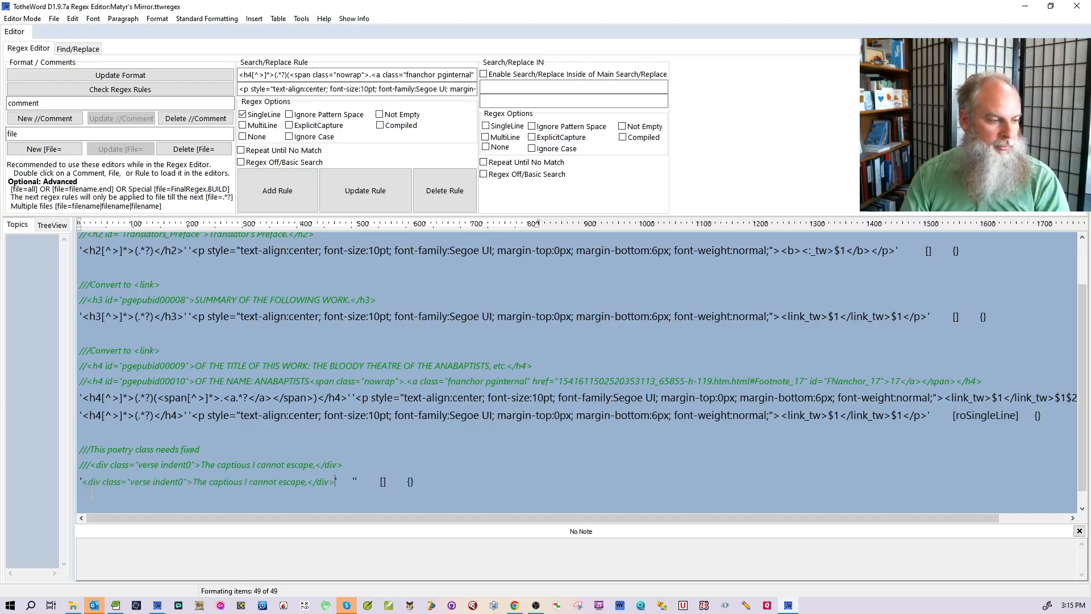
left_click_drag(192, 482, 307, 482)
type("(.*?)")
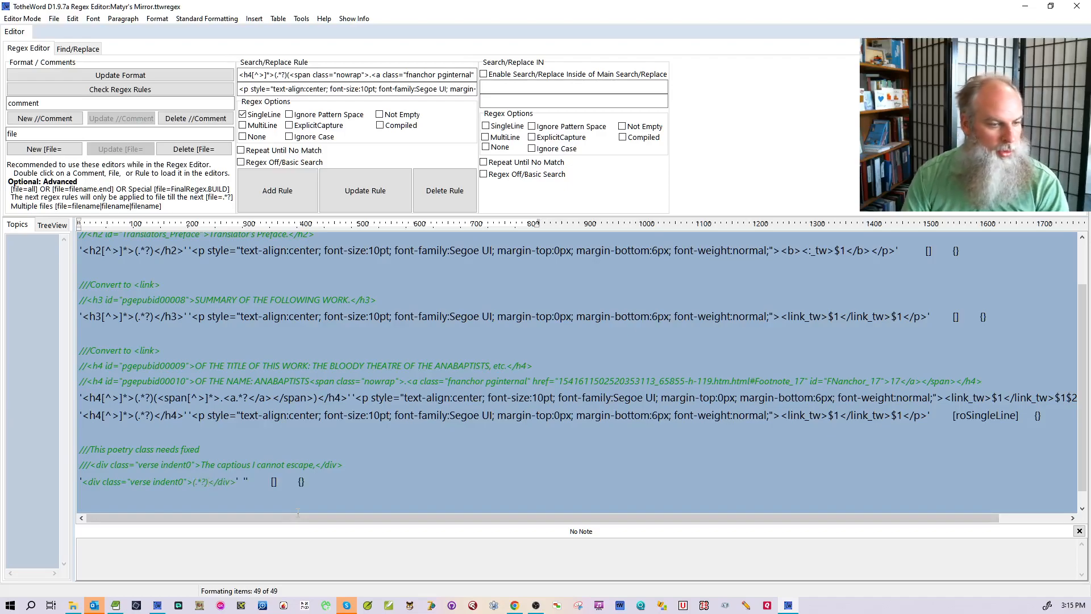
Copy the replacement paragraph of the last h4 rule into the empty replacement part of the new verse rule.
left_click_drag(187, 415, 1054, 421)
left_click(343, 465)
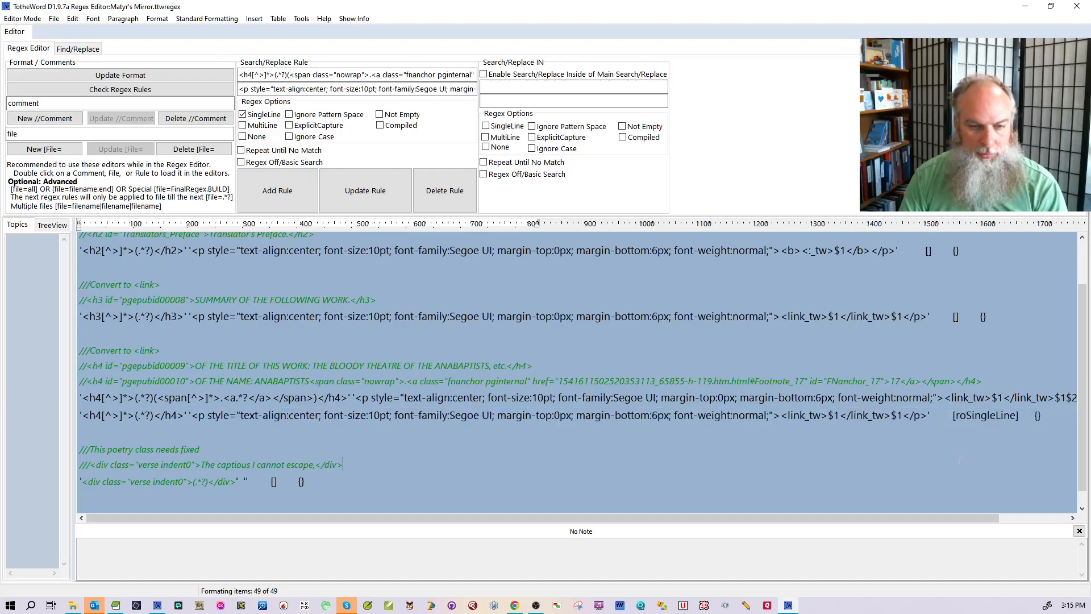
left_click_drag(926, 416, 197, 419)
key("ctrl+c")
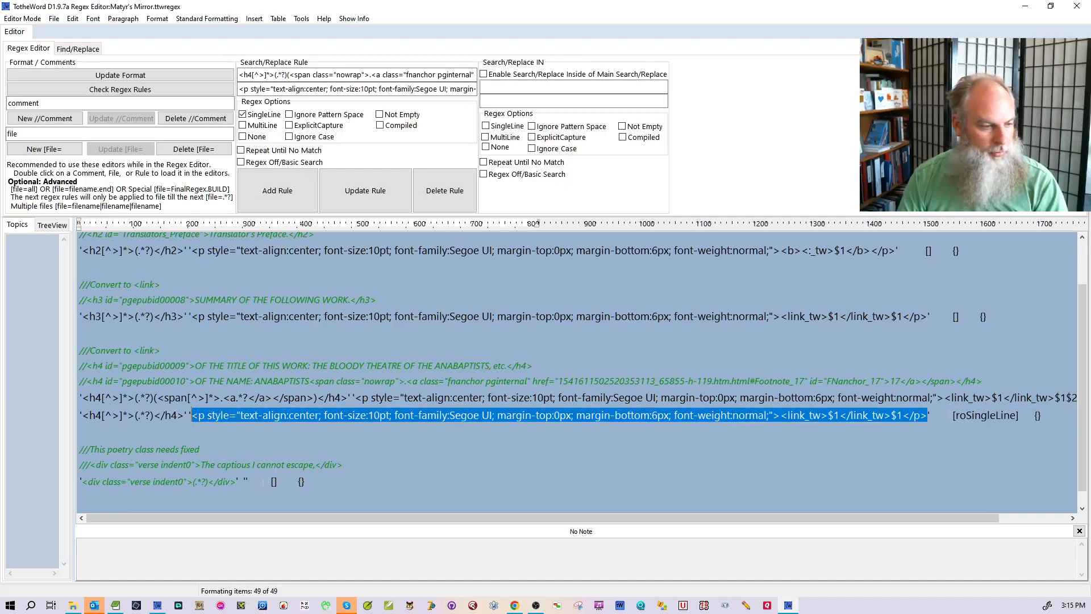
left_click(245, 482)
key("ctrl+v")
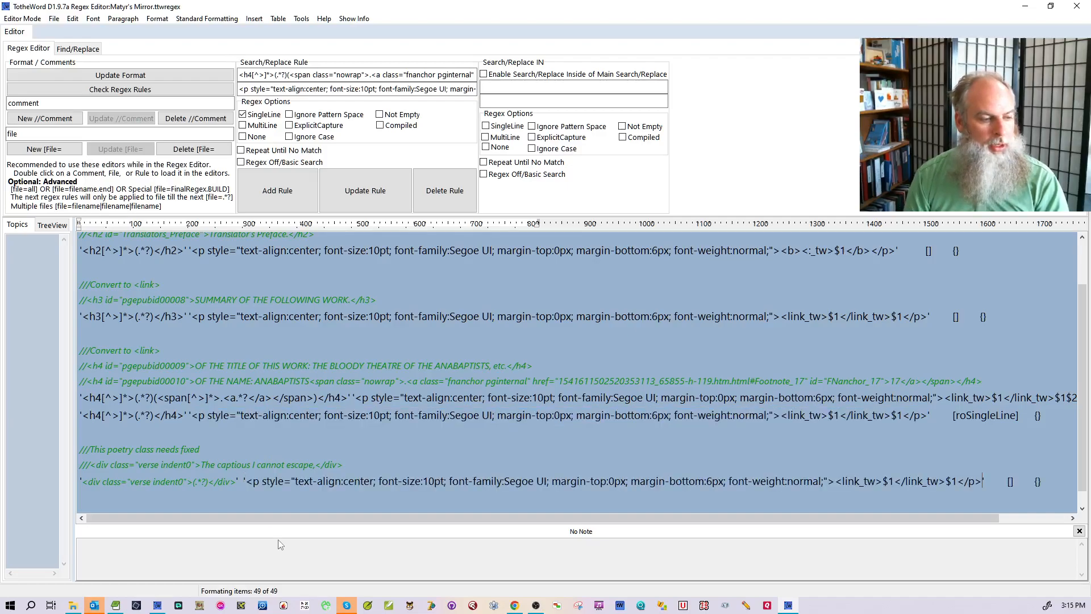
In the verse rule's replacement, remove the link_tw tags so only one $1 remains, and set text-align to left.
left_click_drag(835, 481, 909, 482)
key("Delete")
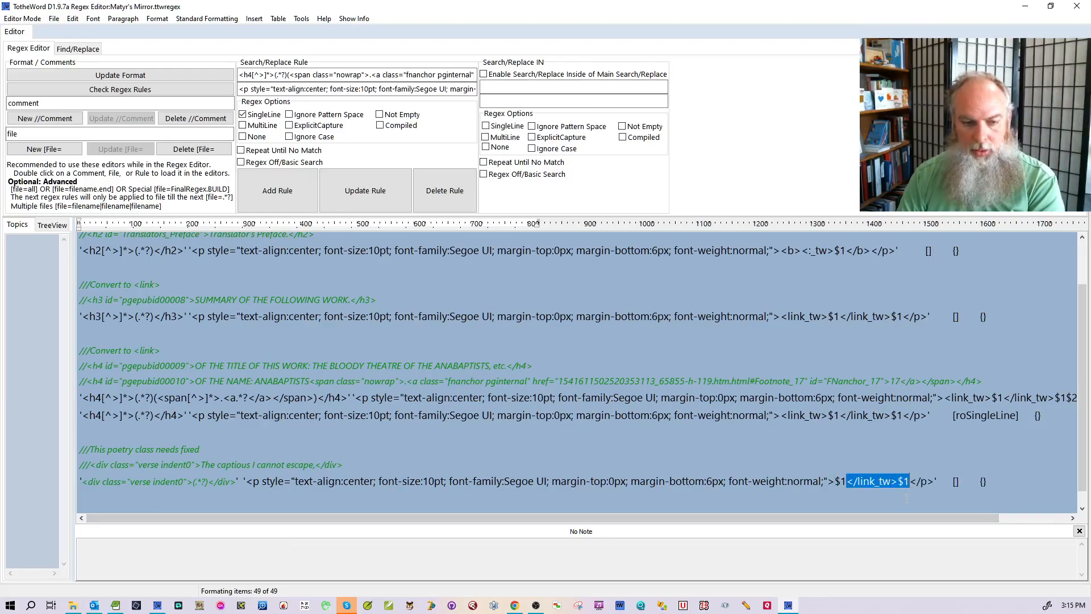
key("Delete")
double_click(357, 483)
type("left")
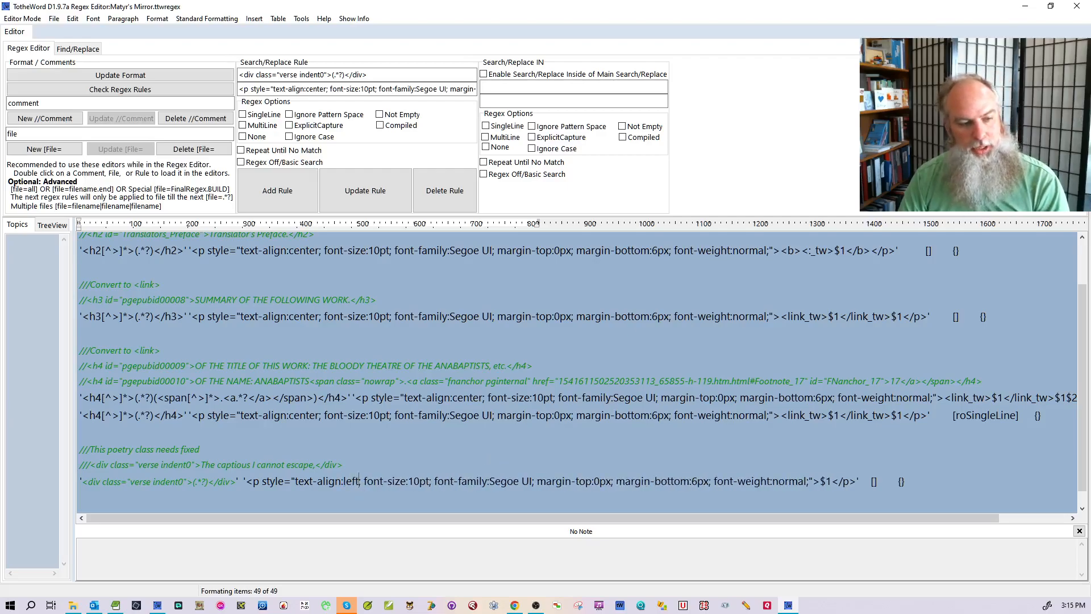
Insert margin-left:20px before margin-bottom in the verse rule's replacement style and save the regex file.
left_click(613, 482)
type("margin_")
key("BackSpace")
type("-left:20px; margin-")
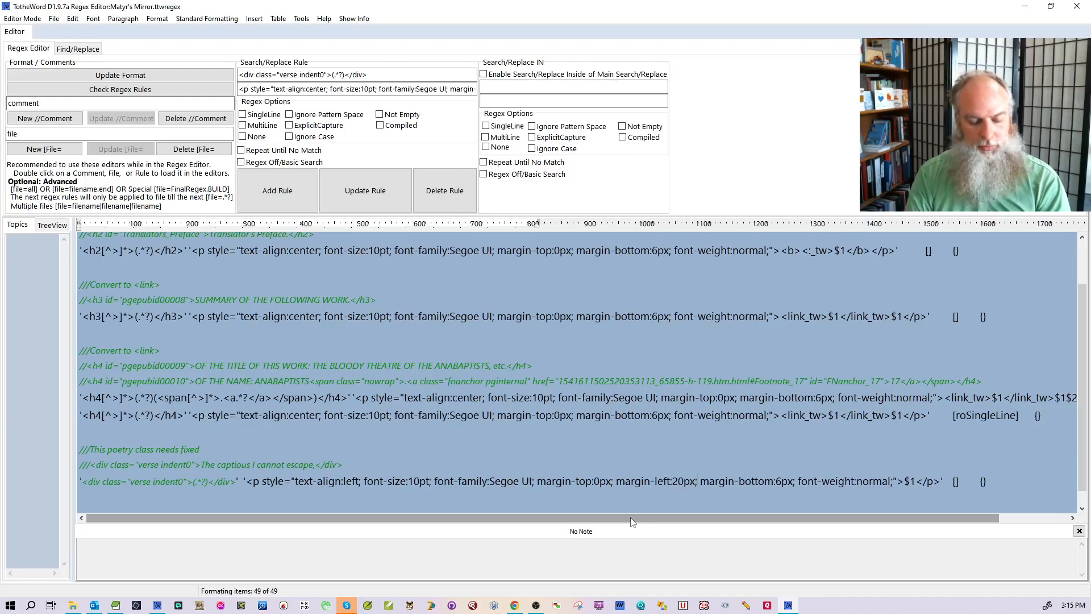
key("ctrl+s")
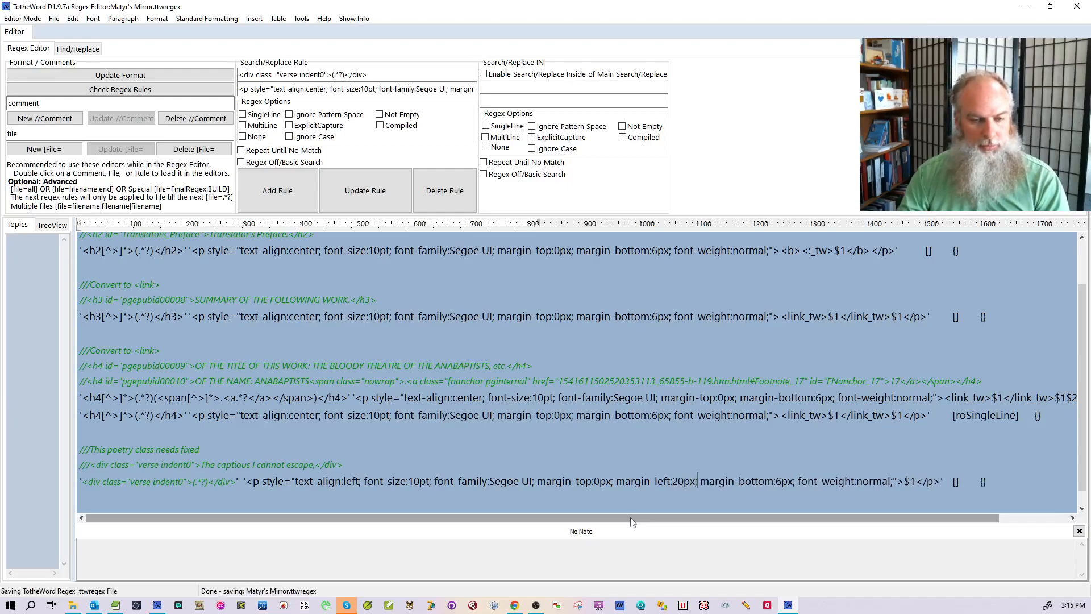
Switch to the Book Editor without saving Untitled.rtf, and reload the h-5 HTML file with New Special Open.
left_click(23, 19)
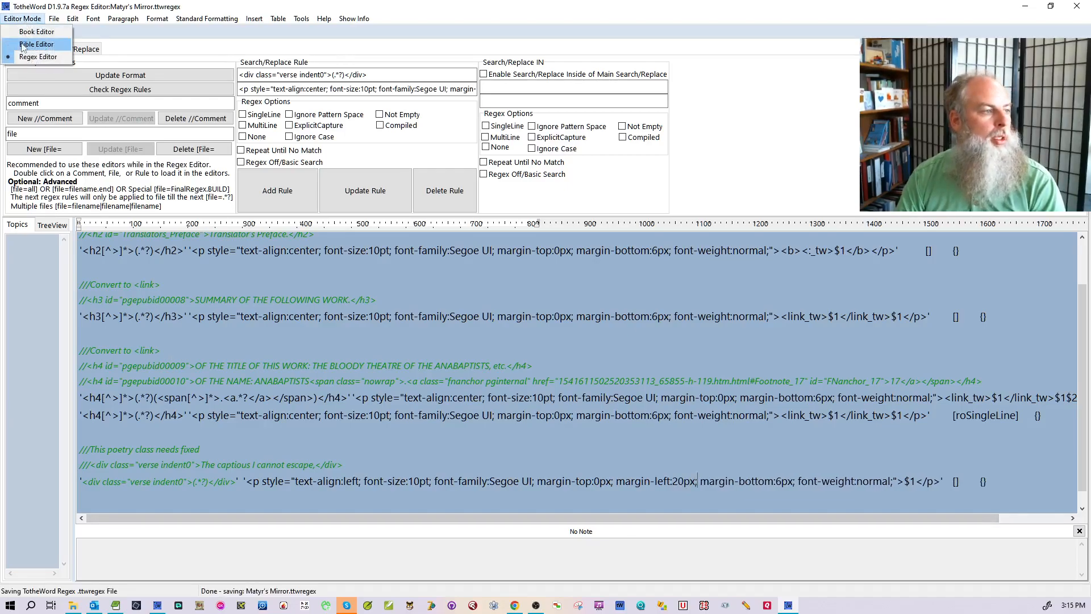
left_click(26, 44)
left_click(568, 345)
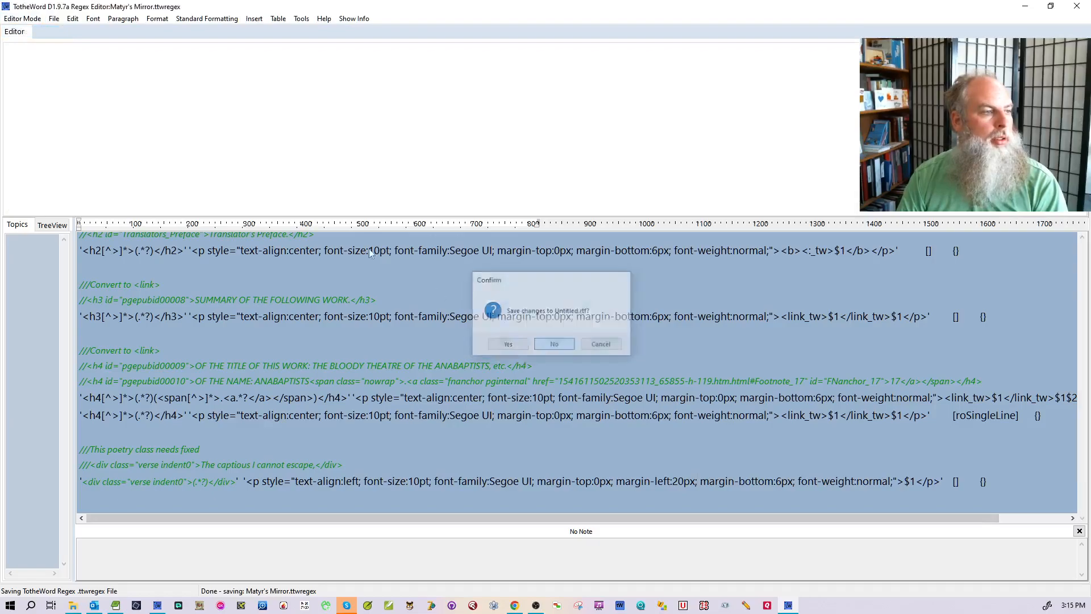
left_click(54, 19)
mouse_move(79, 44)
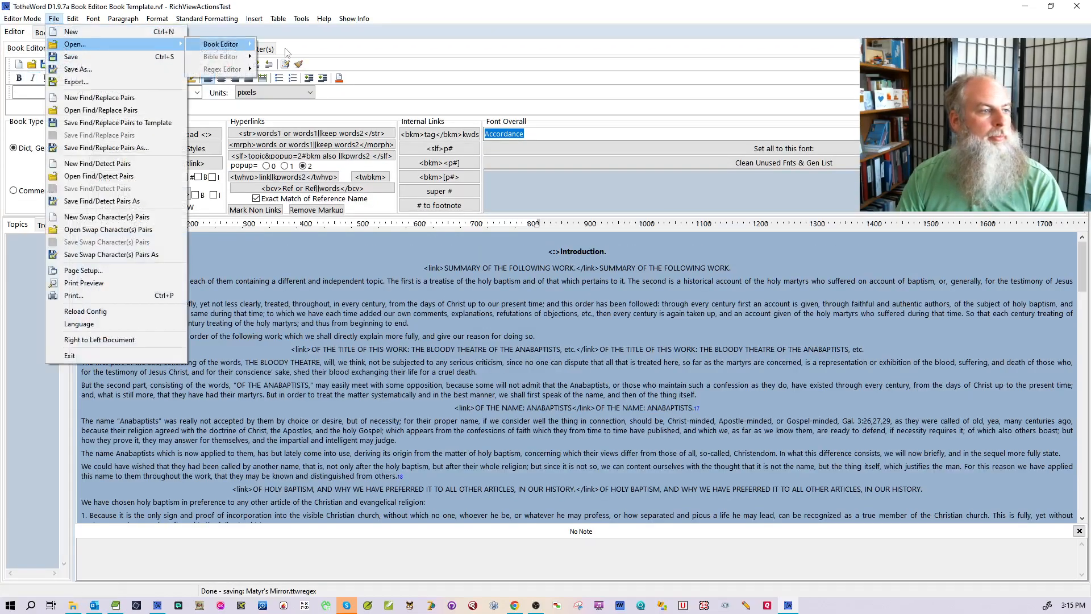
mouse_move(222, 45)
left_click(314, 267)
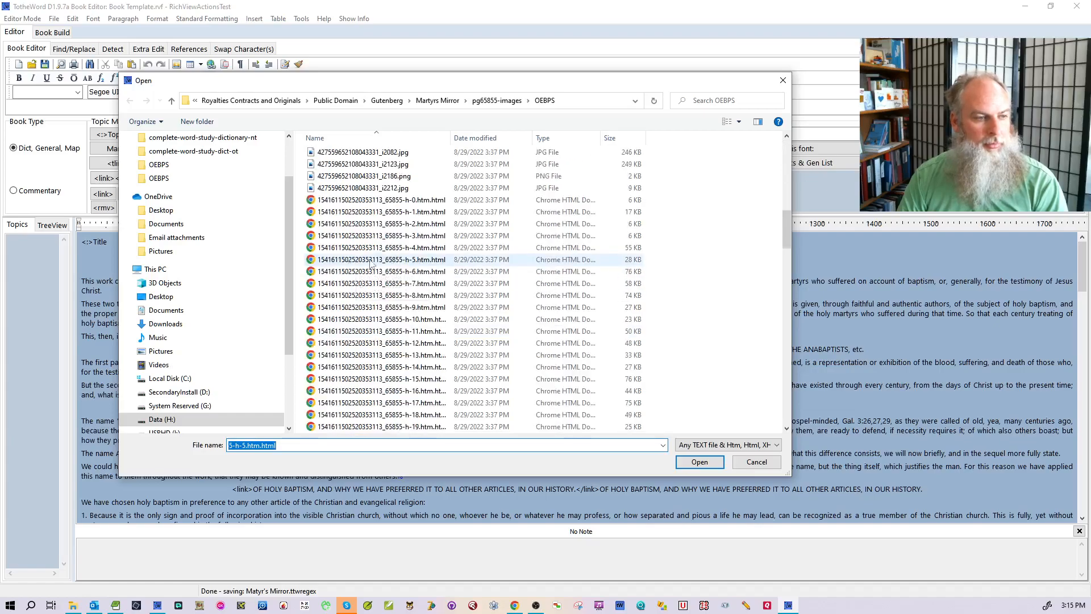
double_click(349, 261)
left_click(425, 384)
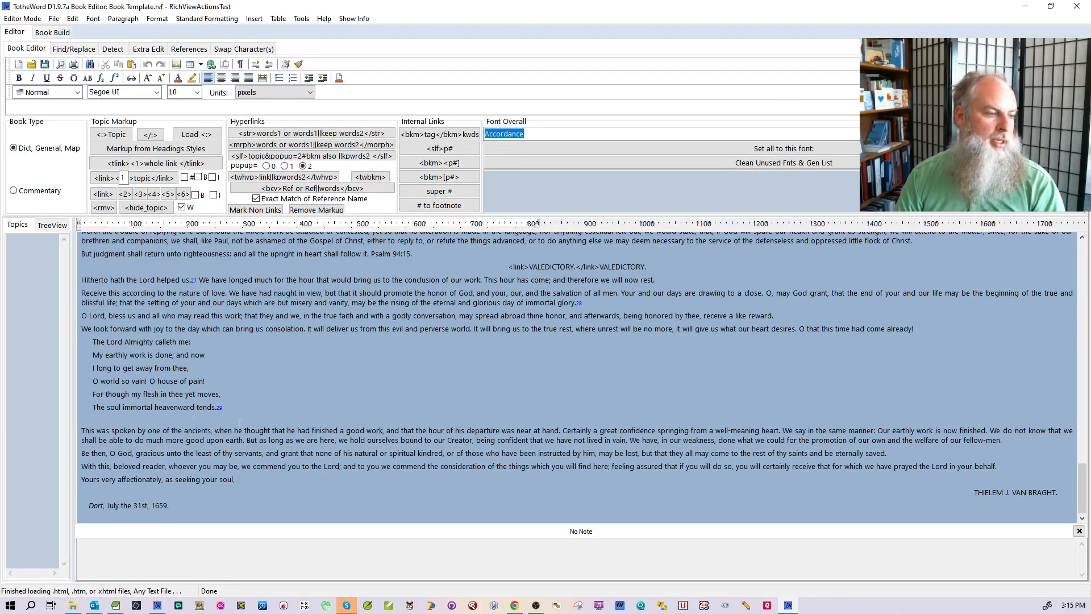
Check the indentation of both poems in the imported text.
scroll(244, 421, "up", 6)
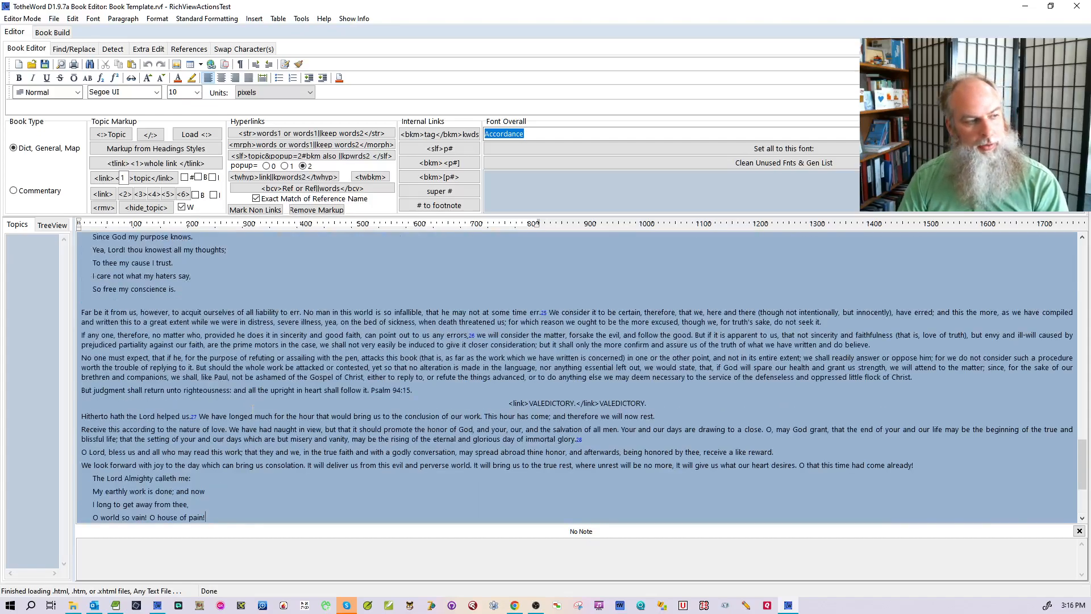
scroll(255, 413, "up", 4)
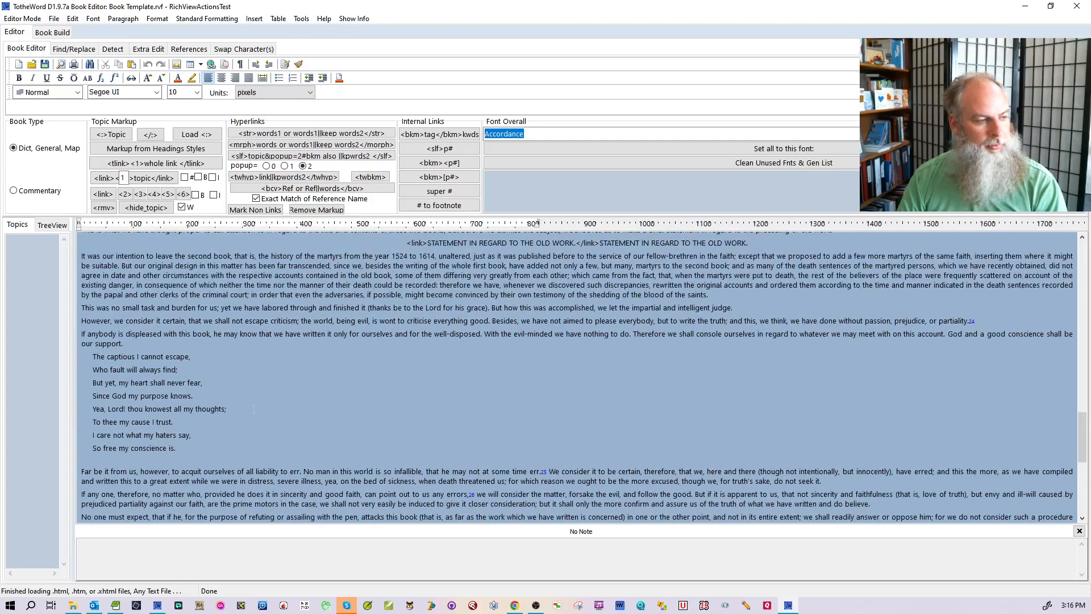
scroll(254, 413, "down", 10)
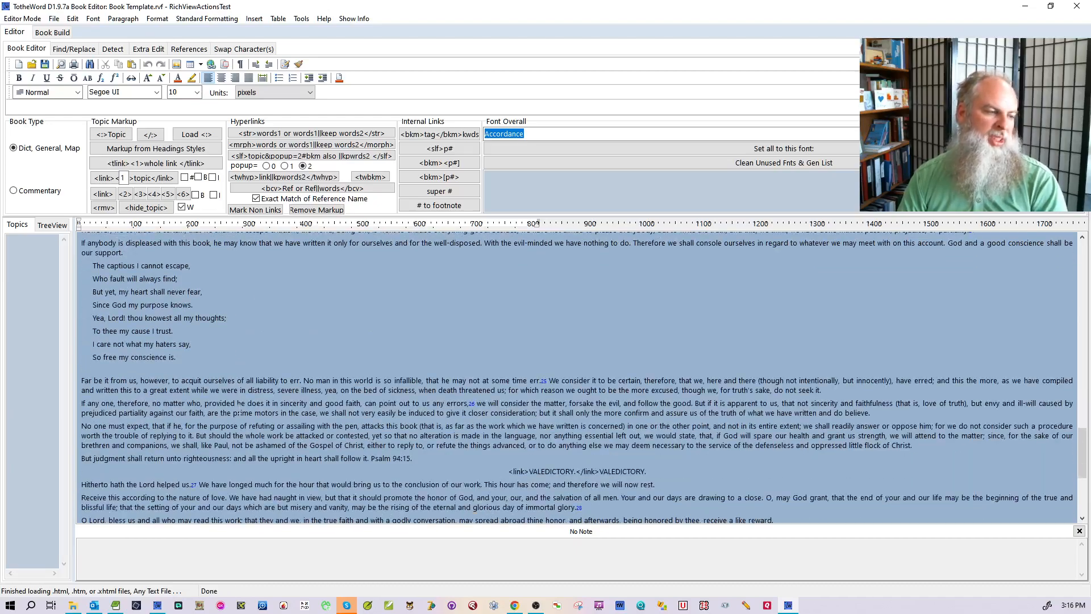
scroll(255, 394, "down", 1)
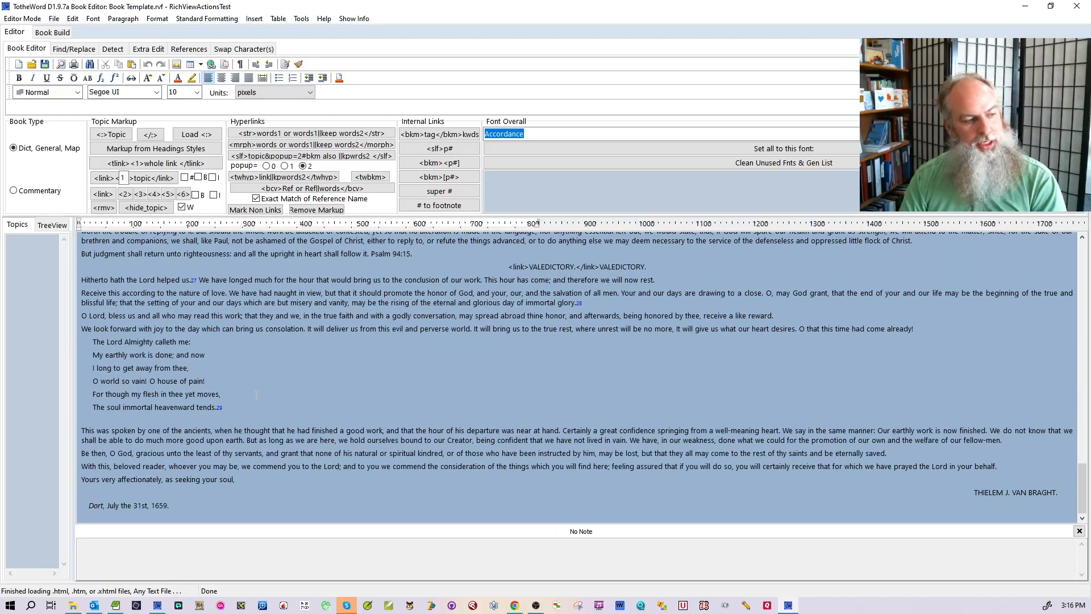
left_click(53, 18)
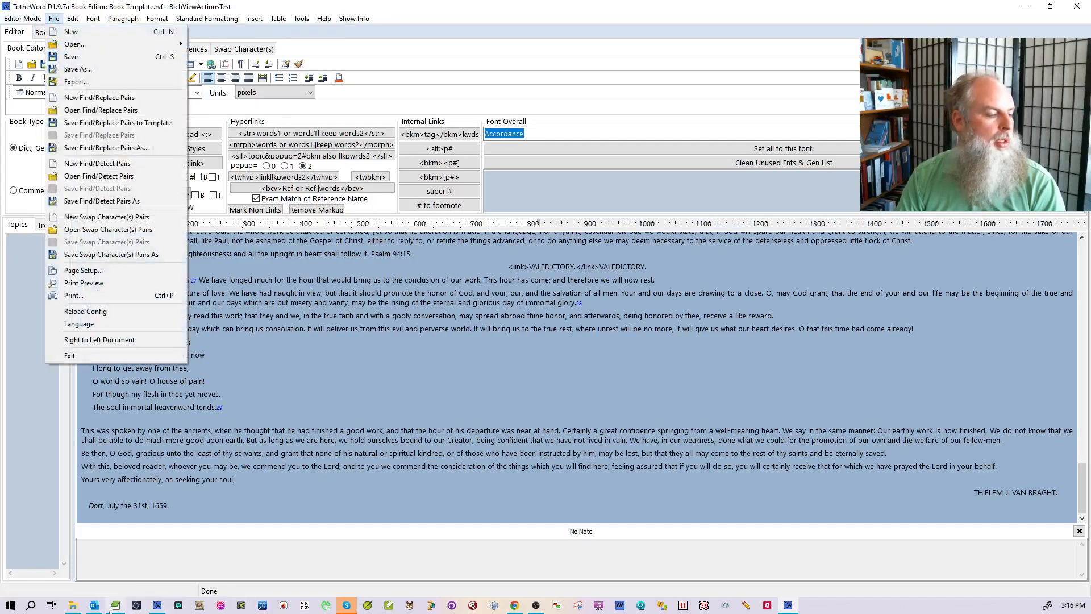
Open the h-6 HTML file from the OEBPS folder in the browser and look through its headings and body text.
left_click(72, 605)
double_click(422, 301)
scroll(550, 212, "down", 15)
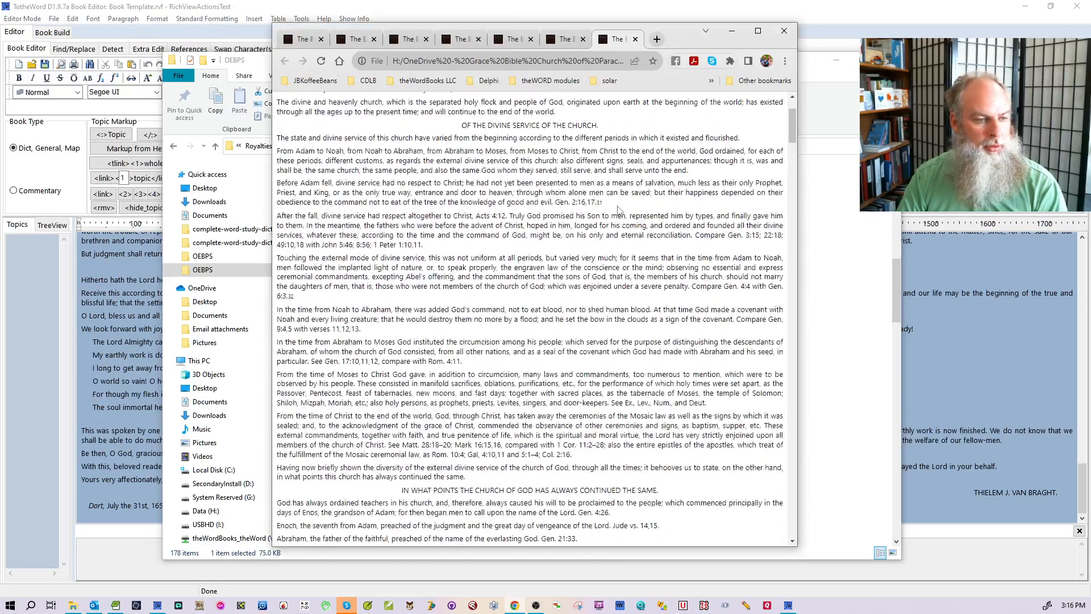
scroll(631, 206, "down", 10)
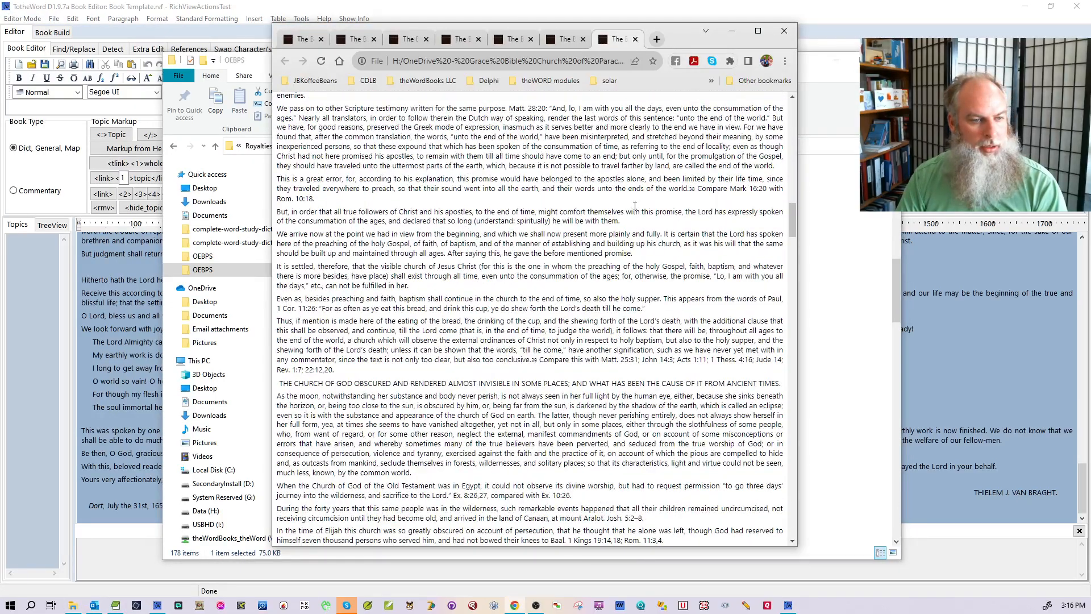
left_click_drag(796, 266, 807, 500)
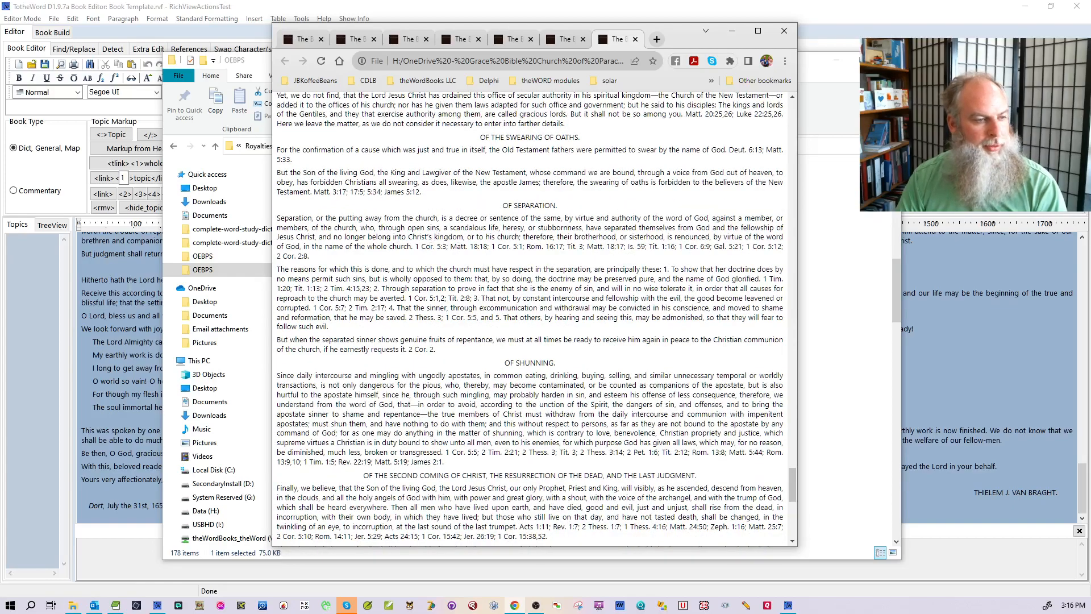
Return to the Book Editor and load the h-6 HTML file with New Special Open.
left_click(36, 17)
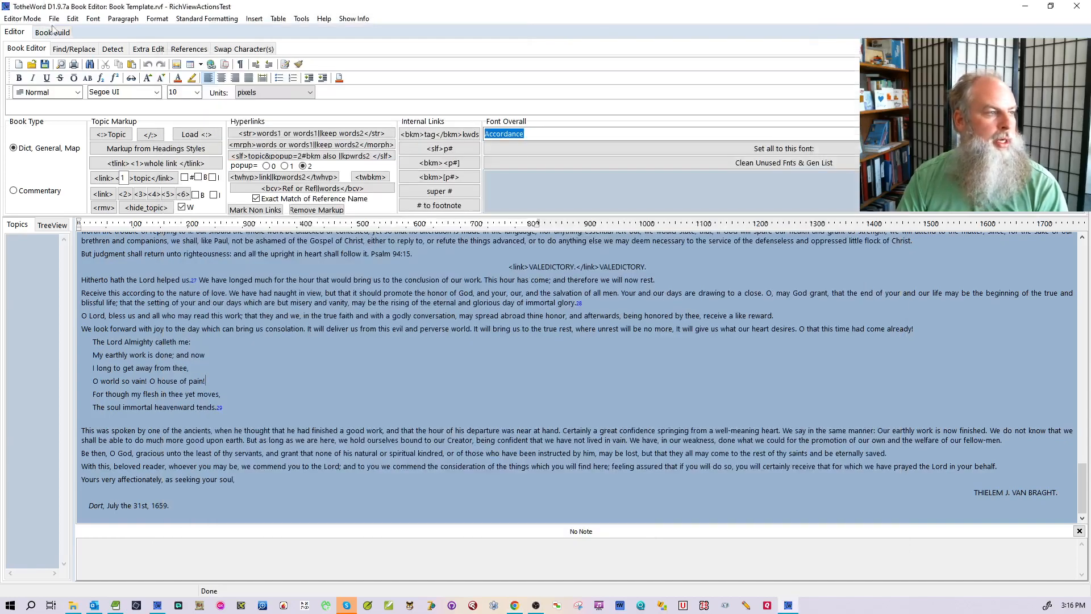
left_click(54, 18)
mouse_move(61, 46)
mouse_move(244, 42)
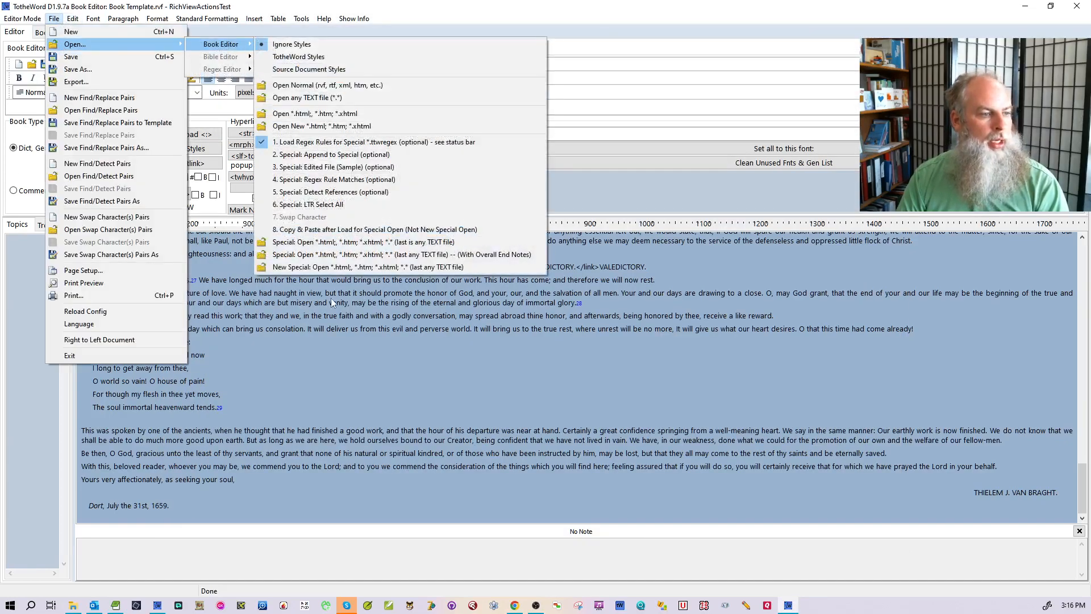
left_click(329, 267)
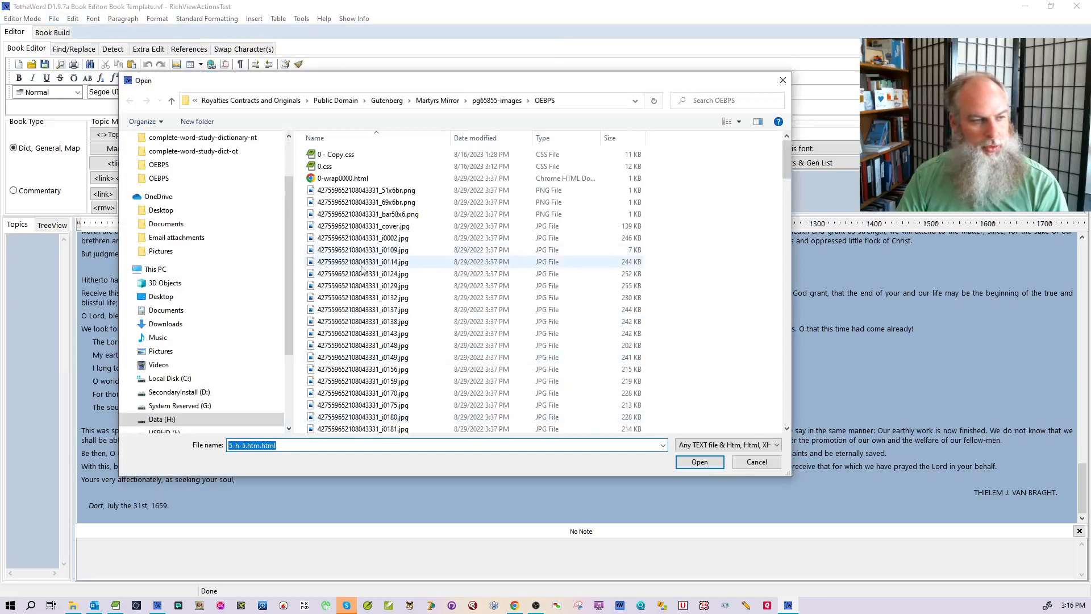
scroll(358, 269, "down", 12)
double_click(363, 343)
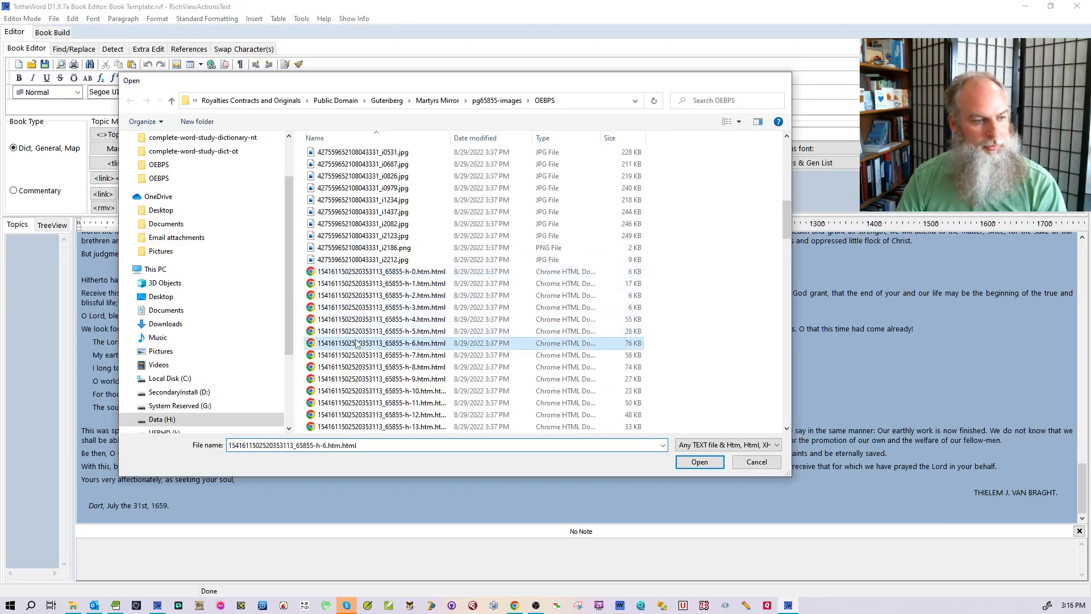
left_click(431, 365)
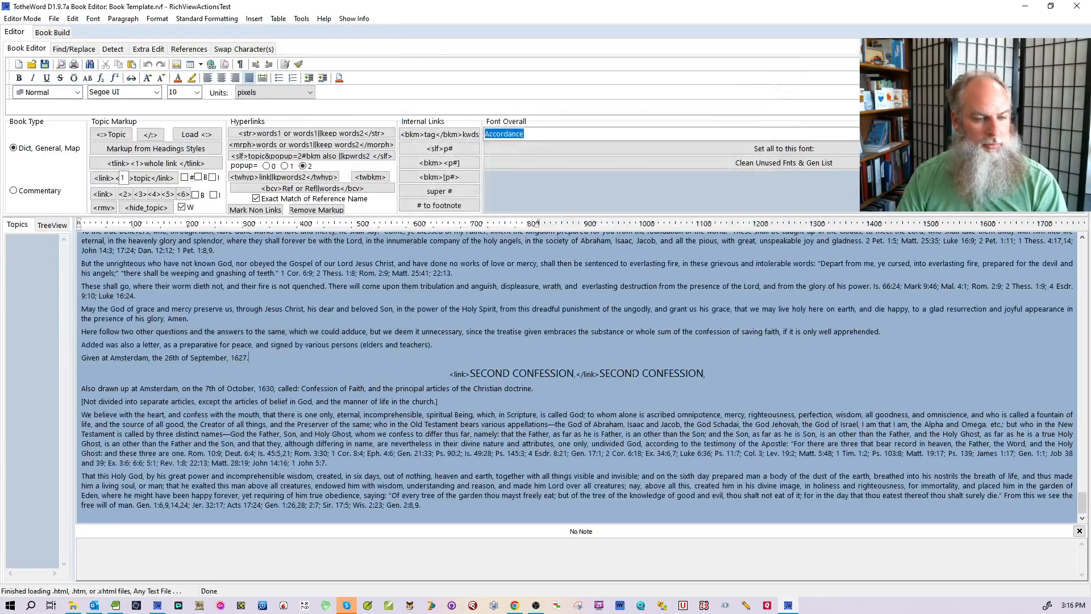
Check the font size and conversion of the SECOND CONFESSION heading and the opening chapter title in the imported text.
left_click(612, 374)
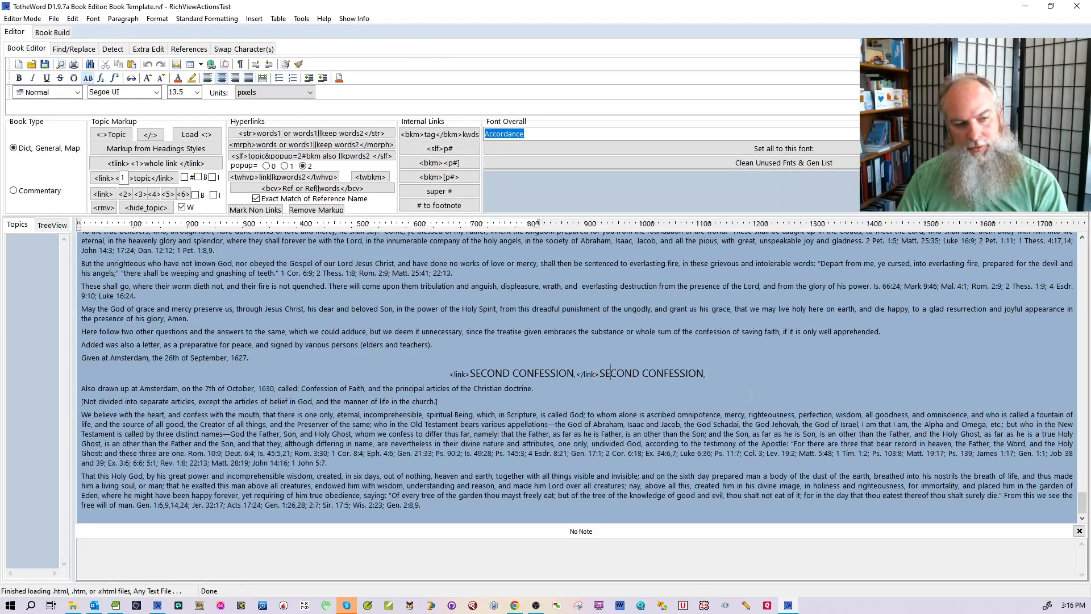
scroll(1070, 496, "up", 5)
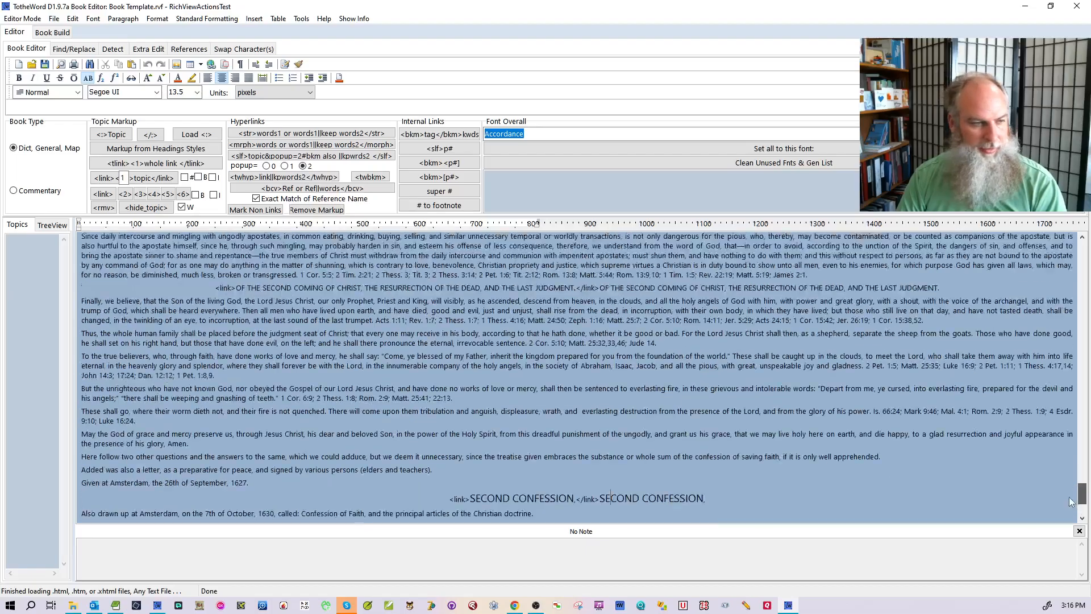
left_click_drag(1071, 496, 1060, 244)
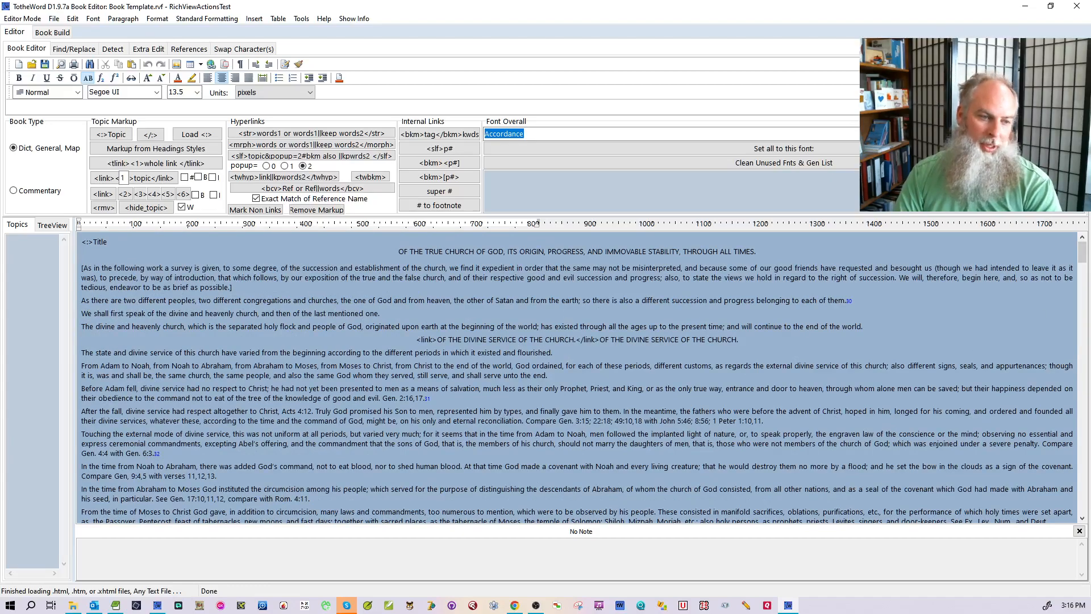
left_click(557, 253)
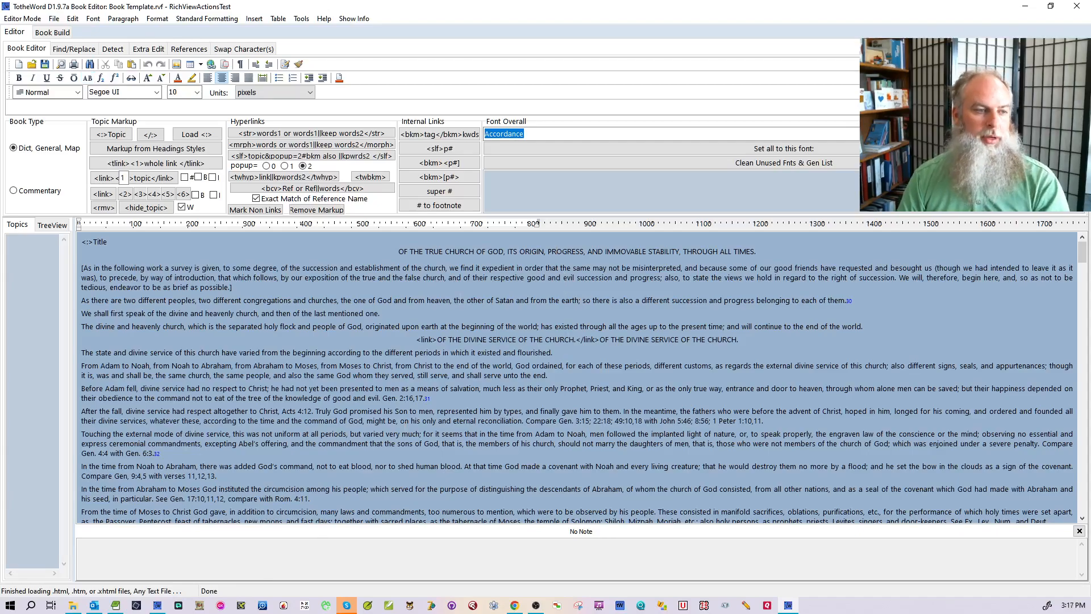
Open the h-6 HTML source in EditPad Pro and examine how its opening h3 heading is written.
left_click(76, 606)
right_click(393, 301)
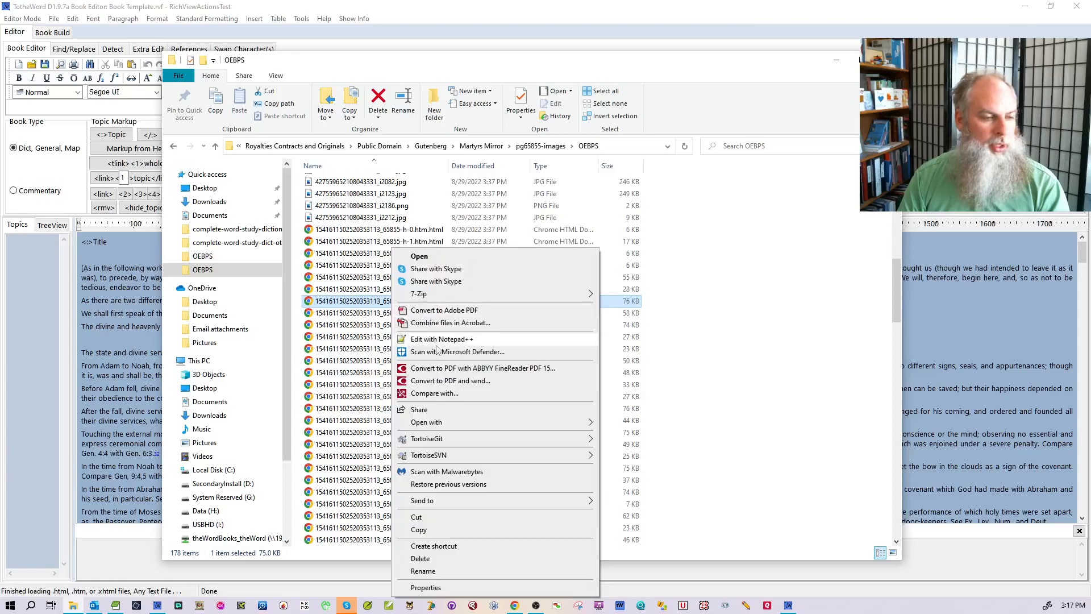
mouse_move(446, 422)
left_click(699, 426)
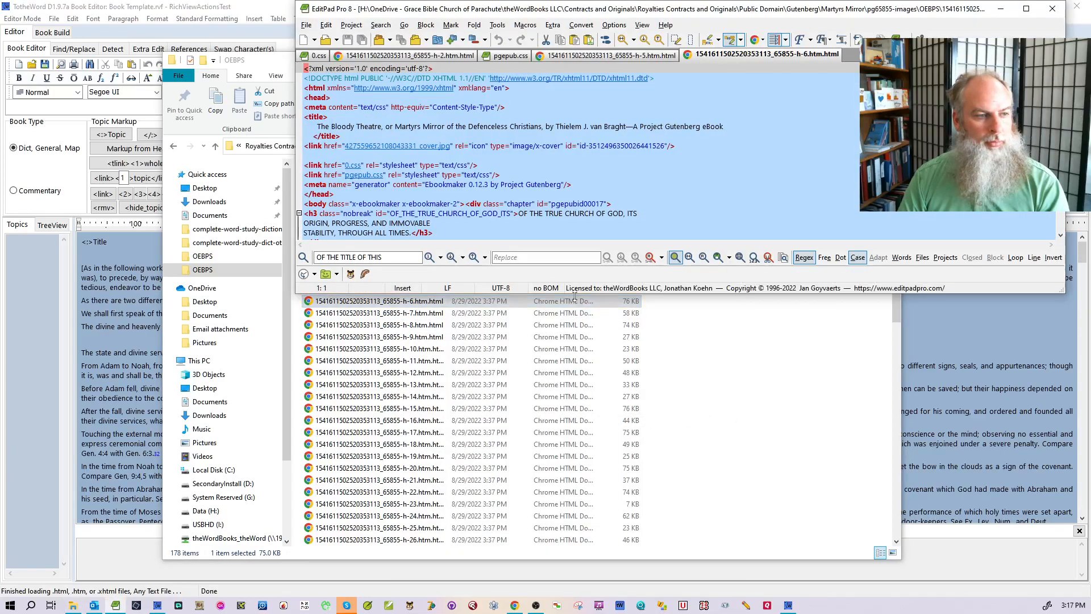
left_click_drag(587, 293, 593, 413)
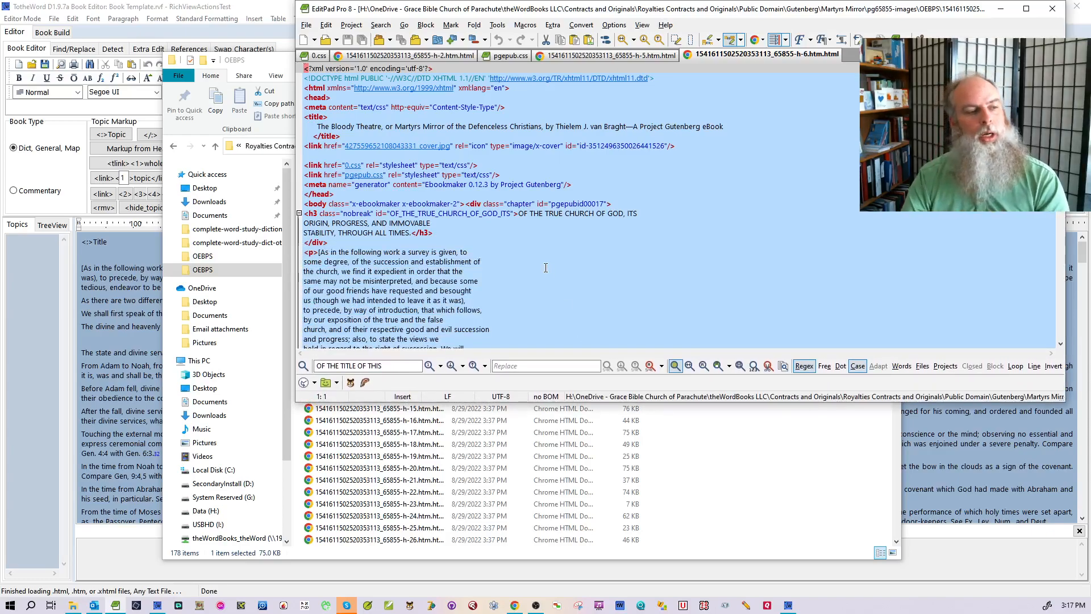
In TotheWord's Regex Editor, delete the second h4 rule and make the span group optional with ? in the remaining h4 rule.
key("alt+Tab")
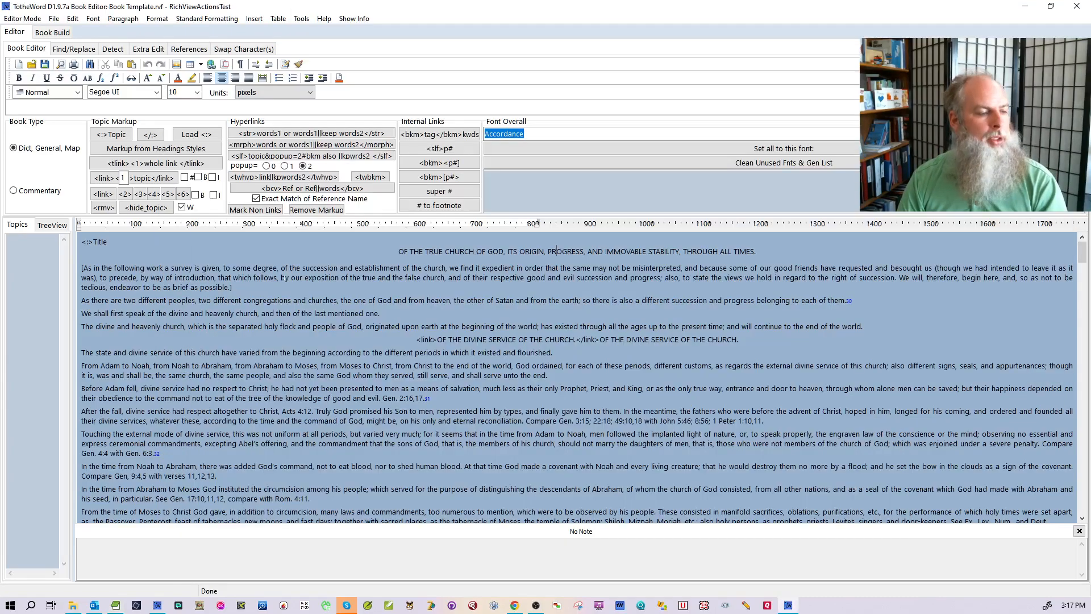
left_click(23, 18)
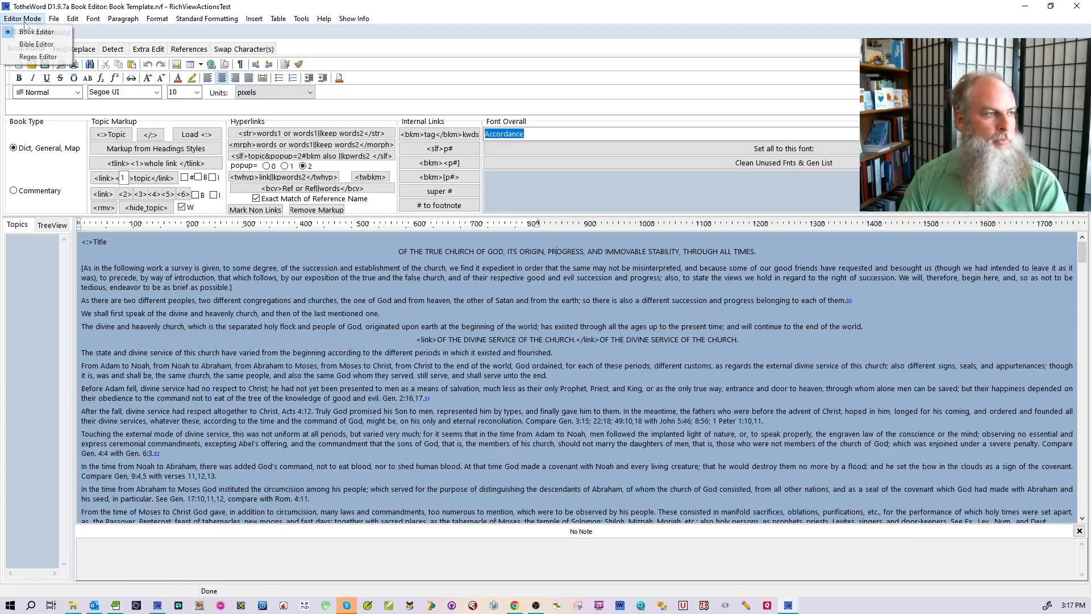
left_click(29, 57)
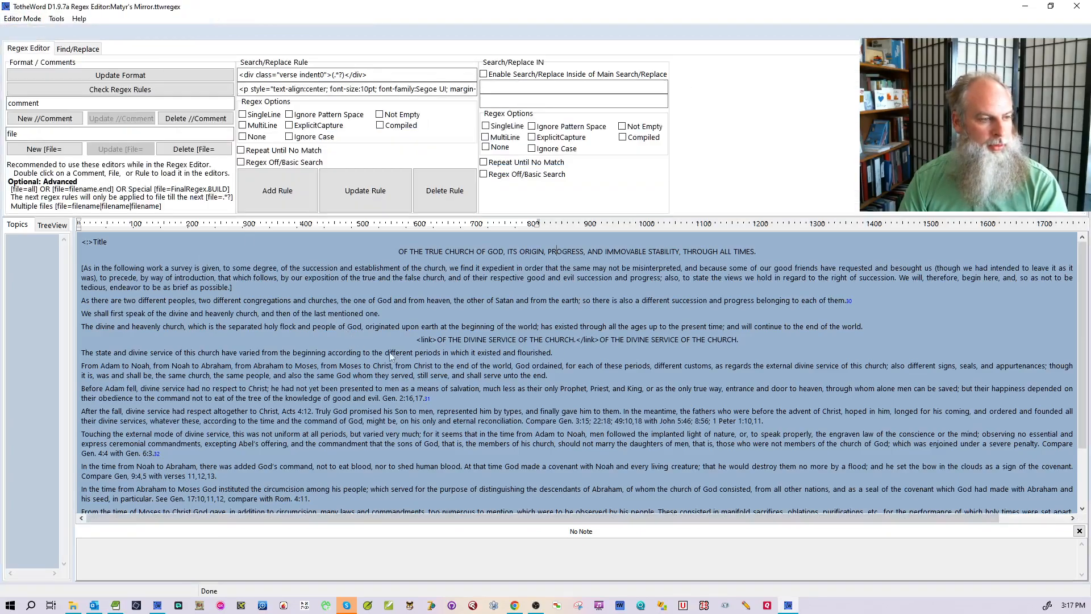
scroll(420, 289, "down", 2)
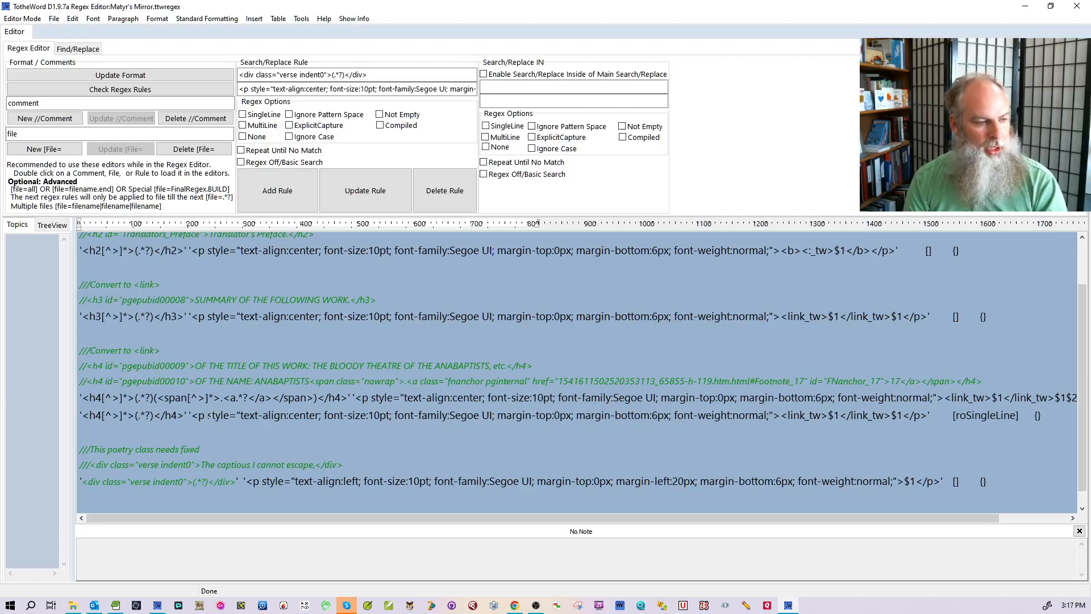
key("shift+Home")
key("Delete")
key("BackSpace")
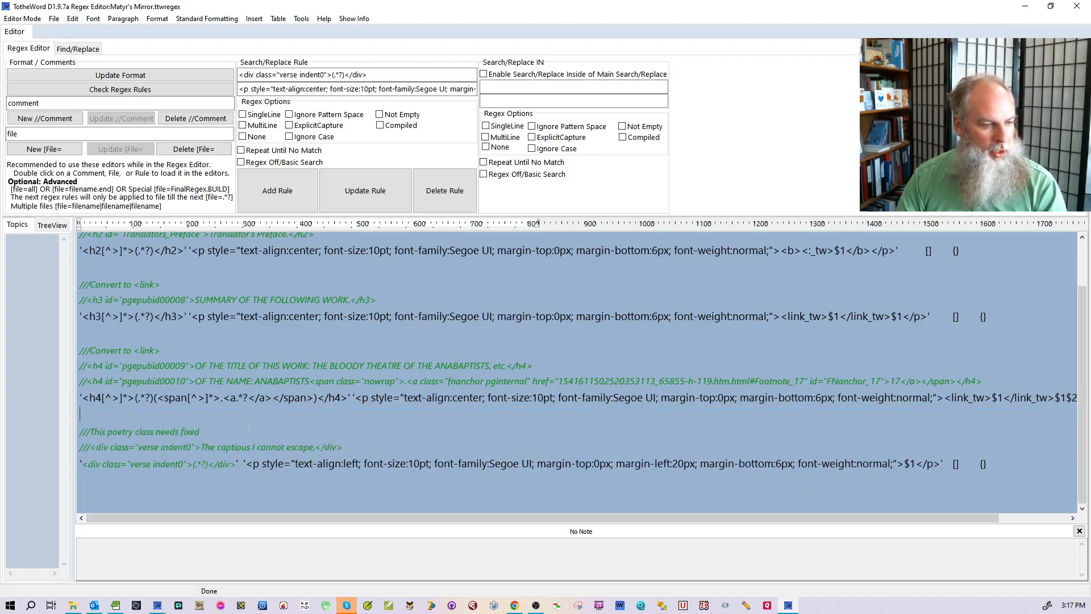
type("?")
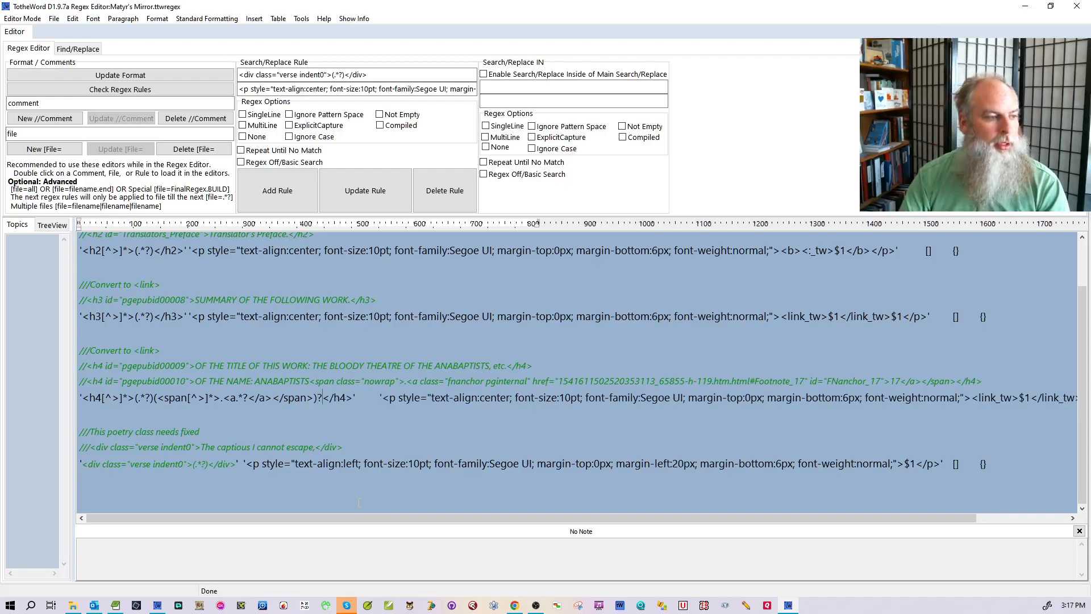
Below the title comment, add the comment "//Clean up <h tags" and the rule '<h1>' '' [] {}.
scroll(275, 447, "up", 2)
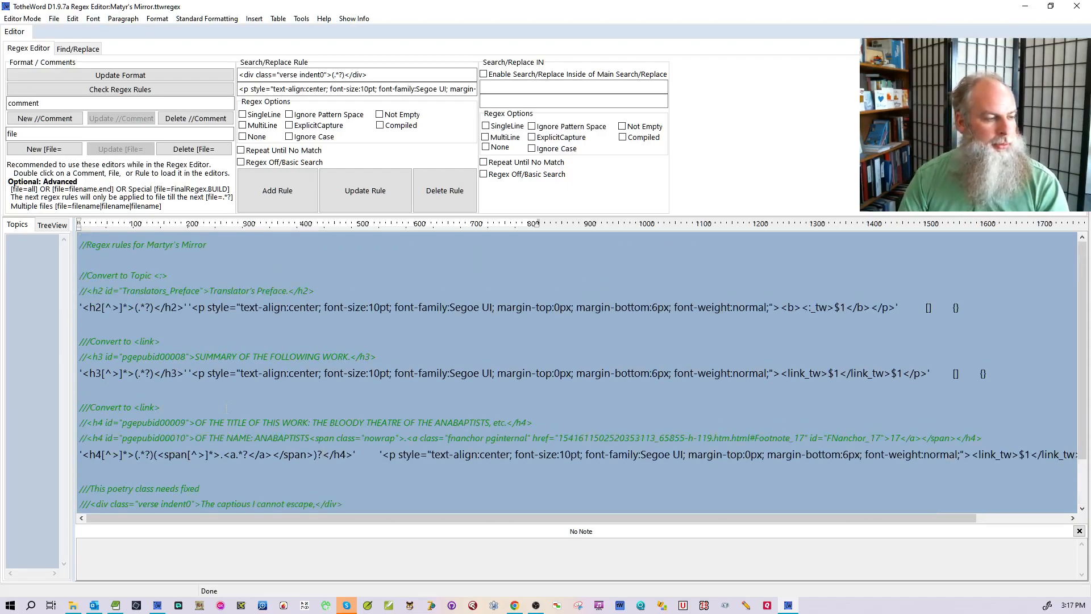
key("Return")
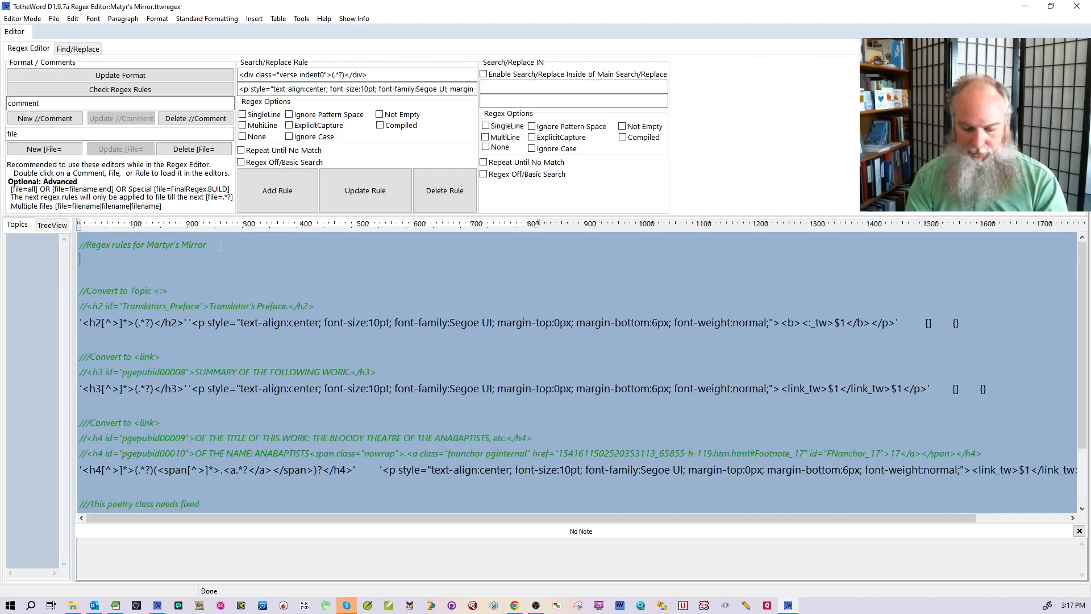
type("//Clean up")
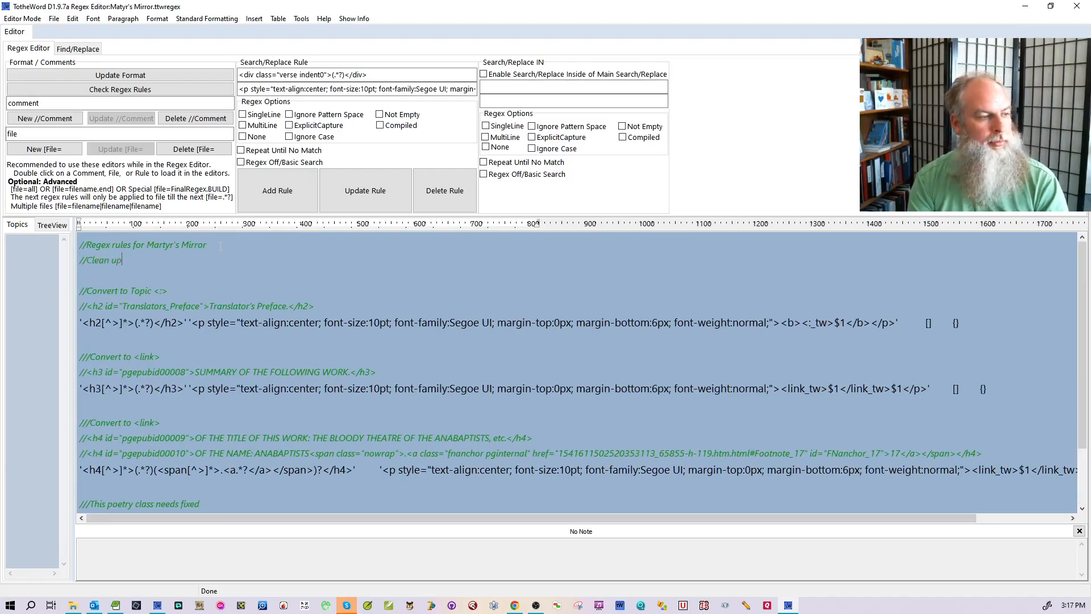
type(" <h tags")
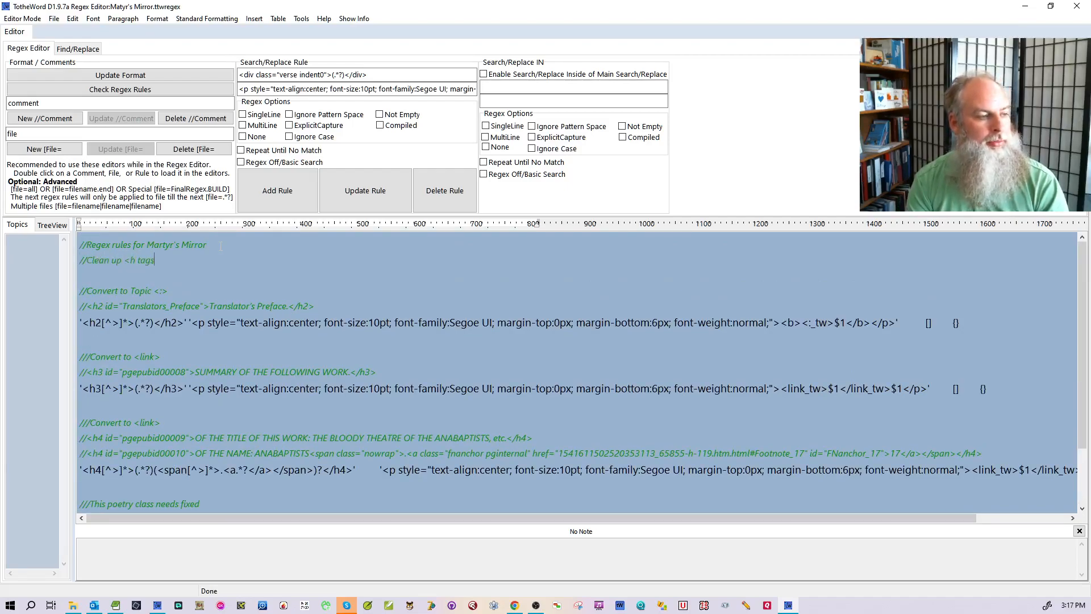
key("Return")
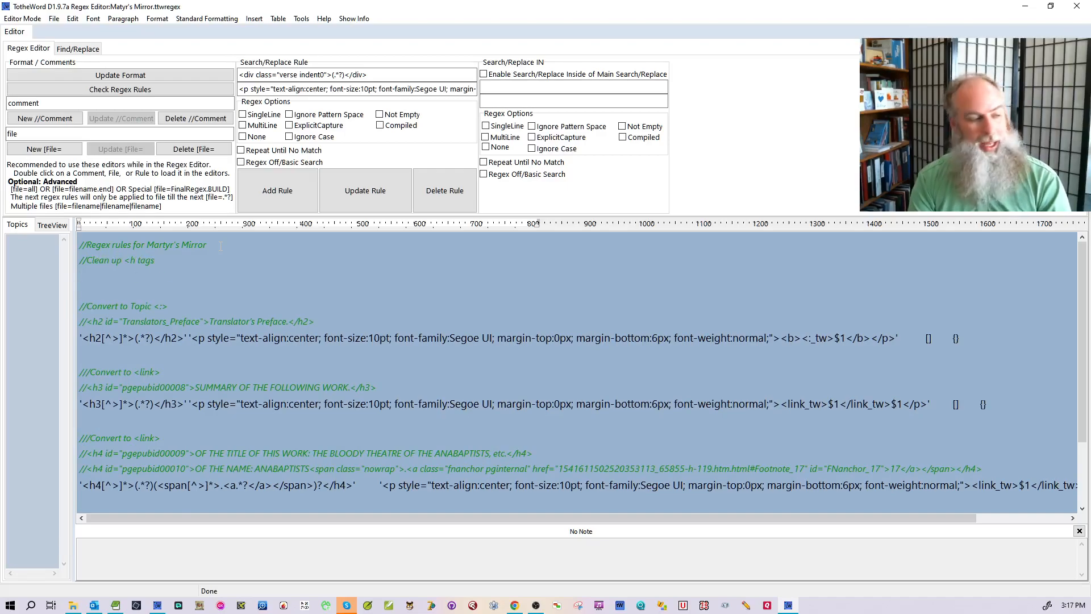
type("'<h1>'  ''  []  {")
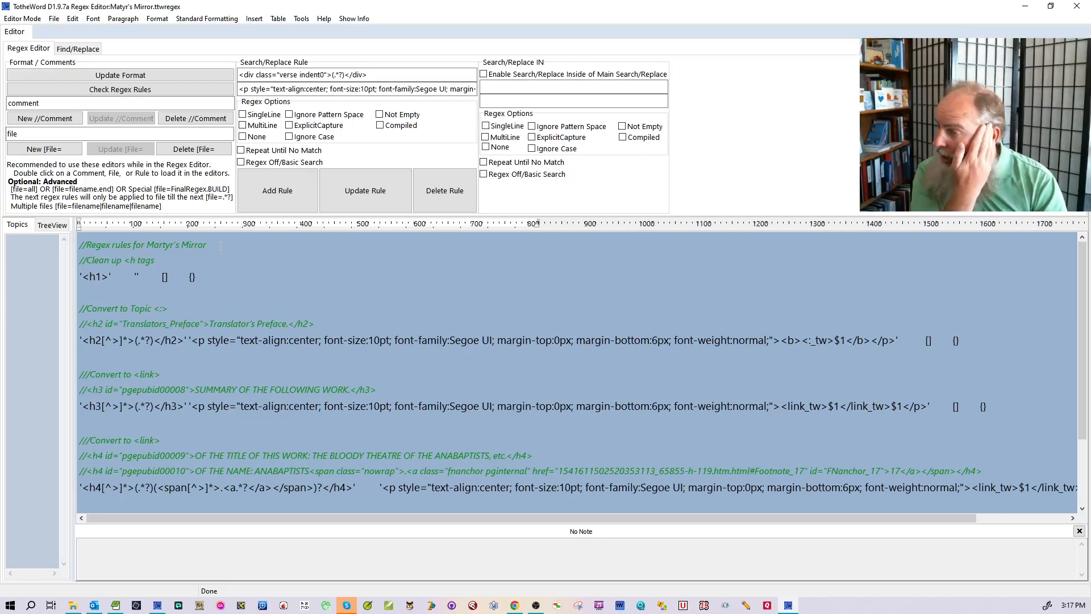
Look up the rule that joins broken p-tag lines in the Complete Word Study Dictionary's regex file in EditPad Pro.
left_click(115, 604)
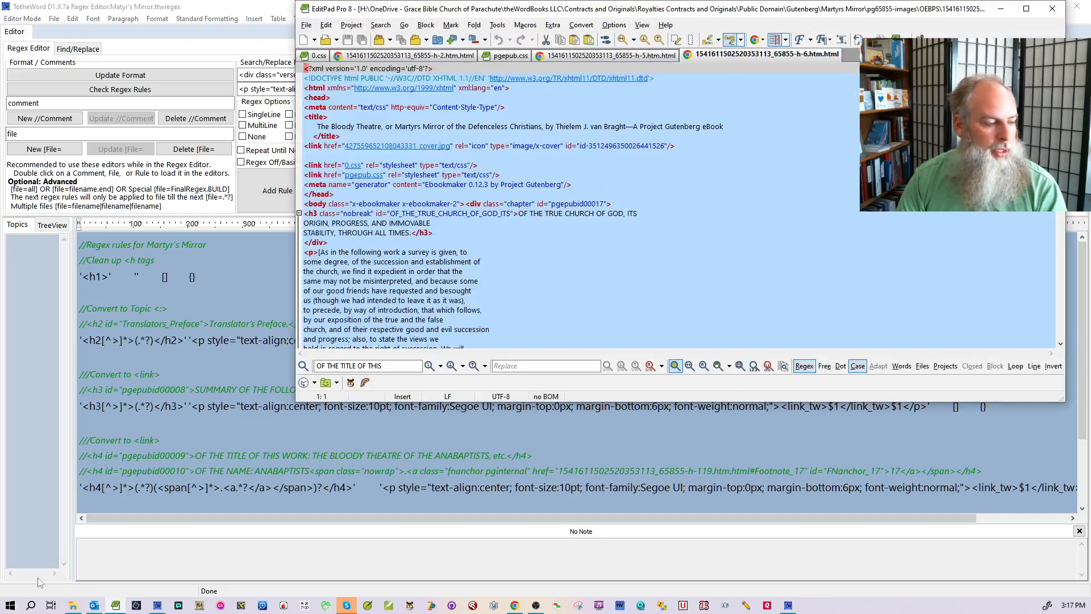
left_click(72, 605)
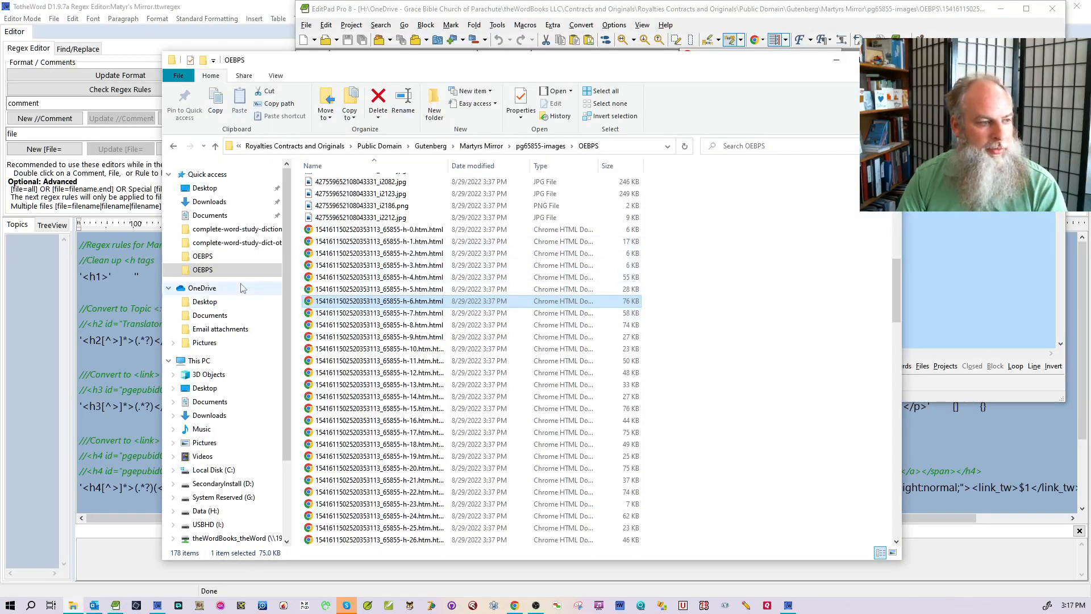
left_click_drag(374, 63, 1090, 227)
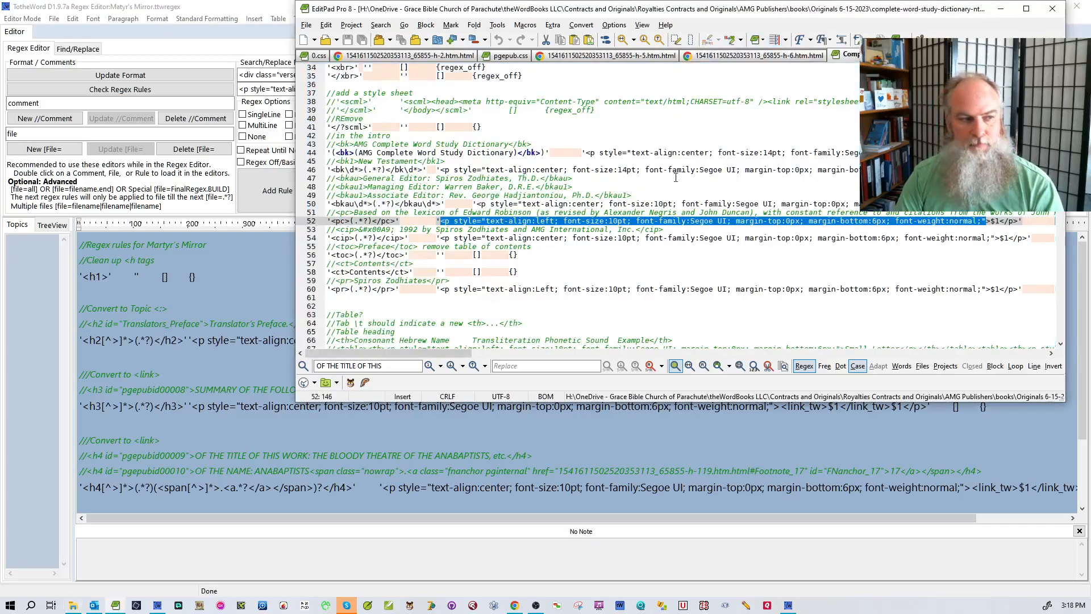
left_click_drag(689, 13, 690, 0)
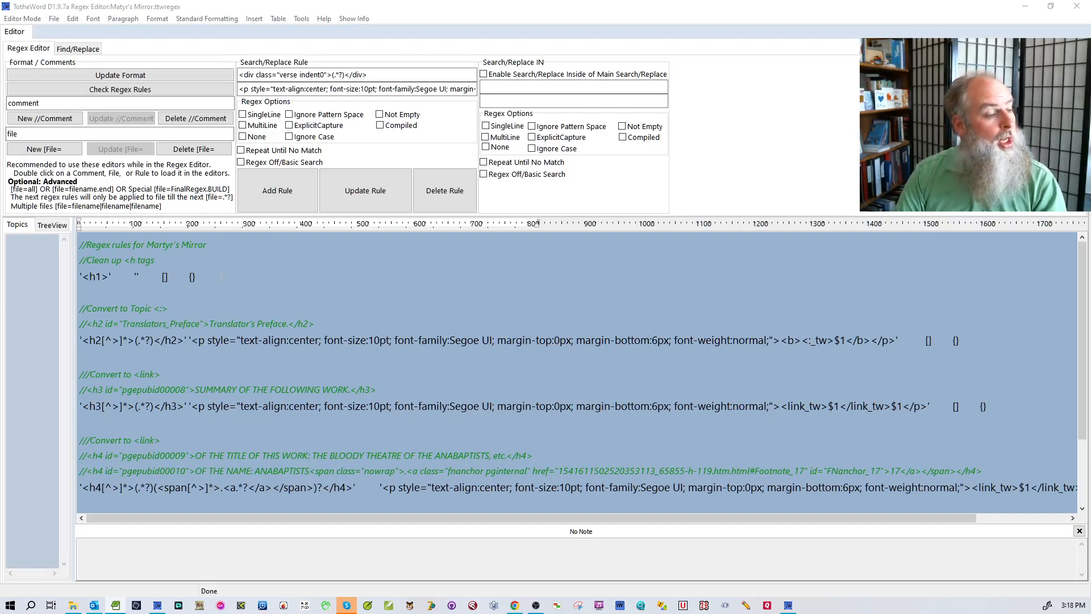
Under the clean-up comment, insert '(<p.*?)\r\n(.*?</p>)' '$1$2' [roSingleLine] {repeat_until_no_match} and update the rule formatting.
left_click(192, 267)
key("Return")
type("'(<p.*?)\\r\\n(.*?</p>)'\t'$1$2'\t[roSingleLine]\t{repeat_until_no_match}")
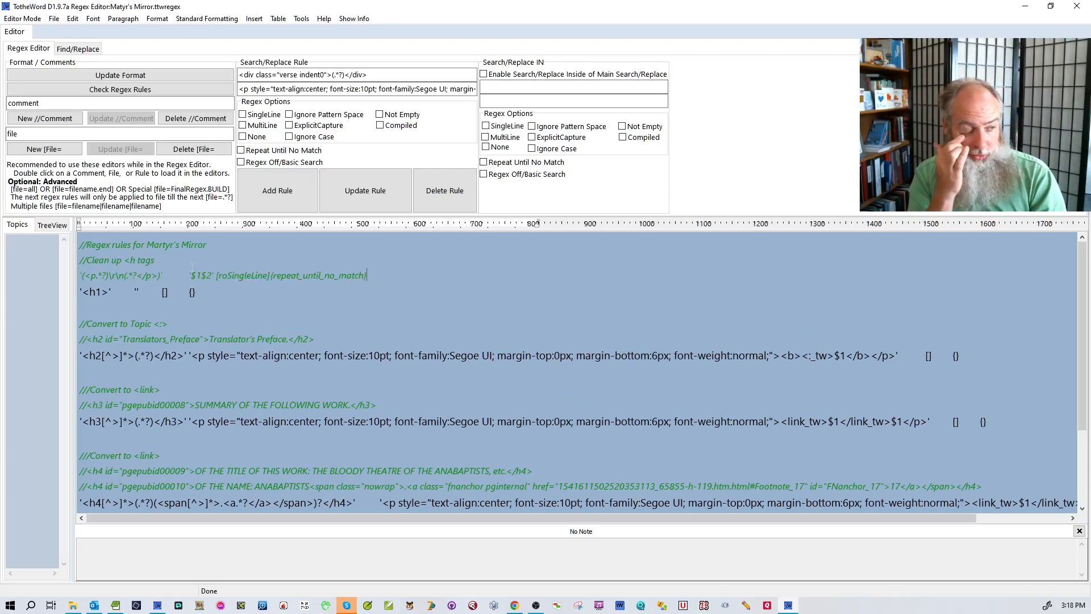
left_click(131, 75)
left_click(135, 289)
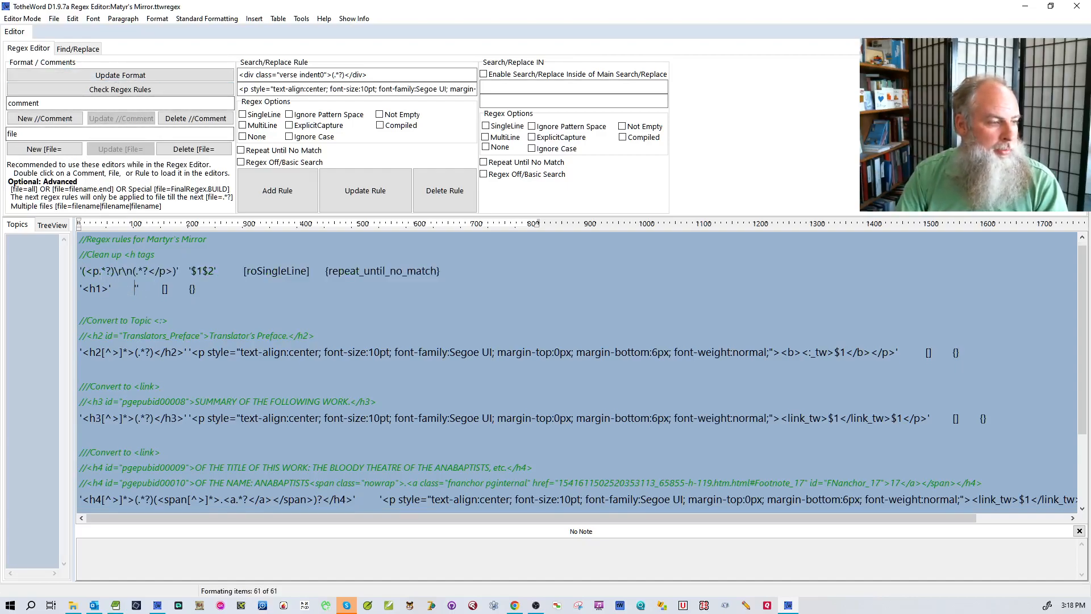
Change the opening and closing p tags in the line-joining rule to h1.
left_click(93, 271)
key("Delete")
type("h1")
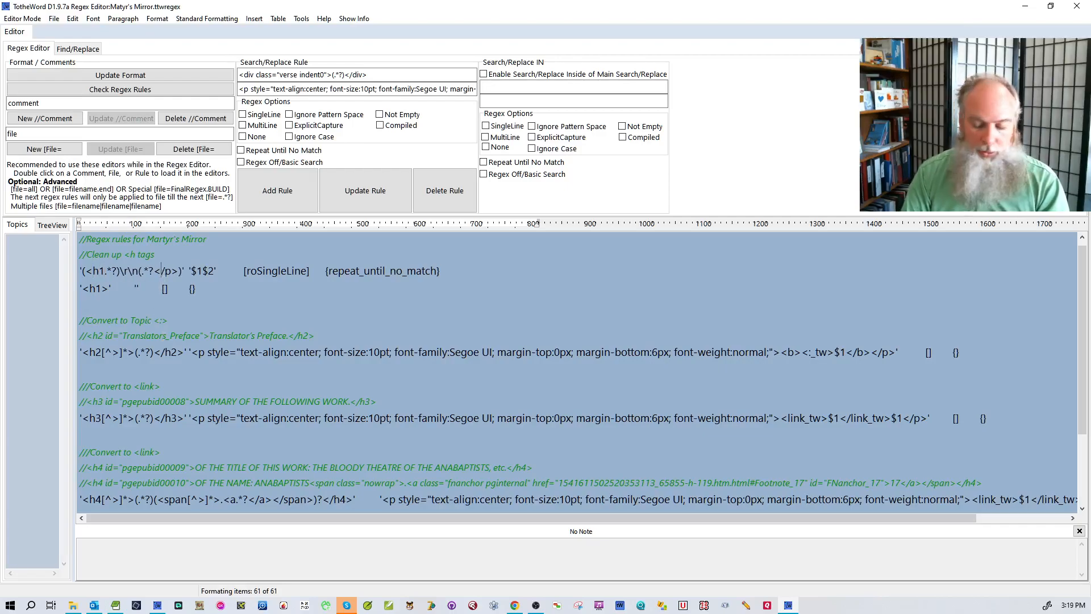
key("Delete")
type("h1")
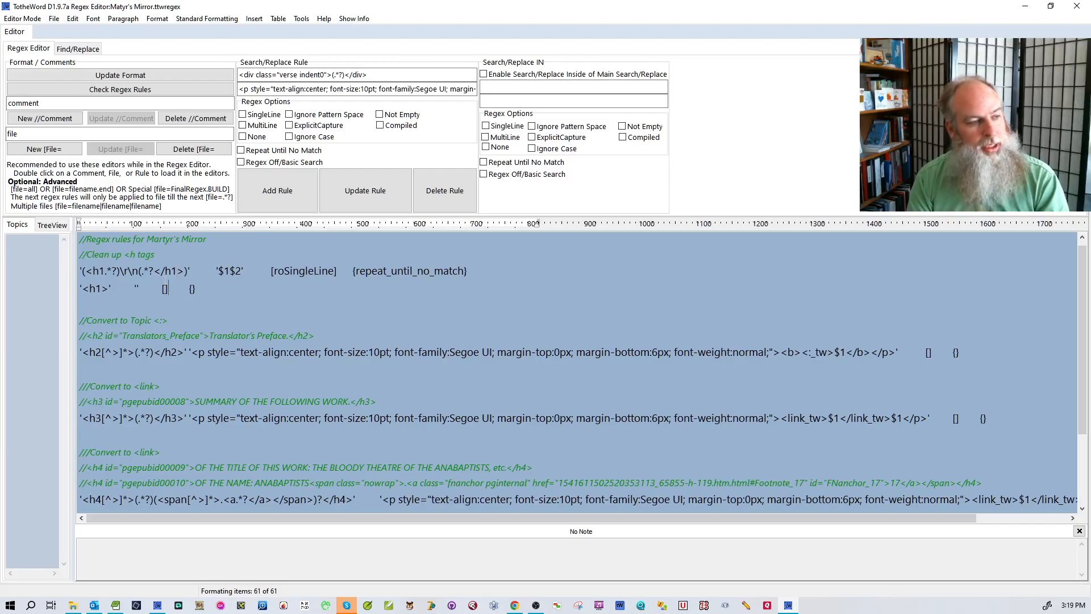
Remove the leftover '<h1>' rule and add three copies of the h1 line-joining rule below the original.
key("shift+Home")
key("Delete")
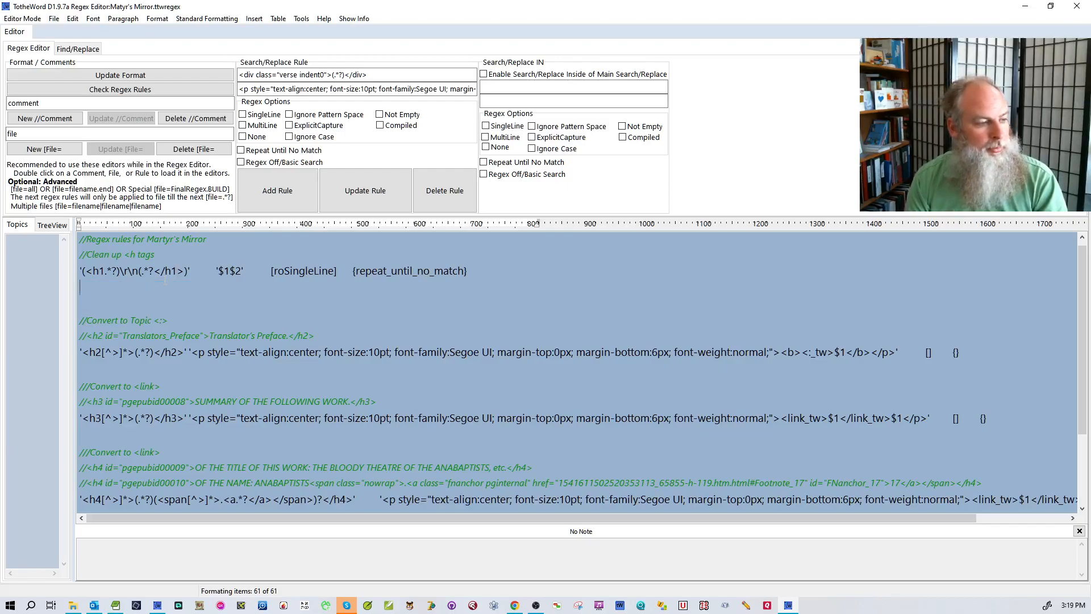
key("shift+End")
key("ctrl+c")
key("End")
key("Return")
key("ctrl+v")
key("Return")
key("ctrl+v")
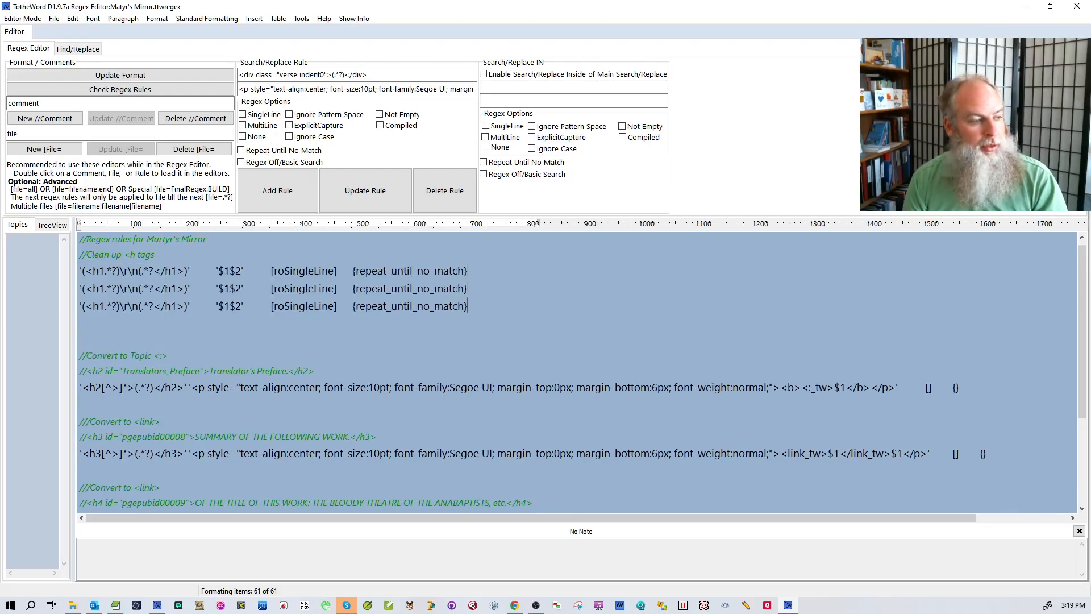
key("Return")
key("ctrl+v")
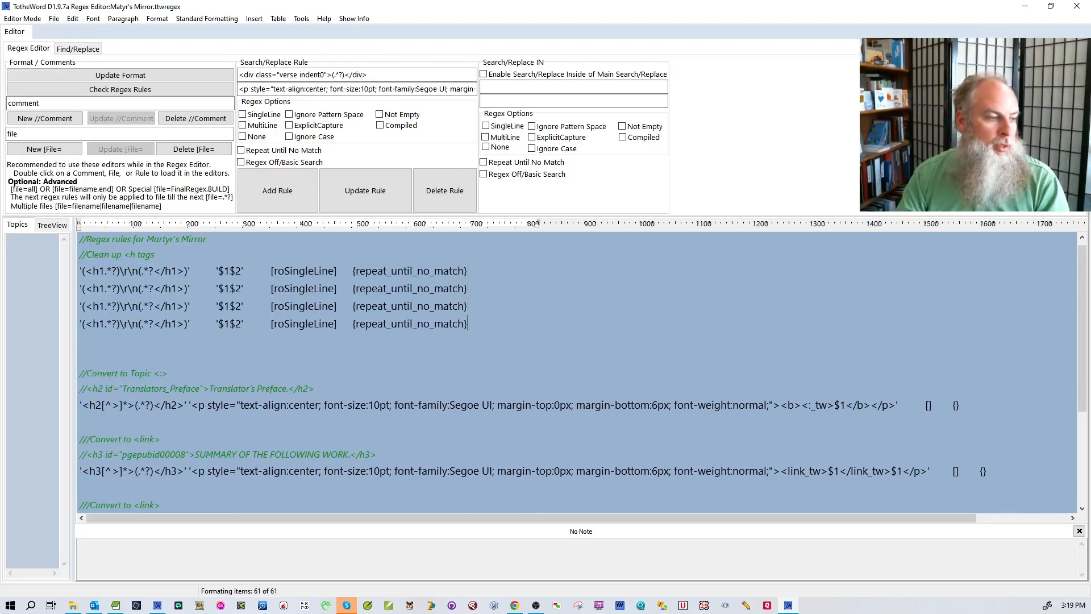
Change the opening tags in the three copied rules to h2, h3 and h4.
key("BackSpace")
type("2")
key("Down")
key("BackSpace")
type("3")
key("Down")
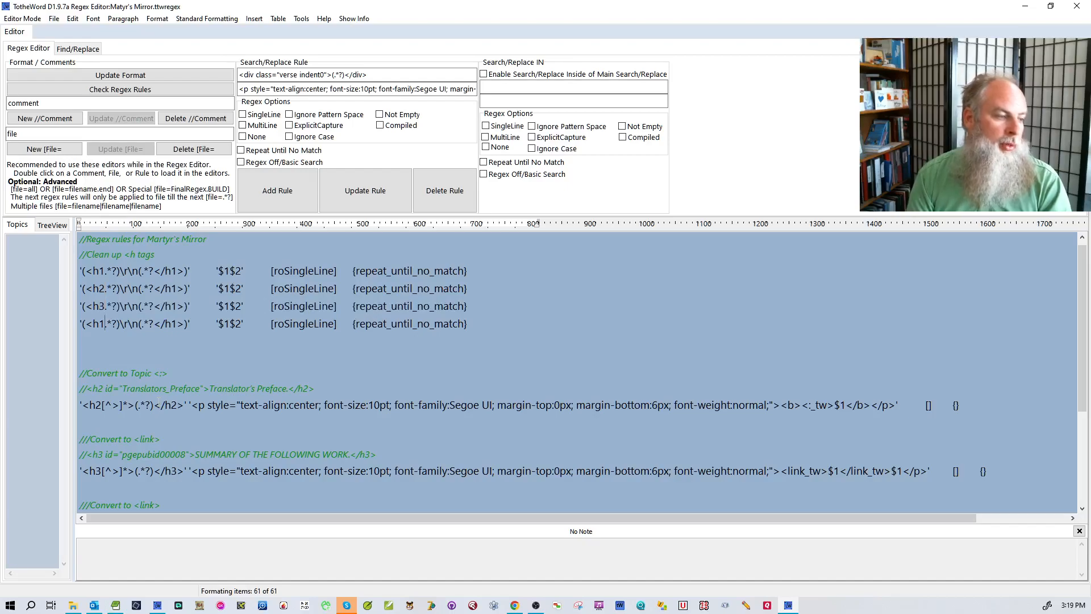
type("4")
key("Right")
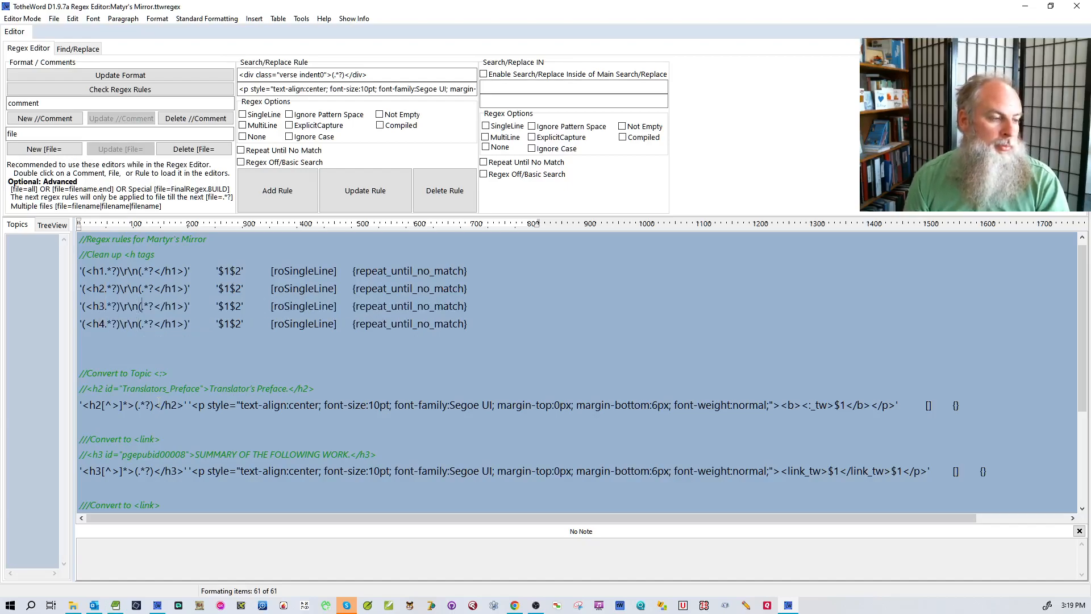
Change the closing tags in the copied rules to match their opening tags: h2, h3 and h4.
left_click(177, 288)
key("BackSpace")
type("2")
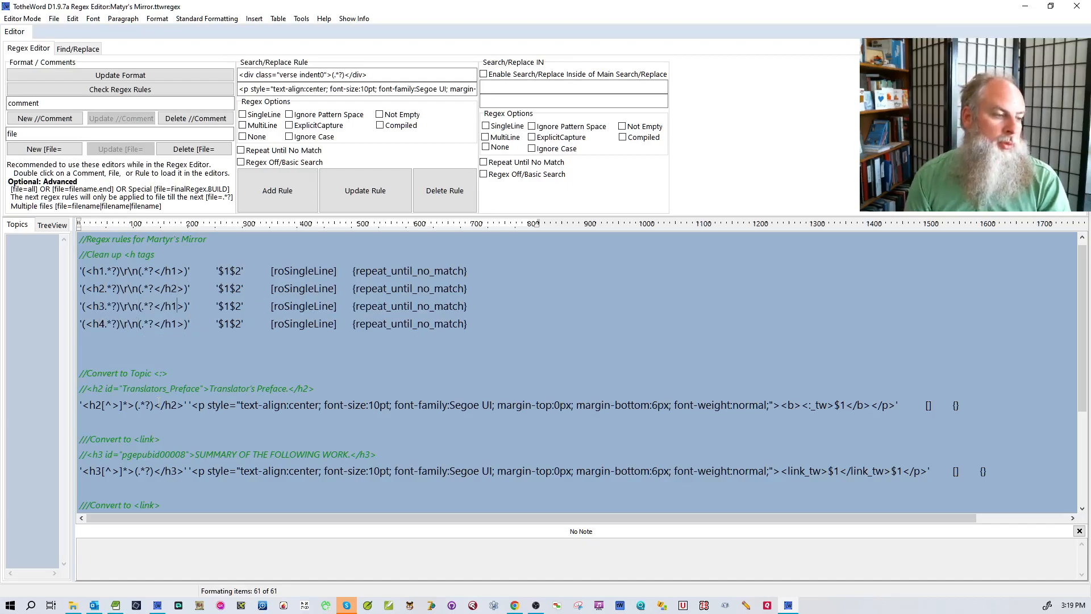
key("Down")
key("BackSpace")
type("4")
Add a copy of the h4 line-joining rule on a new line directly below it.
key("Home")
key("shift+End")
key("End")
key("Return")
key("ctrl+v")
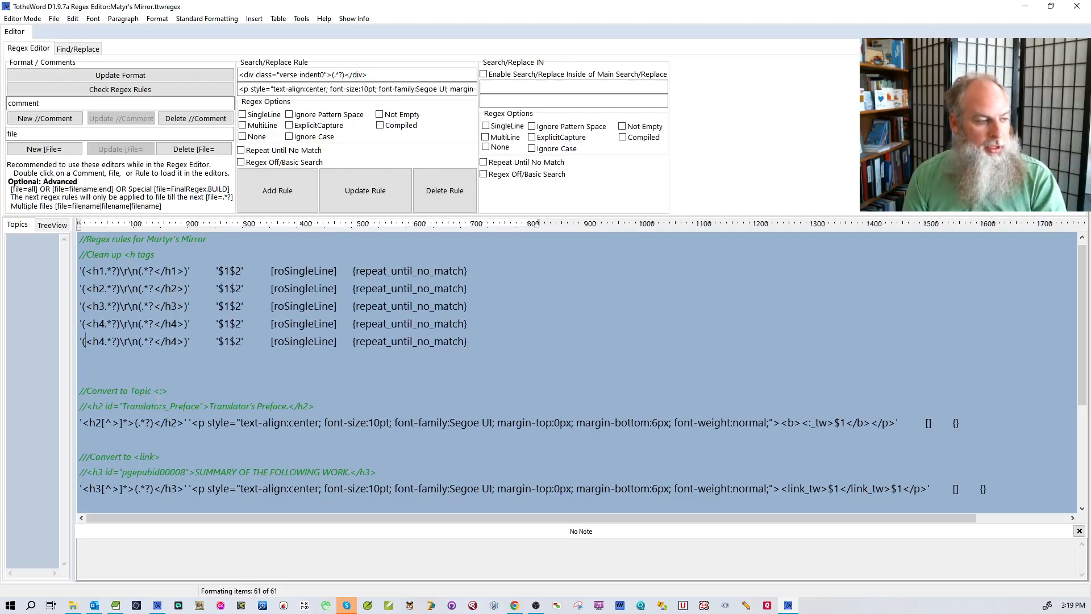
Change the opening and closing tags in the last copied rule to h5 and save the regex file.
key("Delete")
type("5")
key("Right")
key("Right")
key("Right")
key("Delete")
type("5")
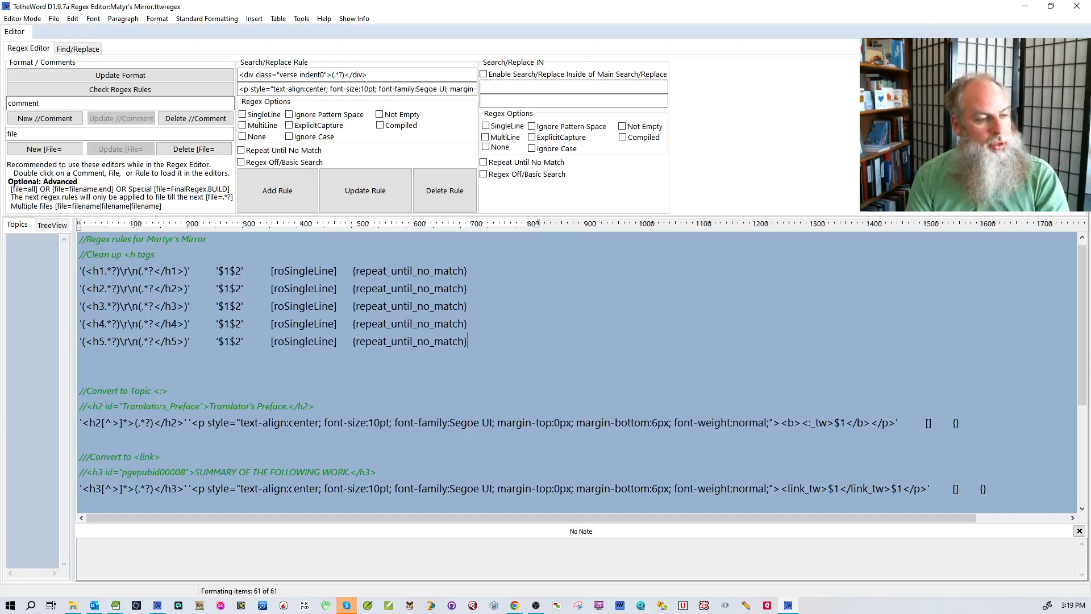
key("End")
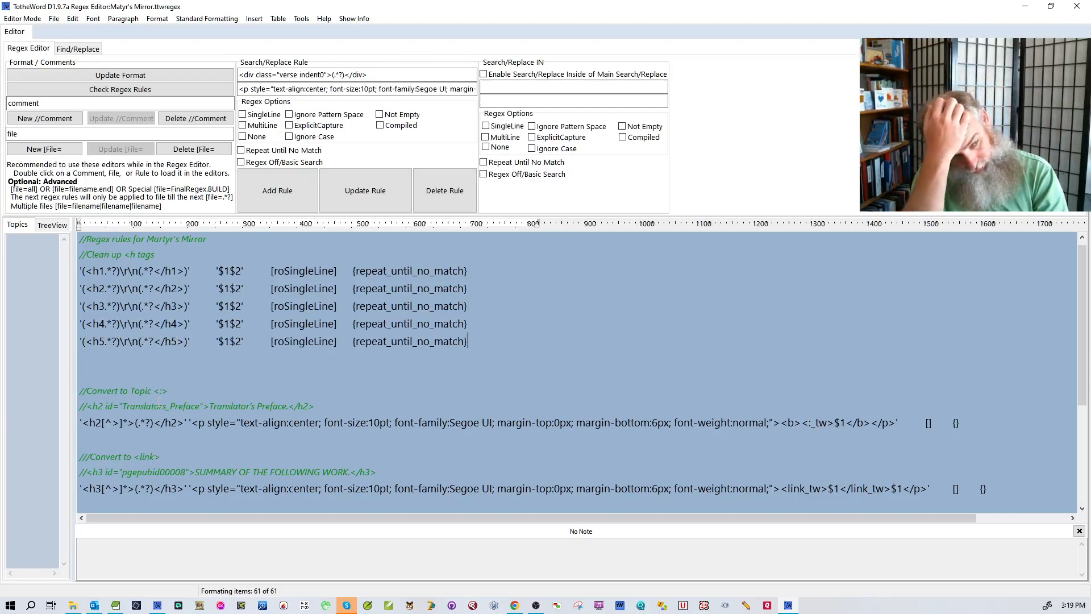
key("Return")
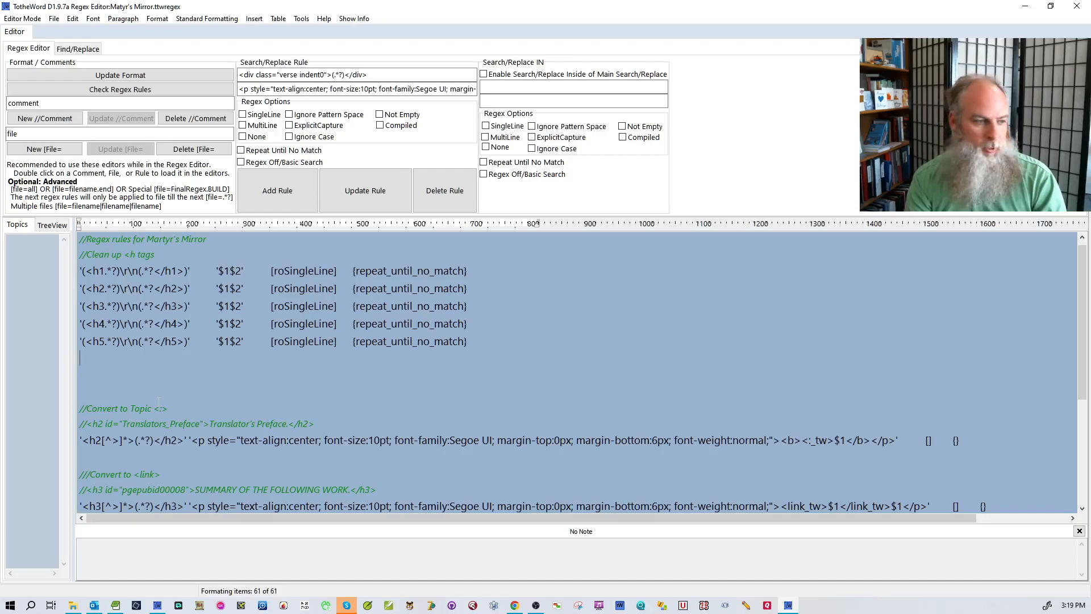
key("Delete")
key("ctrl+s")
Switch from Regex Editor mode to Book Editor mode.
left_click(23, 18)
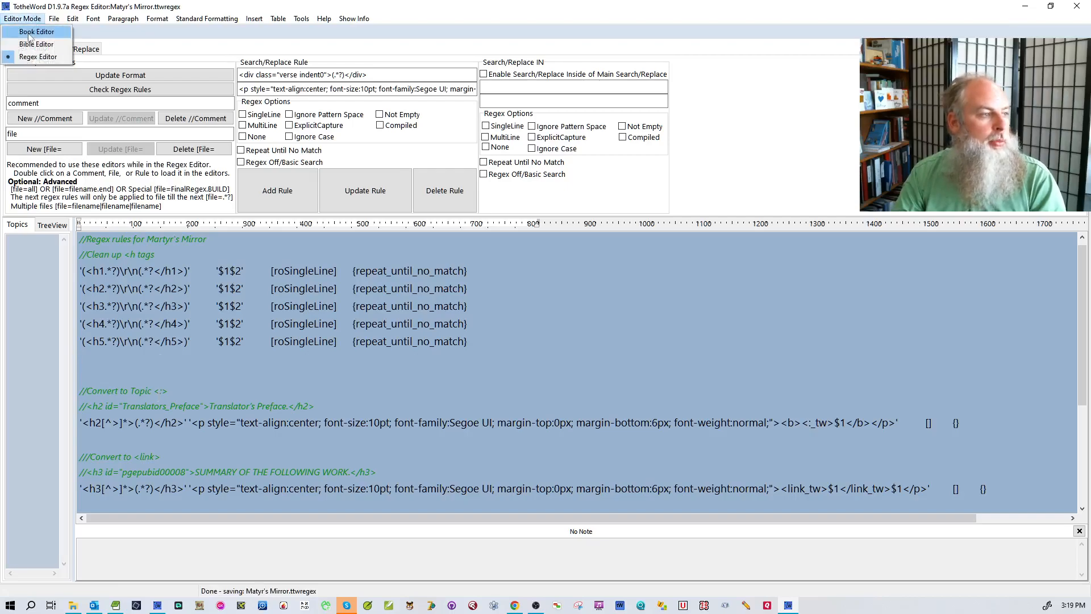
left_click(29, 32)
left_click(557, 345)
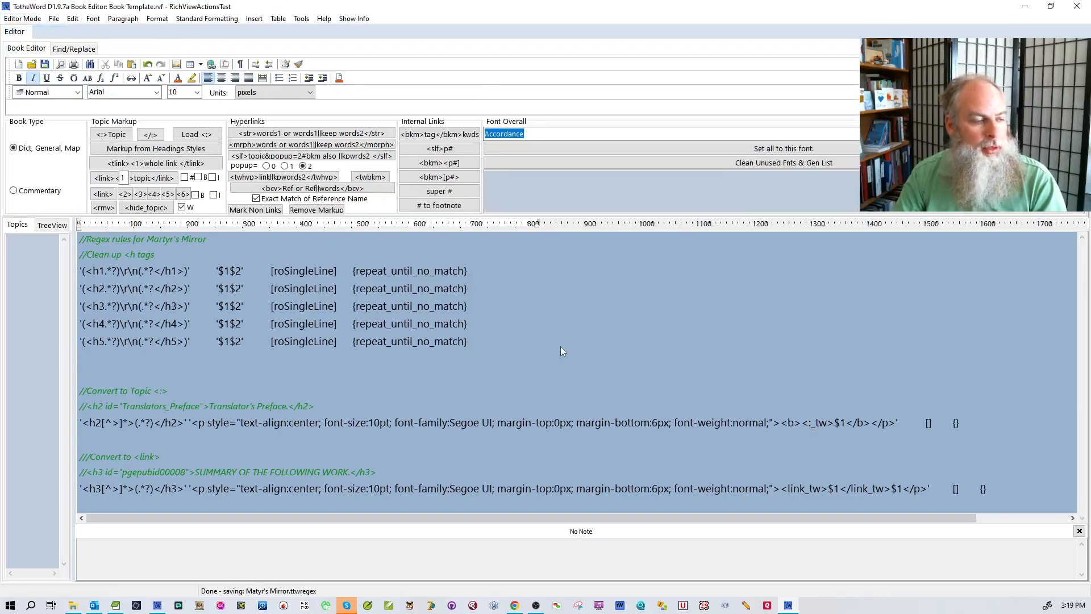
left_click(54, 19)
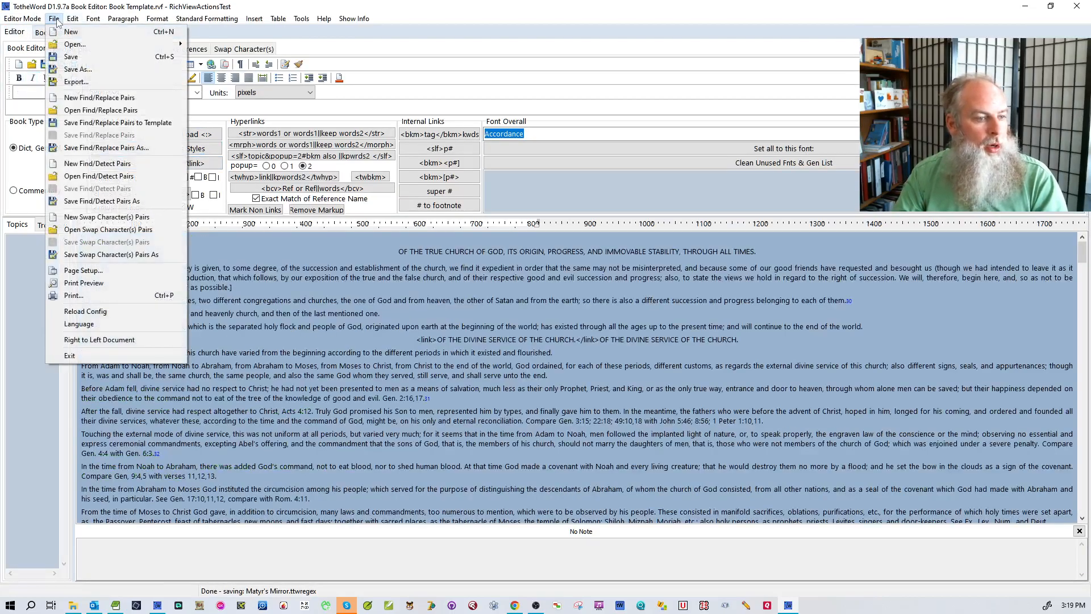
mouse_move(74, 45)
mouse_move(221, 45)
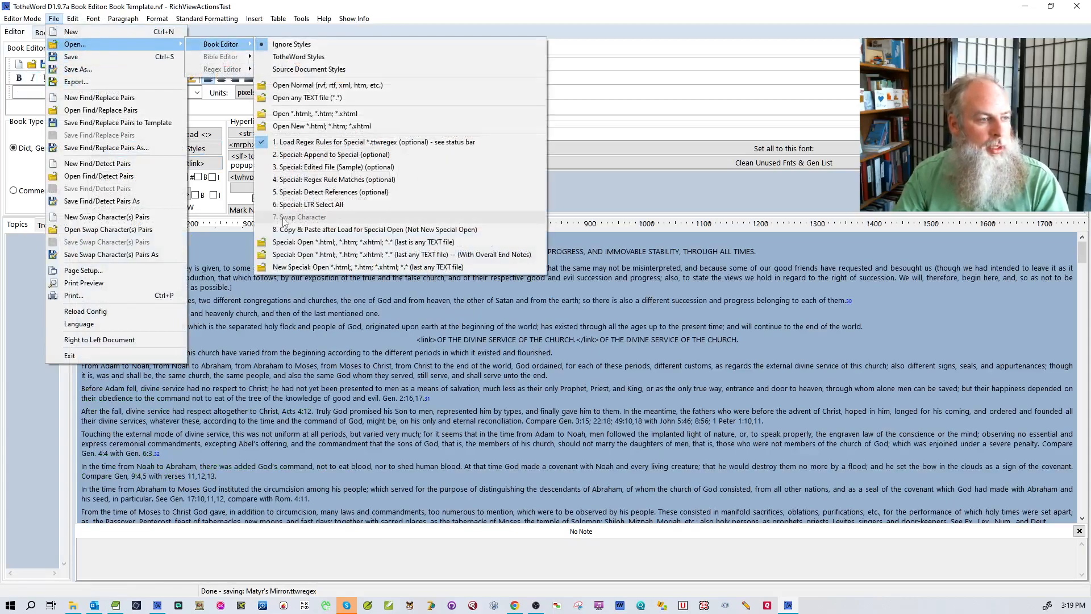
left_click(293, 267)
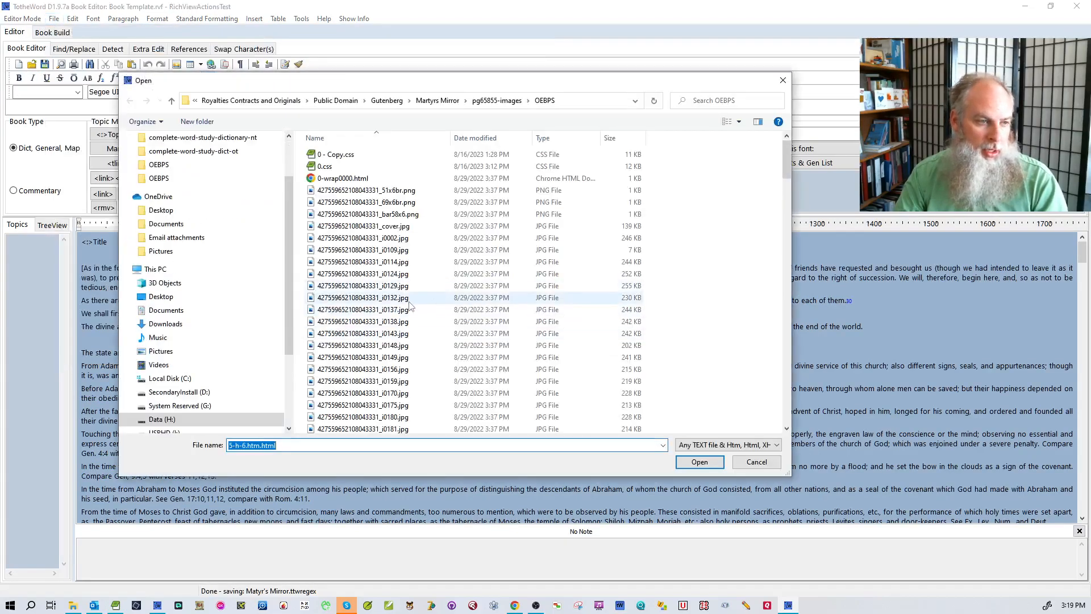
scroll(410, 307, "down", 16)
left_click(430, 272)
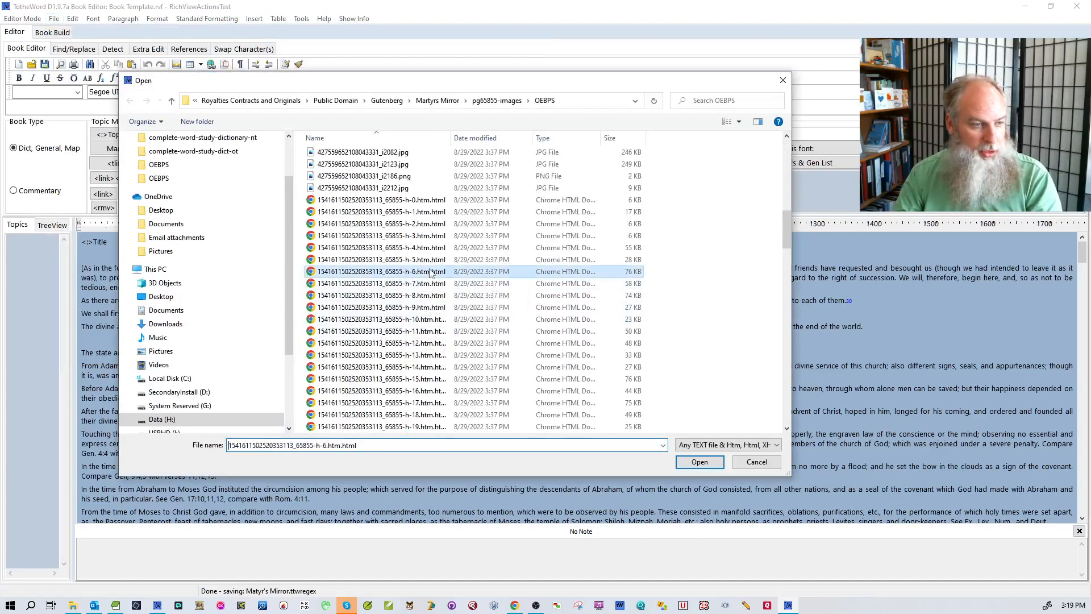
double_click(430, 272)
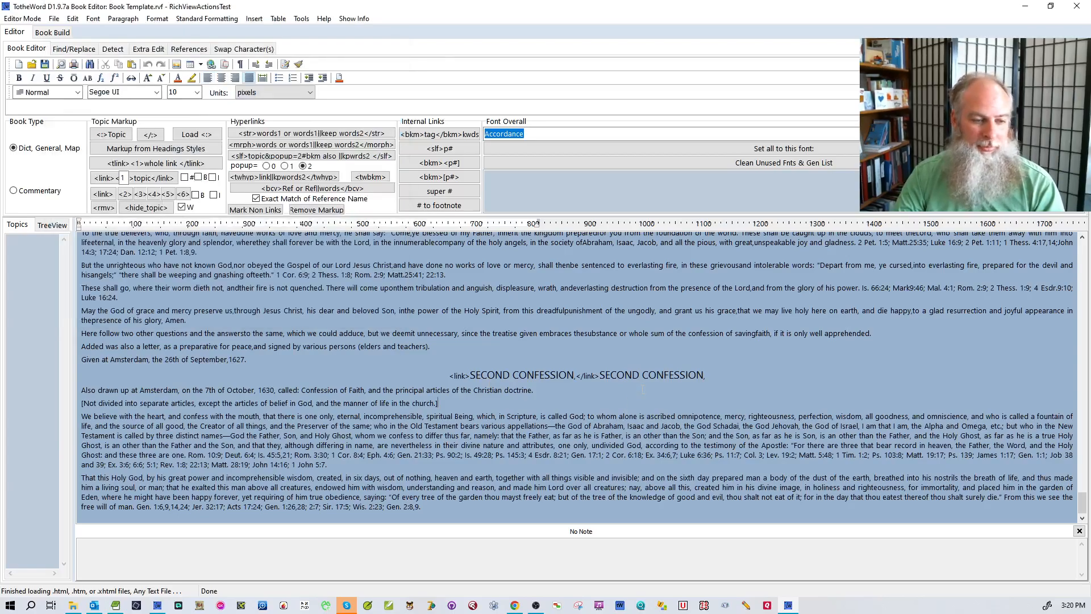
left_click_drag(1082, 503, 1082, 250)
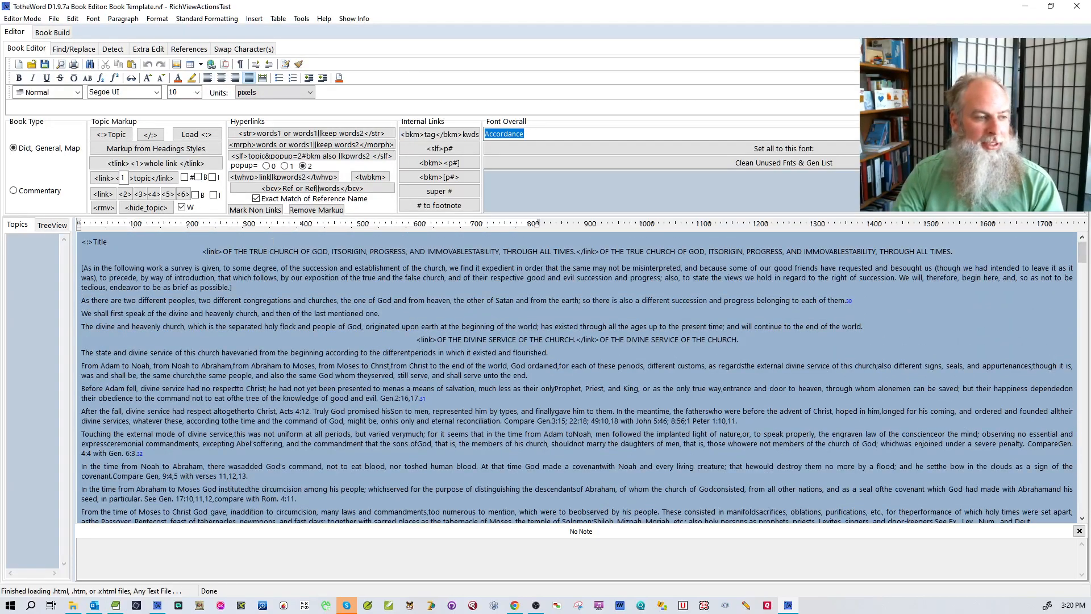
scroll(577, 380, "down", 5)
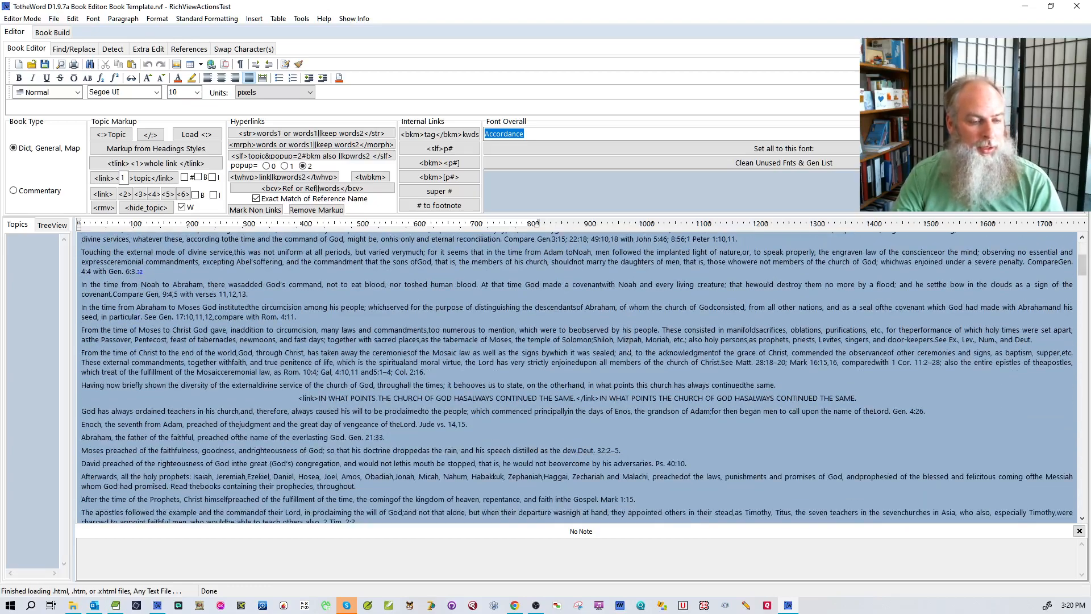
scroll(577, 380, "down", 7)
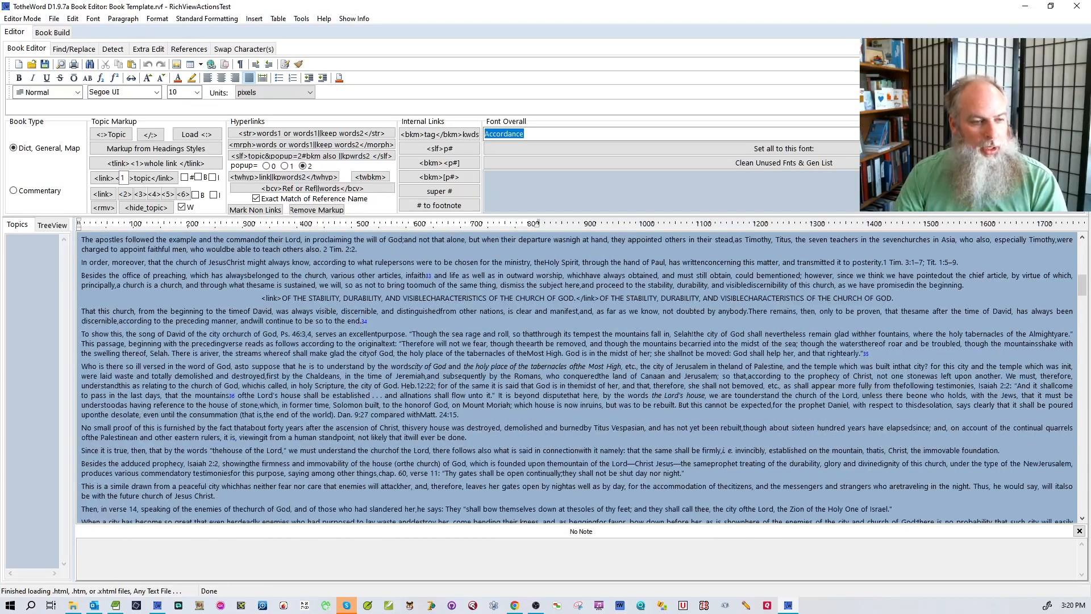
Enable the Edited File (Sample), Regex Rule Matches and Detect References options for special opening in the Book Editor.
left_click(54, 19)
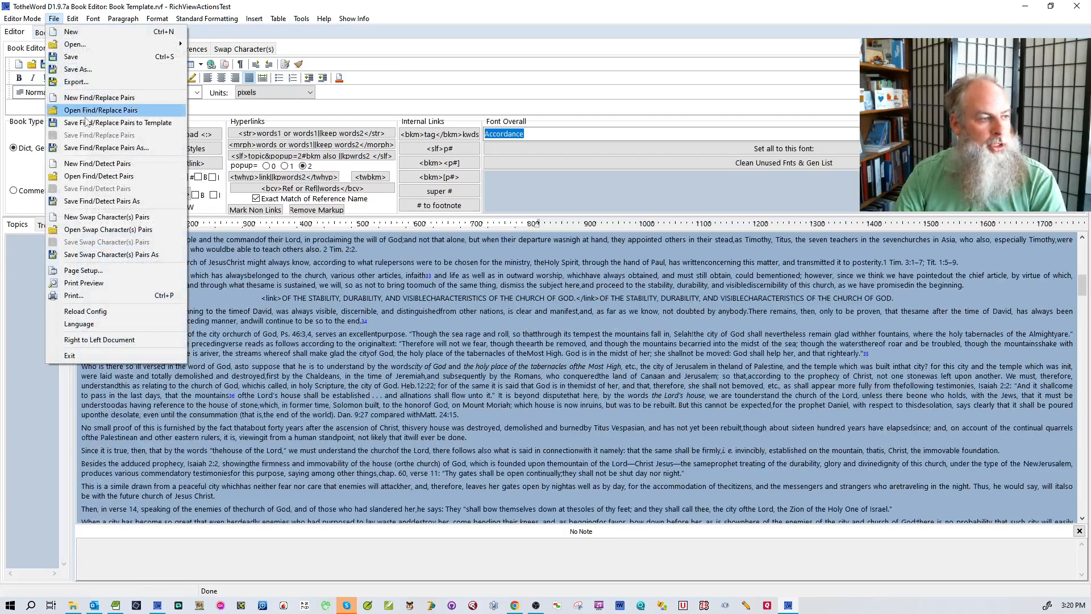
mouse_move(112, 41)
mouse_move(224, 44)
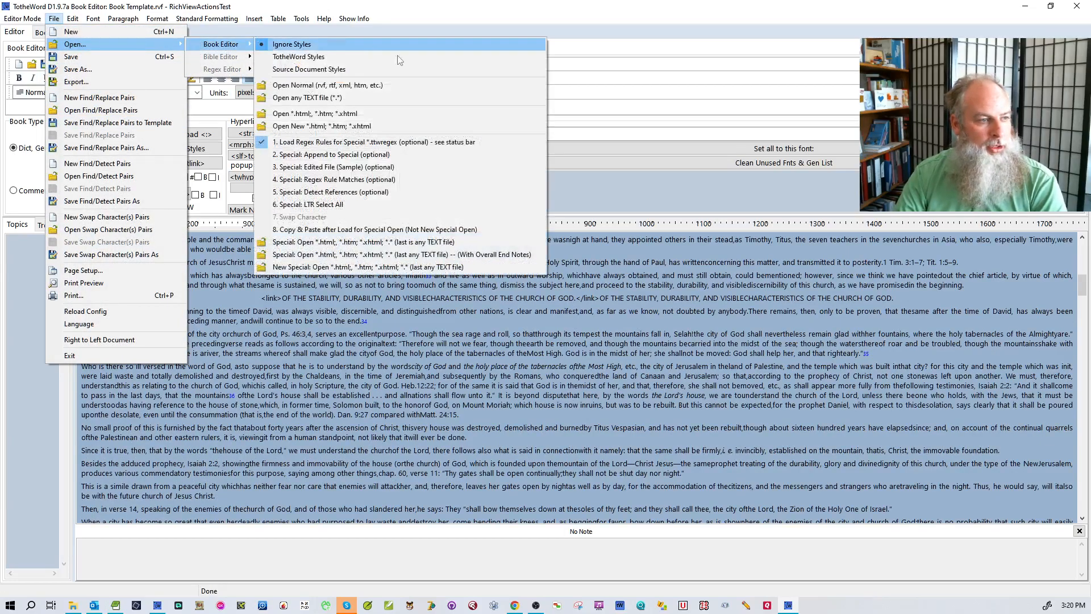
left_click(332, 169)
left_click(54, 19)
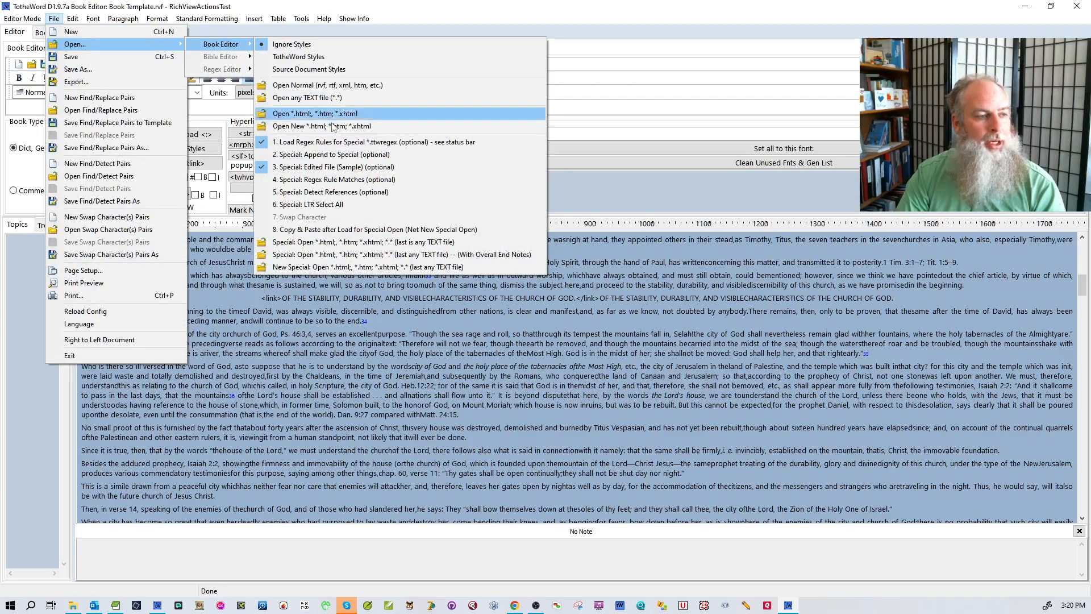
left_click(309, 178)
left_click(54, 18)
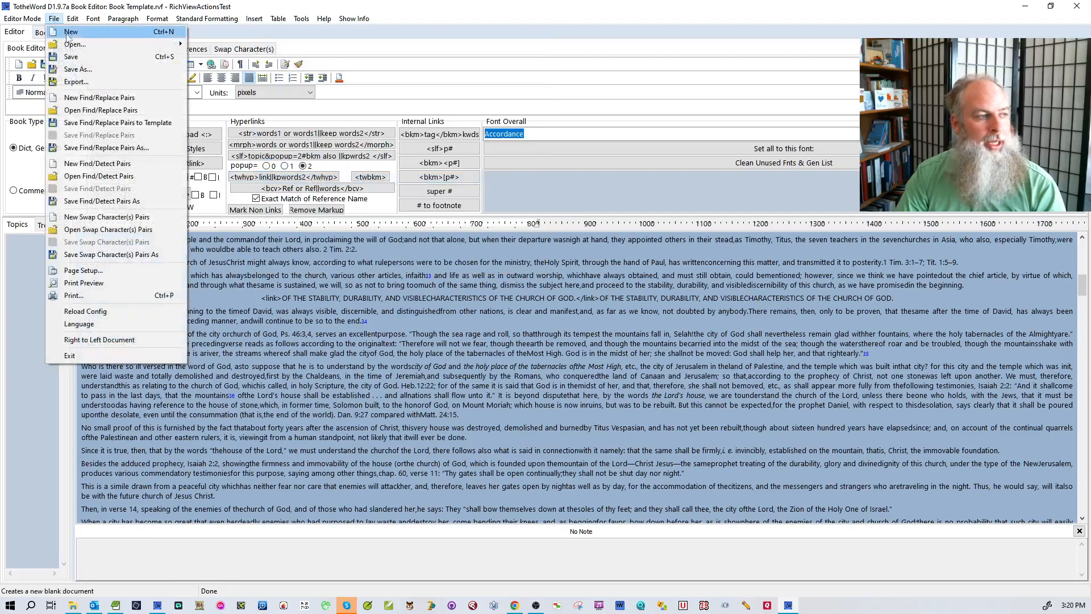
mouse_move(113, 44)
mouse_move(244, 49)
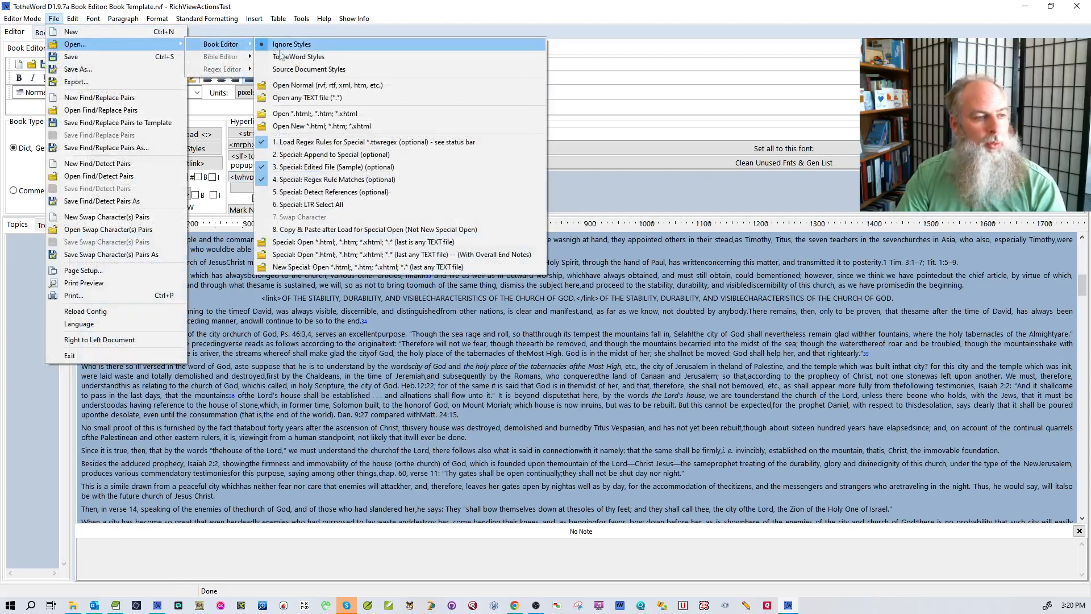
left_click(322, 192)
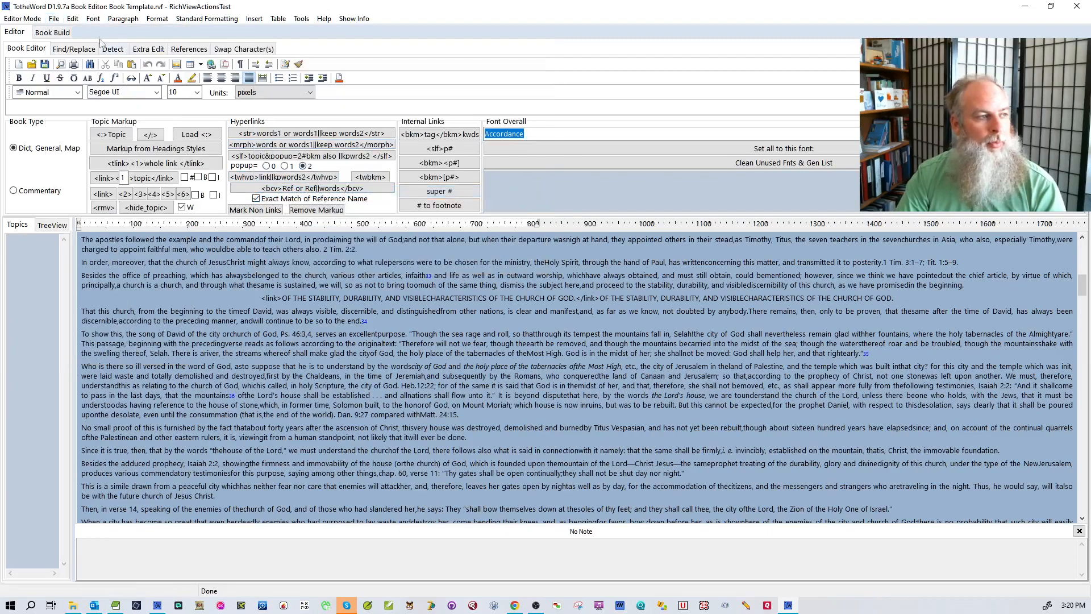
left_click(48, 20)
mouse_move(80, 45)
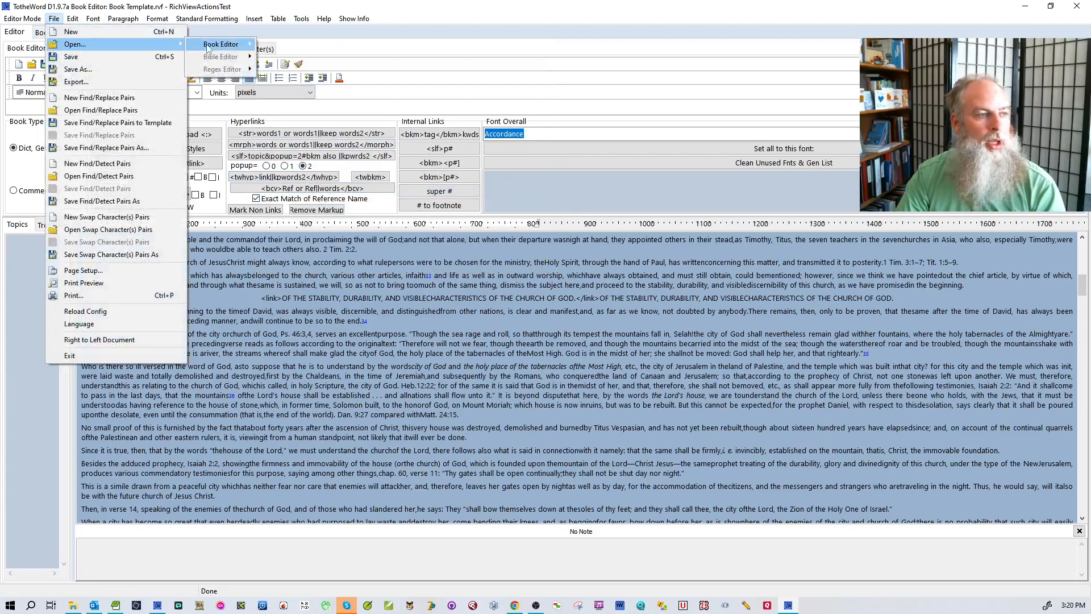
mouse_move(225, 45)
left_click(400, 267)
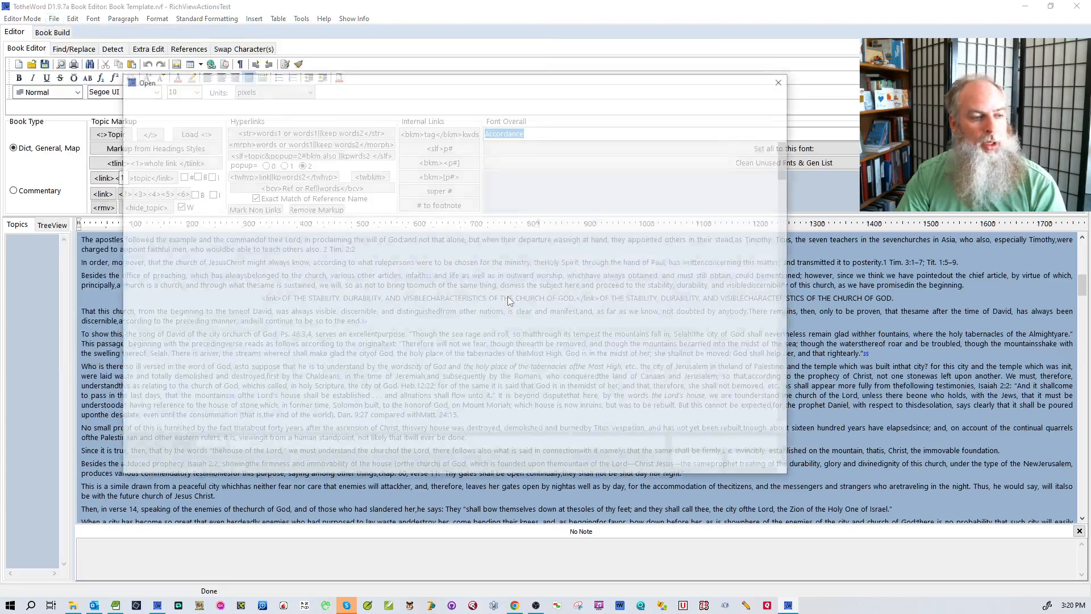
scroll(415, 263, "down", 15)
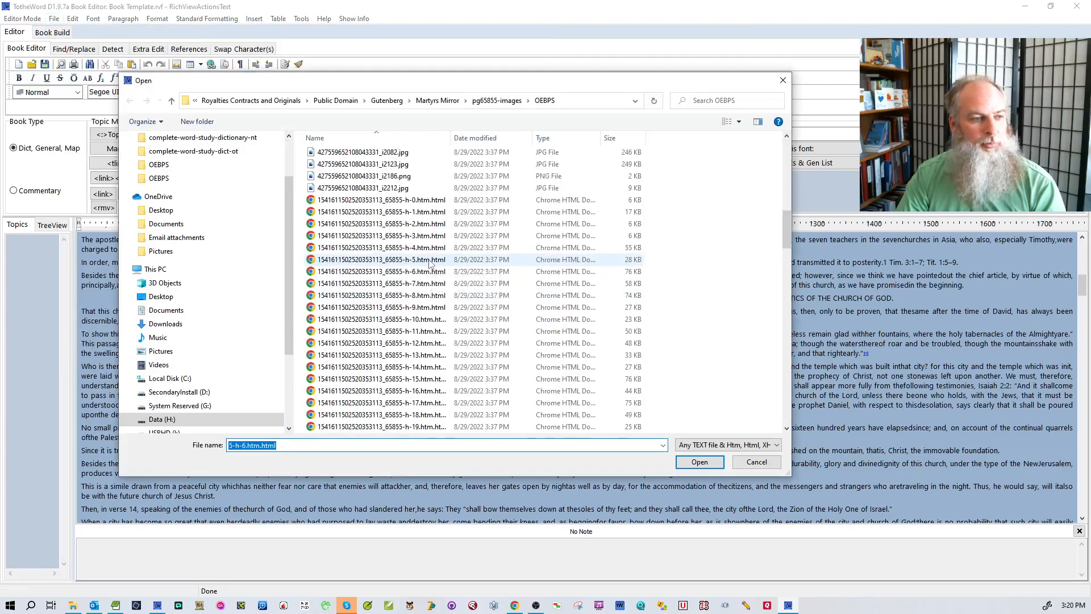
double_click(417, 270)
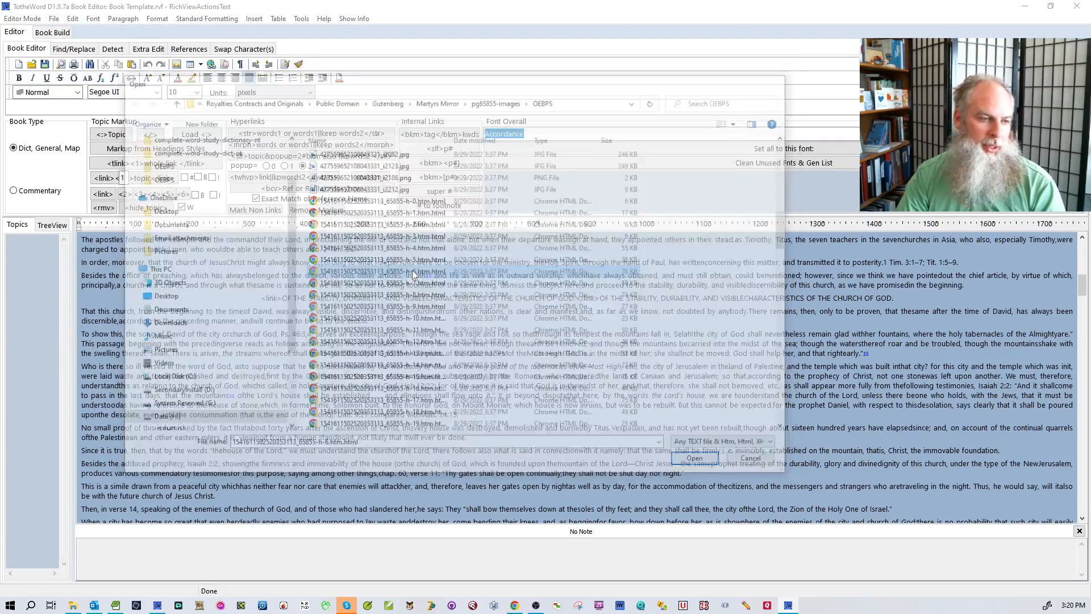
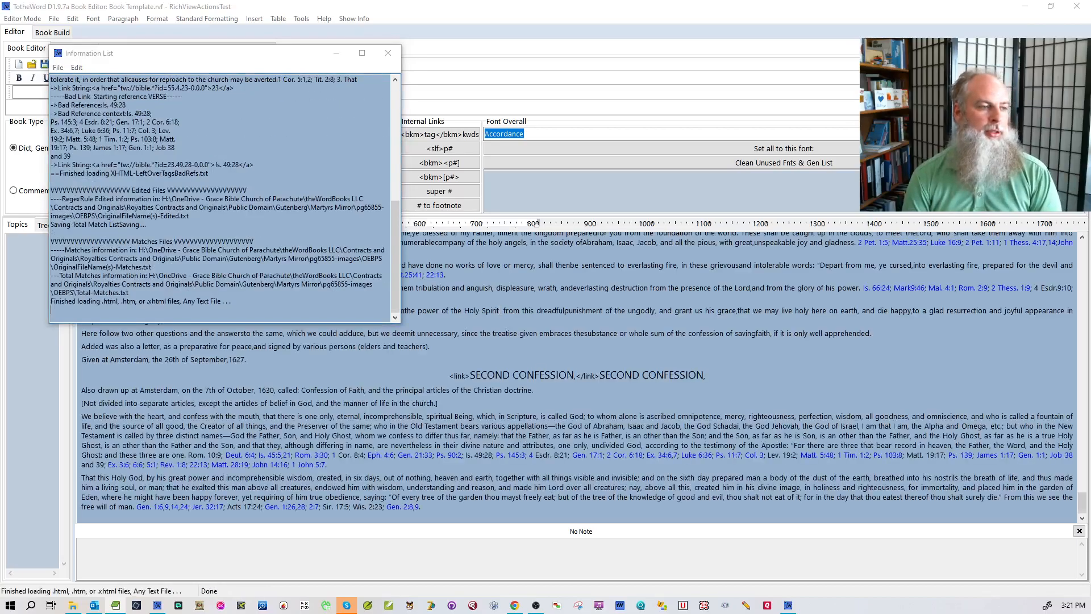
left_click(504, 466)
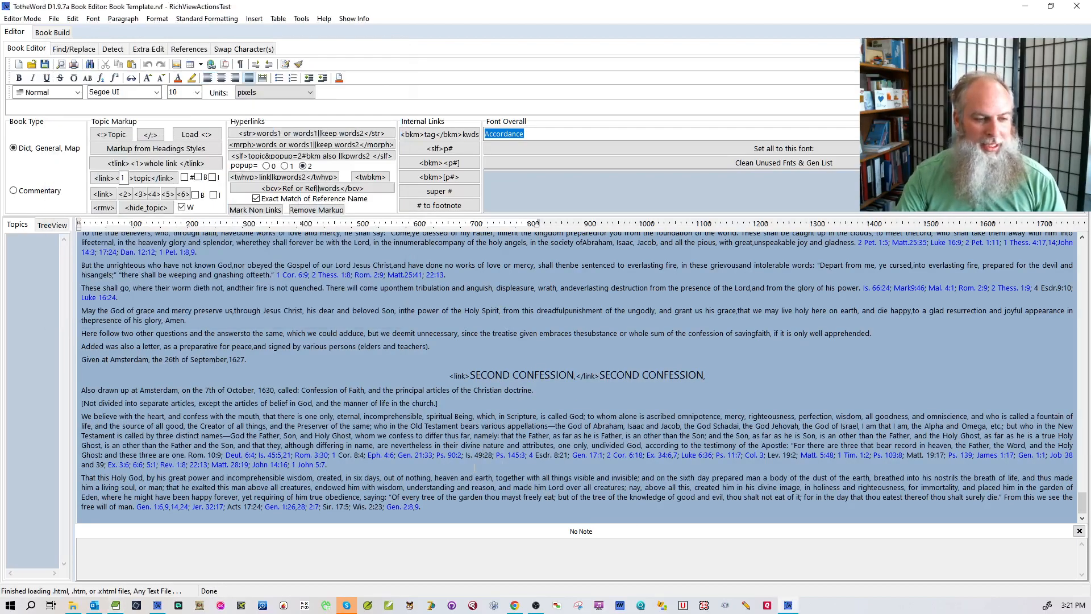
Run verse detection on the reference Is. 49:28 under the Second Confession, and close the resulting information list.
left_click_drag(465, 455, 493, 454)
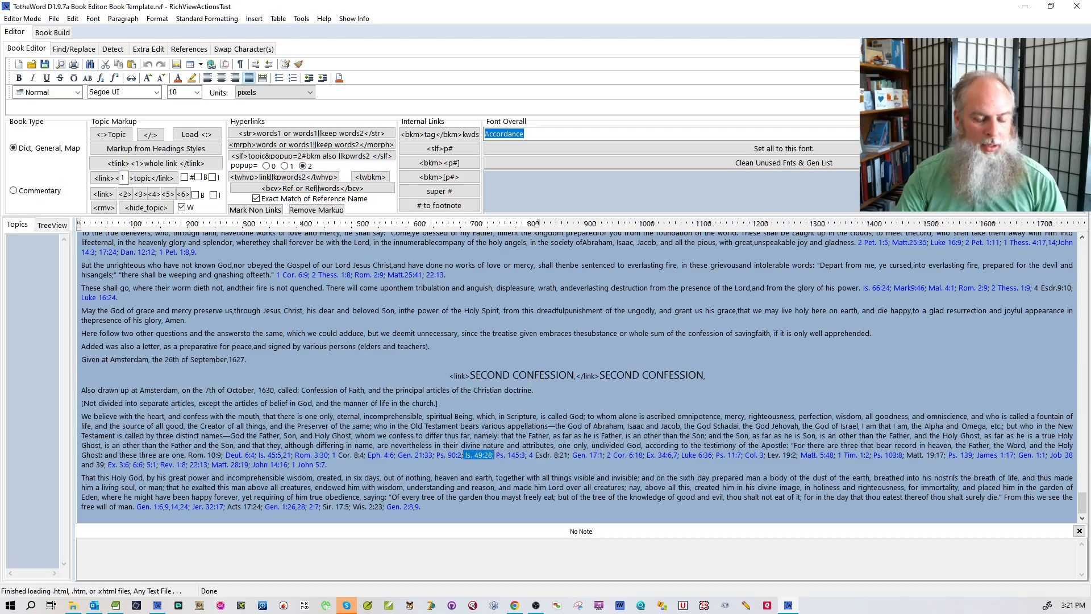
key("ctrl+d")
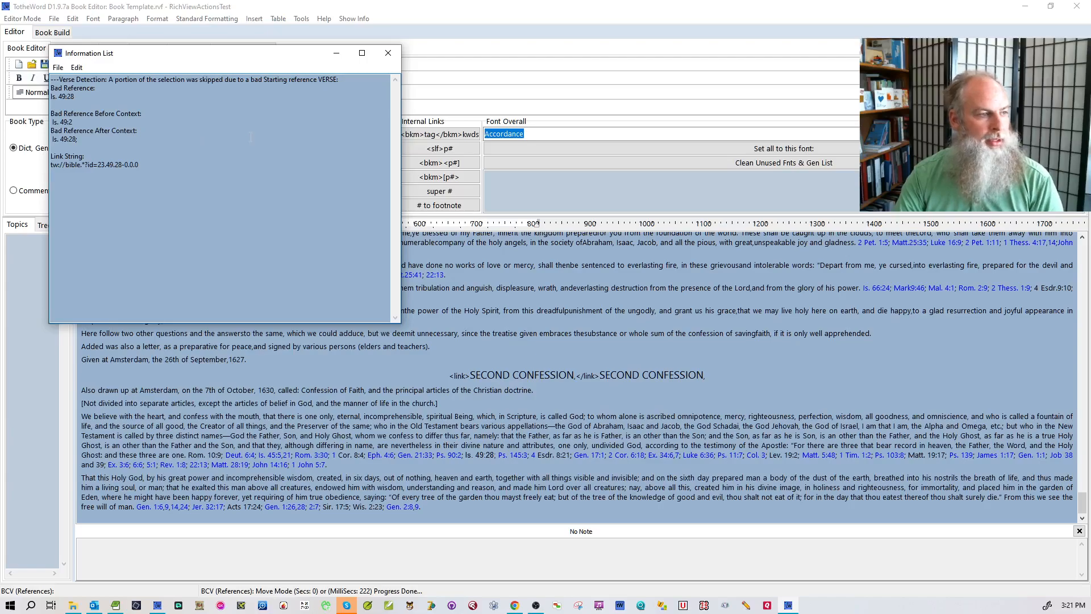
left_click(388, 53)
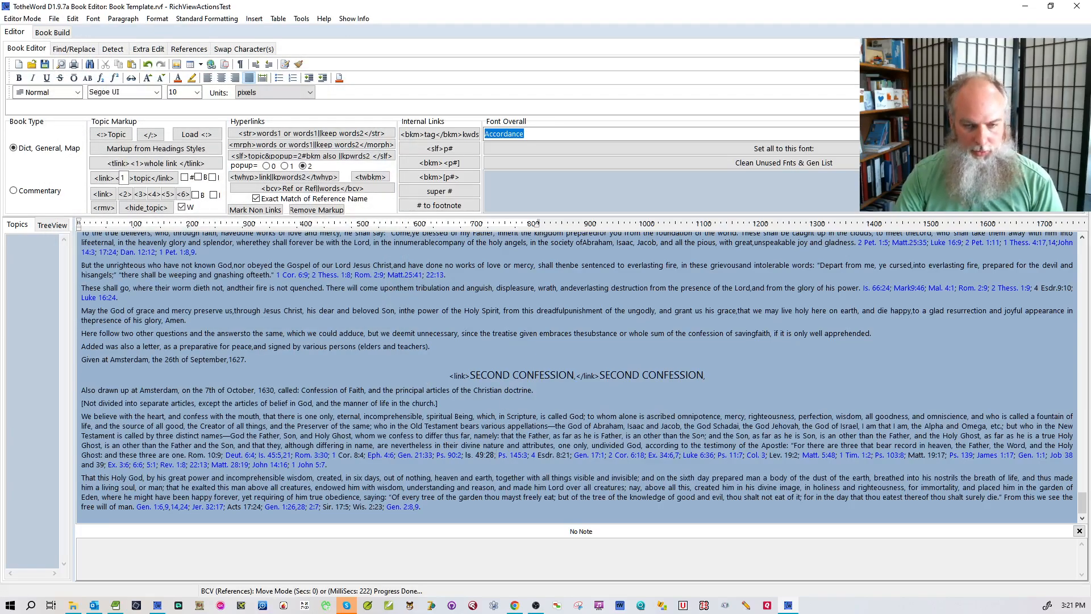
Check the word spacing and headings of the imported text, from the Second Confession back to the beginning.
scroll(702, 435, "up", 2)
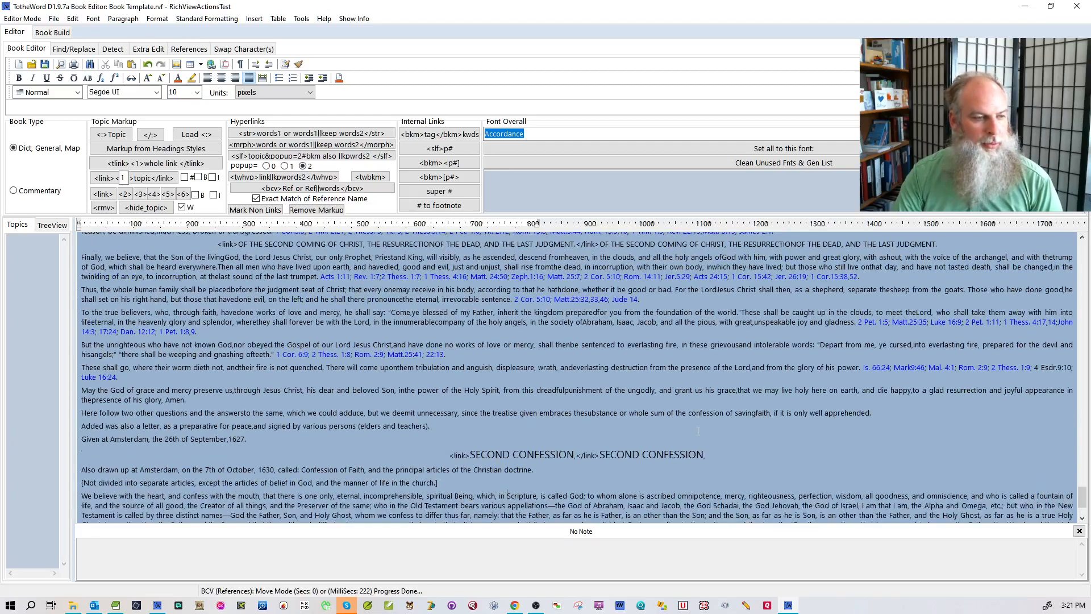
scroll(699, 432, "down", 2)
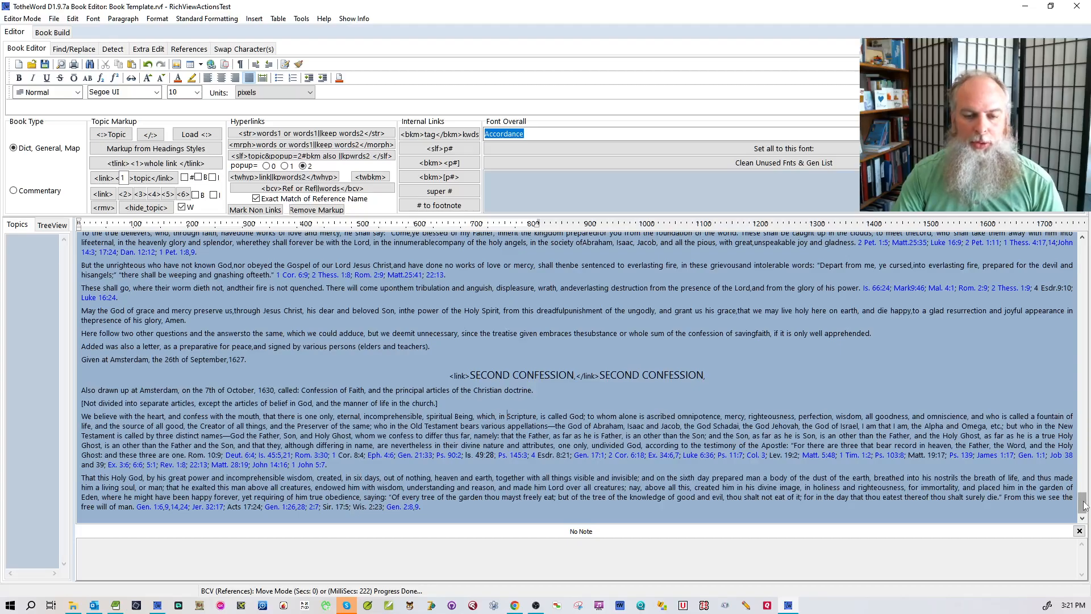
left_click_drag(1085, 508, 1057, 249)
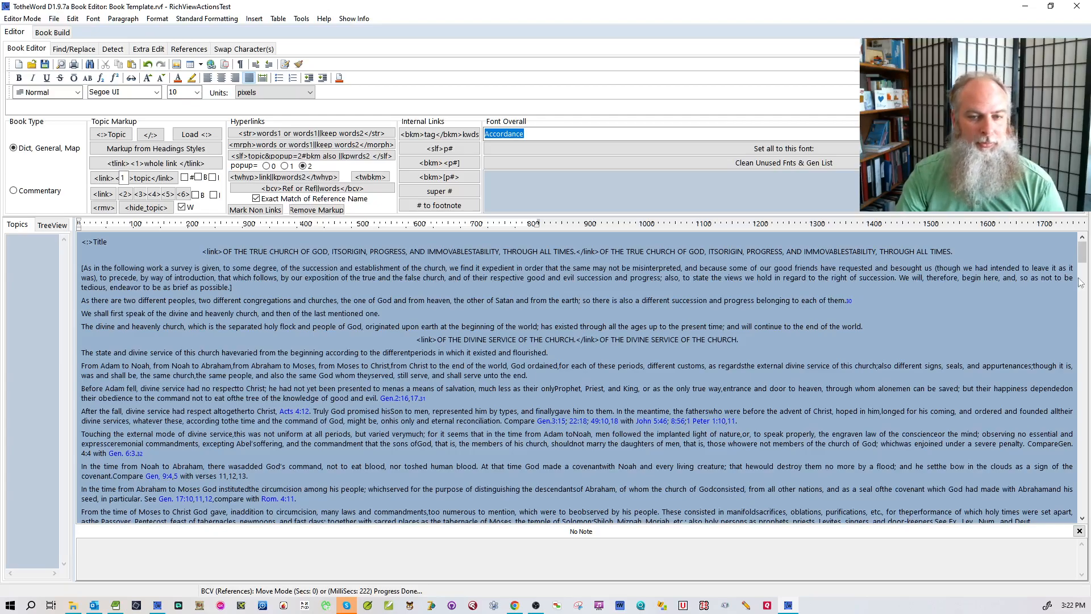
left_click_drag(1083, 263, 1086, 537)
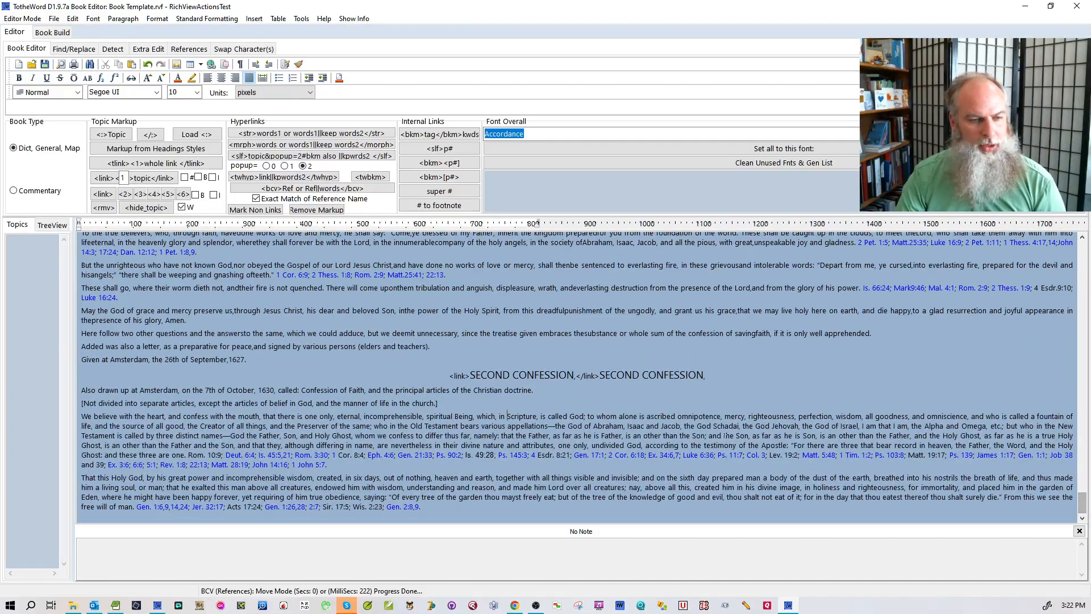
left_click(643, 375)
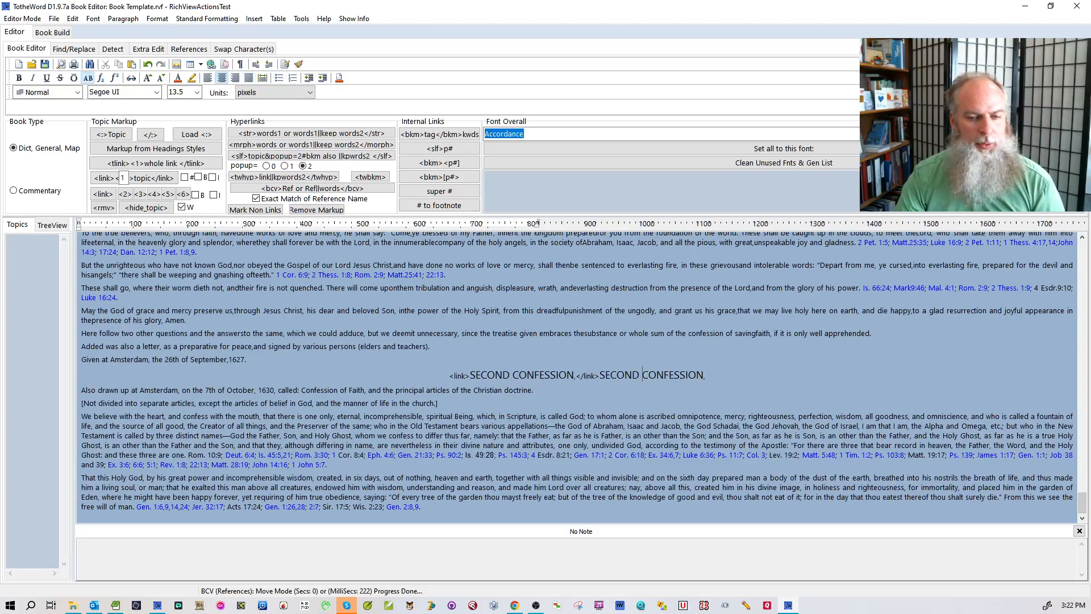
left_click_drag(1082, 502, 1085, 248)
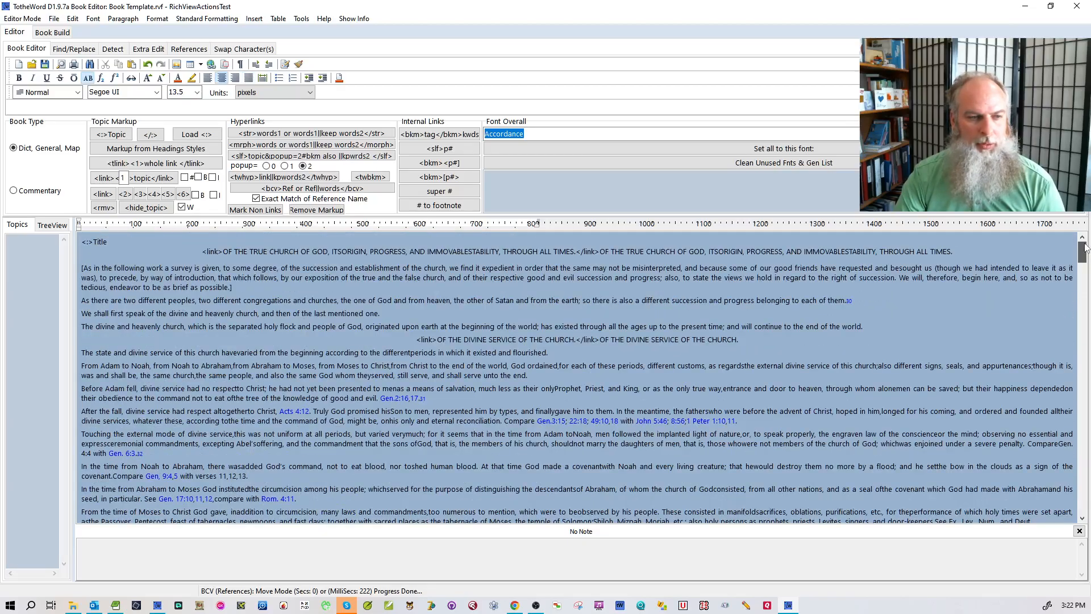
Switch to the Regex Editor and insert a [file=none] line above the h1 clean-up rule.
left_click(26, 20)
left_click(37, 57)
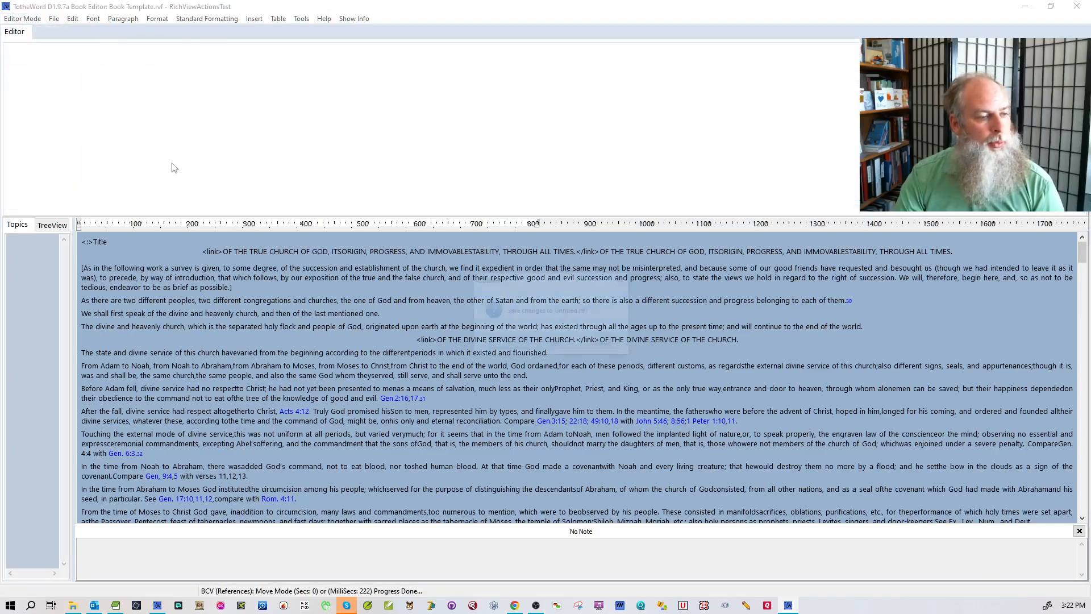
left_click(567, 342)
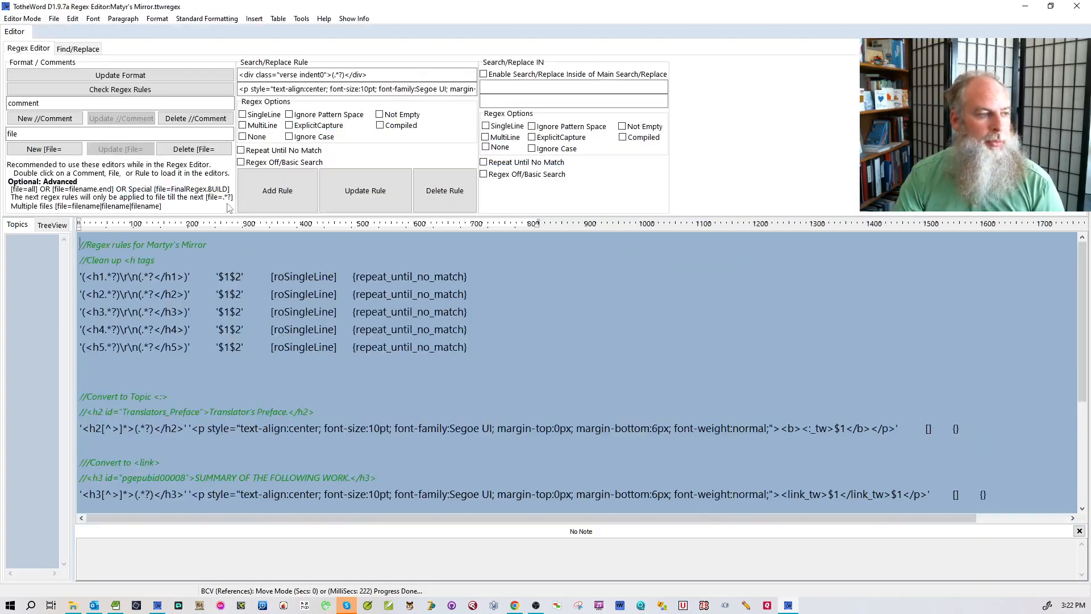
key("Return")
type("[file")
key("BackSpace")
key("BackSpace")
key("BackSpace")
key("BackSpace")
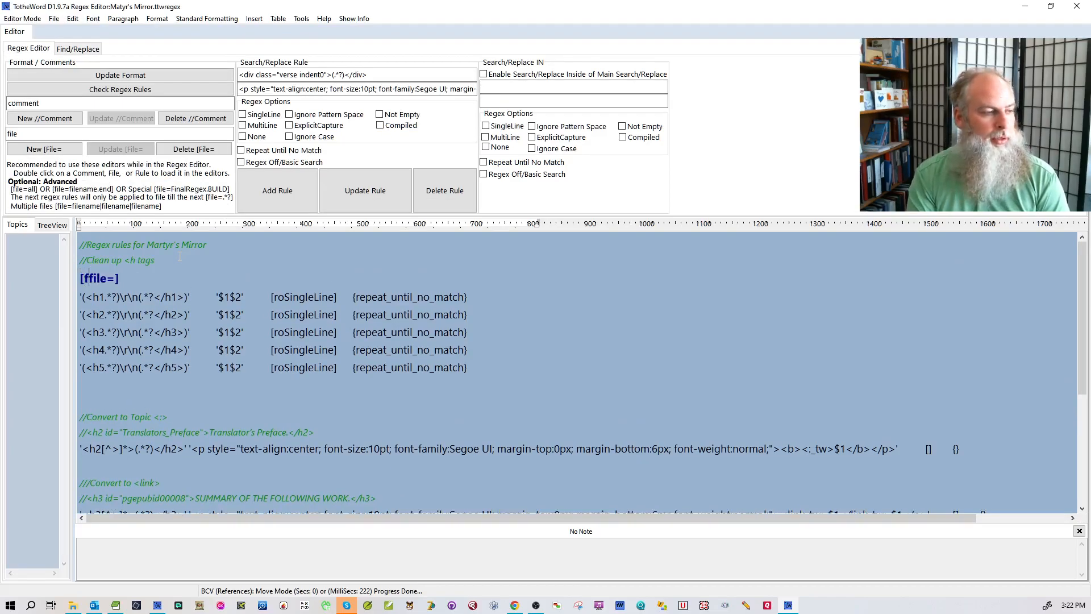
type("none")
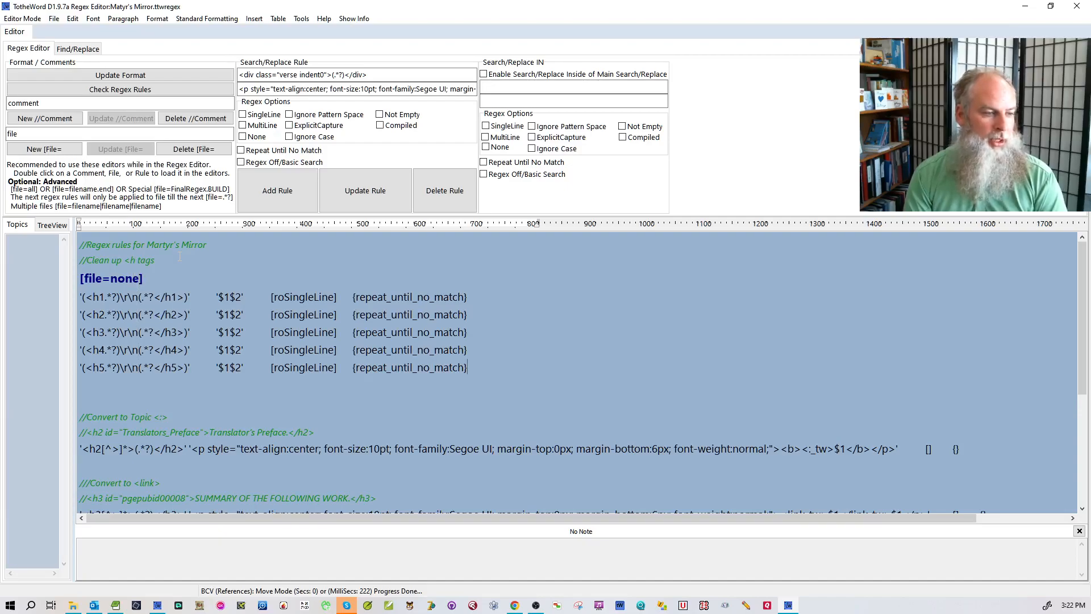
Insert a [file=all] line below the h5 clean-up rule and save the Martyr's Mirror regex file.
key("End")
key("Return")
type("[file=")
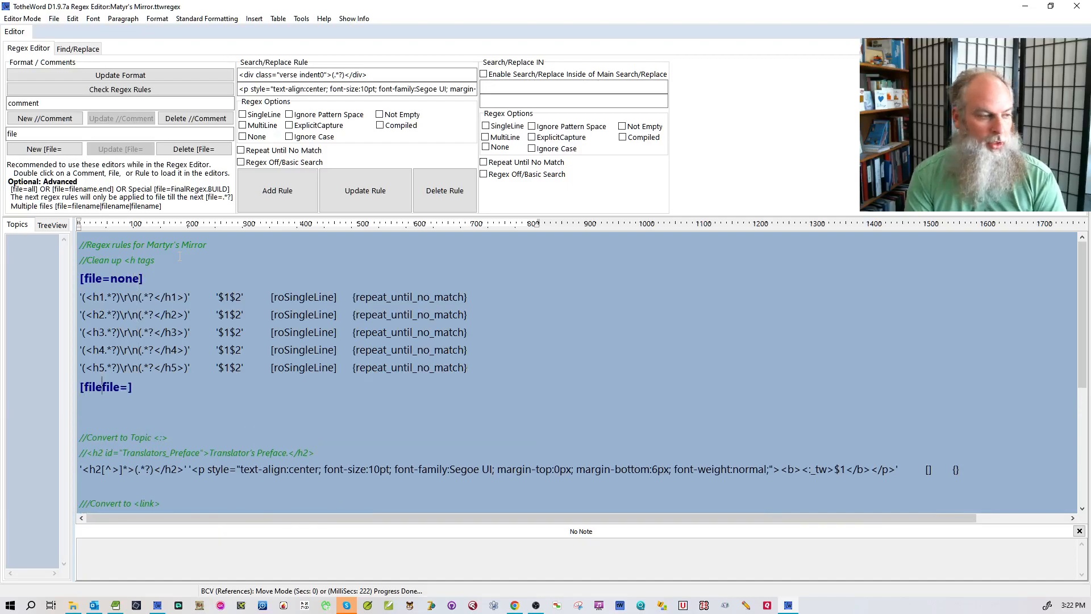
key("BackSpace")
key("BackSpace")
key("BackSpace")
key("BackSpace")
key("BackSpace")
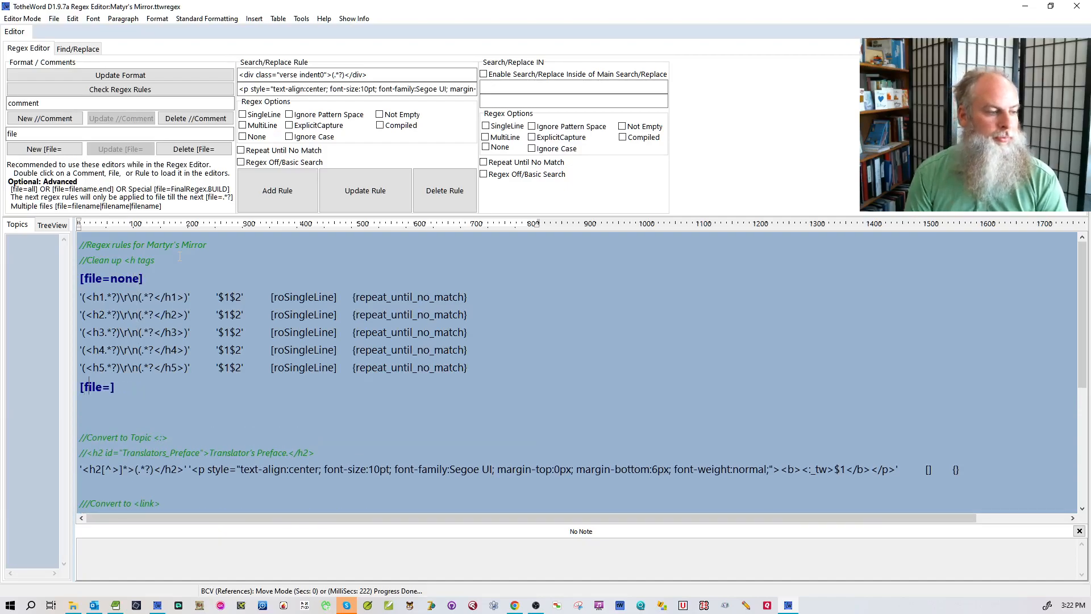
type("all")
key("ctrl+s")
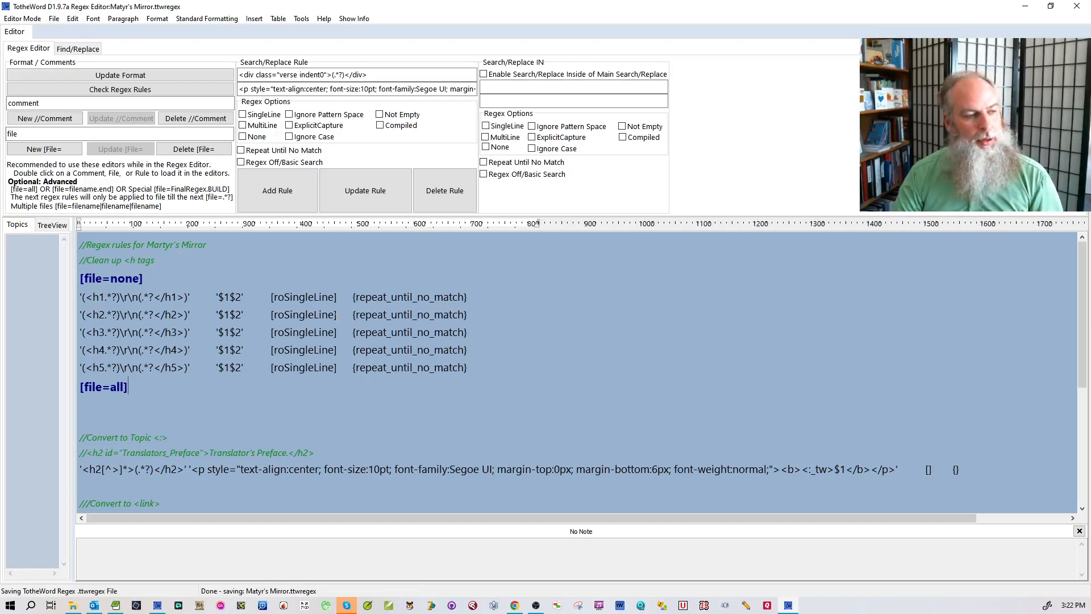
left_click(22, 18)
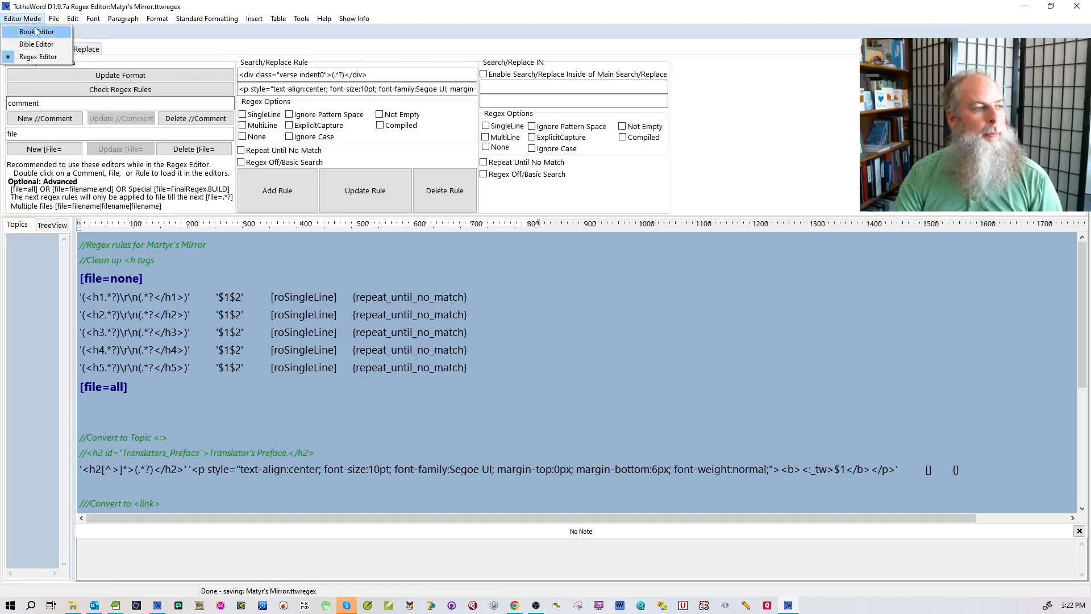
left_click(36, 31)
left_click(555, 344)
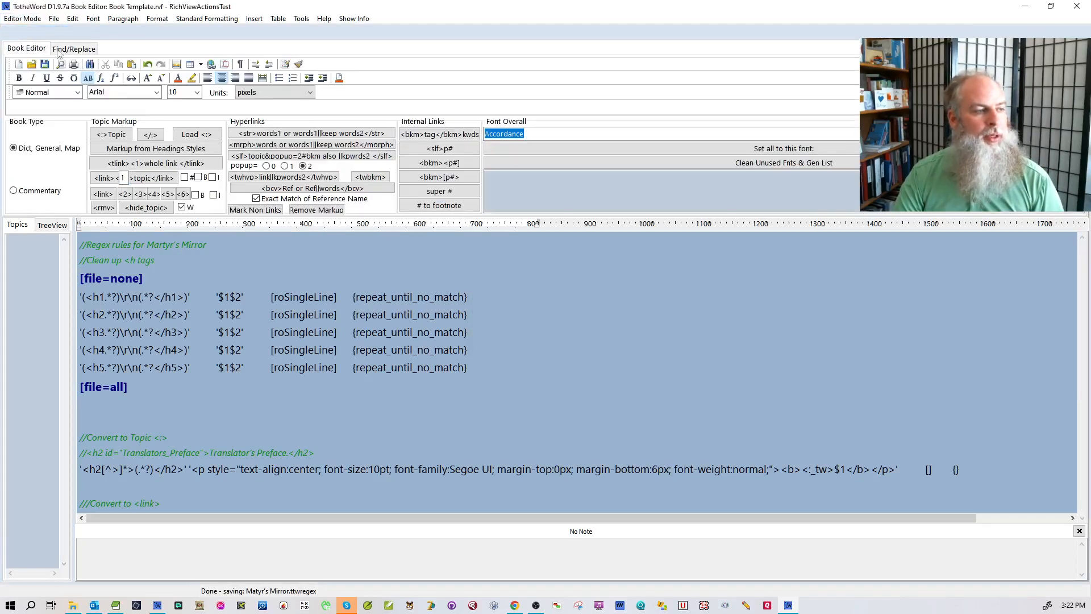
left_click(54, 18)
mouse_move(79, 45)
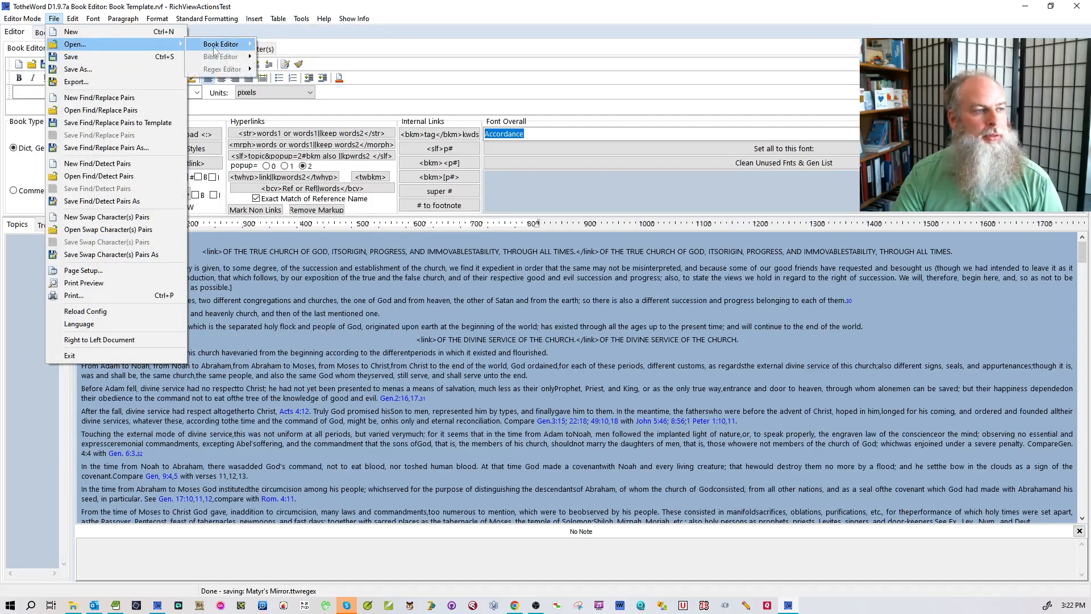
mouse_move(216, 45)
left_click(364, 267)
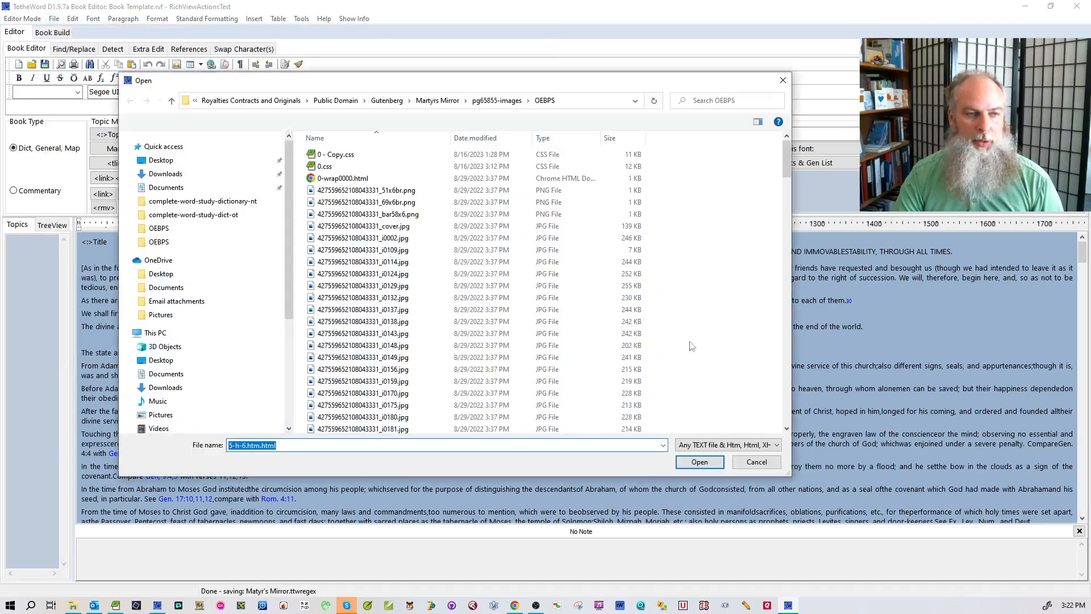
scroll(364, 254, "down", 20)
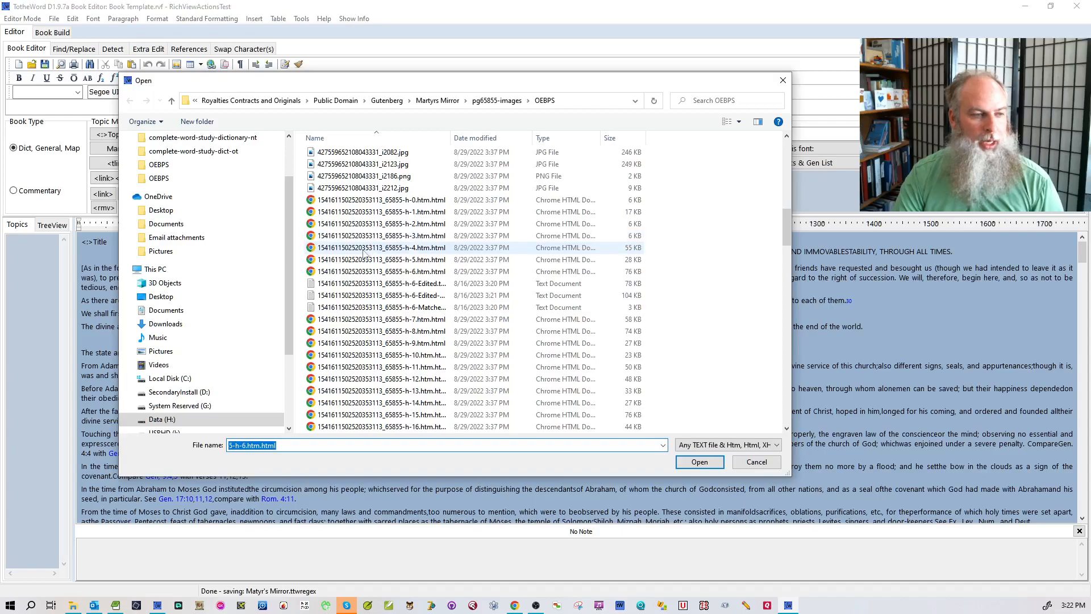
double_click(361, 268)
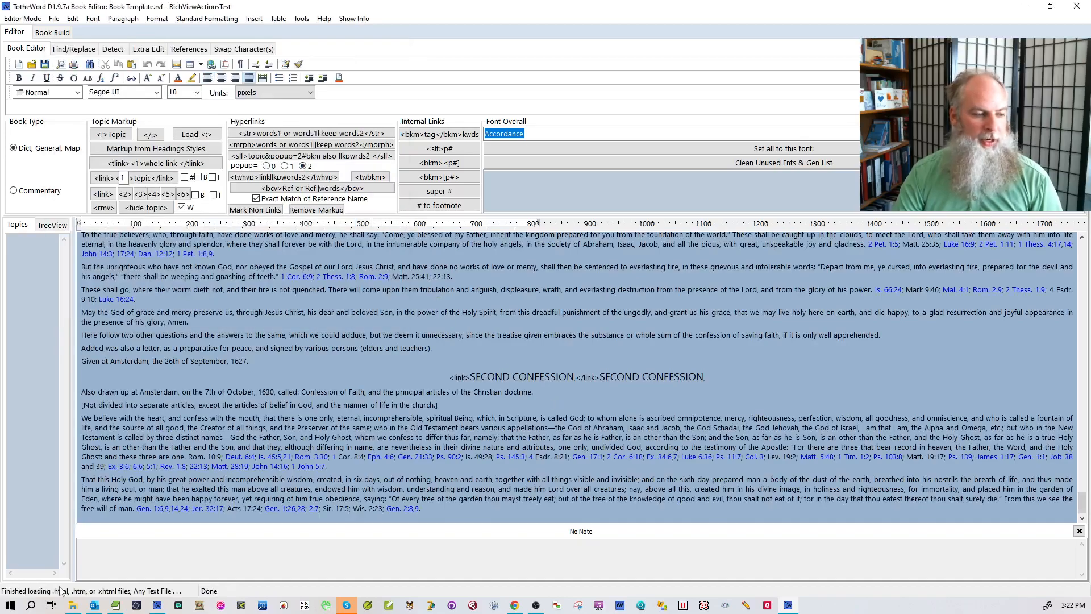
left_click(66, 609)
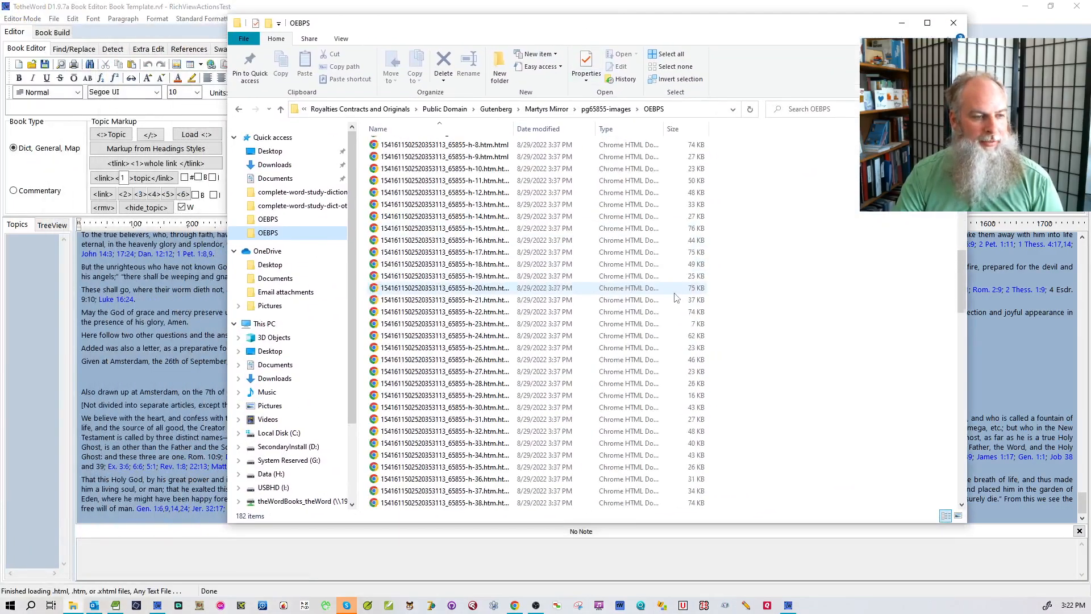
scroll(676, 296, "down", 3)
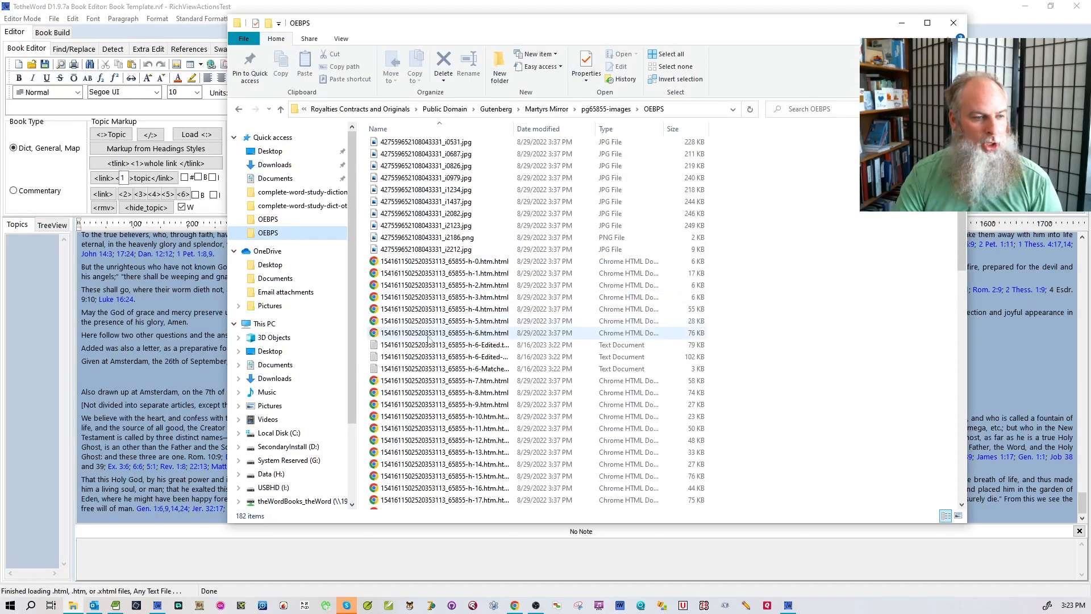
left_click(432, 344)
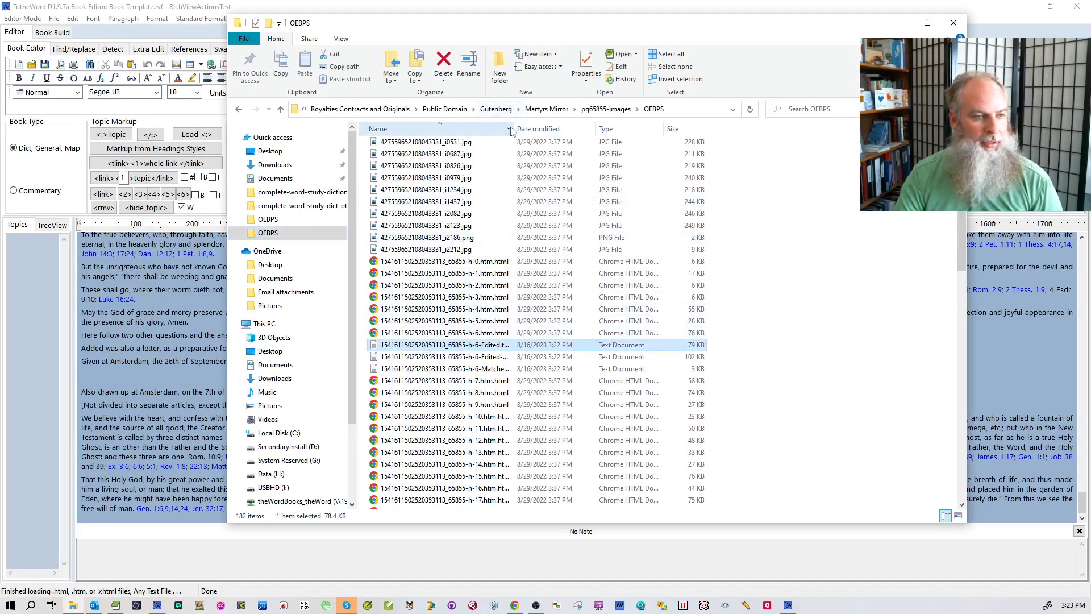
left_click_drag(515, 129, 589, 129)
double_click(503, 345)
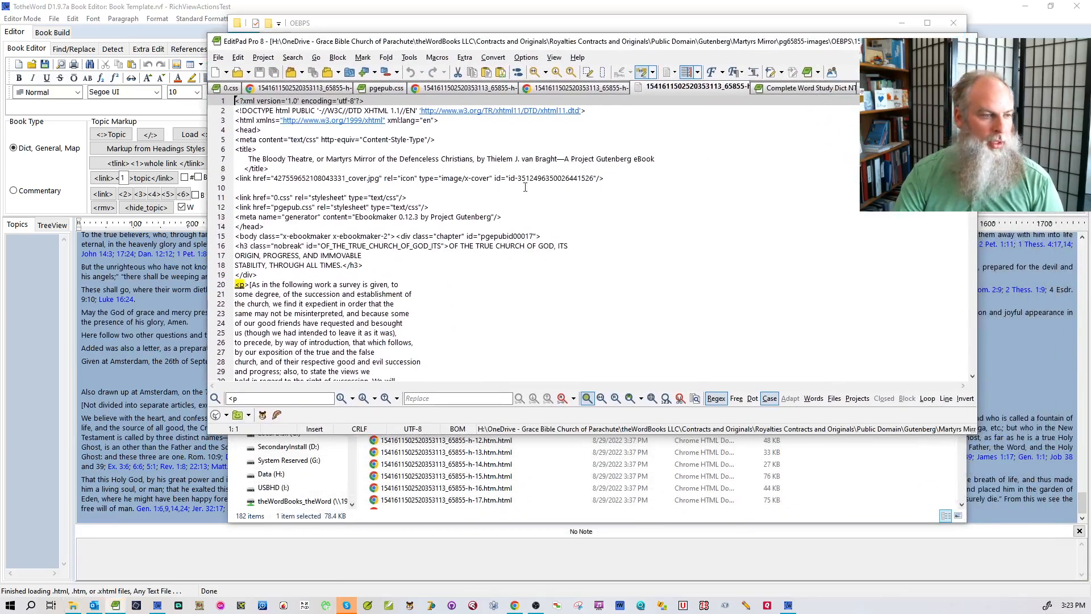
Examine the multi-line h3 heading and the converted OF THE DIVINE SERVICE OF THE CHURCH heading in the edited file.
left_click(369, 265)
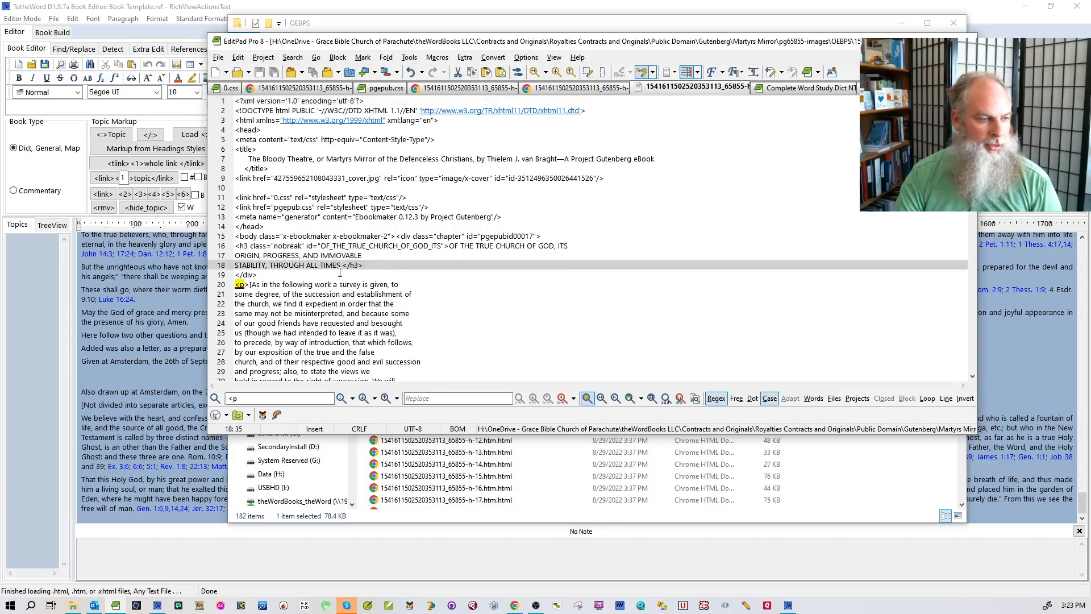
scroll(358, 316, "down", 1)
scroll(358, 315, "down", 6)
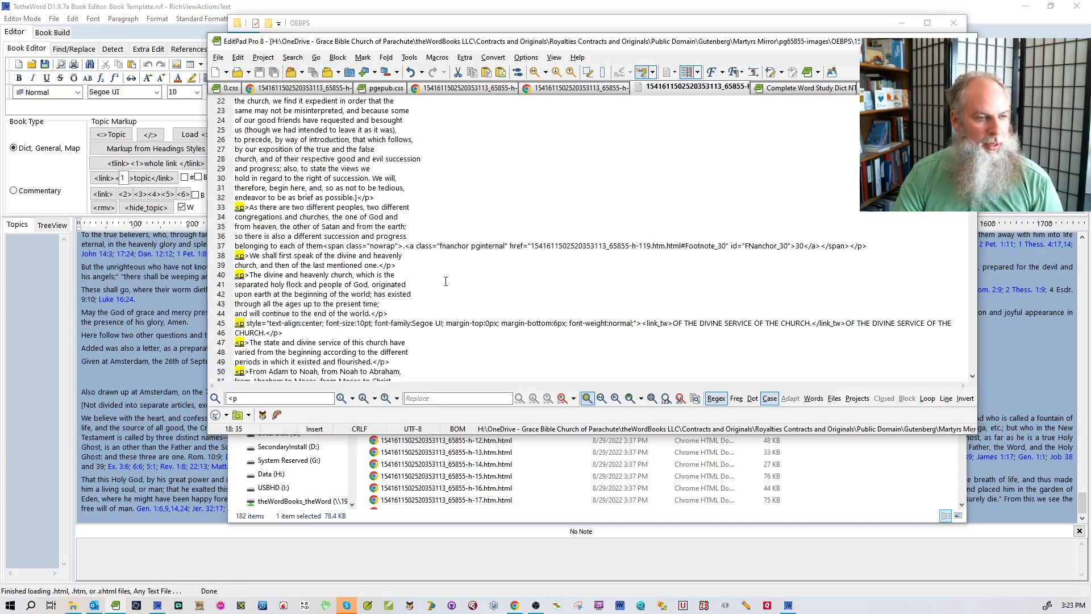
scroll(431, 294, "down", 2)
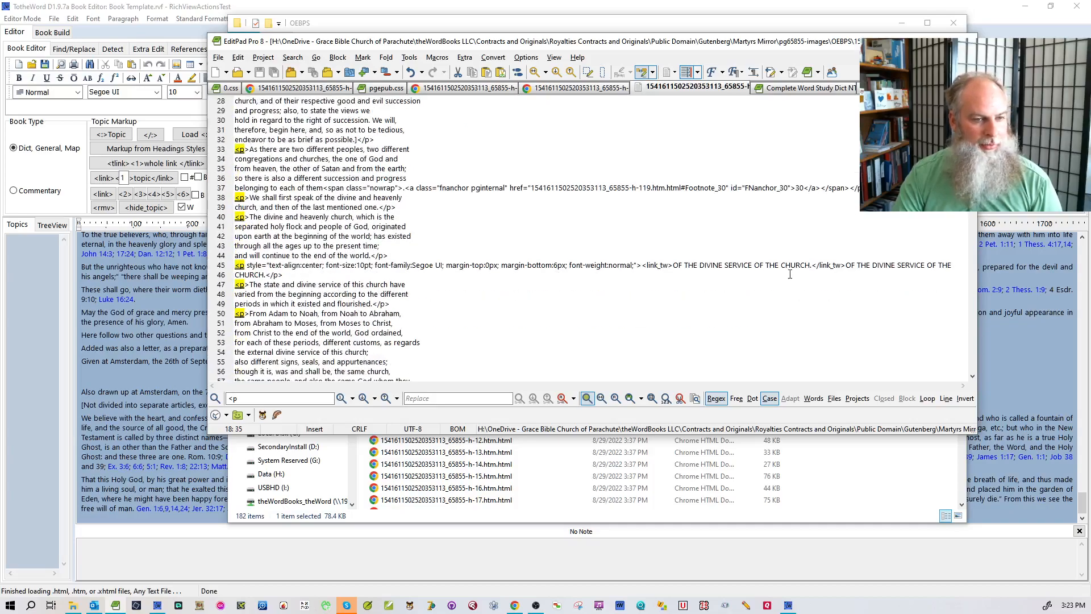
left_click(658, 264)
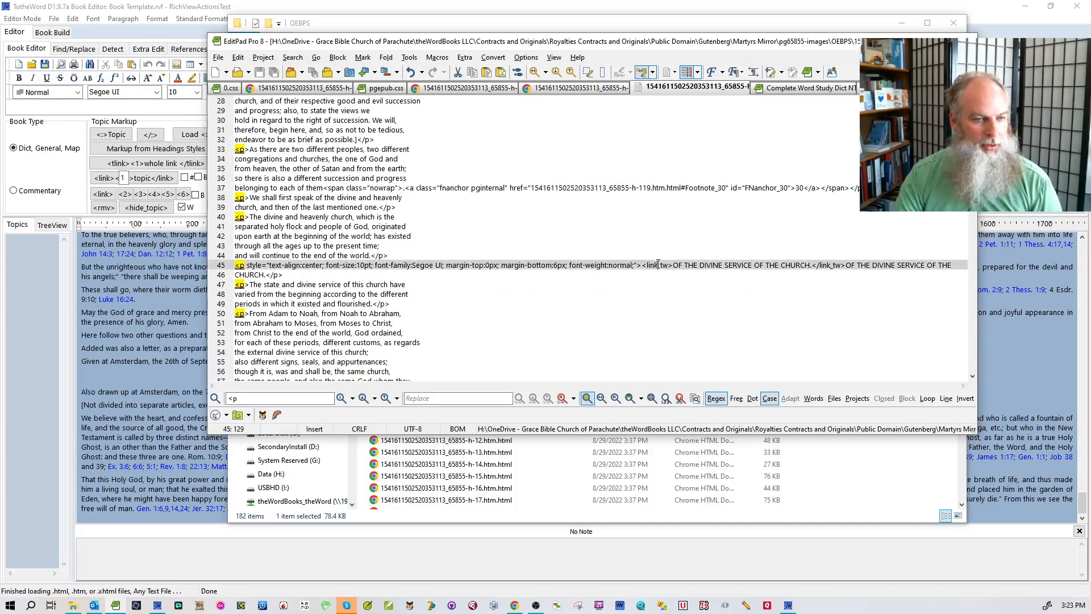
key("Down")
key("Down")
key("Down")
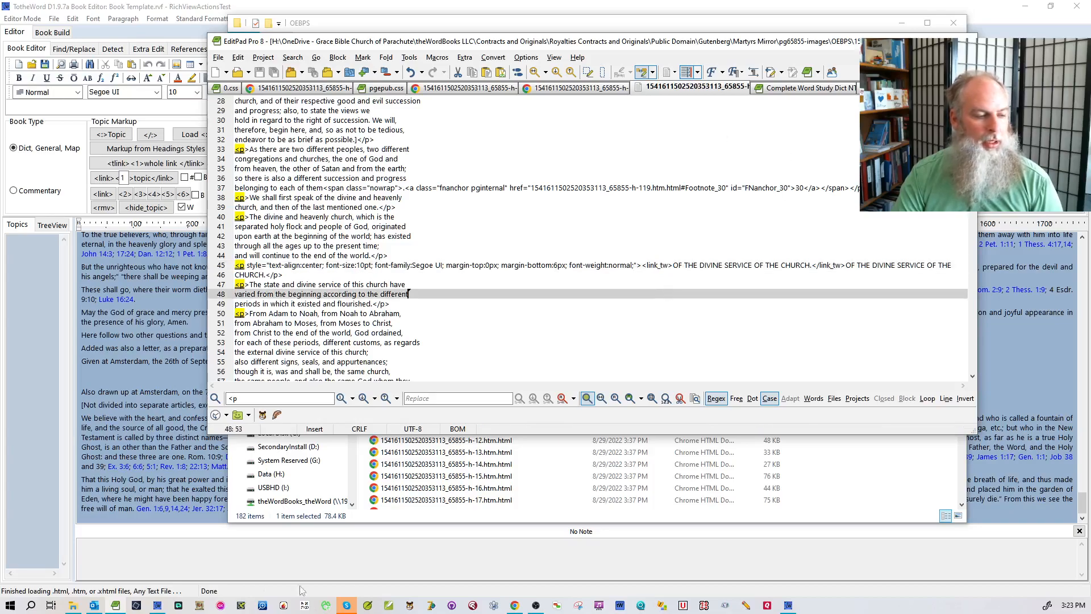
left_click(488, 476)
double_click(492, 356)
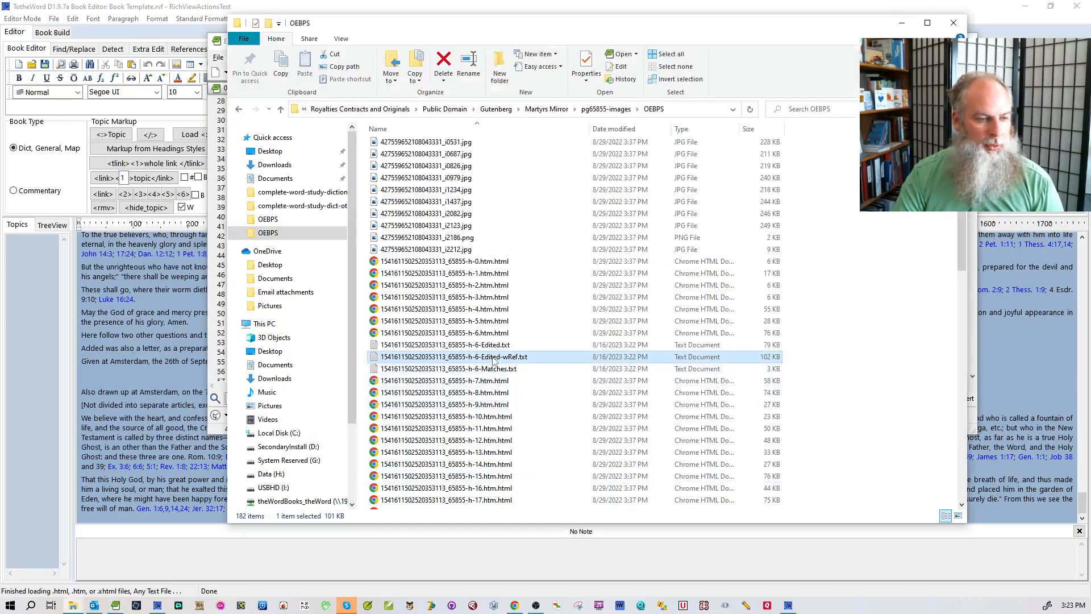
scroll(535, 300, "down", 12)
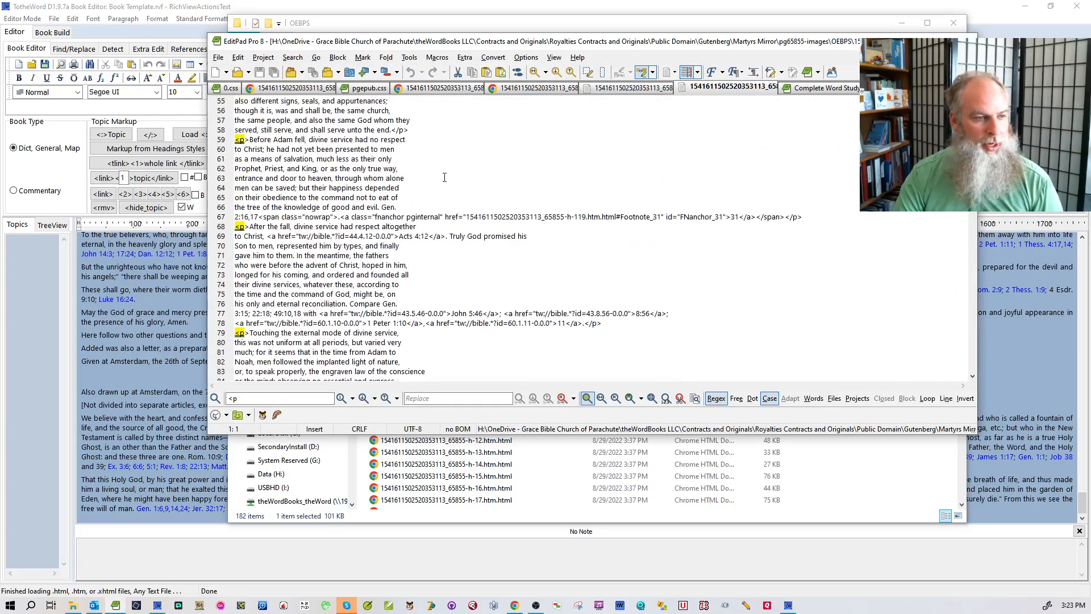
left_click_drag(266, 236, 445, 237)
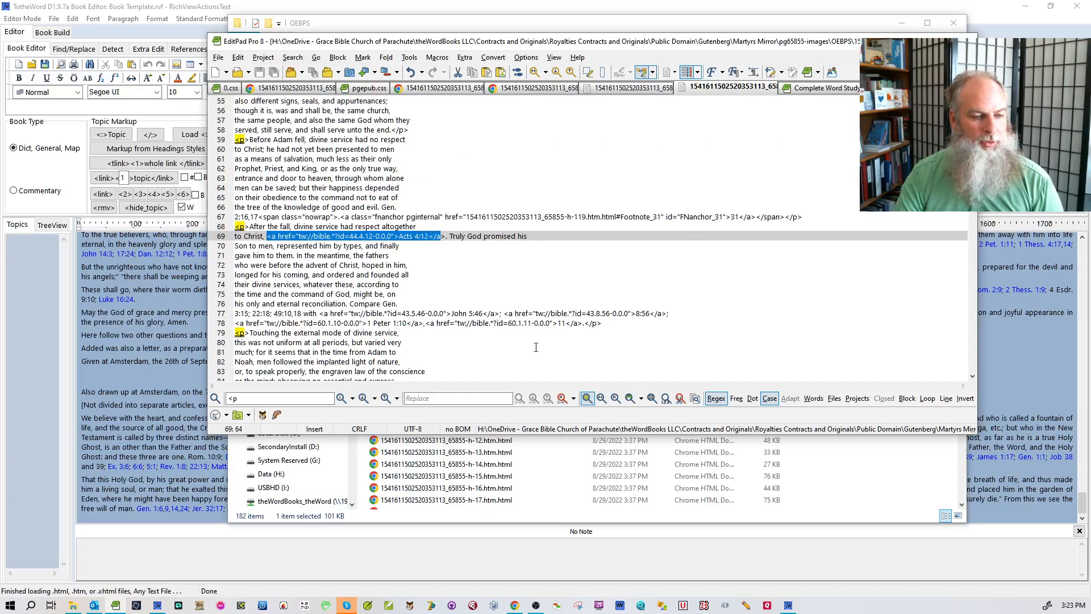
left_click(921, 477)
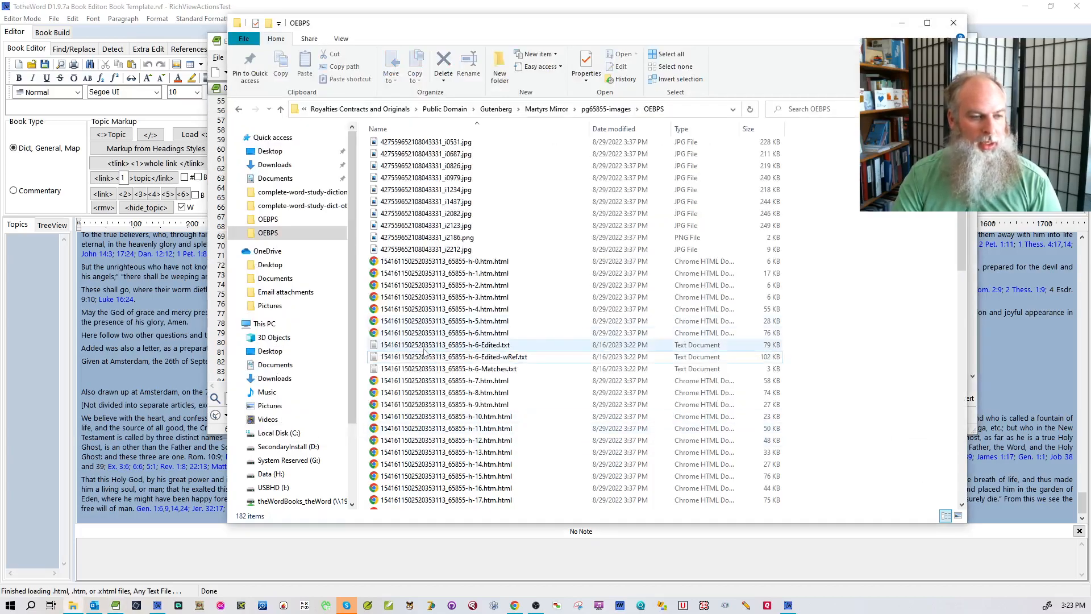
double_click(435, 369)
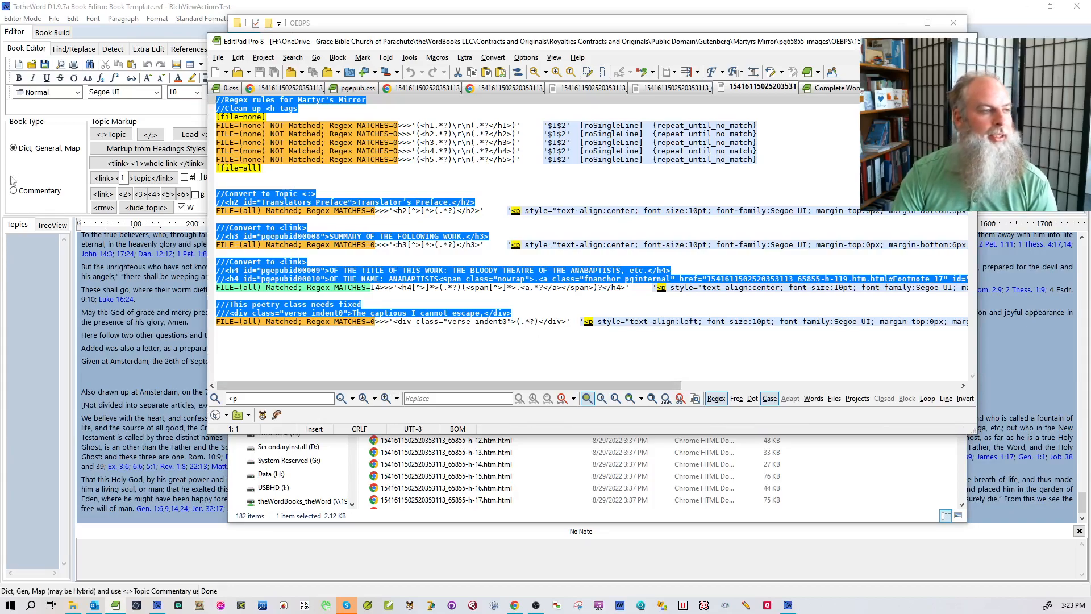
left_click(357, 159)
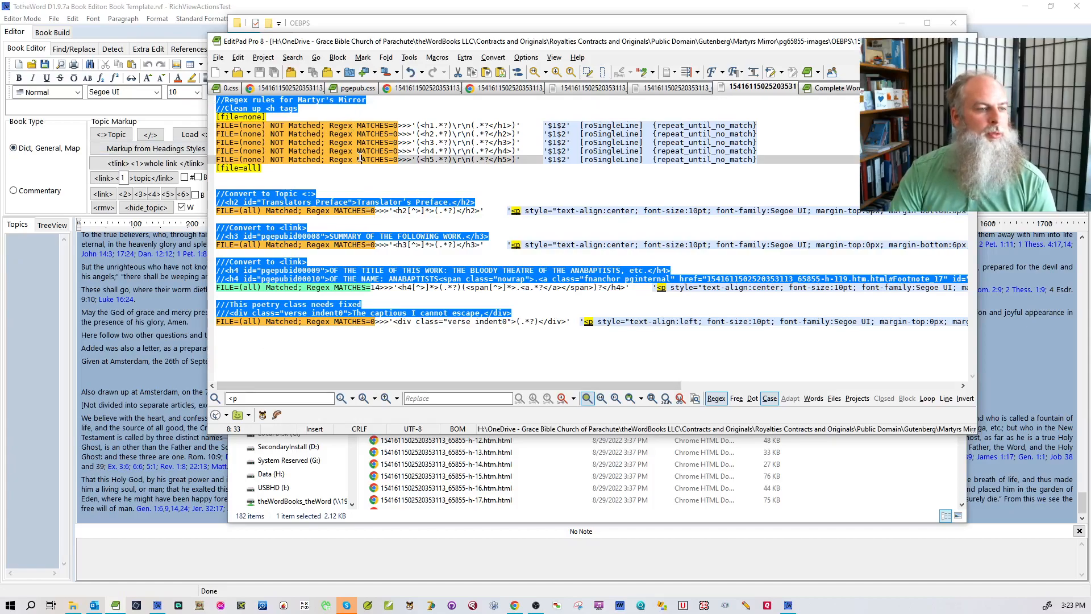
Comment out the [file=none] line above the h1–h5 clean-up rules in the Regex Editor and save Matyr's Mirror.ttwregex.
left_click(54, 19)
mouse_move(76, 44)
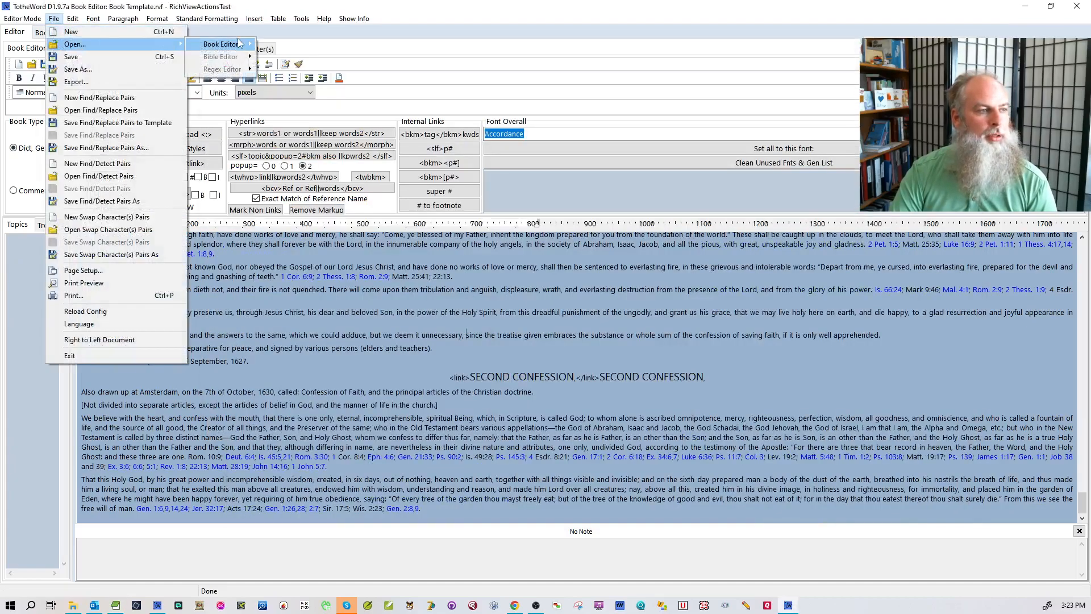
mouse_move(222, 44)
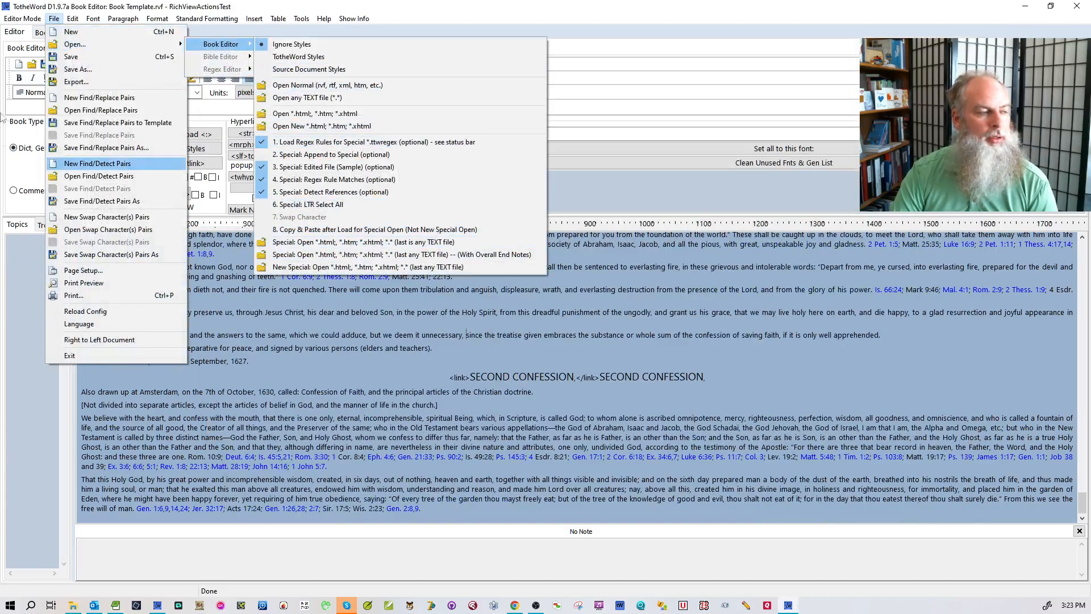
mouse_move(31, 20)
left_click(35, 57)
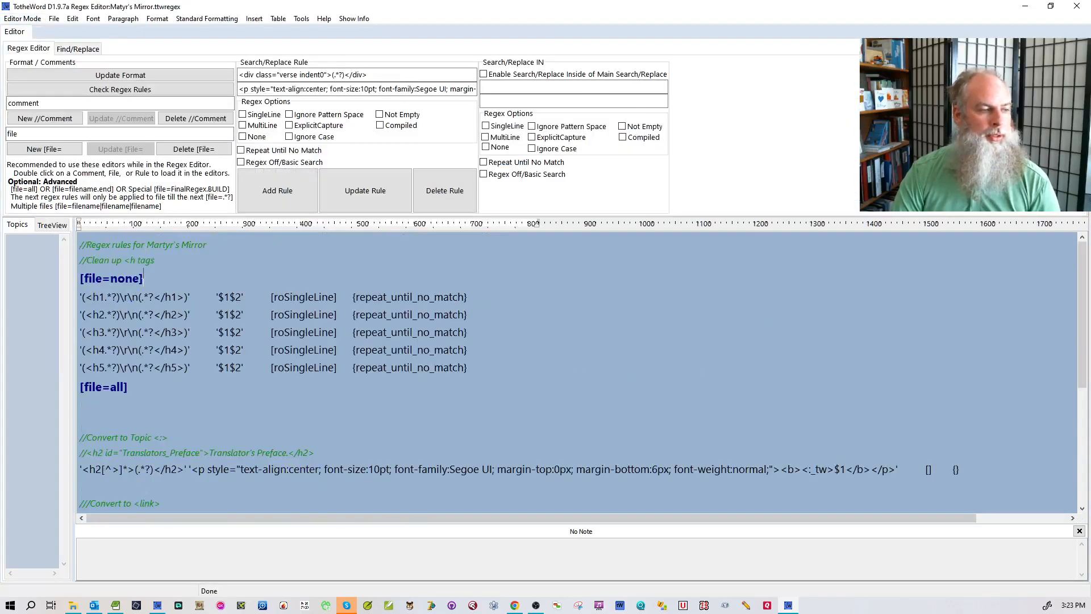
type("//")
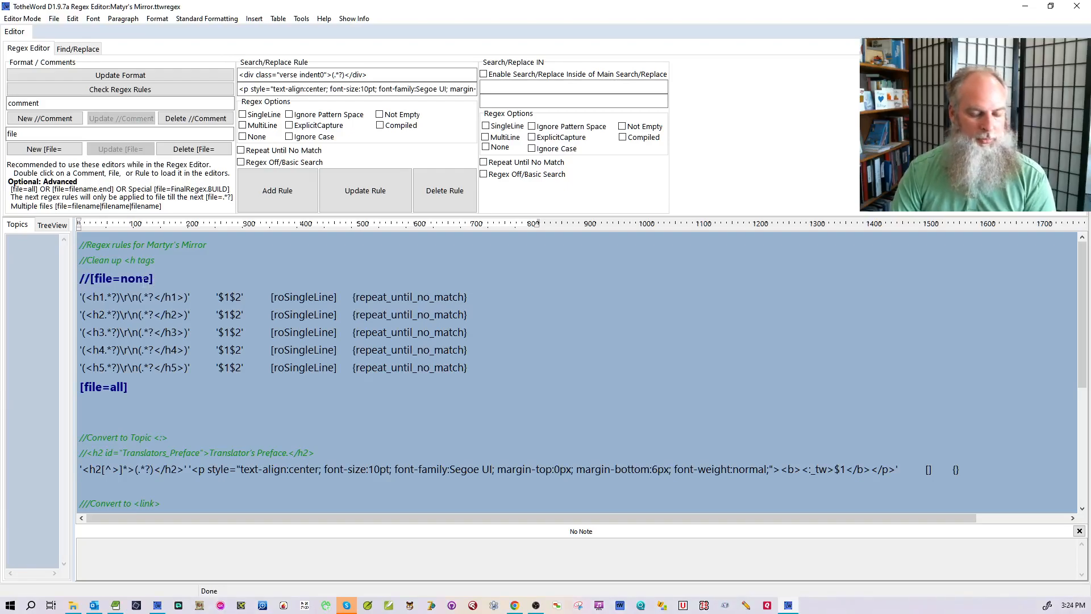
key("ctrl+s")
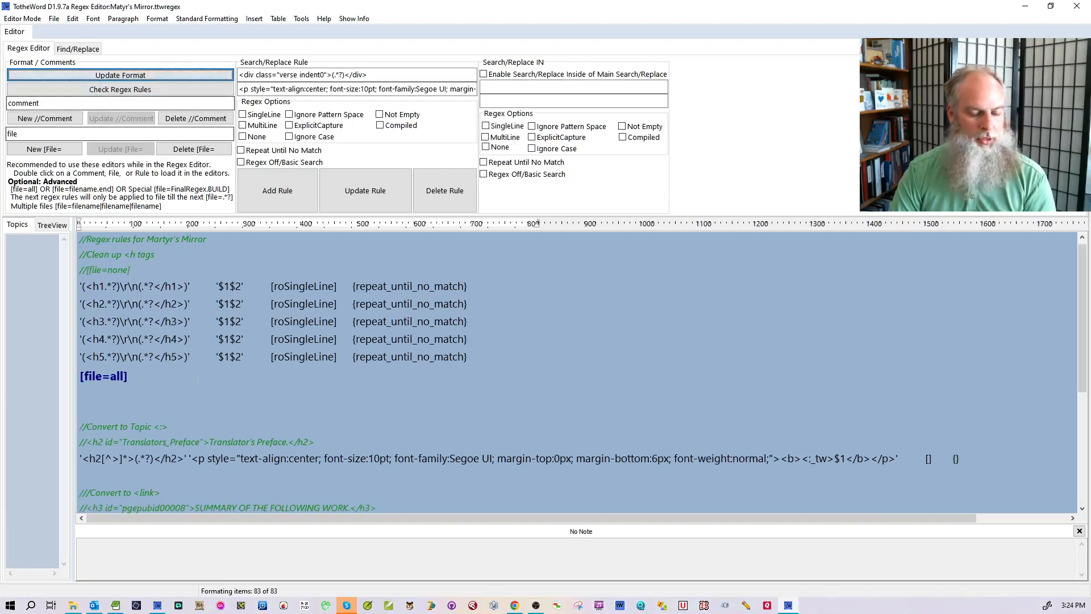
left_click(22, 19)
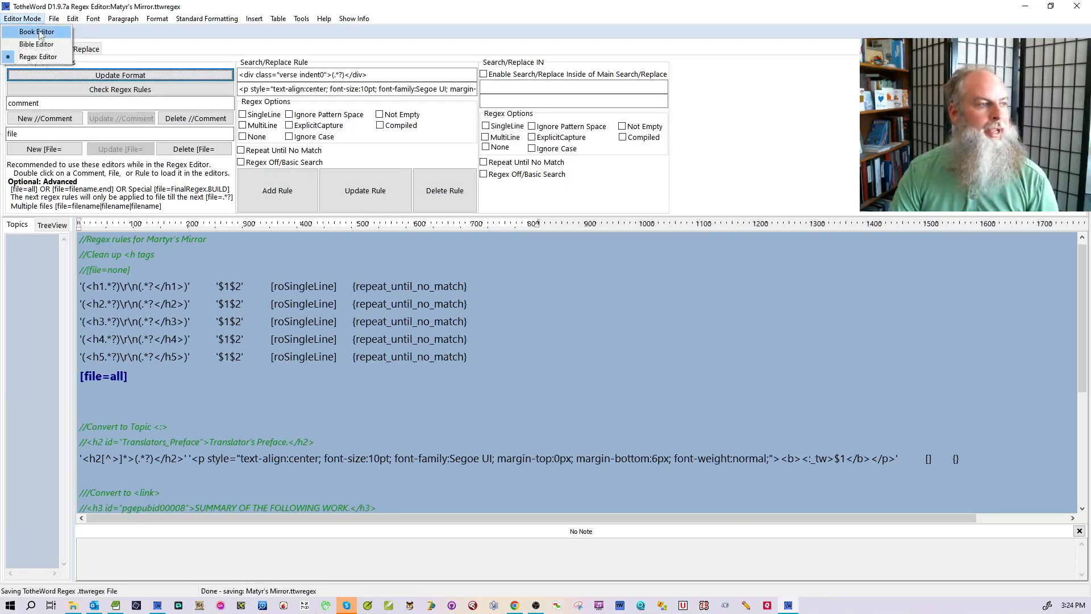
left_click(41, 32)
left_click(554, 345)
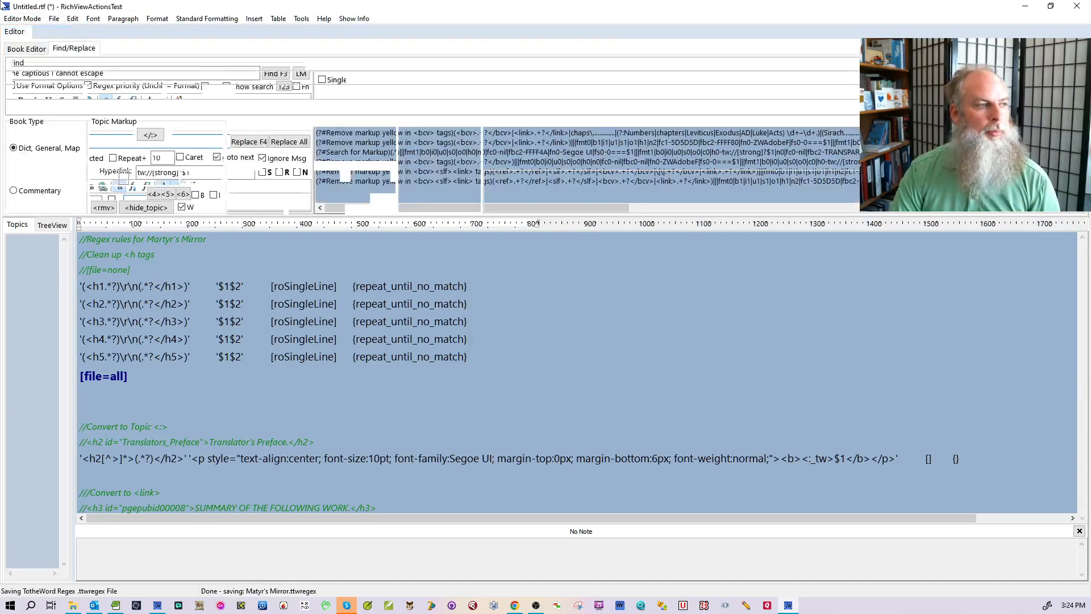
left_click(54, 19)
mouse_move(74, 45)
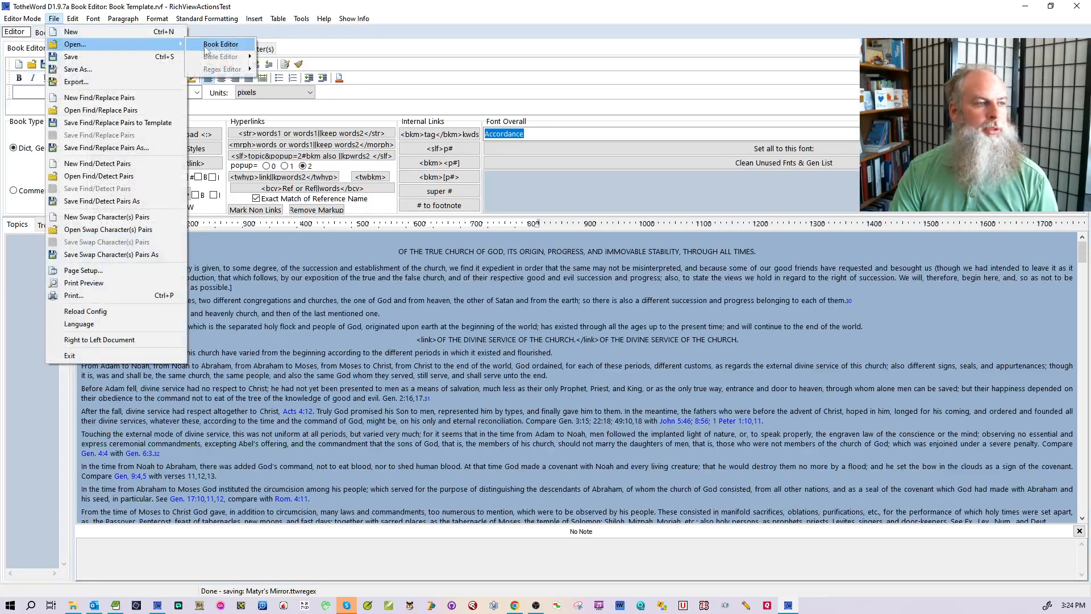
mouse_move(221, 45)
left_click(318, 266)
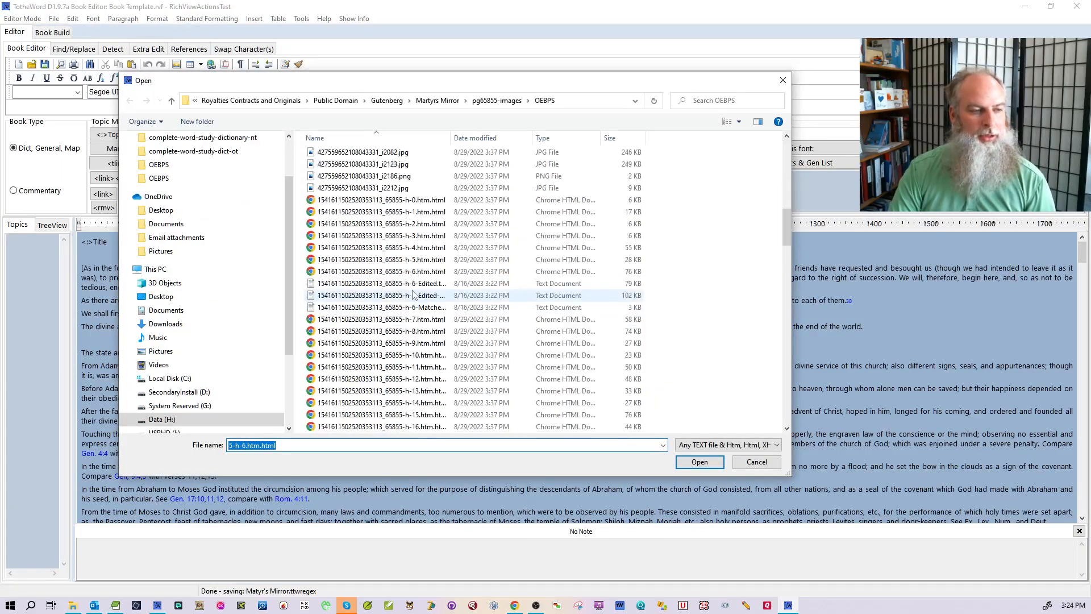
double_click(419, 272)
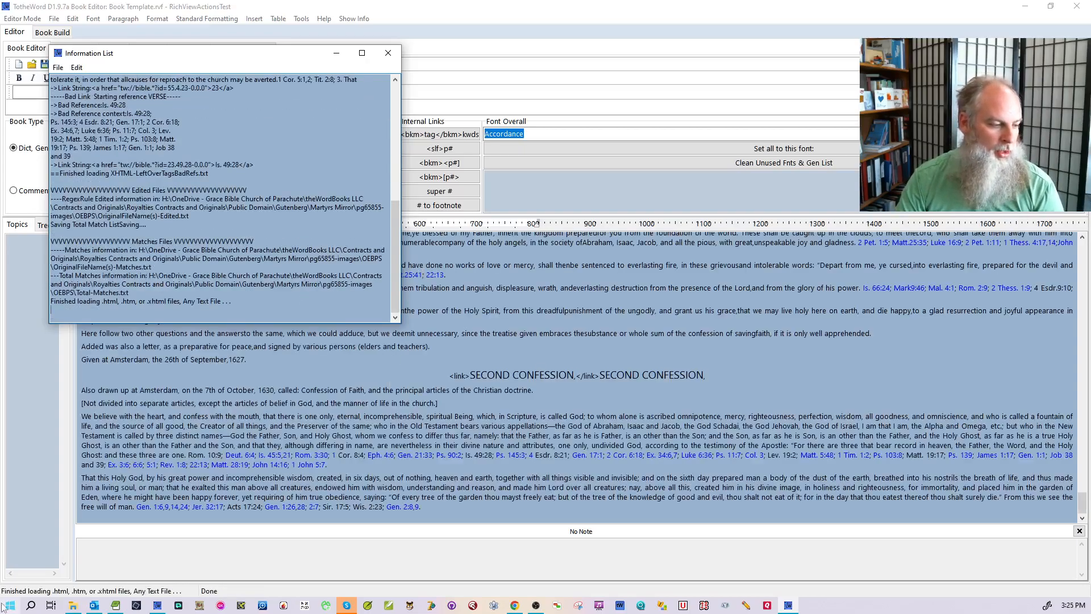
left_click(73, 605)
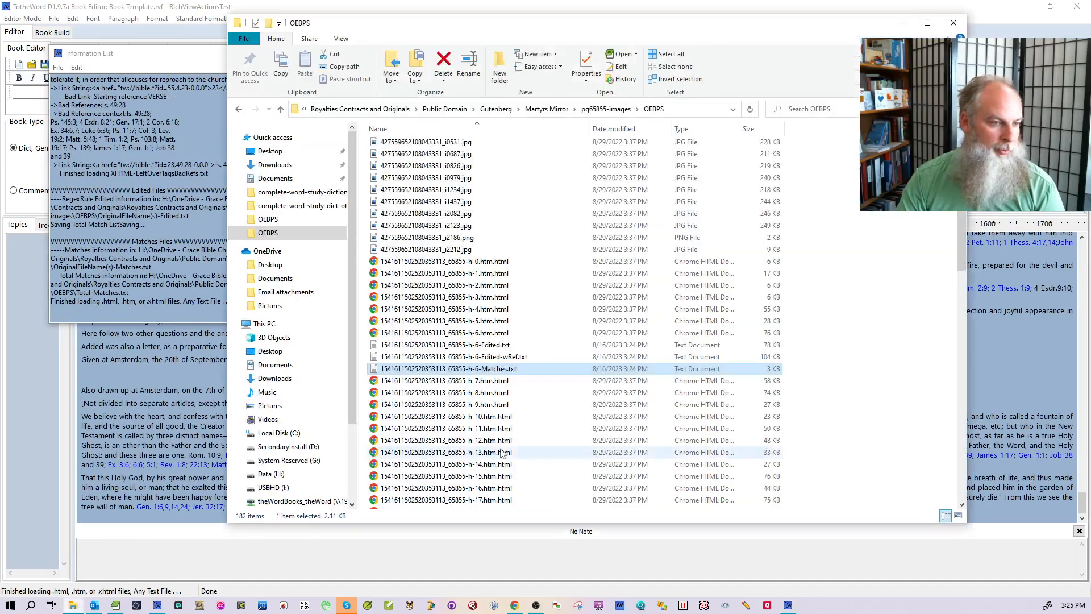
double_click(501, 370)
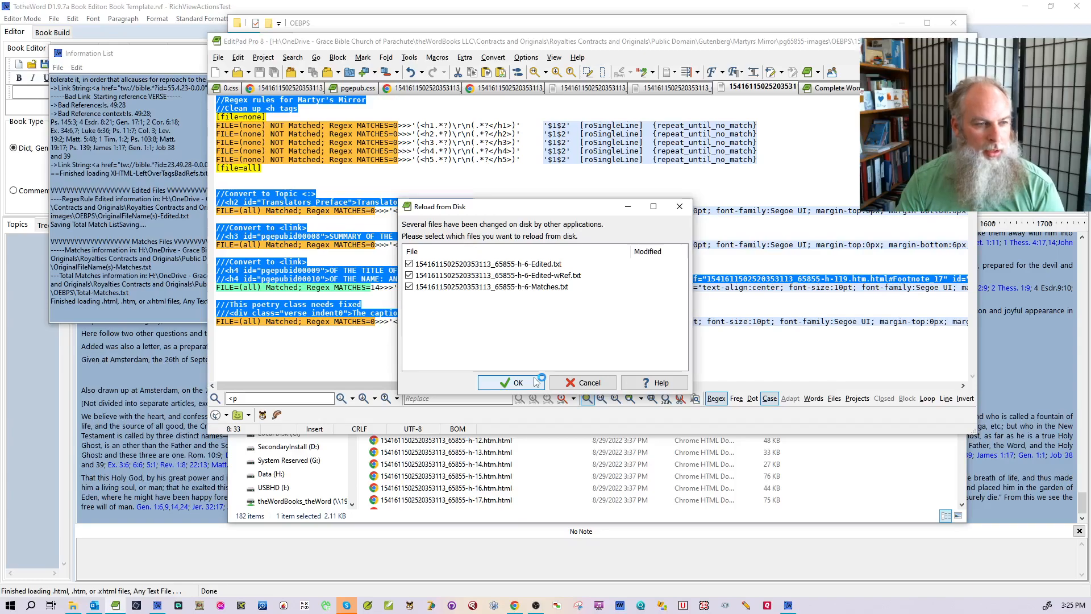
left_click(536, 382)
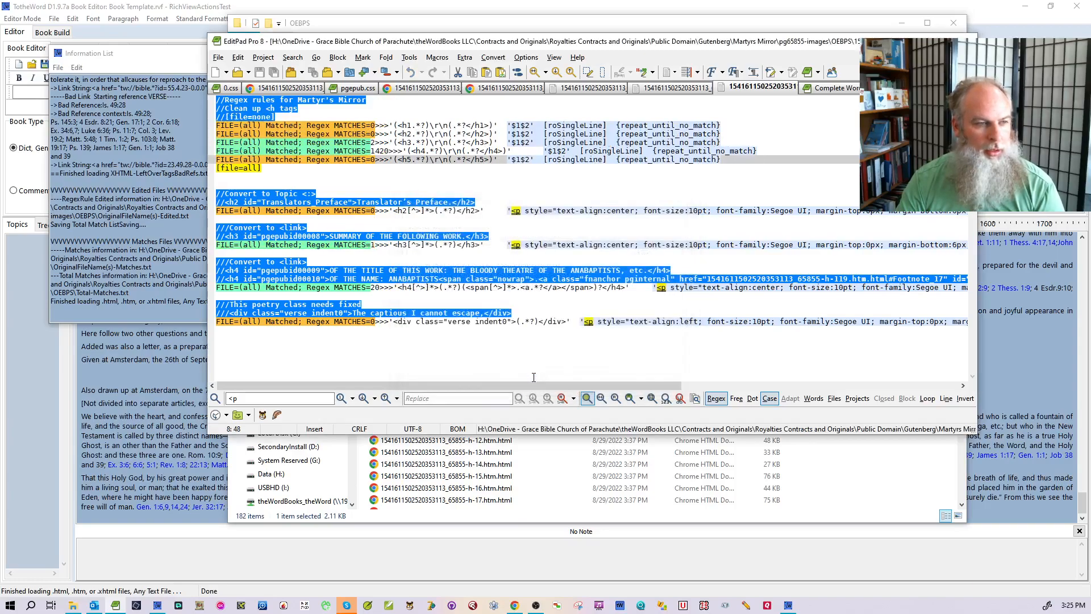
left_click(376, 144)
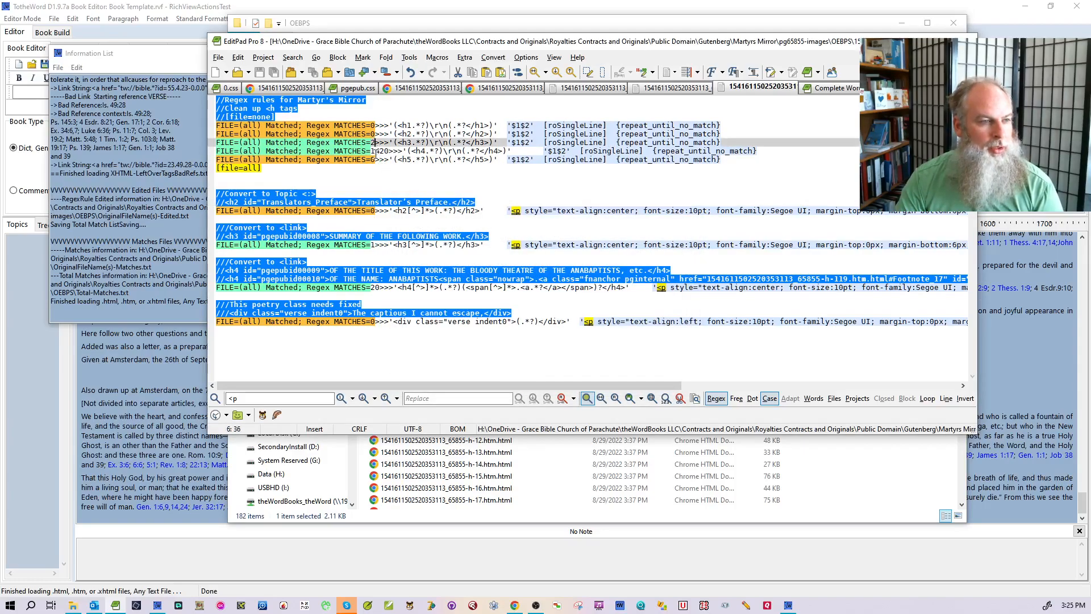
left_click(375, 151)
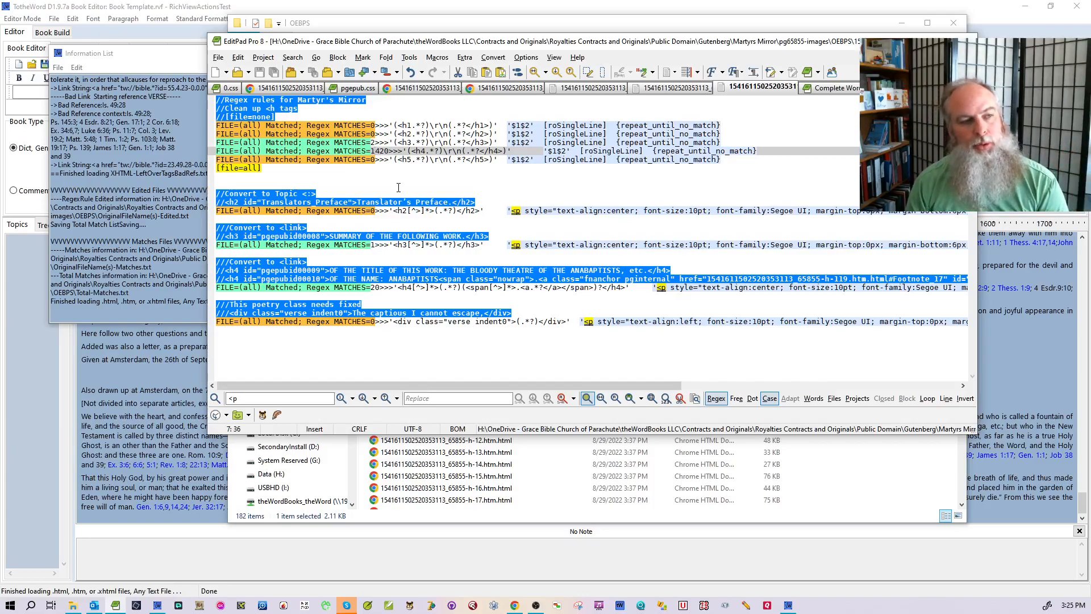
left_click(399, 188)
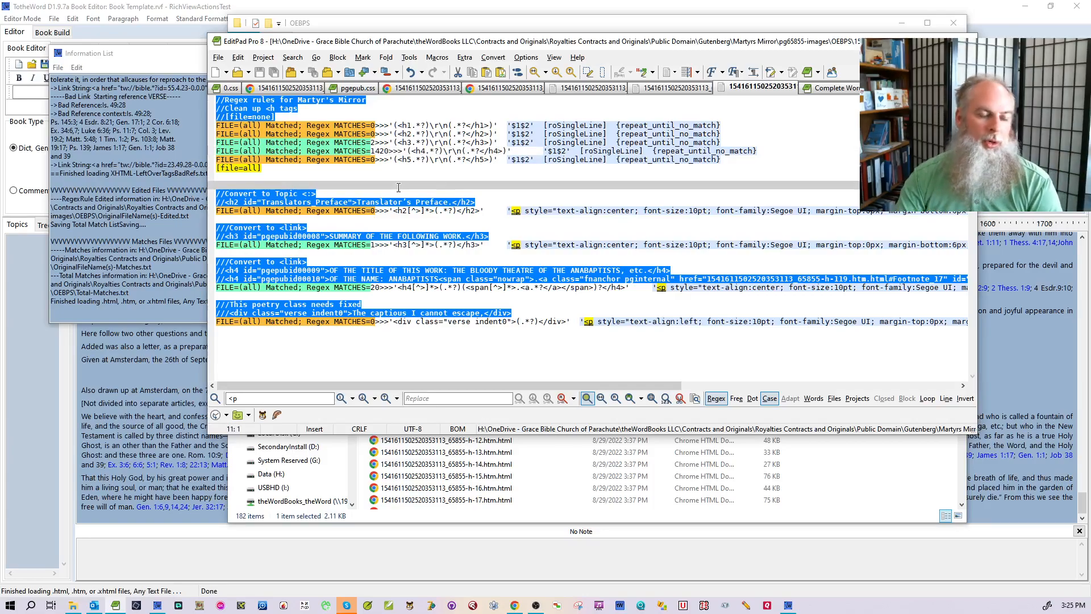
Close the h-6 Matches, Edited-wRef and Edited text files in EditPad Pro.
right_click(717, 93)
left_click(733, 102)
right_click(688, 93)
left_click(689, 97)
right_click(674, 89)
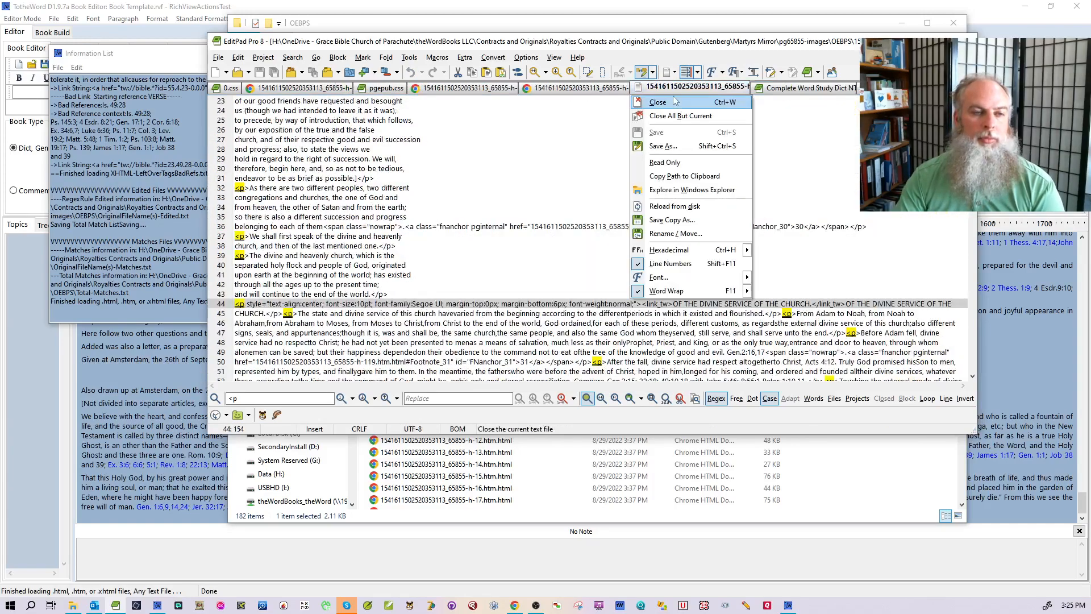
left_click(676, 101)
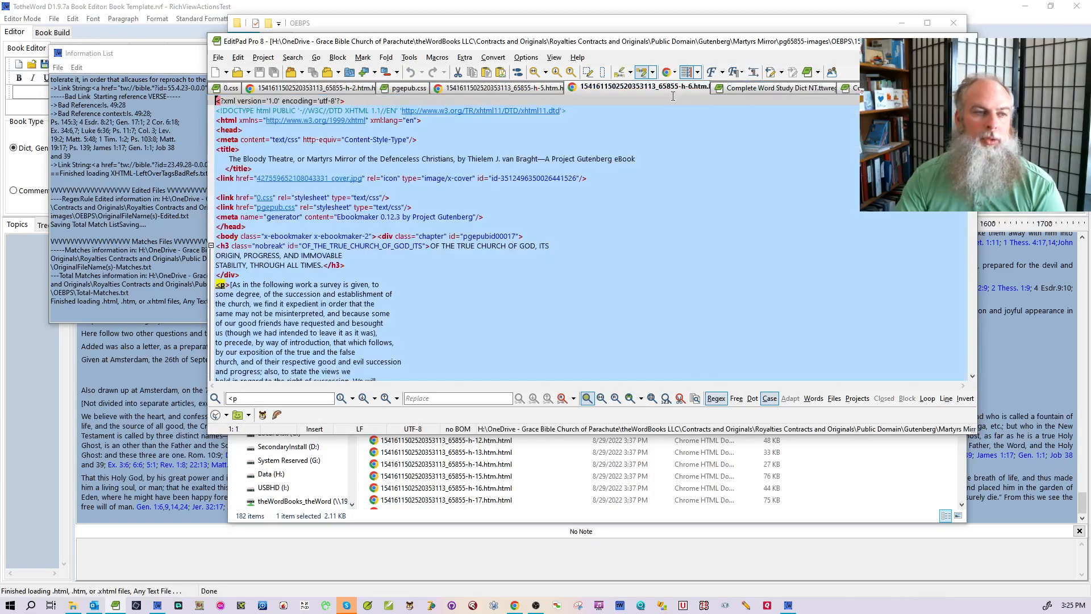
Switch to TotheWord, close the Information List and change to the Regex Editor.
left_click(117, 64)
left_click(393, 53)
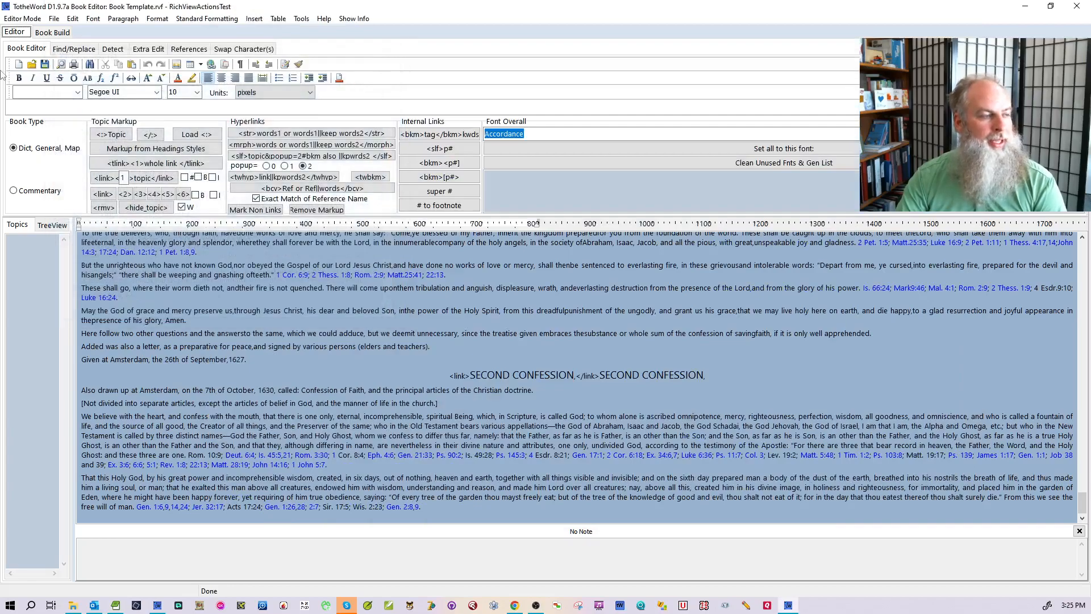
left_click(22, 19)
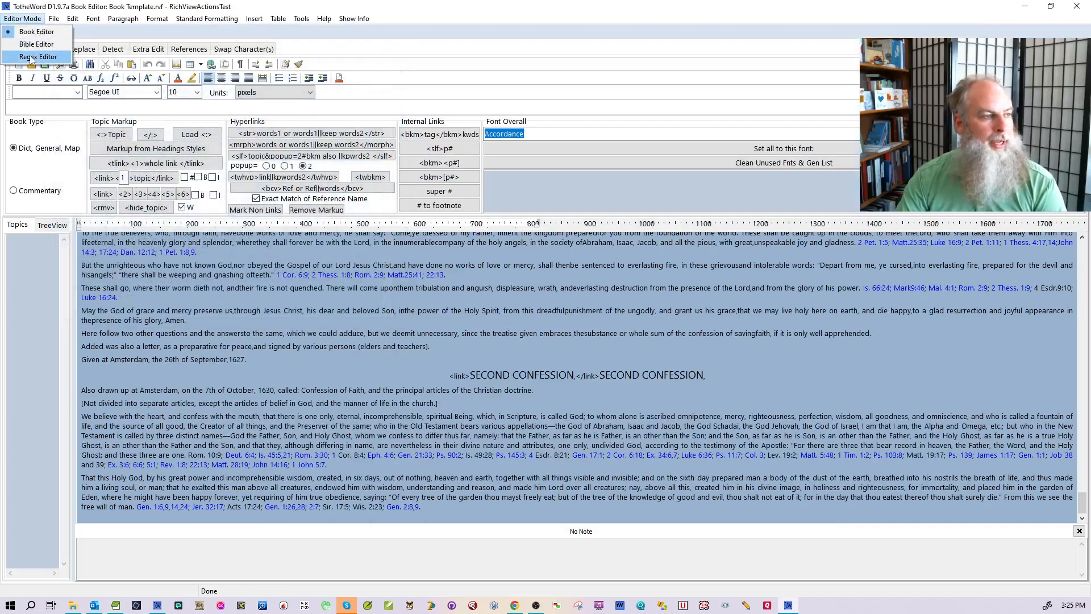
left_click(31, 57)
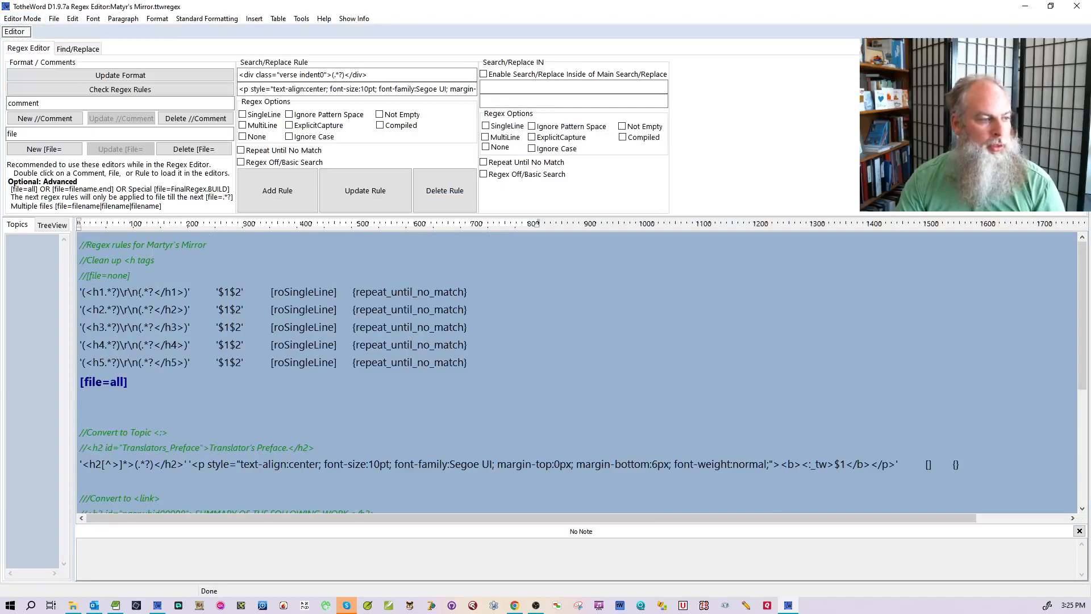
left_click(143, 385)
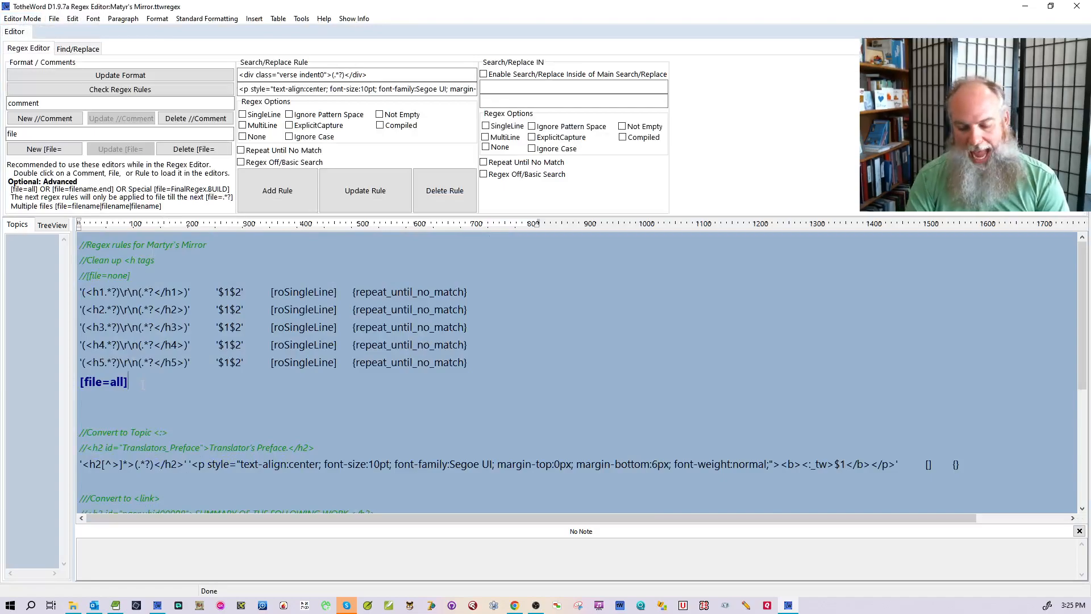
key("Home")
type("//")
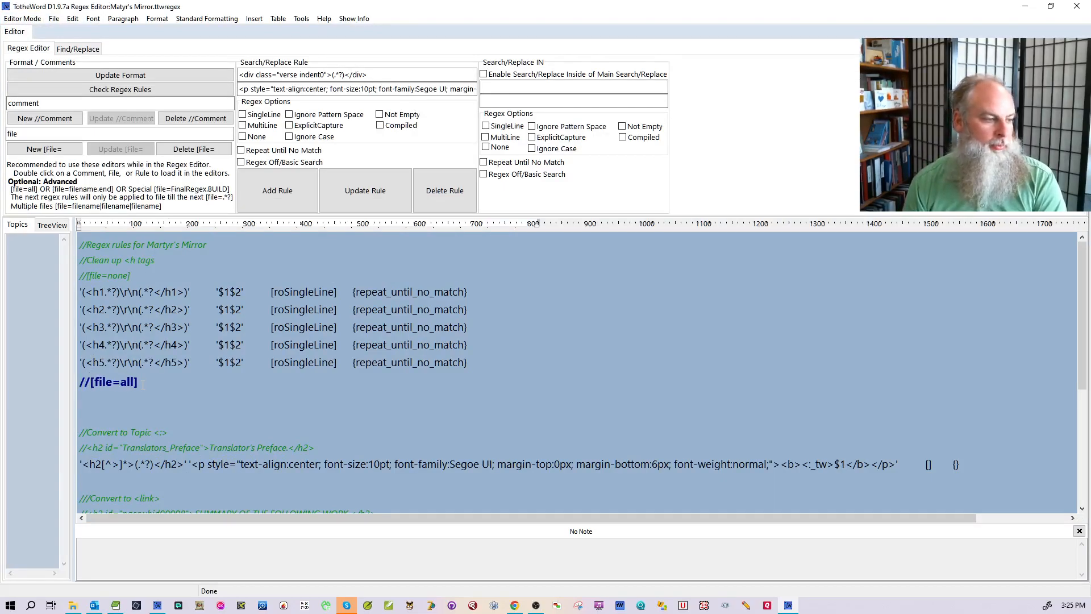
key("BackSpace")
key("BackSpace")
Uncomment the [file=none] line above the h1–h5 clean-up rules.
key("Up")
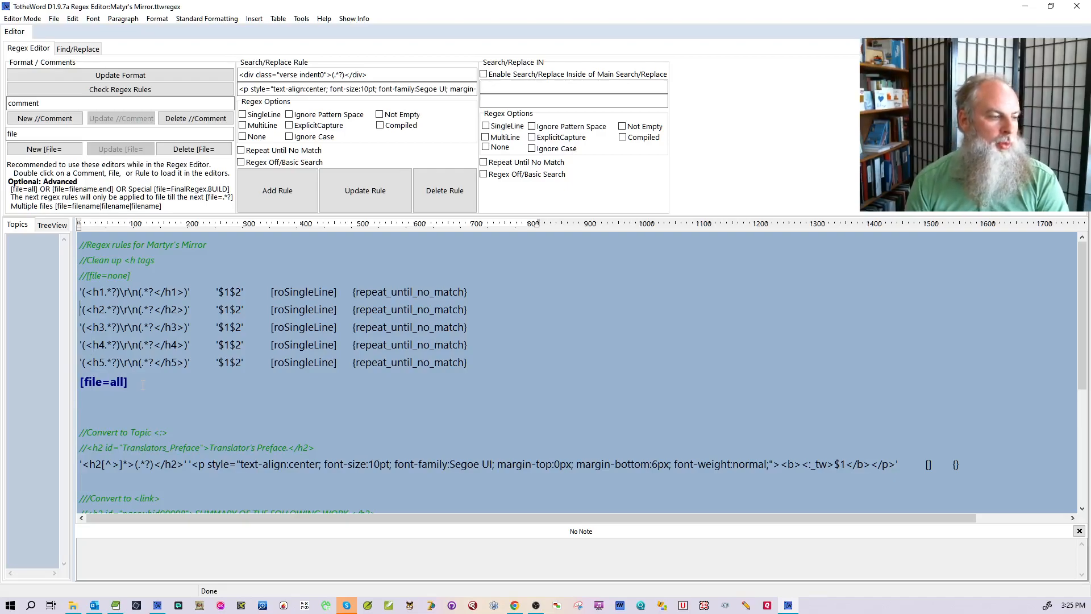
key("Return")
key("Up")
key("Delete")
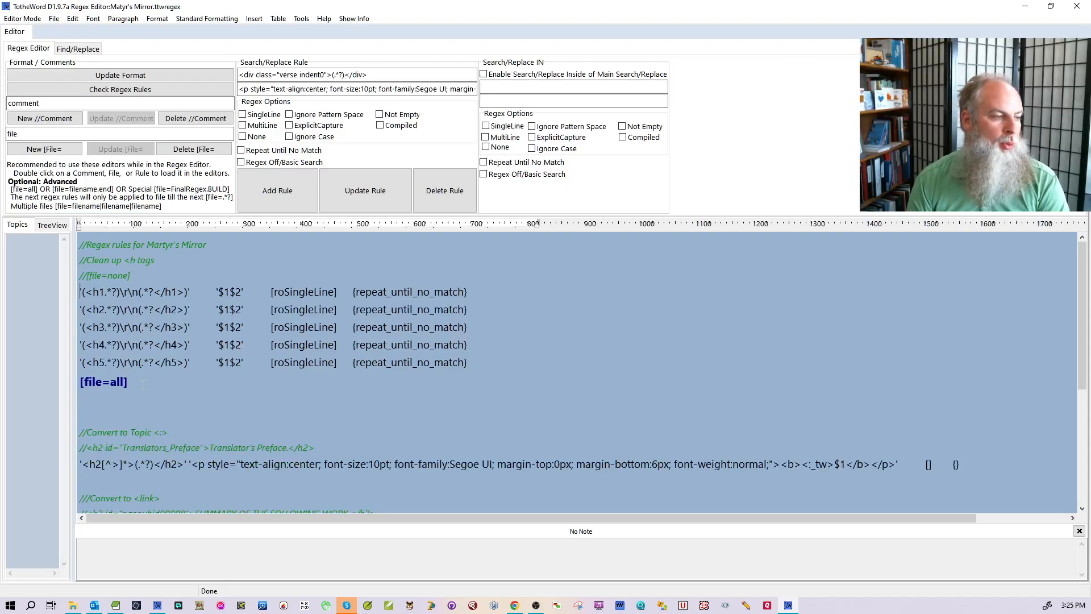
key("Delete")
key("Delete")
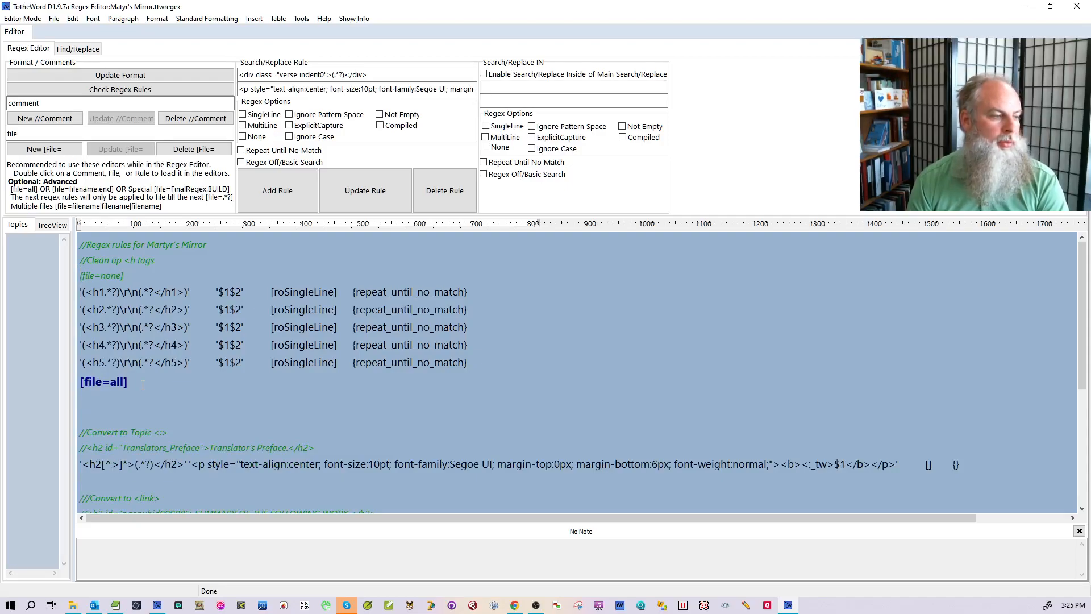
Copy the h1 clean-up rule onto a new line directly above [file=none].
key("shift+End")
key("ctrl+c")
key("Up")
key("Up")
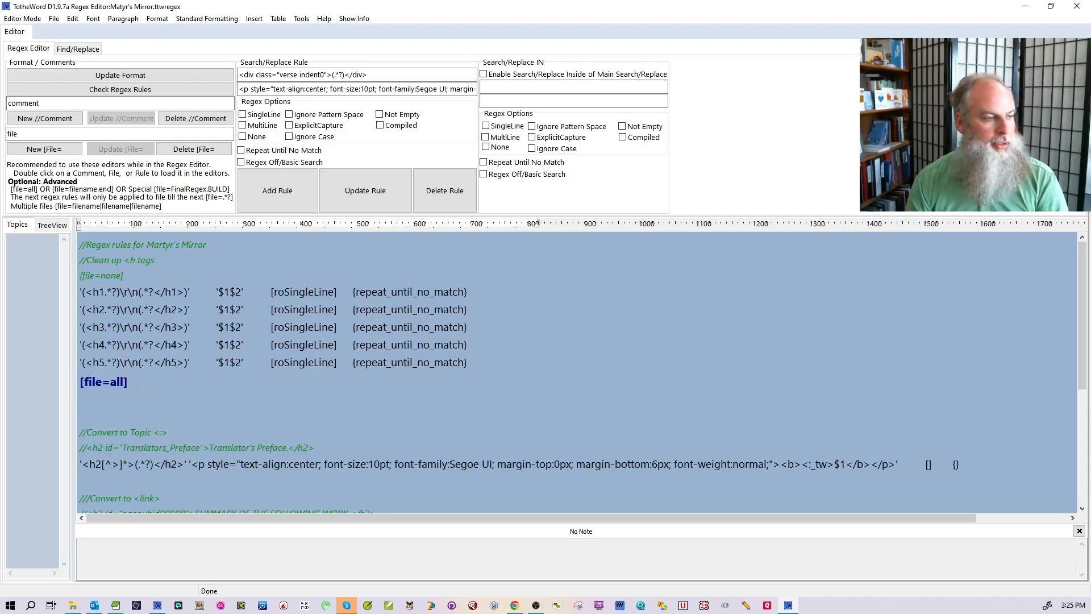
key("Return")
key("ctrl+v")
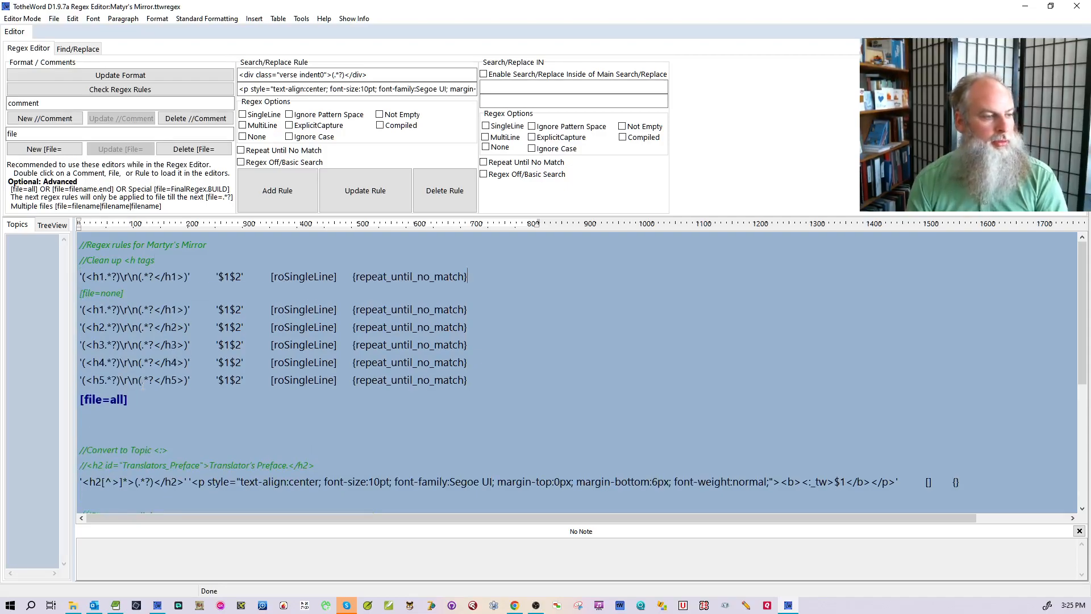
Reformat the rules, change the copied rule's search pattern to (<h\d.*?)\r\n(.*?</h\d>) and save the regex file.
left_click(91, 80)
left_click(100, 271)
key("Delete")
type("\\d")
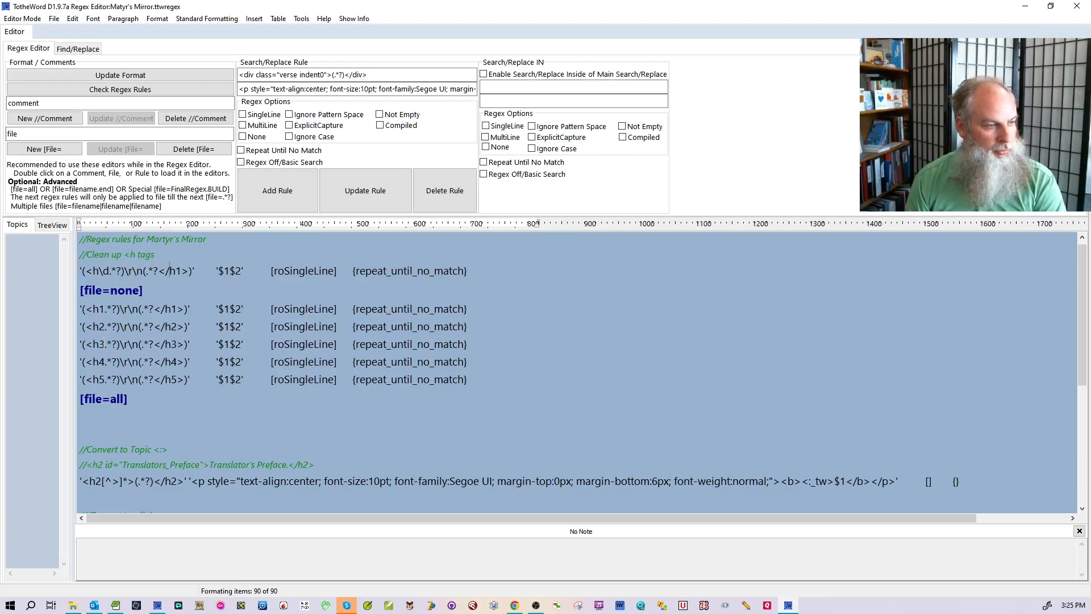
key("Delete")
type("\\d")
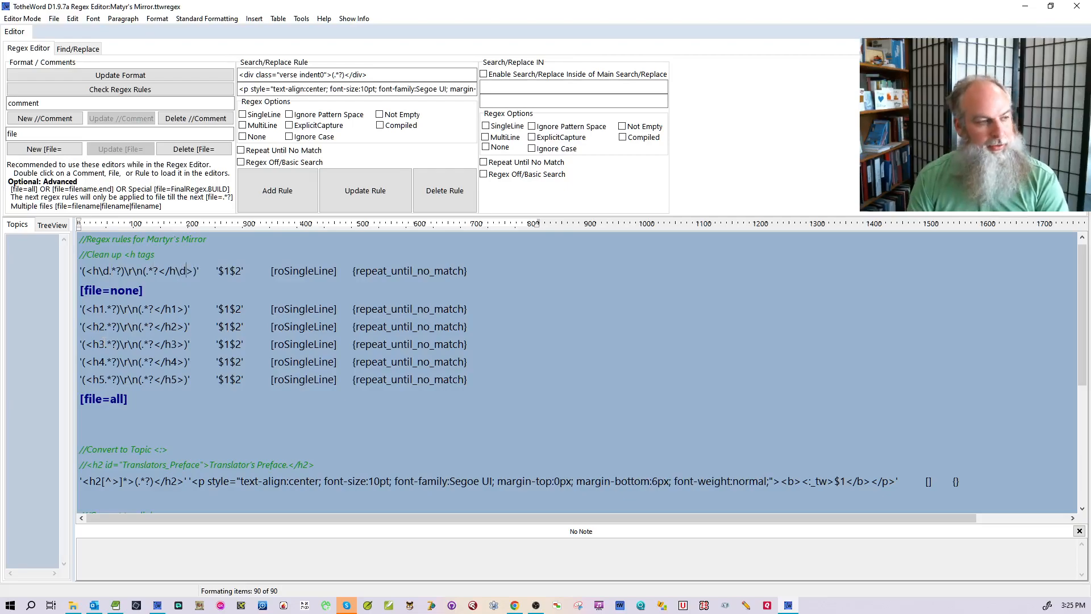
key("ctrl+s")
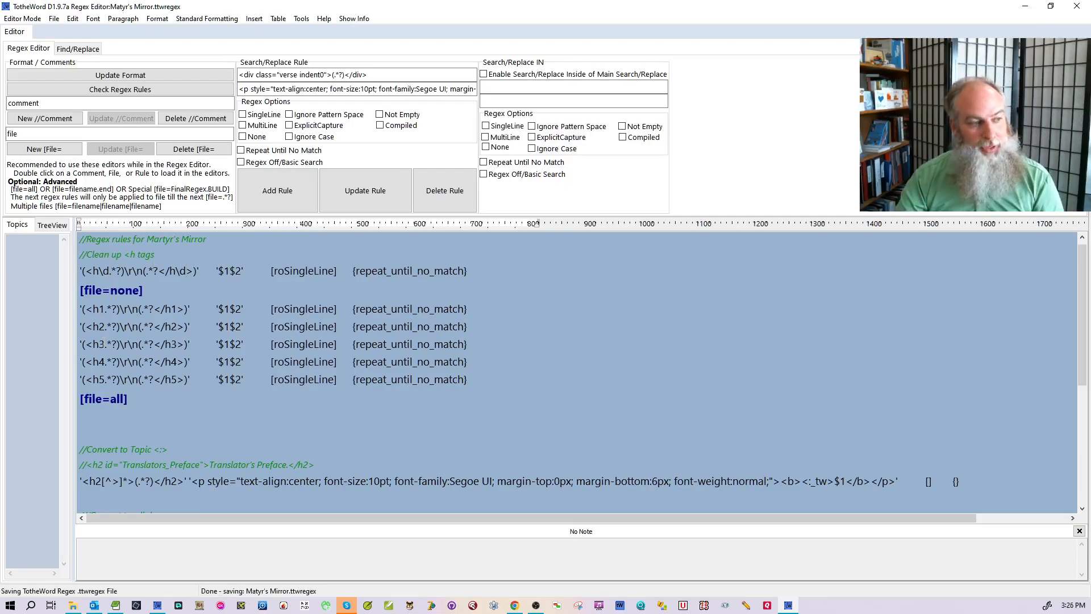
Switch to the Book Editor without saving the changes to Untitled.rtf.
left_click(23, 19)
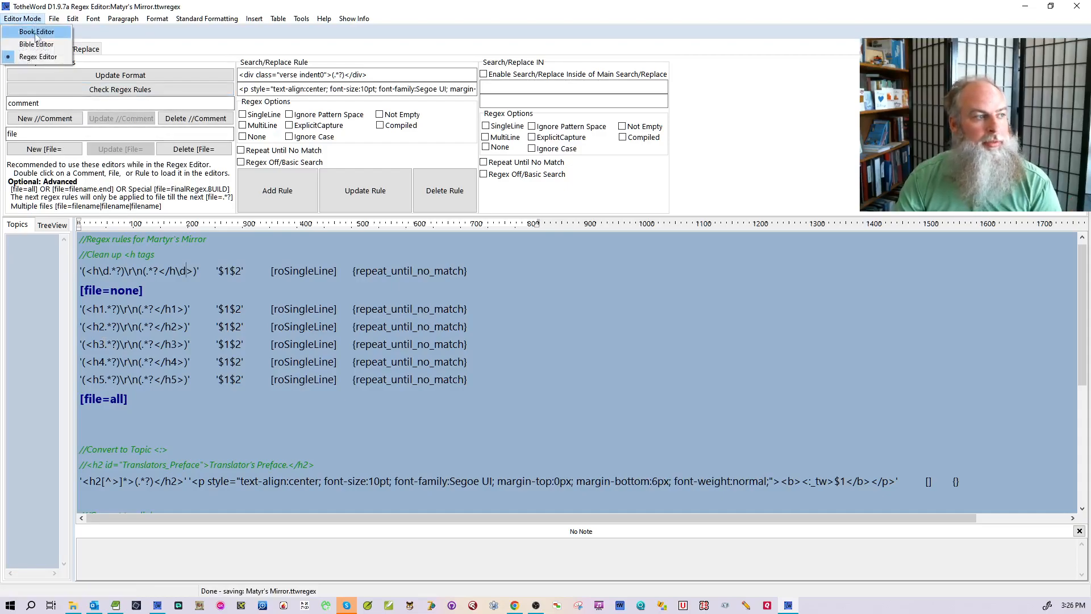
left_click(36, 32)
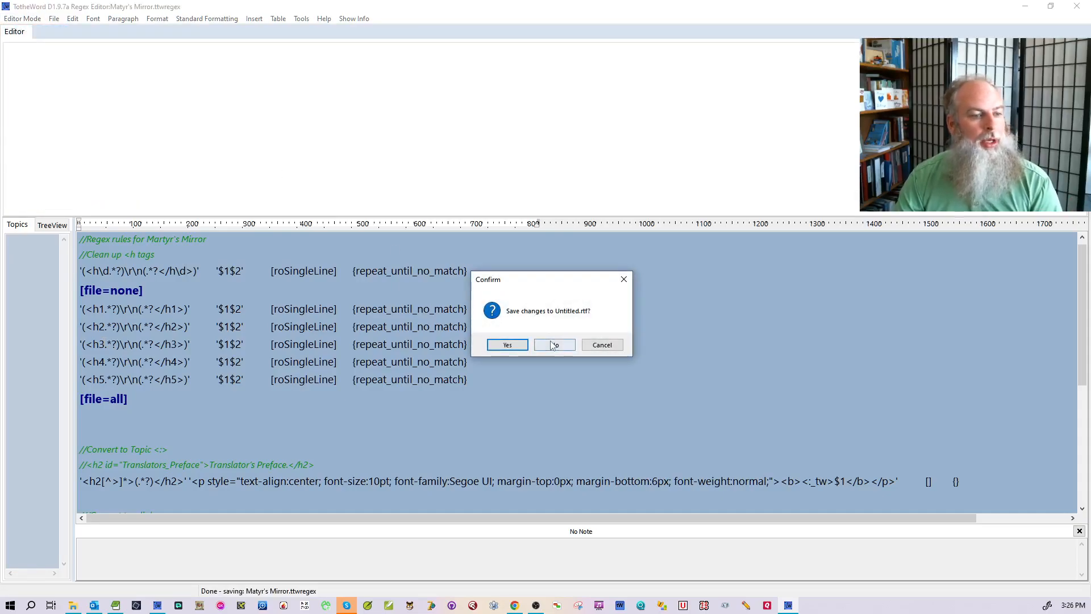
left_click(555, 344)
Turn off the Detect References and Regex Rule Matches options for special file opening.
left_click(54, 19)
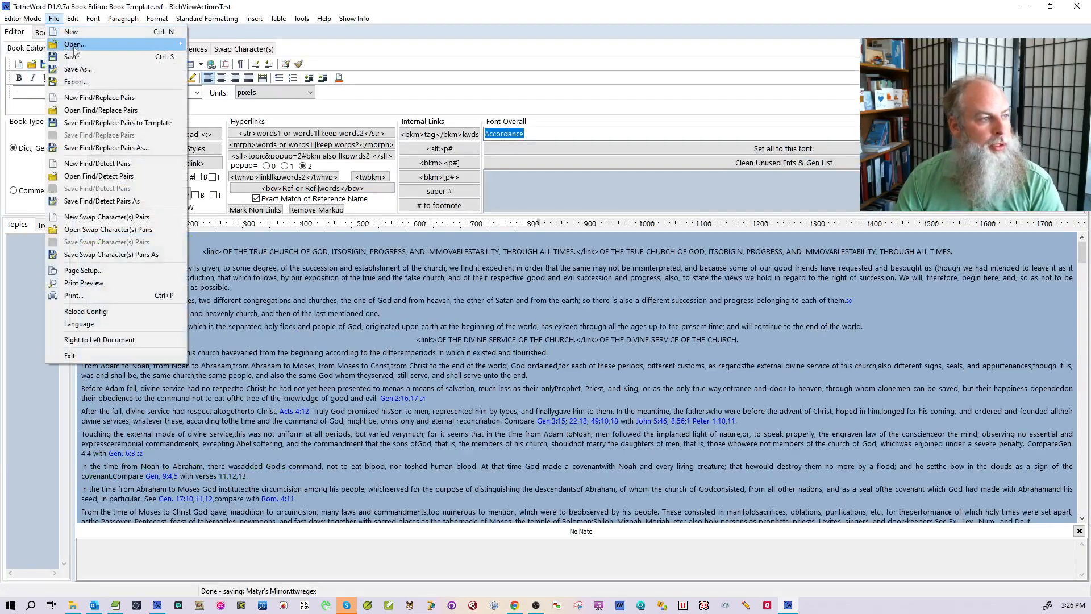
mouse_move(142, 44)
mouse_move(245, 45)
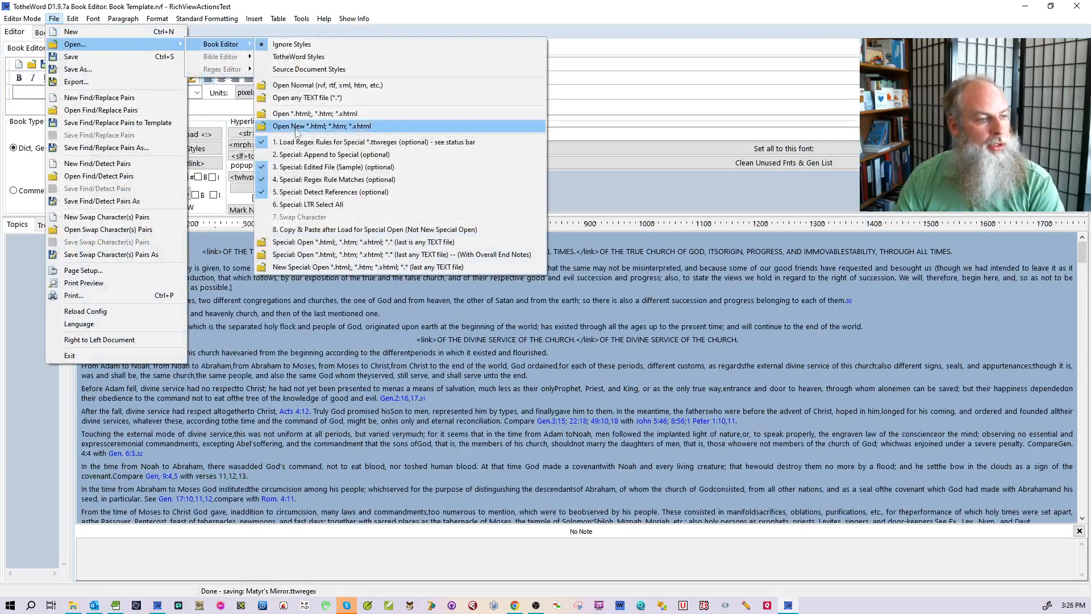
left_click(306, 193)
mouse_move(68, 47)
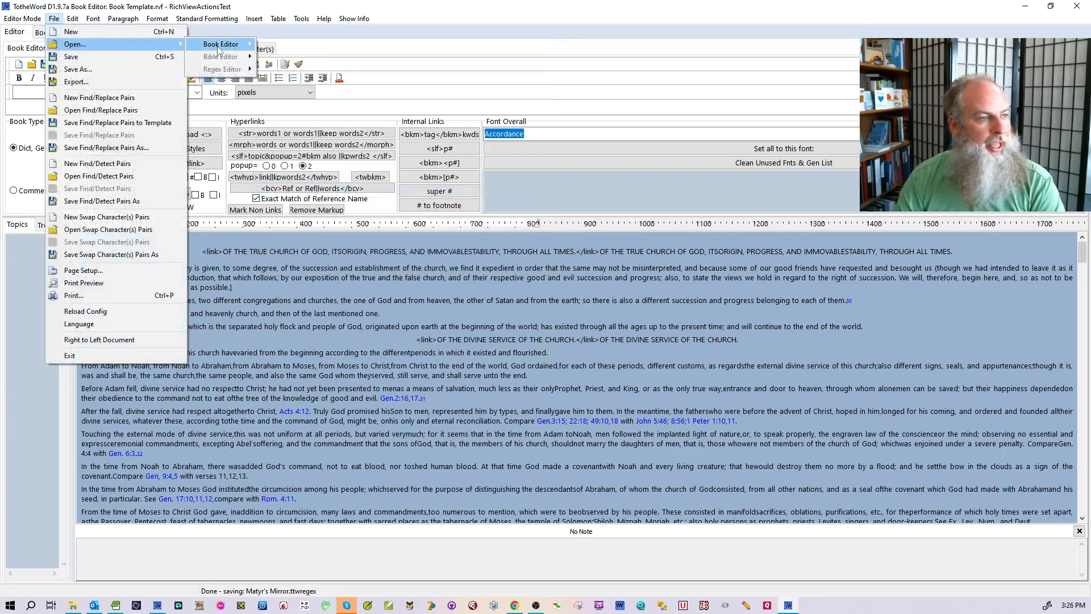
mouse_move(224, 51)
left_click(298, 180)
Using New Special open, delete the three old h-6 output text files in the OEBPS folder and import the 65855-h-6.htm.html file.
left_click(54, 19)
mouse_move(88, 44)
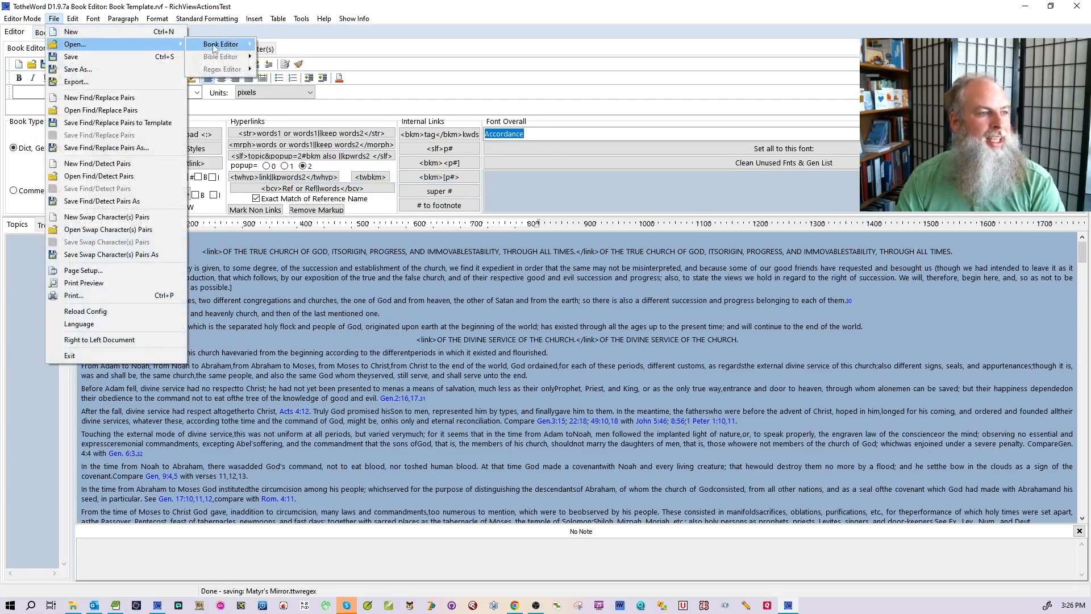
mouse_move(214, 49)
left_click(421, 269)
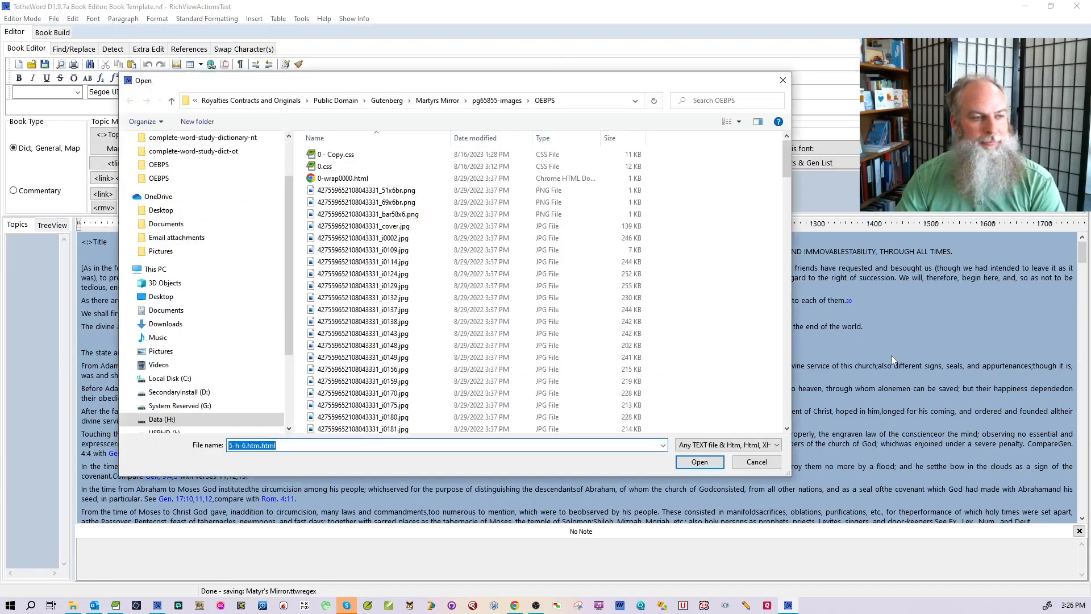
scroll(445, 329, "down", 5)
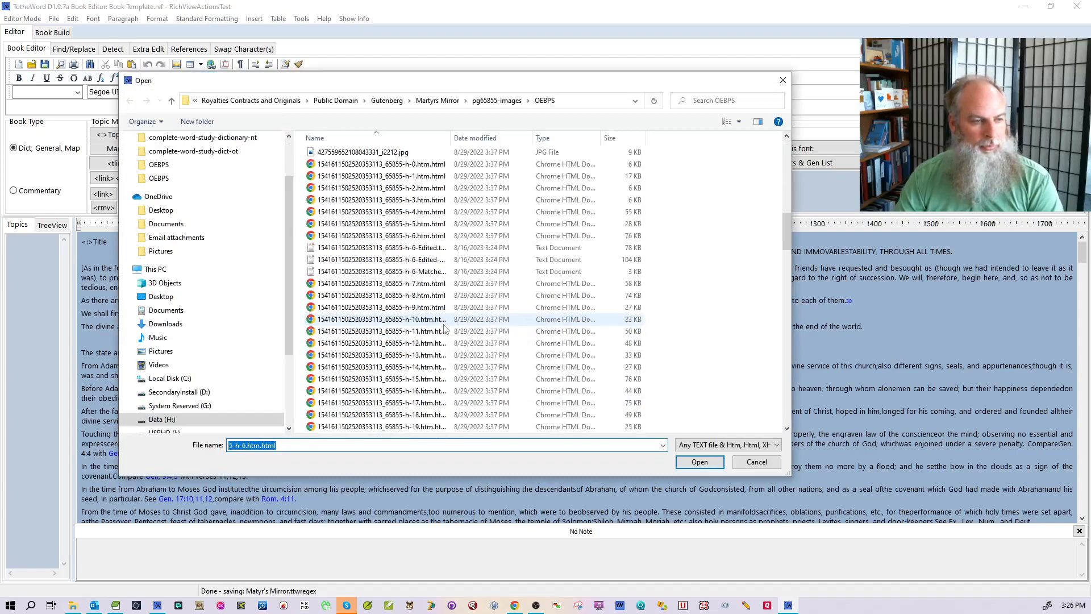
left_click(405, 248)
left_click(410, 273, "shift")
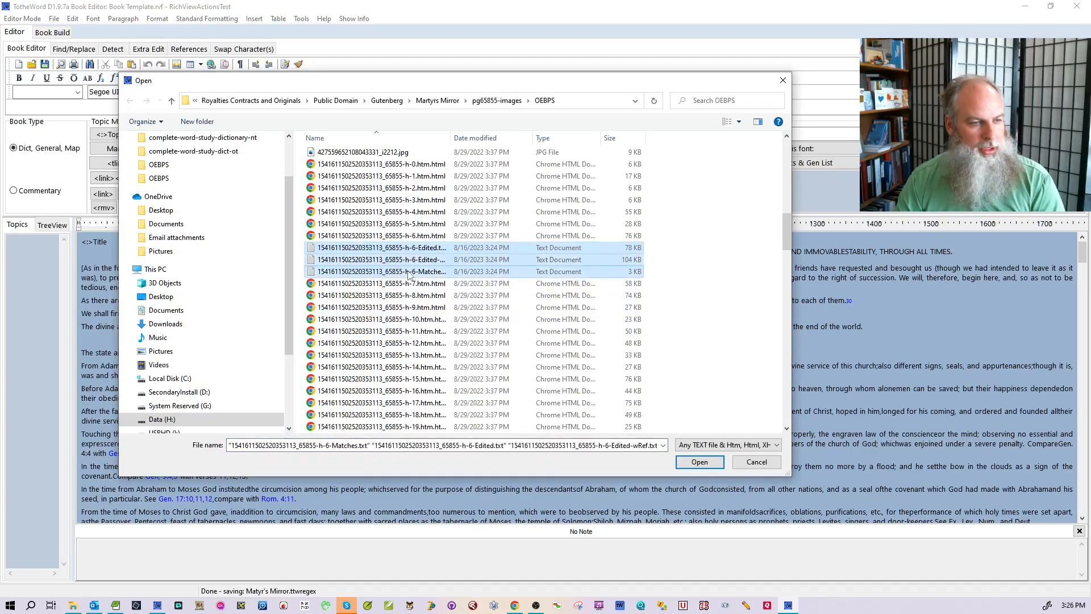
double_click(393, 235)
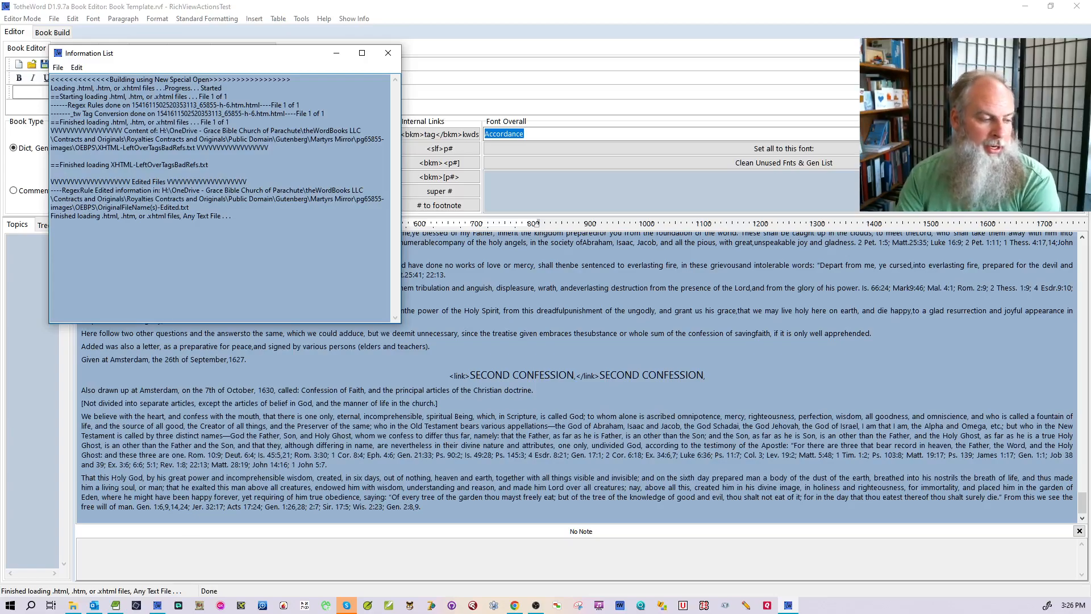
Switch to the OEBPS folder, open the 65855-h-6-Edited.txt file in EditPad, look through its text and turn off word wrap.
left_click(78, 608)
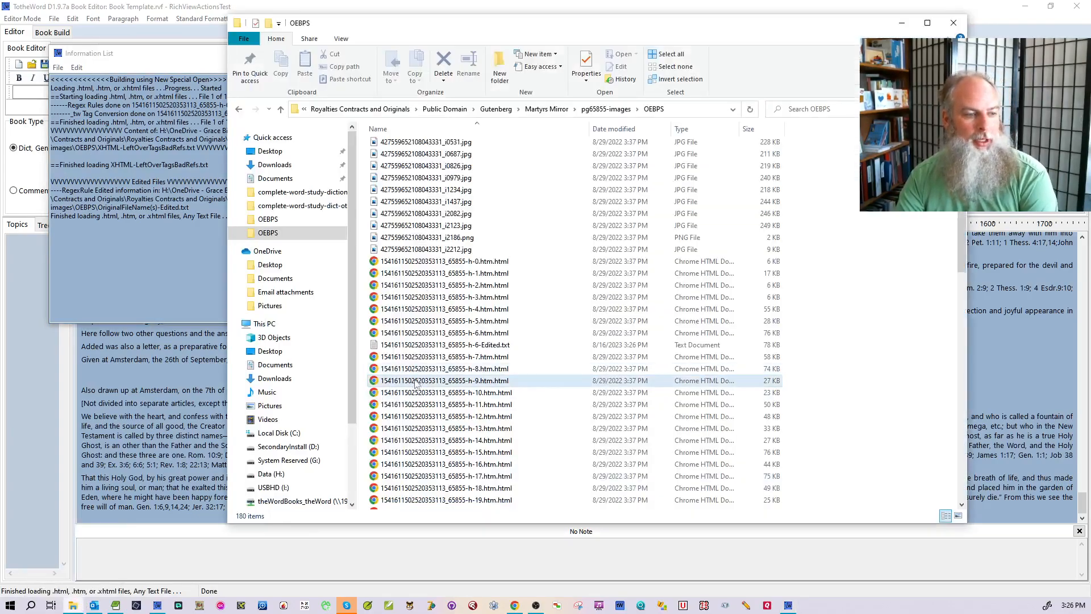
left_click(416, 345)
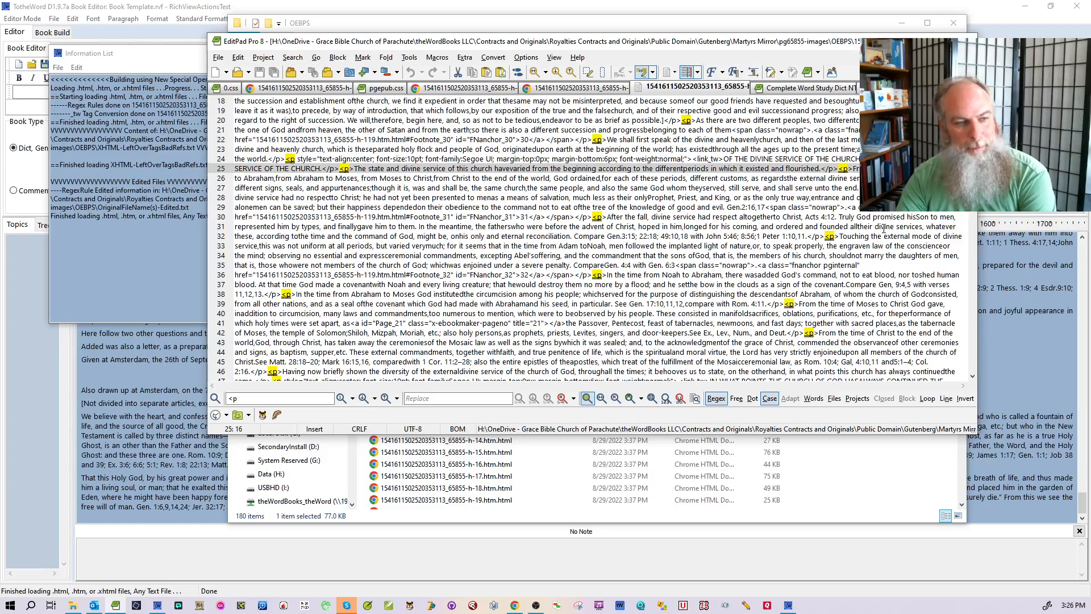
scroll(836, 230, "down", 8)
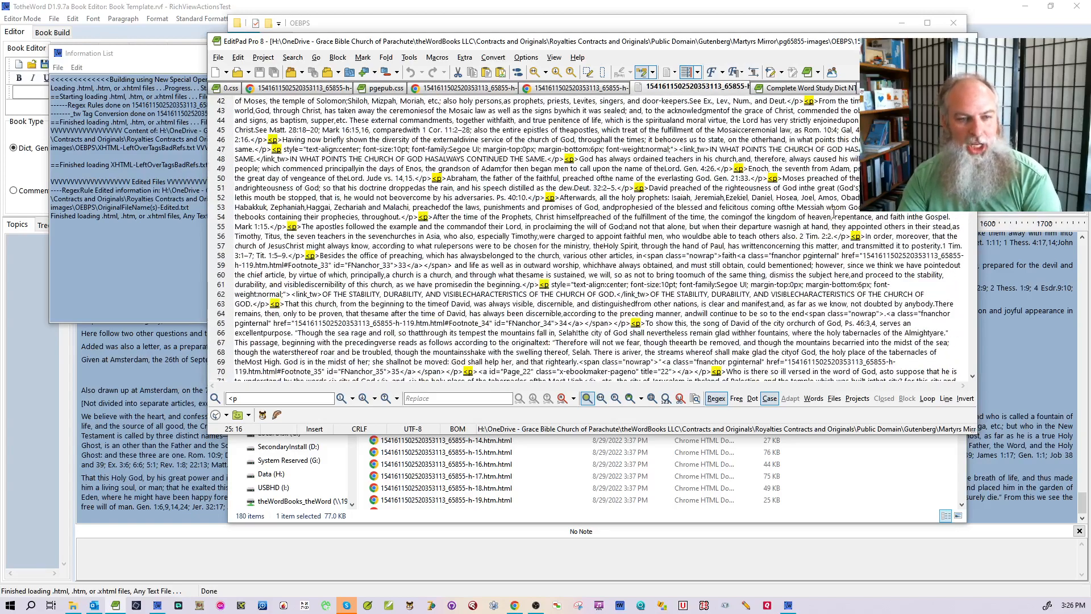
scroll(834, 214, "down", 6)
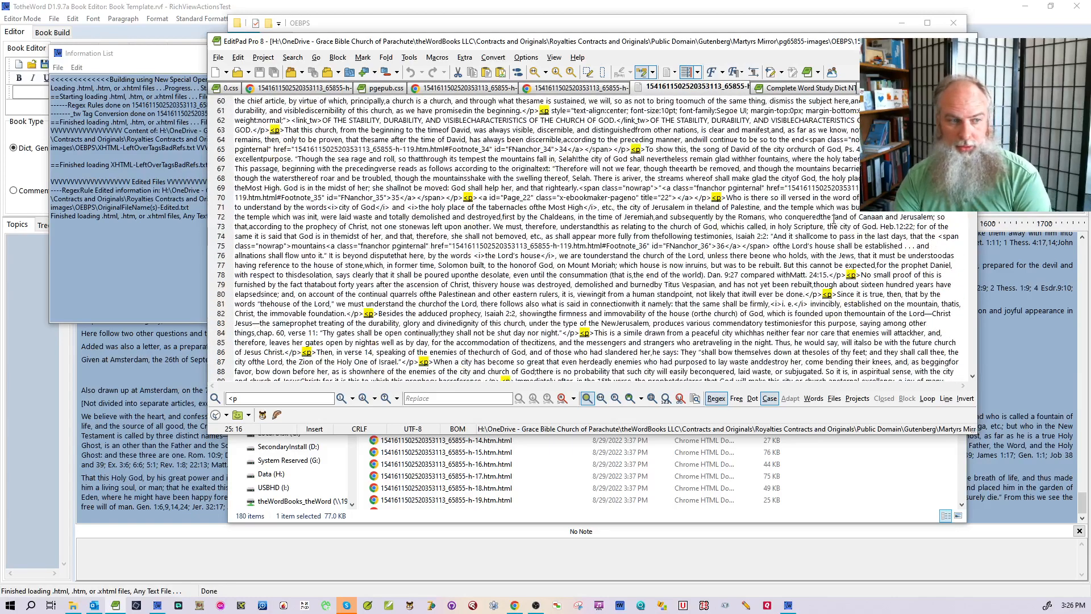
scroll(834, 221, "down", 10)
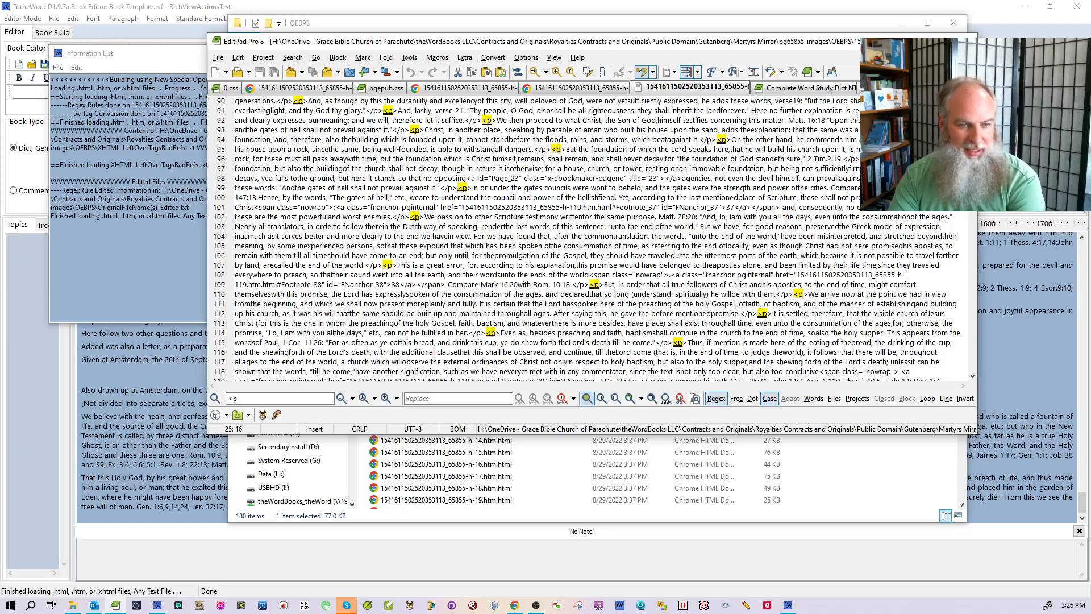
left_click(915, 273)
key("ctrl+w")
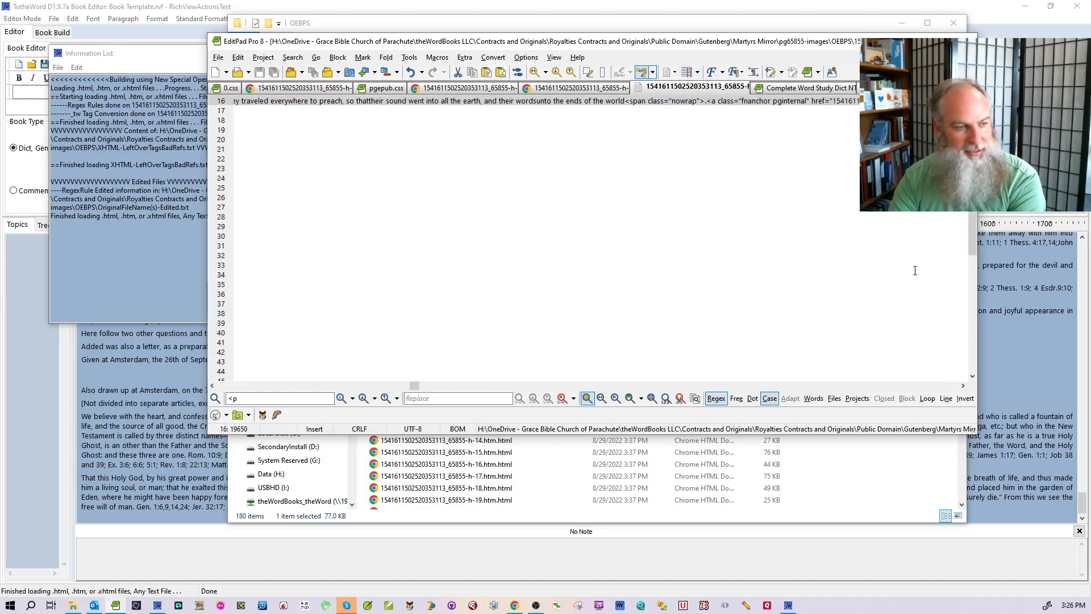
Examine how the paragraph tags and line breaks are laid out from the start to the end of the unwrapped edited file.
scroll(915, 261, "up", 5)
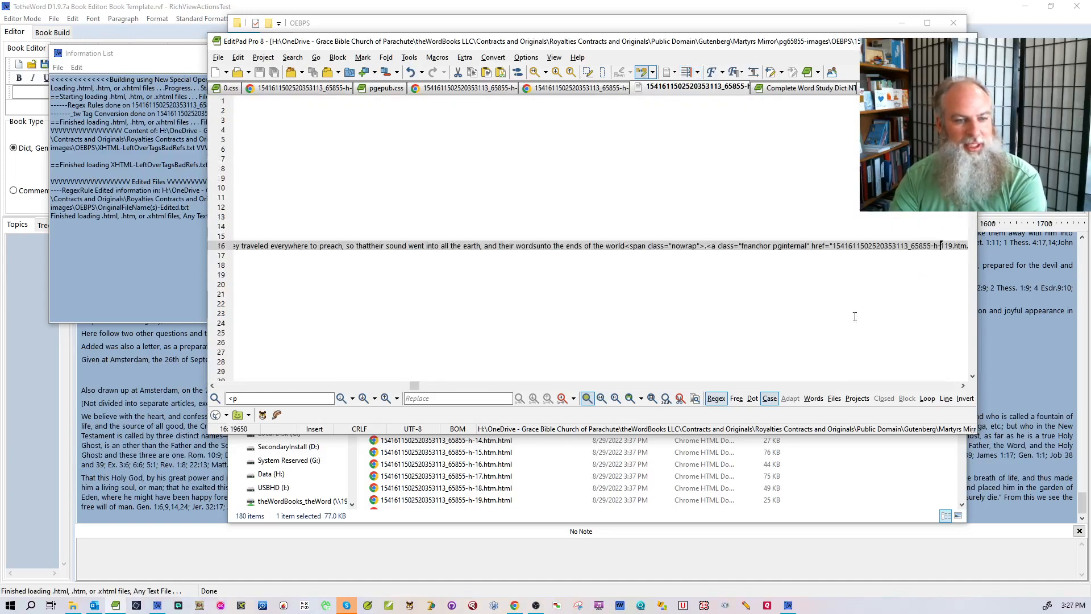
left_click_drag(414, 385, 190, 387)
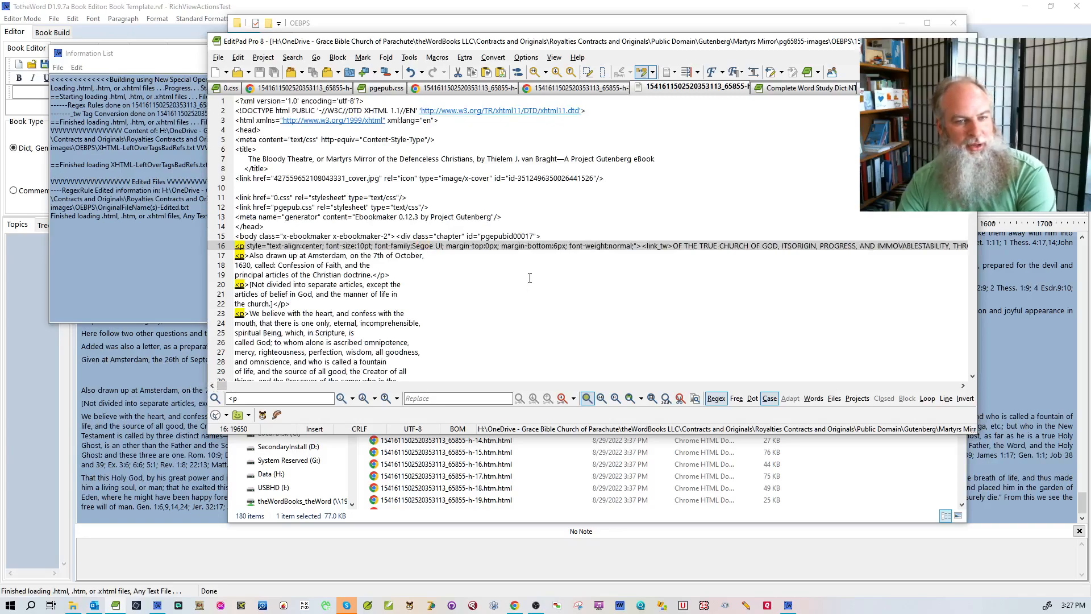
left_click(231, 387)
mouse_move(230, 387)
left_mouse_down()
mouse_move(263, 388)
mouse_move(225, 387)
left_mouse_up()
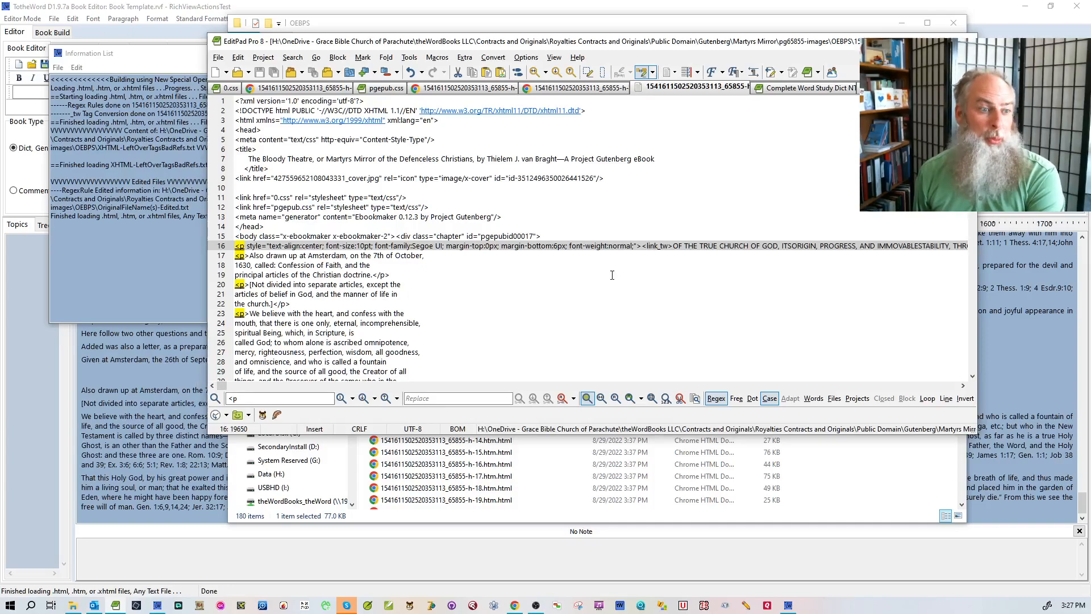
scroll(612, 275, "down", 16)
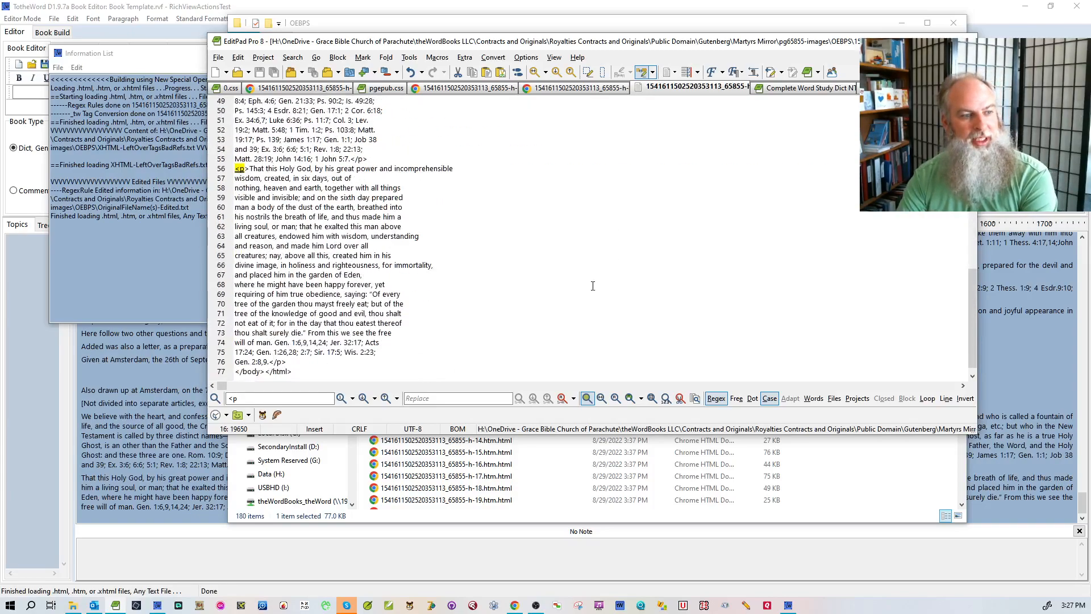
scroll(592, 283, "up", 15)
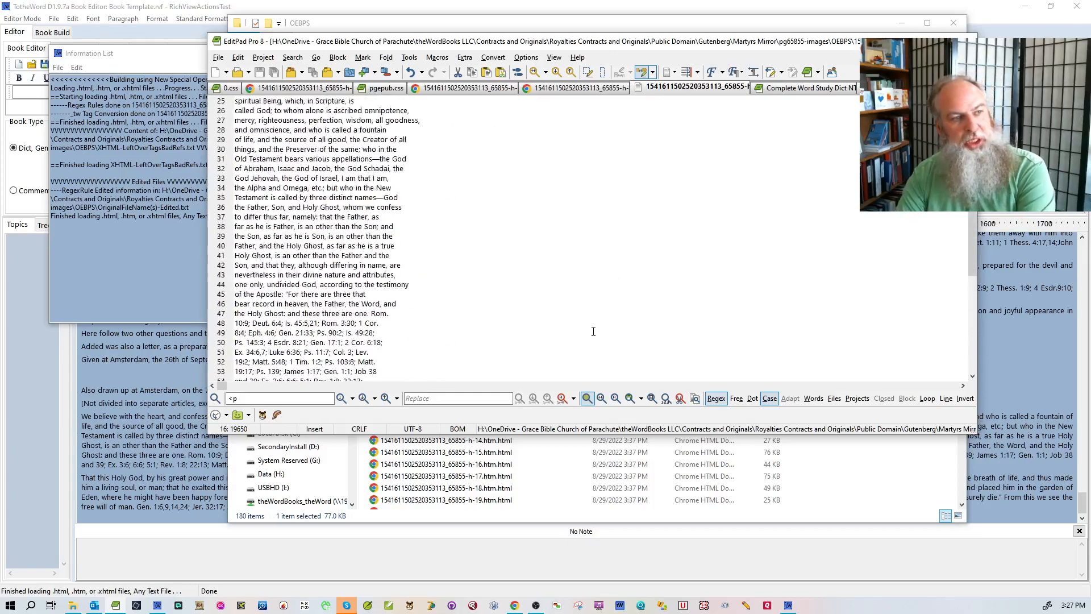
scroll(603, 321, "up", 1)
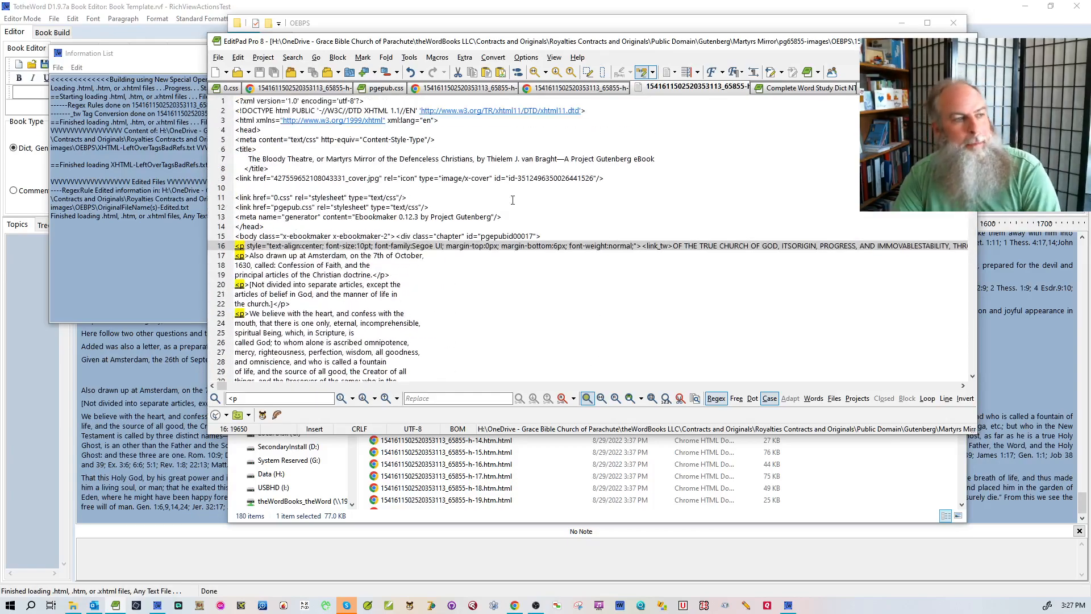
Switch to TotheWord's Regex Editor and add a rule below [file=all] that replaces '</p>' with '</p>\r\n'.
left_click(32, 23)
left_click(33, 23)
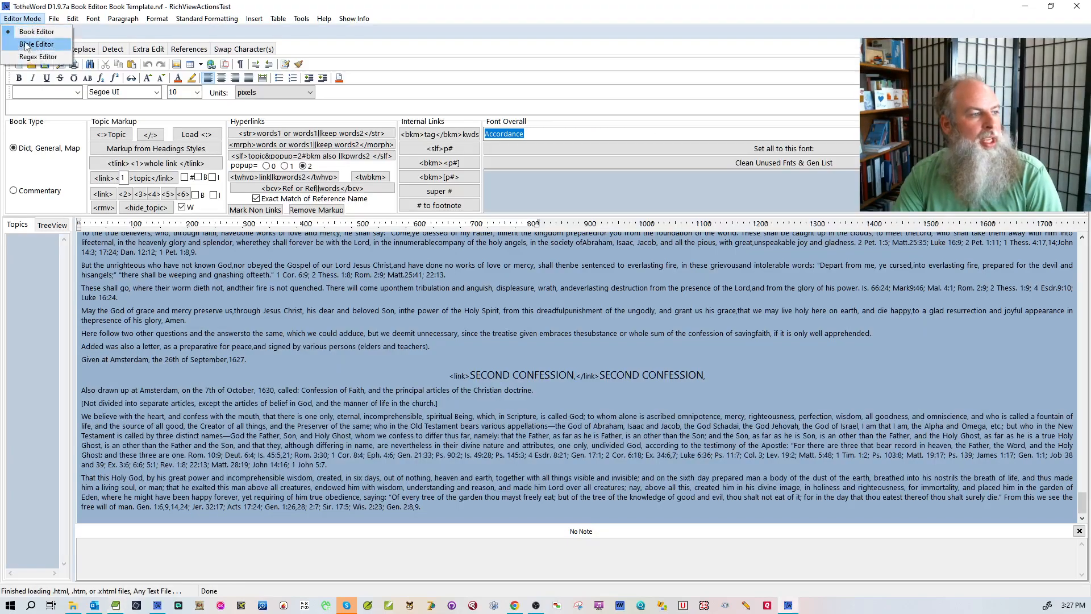
left_click(26, 55)
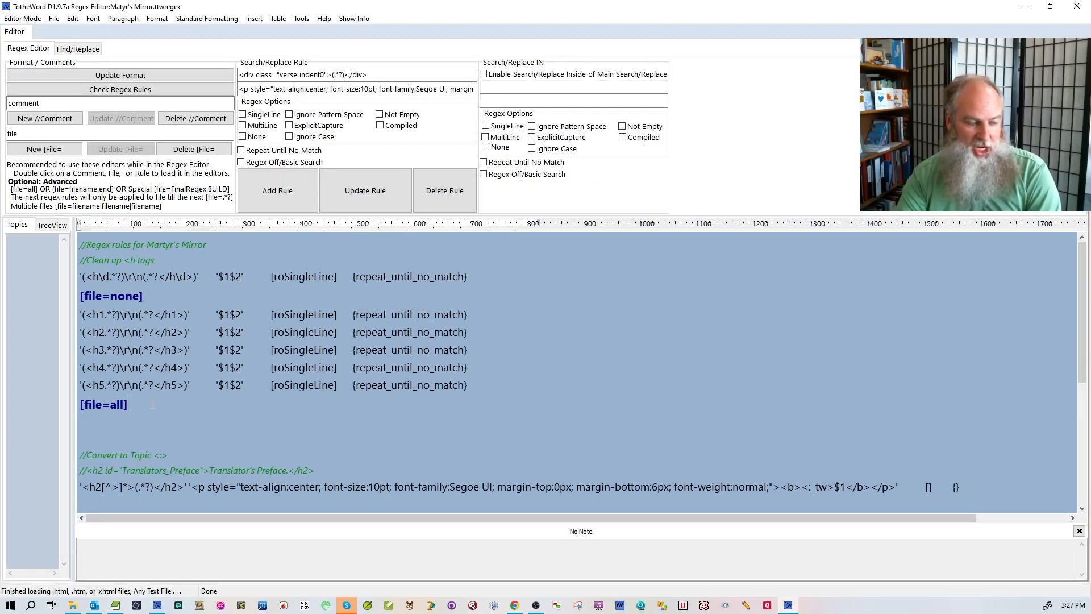
left_click(153, 405)
key("Return")
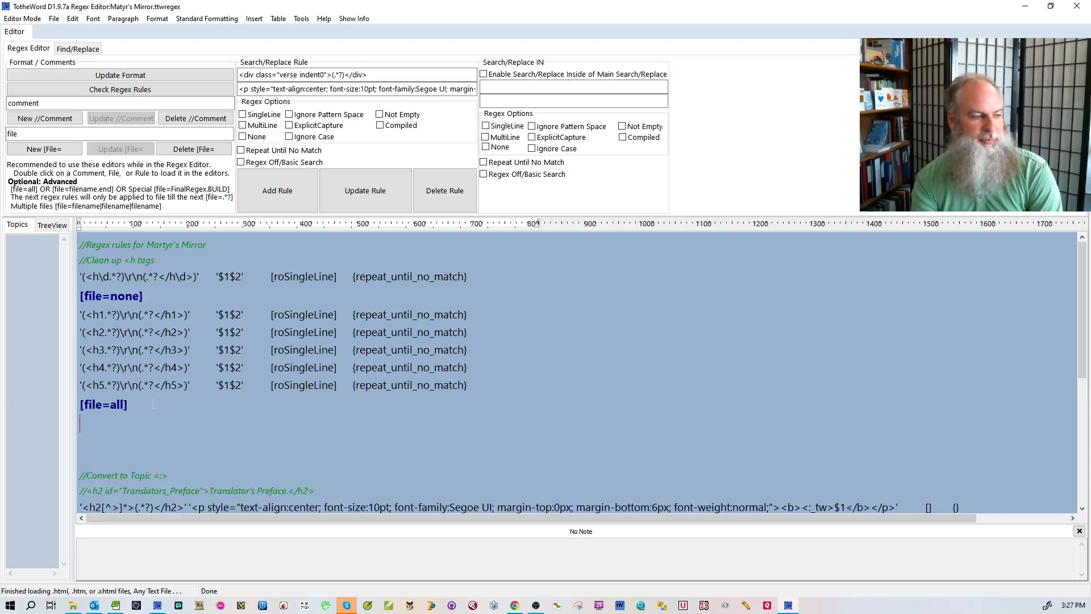
type("'</")
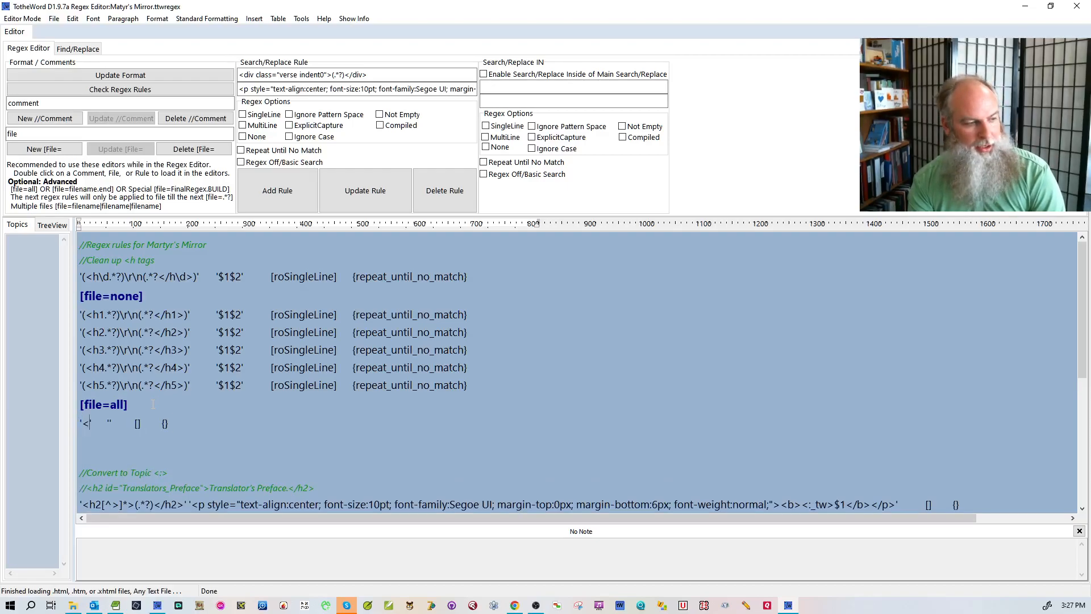
type("p>")
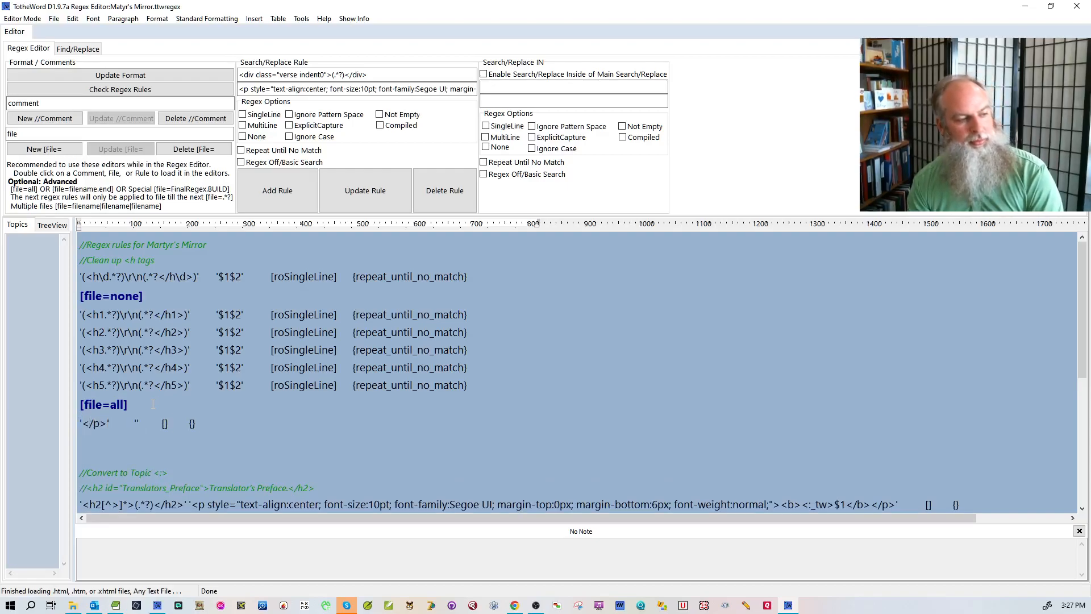
type("</p>")
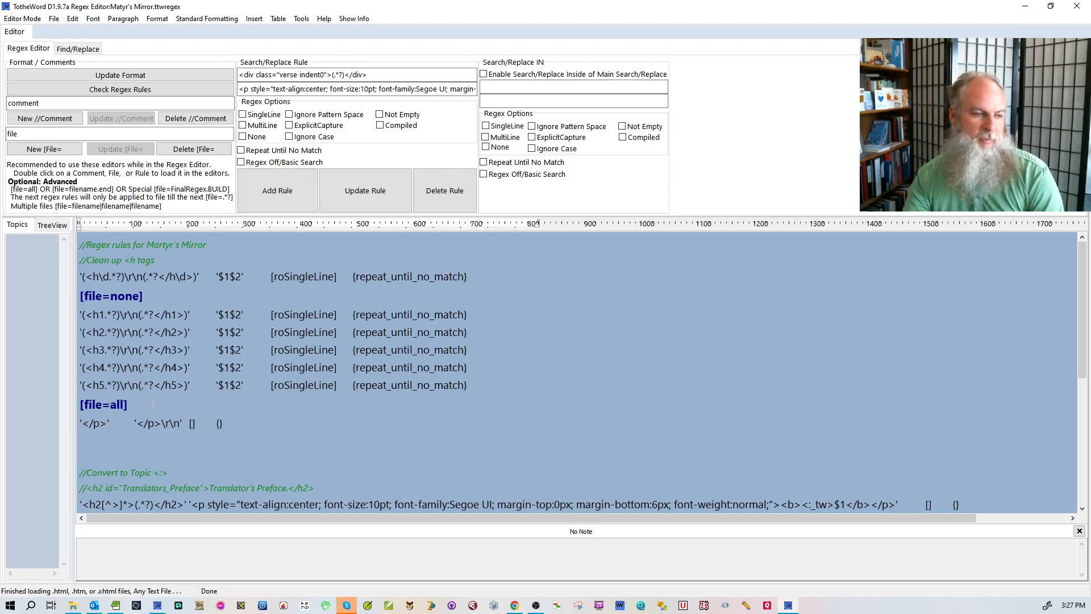
Add a 'reset line' to 'reset line' rule with [roSingleLine] and {regex_off} under the '</p>' rule, and save the regex file.
key("Return")
type("'reset l")
type("ine' '")
type("reset line' [")
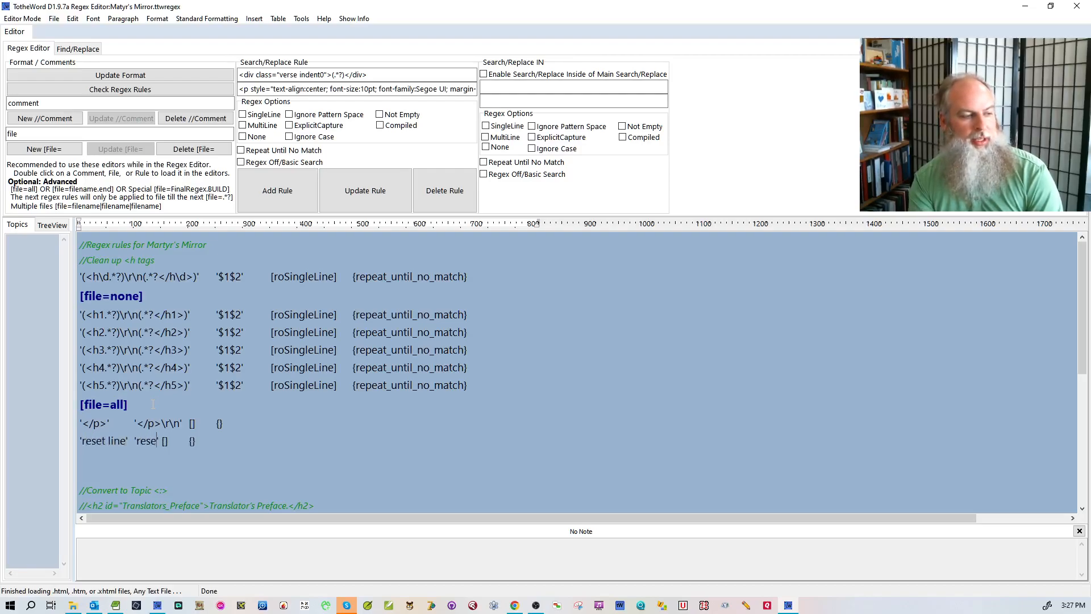
type("roSingleLine] {")
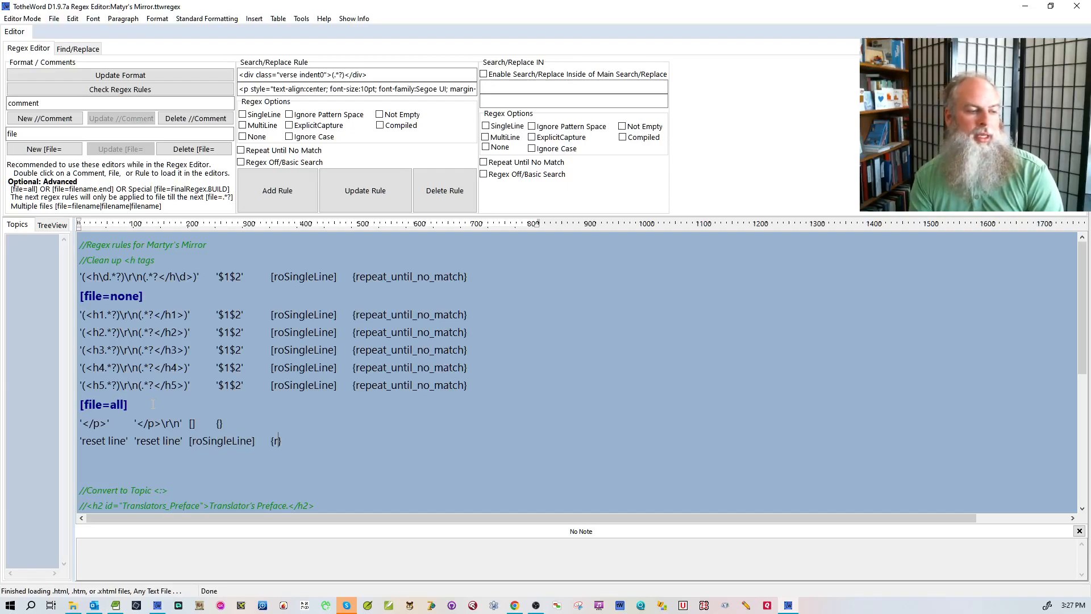
type("regex_off")
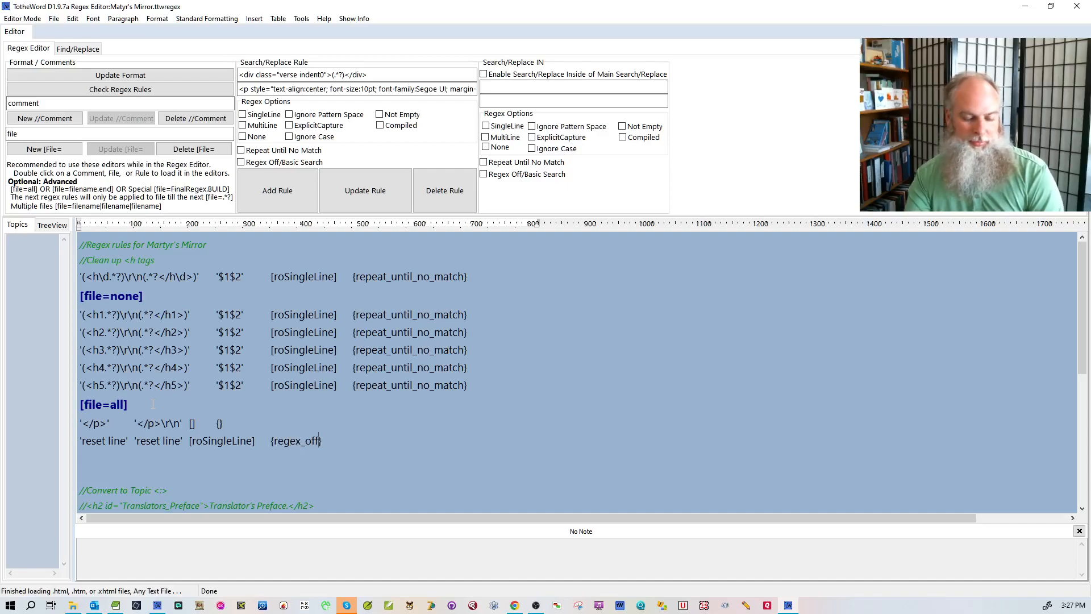
key("ctrl+s")
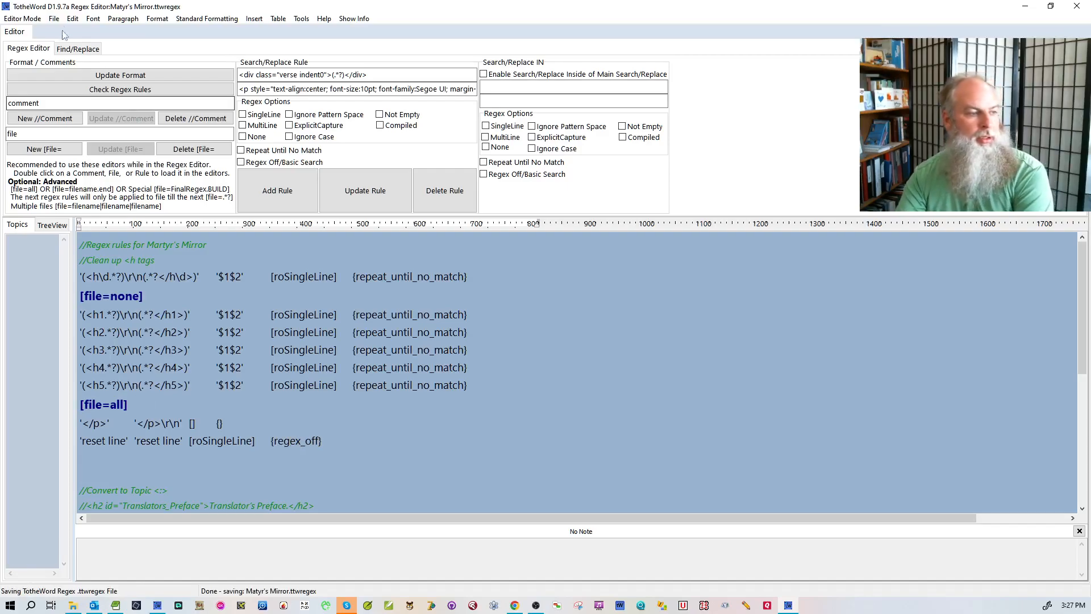
Switch to the Book Editor without saving the untitled changes and import 65855-h-6.htm.html with the New Special open option.
left_click(31, 19)
left_click(33, 32)
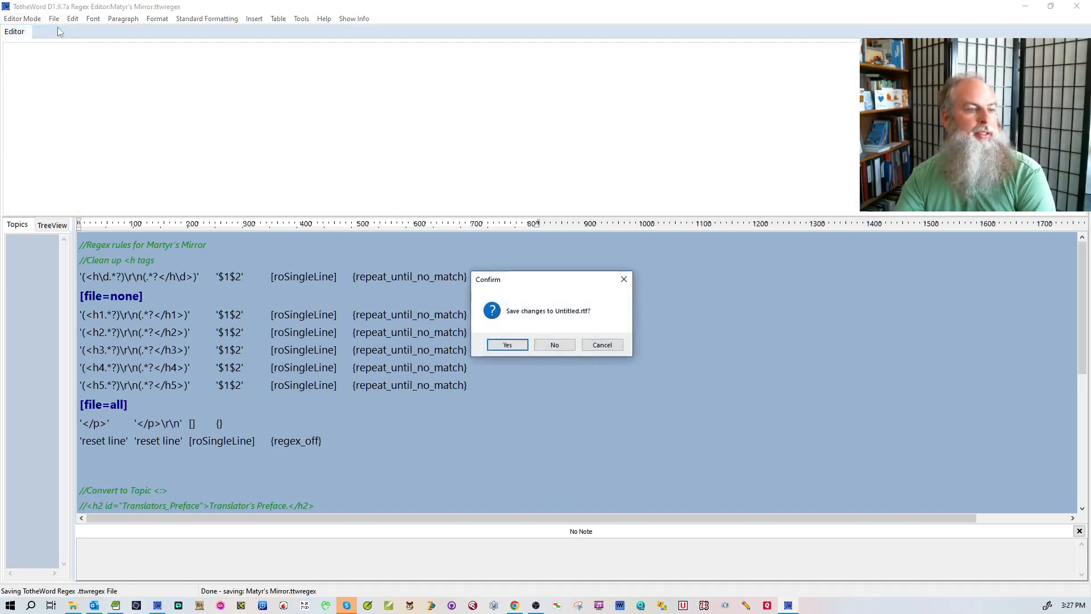
left_click(560, 344)
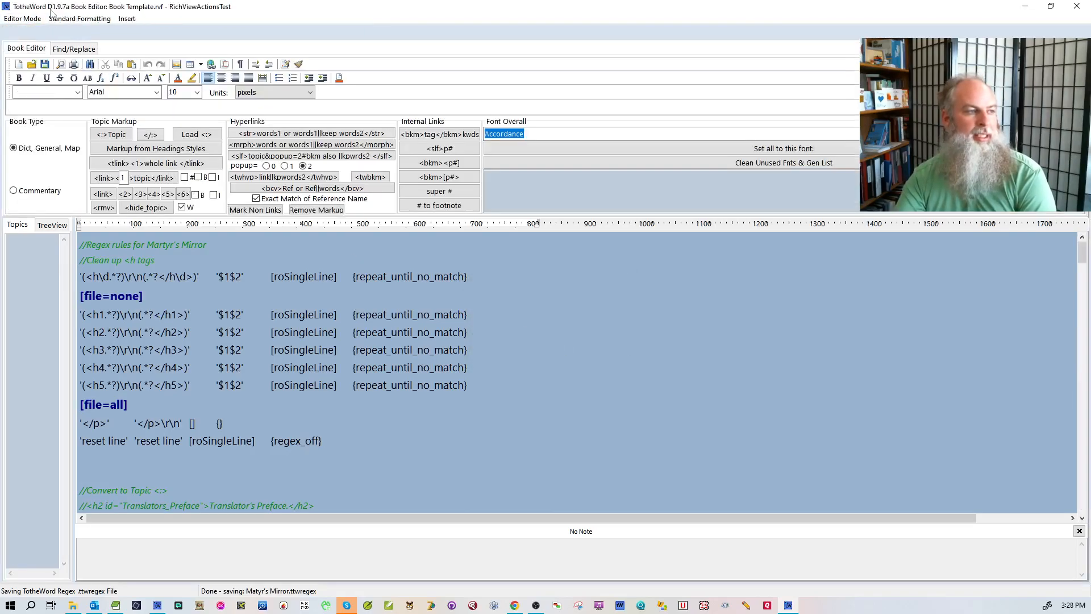
left_click(54, 19)
mouse_move(113, 44)
mouse_move(232, 48)
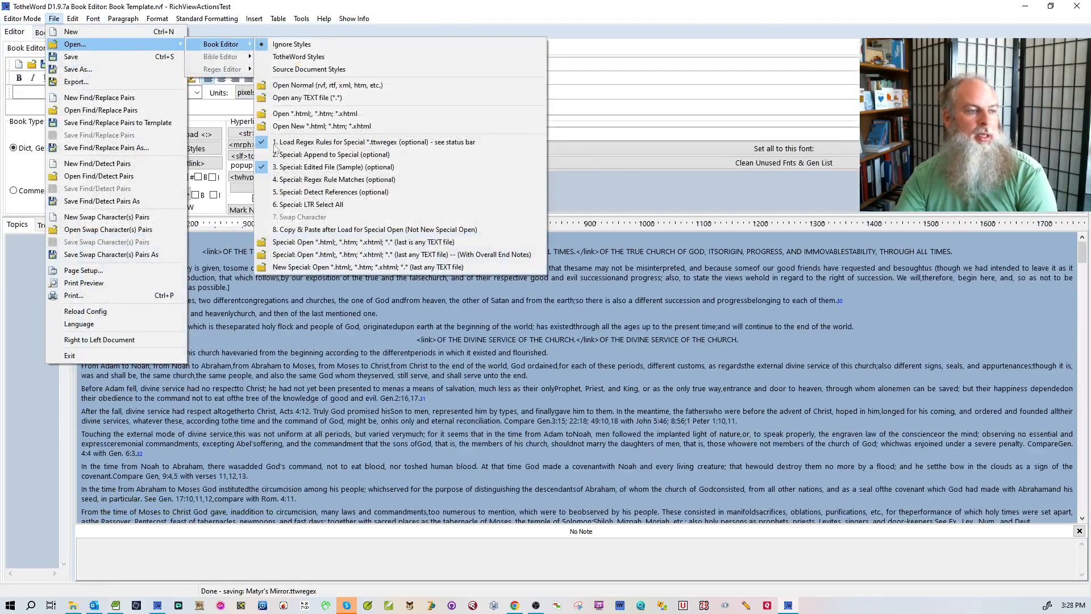
left_click(323, 270)
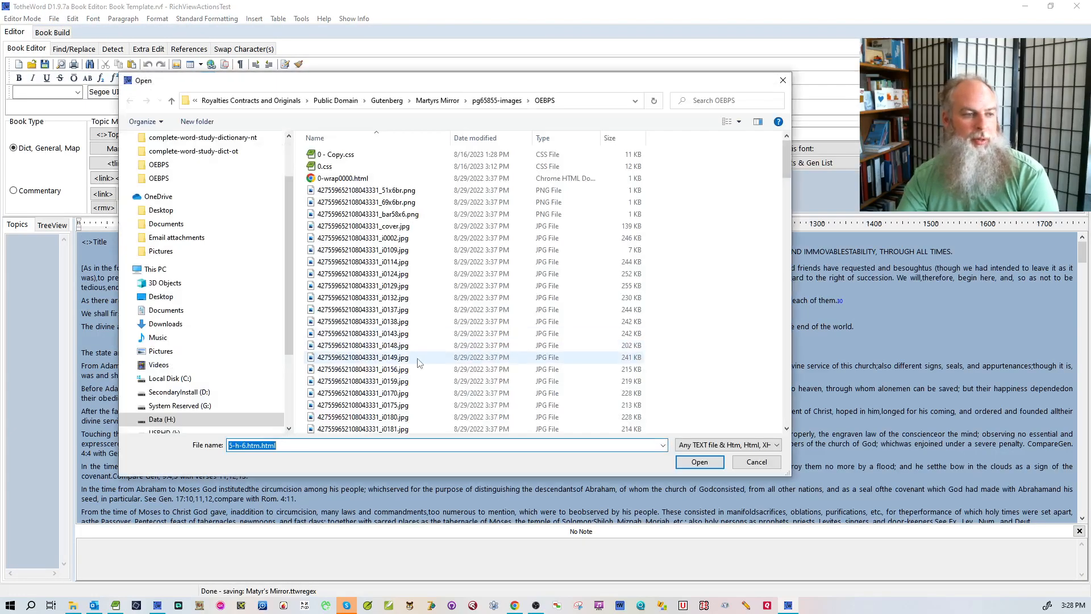
scroll(414, 265, "down", 15)
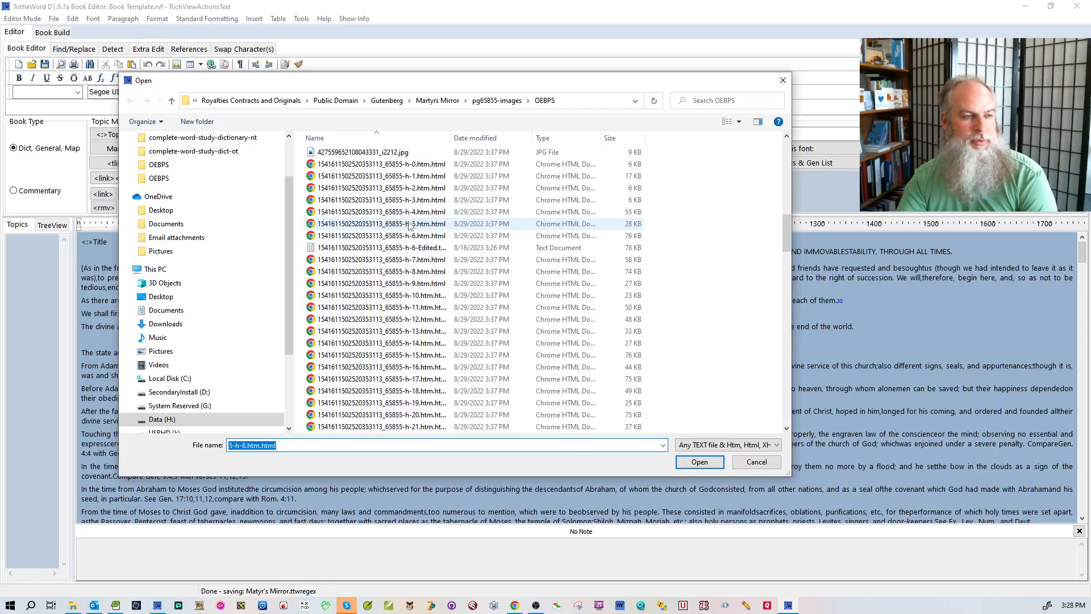
double_click(409, 225)
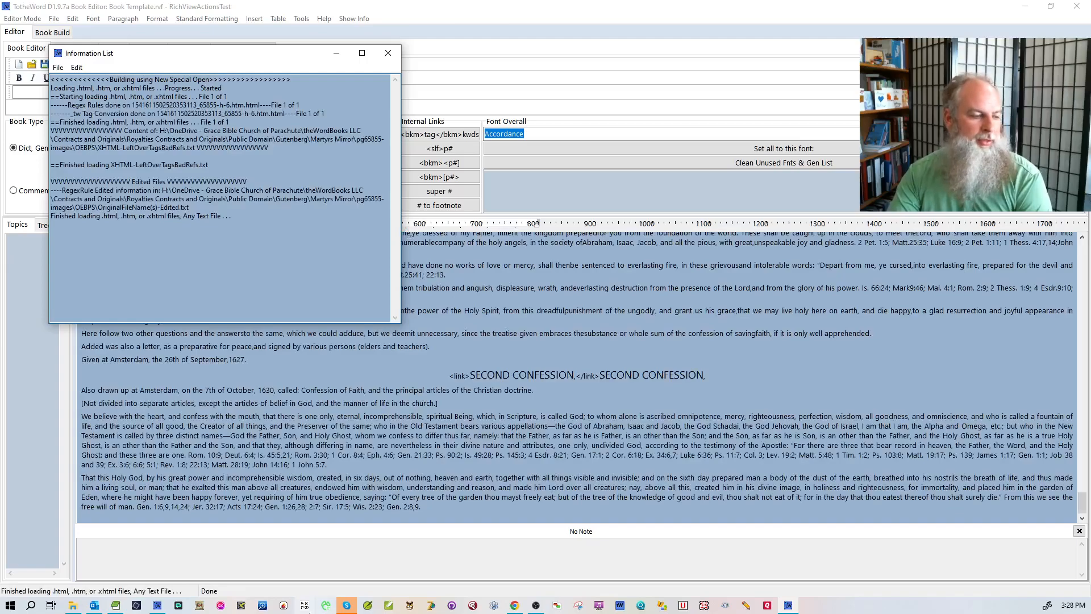
Open the 65855-h-6-Edited.txt file from the OEBPS folder in EditPad, reload it from disk and go to its beginning.
left_click(73, 604)
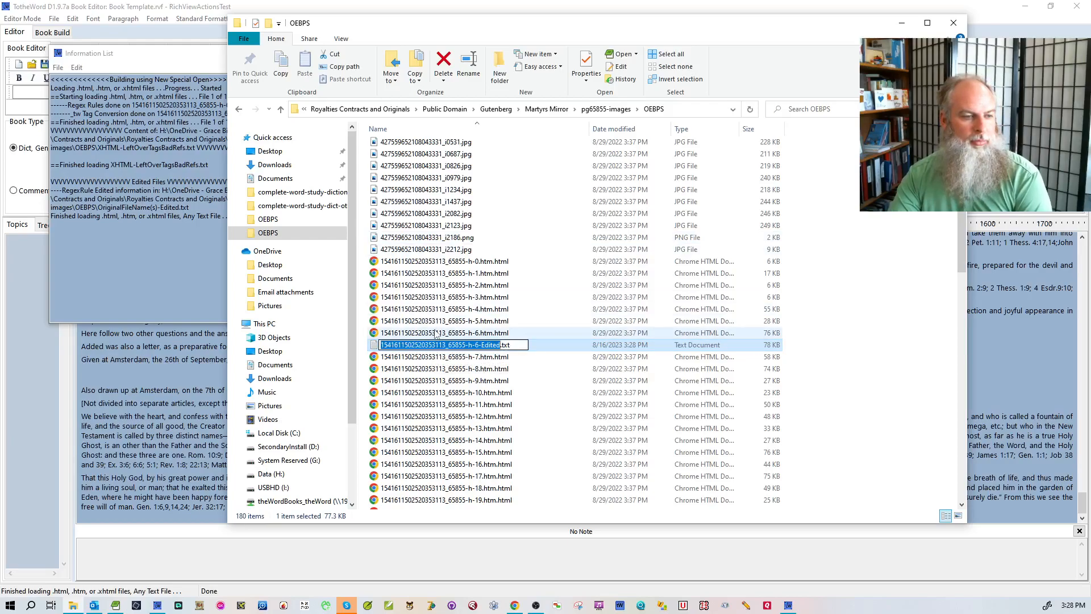
double_click(434, 345)
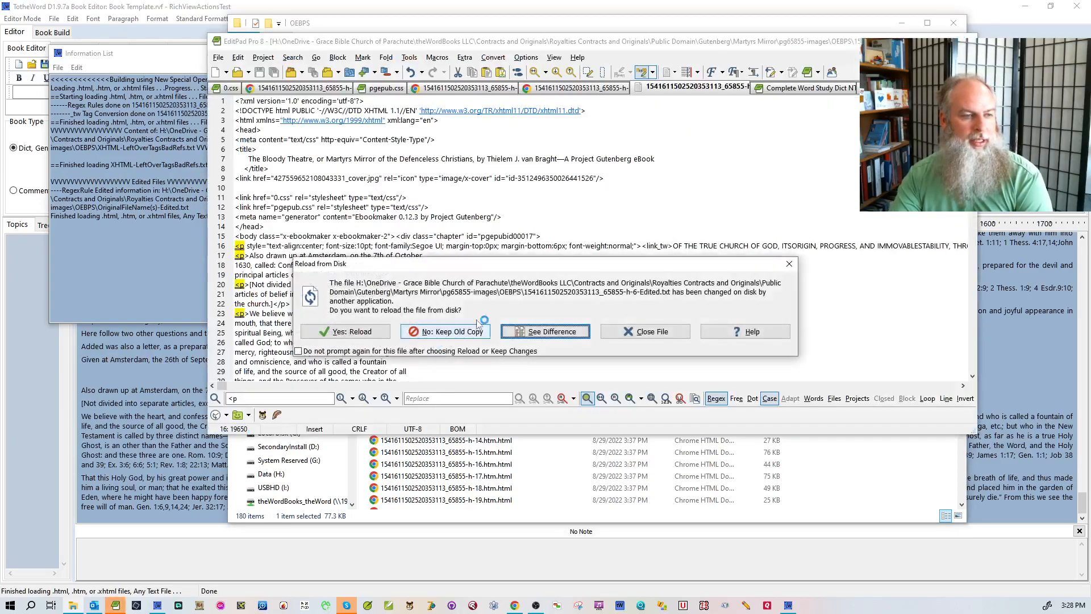
left_click(437, 340)
left_click(521, 261)
left_click_drag(288, 386, 254, 387)
scroll(288, 254, "up", 15)
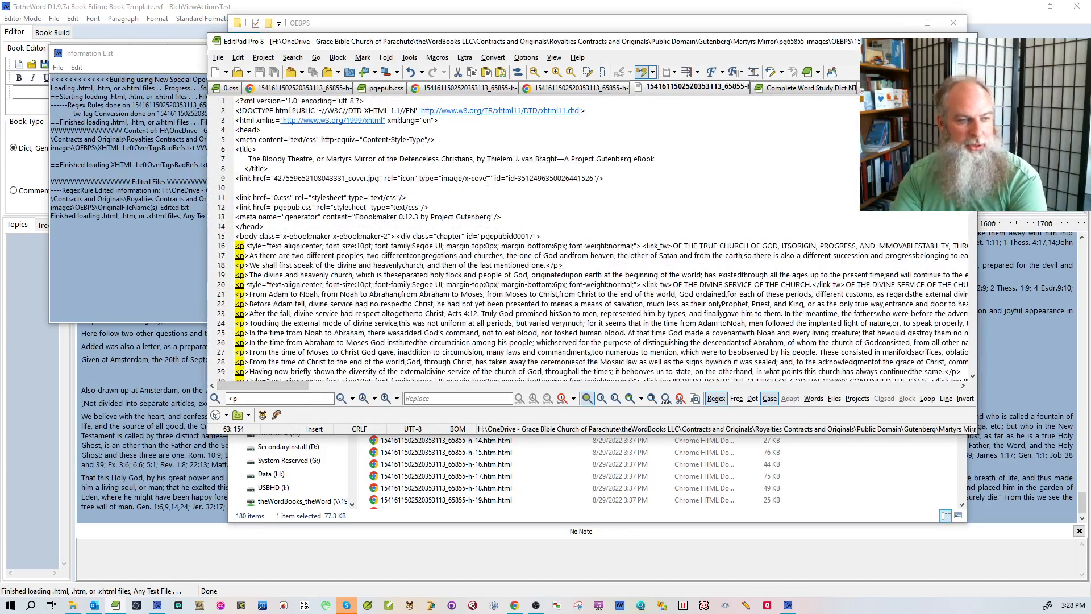
Examine the paragraph tags and line breaks through to the end of the reloaded edited file.
scroll(555, 181, "down", 20)
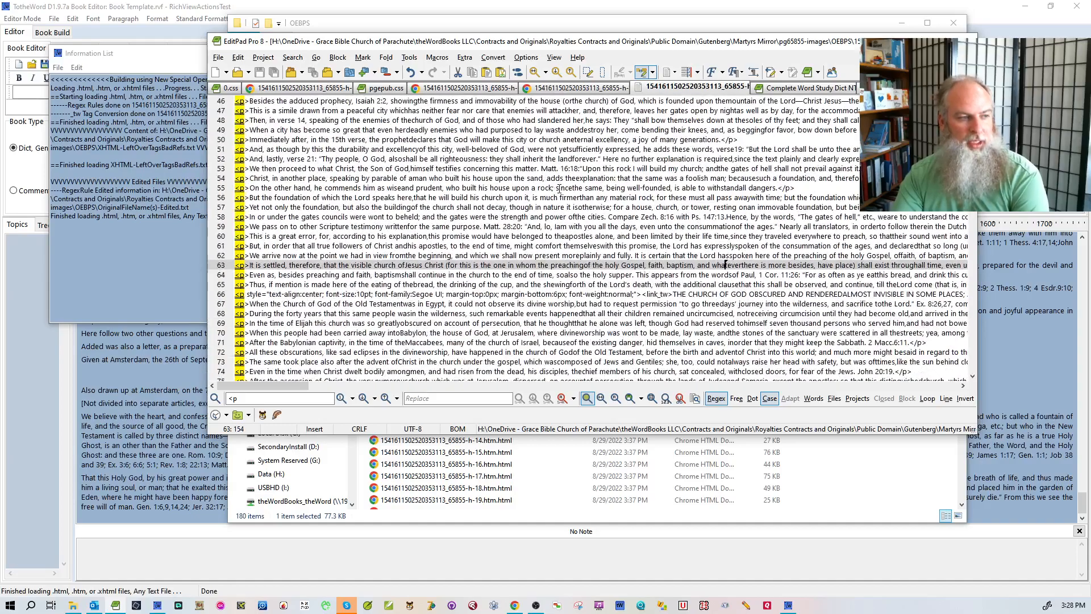
scroll(559, 188, "down", 18)
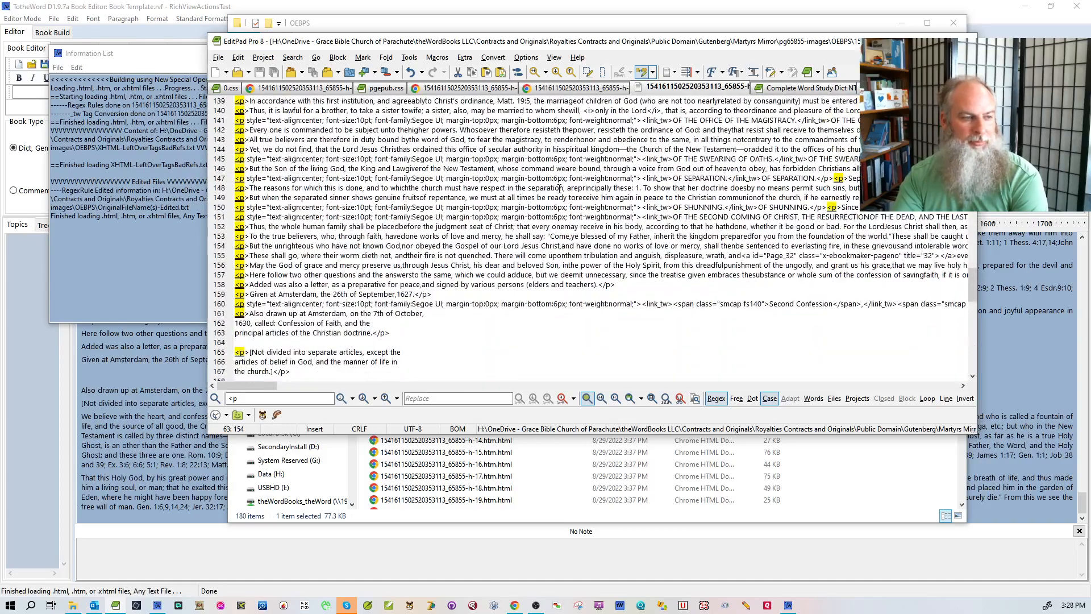
scroll(560, 188, "down", 2)
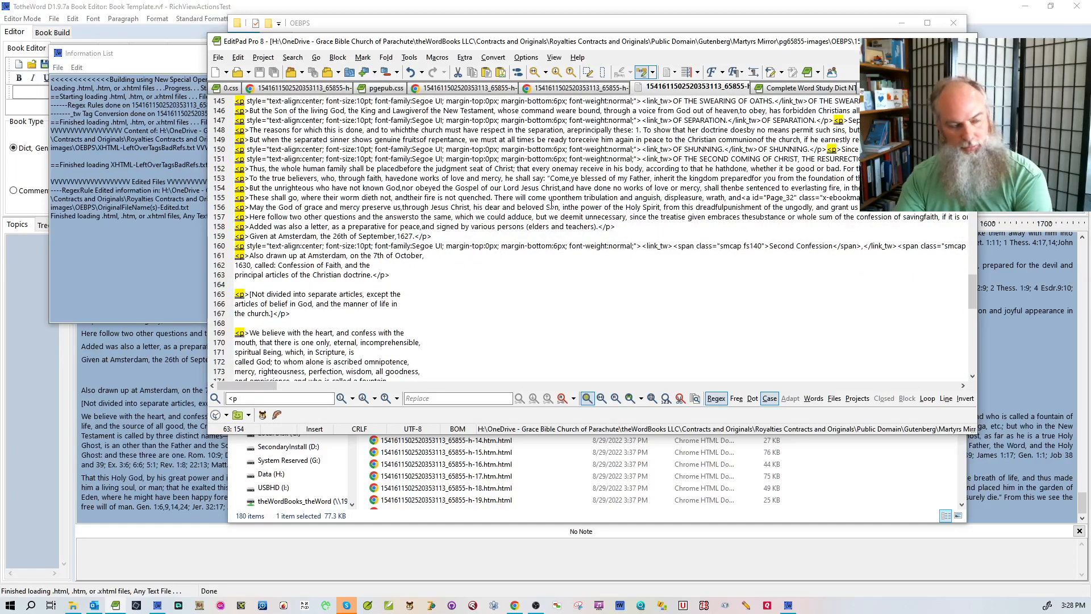
scroll(551, 204, "down", 3)
scroll(551, 204, "down", 6)
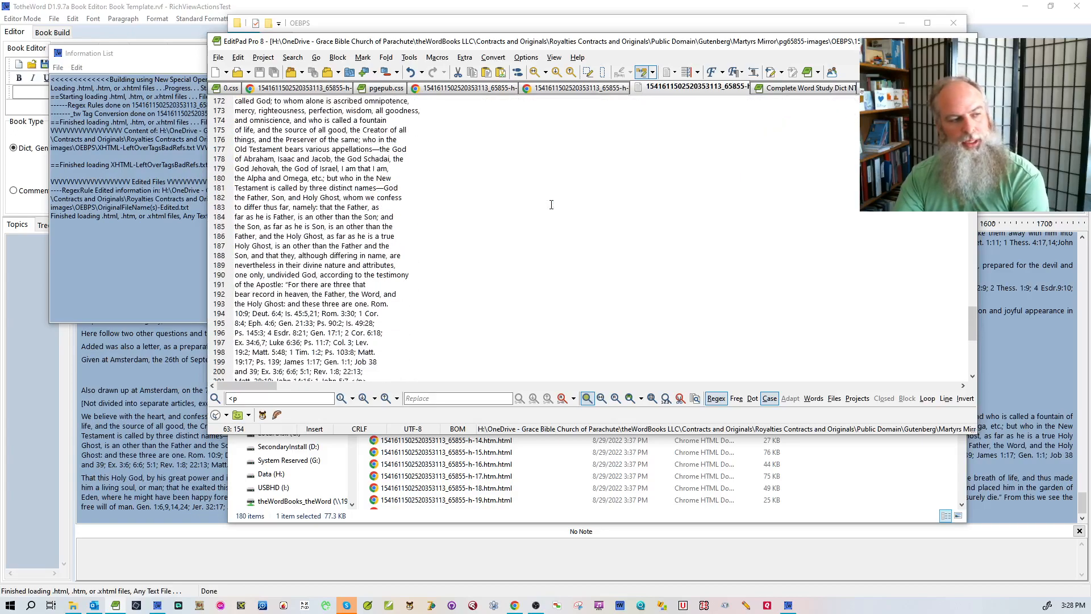
scroll(552, 204, "down", 5)
scroll(552, 204, "down", 3)
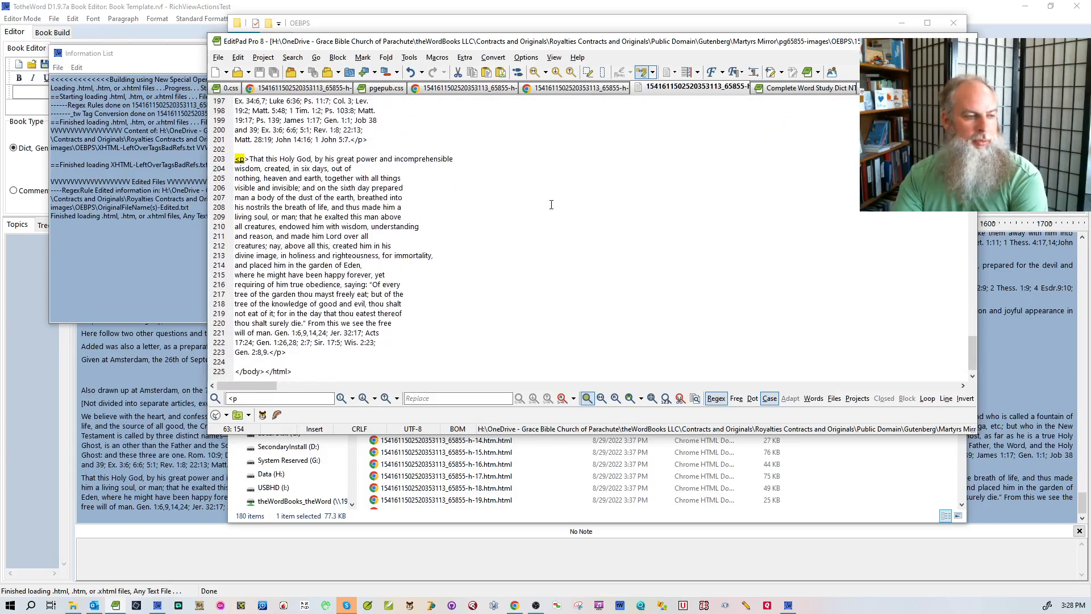
left_click(286, 352)
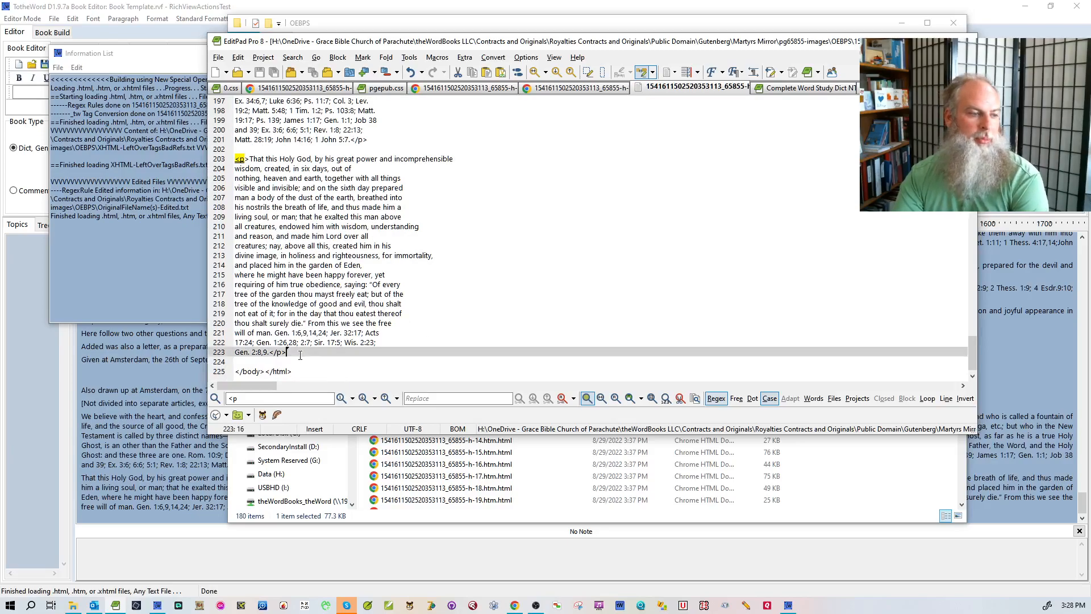
Switch to TotheWord's Regex Editor and duplicate the '(<h\d.*?)\r\n(.*?</h\d>)' rule on a new line directly below it.
left_click(9, 17)
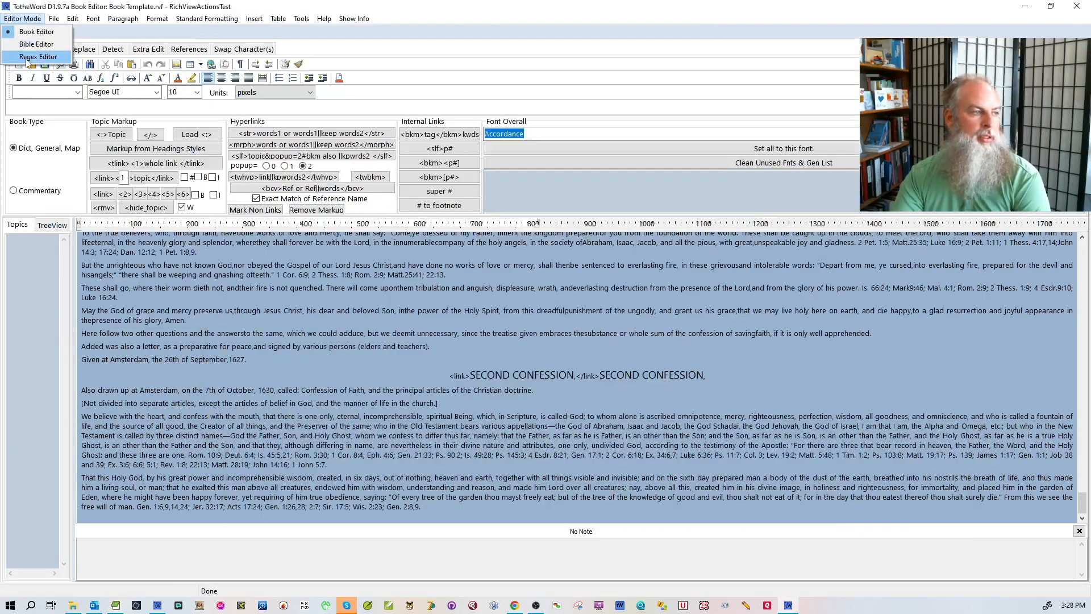
left_click(35, 59)
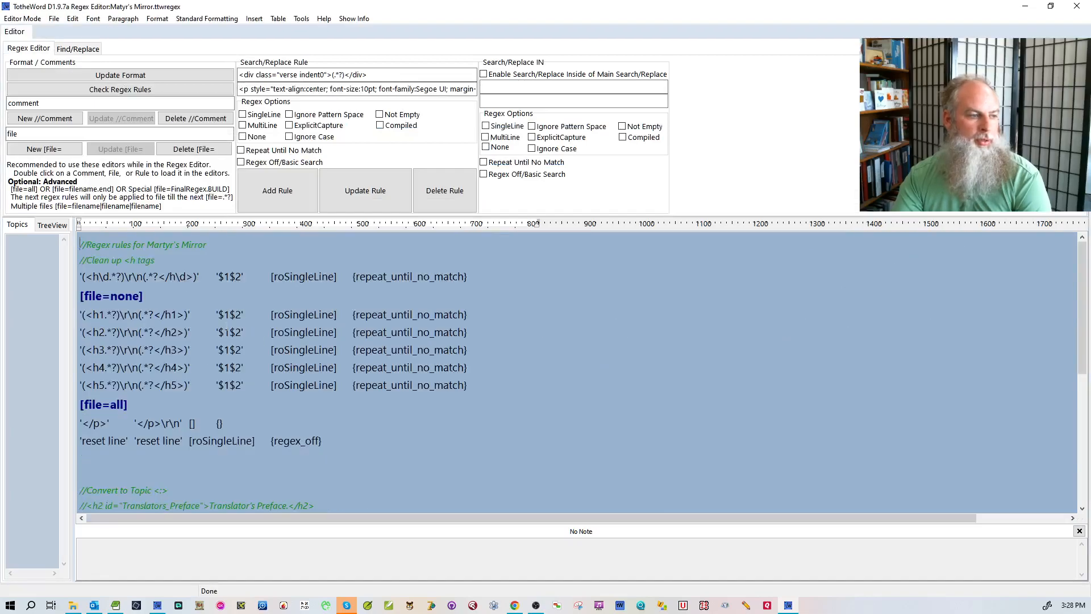
left_click_drag(486, 278, 50, 282)
key("ctrl+c")
key("End")
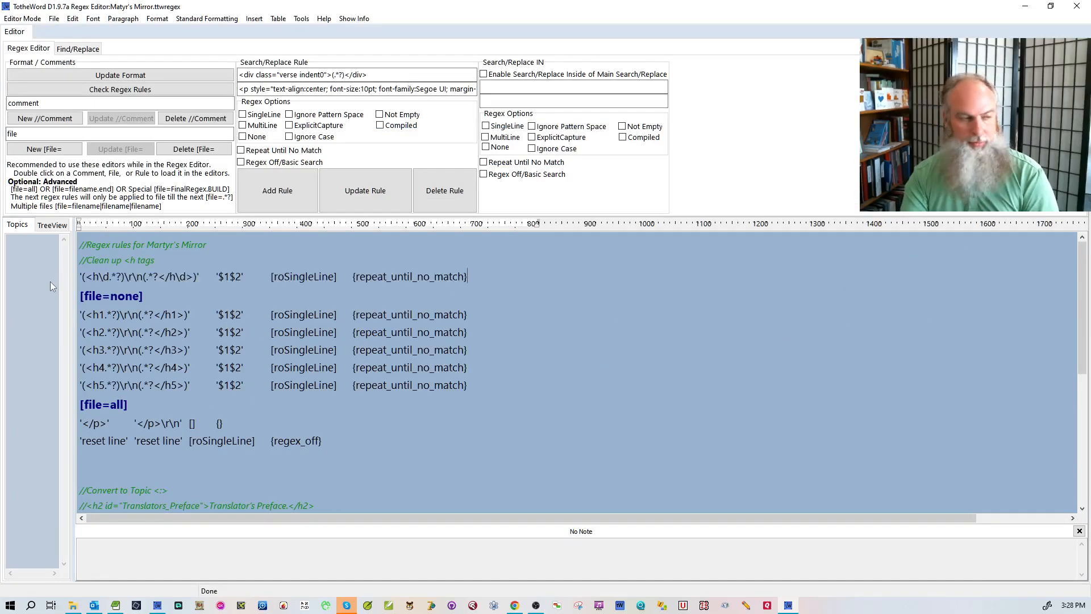
key("Return")
key("ctrl+v")
Change the duplicated rule's search pattern to '(<p.*?)\r\n(.*?</p>)' and save the regex file.
key("Right")
key("Right")
key("Delete")
key("Delete")
key("Delete")
type("p")
key("Right")
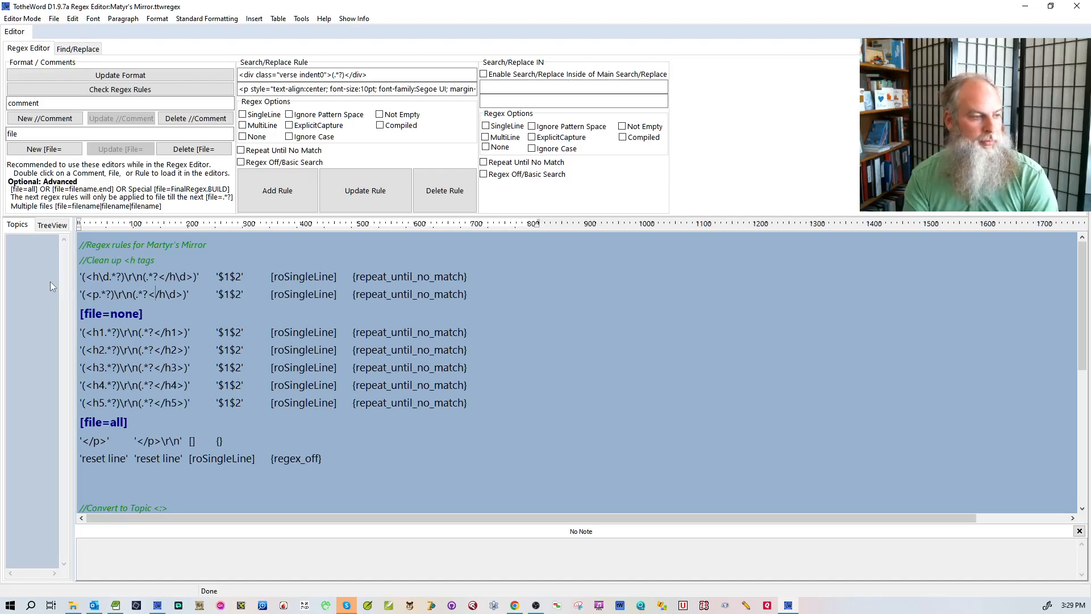
key("Delete")
key("Delete")
key("Delete")
key("BackSpace")
type("p")
key("ctrl+s")
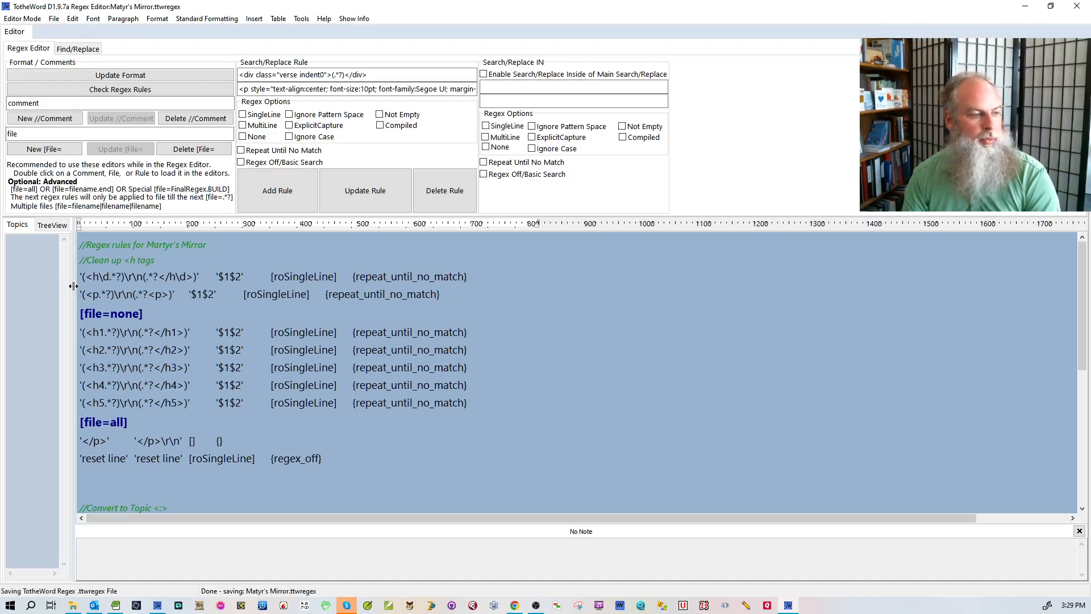
type("/")
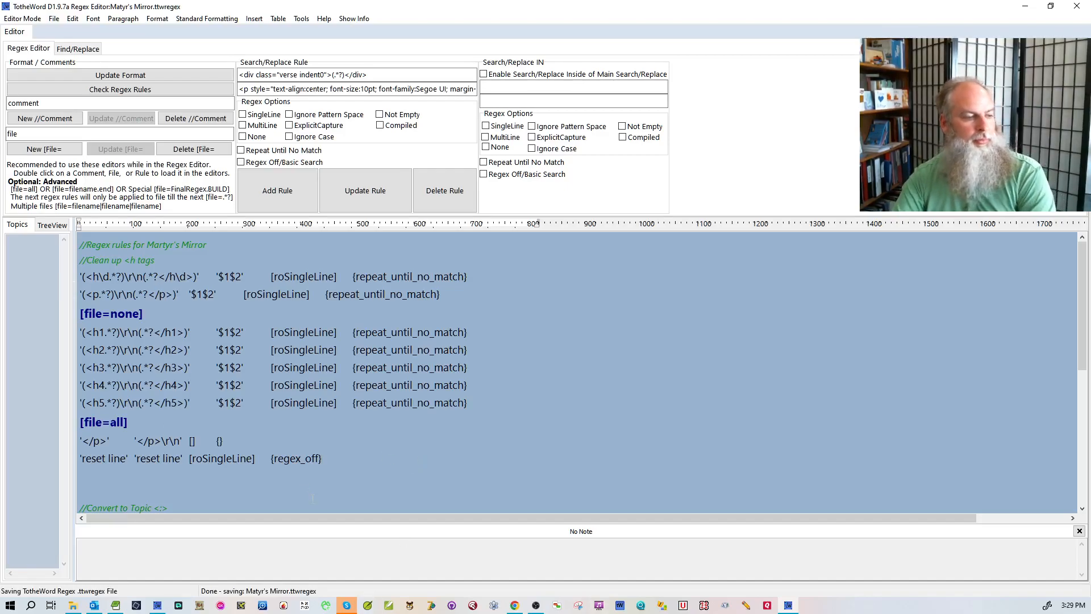
Return to the Book Editor, discarding the untitled changes, and re-import 65855-h-6.htm.html through New Special open to test the paragraph rule.
left_click(14, 32)
left_click(45, 34)
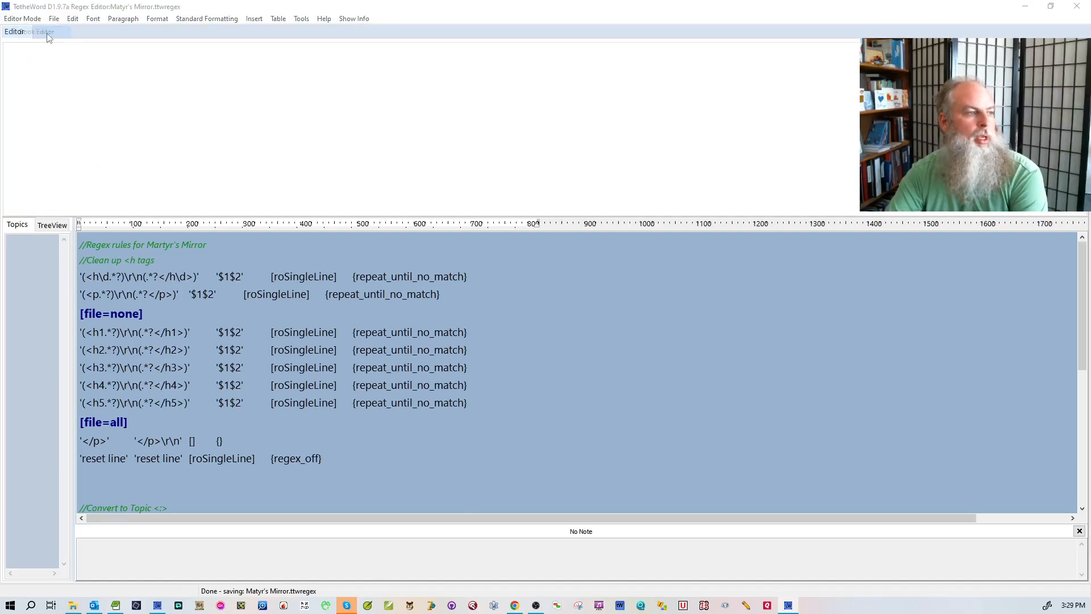
left_click(552, 345)
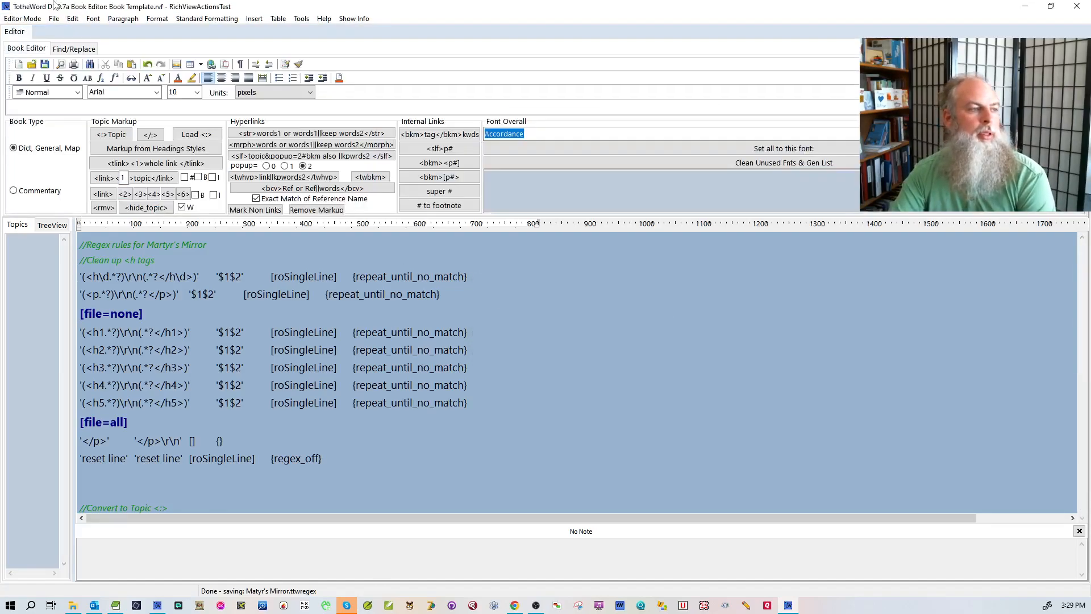
left_click(54, 18)
mouse_move(66, 45)
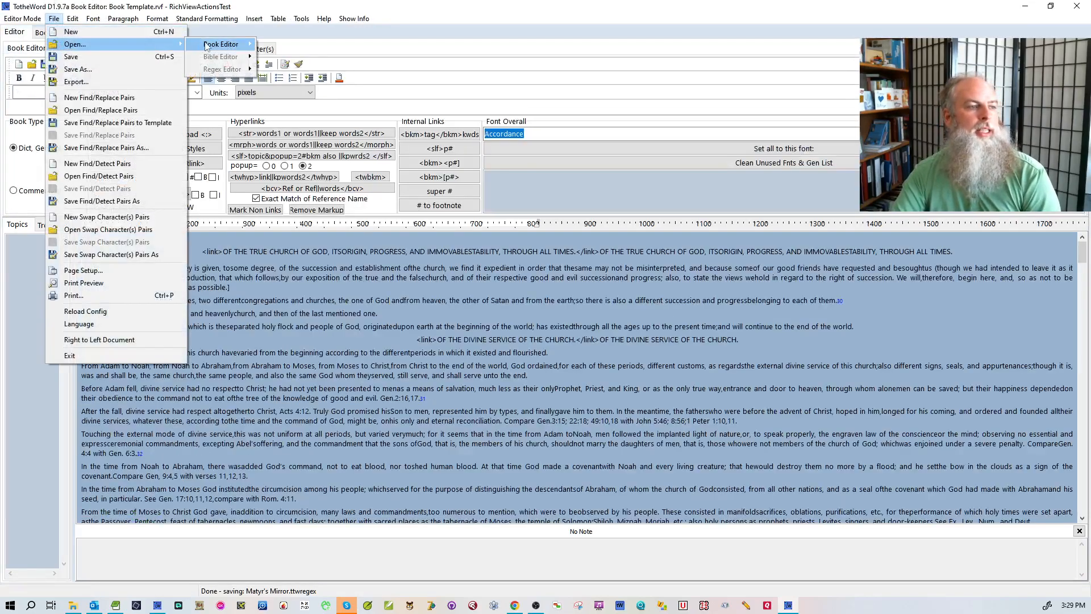
mouse_move(205, 45)
left_click(522, 267)
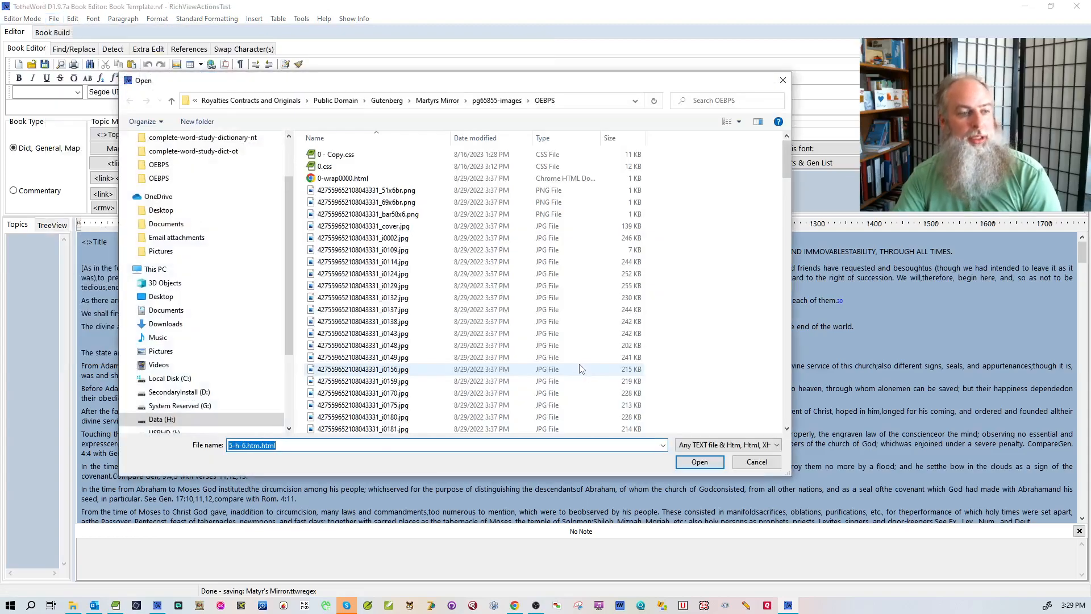
scroll(579, 368, "down", 15)
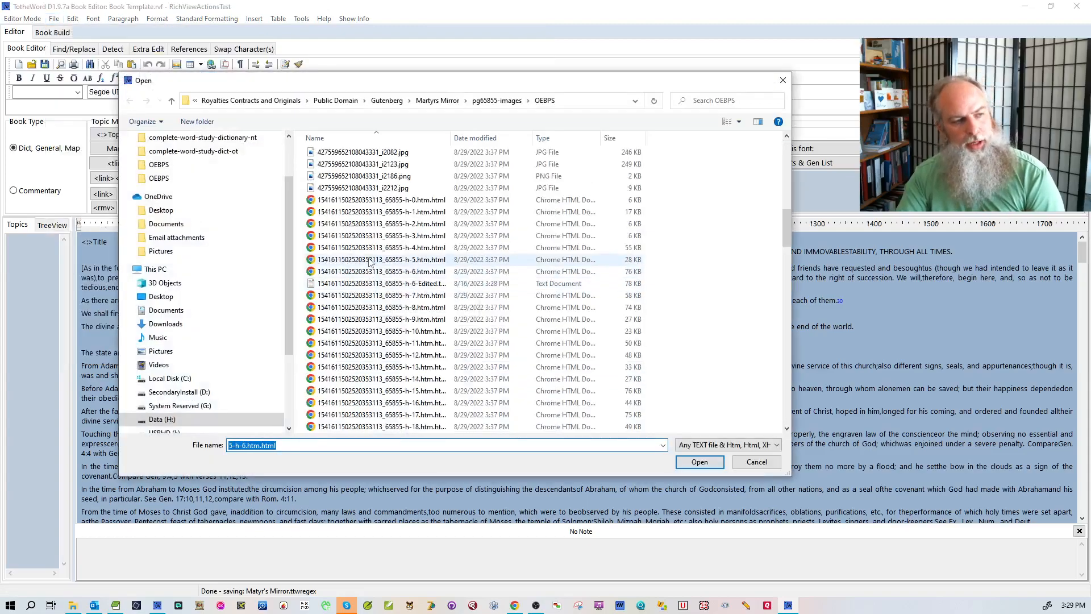
double_click(364, 271)
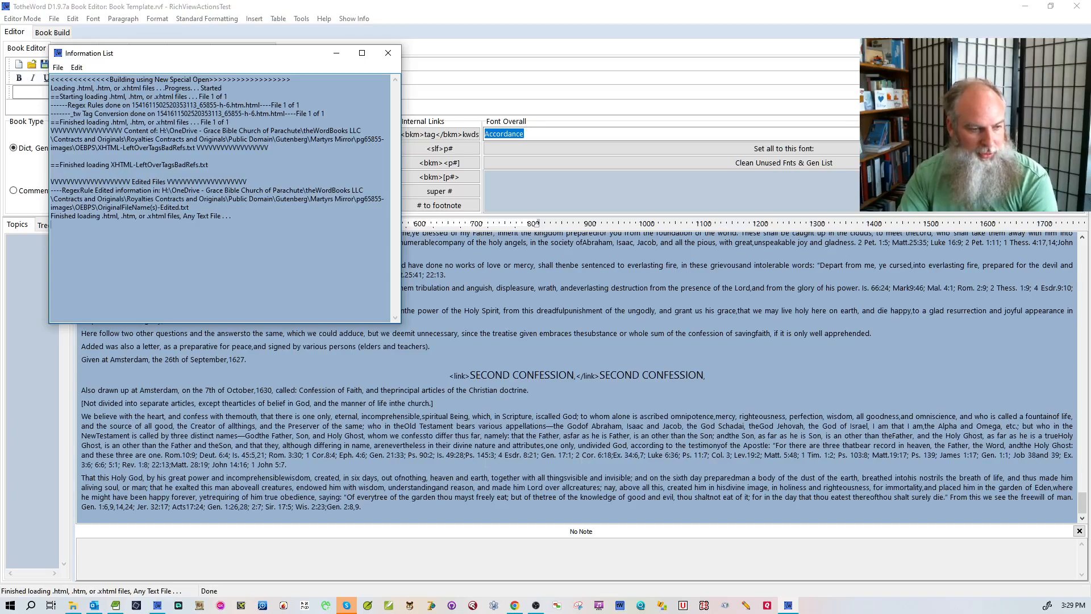
Convert the Bible references from Deut. 6:4 through 2 Cor. 6:18 in the "We believe with the heart" paragraph into reference links.
left_click_drag(454, 455, 450, 456)
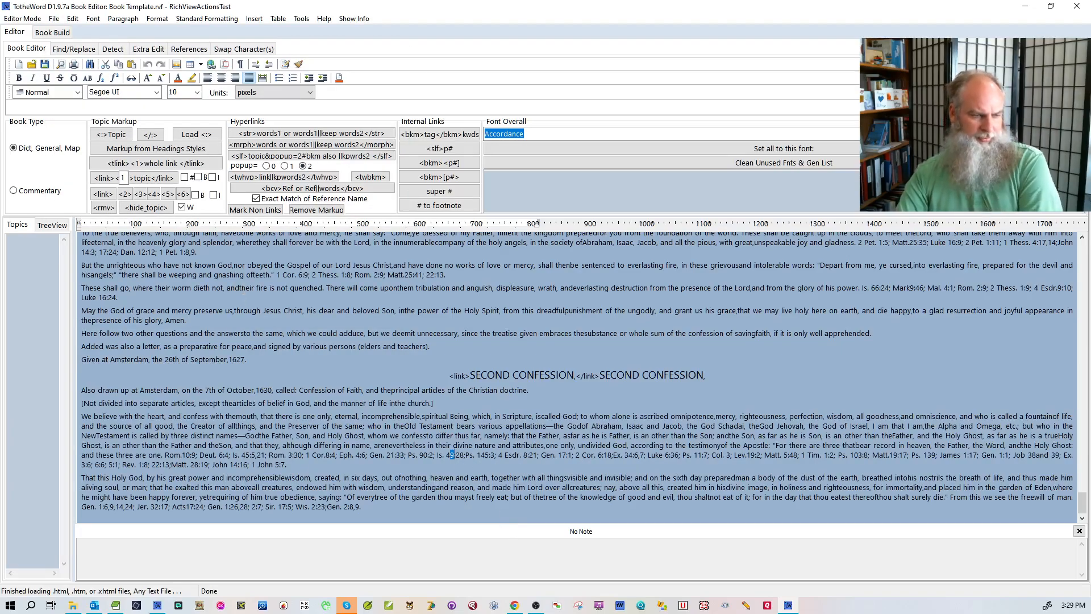
left_click_drag(200, 455, 634, 455)
key("ctrl+shift+b")
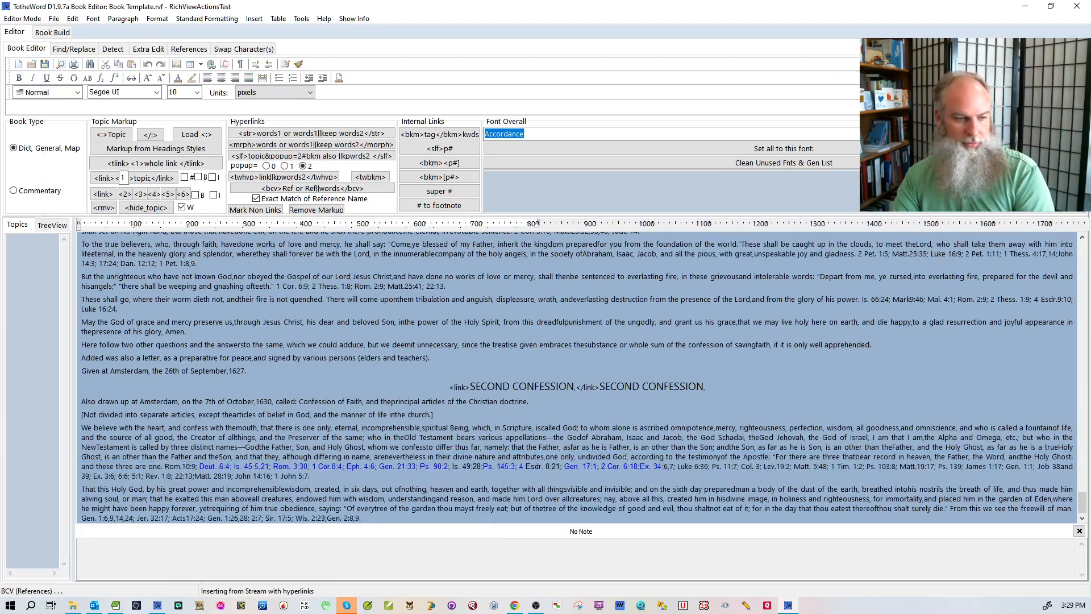
left_click(466, 412)
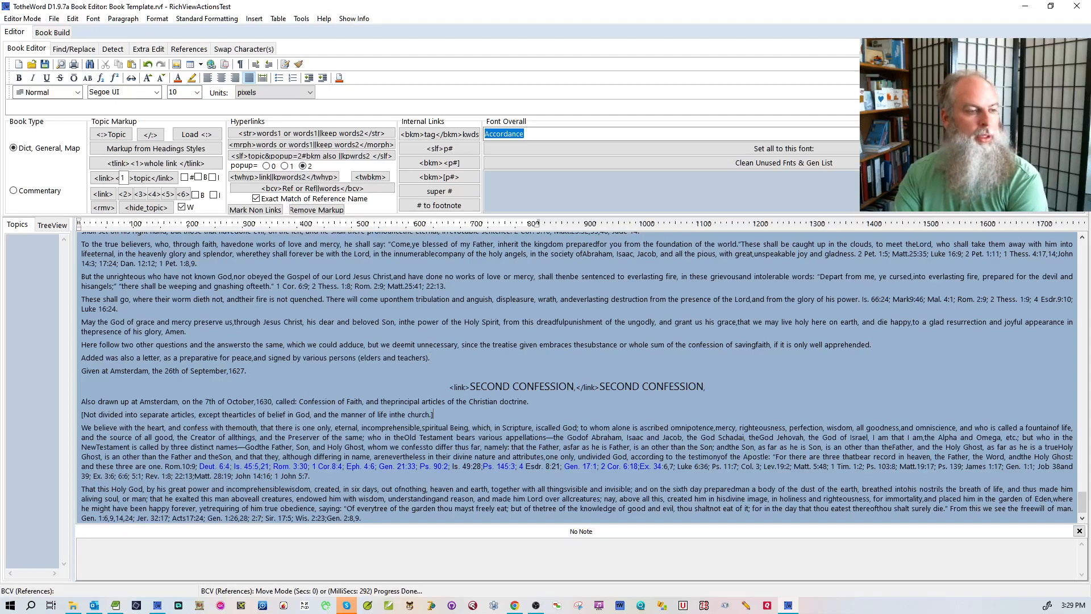
Reopen 65855-h-6-Edited.txt in EditPad, reload it from disk and check its paragraph lines from the end back to the start.
left_click(136, 605)
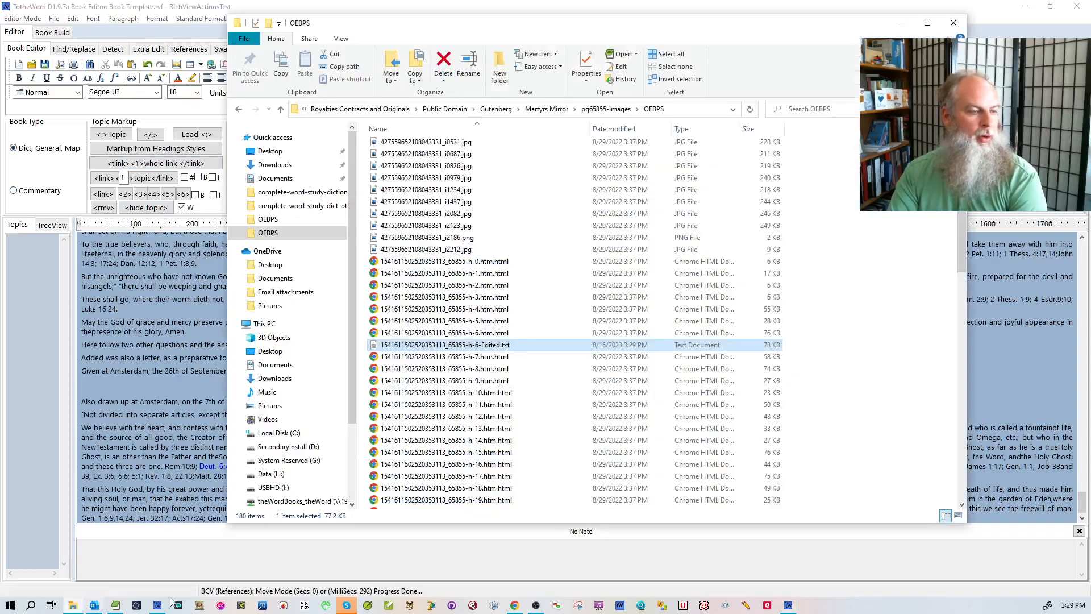
double_click(435, 345)
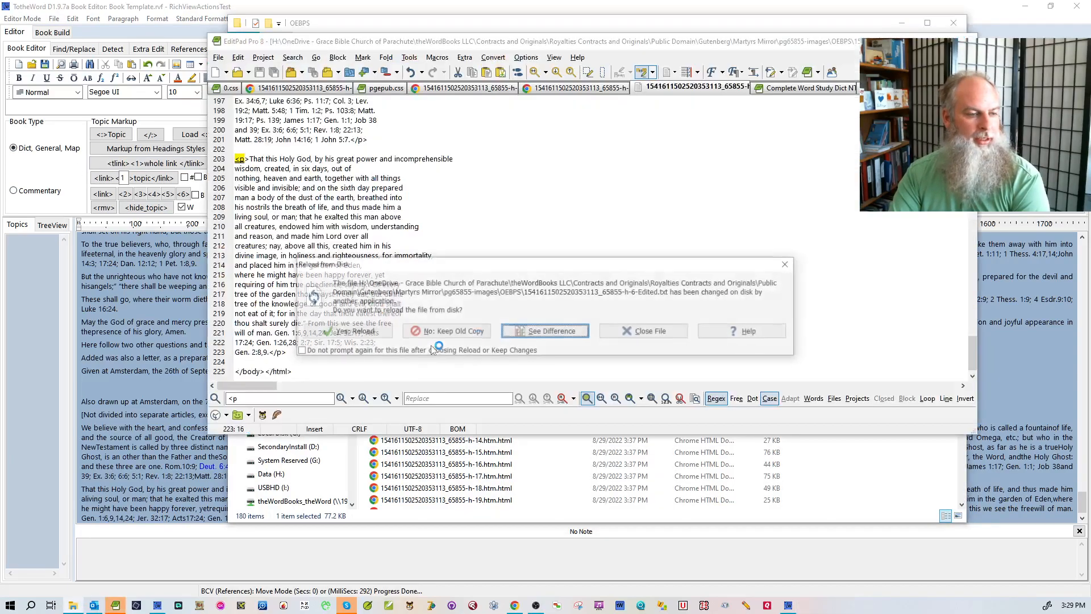
left_click(349, 331)
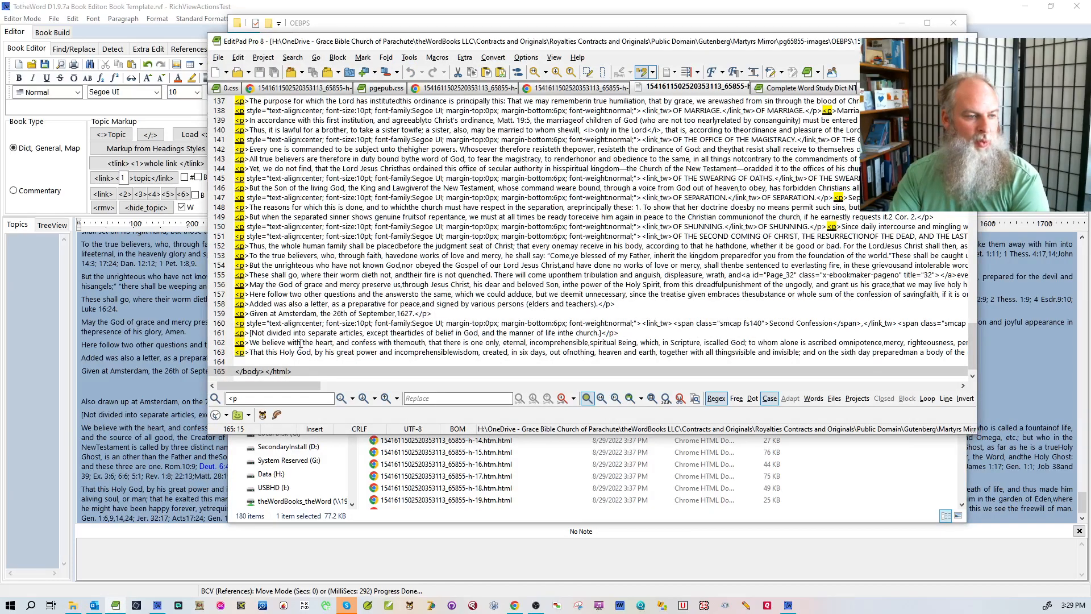
scroll(302, 344, "up", 20)
scroll(332, 318, "up", 15)
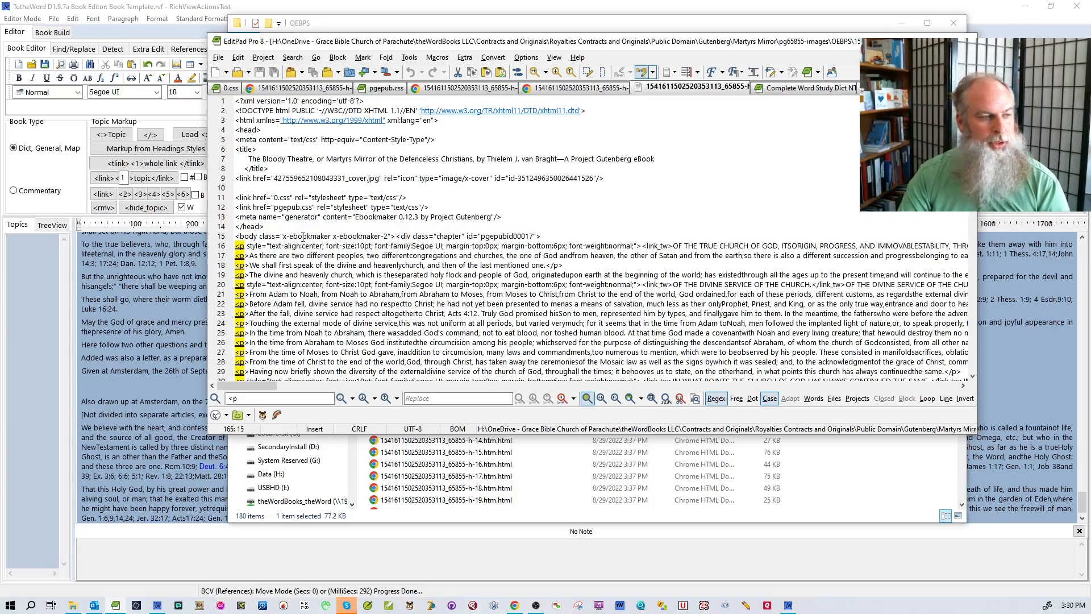
Return to the Book Editor in TotheWord and check the font size of the SECOND CONFESSION heading.
left_click(54, 21)
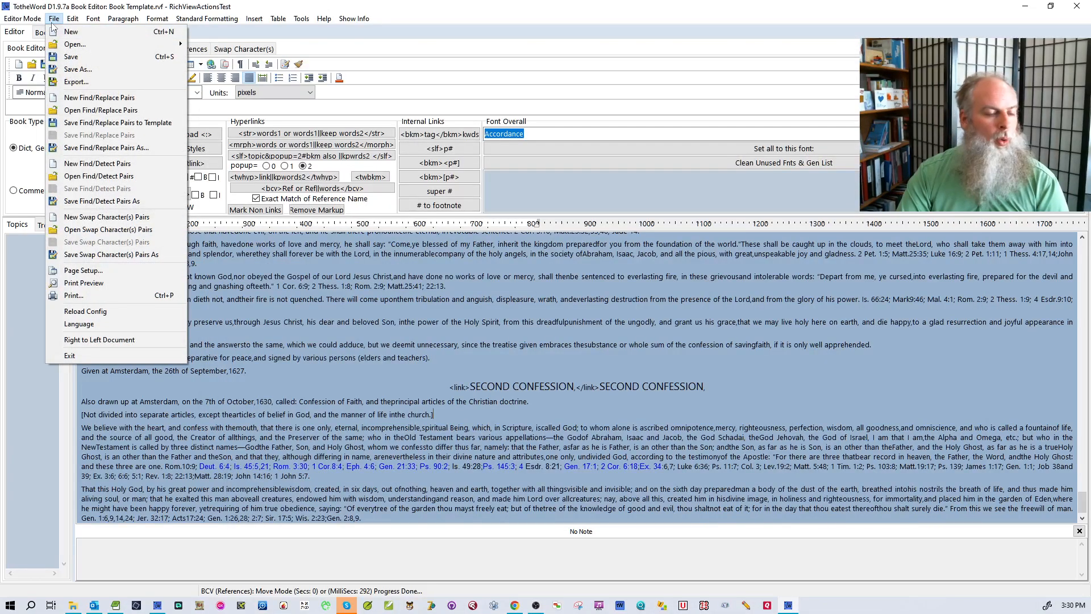
left_click(509, 391)
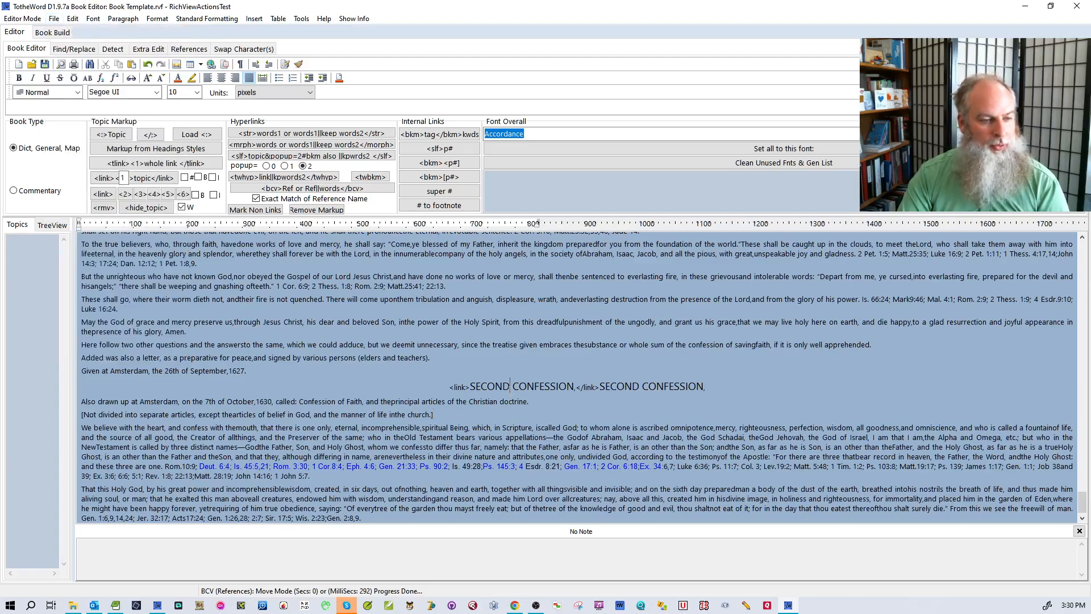
mouse_move(115, 606)
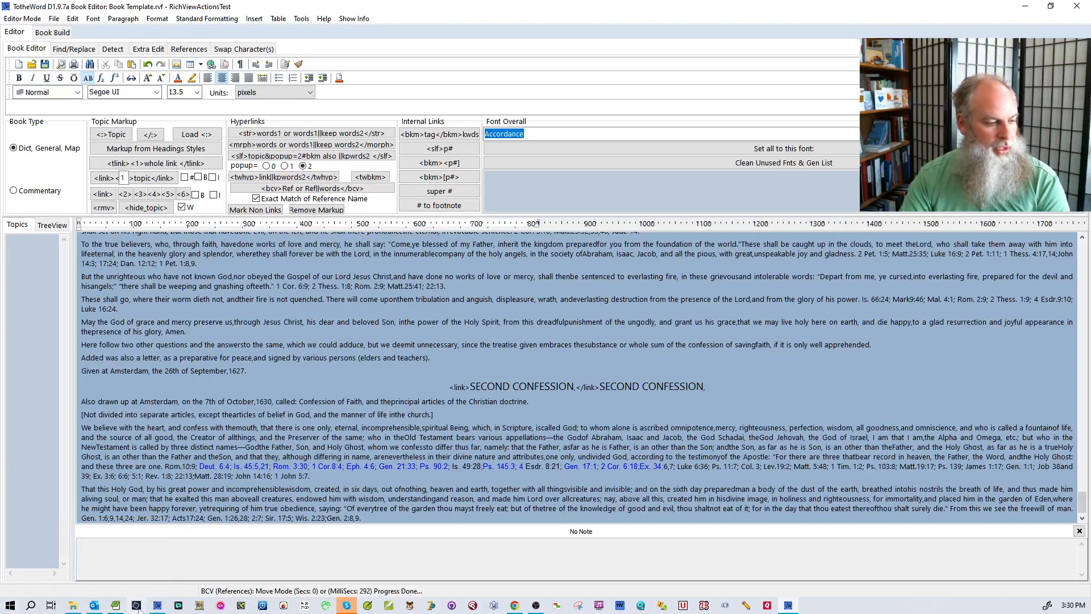
In EditPad, close the edited text file and search 65855-h-6.htm.html for "Second Confess" to inspect the heading's span classes.
left_click(120, 608)
right_click(630, 91)
left_click(668, 101)
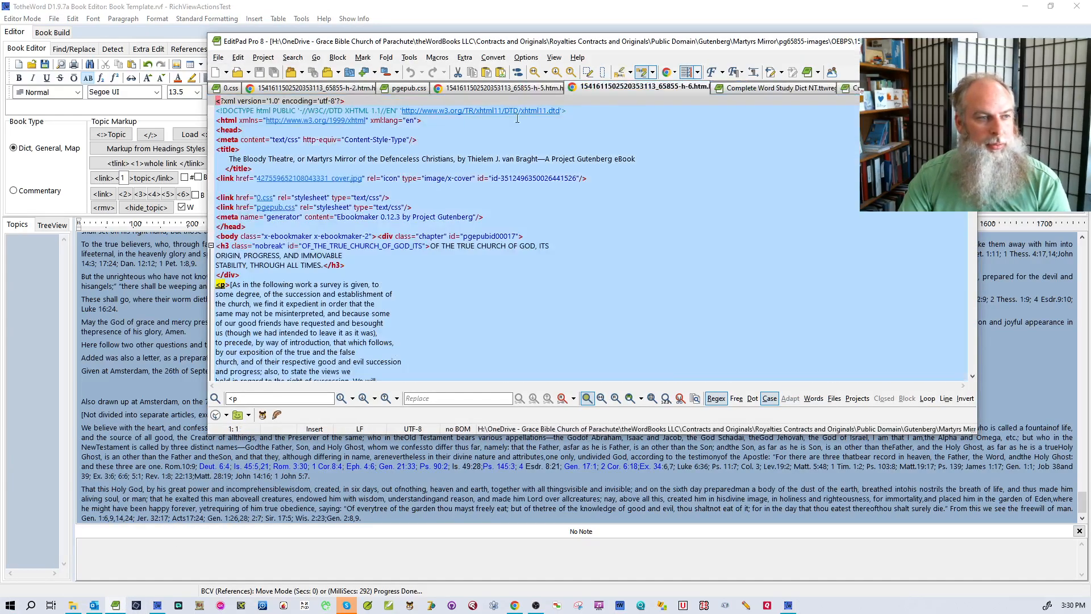
triple_click(238, 398)
type("Sec")
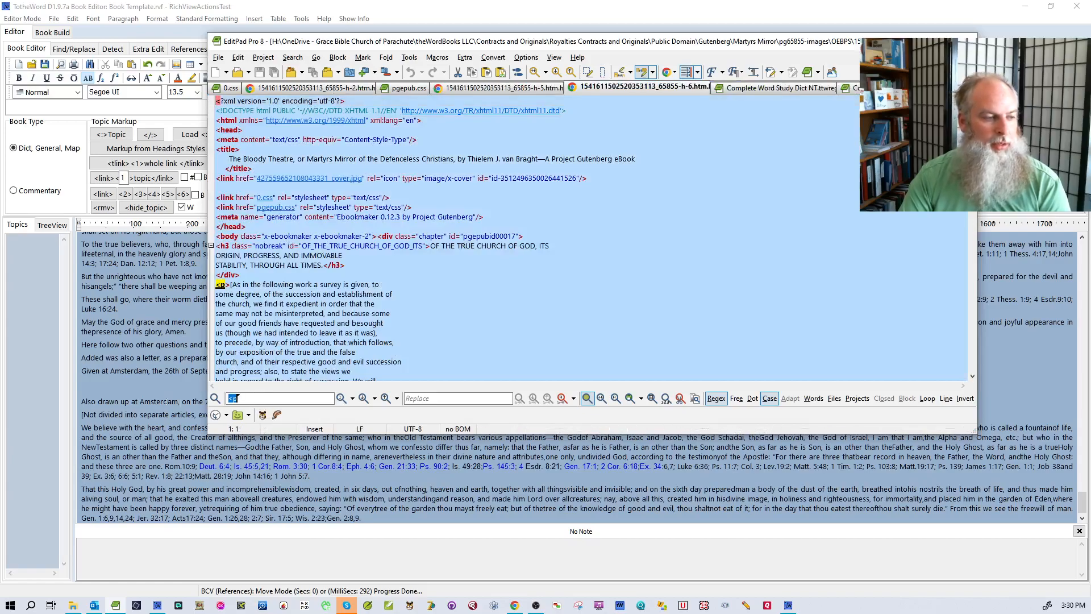
type("ond Confess")
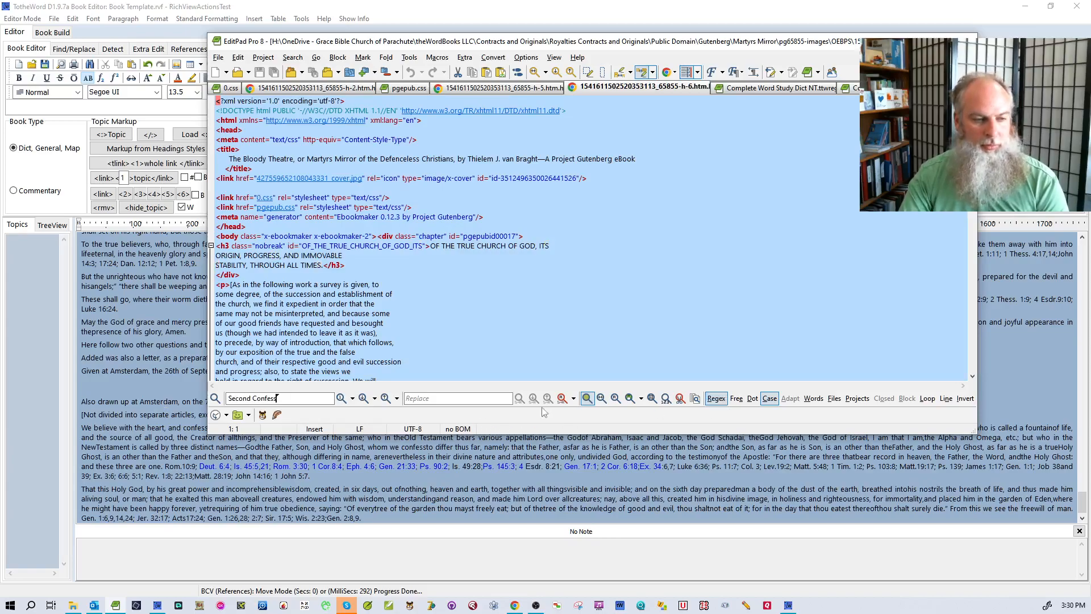
left_click(364, 398)
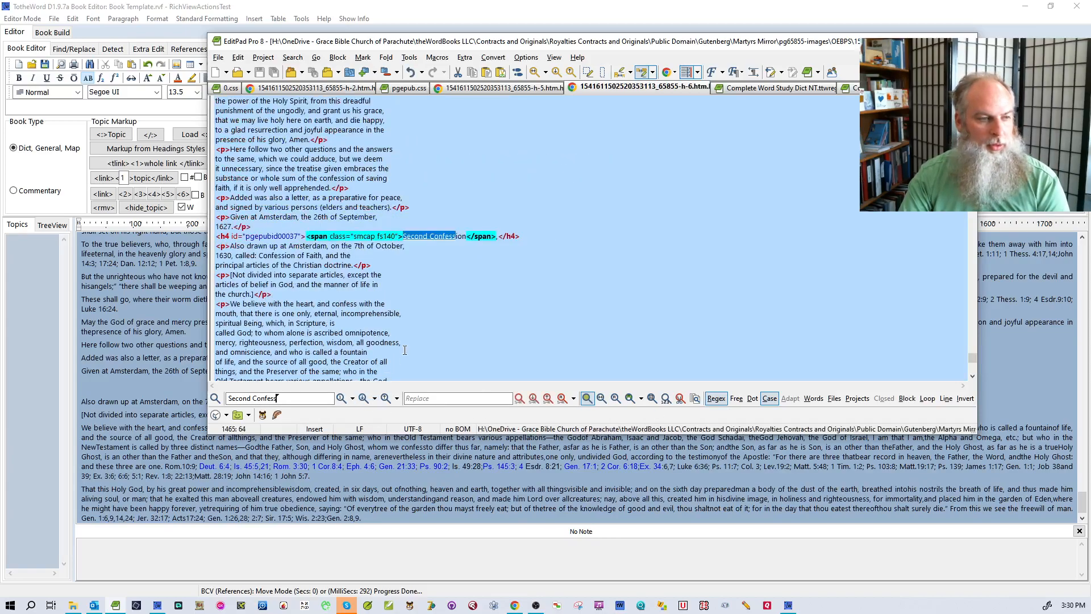
left_click(429, 334)
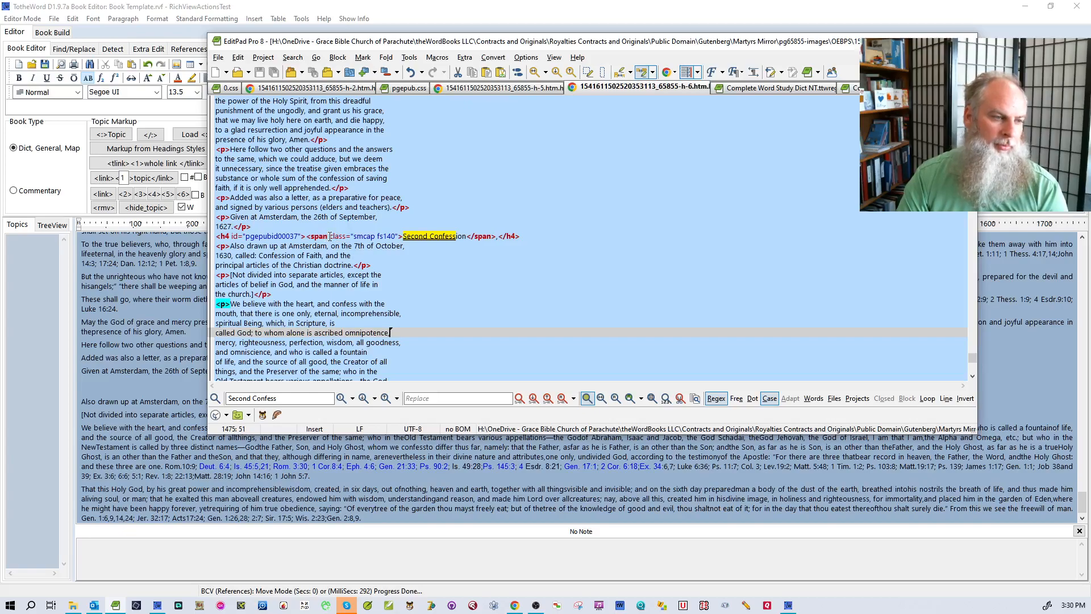
double_click(387, 236)
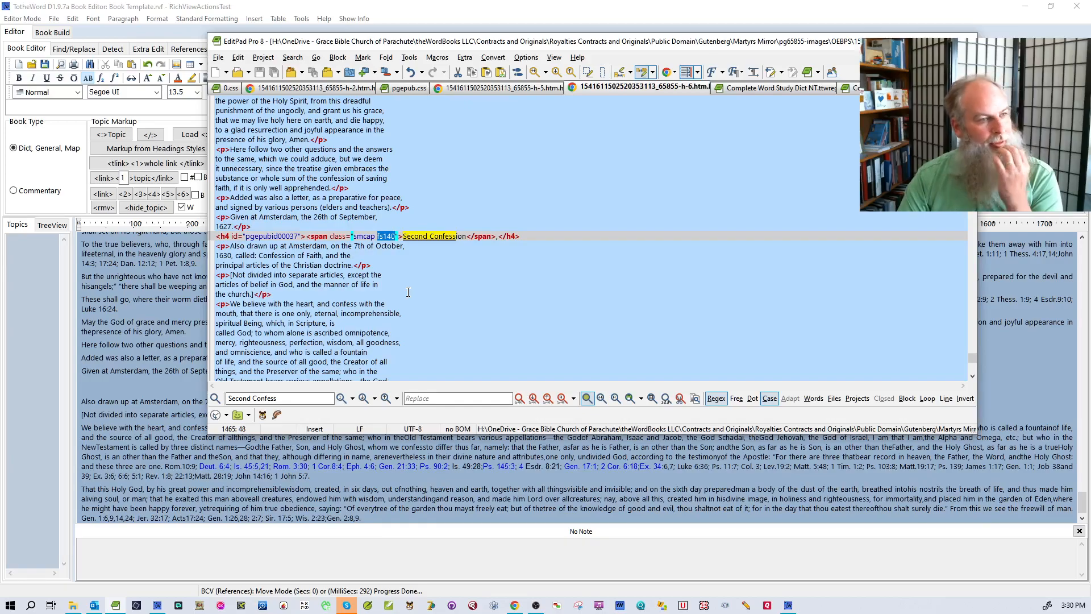
Search the pgepub.css stylesheet for the fs140 class, repeating the search from the start of the file.
left_click(391, 88)
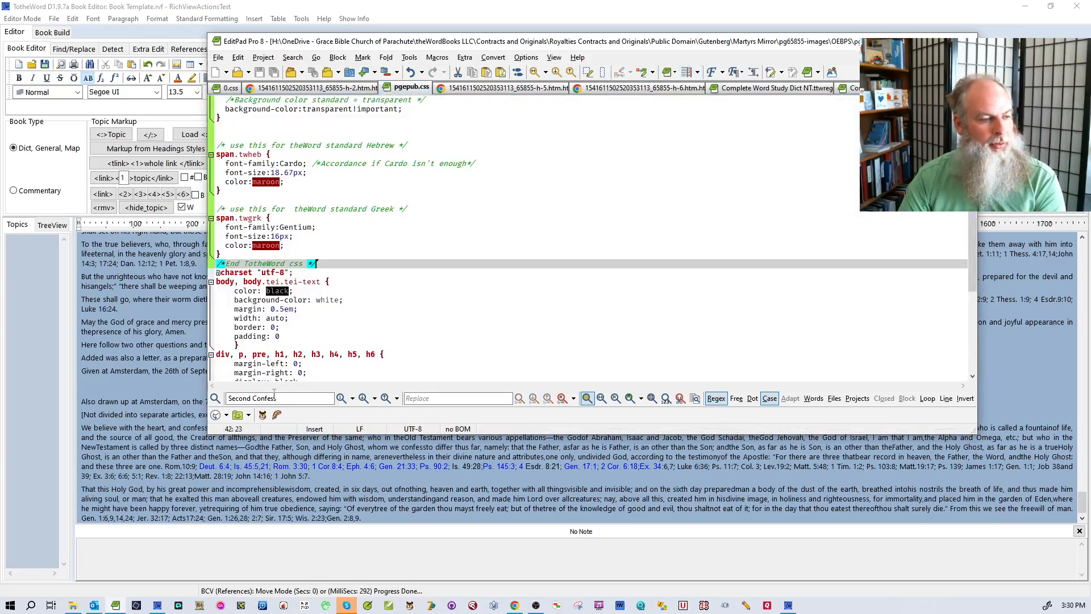
left_click_drag(291, 399, 201, 399)
type("fs140")
left_click(362, 398)
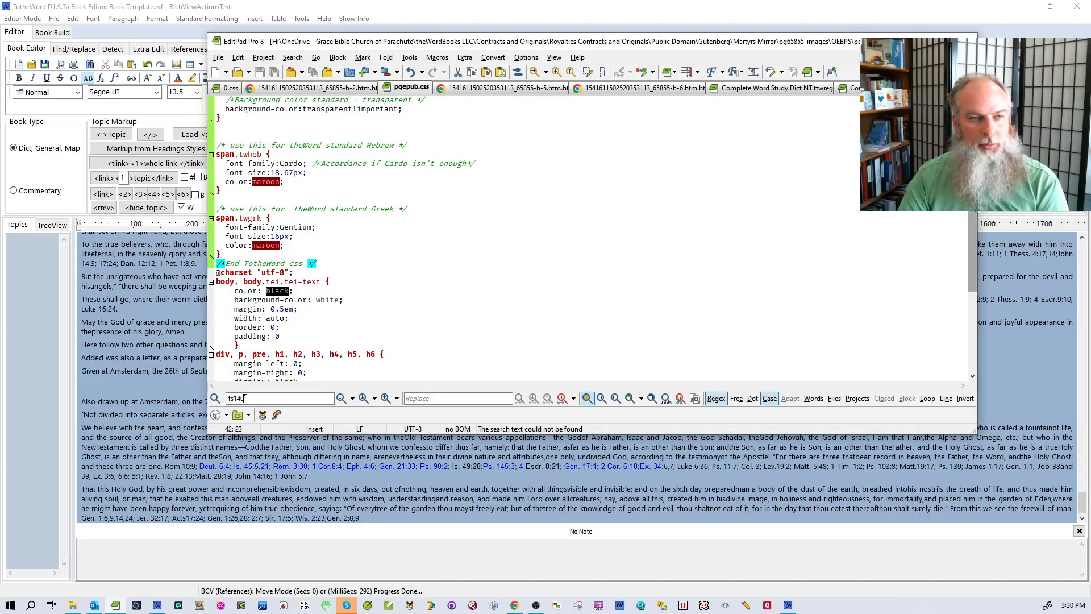
scroll(317, 193, "up", 8)
left_click(386, 135)
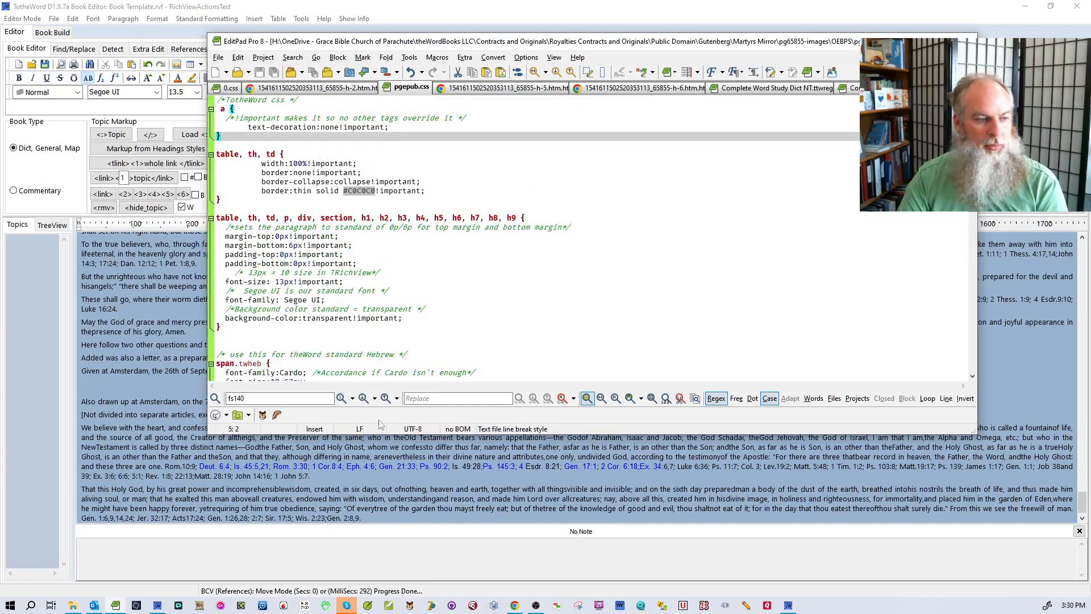
left_click(363, 398)
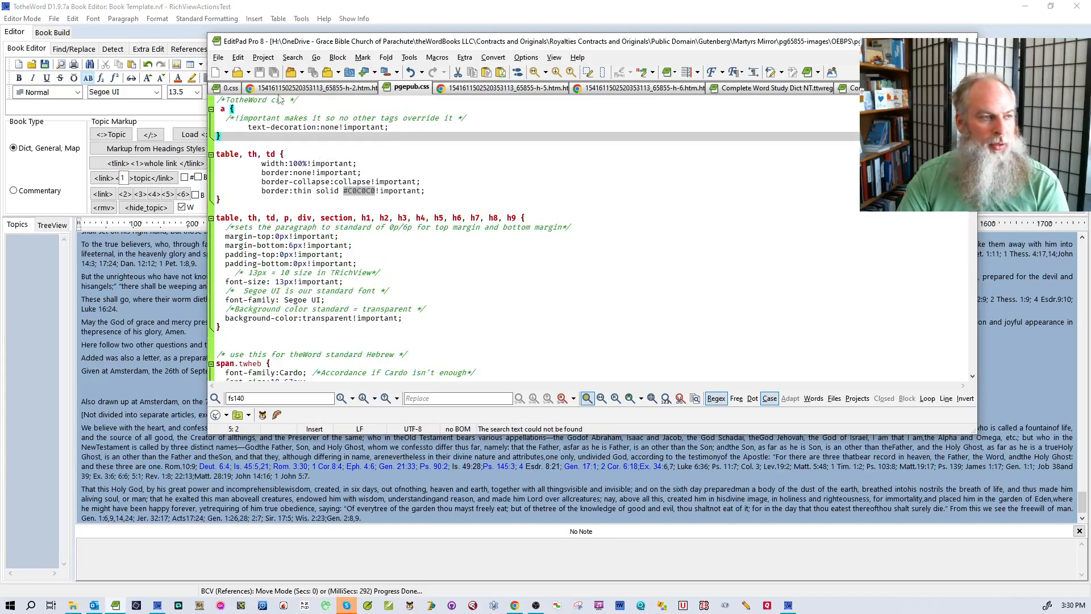
Search the 0.css stylesheet for the fs140 class.
left_click(230, 87)
left_click(307, 172)
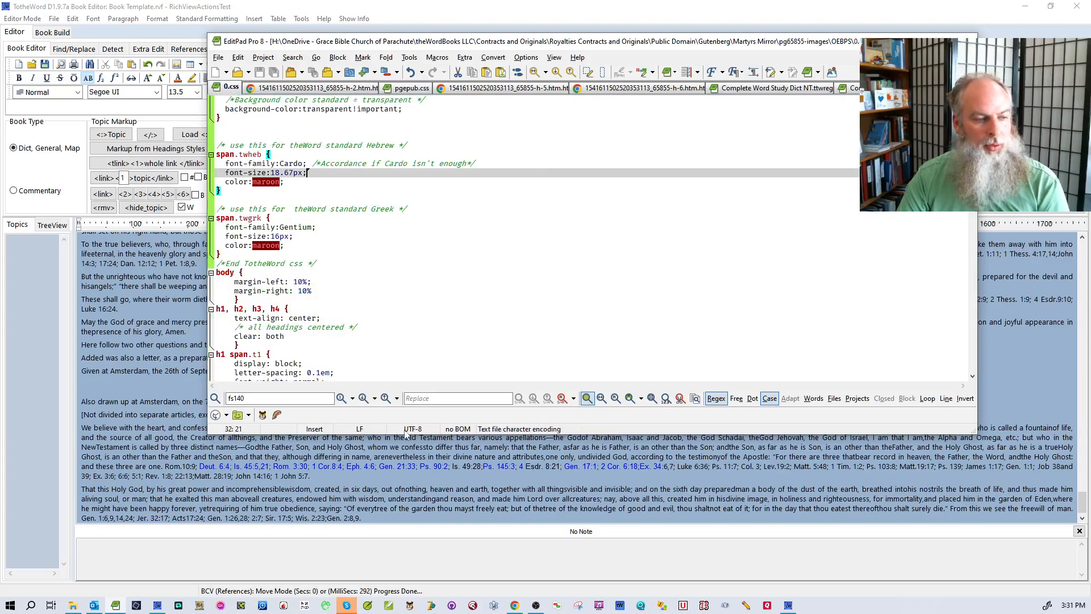
left_click(363, 399)
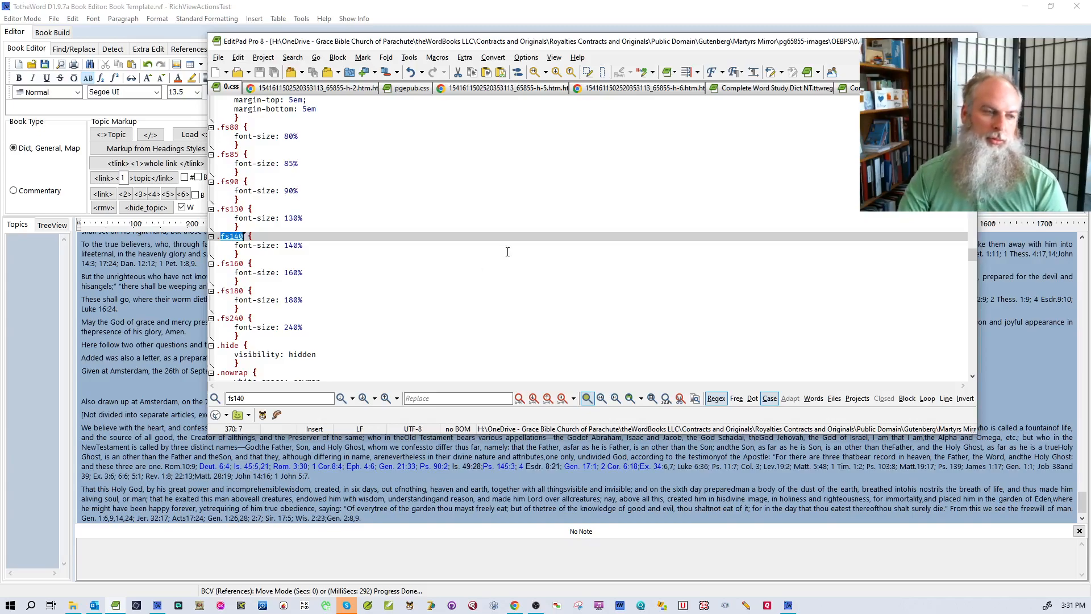
Examine the font-size classes around fs140 and the neighbouring style rules in 0.css.
scroll(506, 262, "down", 4)
scroll(523, 310, "up", 11)
scroll(522, 314, "up", 6)
scroll(519, 322, "down", 8)
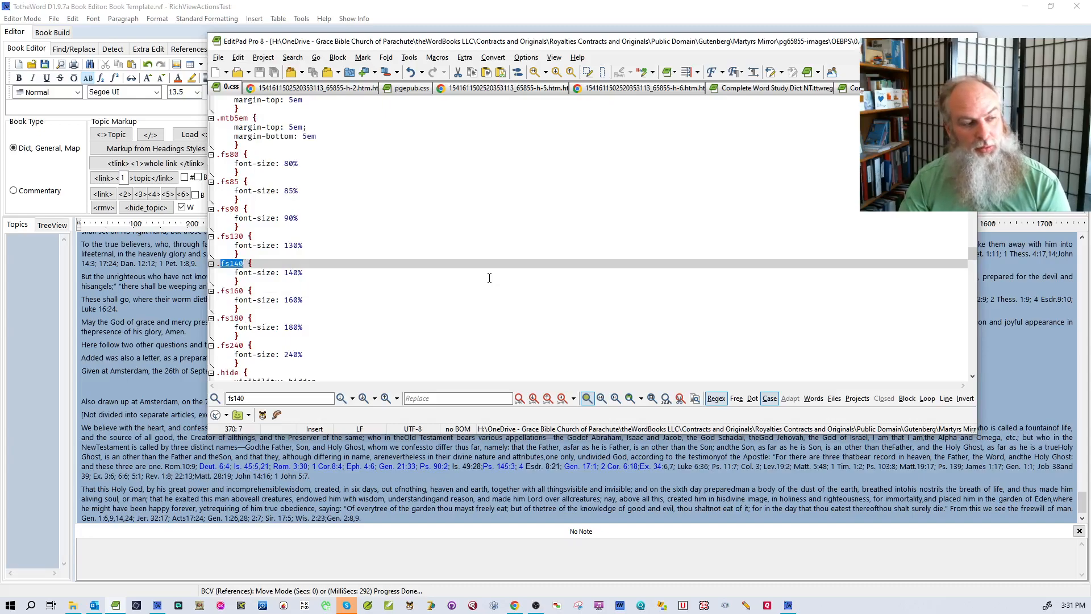
scroll(489, 278, "down", 5)
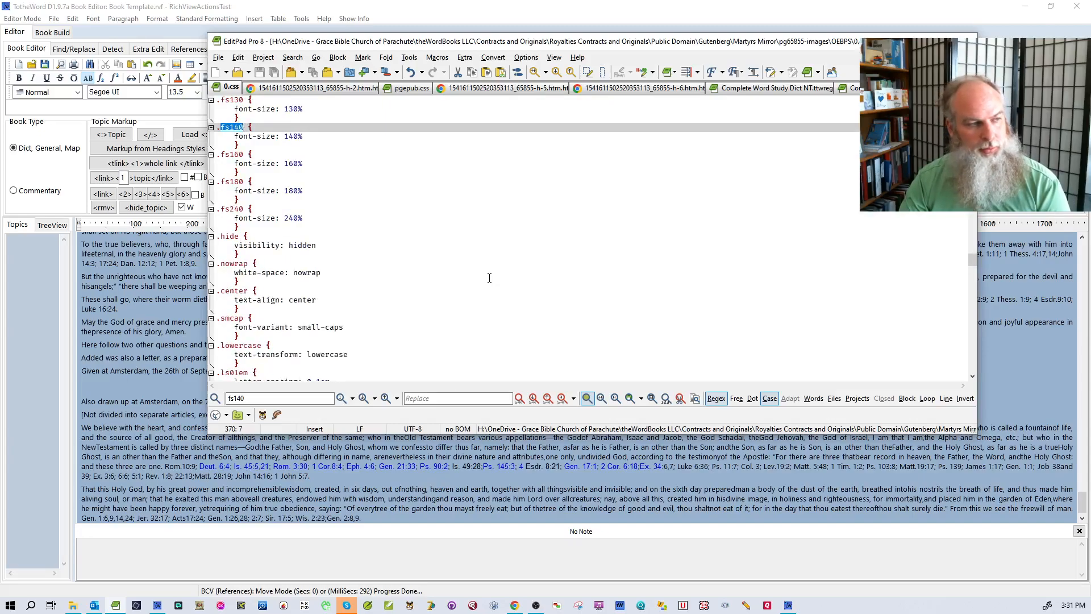
scroll(490, 278, "up", 5)
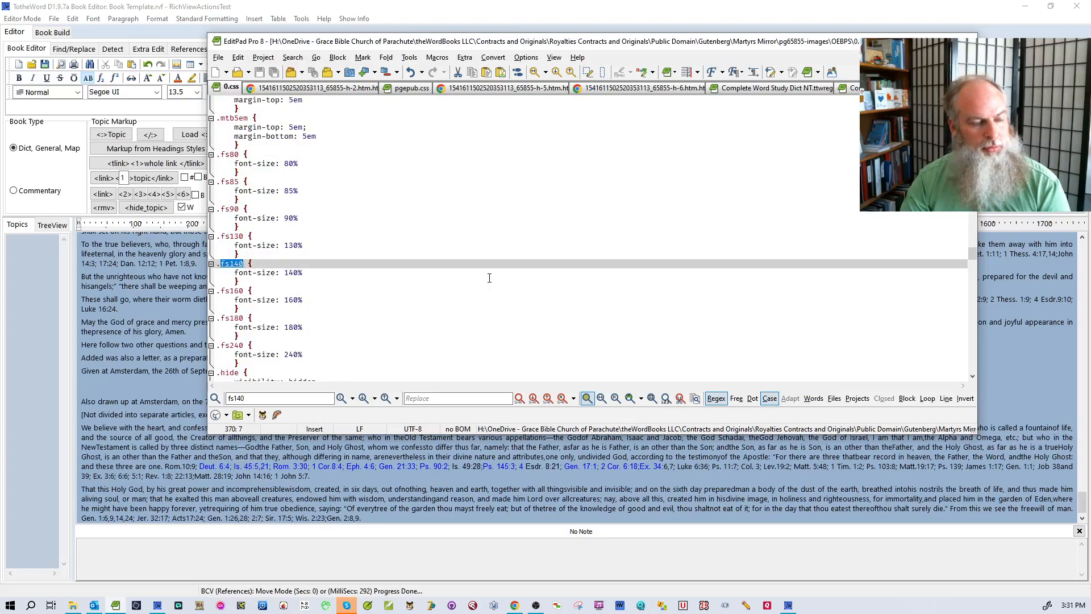
scroll(489, 278, "up", 12)
scroll(490, 278, "up", 15)
scroll(547, 323, "up", 5)
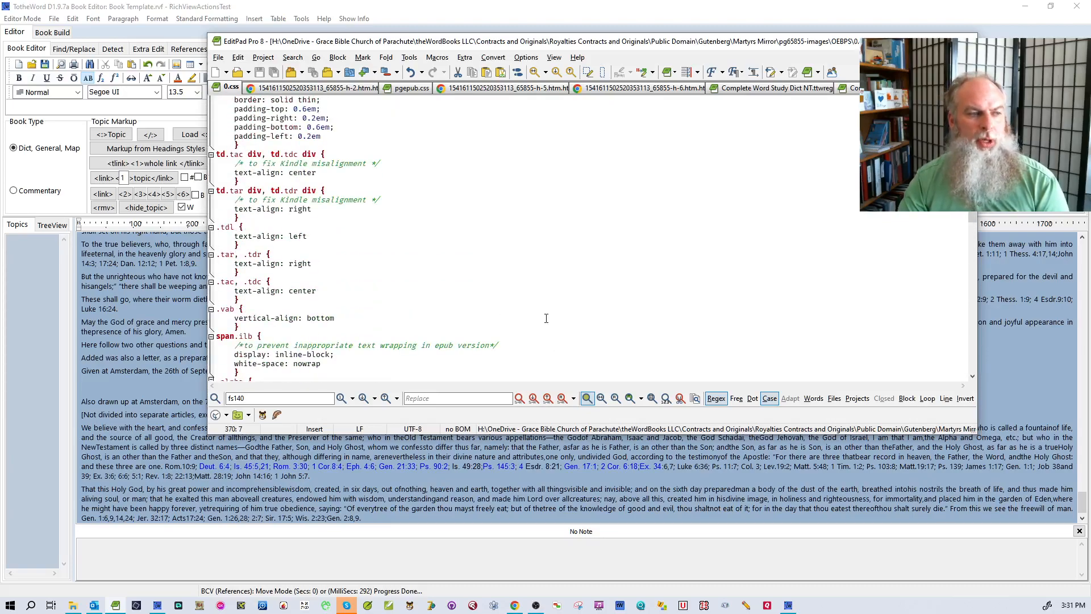
scroll(542, 310, "down", 15)
scroll(539, 296, "down", 12)
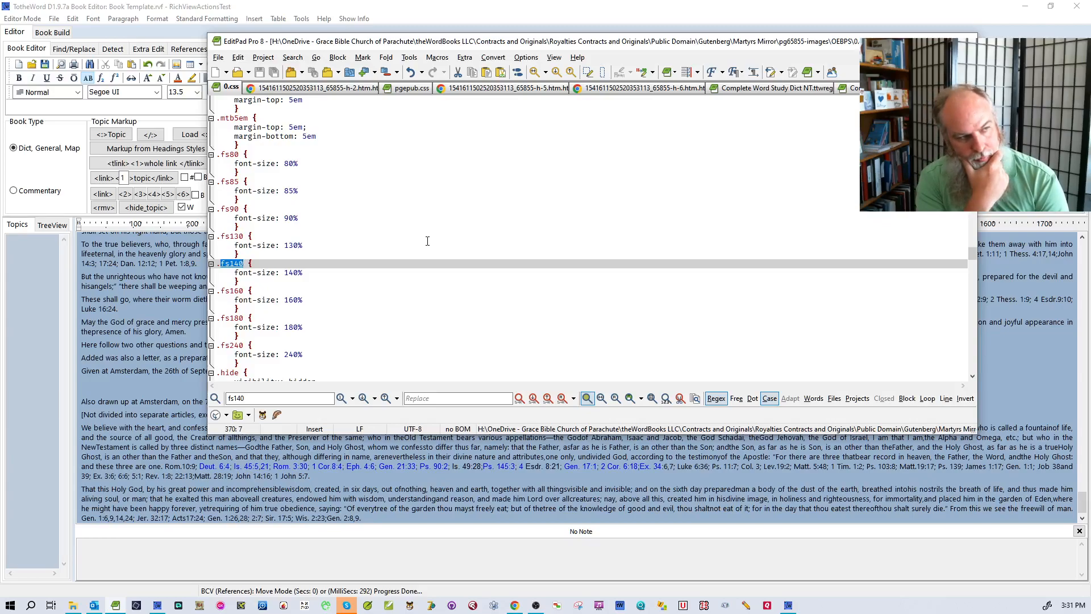
scroll(427, 241, "down", 3)
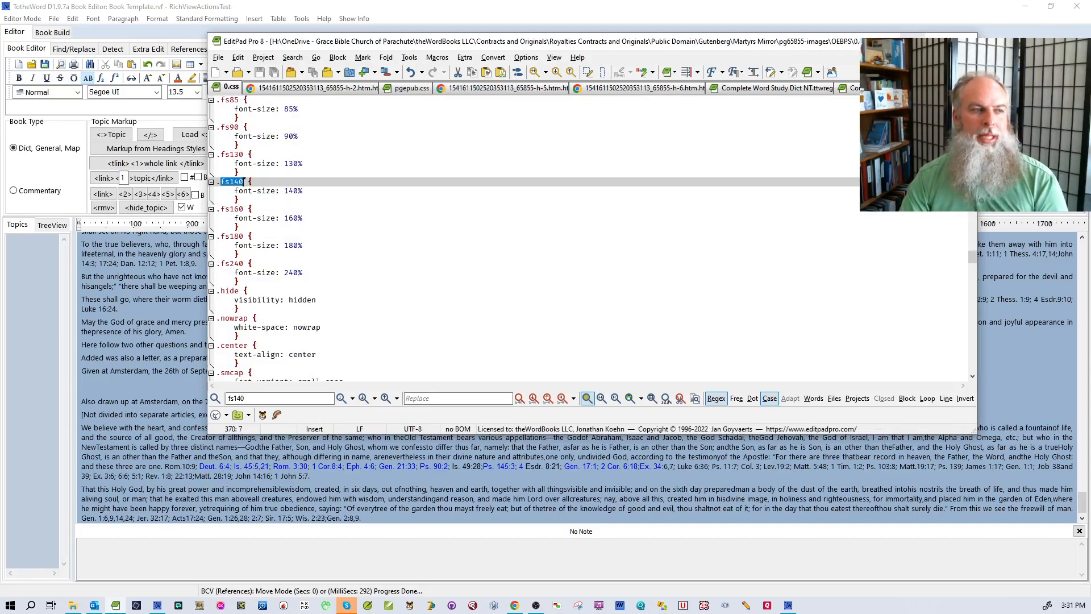
Switch back to TotheWord and open its Regex Editor, discarding the changes to Untitled.rtf.
left_click(912, 41)
left_click(26, 18)
left_click(35, 57)
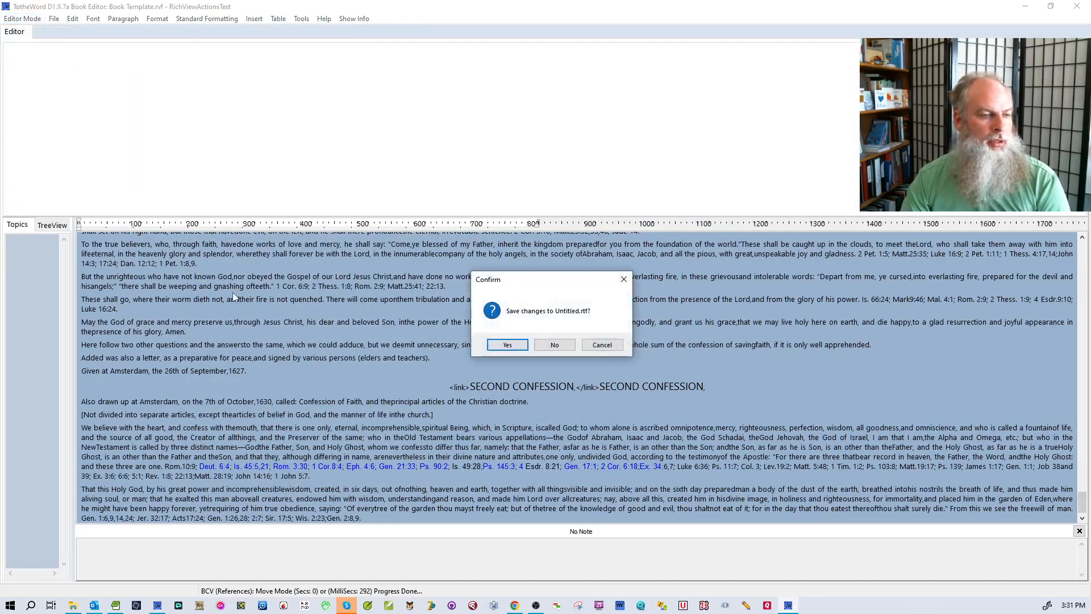
left_click(544, 345)
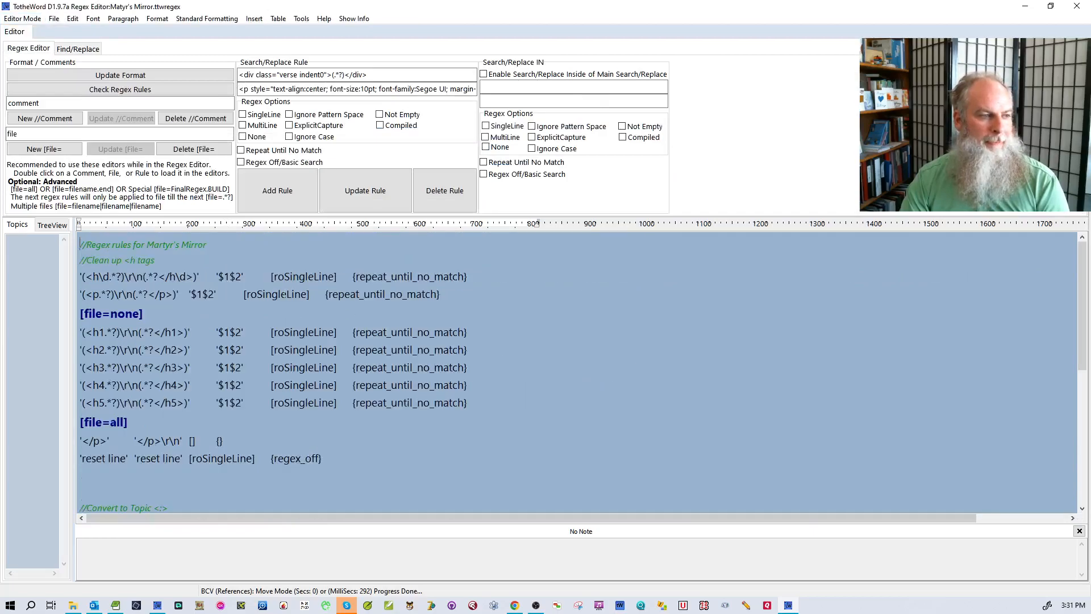
Add the comment "///Check out fs140, maybe adjust font size %s in css file 0" below the Martyr's Mirror title comment, with blank lines after it.
scroll(578, 371, "down", 5)
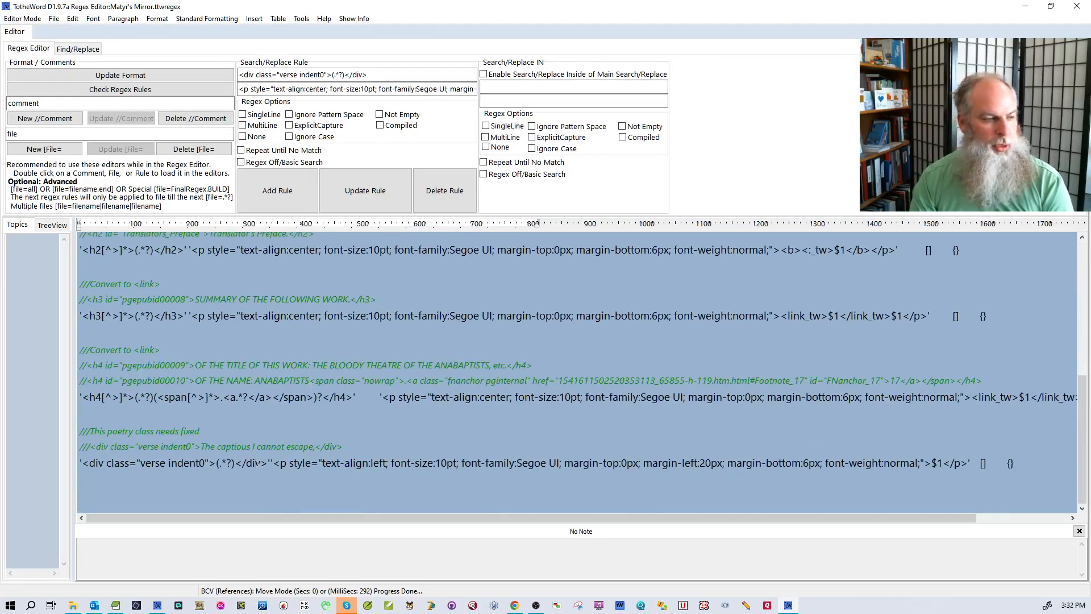
scroll(255, 463, "up", 10)
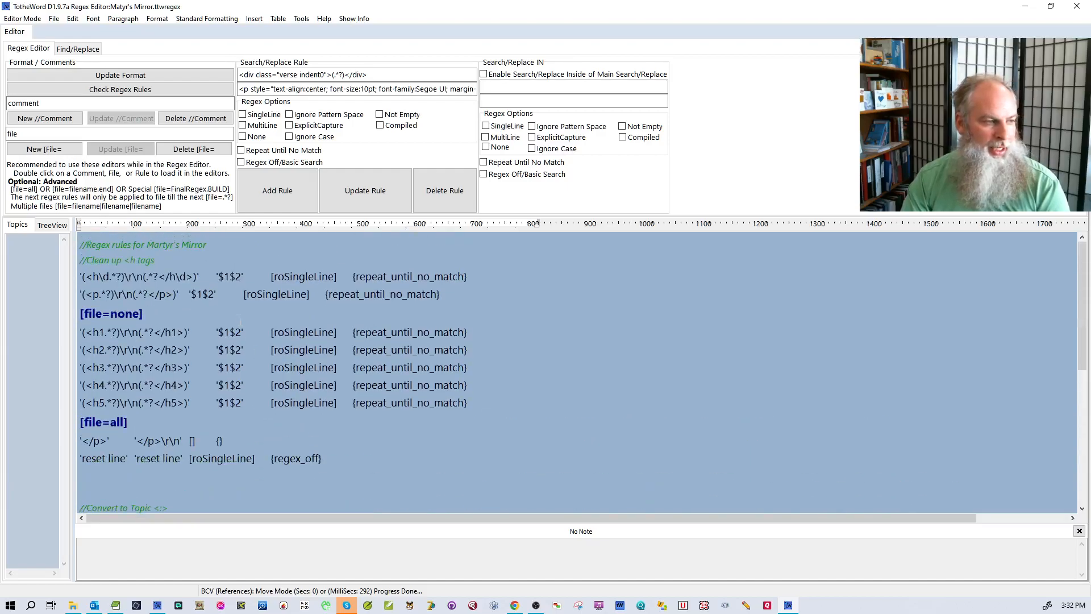
key("Return")
key("Return")
key("Return")
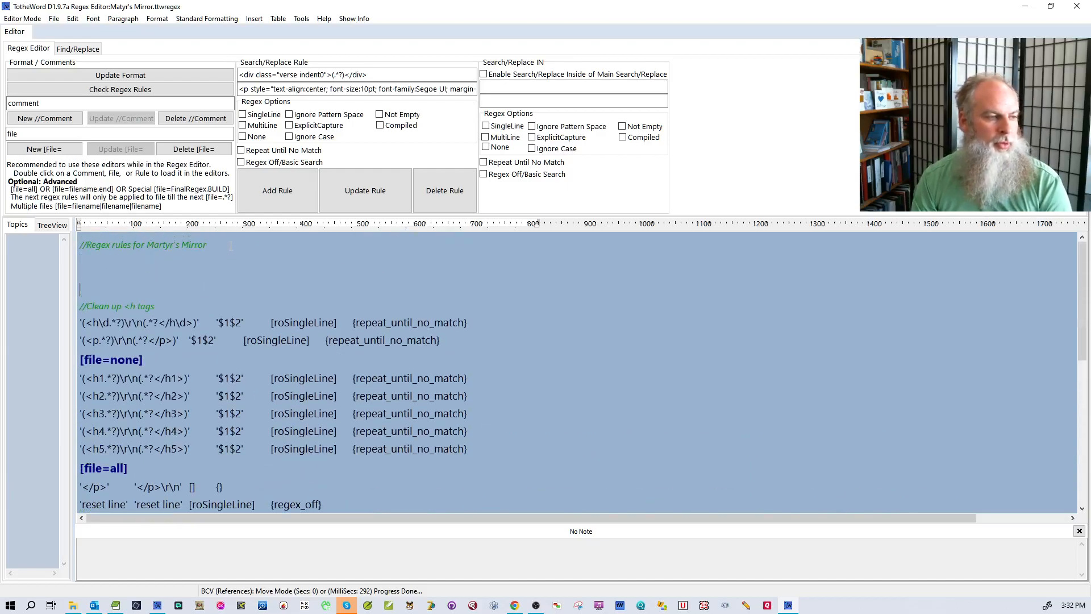
type("///Check ")
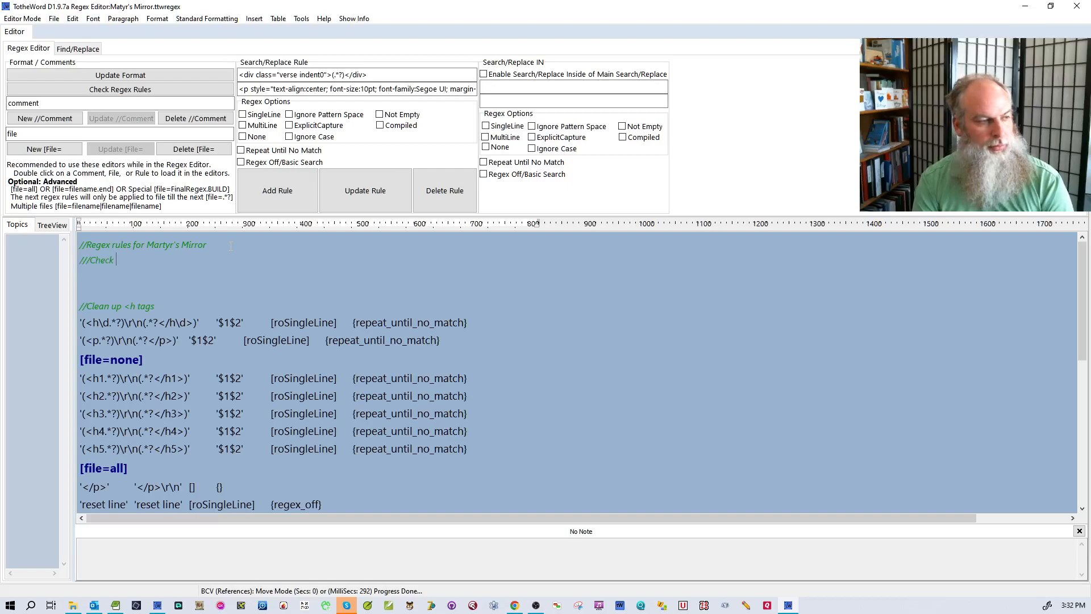
type("out fs140, ")
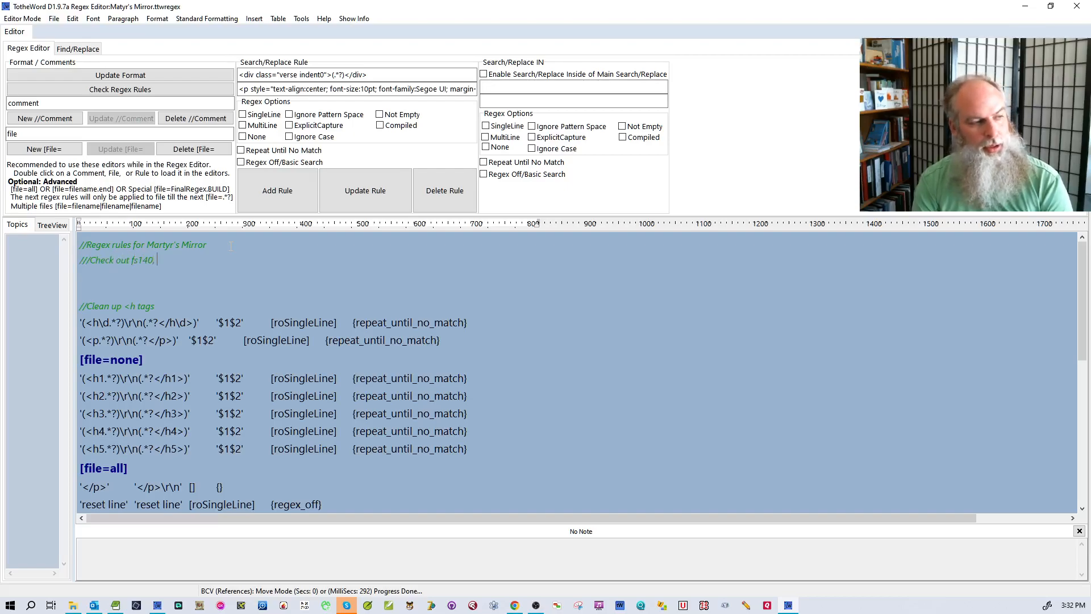
type("maybe adjust ")
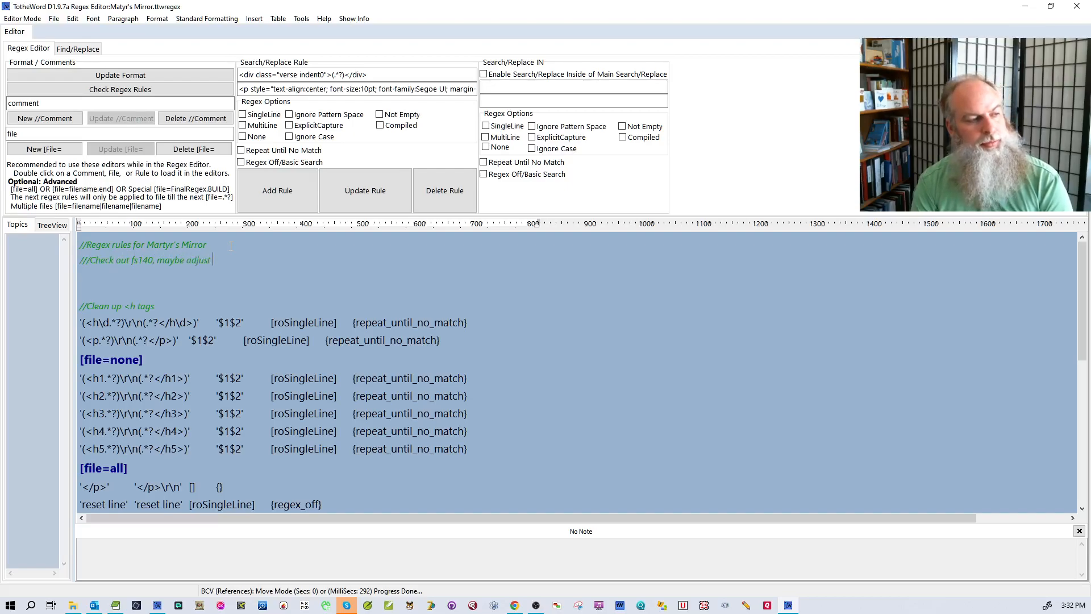
type("font size ")
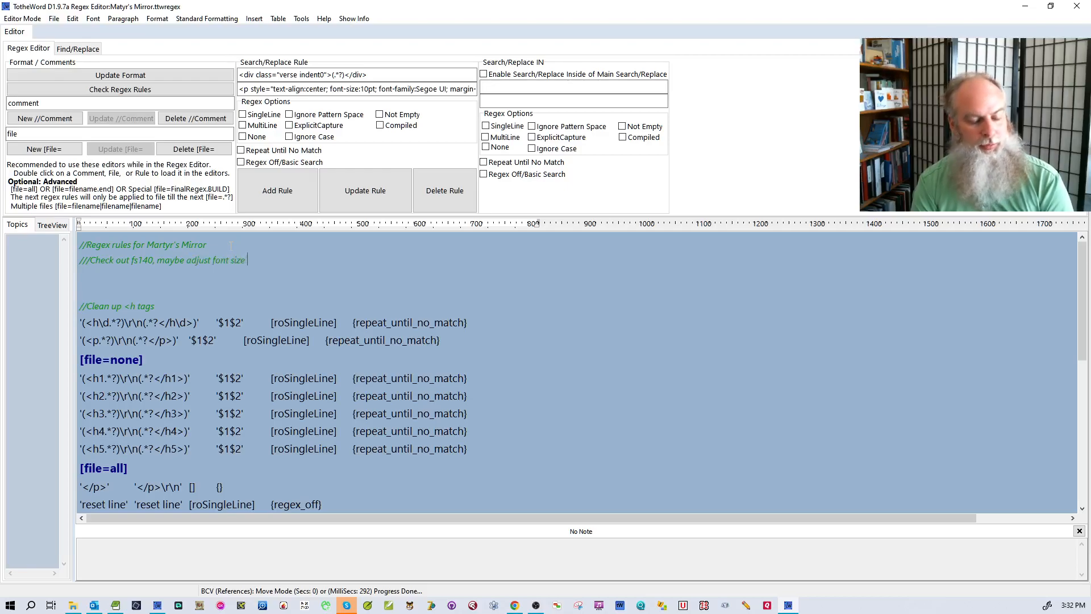
type("%s in ")
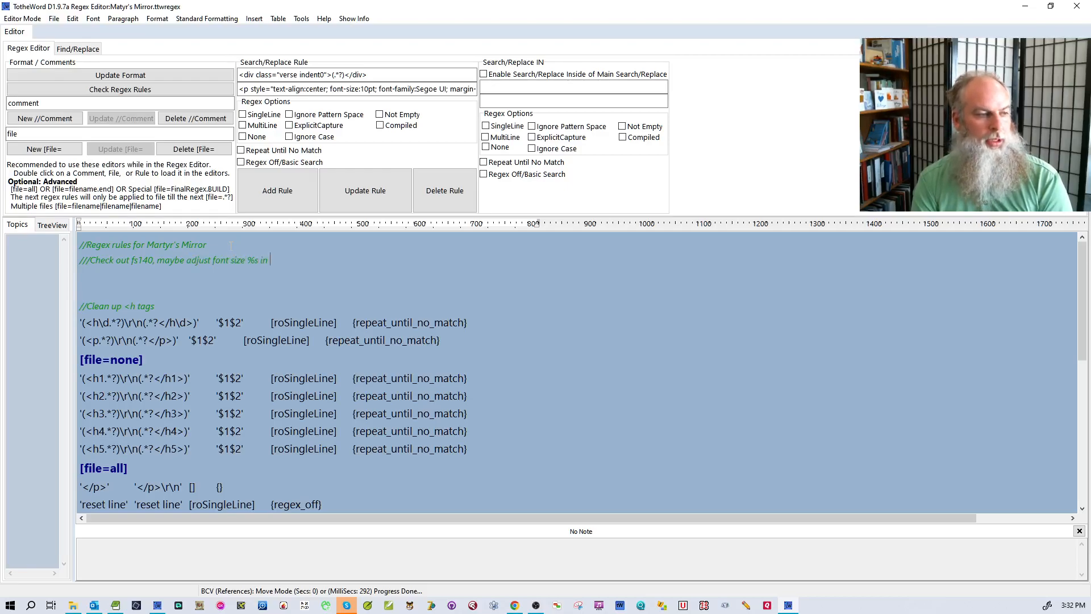
type("css file 0")
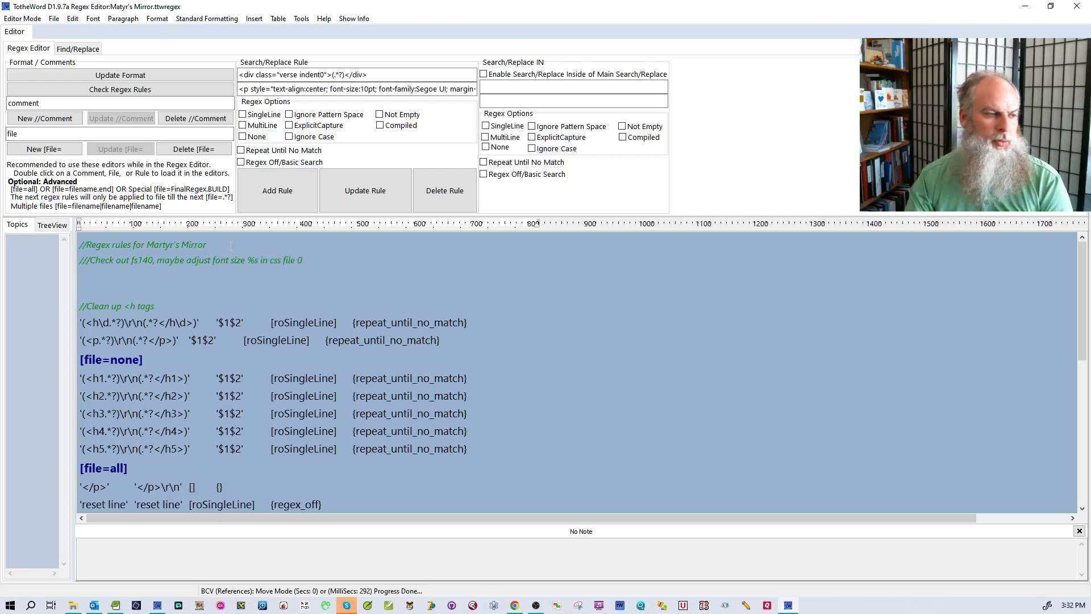
Copy the two "This poetry class needs fixed" comment lines from the end of the rules to below the fs140 comment.
scroll(231, 246, "down", 8)
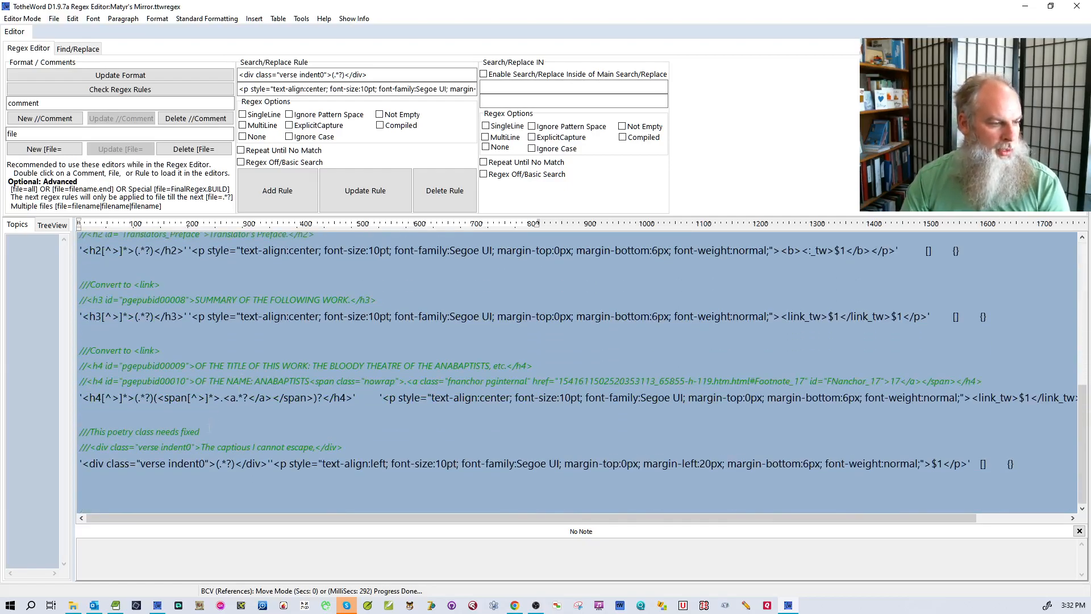
left_click_drag(344, 447, 80, 430)
key("ctrl+c")
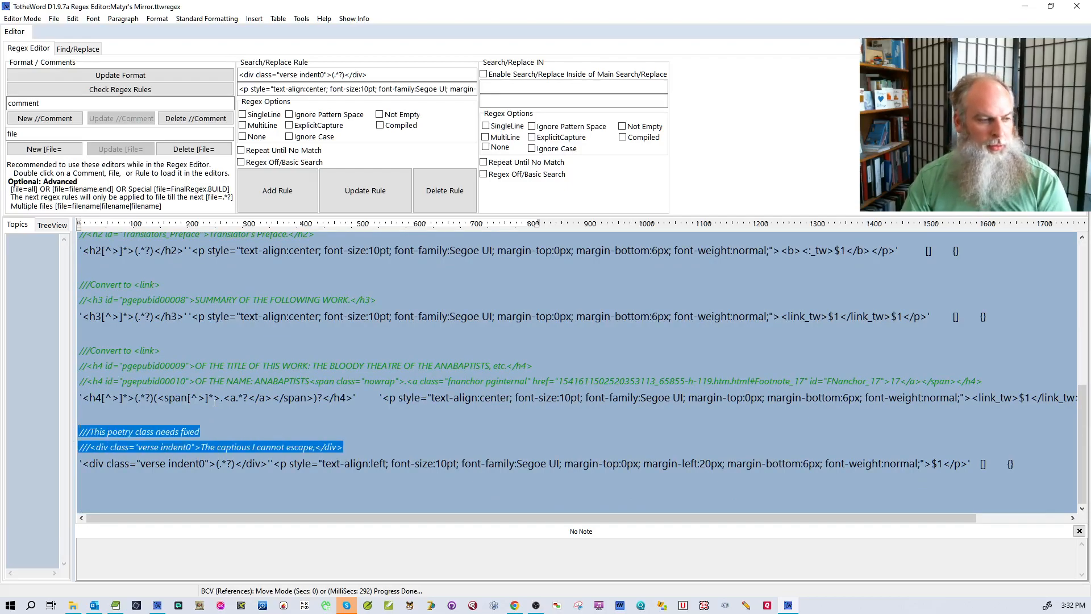
scroll(226, 378, "up", 10)
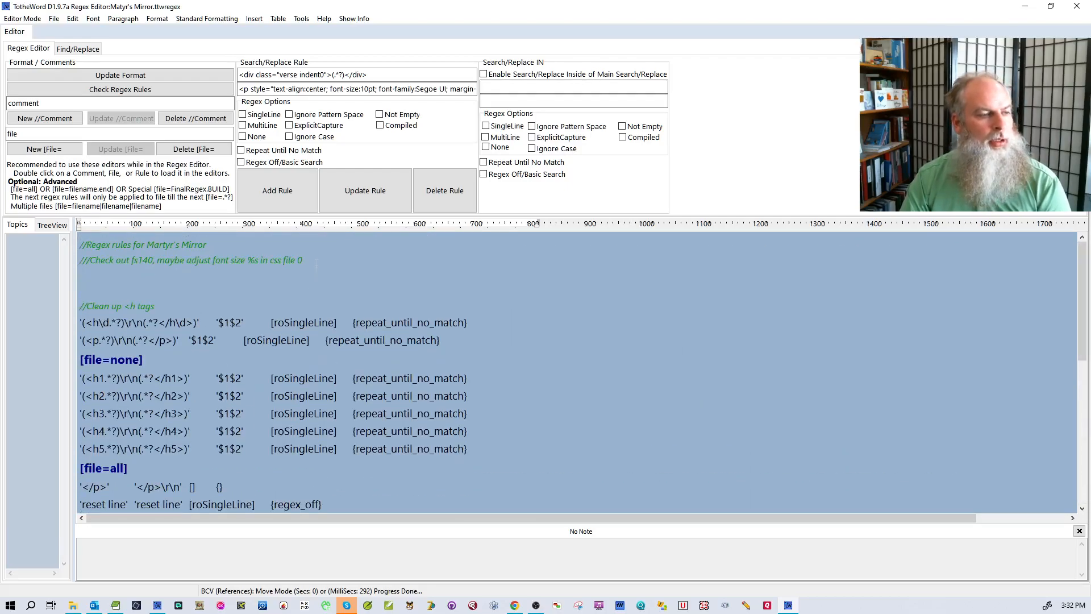
key("Return")
key("ctrl+v")
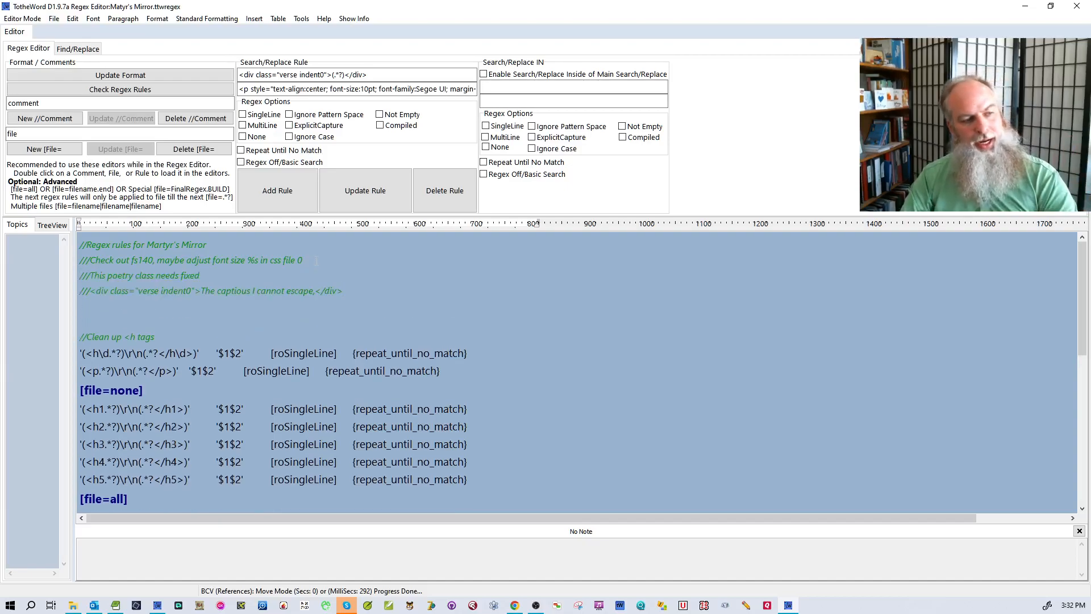
Save the Martyr's Mirror regex rules and switch to the Book Editor, discarding the changes to Untitled.rtf.
left_click(22, 19)
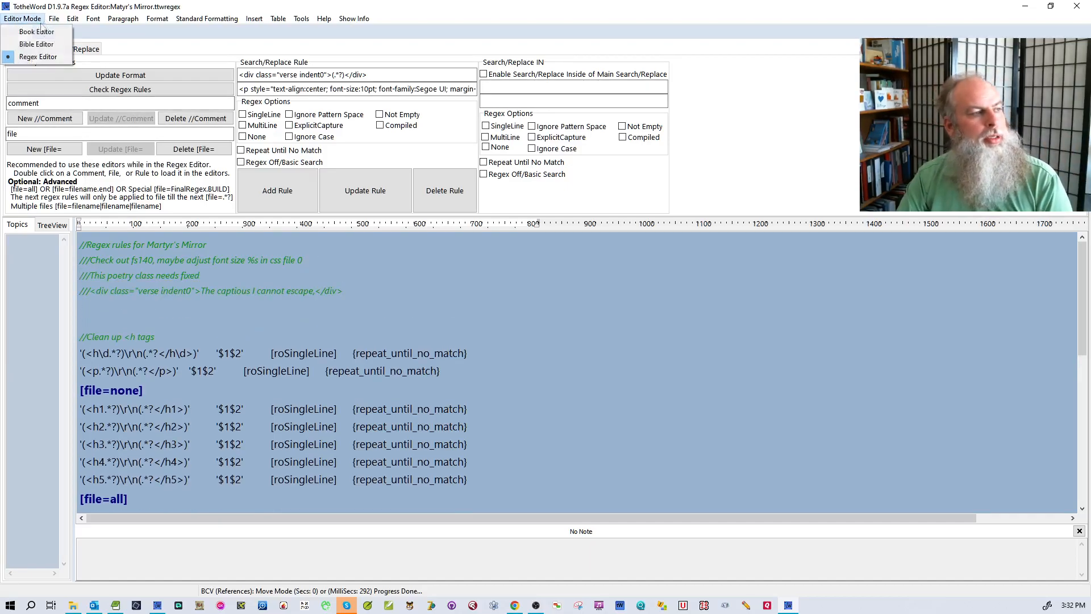
left_click(316, 381)
key("ctrl+s")
left_click(11, 18)
left_click(25, 34)
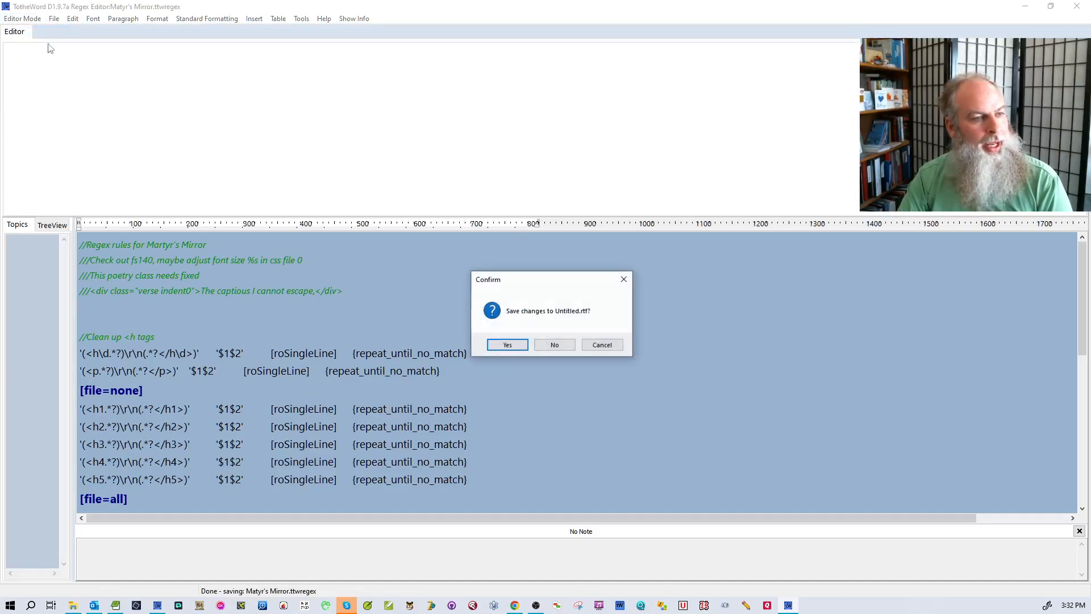
left_click(555, 343)
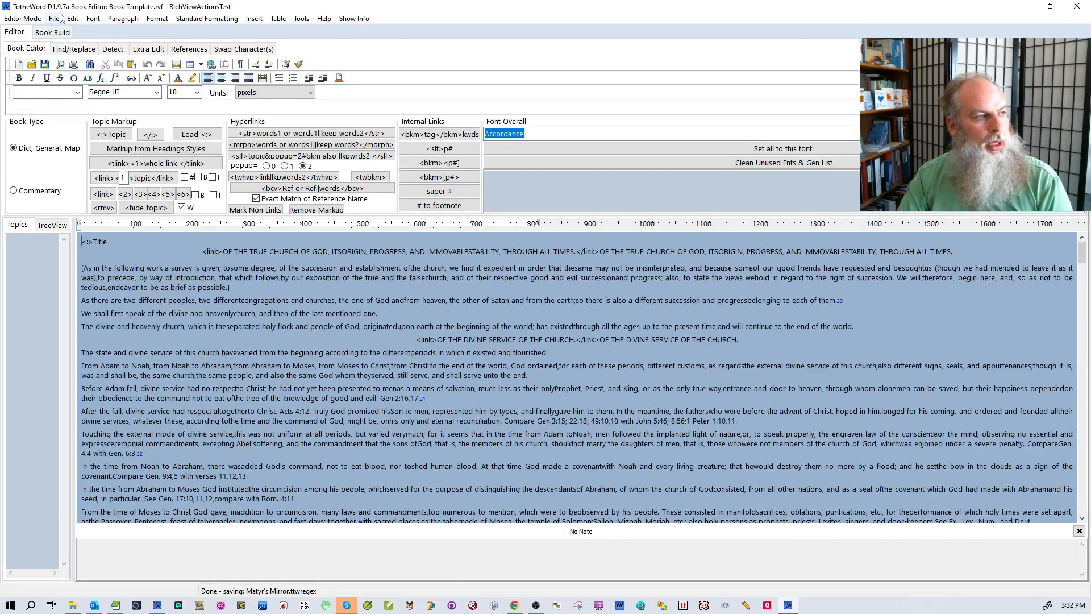
Turn off the special-open option "Edited File (Sample)" and turn on "Detect References".
left_click(54, 18)
mouse_move(64, 45)
mouse_move(216, 45)
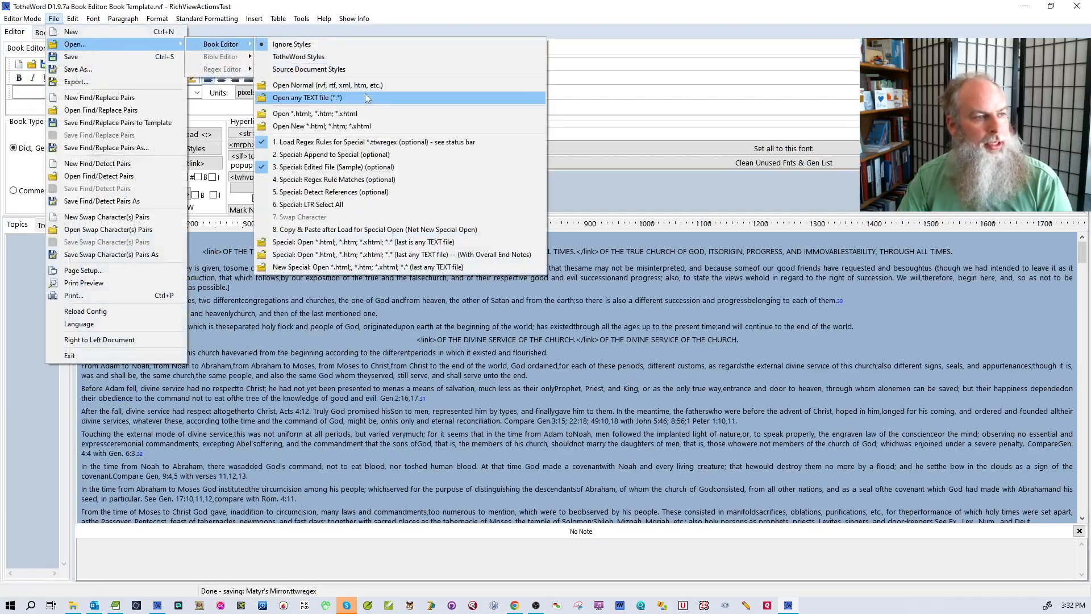
left_click(352, 167)
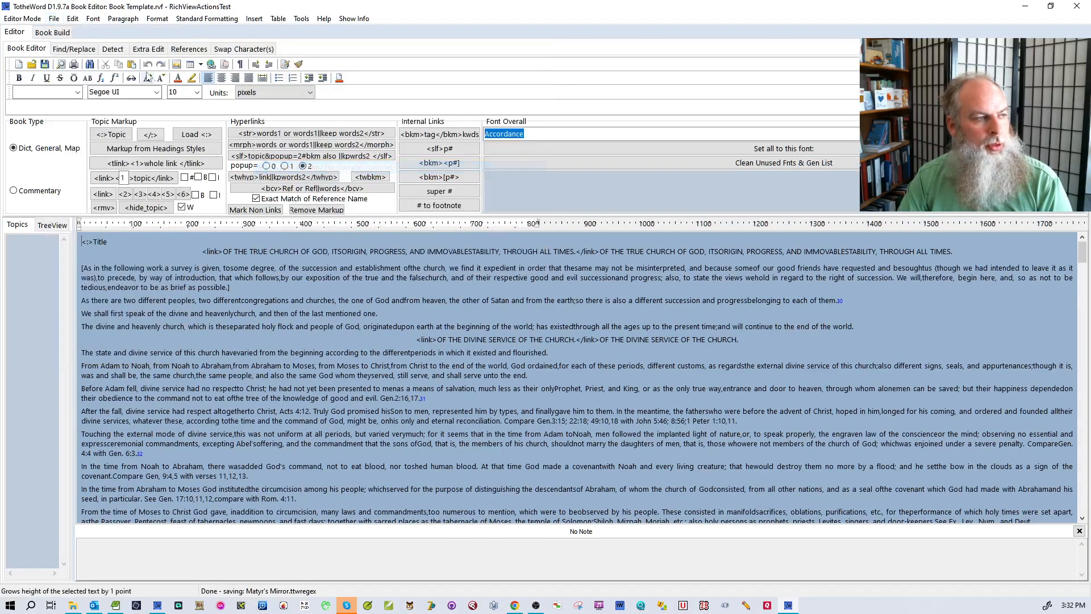
left_click(54, 19)
mouse_move(71, 44)
mouse_move(219, 44)
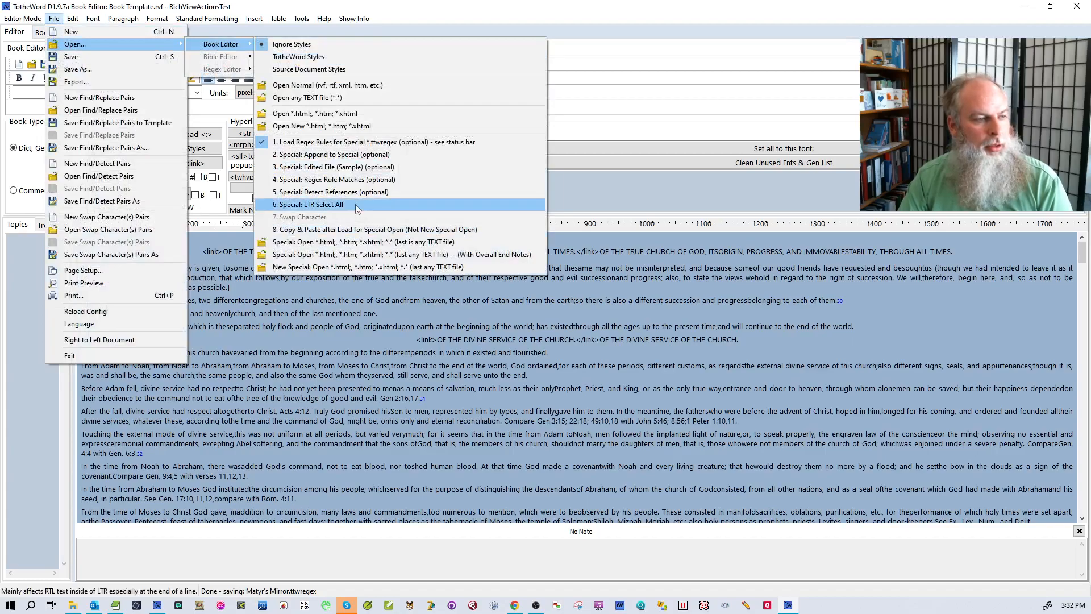
left_click(352, 192)
left_click(57, 20)
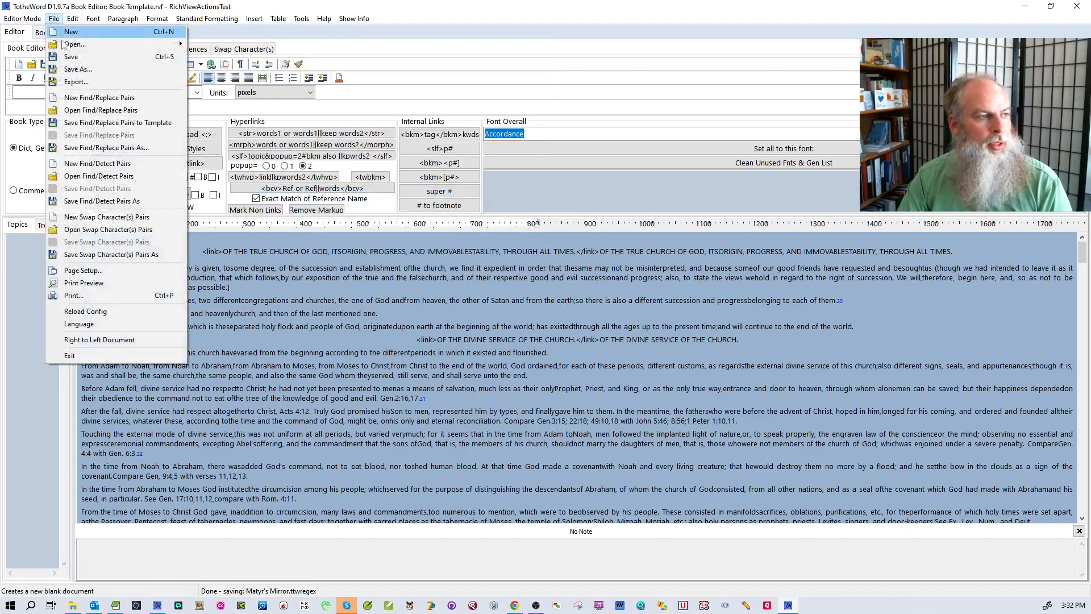
mouse_move(74, 44)
mouse_move(221, 44)
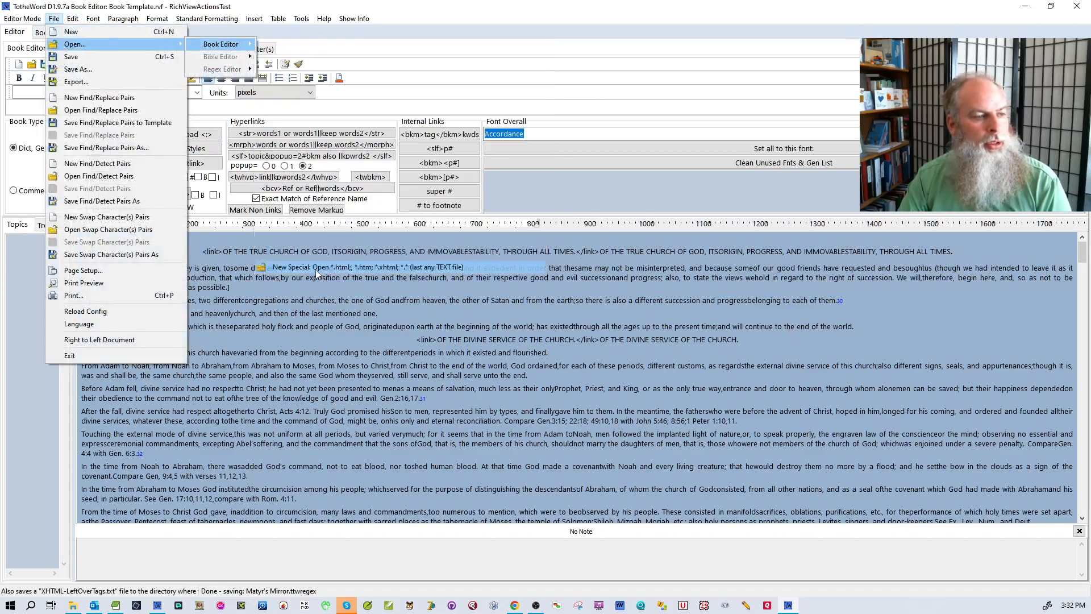
left_click(318, 267)
scroll(351, 243, "down", 15)
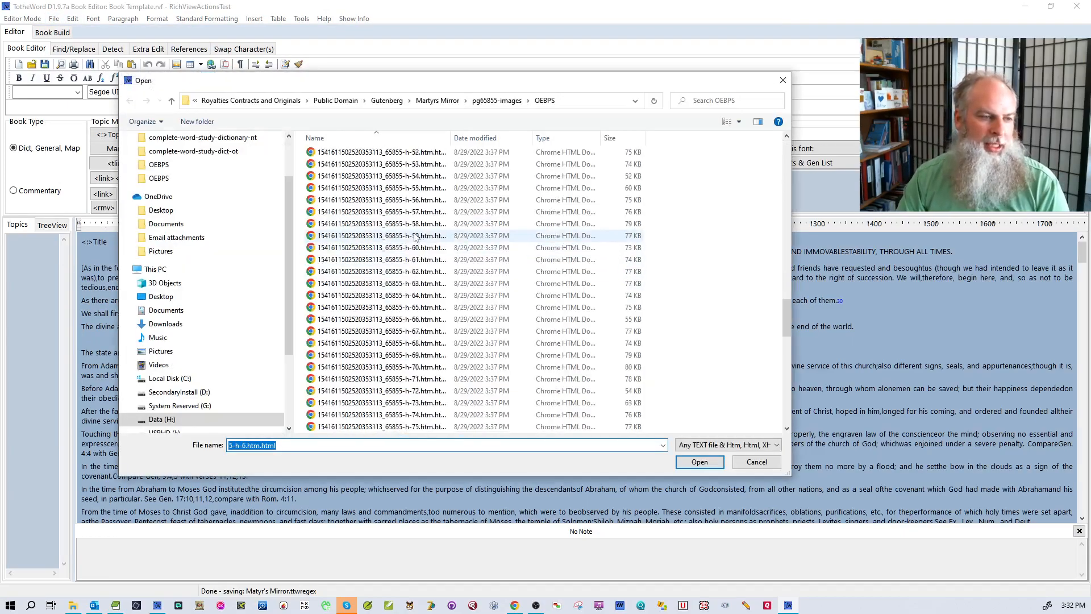
scroll(406, 238, "up", 8)
scroll(400, 238, "up", 6)
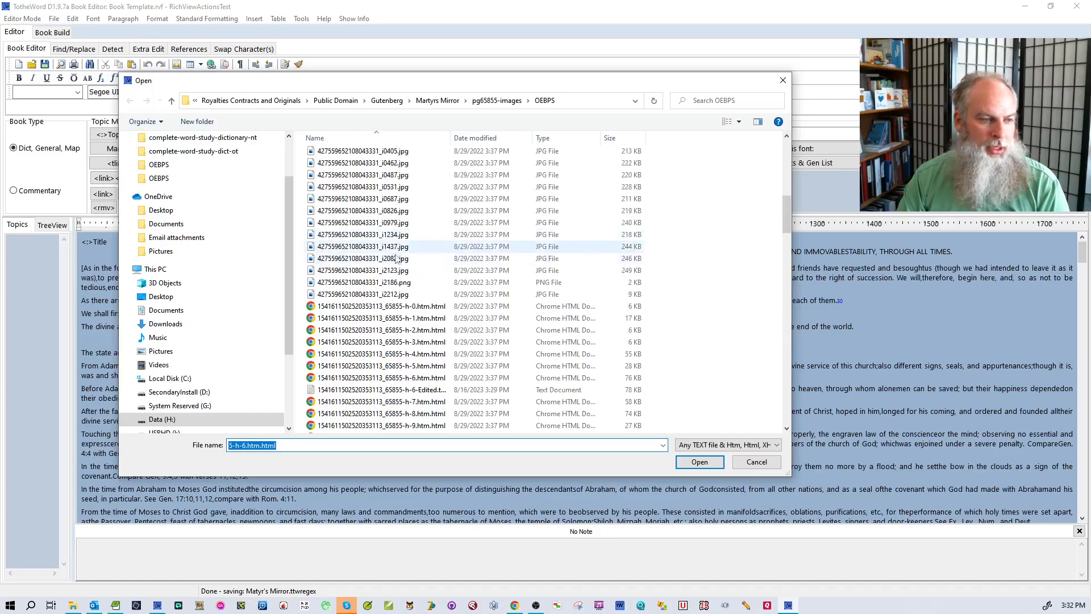
left_click(398, 306)
left_click(397, 390)
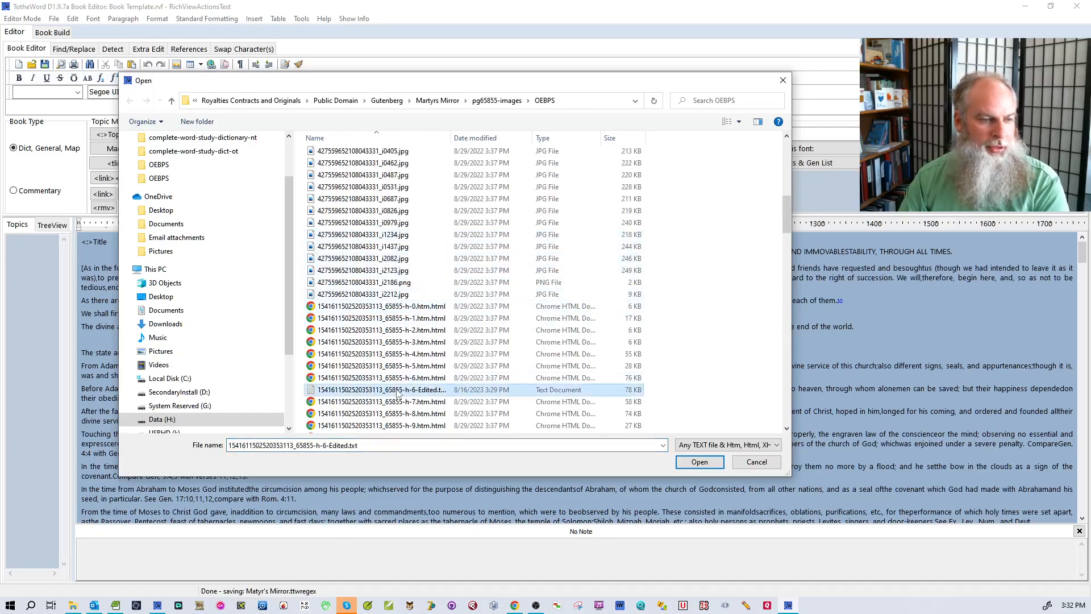
scroll(390, 238, "up", 10)
Rename 0-wrap0000.html as 154161-0-wrap0000.html.
left_click(375, 178)
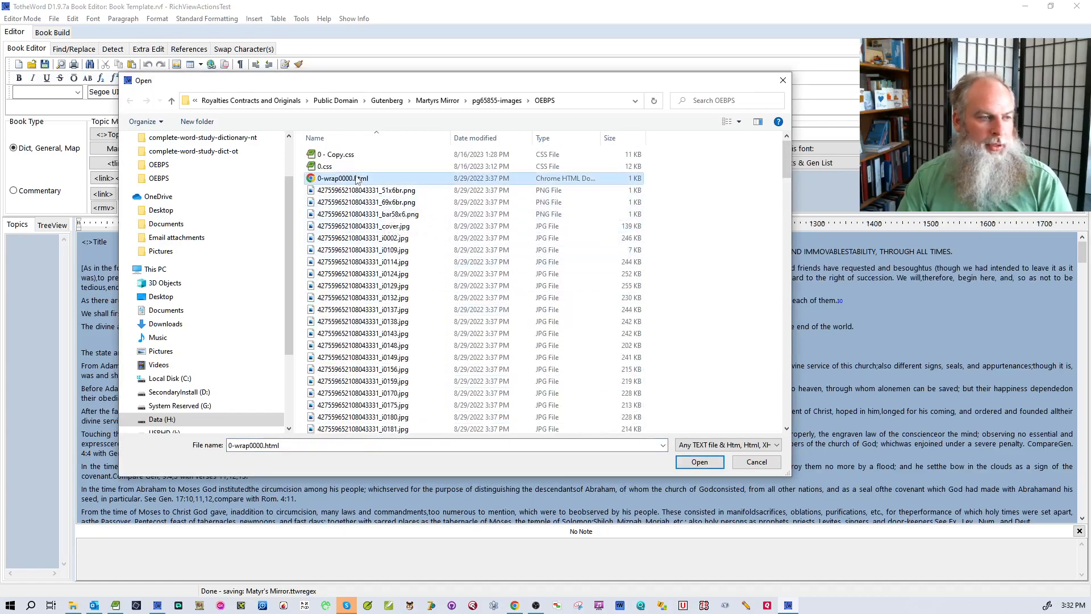
scroll(407, 256, "down", 8)
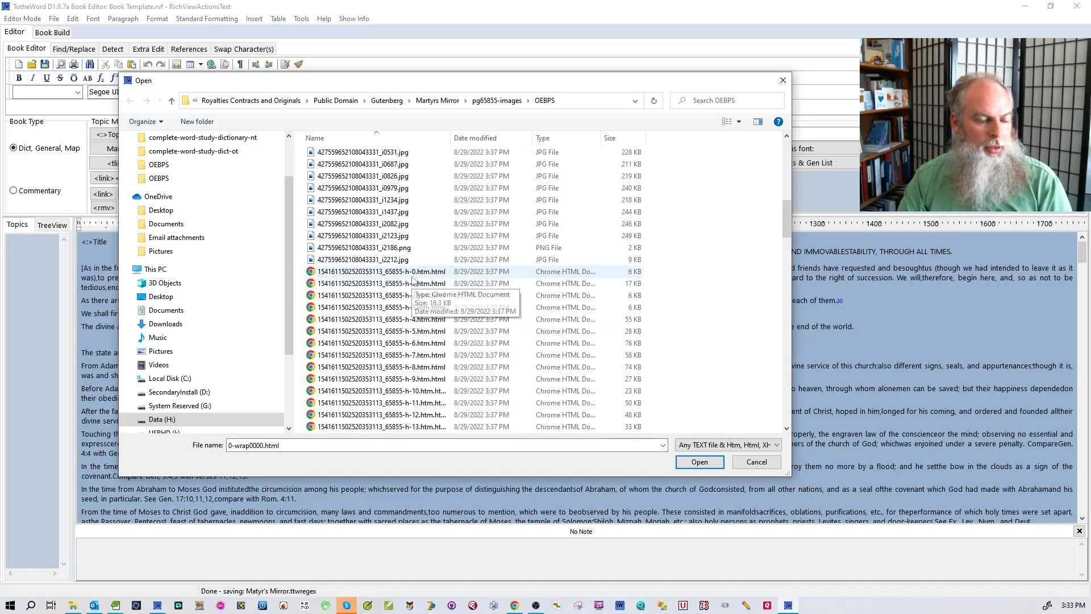
scroll(424, 296, "down", 5)
scroll(432, 301, "up", 10)
scroll(434, 299, "down", 3)
scroll(434, 298, "down", 1)
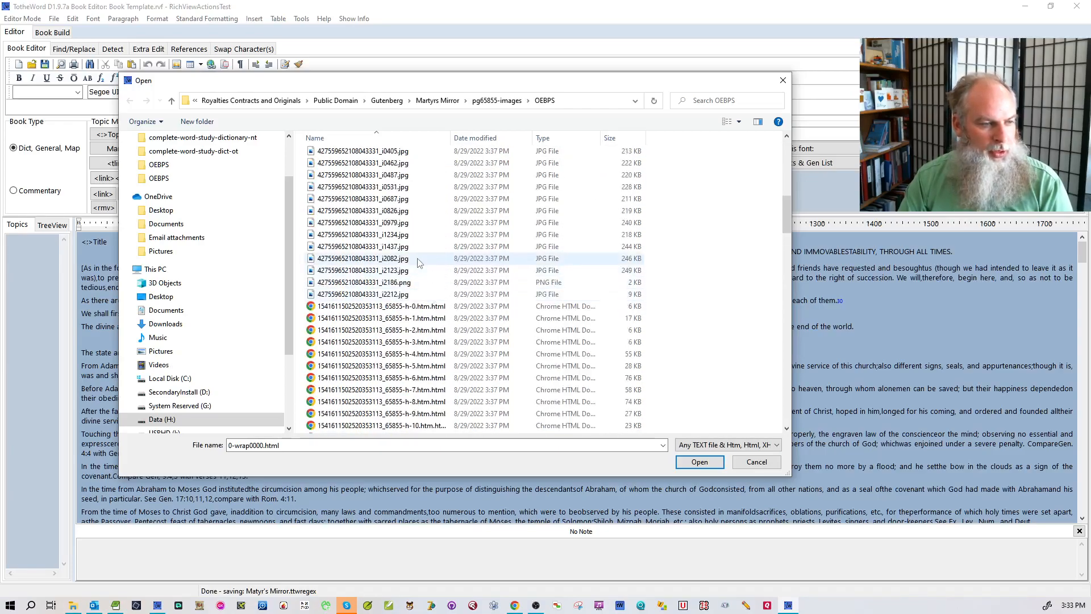
scroll(417, 262, "up", 5)
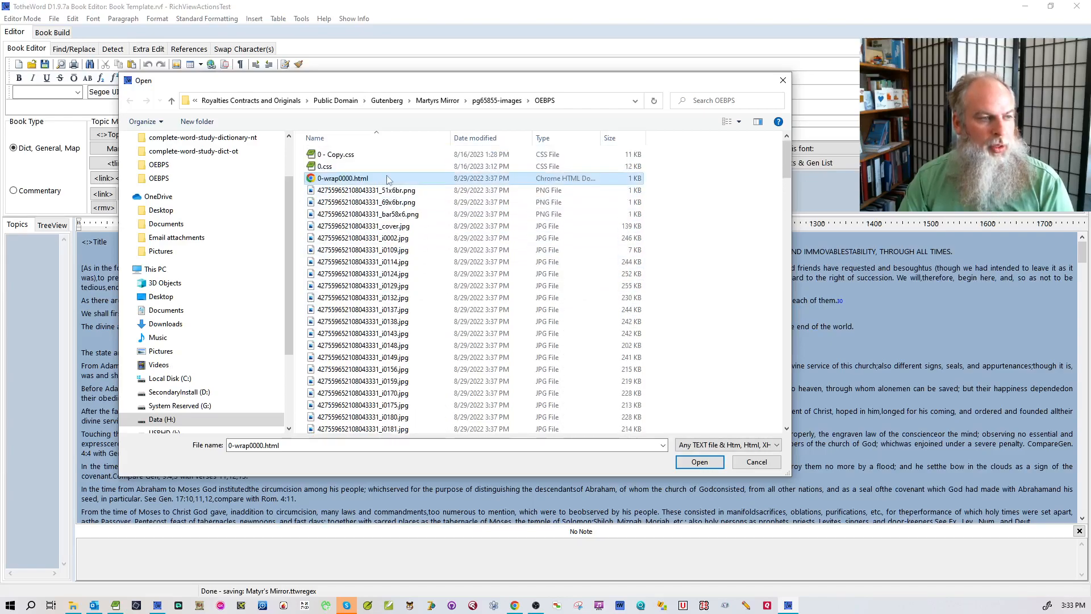
right_click(386, 176)
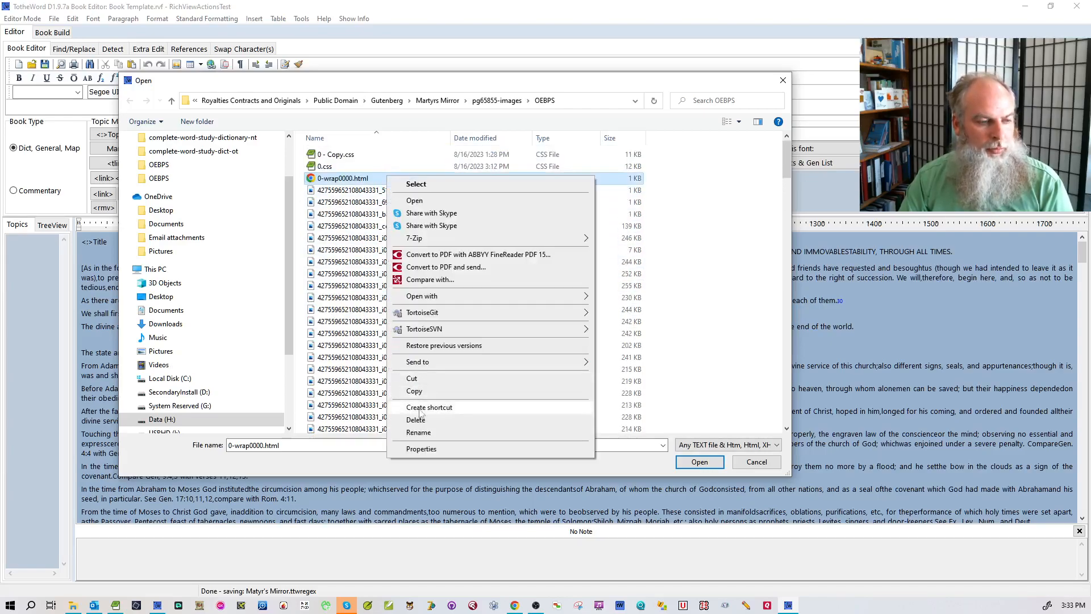
left_click(419, 432)
key("Home")
type("154161-")
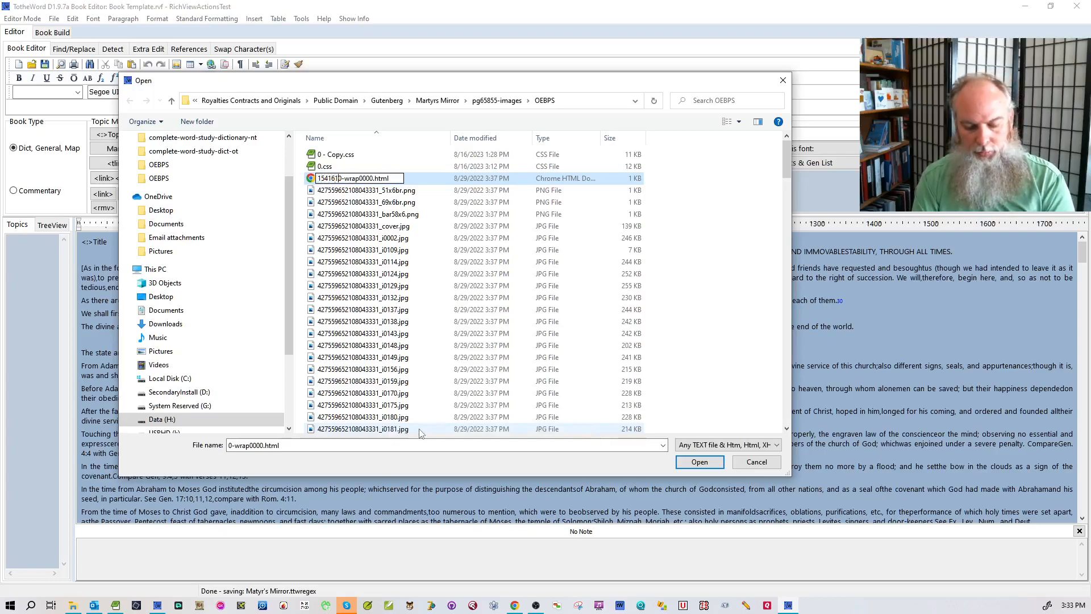
key("Return")
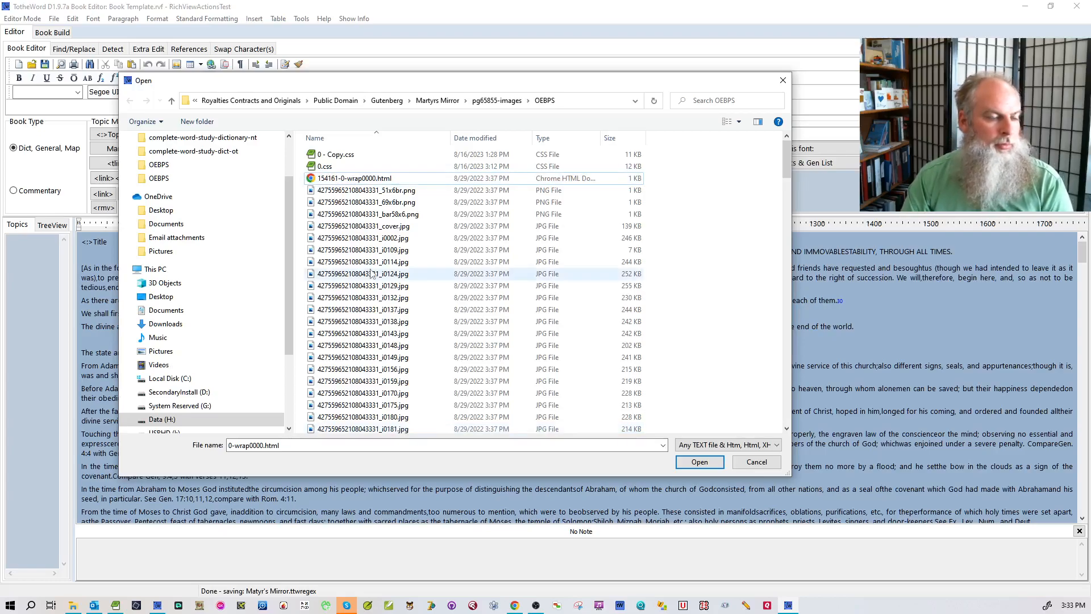
scroll(388, 219, "down", 10)
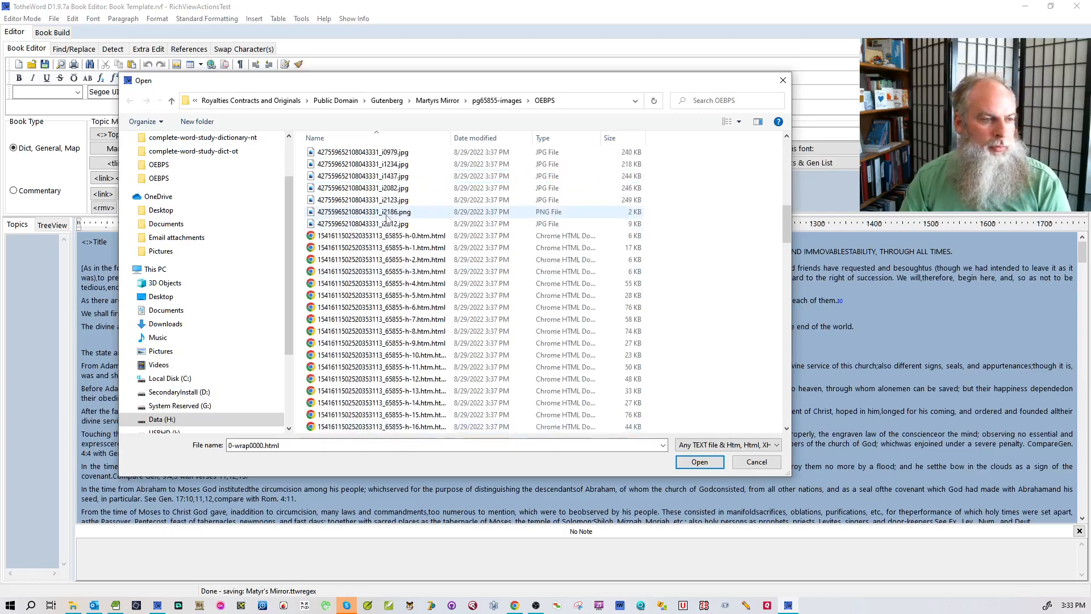
right_click(372, 237)
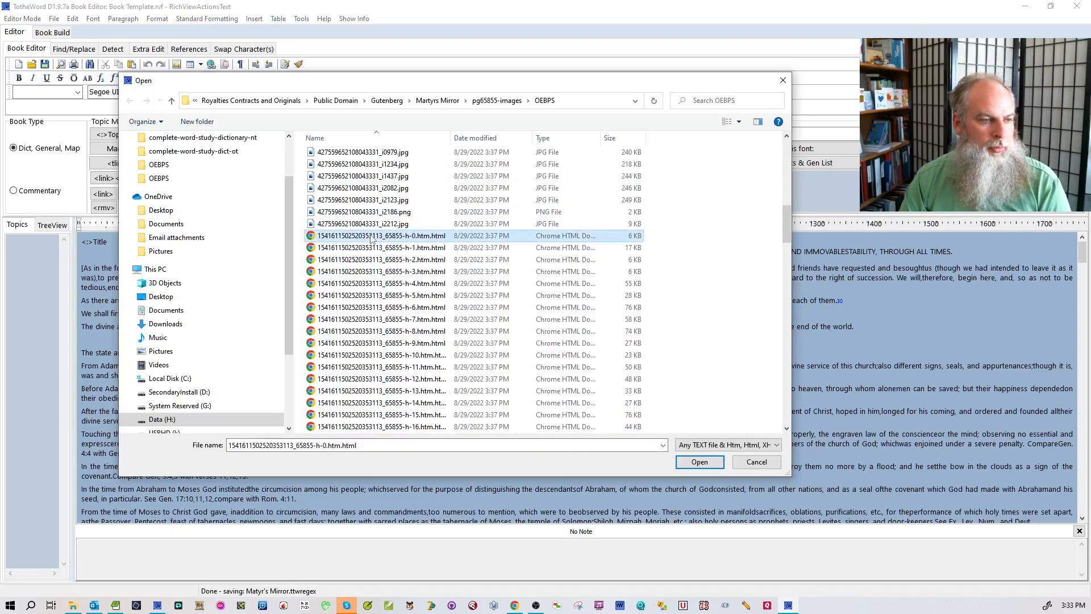
left_click(402, 491)
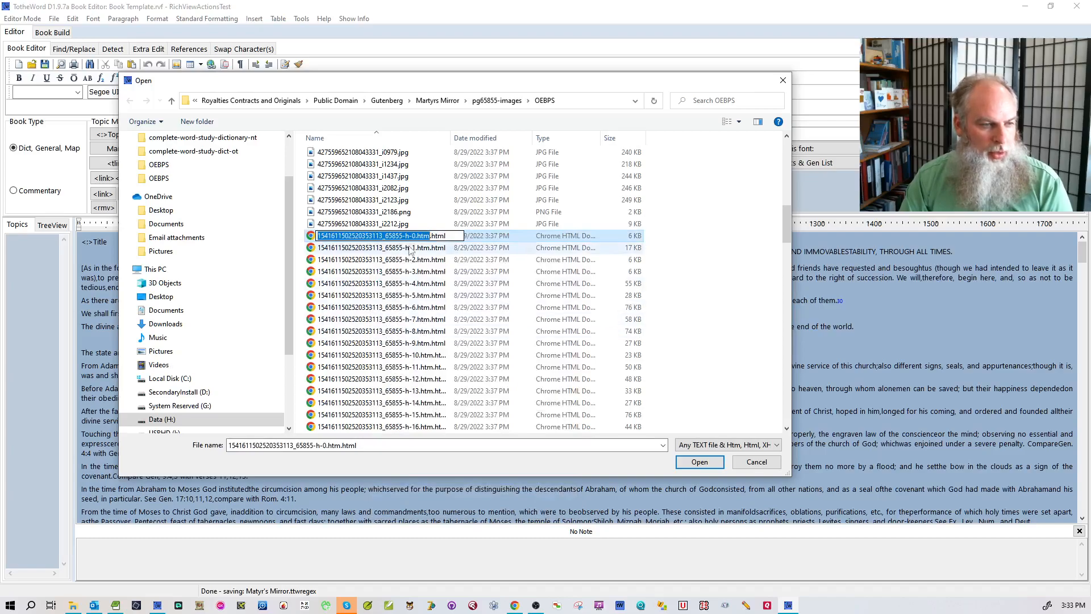
left_click(405, 236)
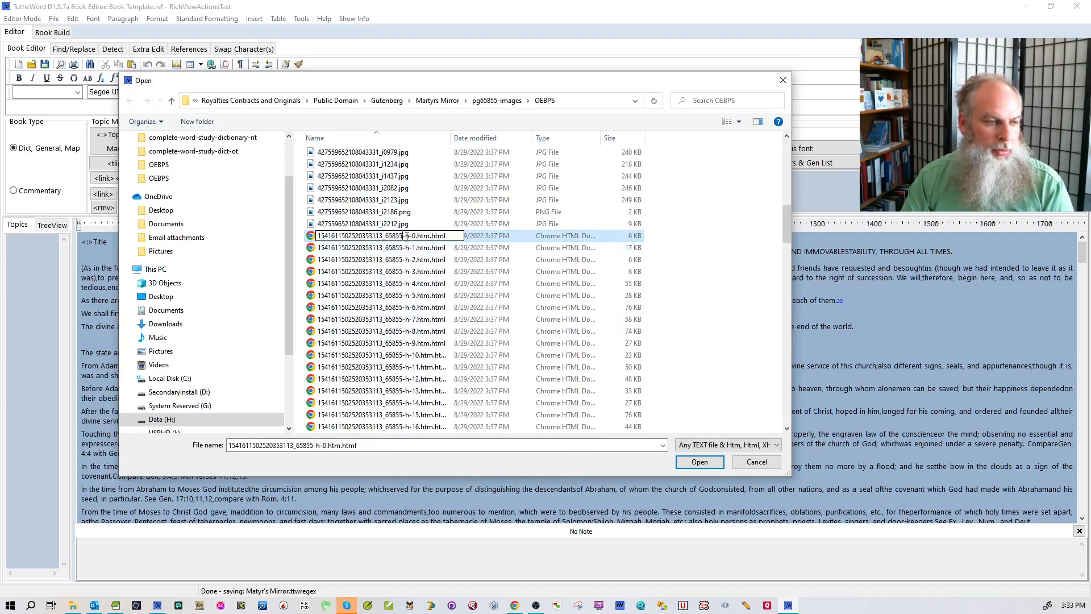
key("shift+Home")
key("ctrl+c")
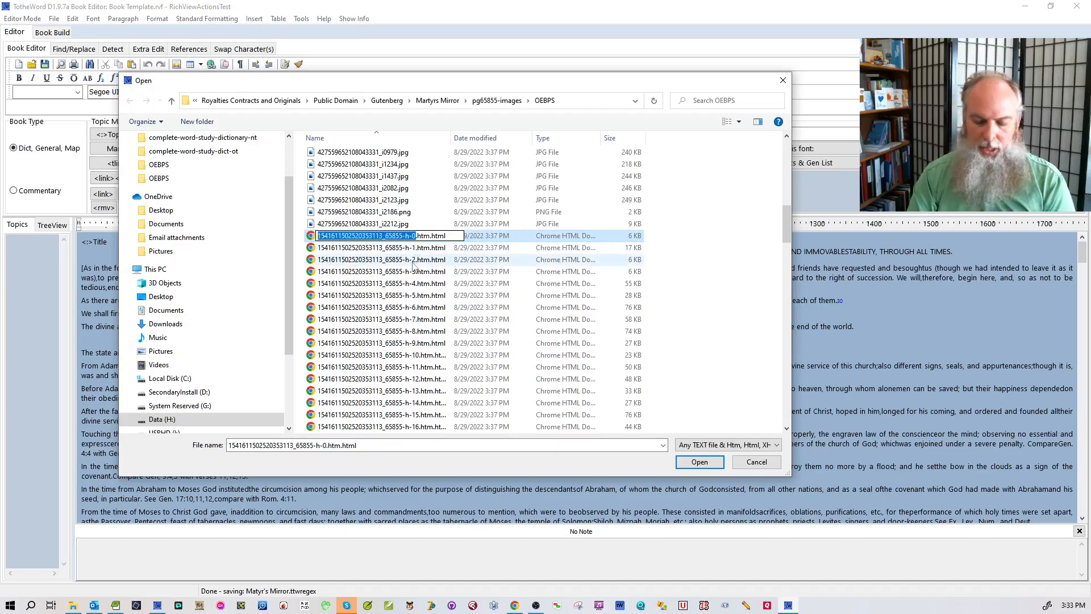
key("Escape")
scroll(398, 227, "up", 10)
left_click(396, 179)
right_click(395, 182)
left_click(409, 440)
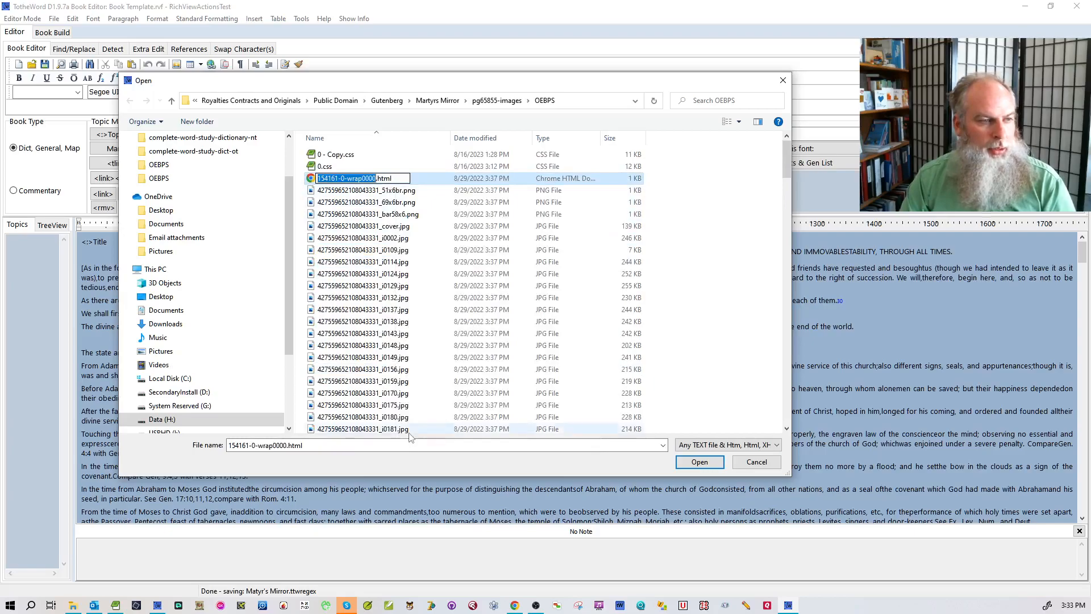
key("ctrl+v")
left_click(409, 216)
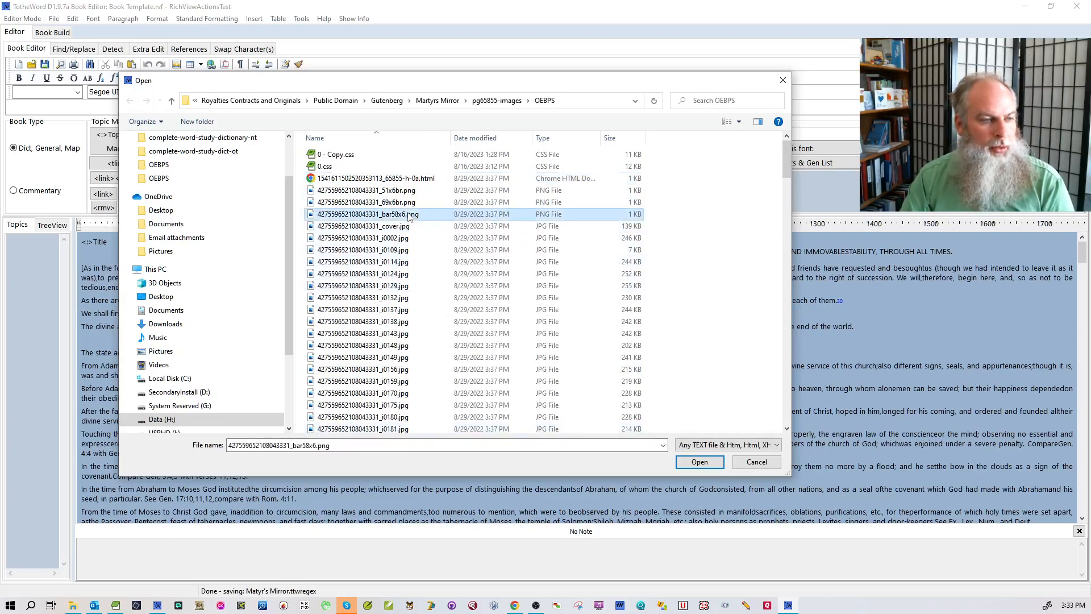
scroll(412, 233, "down", 15)
scroll(415, 248, "up", 2)
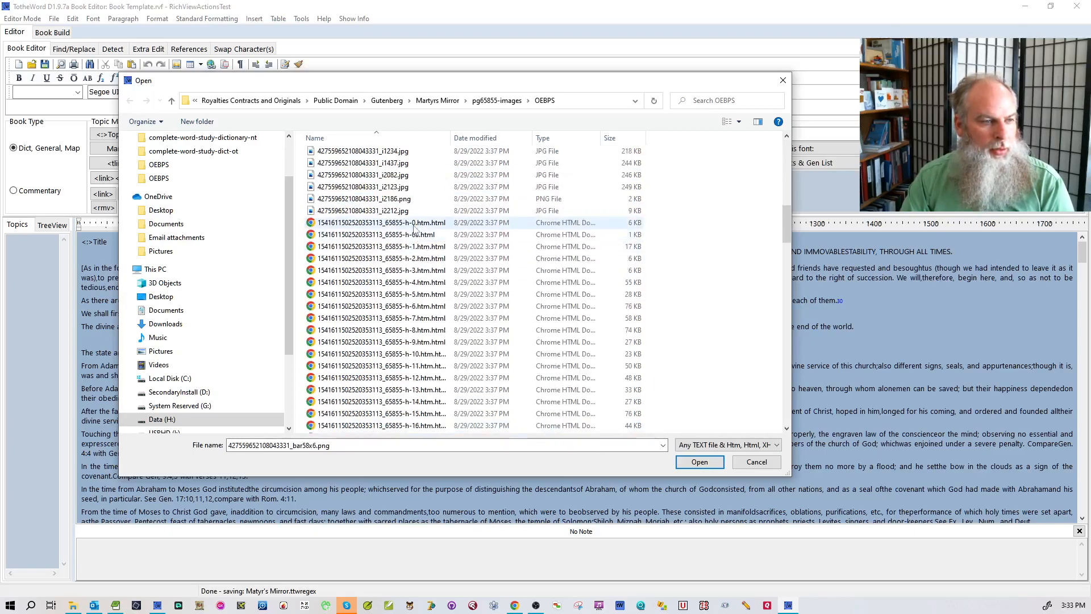
left_click(417, 225)
right_click(417, 225)
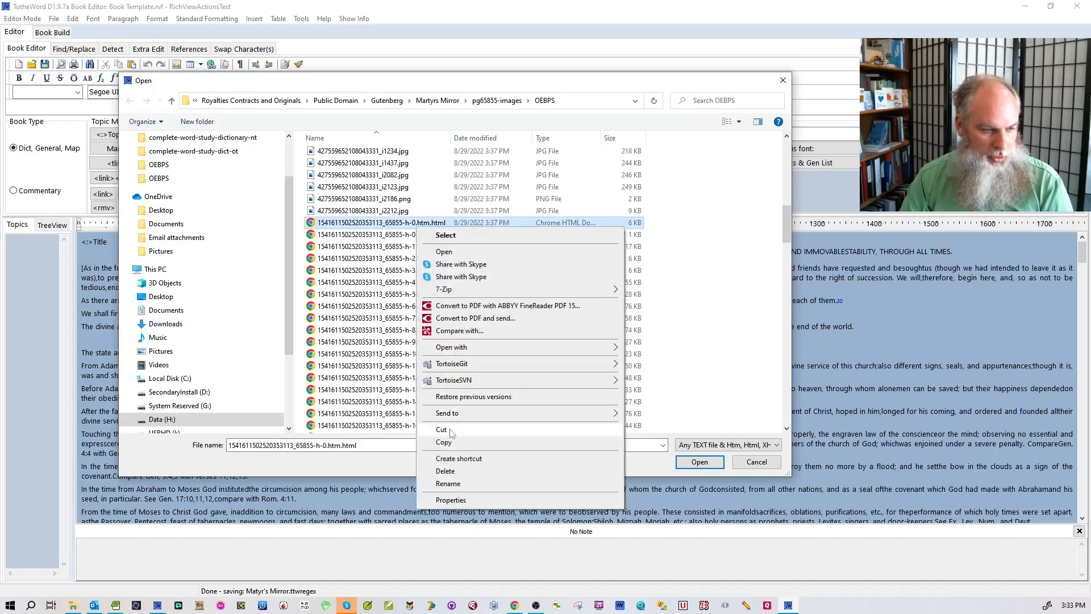
left_click(449, 484)
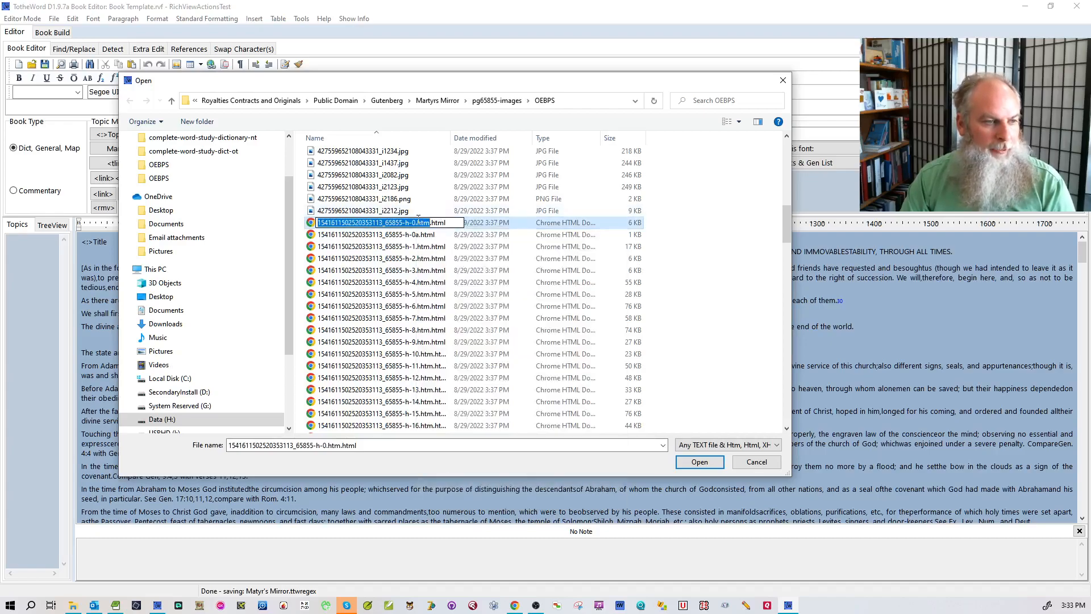
left_click(418, 222)
type("b")
left_click(406, 237)
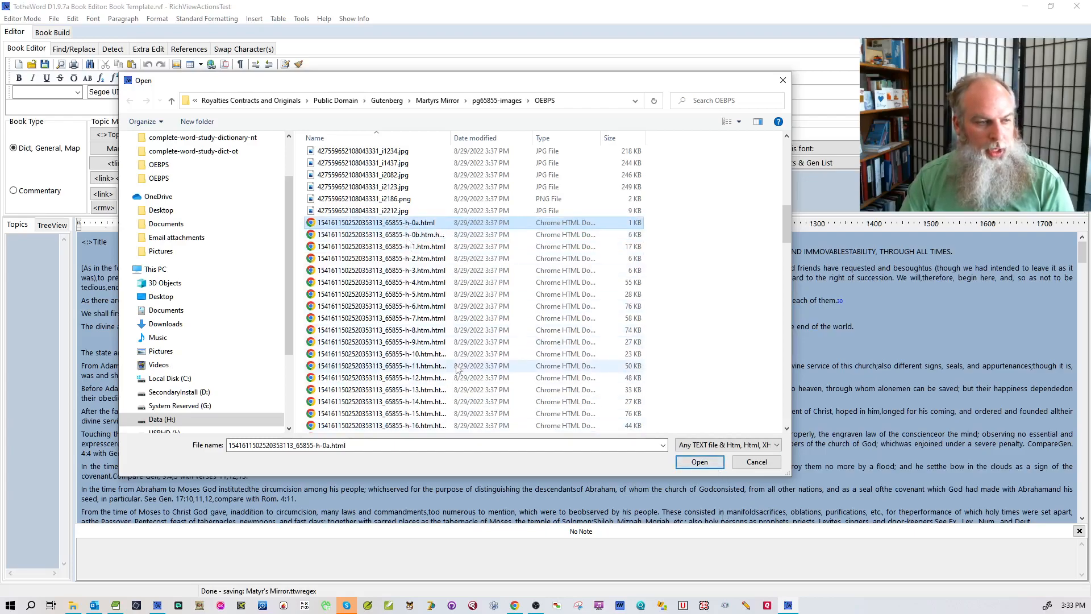
Import all the HTML files from h-0a through h-124 in one New Special Open.
scroll(457, 369, "down", 20)
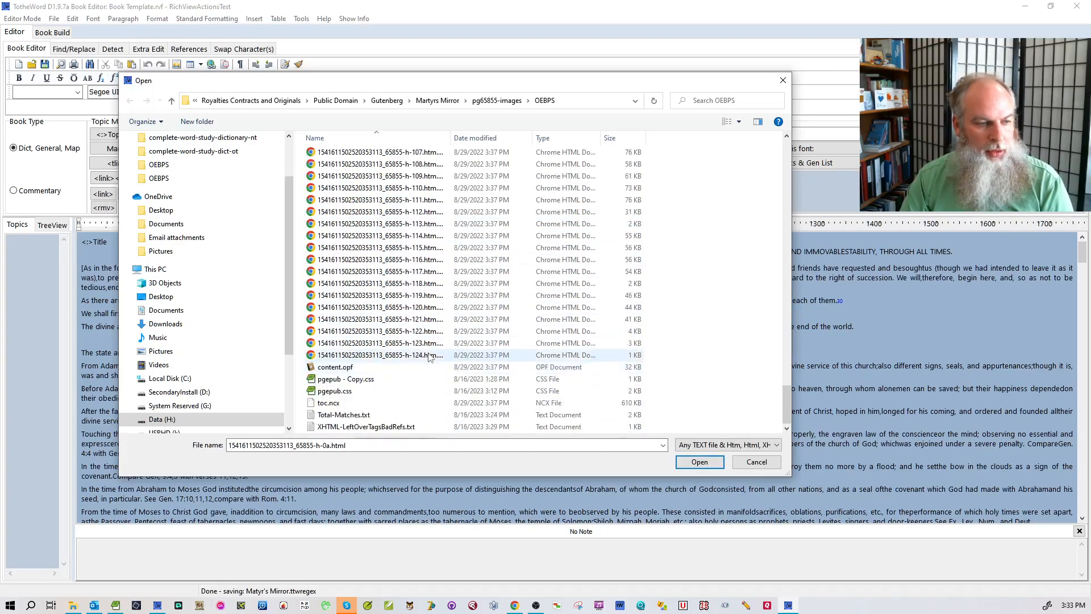
left_click(430, 356, "shift")
left_click(699, 462)
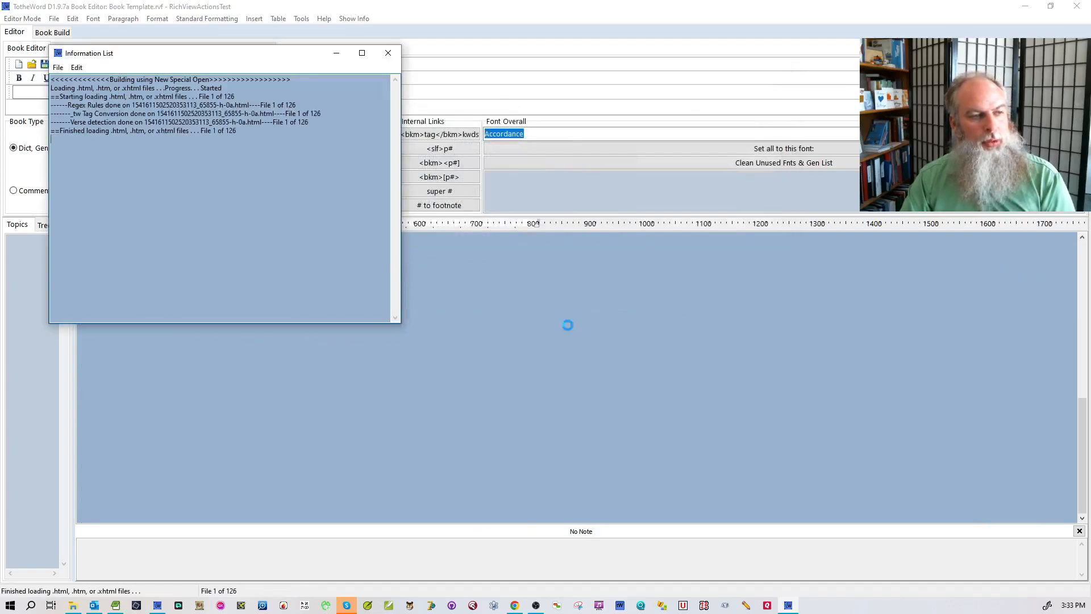